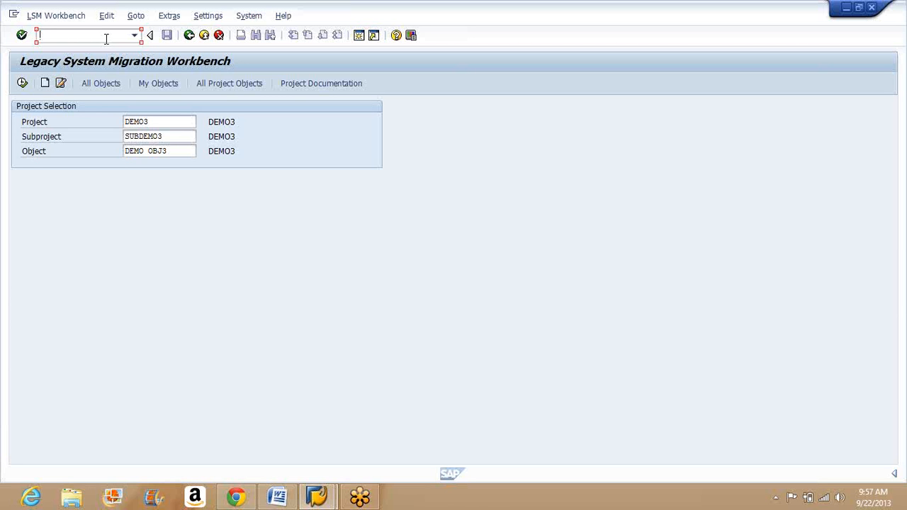
Step: Start the LSMW transaction afresh and dismiss the Legacy System Migration Workbench welcome message
{"action": "type", "text": "/nlsmw"}
{"action": "key", "text": "Return"}
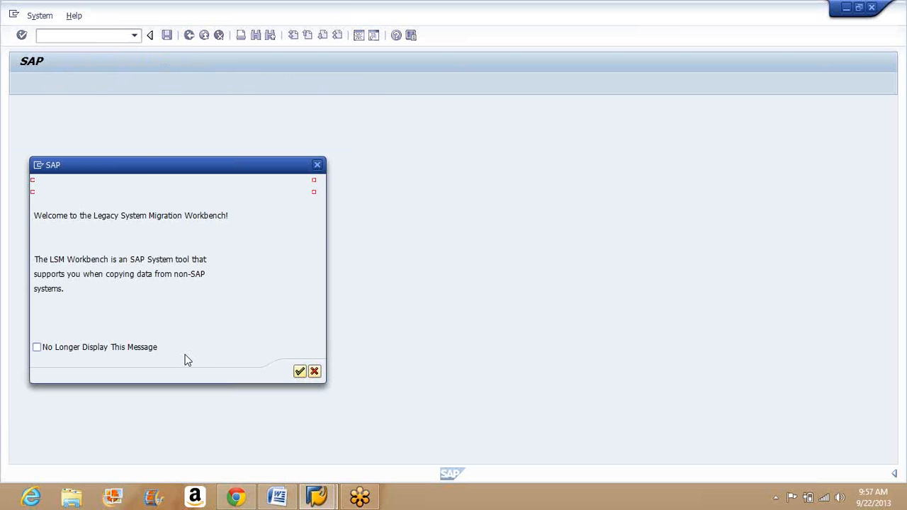
{"action": "left_click", "coordinate": [300, 371]}
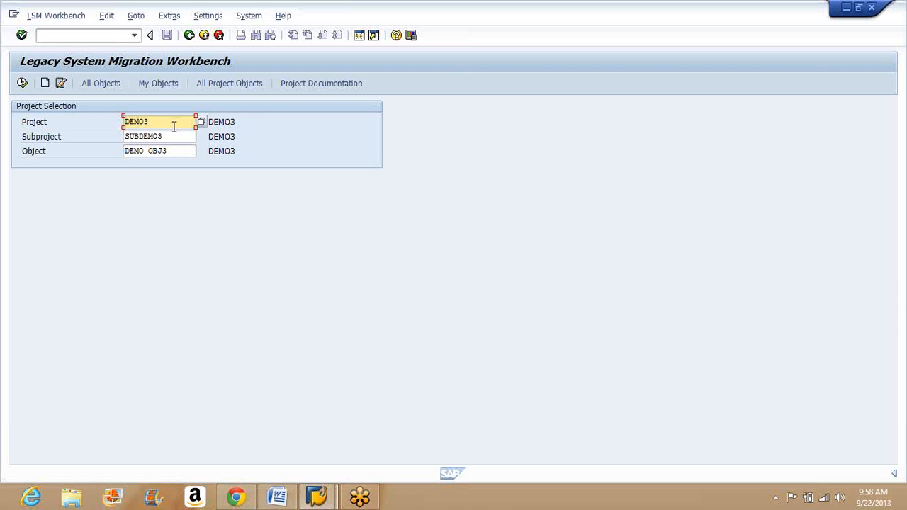
Step: Create a new project TEST22 with the description "Test Description"
{"action": "key", "text": "BackSpace"}
{"action": "key", "text": "BackSpace"}
{"action": "key", "text": "BackSpace"}
{"action": "key", "text": "BackSpace"}
{"action": "key", "text": "BackSpace"}
{"action": "type", "text": "test"}
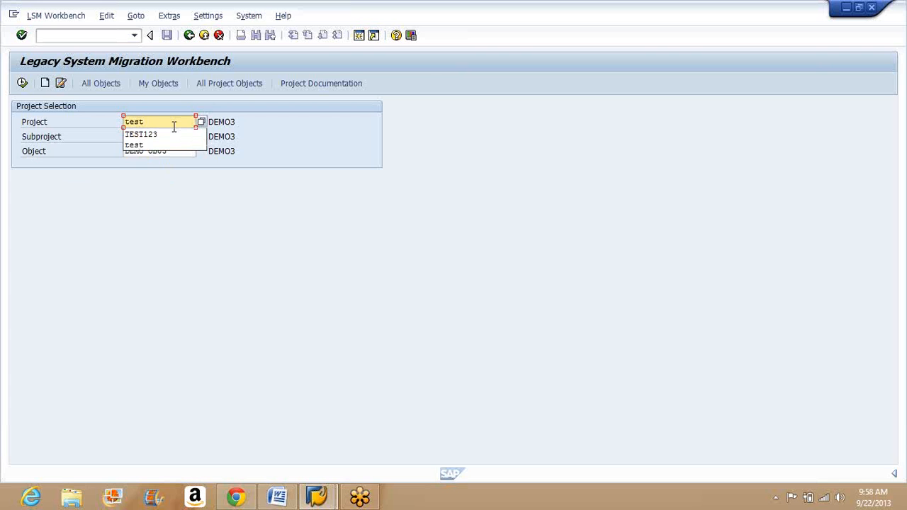
{"action": "type", "text": "22"}
{"action": "key", "text": "Tab"}
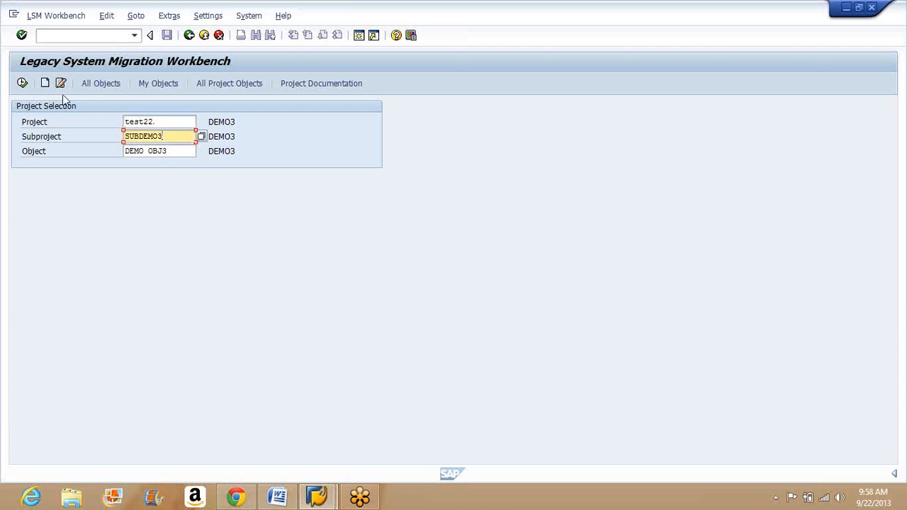
{"action": "left_click", "coordinate": [44, 83]}
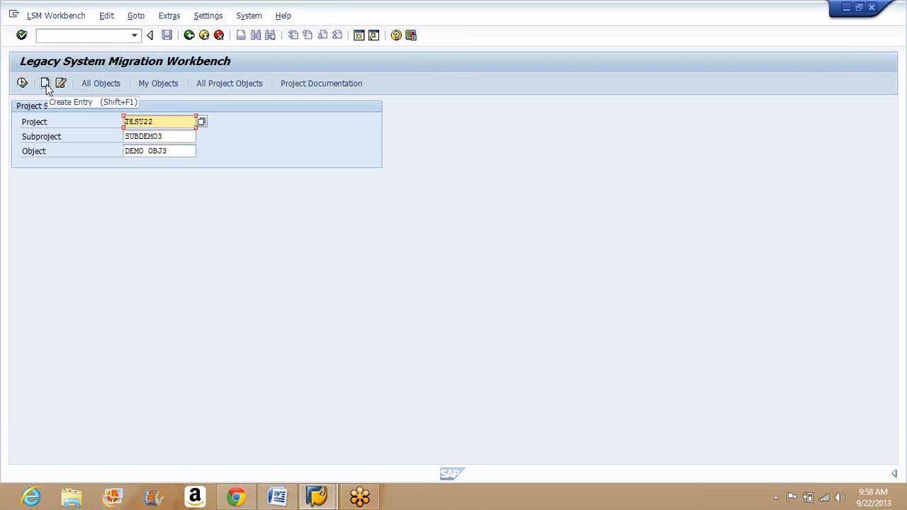
{"action": "left_click", "coordinate": [46, 85]}
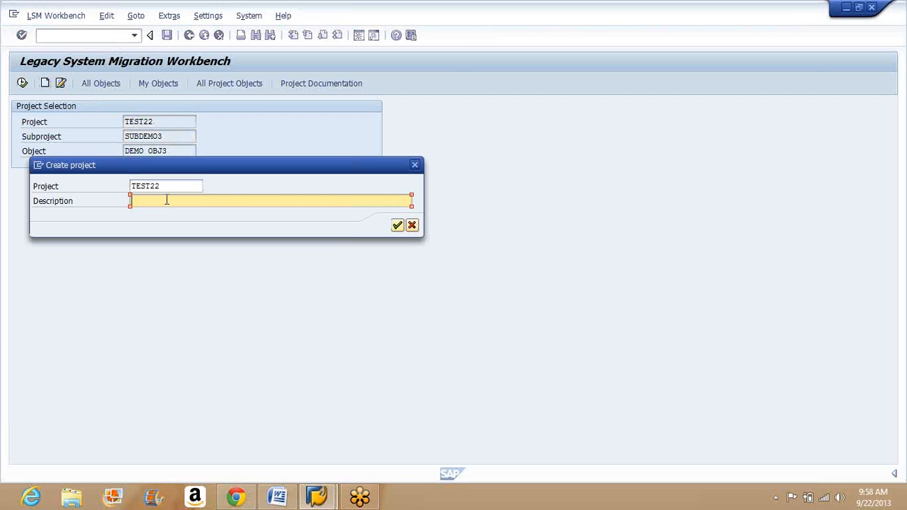
{"action": "type", "text": "Test Description"}
{"action": "left_click", "coordinate": [398, 225]}
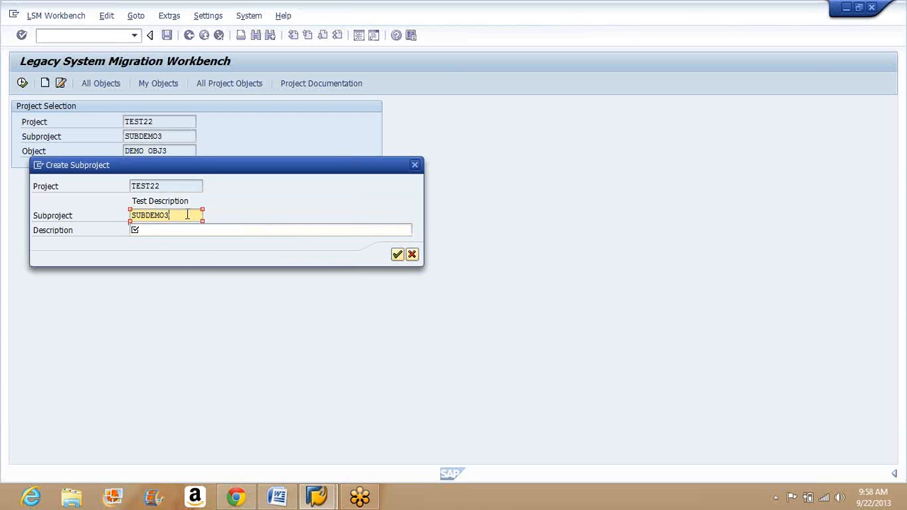
Step: Name the new project's subproject SUBTest22
{"action": "key", "text": "BackSpace"}
{"action": "key", "text": "BackSpace"}
{"action": "key", "text": "BackSpace"}
{"action": "key", "text": "BackSpace"}
{"action": "key", "text": "BackSpace"}
{"action": "type", "text": "test"}
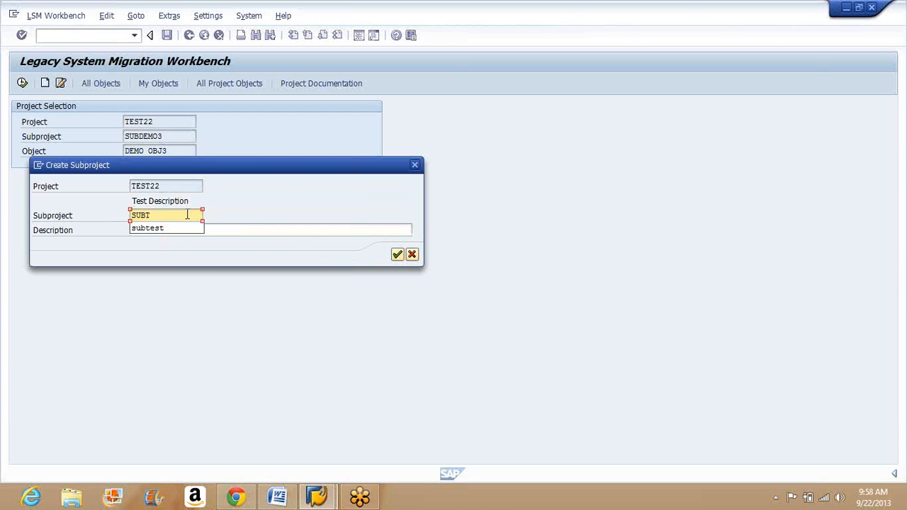
{"action": "type", "text": "22"}
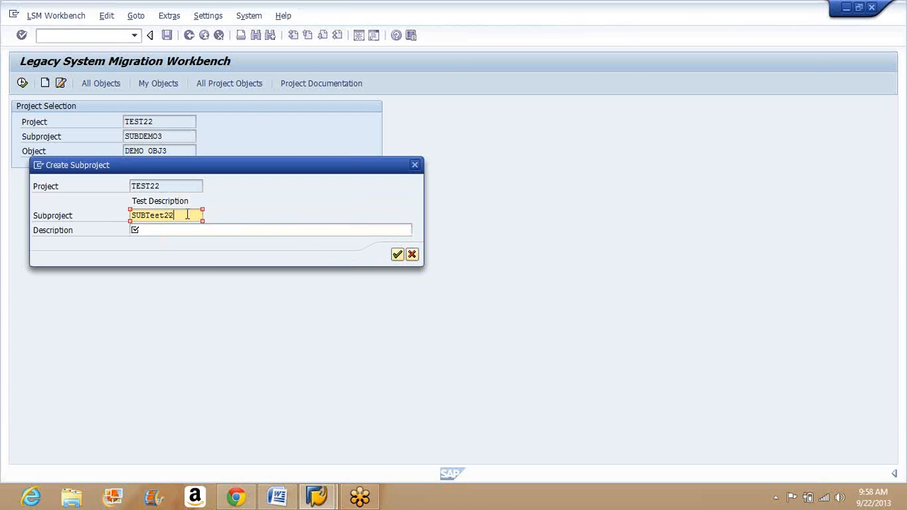
{"action": "key", "text": "Return"}
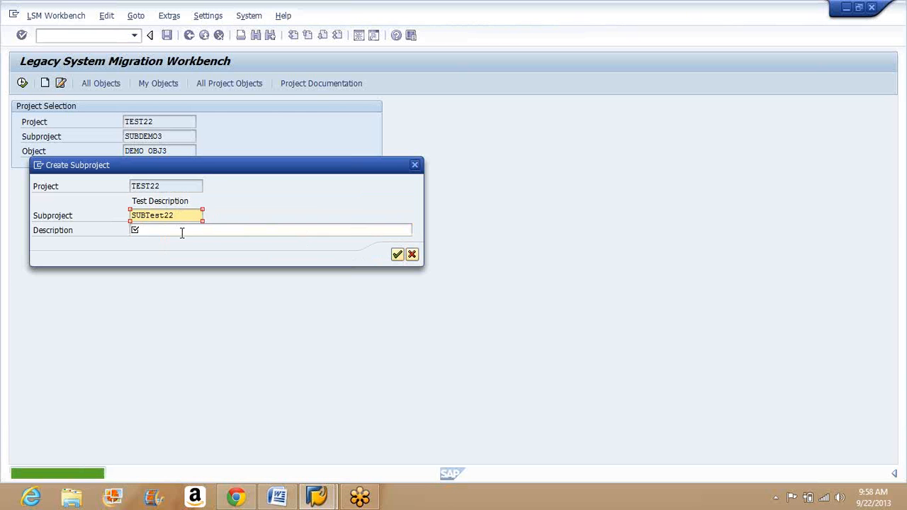
Step: Give the subproject the description "SubProject Description" and create it
{"action": "left_click", "coordinate": [179, 232]}
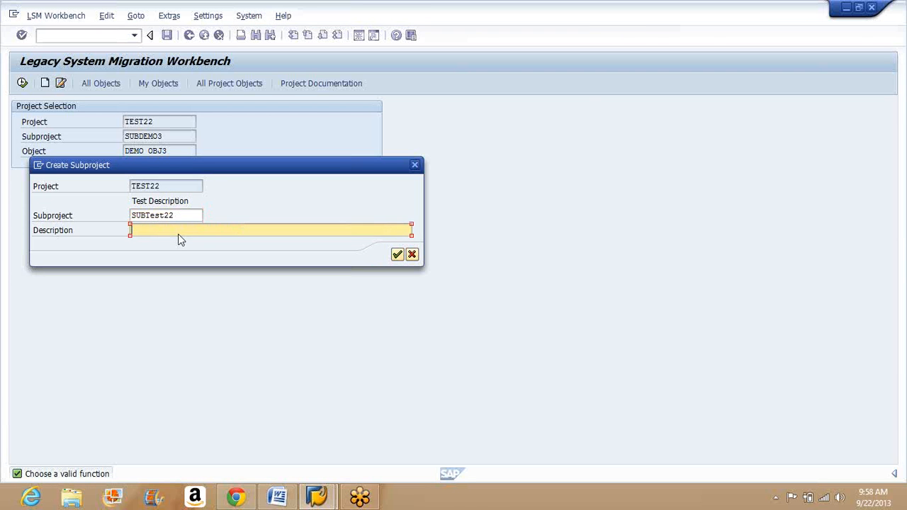
{"action": "type", "text": "SubProkec"}
{"action": "key", "text": "BackSpace"}
{"action": "key", "text": "BackSpace"}
{"action": "key", "text": "BackSpace"}
{"action": "type", "text": "ject Description"}
{"action": "key", "text": "Return"}
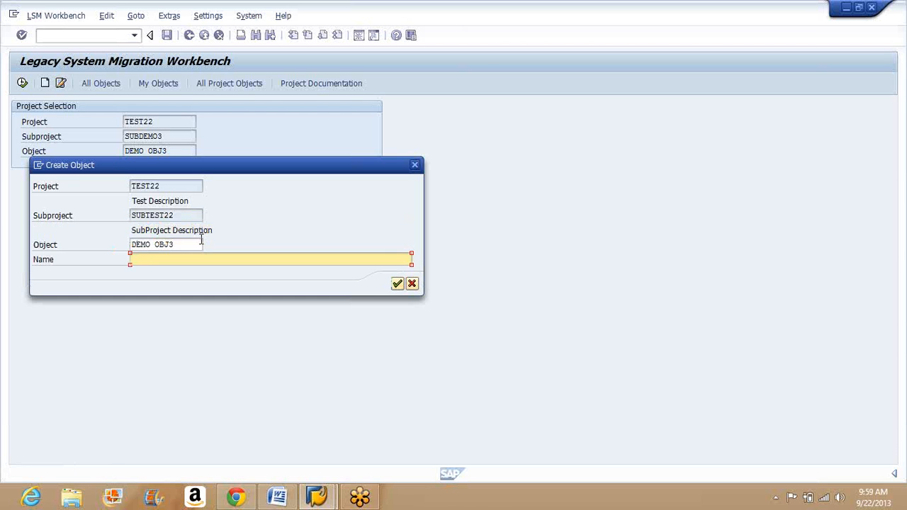
Step: Create the object testobject under the subproject, with the name "Object description"
{"action": "left_click", "coordinate": [187, 246]}
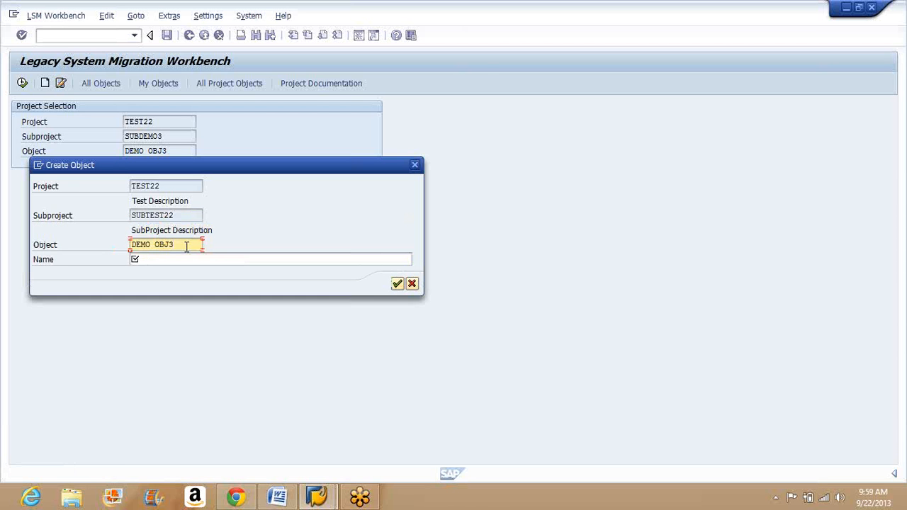
{"action": "double_click", "coordinate": [187, 247]}
{"action": "key", "text": "BackSpace"}
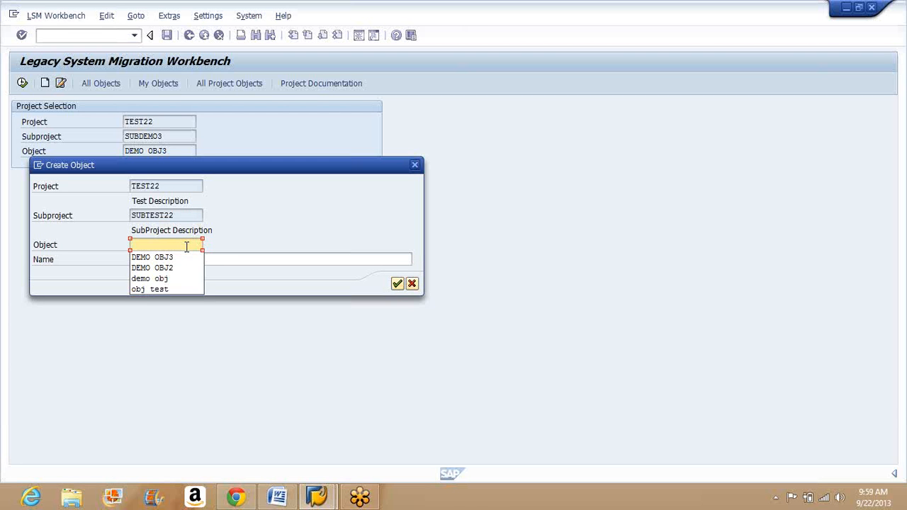
{"action": "type", "text": "de"}
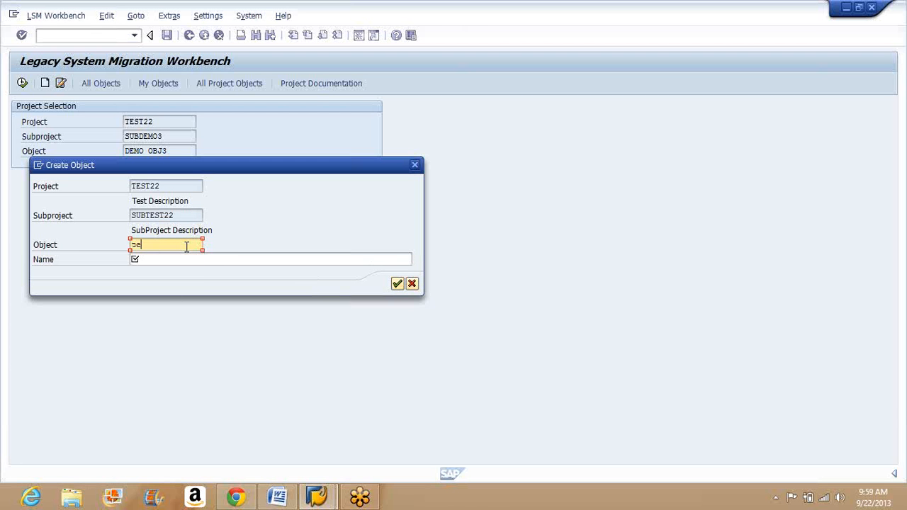
{"action": "type", "text": "stobject"}
{"action": "left_click", "coordinate": [179, 261]}
{"action": "type", "text": "Object description"}
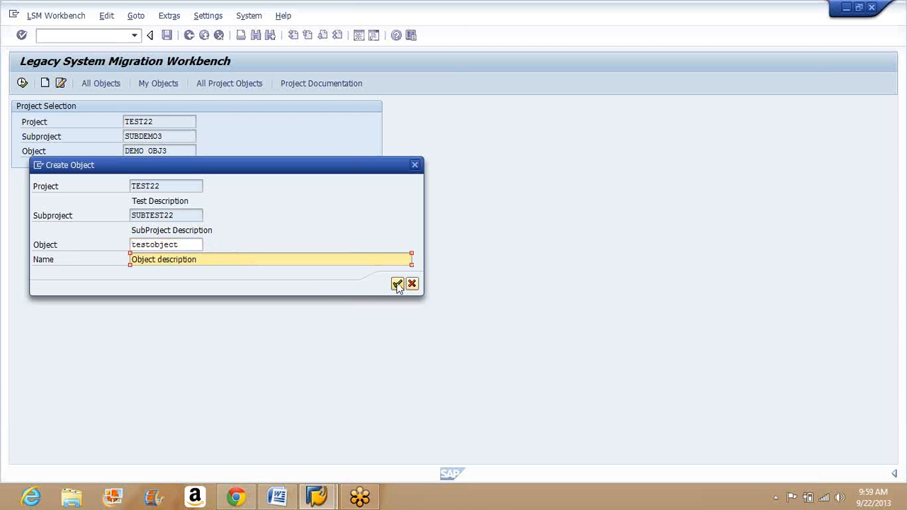
{"action": "left_click", "coordinate": [397, 284]}
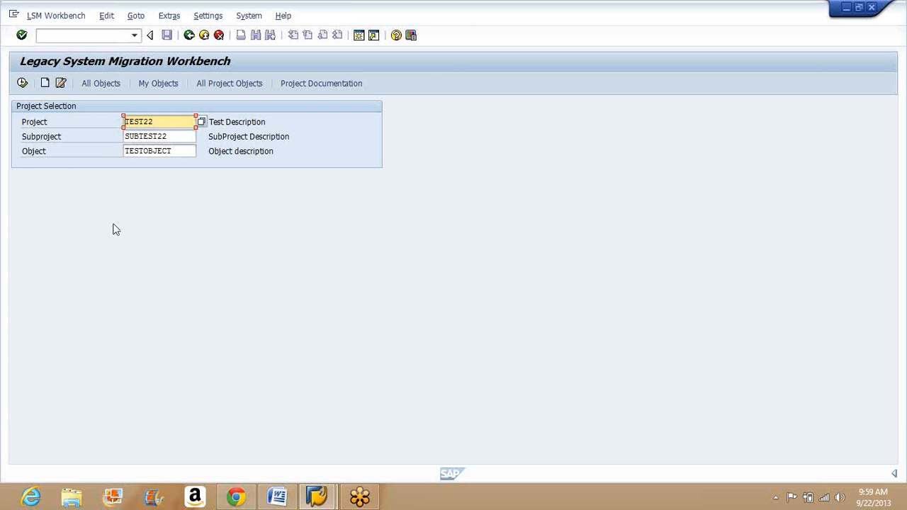
Step: Continue to the new object's process steps and open Maintain Object Attributes in change mode
{"action": "left_click", "coordinate": [21, 84]}
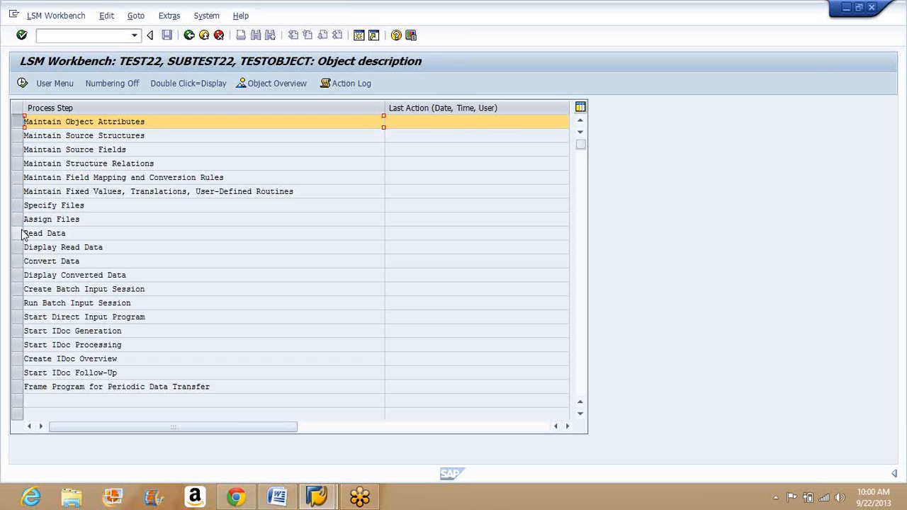
{"action": "double_click", "coordinate": [158, 121]}
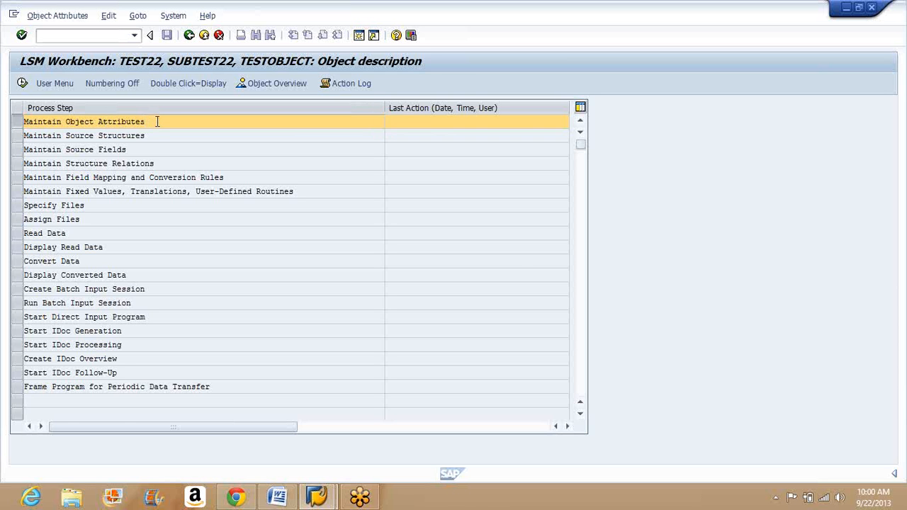
{"action": "left_click", "coordinate": [189, 36]}
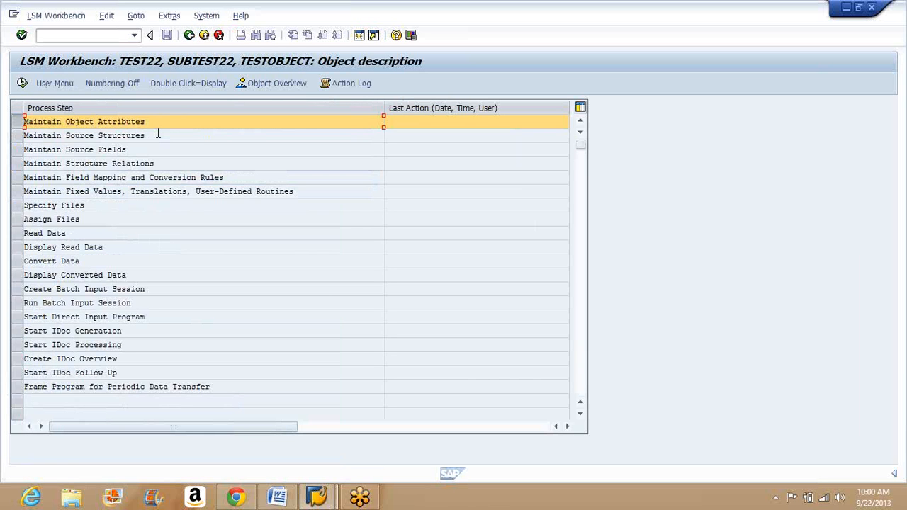
{"action": "left_click", "coordinate": [22, 84]}
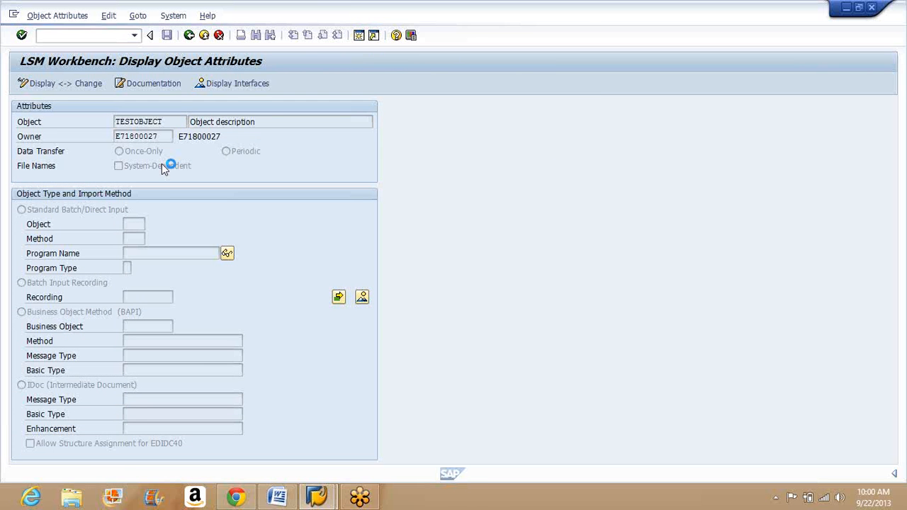
{"action": "left_click", "coordinate": [170, 121]}
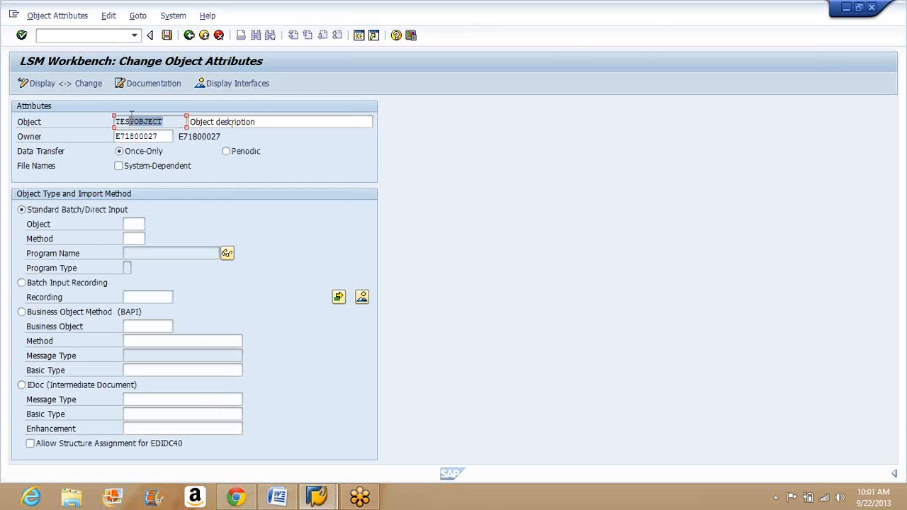
Step: Review the object's name, description, owner and system-dependent file names setting, and try out the alternative import methods
{"action": "left_click_drag", "start_coordinate": [161, 121], "coordinate": [129, 120]}
{"action": "left_click", "coordinate": [264, 121]}
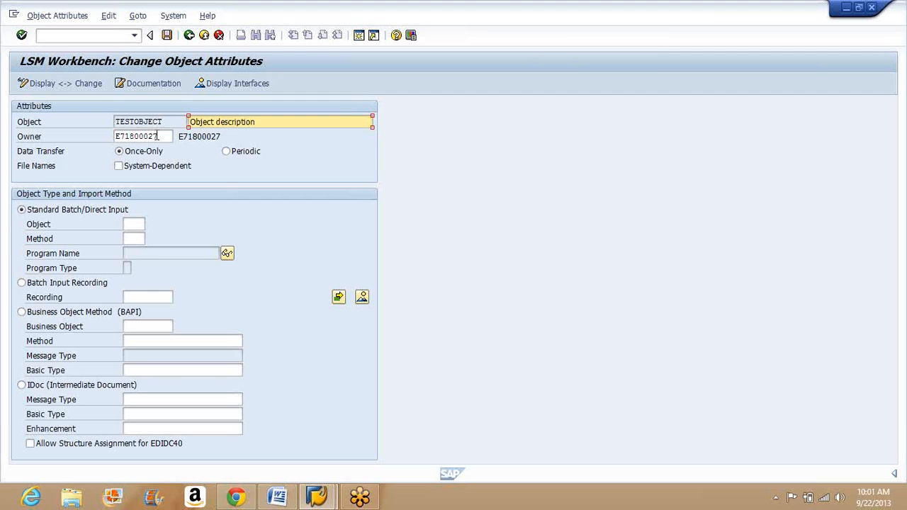
{"action": "left_click_drag", "start_coordinate": [157, 136], "coordinate": [130, 138]}
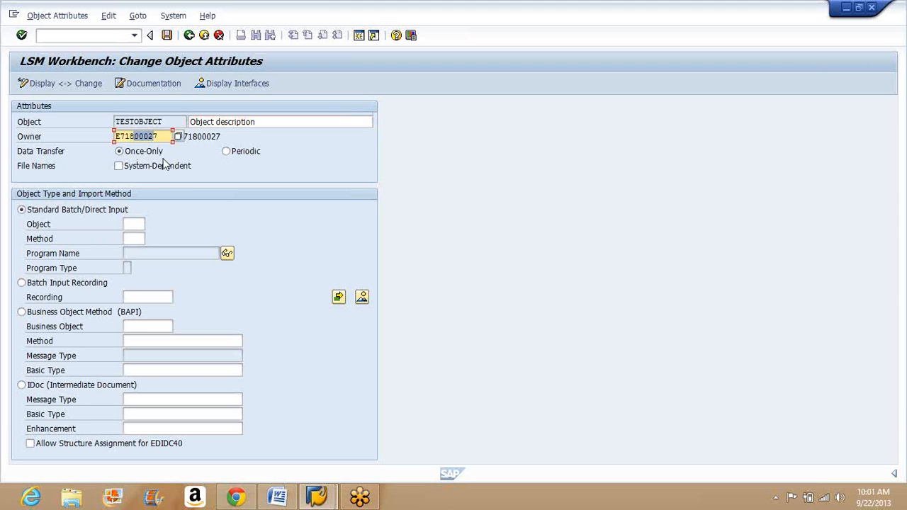
{"action": "left_click", "coordinate": [162, 173]}
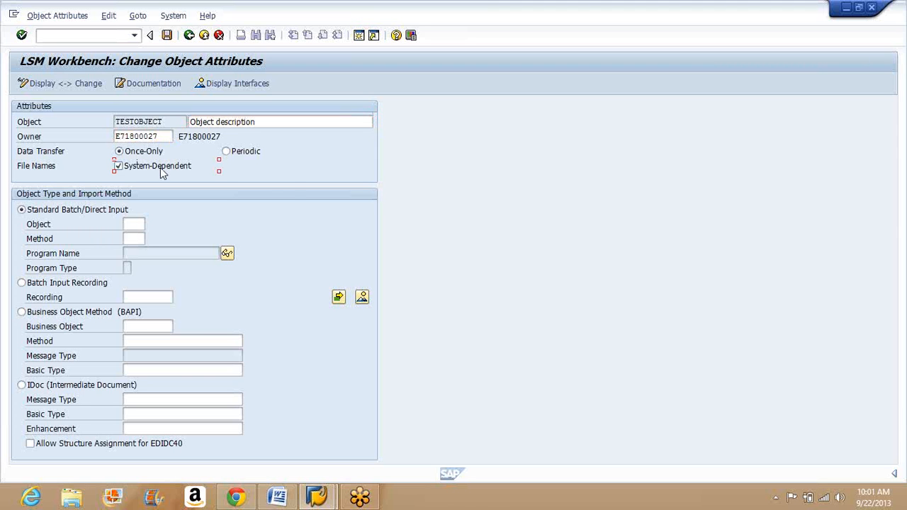
{"action": "left_click", "coordinate": [162, 172]}
{"action": "left_click", "coordinate": [53, 285]}
{"action": "left_click", "coordinate": [43, 315]}
{"action": "left_click", "coordinate": [23, 387]}
Step: Set the import method to Standard Batch/Direct Input with object 0050 (Customer master) and method 0000
{"action": "left_click", "coordinate": [22, 211]}
{"action": "left_click", "coordinate": [133, 224]}
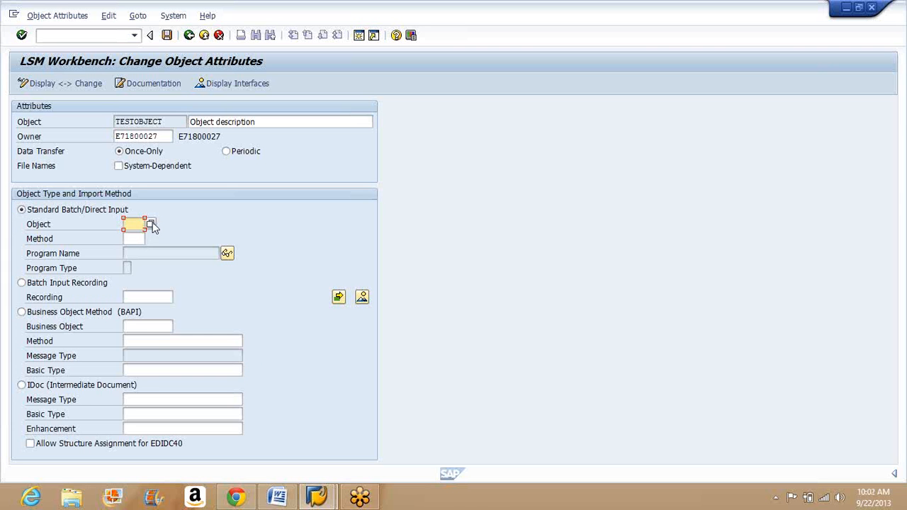
{"action": "left_click", "coordinate": [151, 225]}
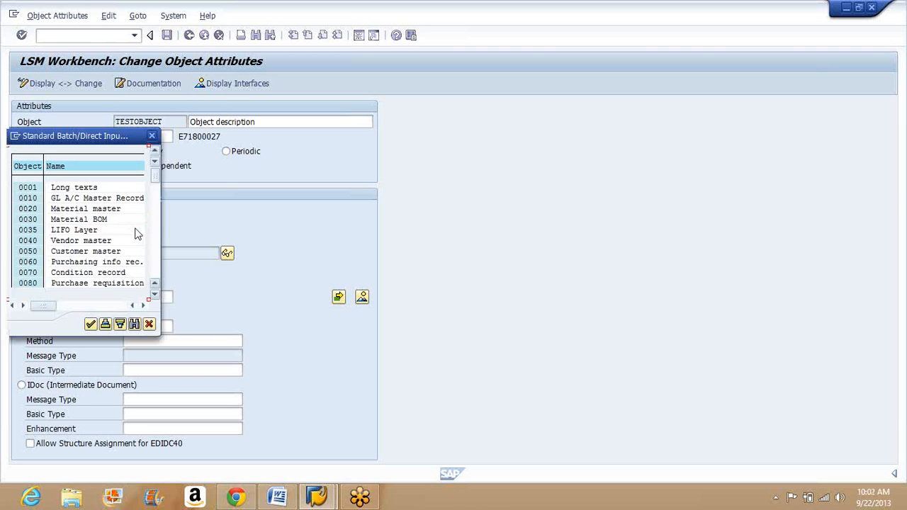
{"action": "double_click", "coordinate": [31, 251]}
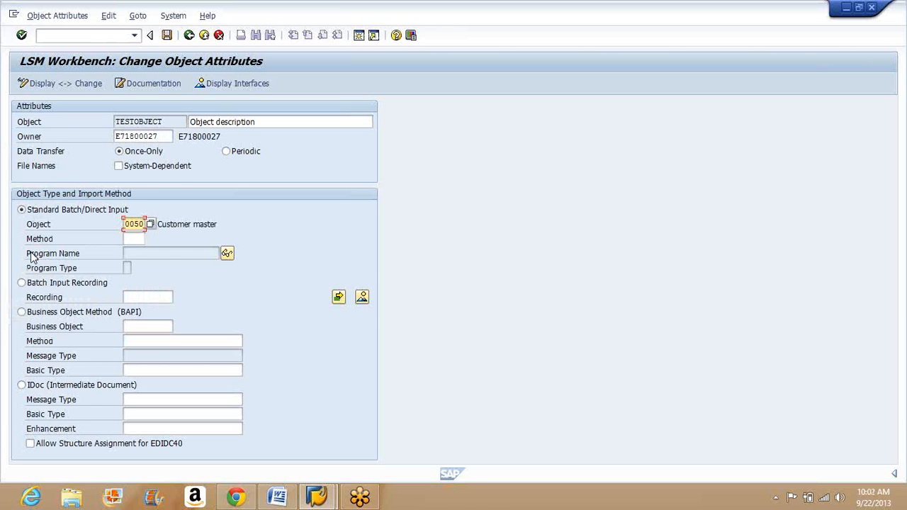
{"action": "left_click", "coordinate": [127, 238]}
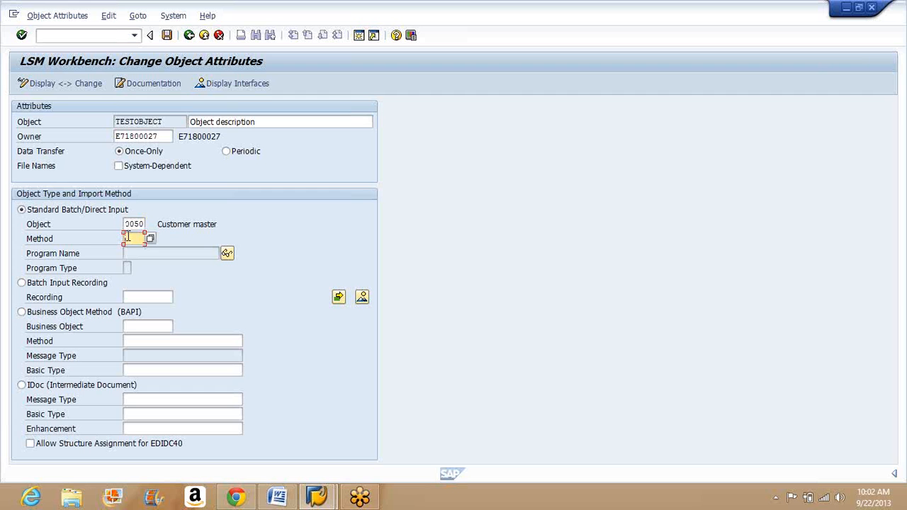
{"action": "left_click", "coordinate": [150, 241]}
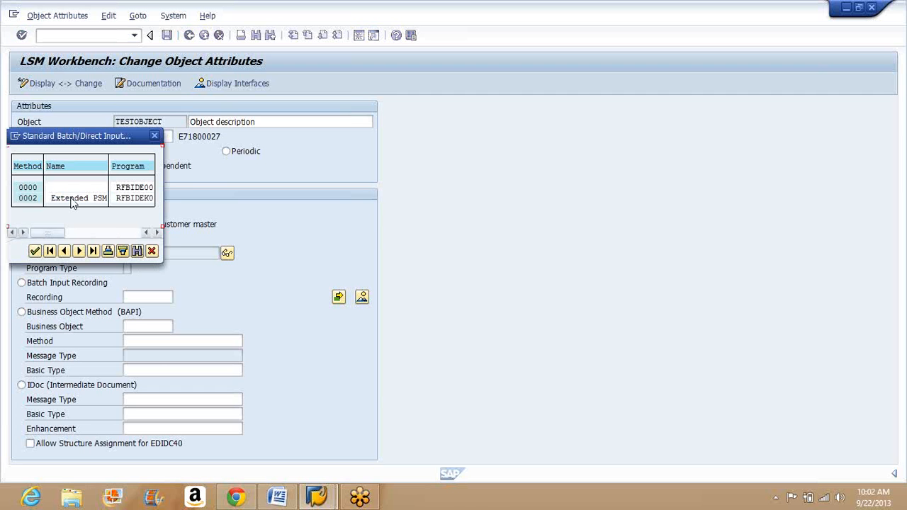
{"action": "double_click", "coordinate": [36, 190]}
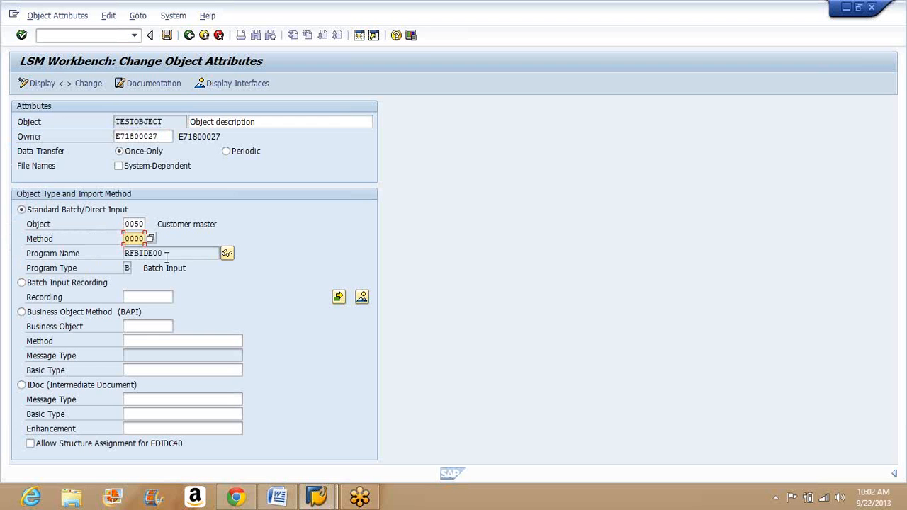
Step: Check the program name and program type filled in for the import method, and save the object attributes
{"action": "left_click", "coordinate": [167, 256]}
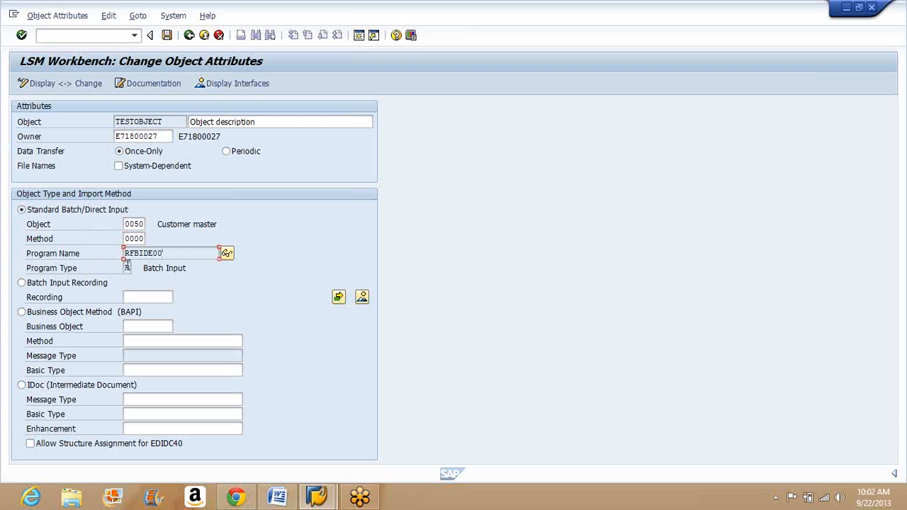
{"action": "left_click", "coordinate": [128, 268]}
{"action": "left_click", "coordinate": [509, 293]}
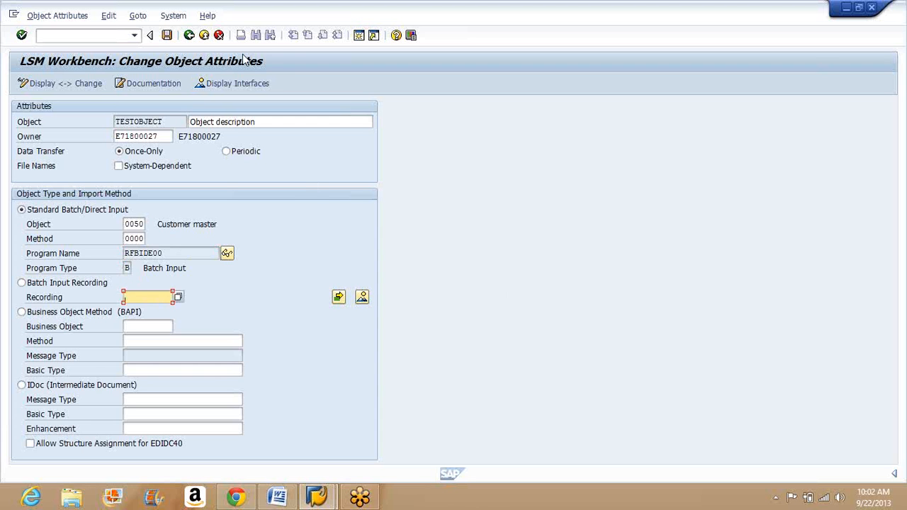
{"action": "left_click", "coordinate": [166, 36]}
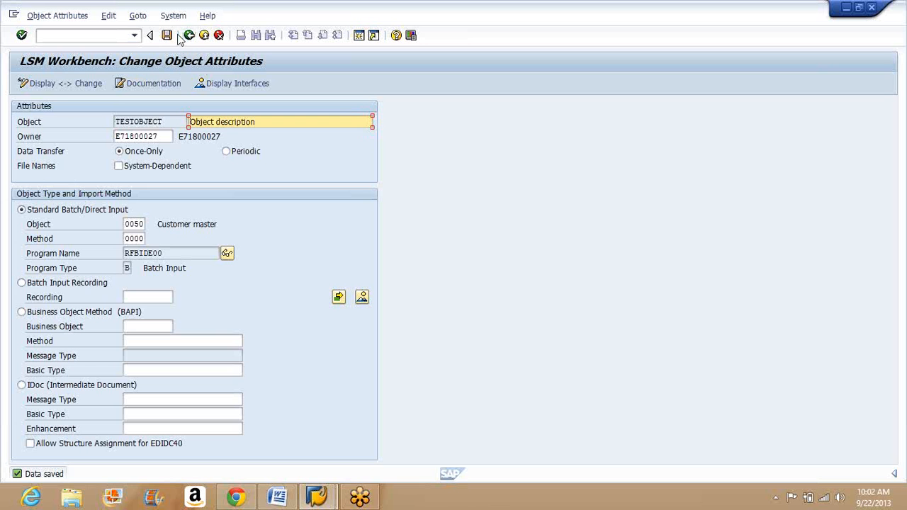
Step: Return to the process steps and open Maintain Source Structures in change mode
{"action": "left_click", "coordinate": [188, 36]}
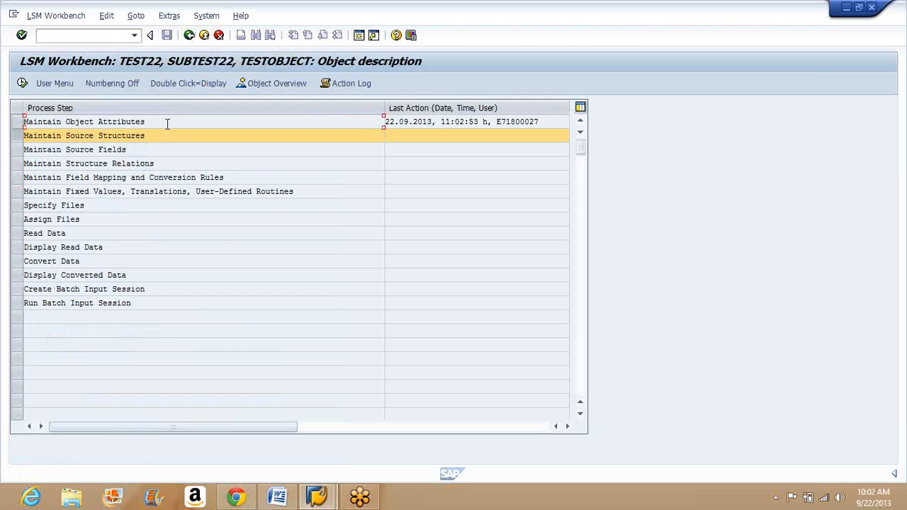
{"action": "left_click_drag", "start_coordinate": [157, 122], "coordinate": [29, 122]}
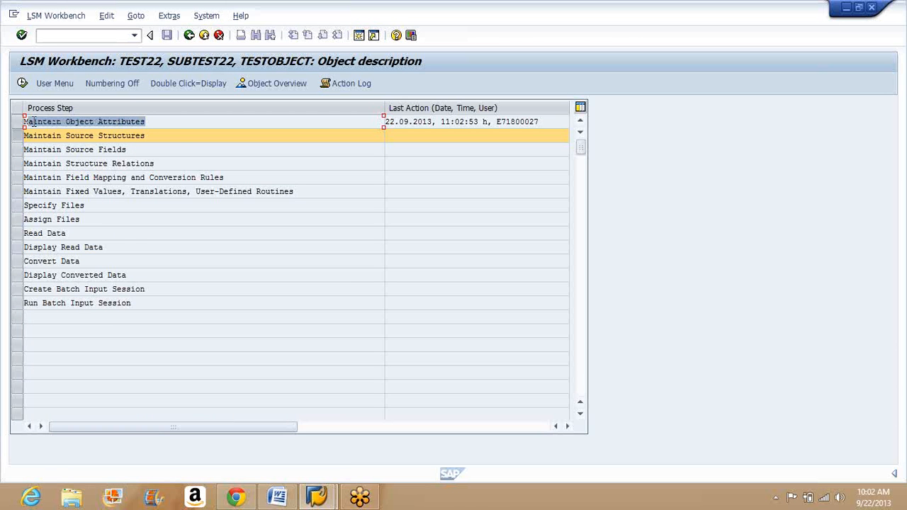
{"action": "left_click", "coordinate": [172, 124]}
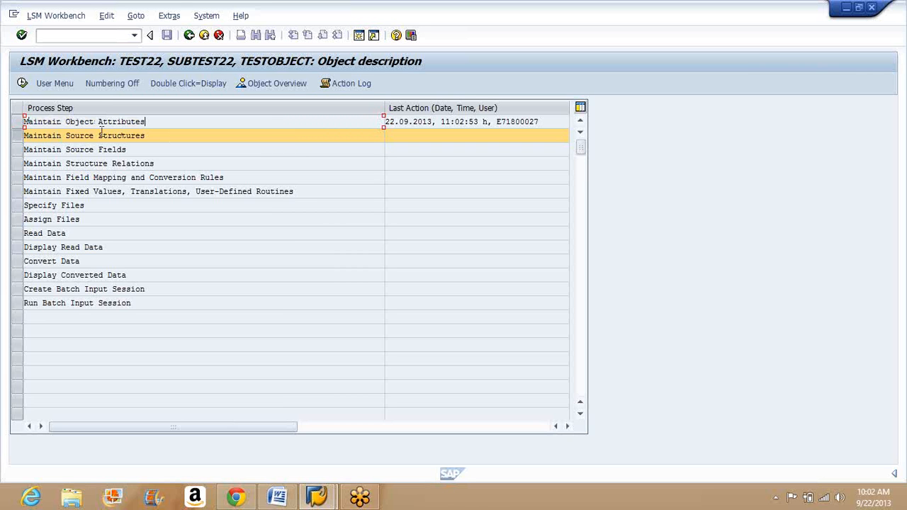
{"action": "left_click", "coordinate": [24, 83]}
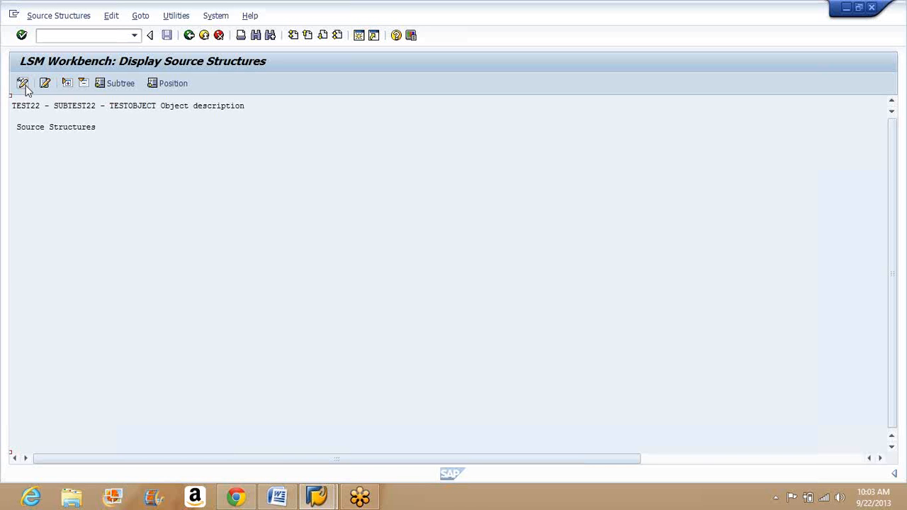
{"action": "left_click", "coordinate": [23, 83]}
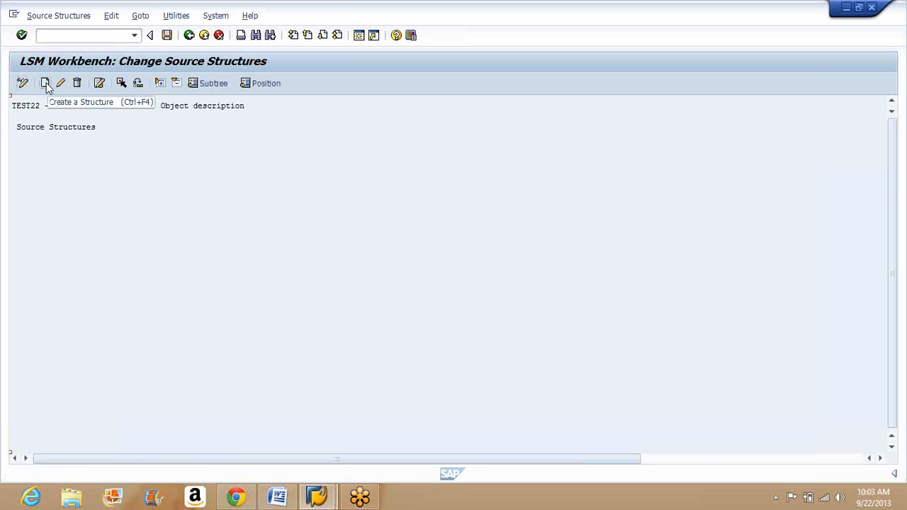
Step: Create the source structure XD02S with the description "Source Structure for XD02"
{"action": "left_click", "coordinate": [45, 83]}
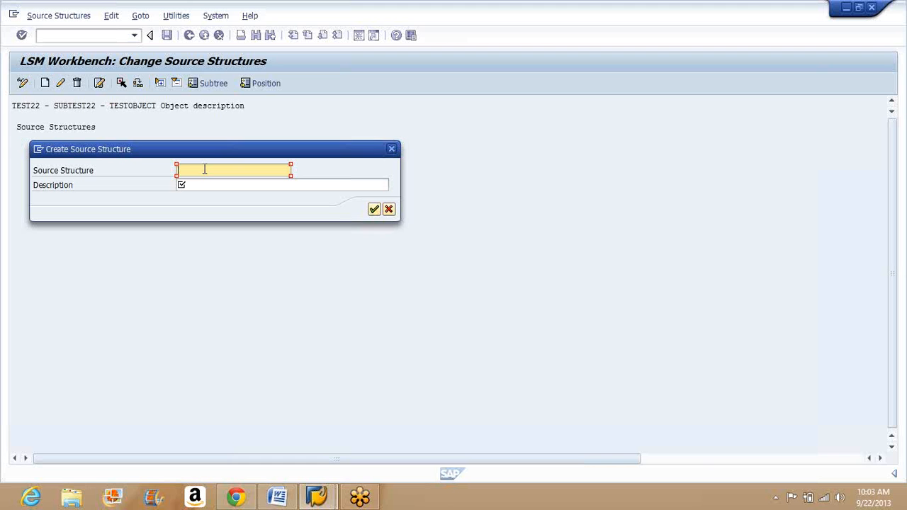
{"action": "type", "text": "XD02"}
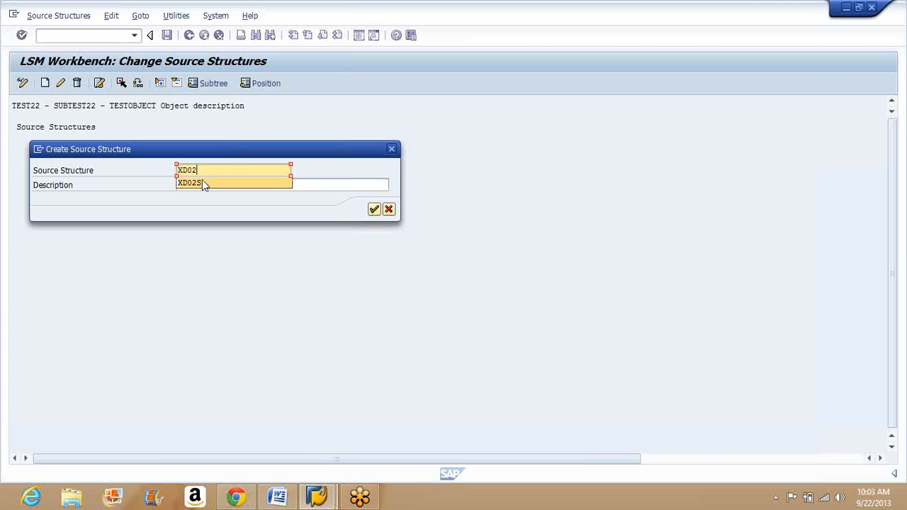
{"action": "left_click", "coordinate": [202, 182]}
{"action": "left_click", "coordinate": [202, 184]}
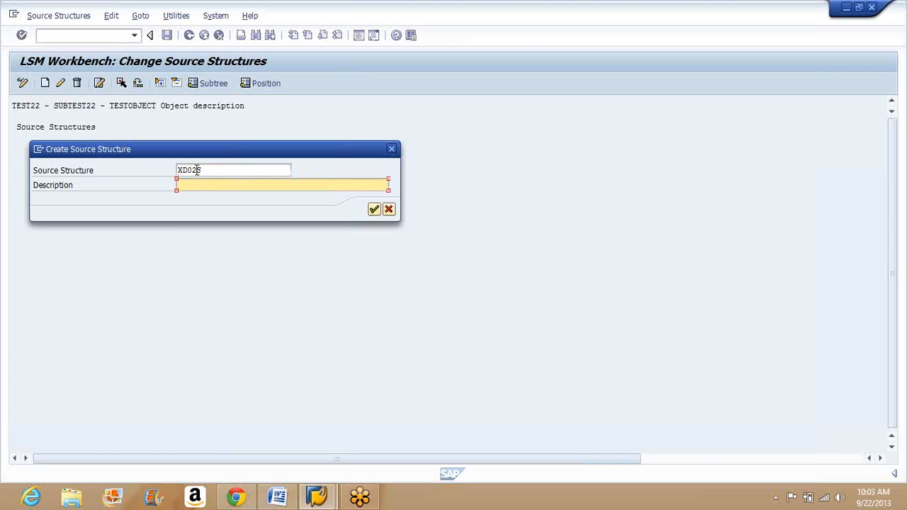
{"action": "left_click", "coordinate": [200, 170]}
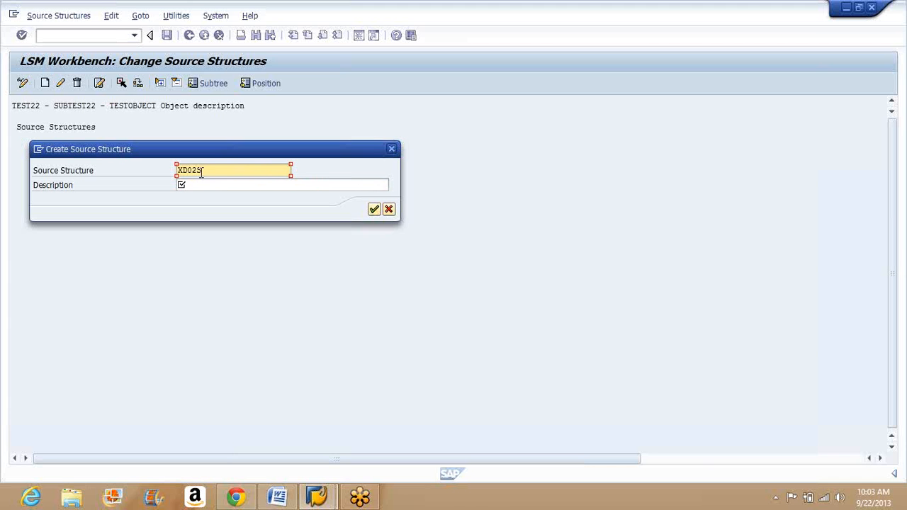
{"action": "left_click_drag", "start_coordinate": [200, 170], "coordinate": [183, 171]}
{"action": "left_click", "coordinate": [190, 183]}
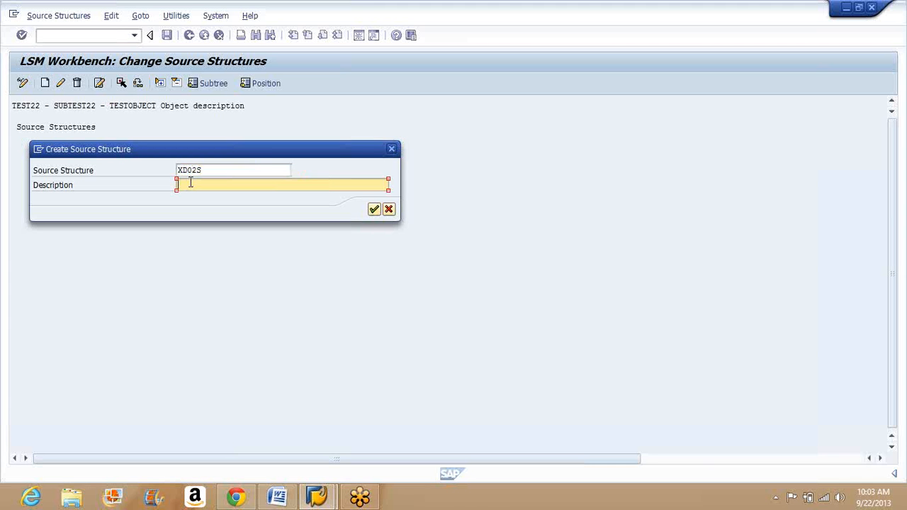
{"action": "type", "text": "Source Structure for XD0"}
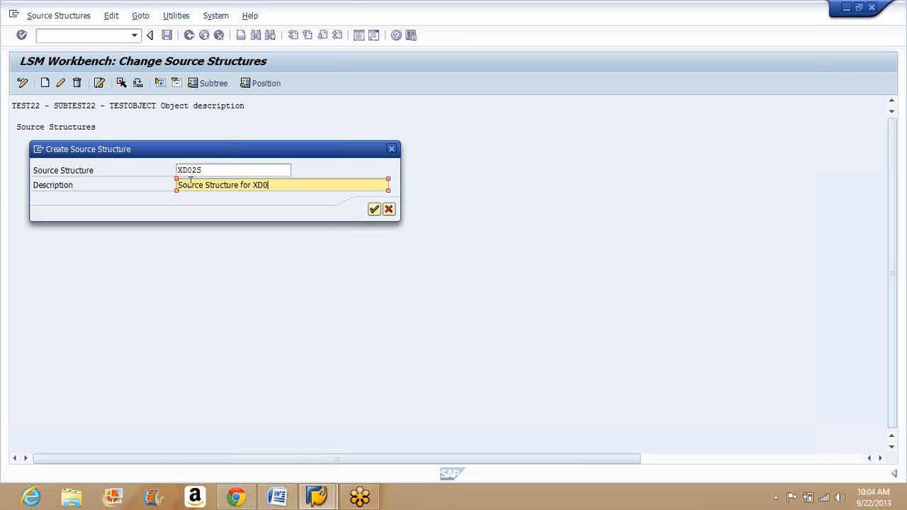
{"action": "type", "text": "2"}
{"action": "left_click", "coordinate": [374, 208]}
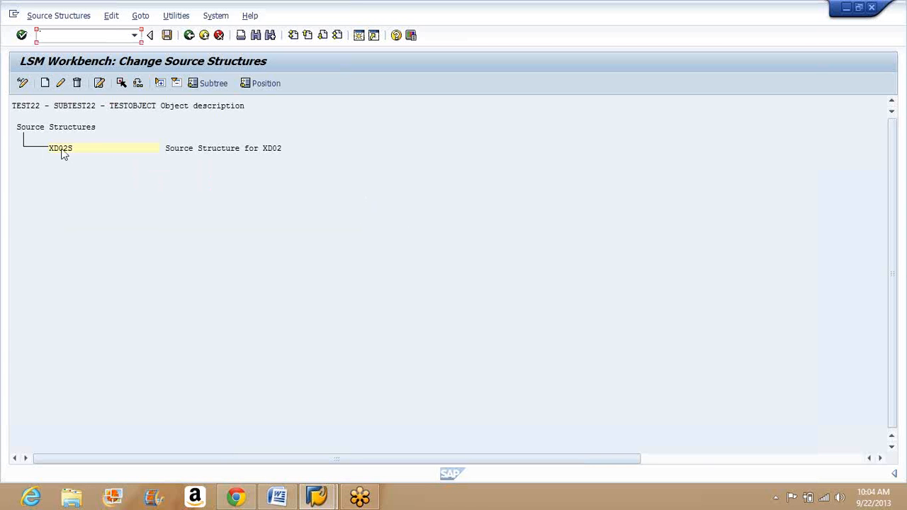
Step: Open transaction XD02 in a new session to view the customer change initial screen, and return to the source structures
{"action": "left_click", "coordinate": [61, 152]}
{"action": "left_click", "coordinate": [116, 36]}
{"action": "type", "text": "/oxd02"}
{"action": "key", "text": "Return"}
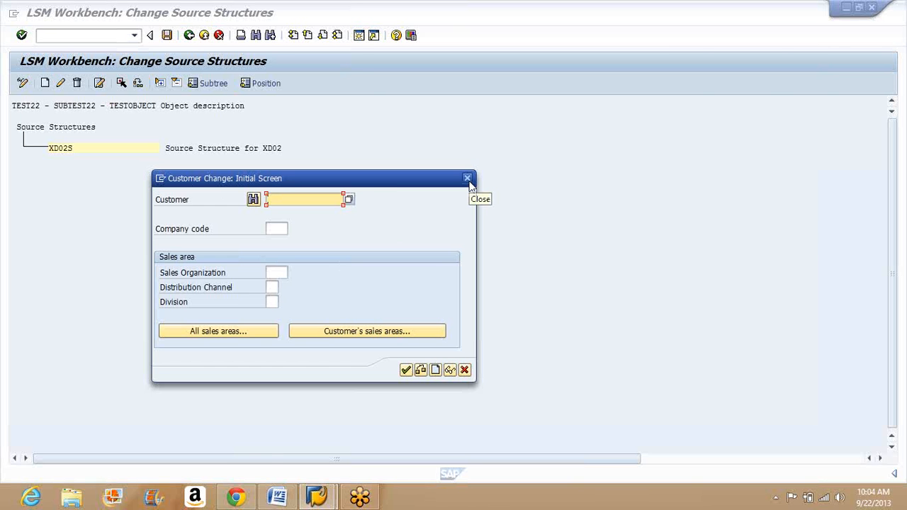
{"action": "type", "text": "36"}
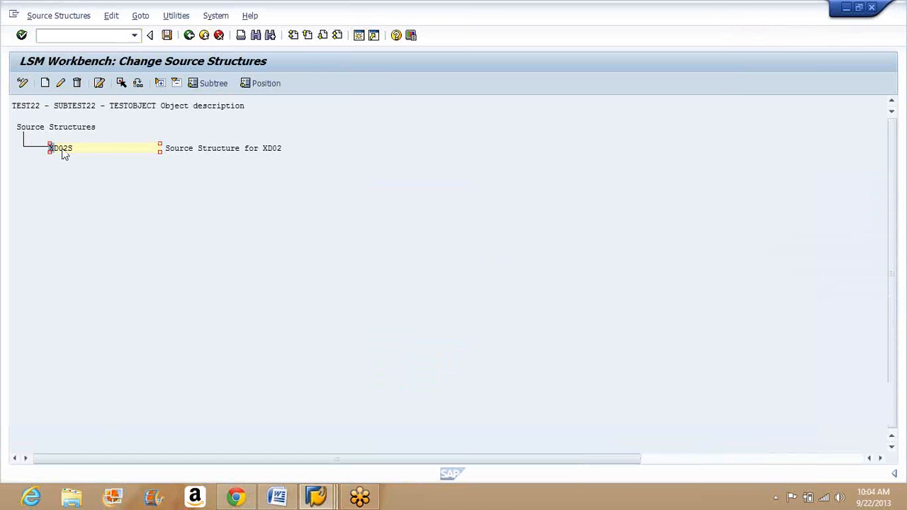
Step: Save the source structure and open the Maintain Source Fields process step in change mode
{"action": "left_click", "coordinate": [69, 150]}
{"action": "left_click", "coordinate": [166, 36]}
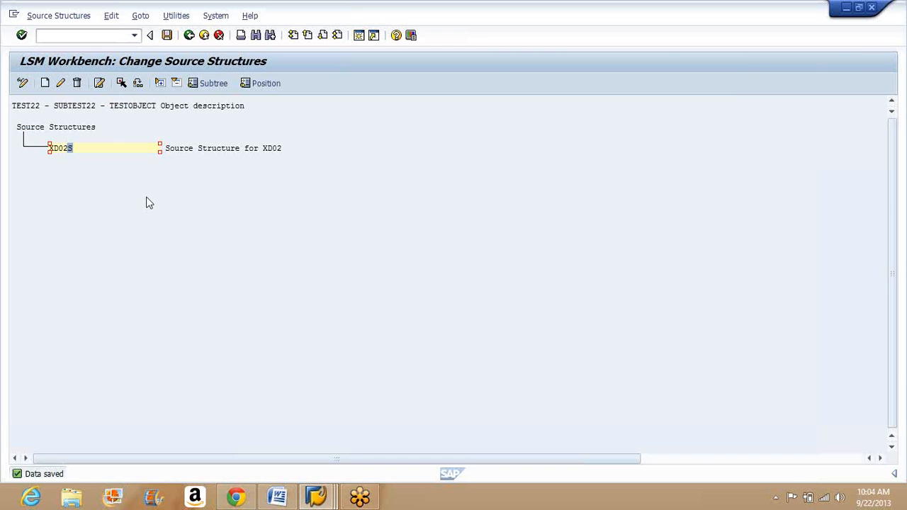
{"action": "left_click", "coordinate": [189, 35]}
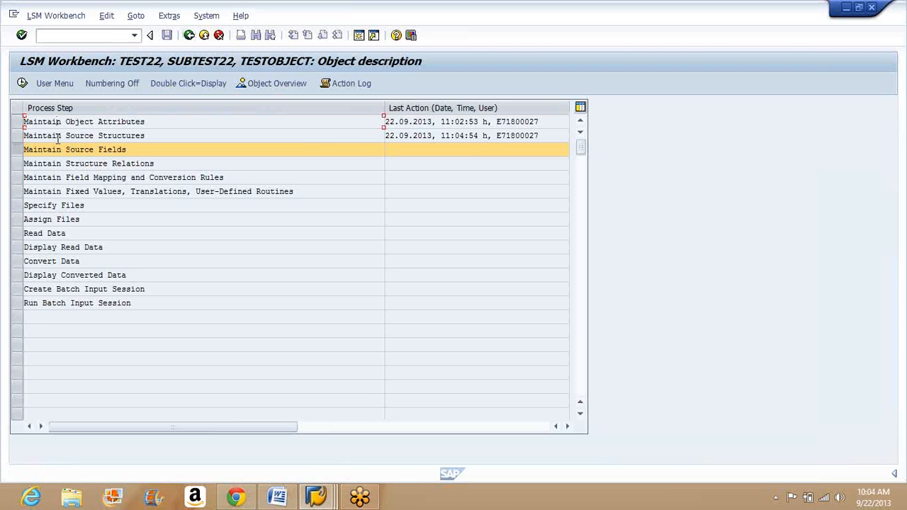
{"action": "left_click", "coordinate": [57, 150]}
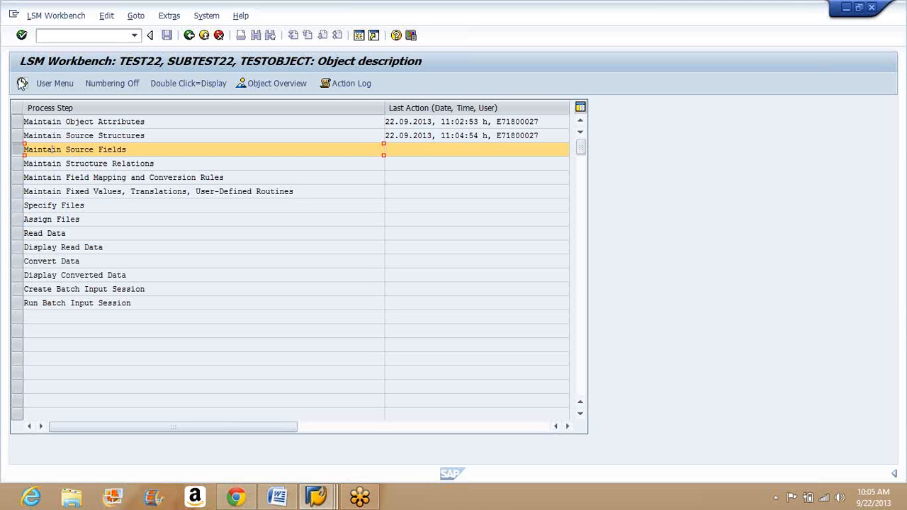
{"action": "left_click", "coordinate": [22, 83]}
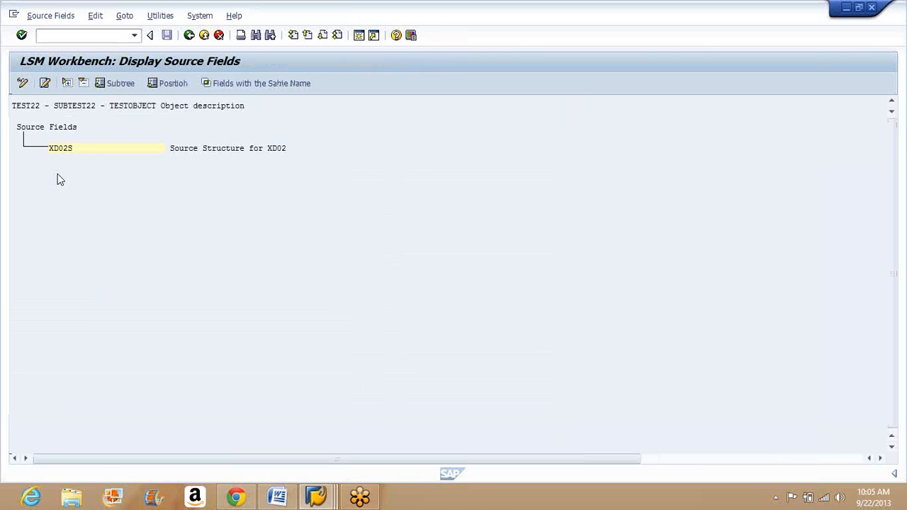
{"action": "key", "text": "ctrl+F1"}
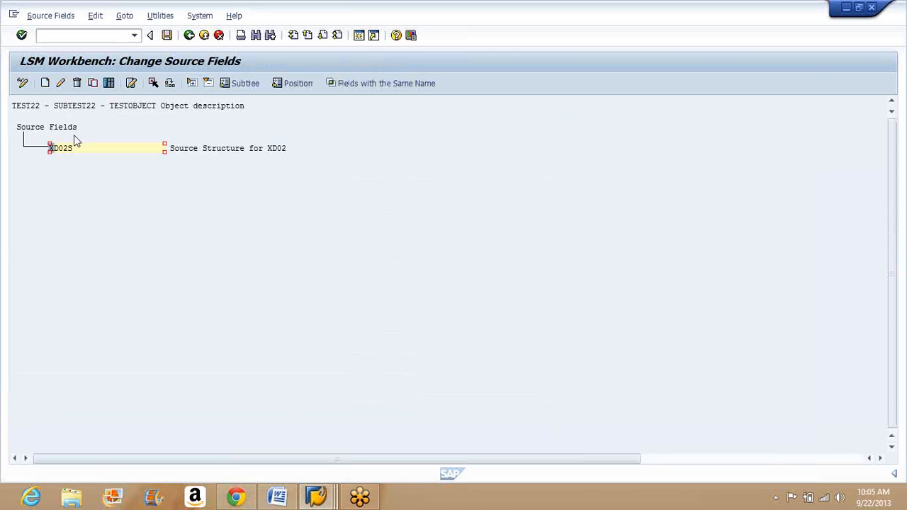
{"action": "left_click", "coordinate": [45, 83]}
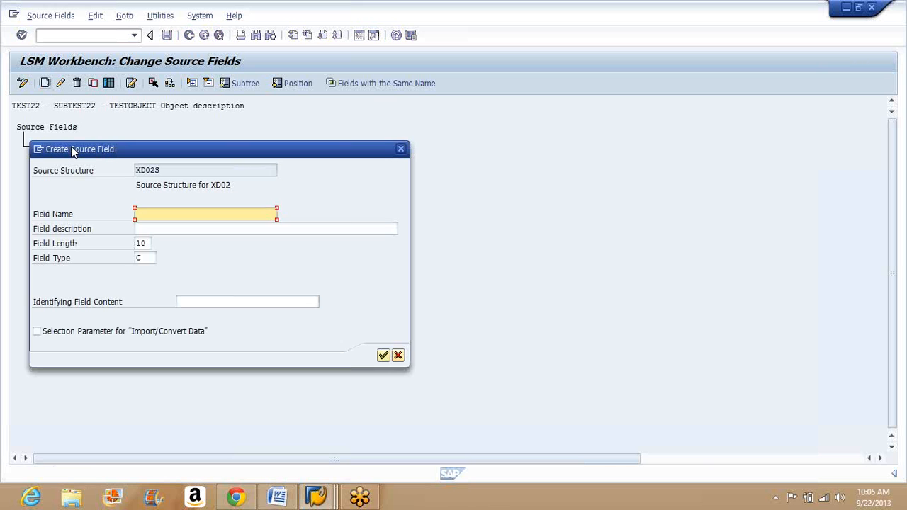
{"action": "left_click", "coordinate": [144, 244]}
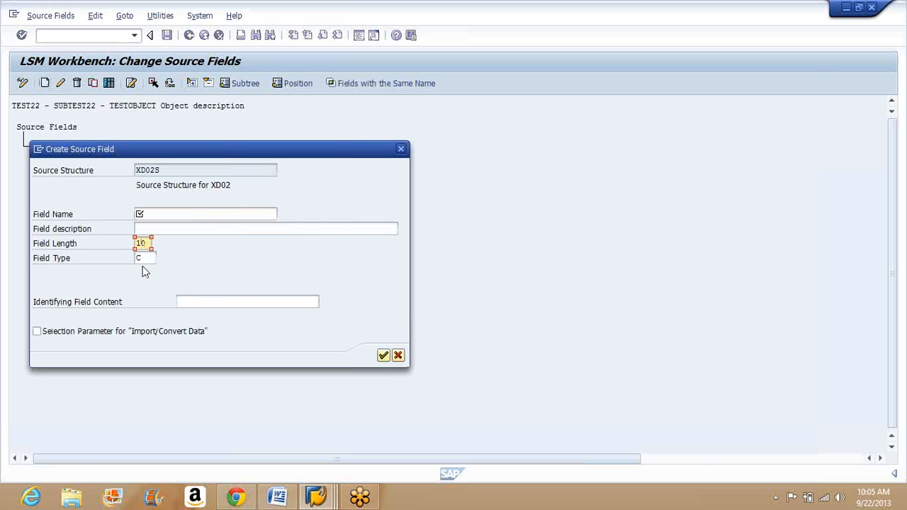
{"action": "left_click", "coordinate": [397, 356]}
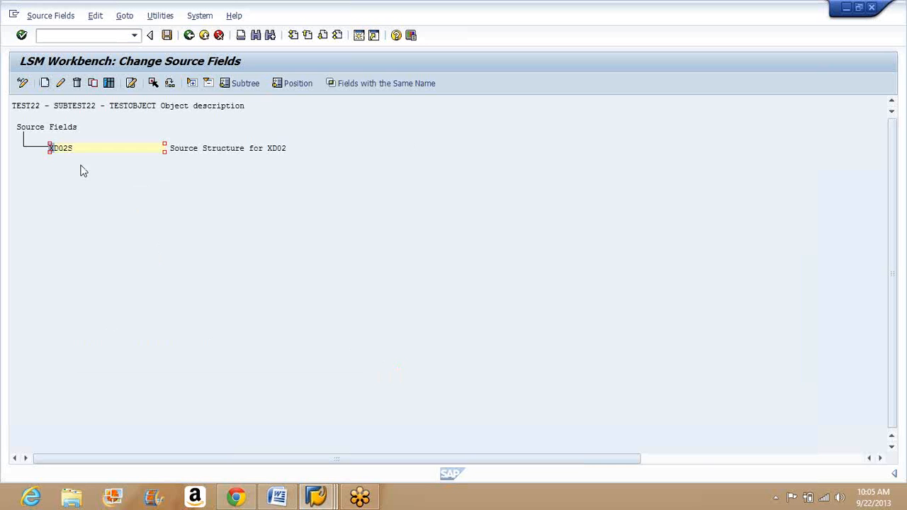
Step: Open table maintenance for the source fields of XD02S and widen the Type and Length columns
{"action": "left_click", "coordinate": [109, 84]}
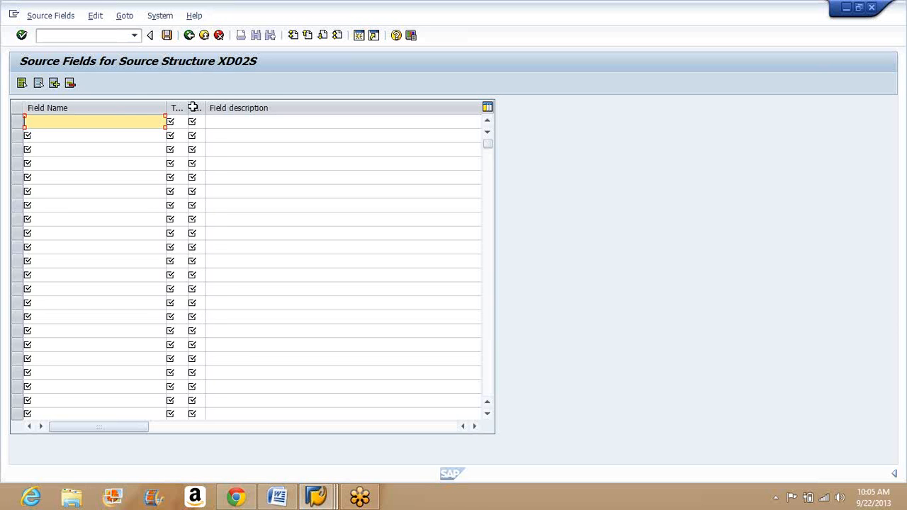
{"action": "left_click_drag", "start_coordinate": [186, 107], "coordinate": [238, 107]}
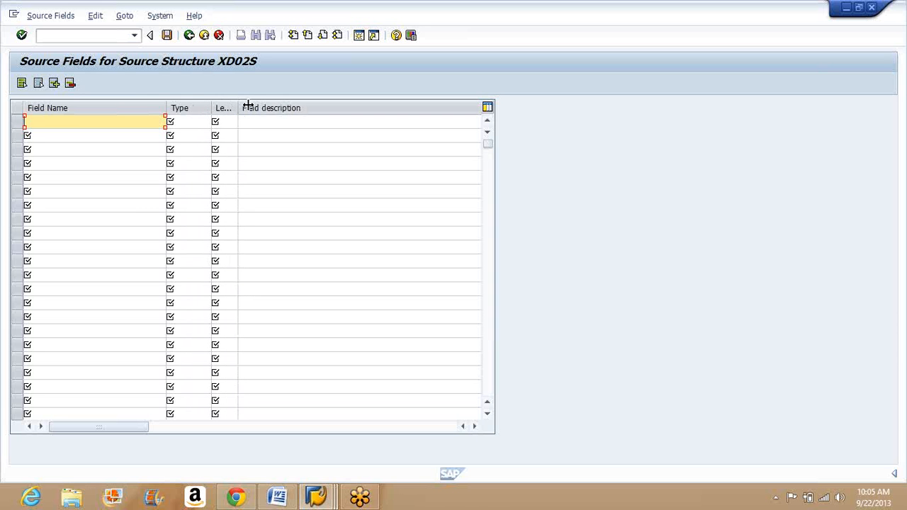
{"action": "left_click_drag", "start_coordinate": [248, 107], "coordinate": [275, 107]}
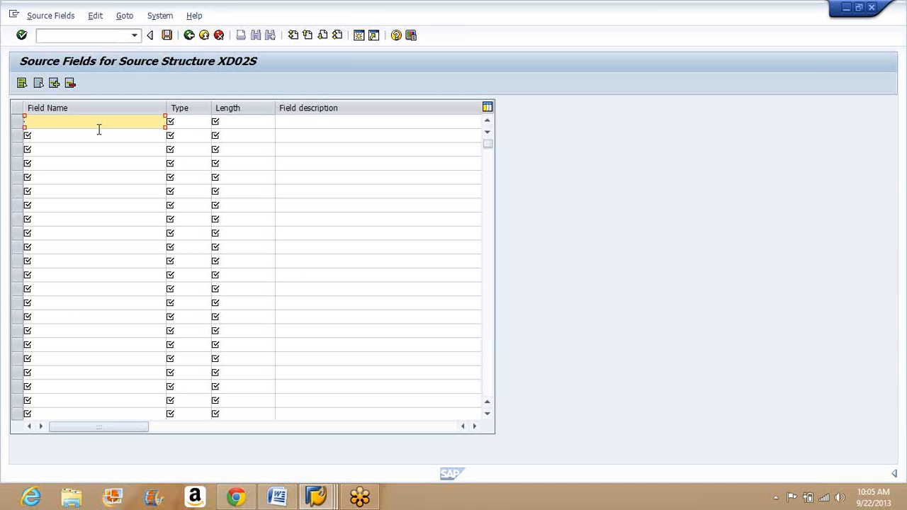
Step: Add the source field CUSTOMER with type C, length 10 and description CUSTOMER in the first row
{"action": "type", "text": "CUSTOMER"}
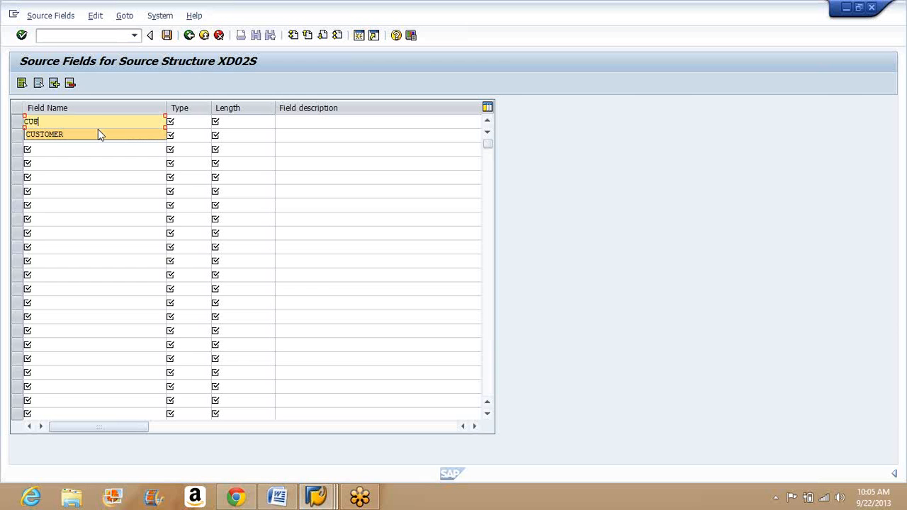
{"action": "left_click", "coordinate": [199, 121]}
{"action": "type", "text": "C"}
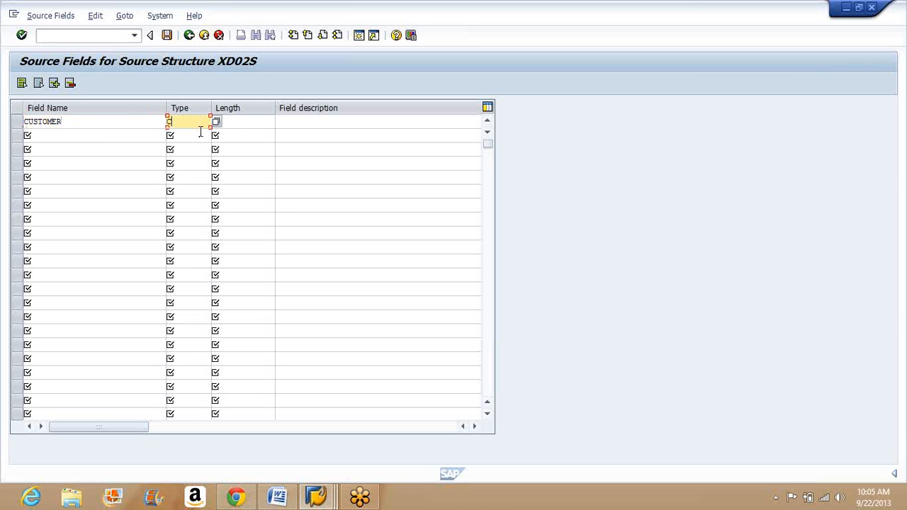
{"action": "left_click", "coordinate": [243, 121]}
{"action": "type", "text": "10"}
{"action": "left_click", "coordinate": [307, 121]}
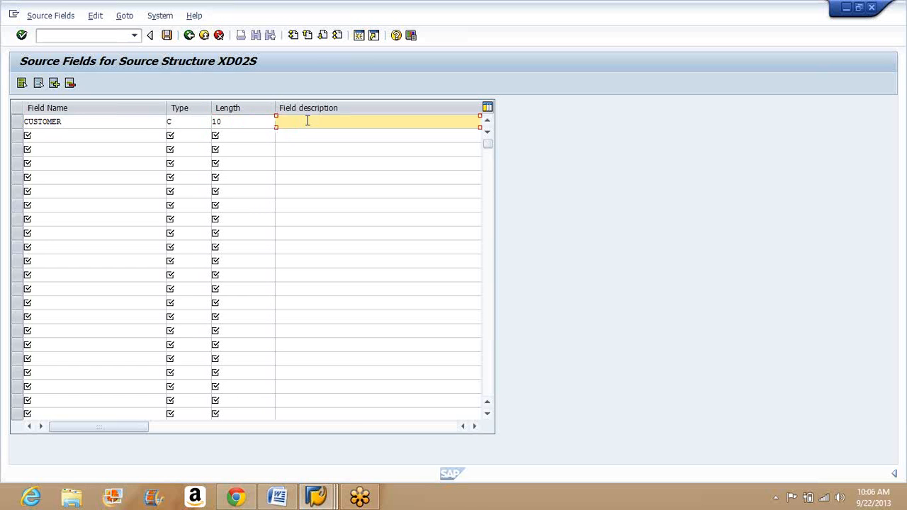
{"action": "type", "text": "CUSTOMER"}
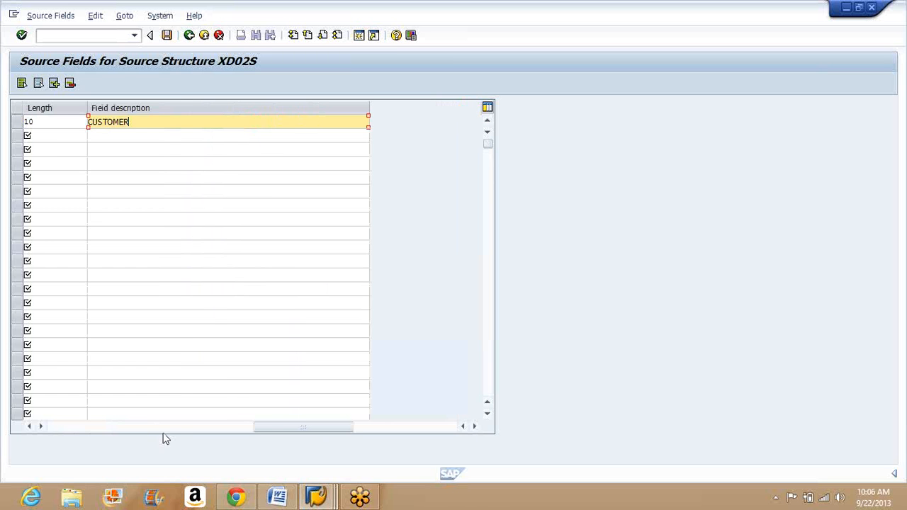
{"action": "left_click", "coordinate": [171, 425]}
{"action": "left_click", "coordinate": [111, 428]}
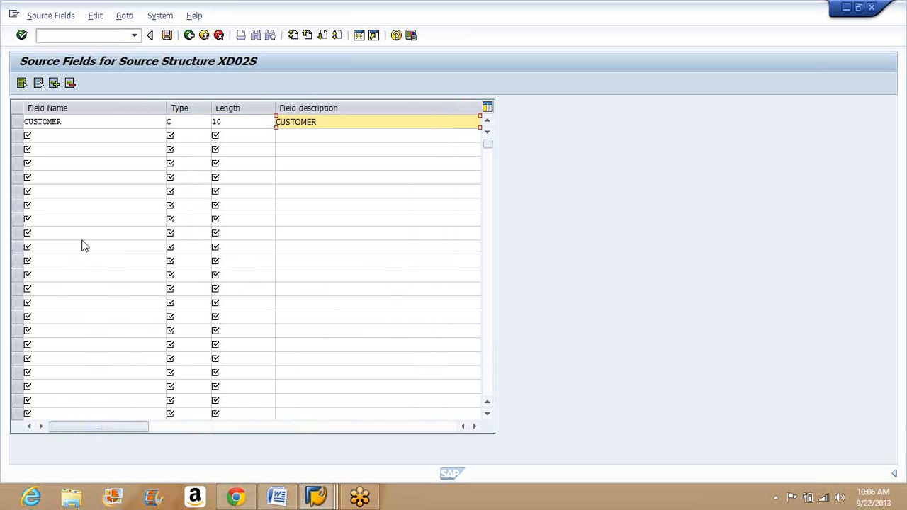
Step: Add the source field SALESORG with type C, length 4 and description SALESORG in the second row
{"action": "left_click", "coordinate": [56, 136]}
{"action": "type", "text": "SALES"}
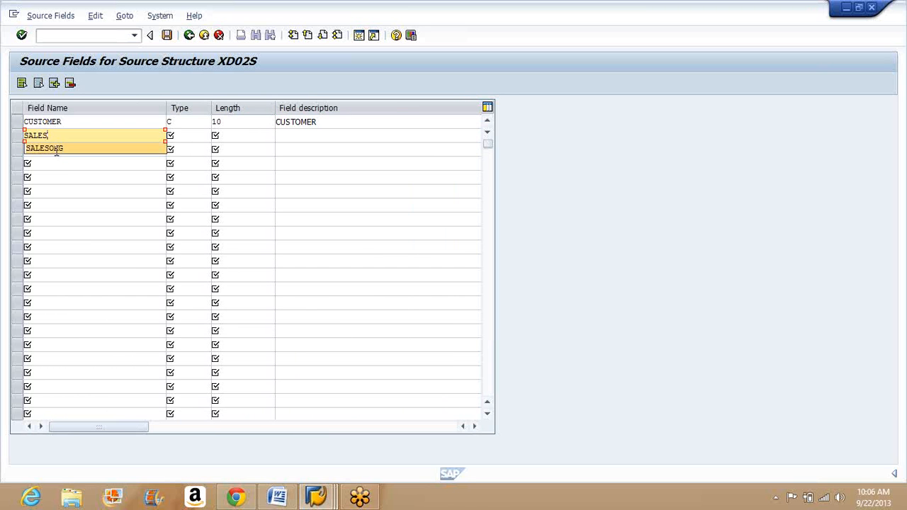
{"action": "left_click", "coordinate": [56, 151]}
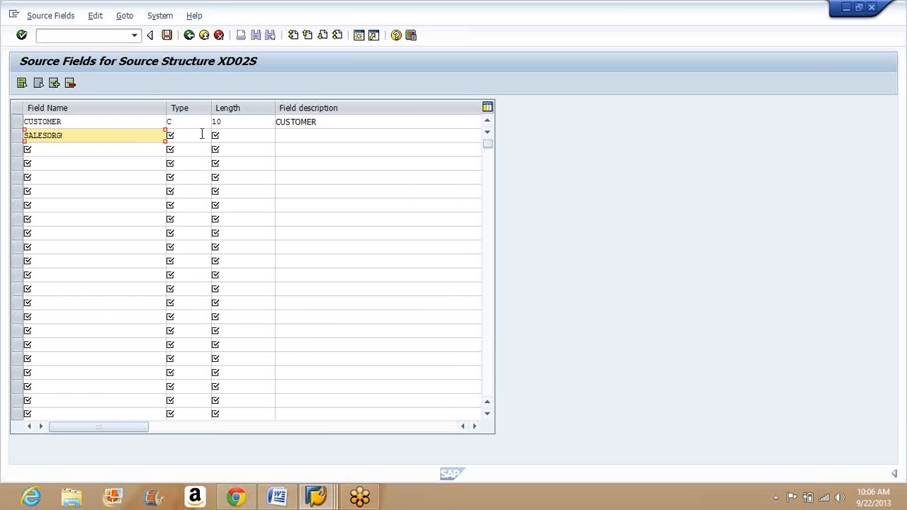
{"action": "left_click", "coordinate": [202, 134]}
{"action": "type", "text": "c"}
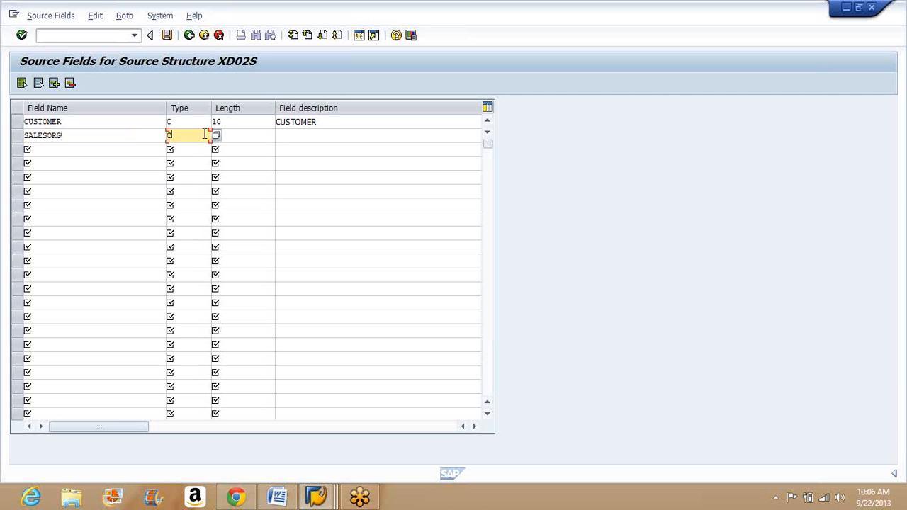
{"action": "left_click", "coordinate": [251, 139]}
{"action": "type", "text": "4"}
{"action": "left_click", "coordinate": [291, 139]}
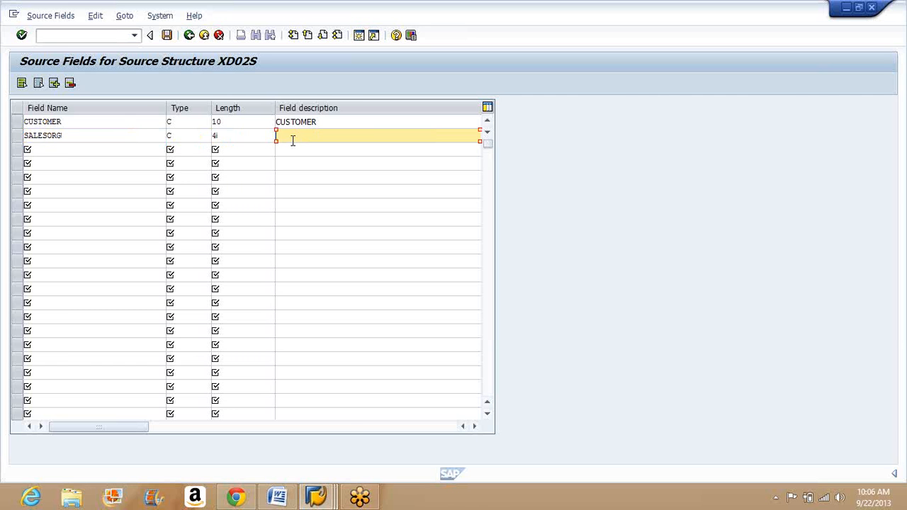
{"action": "type", "text": "SALESORG"}
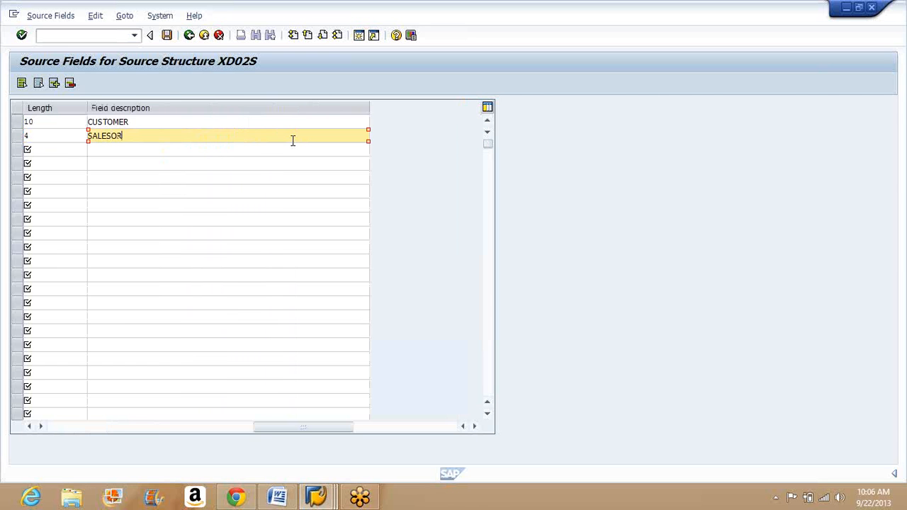
Step: Add the source field DISTCHANNEL with type C, length 2 and description DISTCHANNEL in the third row
{"action": "left_click", "coordinate": [123, 427]}
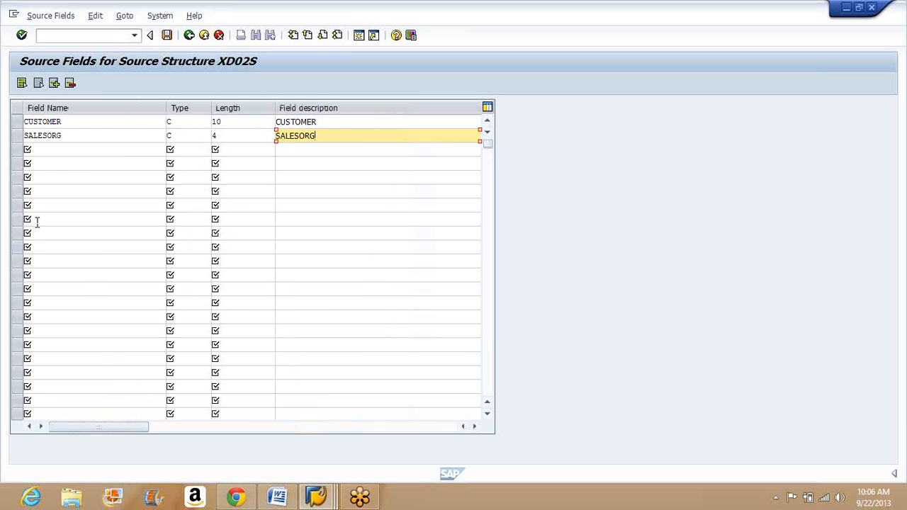
{"action": "left_click", "coordinate": [29, 148]}
{"action": "type", "text": "DIST"}
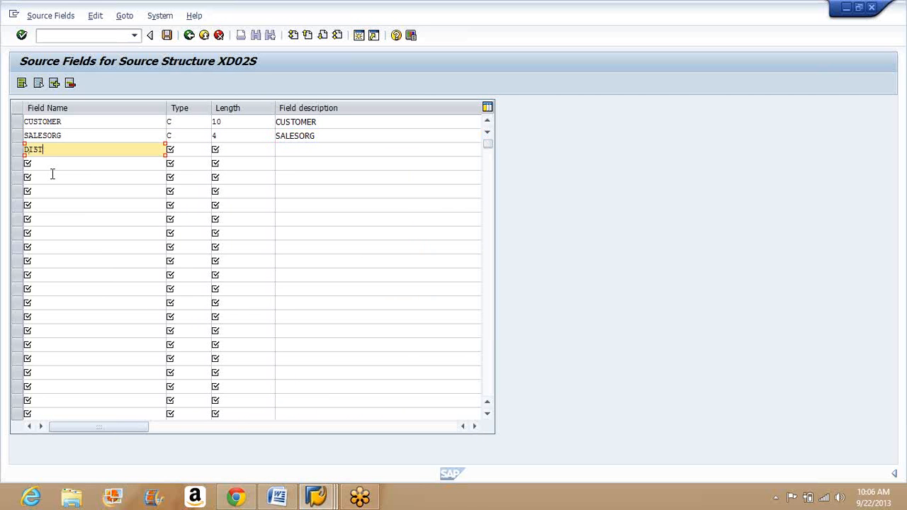
{"action": "type", "text": "CHANNEL"}
{"action": "left_click", "coordinate": [183, 150]}
{"action": "type", "text": "C"}
{"action": "left_click", "coordinate": [243, 152]}
{"action": "type", "text": "2"}
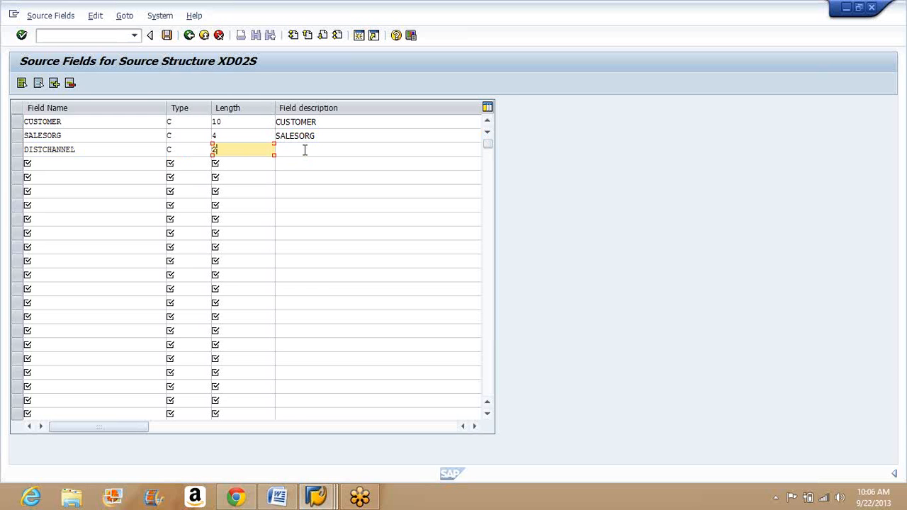
{"action": "left_click", "coordinate": [305, 150]}
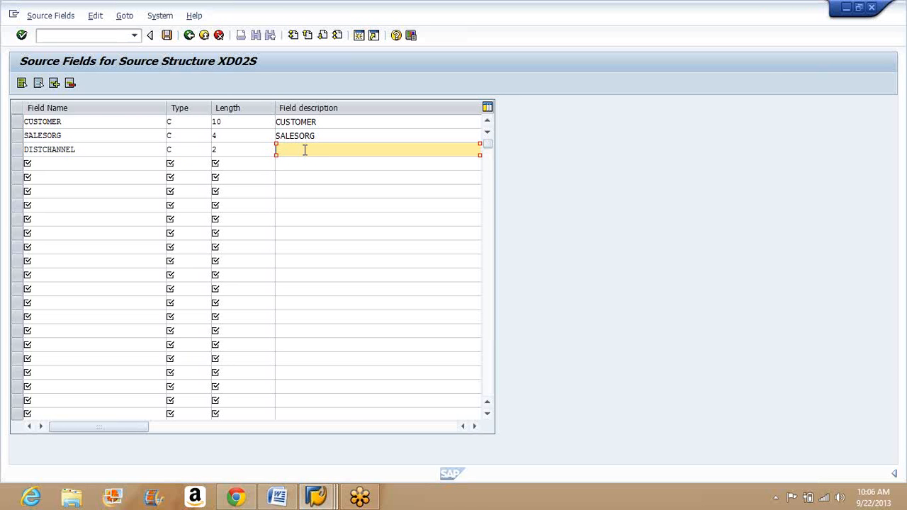
{"action": "type", "text": "D"}
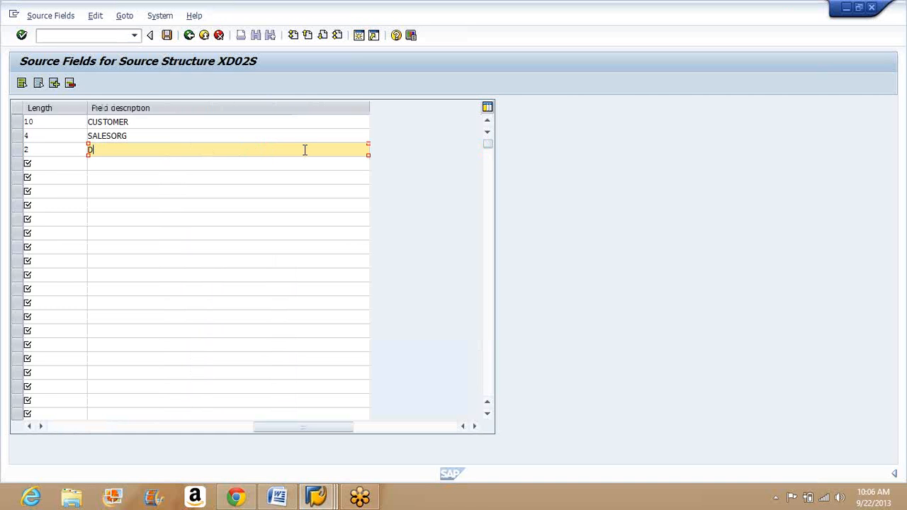
{"action": "type", "text": "ISTCHANNEL"}
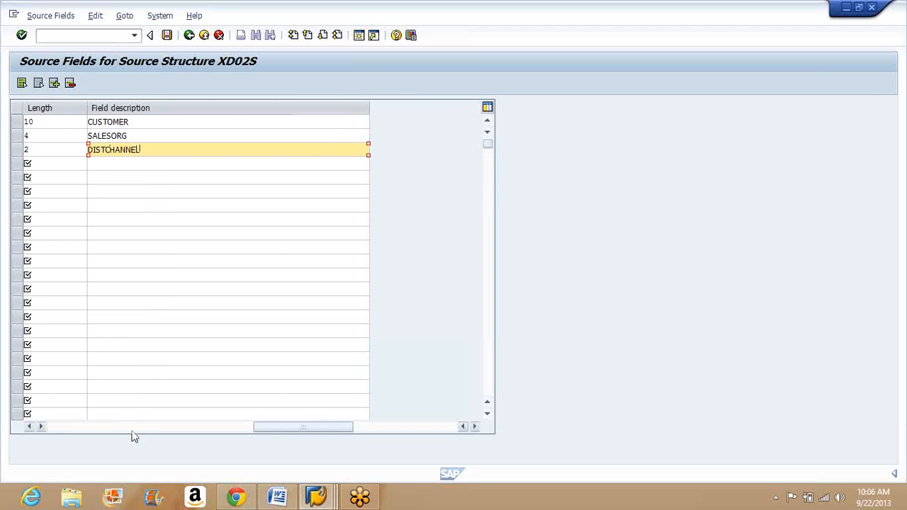
Step: Add the source field DIVISON with type C, length 2 and description DIVISION in the fourth row
{"action": "left_click", "coordinate": [81, 166]}
{"action": "type", "text": "DI"}
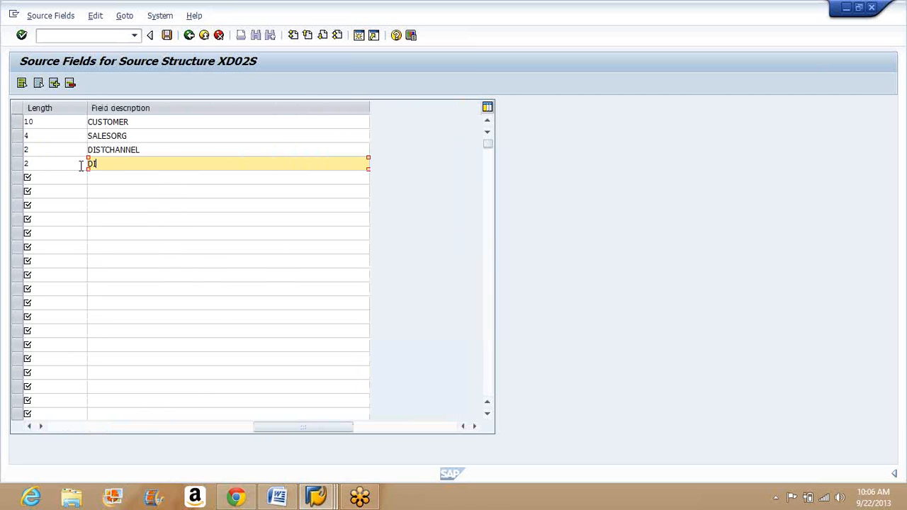
{"action": "type", "text": "VISION"}
Step: Add the source field SALESOFFICE with type C, length 4 and description SALESOFFICE in the fifth row
{"action": "left_click", "coordinate": [101, 427]}
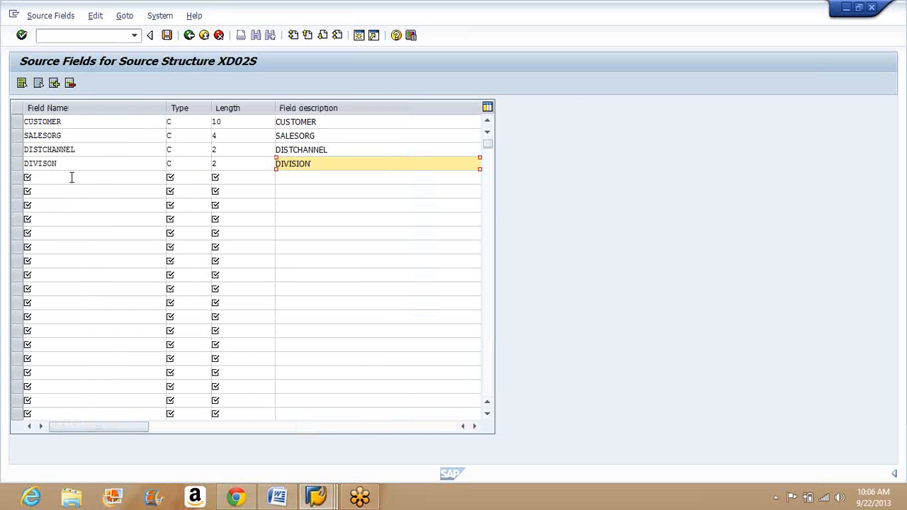
{"action": "left_click", "coordinate": [71, 177]}
{"action": "type", "text": "SALESOFFICE"}
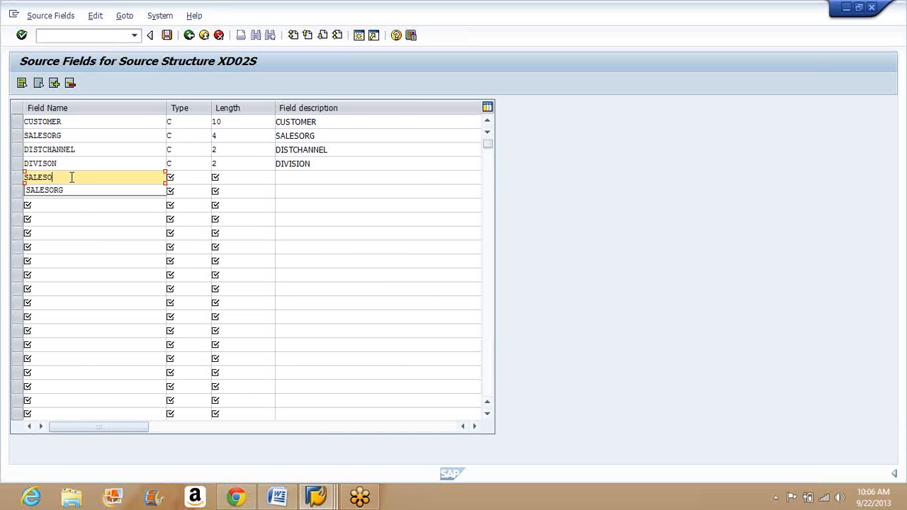
{"action": "left_click", "coordinate": [179, 178]}
{"action": "type", "text": "C"}
{"action": "left_click", "coordinate": [254, 177]}
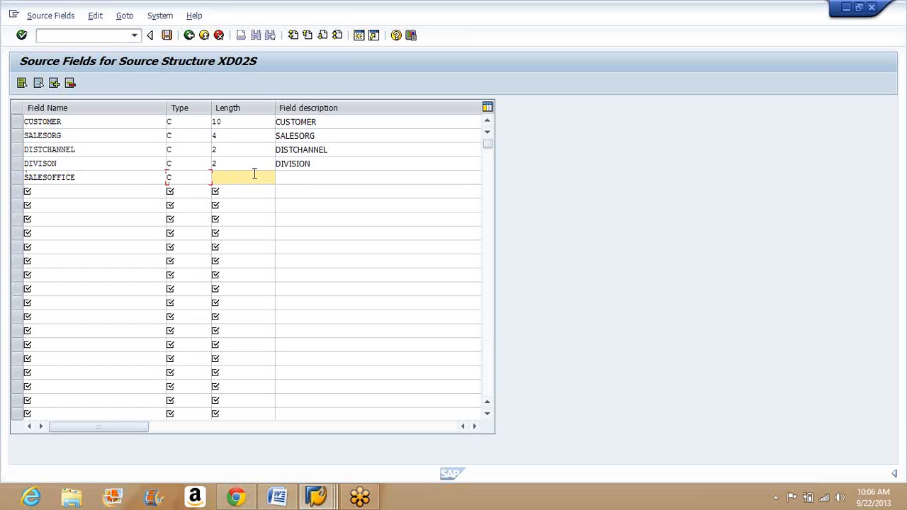
{"action": "type", "text": "4"}
{"action": "left_click", "coordinate": [297, 177]}
{"action": "type", "text": "SALESOFFICE"}
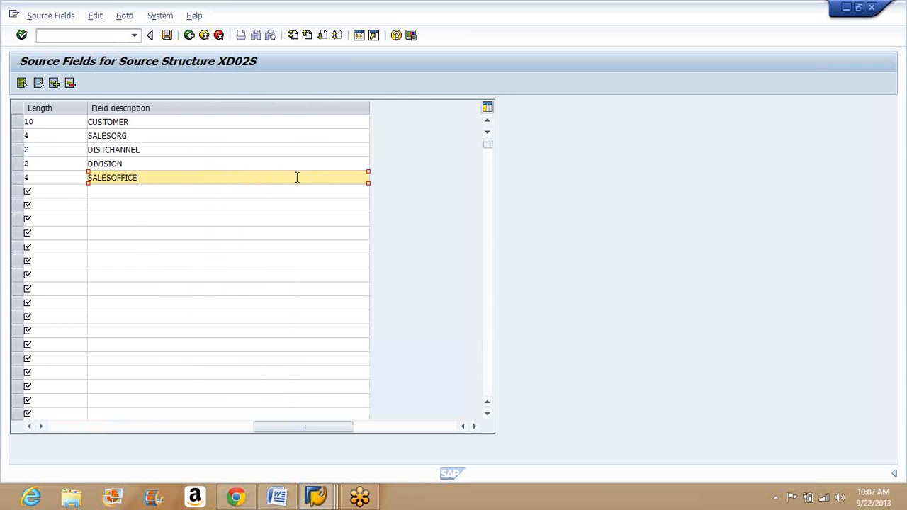
Step: Add the source field SALESGROUP with type C, length 3 and description SALESGROUP in the sixth row
{"action": "left_click", "coordinate": [129, 425]}
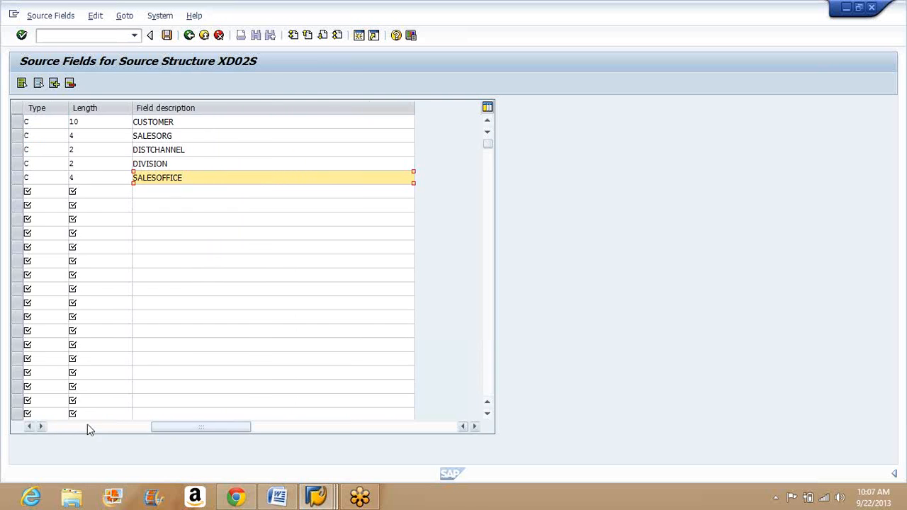
{"action": "left_click", "coordinate": [89, 426]}
{"action": "left_click", "coordinate": [57, 191]}
{"action": "type", "text": "SA"}
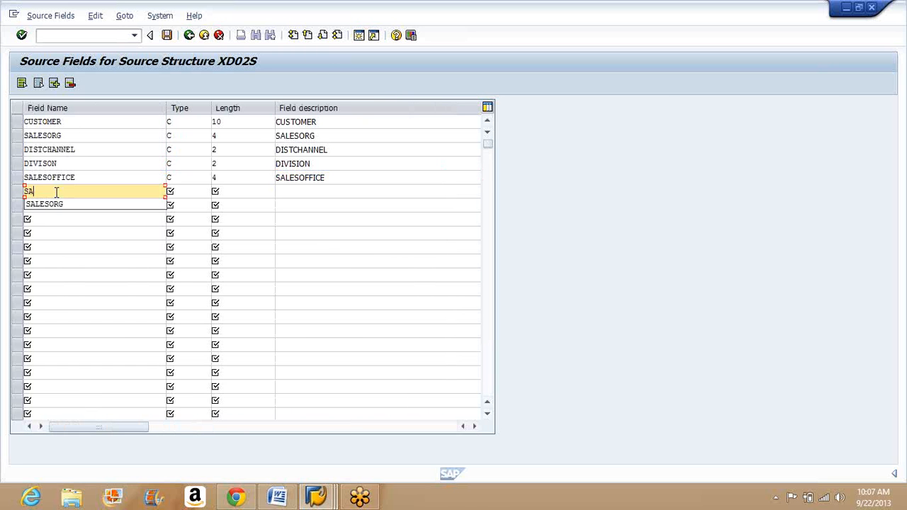
{"action": "type", "text": "LESGROUP"}
{"action": "key", "text": "Tab"}
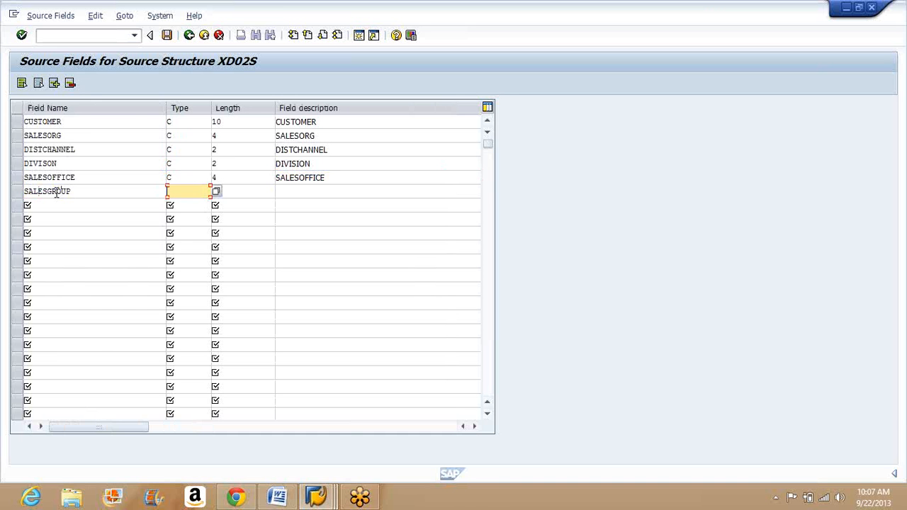
{"action": "type", "text": "C"}
{"action": "key", "text": "Tab"}
{"action": "type", "text": "3"}
{"action": "key", "text": "Tab"}
{"action": "type", "text": "SALESGROUP"}
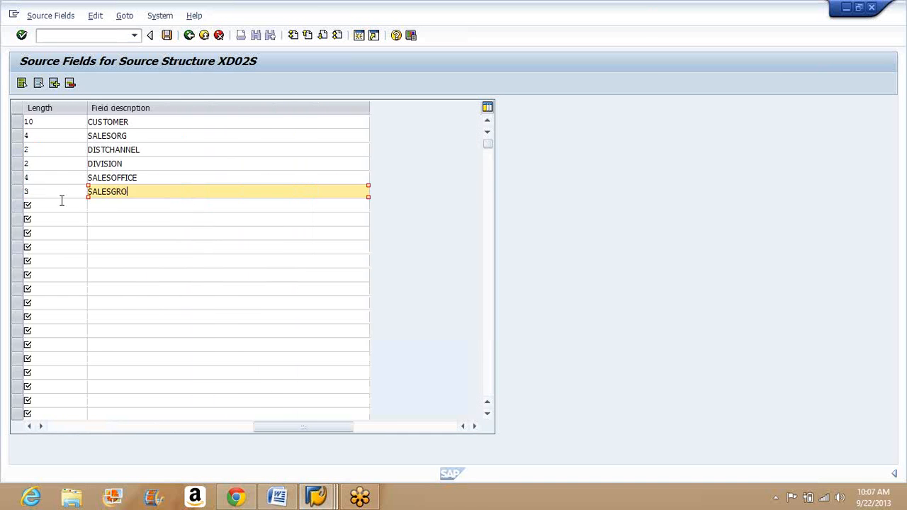
Step: Add the source field CUSTOMERGROUP with type C, length 2 and description CUSTOMERGROUP in the seventh row
{"action": "left_click", "coordinate": [68, 425]}
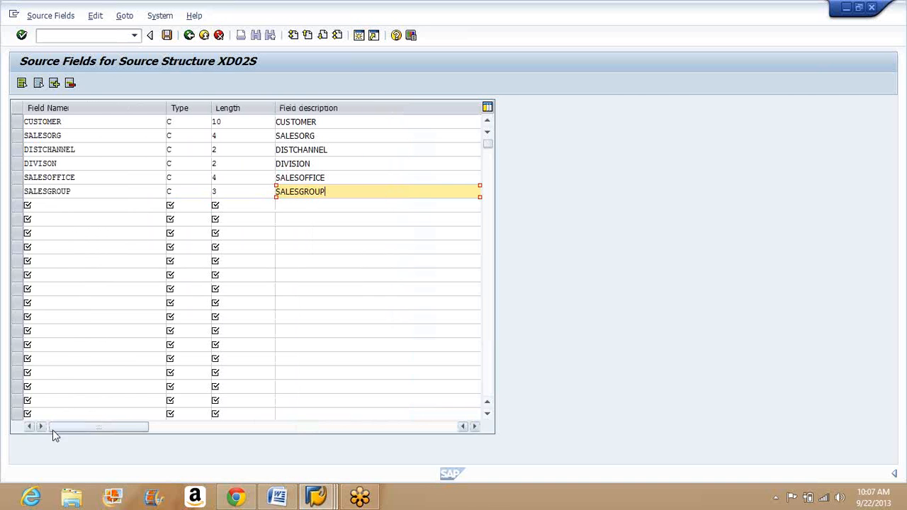
{"action": "left_click", "coordinate": [28, 204]}
{"action": "type", "text": "C"}
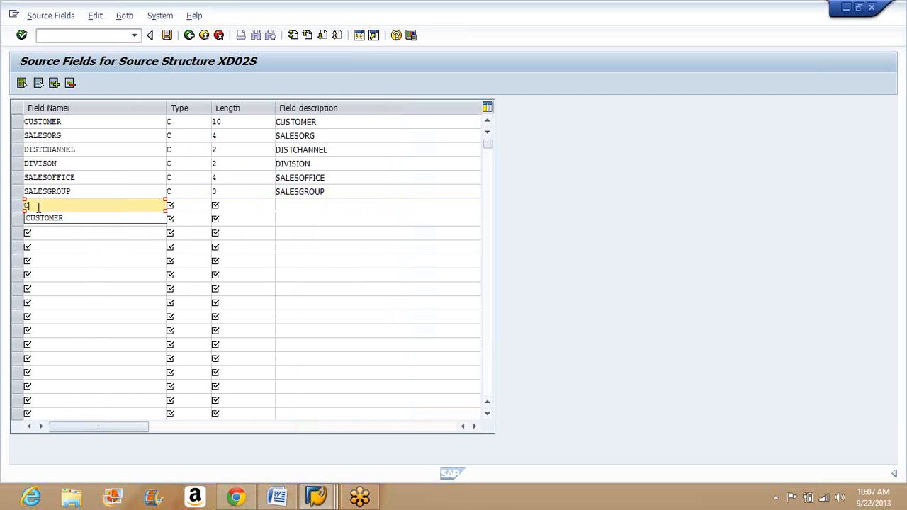
{"action": "type", "text": "USTOMERGROUP"}
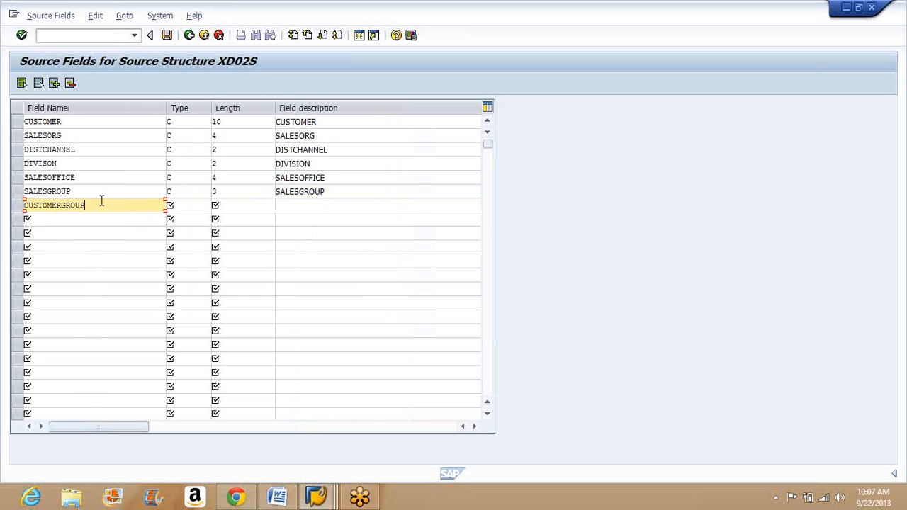
{"action": "left_click", "coordinate": [189, 207]}
{"action": "type", "text": "C"}
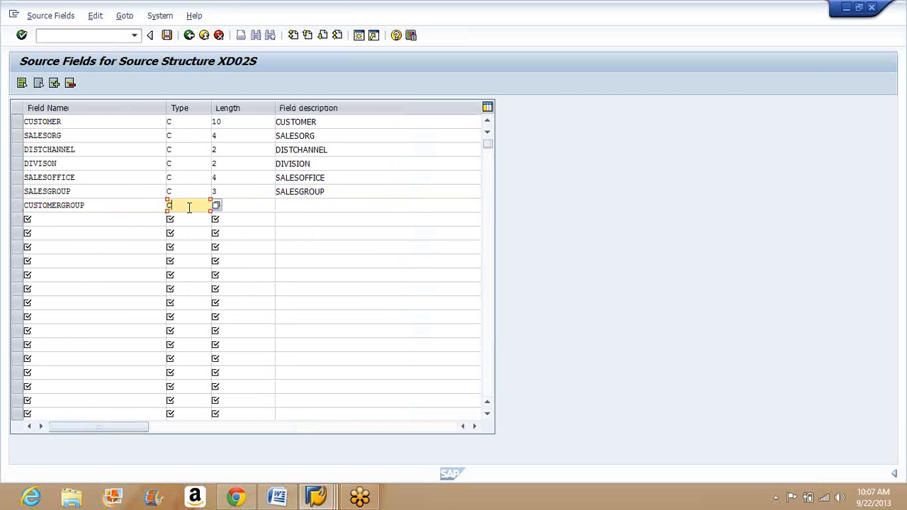
{"action": "left_click", "coordinate": [242, 205]}
{"action": "type", "text": "2"}
{"action": "key", "text": "Tab"}
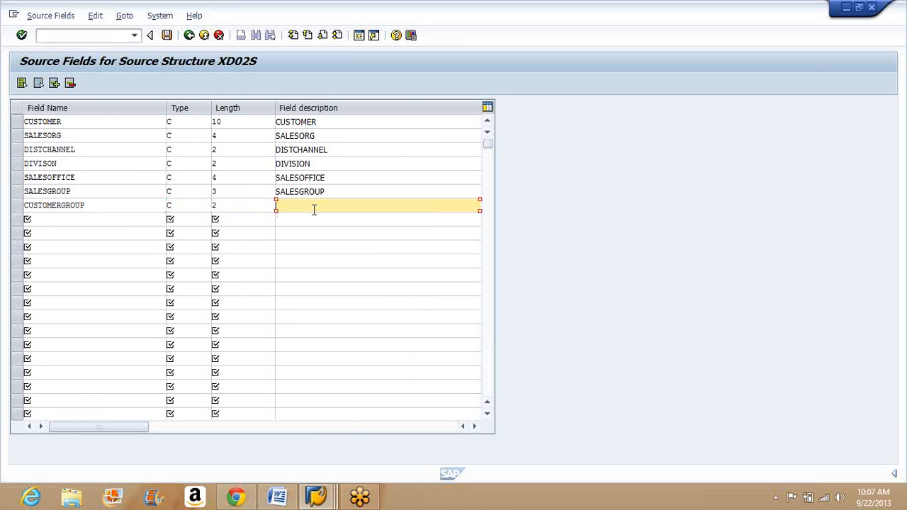
{"action": "type", "text": "CUSTOMERGROUP"}
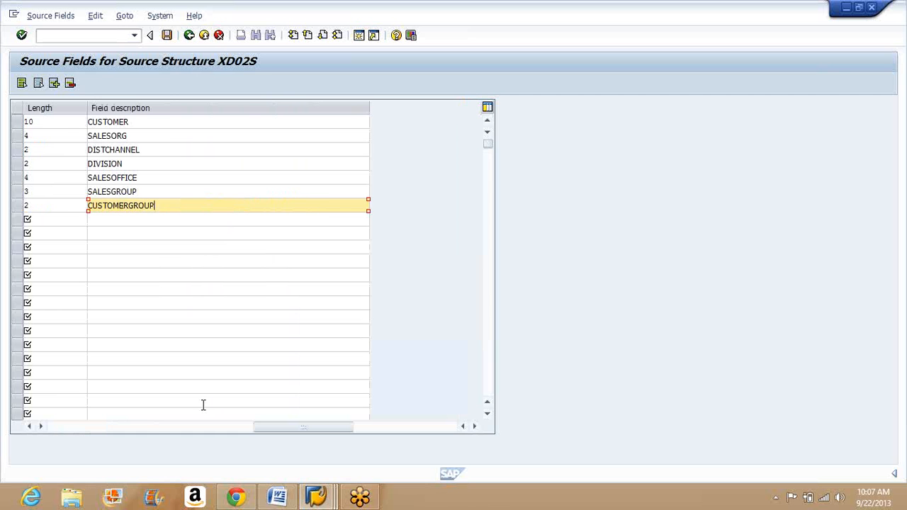
Step: Save the source field table of XD02S, return to the source fields overview and save it as well
{"action": "left_click", "coordinate": [141, 427]}
{"action": "left_click", "coordinate": [94, 427]}
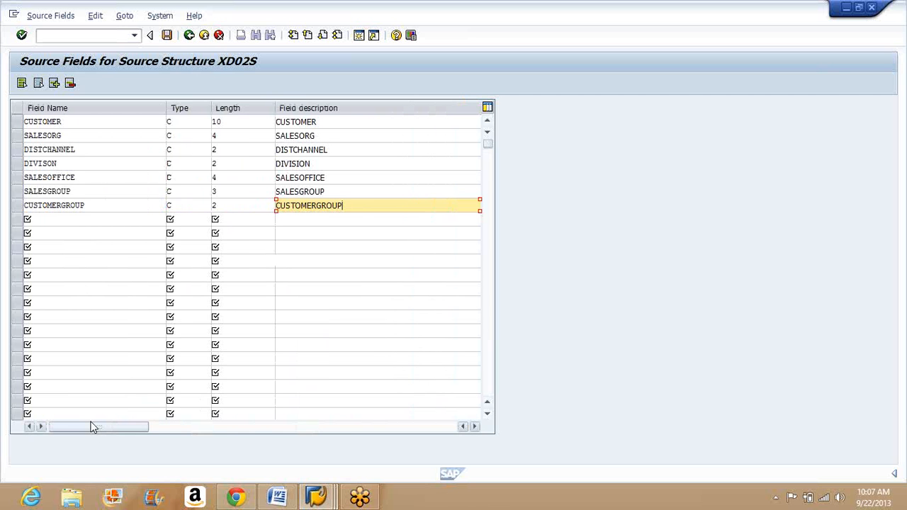
{"action": "left_click", "coordinate": [166, 34]}
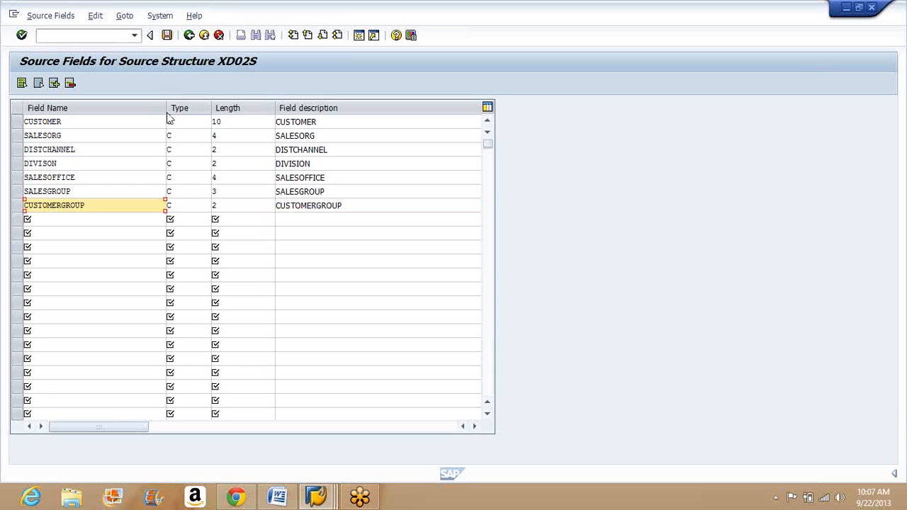
{"action": "left_click", "coordinate": [188, 35]}
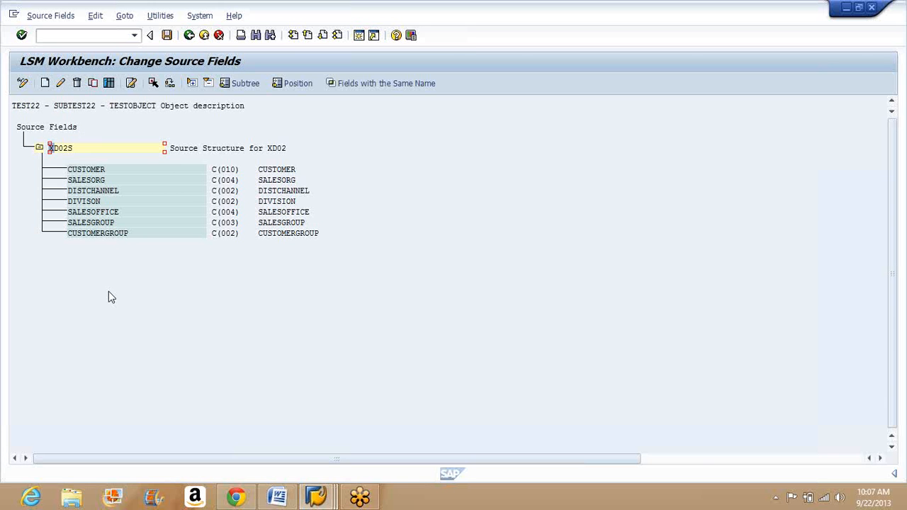
{"action": "left_click", "coordinate": [167, 35]}
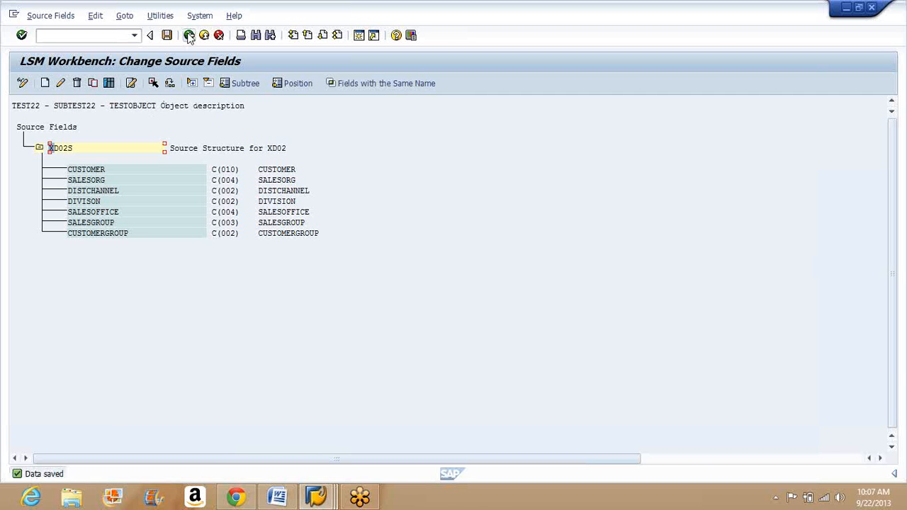
{"action": "left_click", "coordinate": [106, 173]}
{"action": "key", "text": "Down"}
{"action": "key", "text": "Down"}
{"action": "key", "text": "Down"}
{"action": "key", "text": "Down"}
{"action": "key", "text": "Down"}
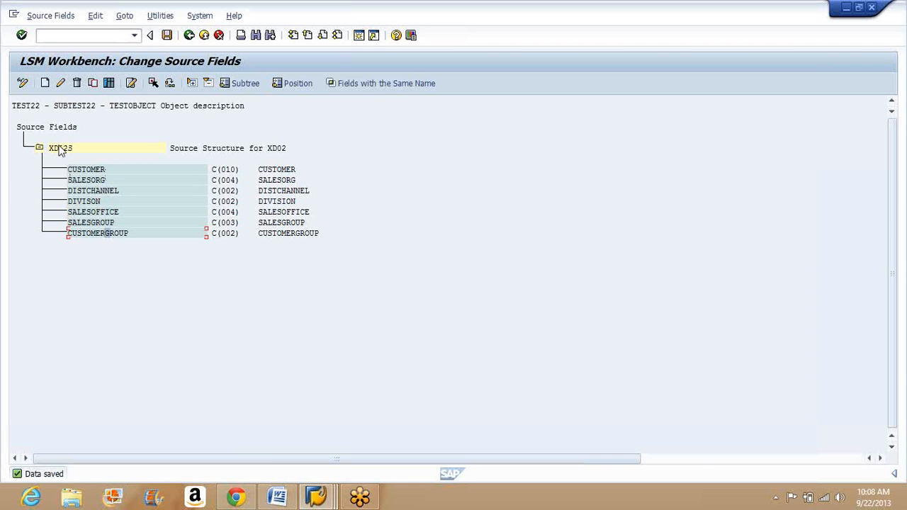
{"action": "left_click", "coordinate": [59, 151]}
Step: Return to the list of process steps and open Maintain Structure Relations
{"action": "left_click", "coordinate": [190, 36]}
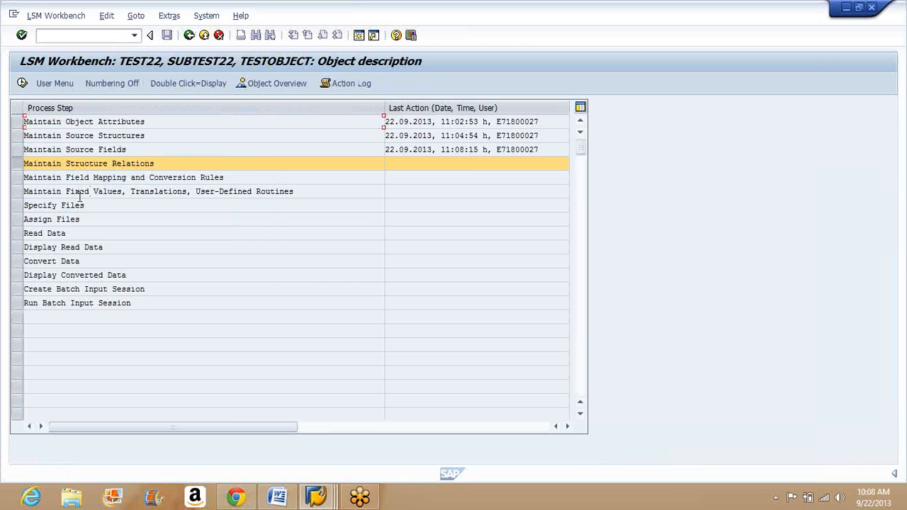
{"action": "left_click", "coordinate": [151, 151]}
{"action": "left_click", "coordinate": [23, 84]}
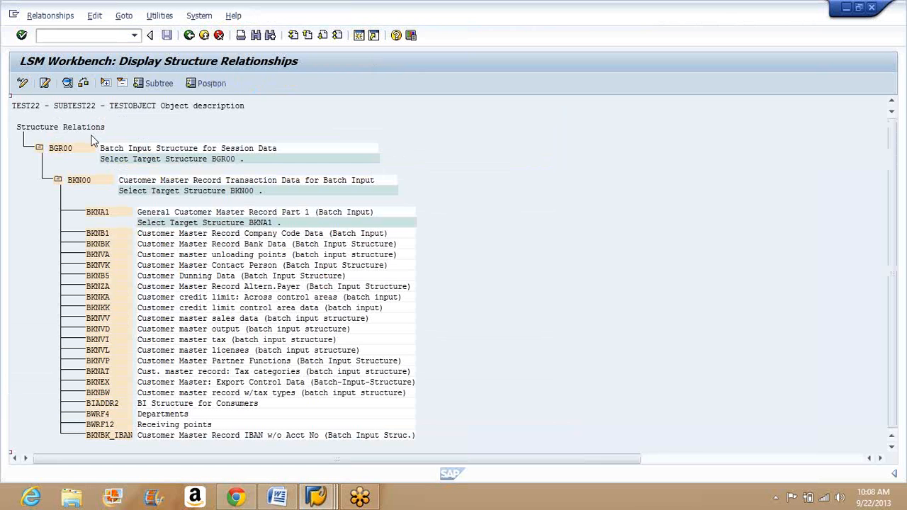
Step: Switch the structure relations to change mode and relate source structure XD02S to target structures BGR00, BKN00 and BKNA1
{"action": "left_click", "coordinate": [61, 149]}
{"action": "left_click", "coordinate": [26, 82]}
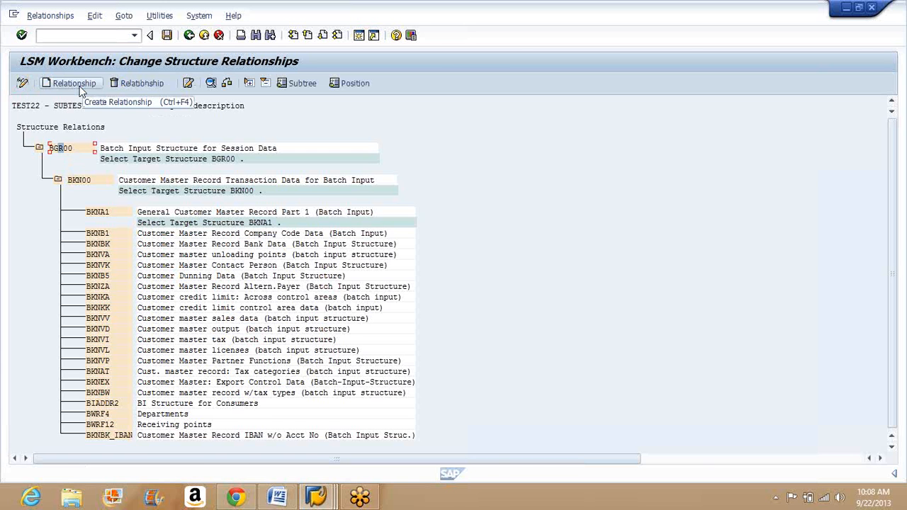
{"action": "left_click", "coordinate": [79, 87]}
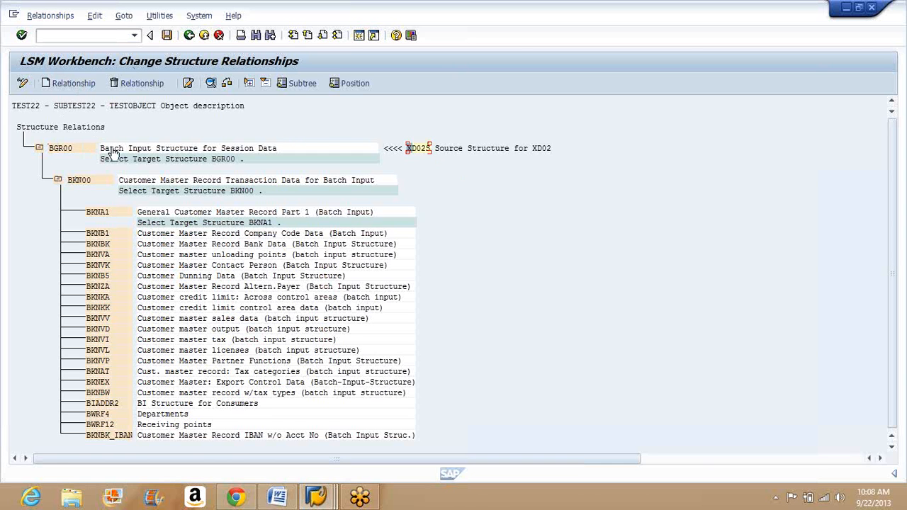
{"action": "left_click", "coordinate": [81, 186]}
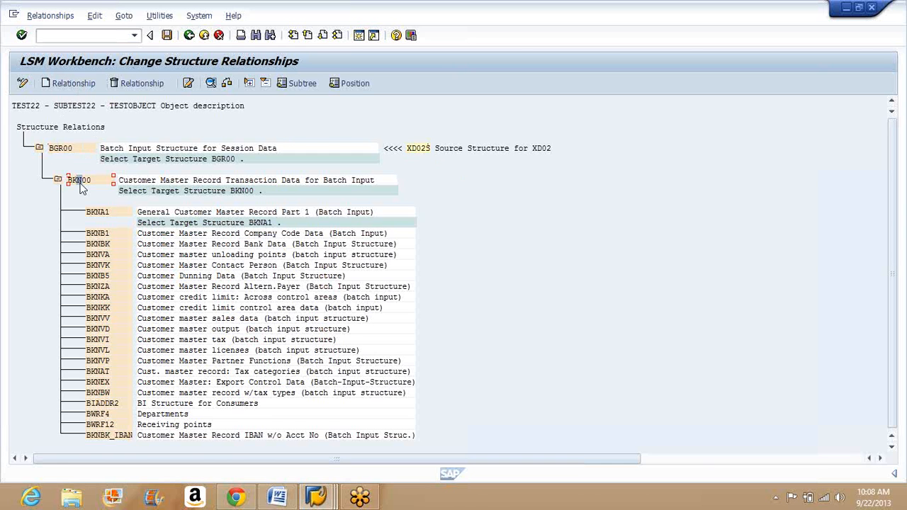
{"action": "left_click", "coordinate": [87, 79]}
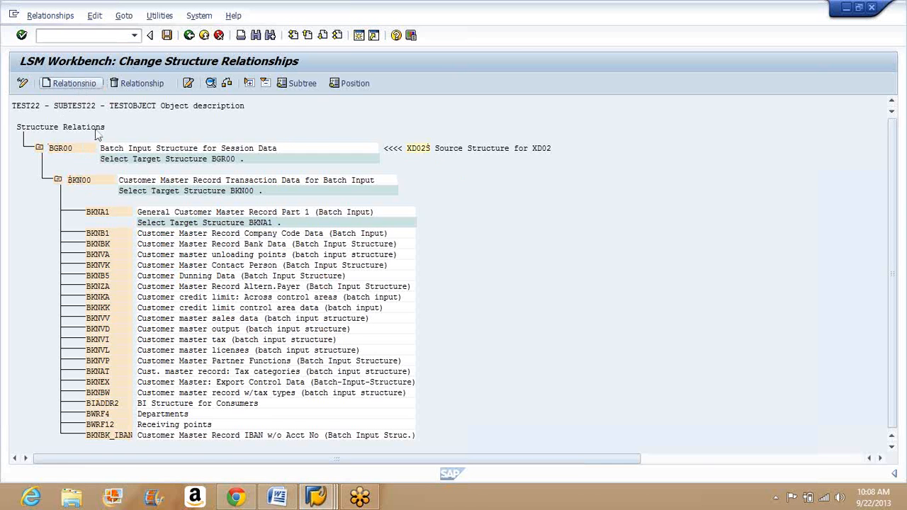
{"action": "left_click", "coordinate": [90, 215]}
{"action": "left_click", "coordinate": [67, 83]}
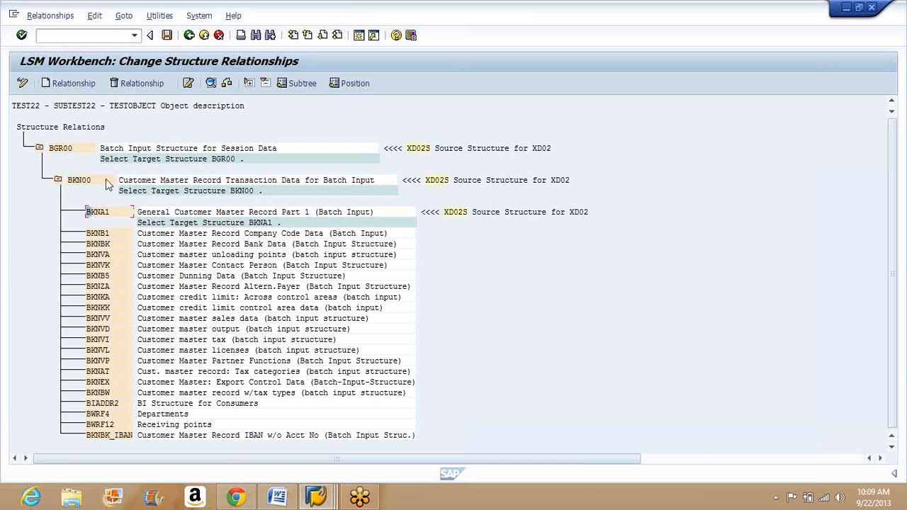
Step: Save the structure relations, return to the list of process steps and open Maintain Field Mapping and Conversion Rules
{"action": "left_click", "coordinate": [169, 37]}
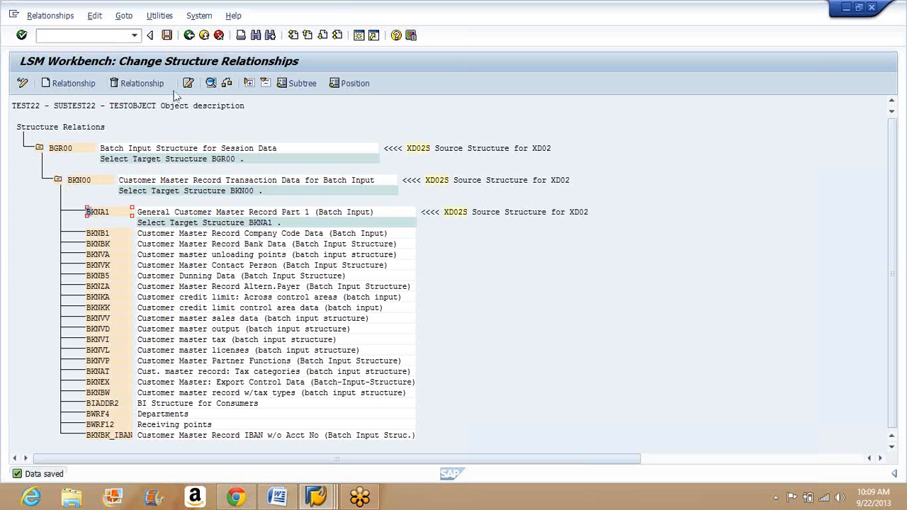
{"action": "left_click", "coordinate": [189, 36]}
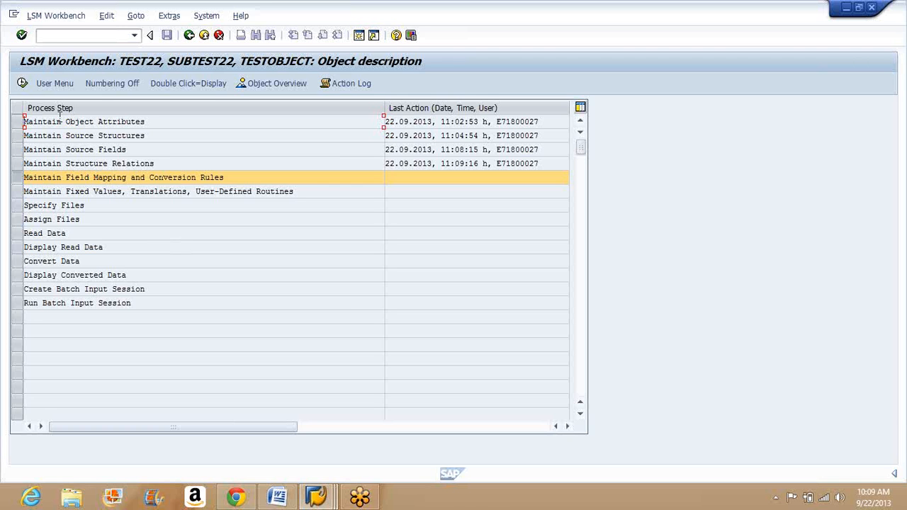
{"action": "left_click", "coordinate": [22, 83]}
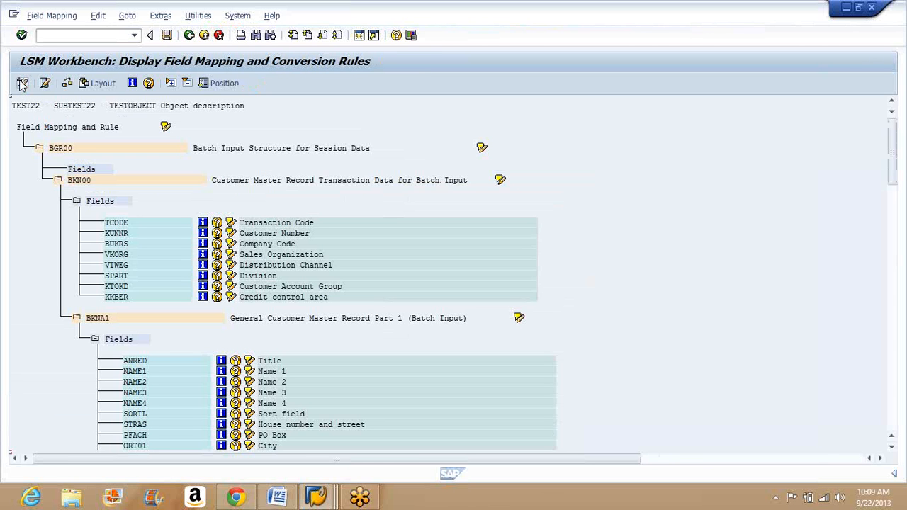
Step: Switch the field mapping to change mode and assign source field CUSTOMER of XD02S to target field KUNNR in BKN00
{"action": "left_click", "coordinate": [60, 149]}
{"action": "scroll", "coordinate": [192, 340], "scroll_direction": "down", "scroll_amount": 3}
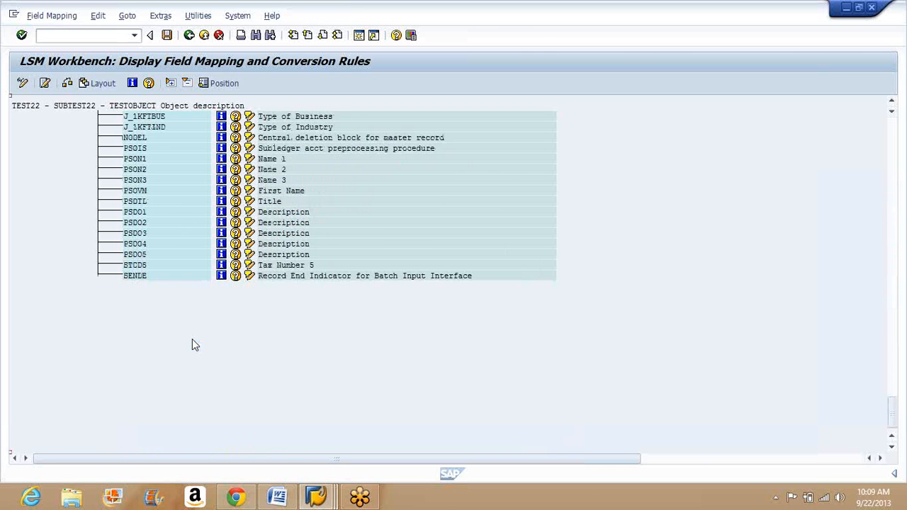
{"action": "key", "text": "Page_Up"}
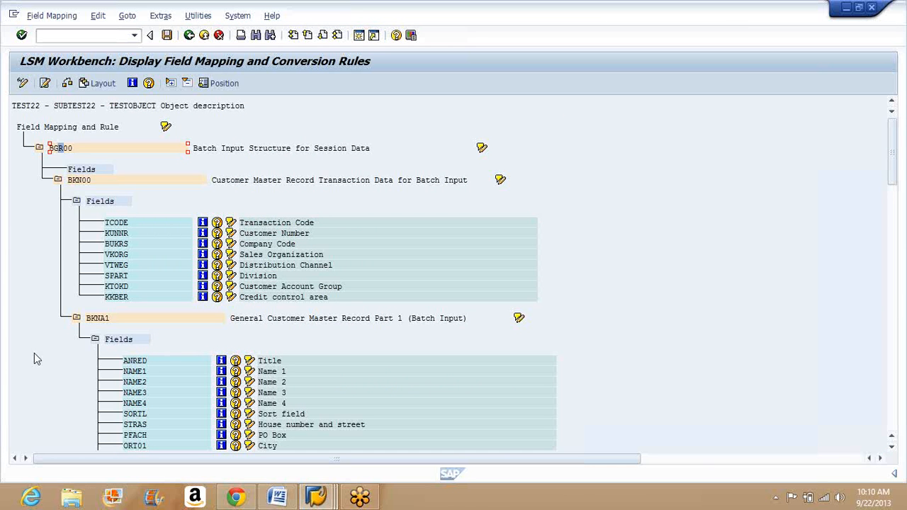
{"action": "left_click", "coordinate": [23, 84]}
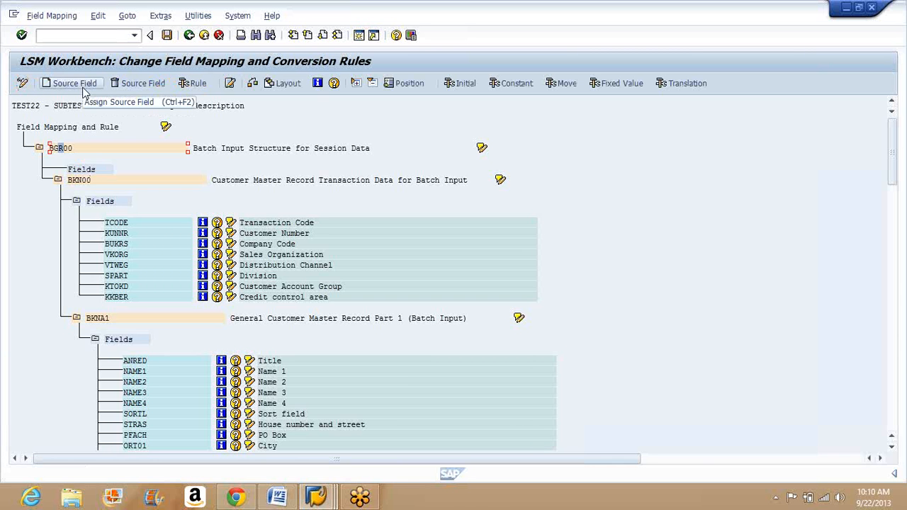
{"action": "left_click", "coordinate": [115, 235]}
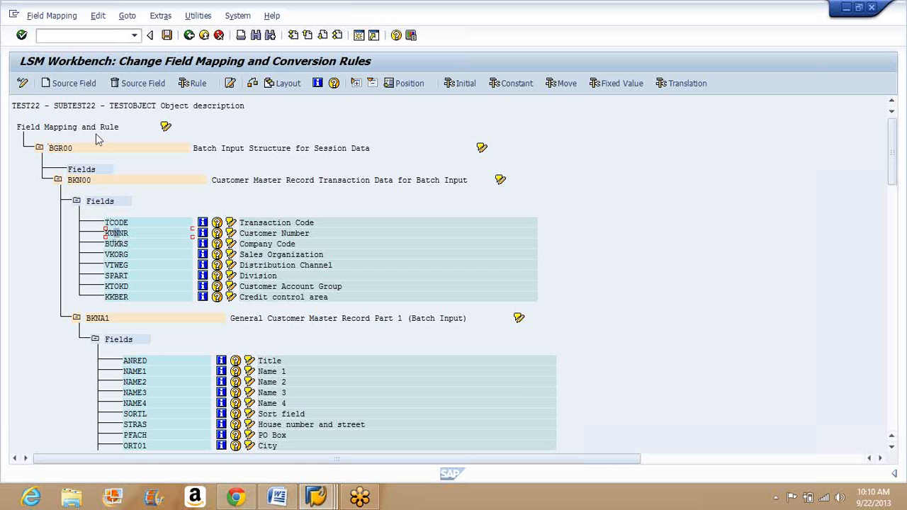
{"action": "left_click", "coordinate": [85, 85]}
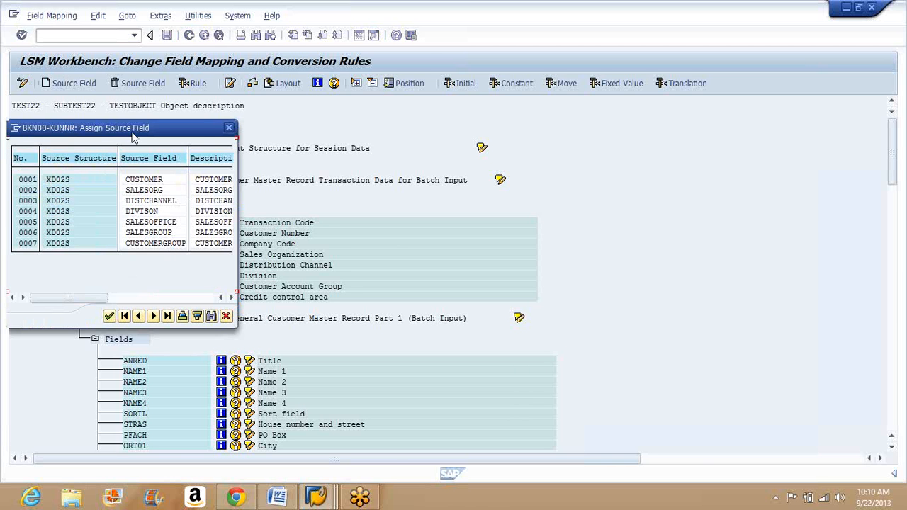
{"action": "left_click_drag", "start_coordinate": [133, 132], "coordinate": [303, 256]}
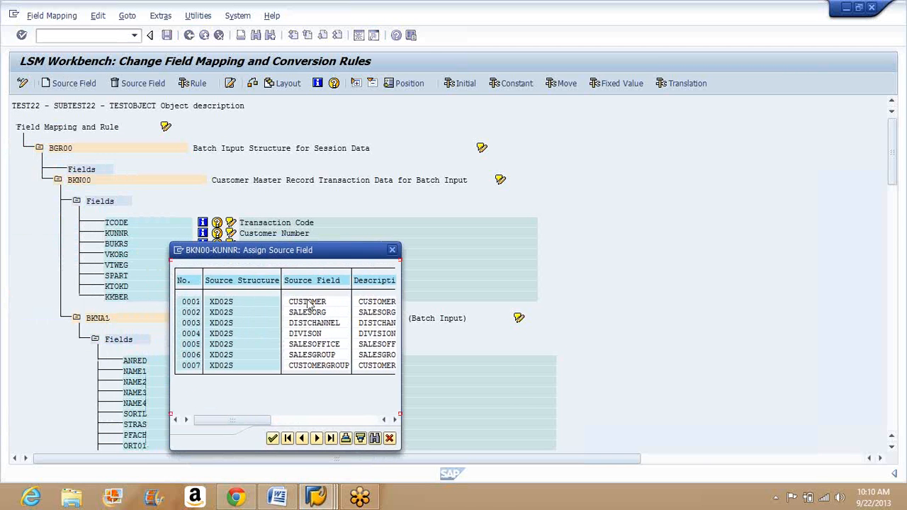
{"action": "left_click", "coordinate": [309, 303]}
{"action": "left_click", "coordinate": [273, 439]}
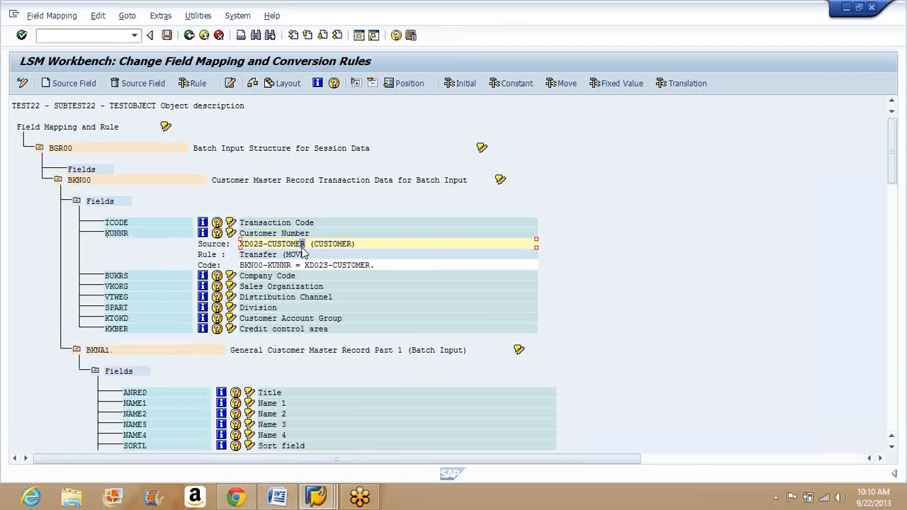
Step: Check the transfer rule and code of target field KUNNR and save the field mapping
{"action": "left_click", "coordinate": [247, 253]}
{"action": "left_click", "coordinate": [337, 267]}
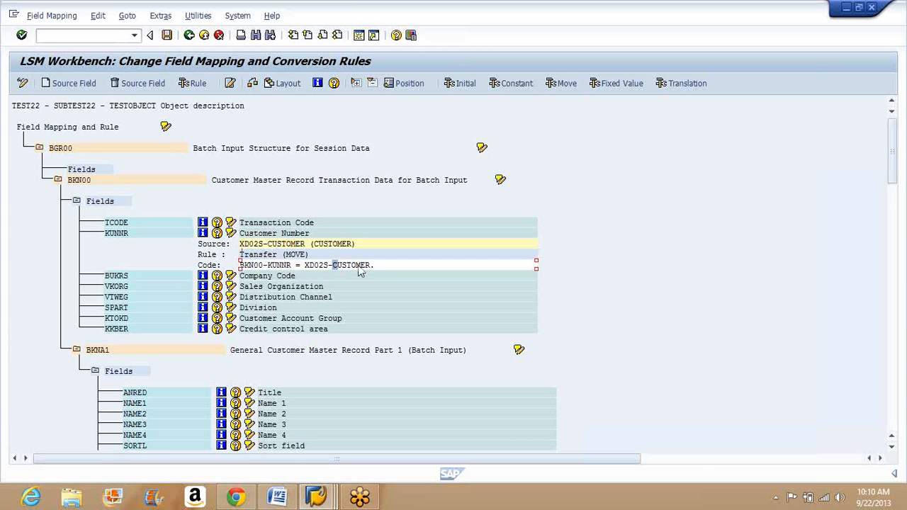
{"action": "left_click", "coordinate": [270, 266]}
{"action": "left_click", "coordinate": [166, 35]}
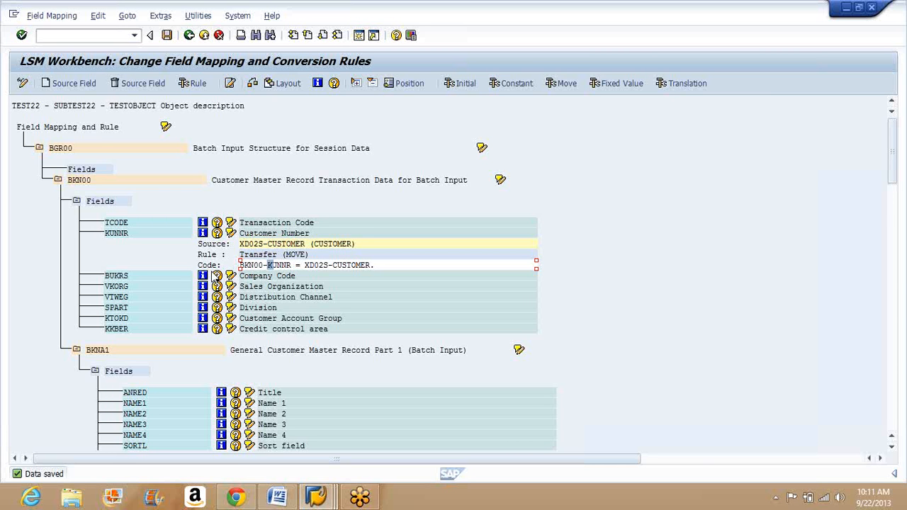
Step: Assign source field SALESORG of XD02S to target field VKORG in BKN00 and check its code line
{"action": "left_click", "coordinate": [117, 287]}
{"action": "left_click", "coordinate": [85, 84]}
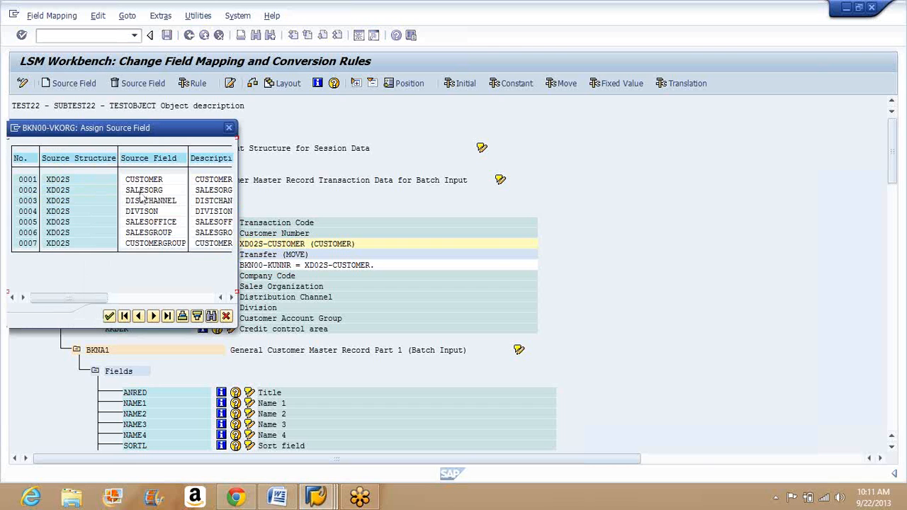
{"action": "left_click", "coordinate": [146, 190]}
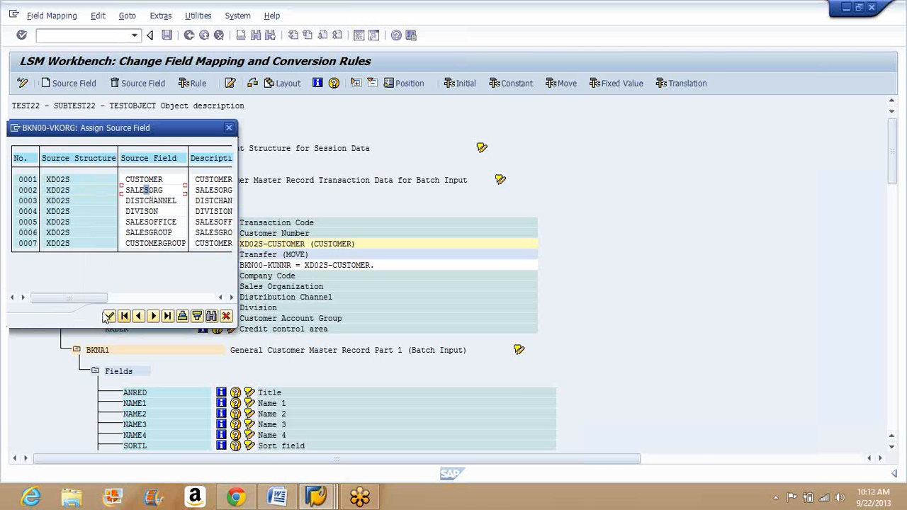
{"action": "left_click", "coordinate": [109, 316]}
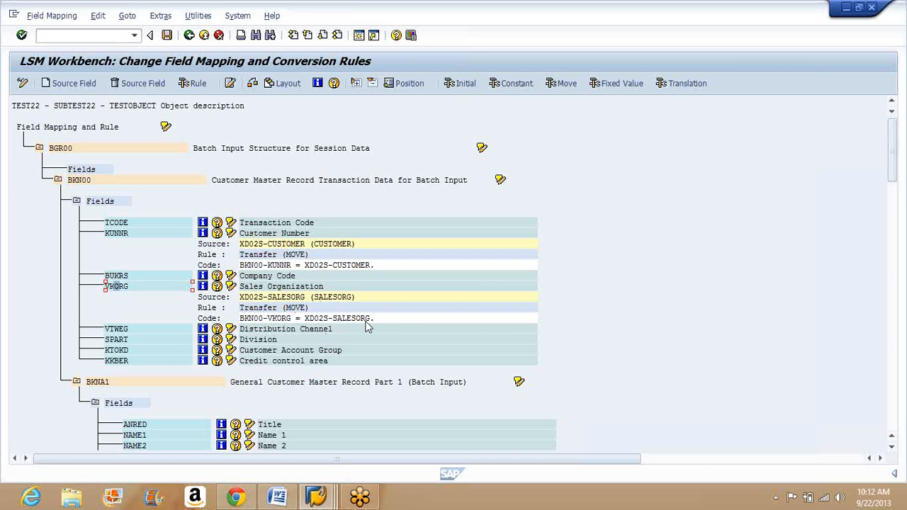
{"action": "left_click", "coordinate": [266, 318]}
Step: Assign source field DISTCHANNEL to target field VTWEG and source field DIVISON to target field SPART in BKN00
{"action": "left_click", "coordinate": [117, 329]}
{"action": "left_click", "coordinate": [55, 83]}
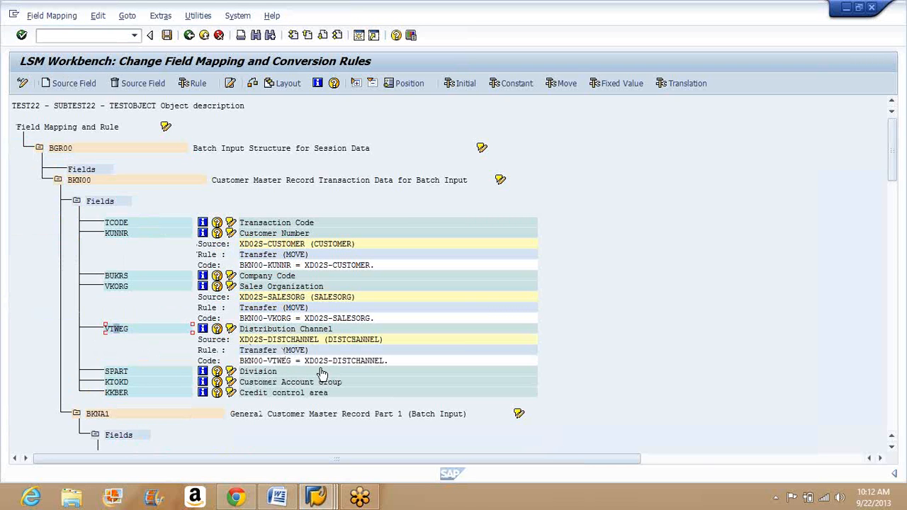
{"action": "left_click", "coordinate": [135, 372]}
{"action": "left_click", "coordinate": [79, 84]}
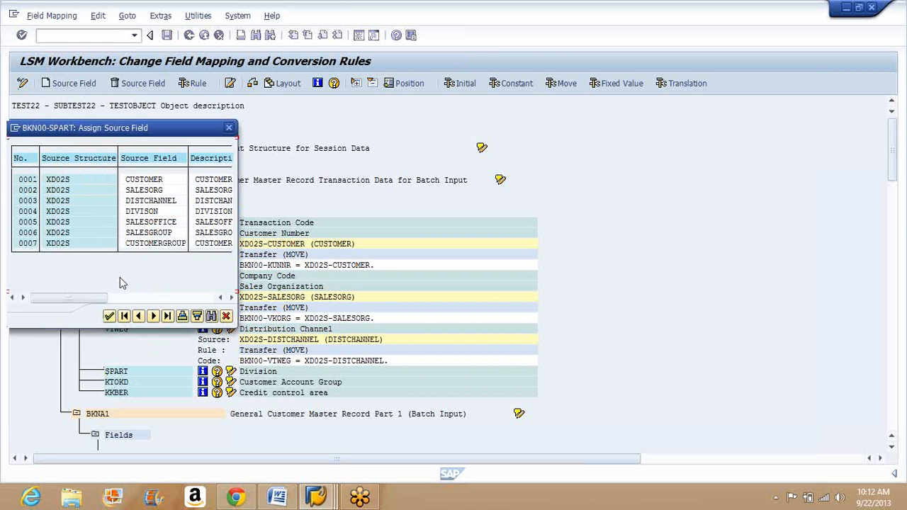
{"action": "left_click", "coordinate": [154, 213]}
{"action": "left_click", "coordinate": [110, 317]}
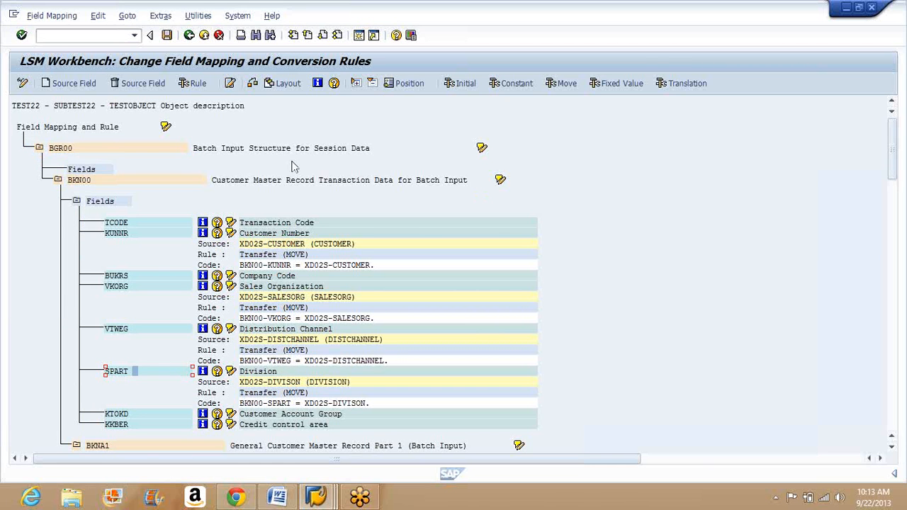
Step: Save the field mapping and conversion rules and return to the list of process steps
{"action": "left_click", "coordinate": [166, 35]}
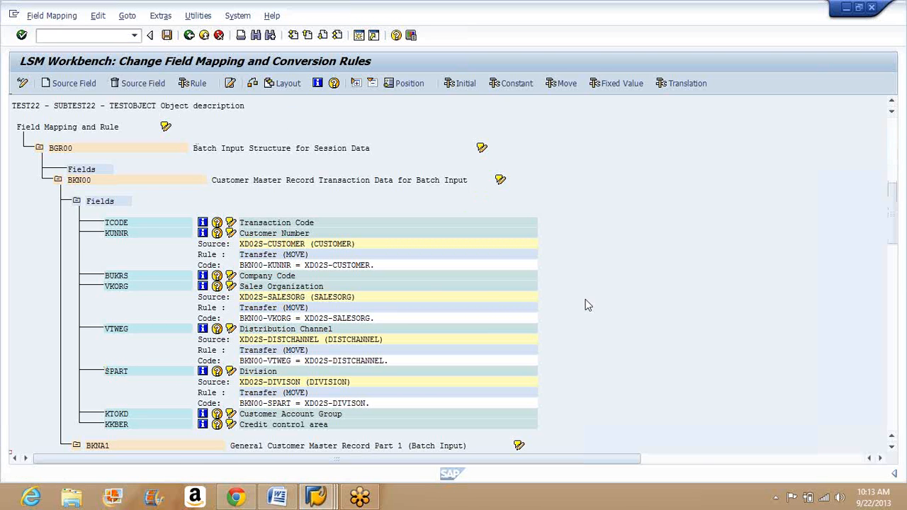
{"action": "scroll", "coordinate": [586, 305], "scroll_direction": "down", "scroll_amount": 10}
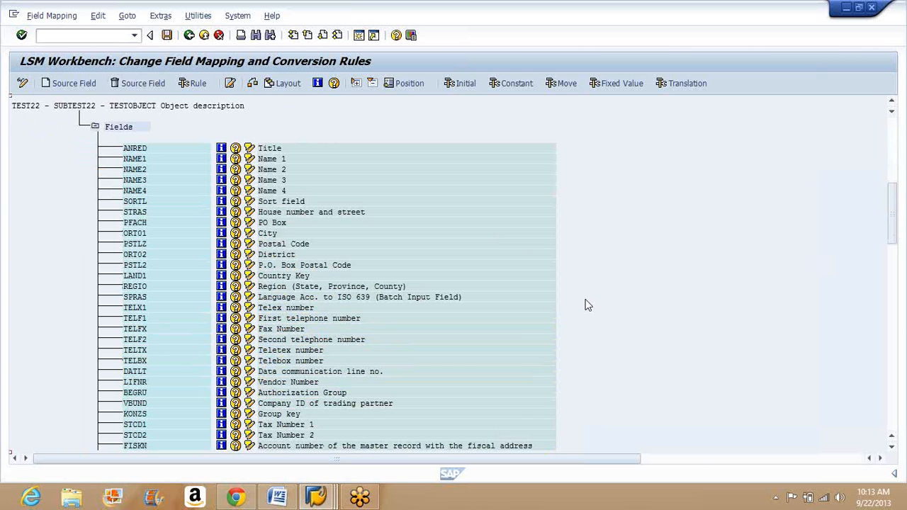
{"action": "scroll", "coordinate": [586, 304], "scroll_direction": "up", "scroll_amount": 10}
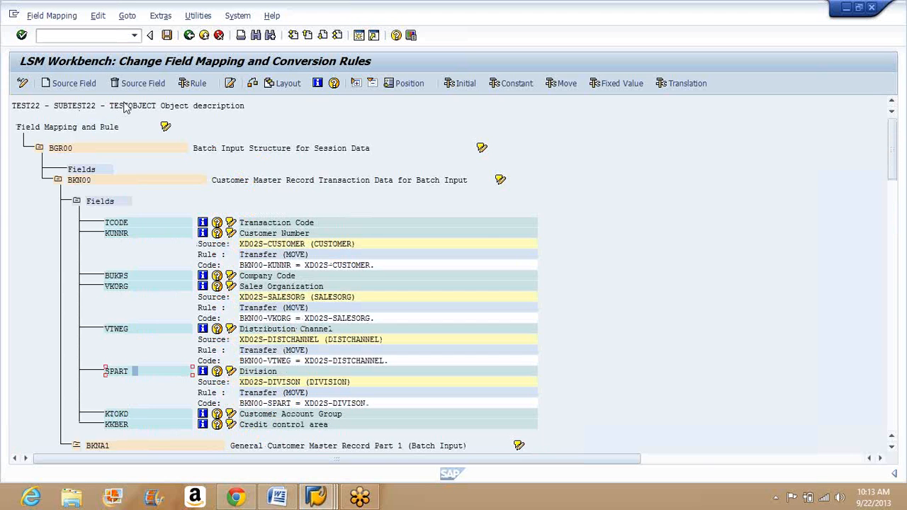
{"action": "key", "text": "ctrl+s"}
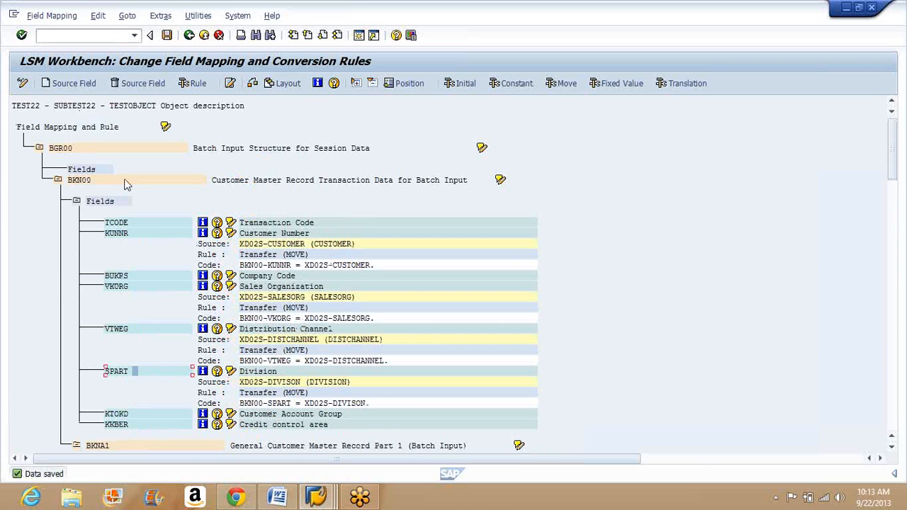
{"action": "left_click", "coordinate": [189, 35]}
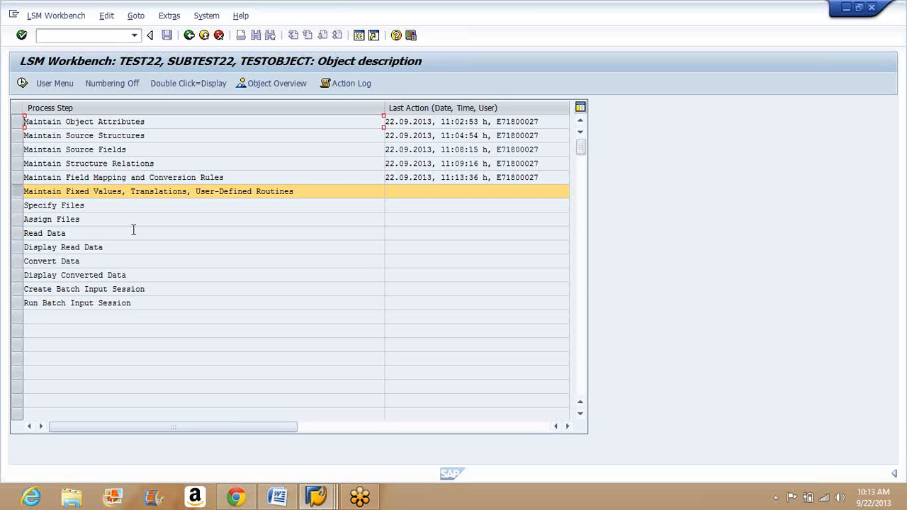
{"action": "left_click", "coordinate": [22, 83]}
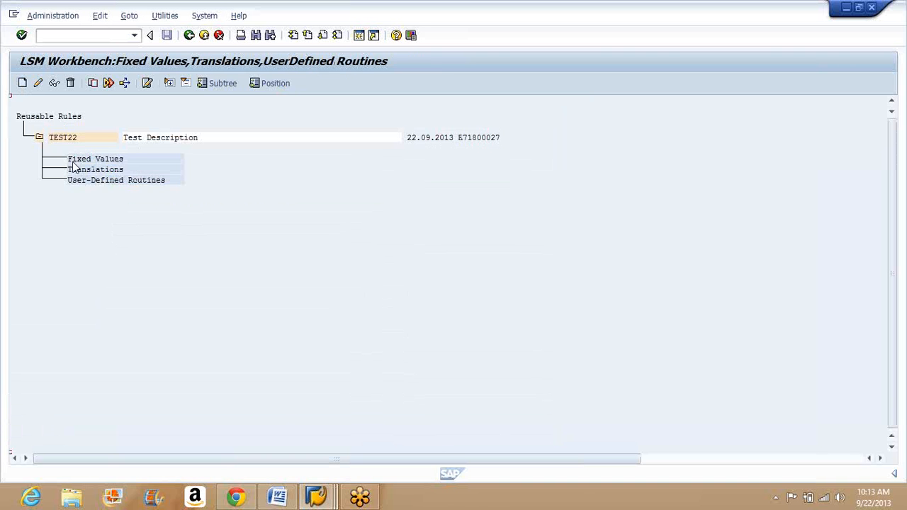
{"action": "left_click", "coordinate": [22, 83]}
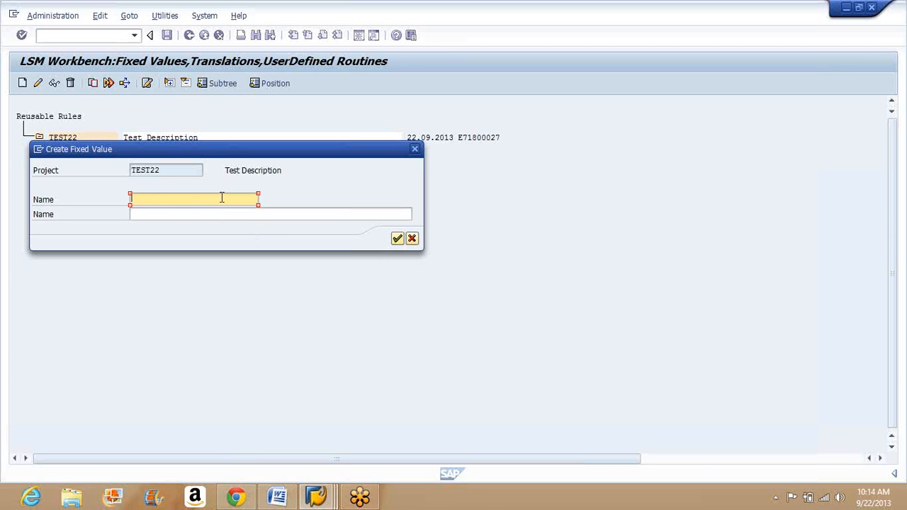
{"action": "left_click", "coordinate": [412, 239]}
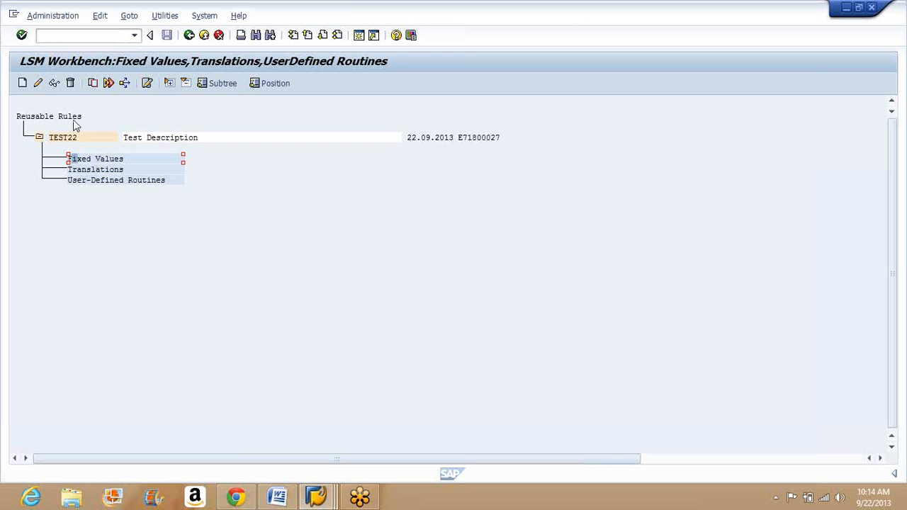
{"action": "left_click", "coordinate": [40, 85]}
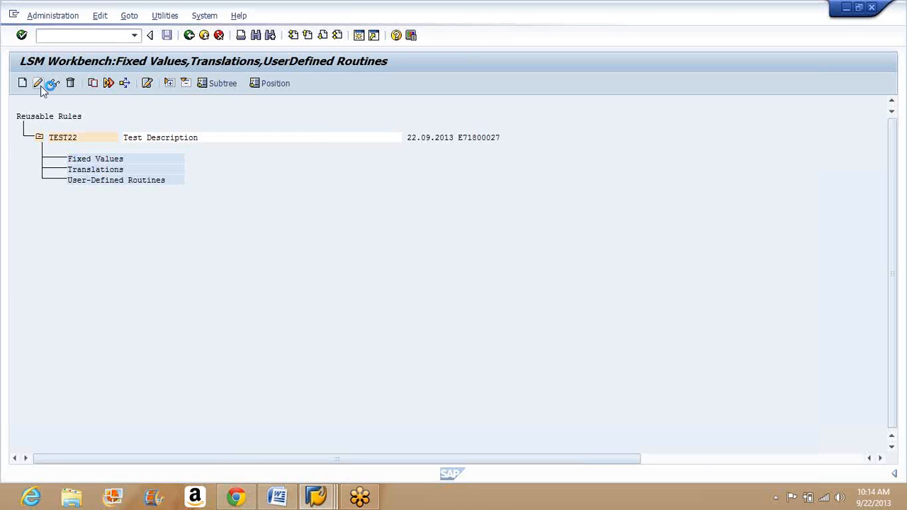
{"action": "key", "text": "Return"}
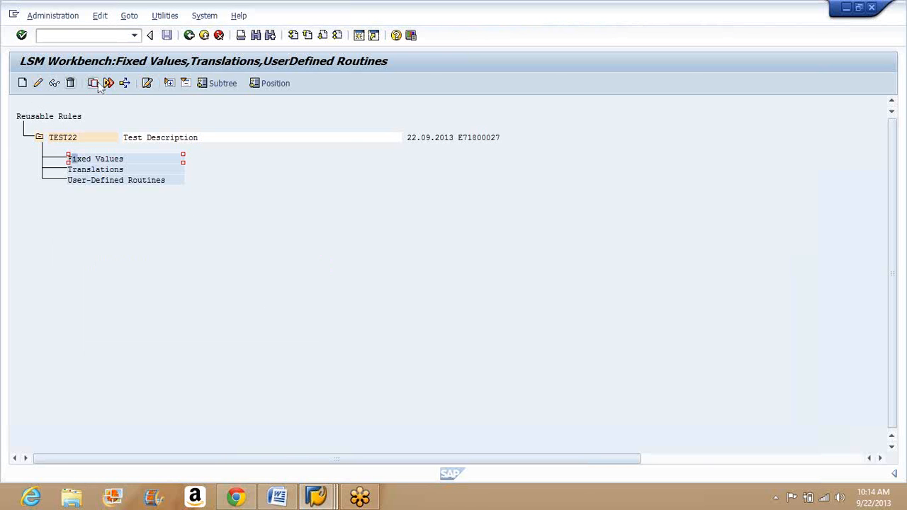
{"action": "left_click", "coordinate": [189, 36]}
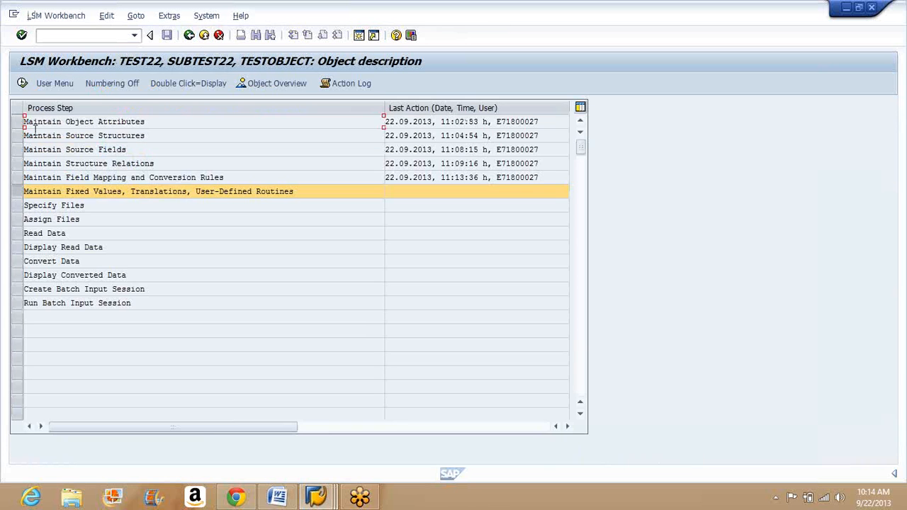
Step: Open Specify Files in change mode and start adding a file for the legacy data on the PC (Frontend)
{"action": "left_click", "coordinate": [20, 207]}
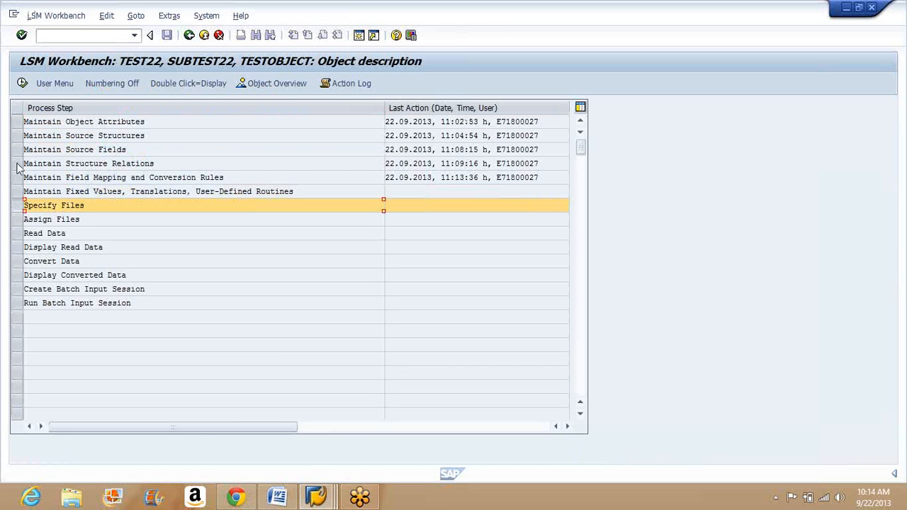
{"action": "left_click", "coordinate": [21, 89]}
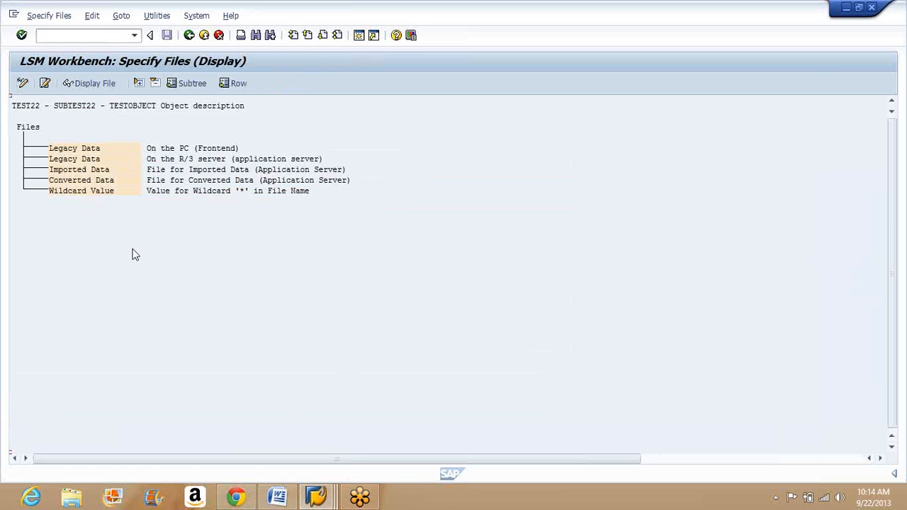
{"action": "left_click", "coordinate": [22, 83]}
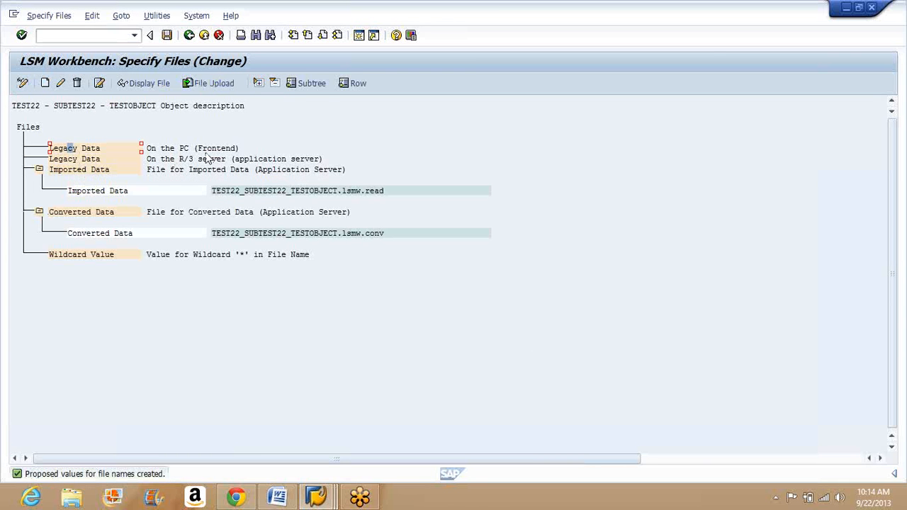
{"action": "left_click", "coordinate": [44, 84]}
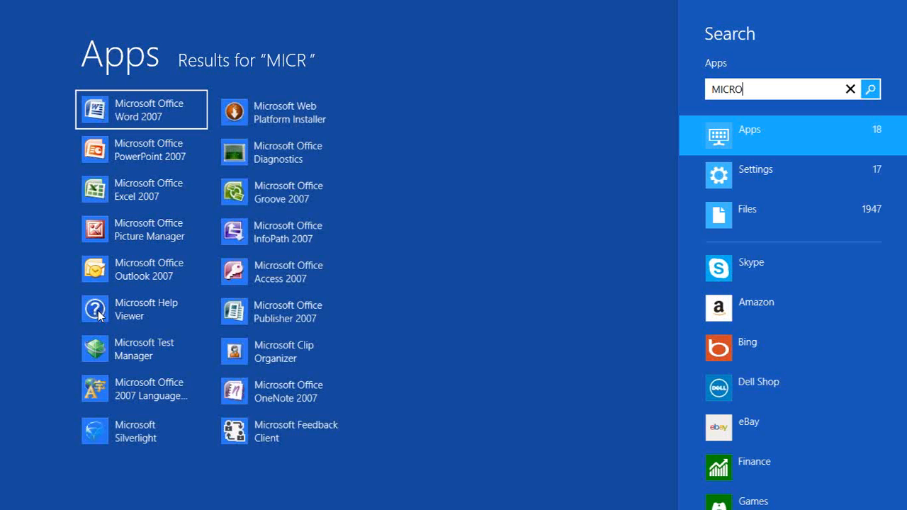
Step: Find and open Microsoft Office Excel 2007 and maximize the blank workbook
{"action": "type", "text": "S"}
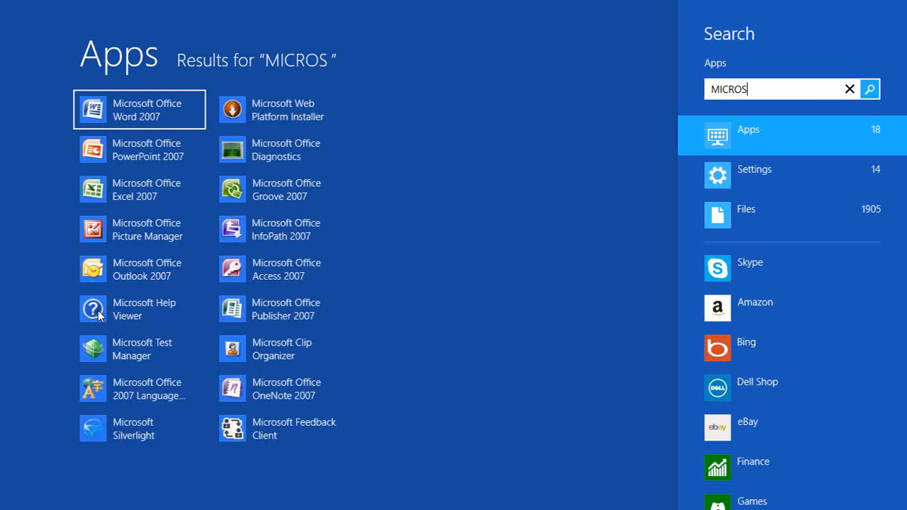
{"action": "key", "text": "Down"}
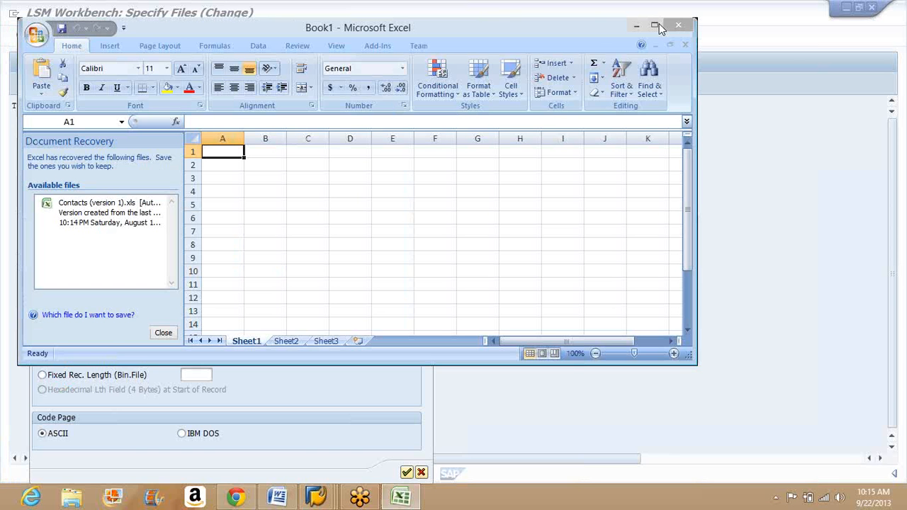
{"action": "left_click", "coordinate": [655, 27]}
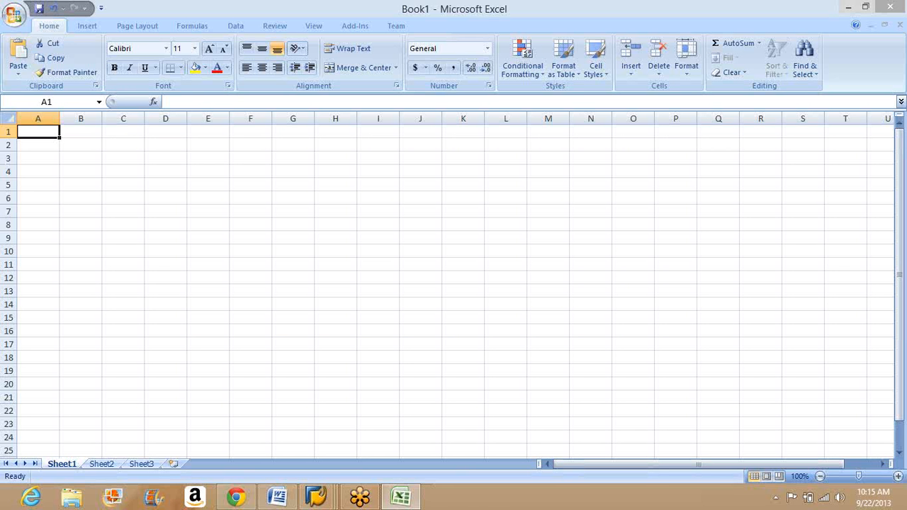
Step: Enter the column headings Customer in A1 and SalesOrg in B1
{"action": "type", "text": "custo"}
{"action": "key", "text": "BackSpace"}
{"action": "key", "text": "BackSpace"}
{"action": "key", "text": "BackSpace"}
{"action": "key", "text": "BackSpace"}
{"action": "type", "text": "C"}
{"action": "key", "text": "BackSpace"}
{"action": "key", "text": "BackSpace"}
{"action": "type", "text": "C"}
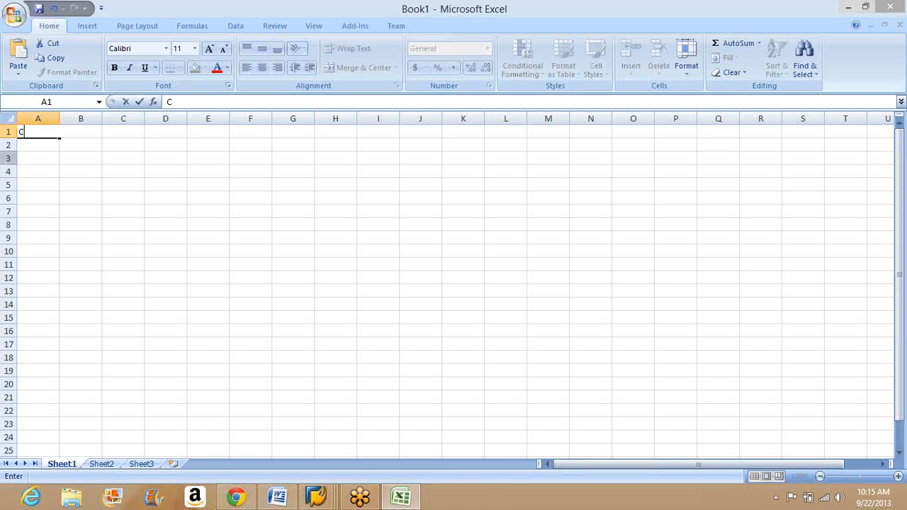
{"action": "type", "text": "ustome"}
{"action": "key", "text": "BackSpace"}
{"action": "type", "text": "omer"}
{"action": "key", "text": "Tab"}
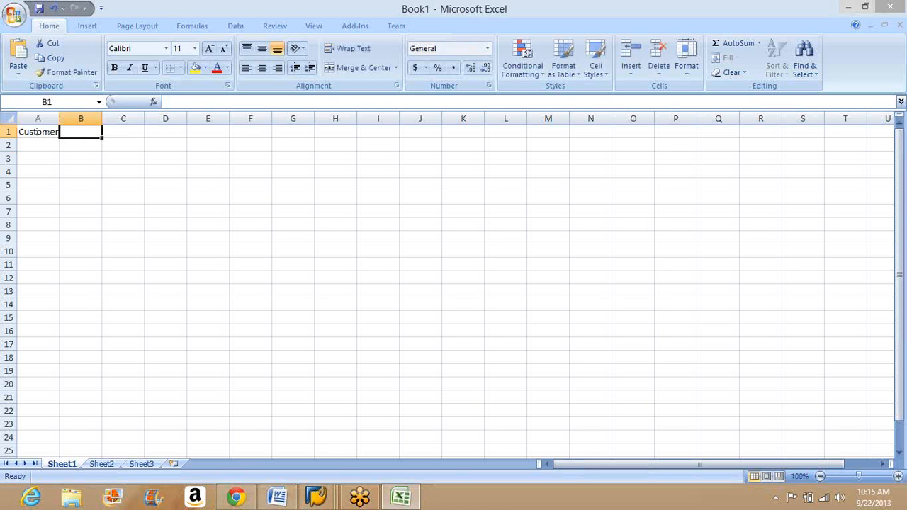
{"action": "type", "text": "SalesOrg"}
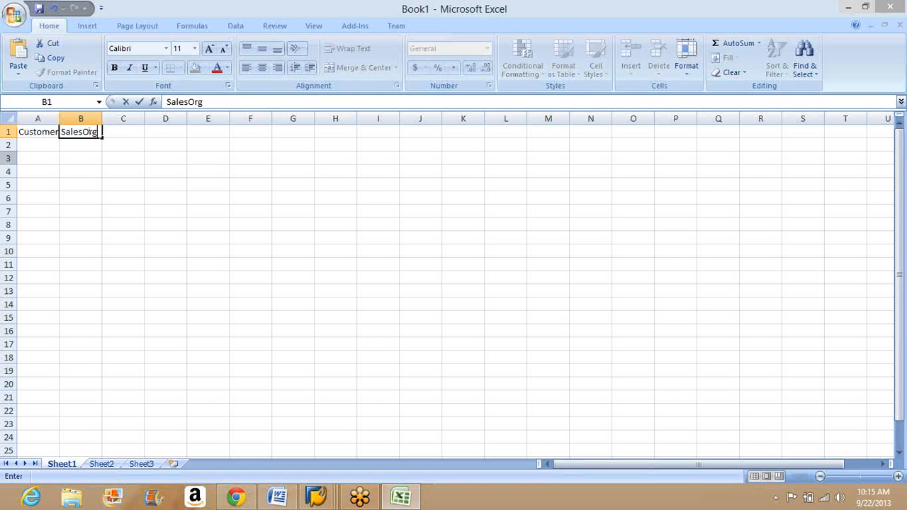
{"action": "key", "text": "Tab"}
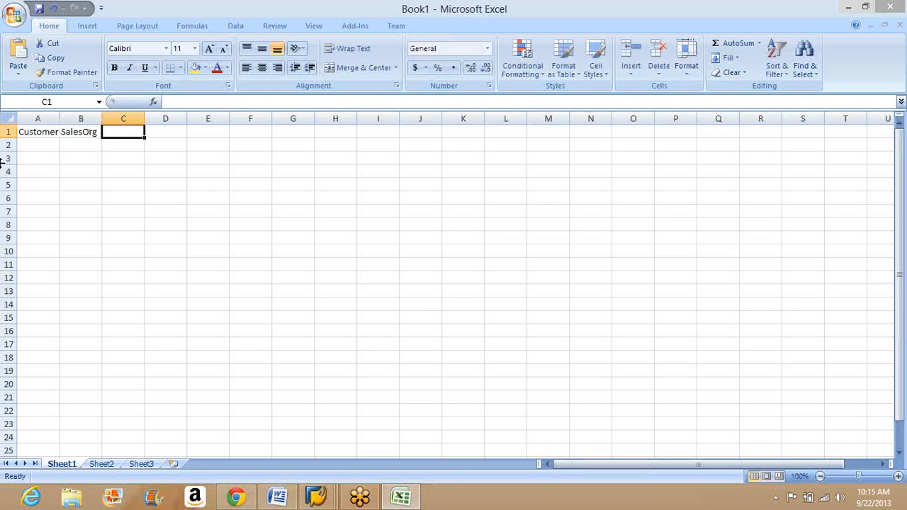
Step: Enter the column headings DistChnl in C1 and Division in D1
{"action": "type", "text": "DistC"}
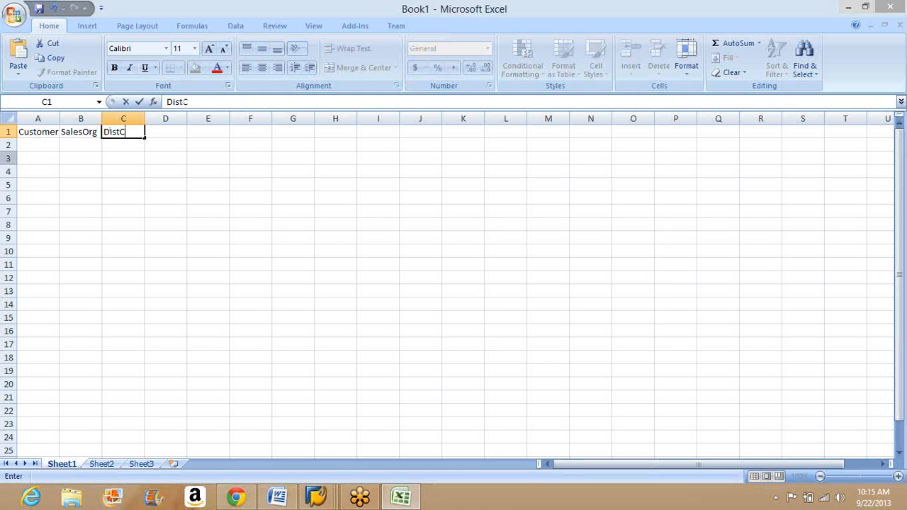
{"action": "type", "text": "hnl"}
{"action": "key", "text": "Tab"}
{"action": "type", "text": "Div"}
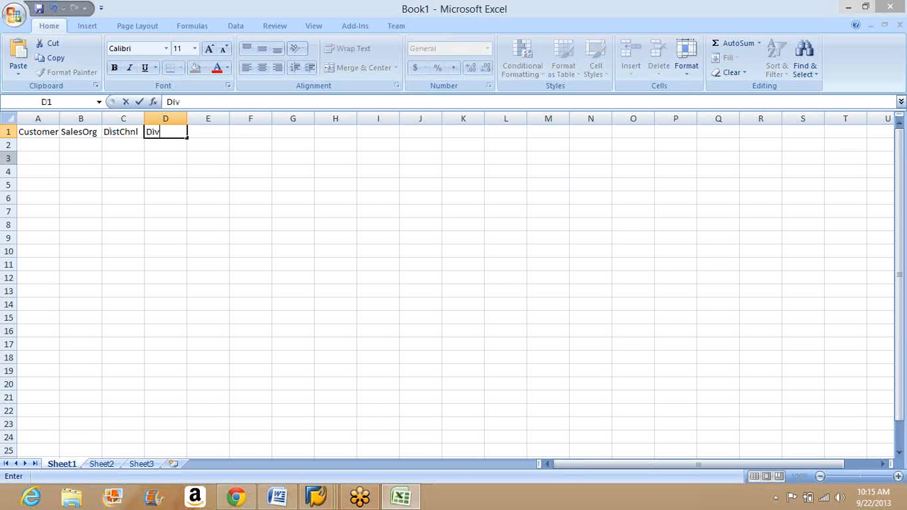
{"action": "type", "text": "ision Sl"}
{"action": "key", "text": "BackSpace"}
{"action": "key", "text": "BackSpace"}
{"action": "key", "text": "BackSpace"}
{"action": "key", "text": "Return"}
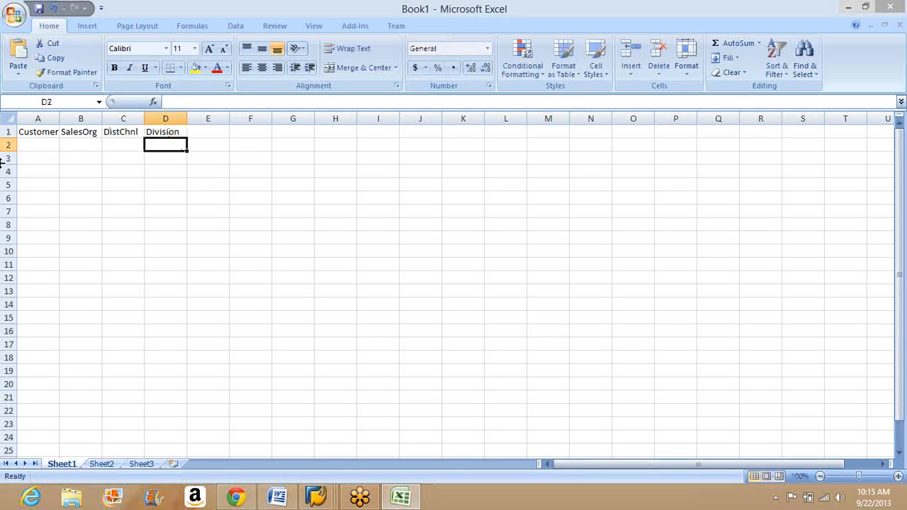
Step: Add the column headings SalesOff, SalesGrp and CustGrp in E1 to G1
{"action": "left_click", "coordinate": [202, 133]}
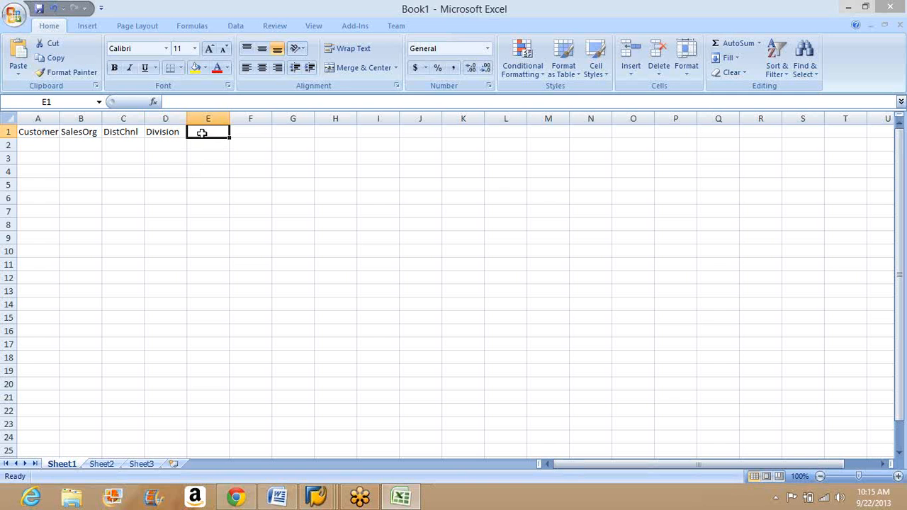
{"action": "type", "text": "Sales"}
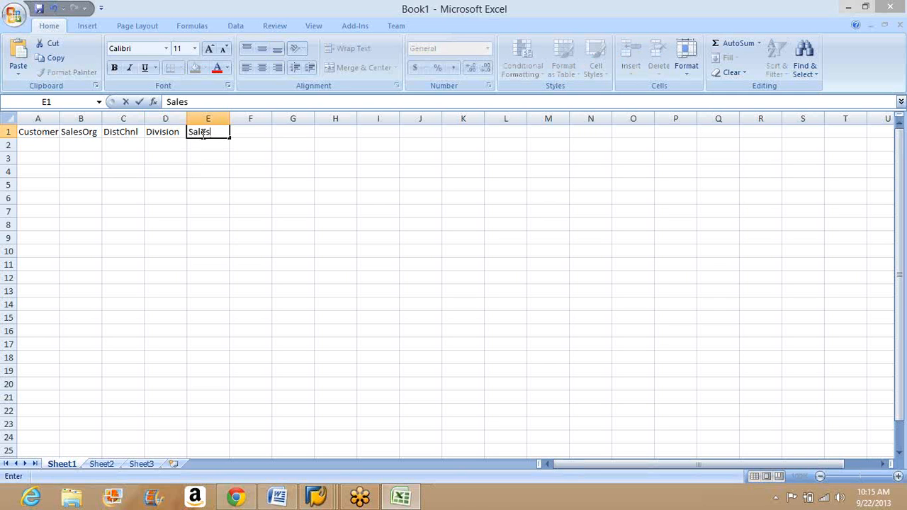
{"action": "type", "text": "Off"}
{"action": "key", "text": "Tab"}
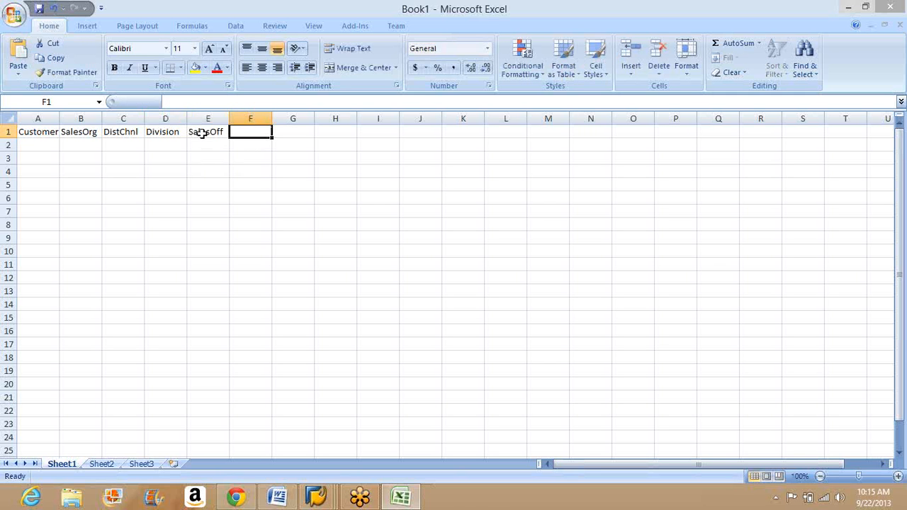
{"action": "type", "text": "SalesGrp"}
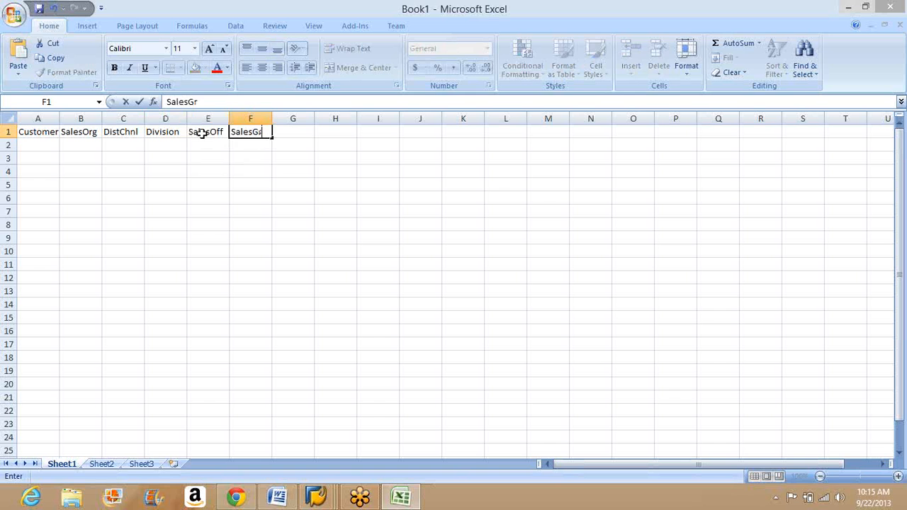
{"action": "key", "text": "Tab"}
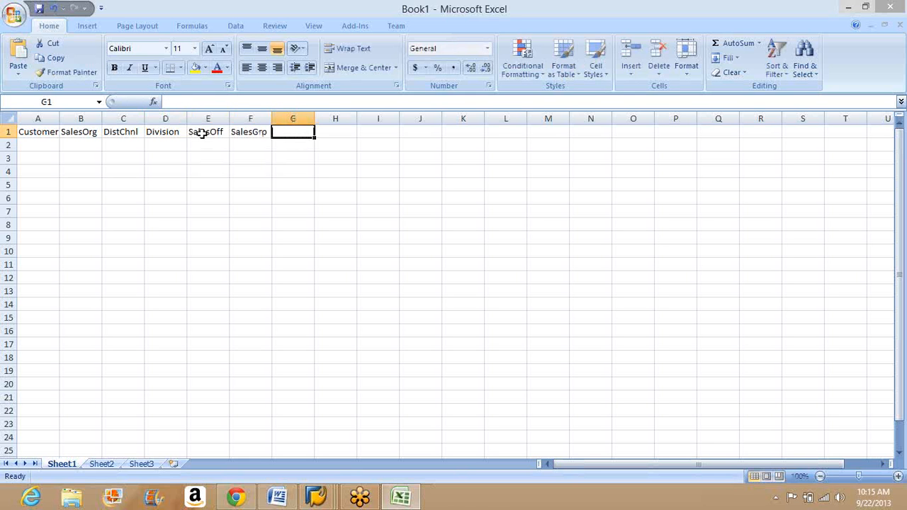
{"action": "type", "text": "Cust"}
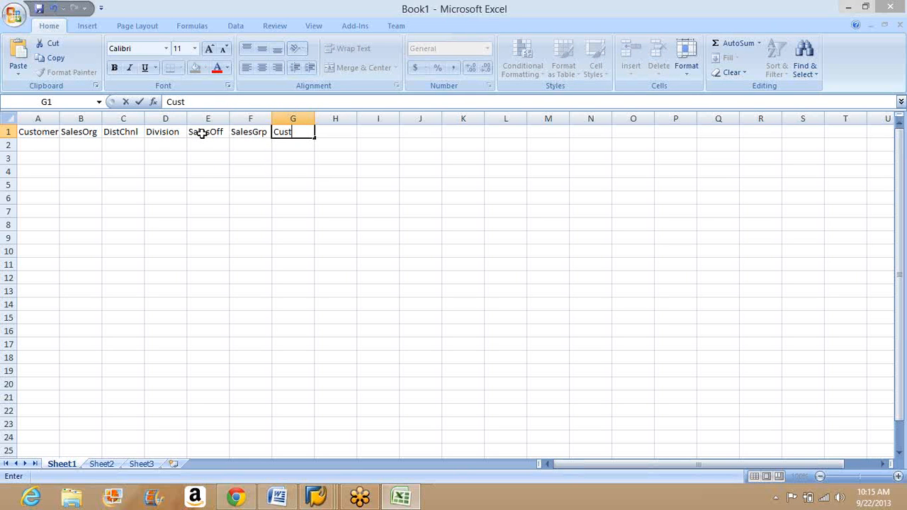
{"action": "type", "text": "Grp"}
{"action": "key", "text": "Left"}
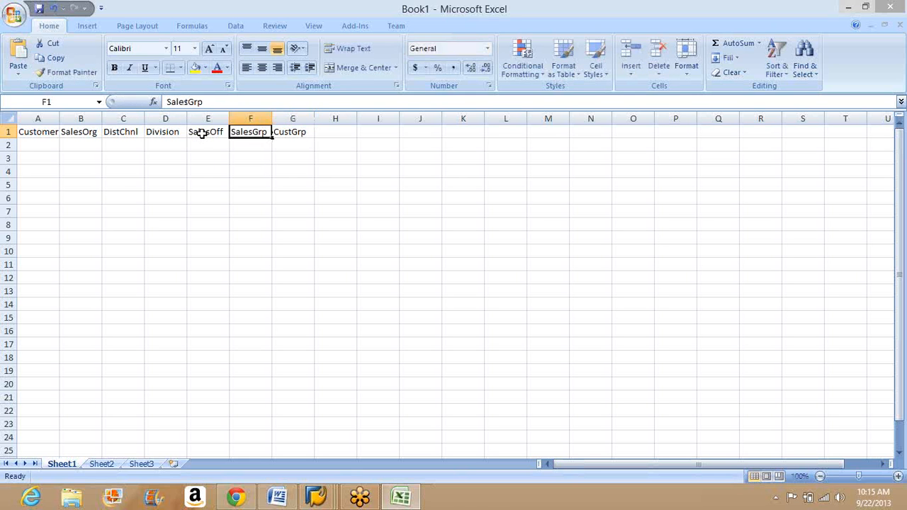
Step: Begin the first record in row 2 with the customer number, SalesOrg 1000 and DistChnl 10
{"action": "key", "text": "Left"}
{"action": "key", "text": "Left"}
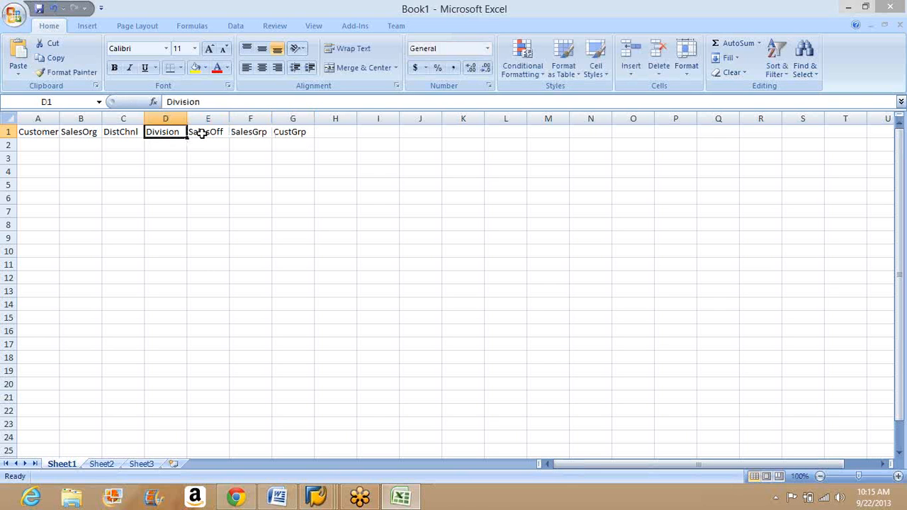
{"action": "key", "text": "Left"}
{"action": "key", "text": "Left"}
{"action": "key", "text": "Down"}
{"action": "key", "text": "Down"}
{"action": "key", "text": "Left"}
{"action": "key", "text": "Up"}
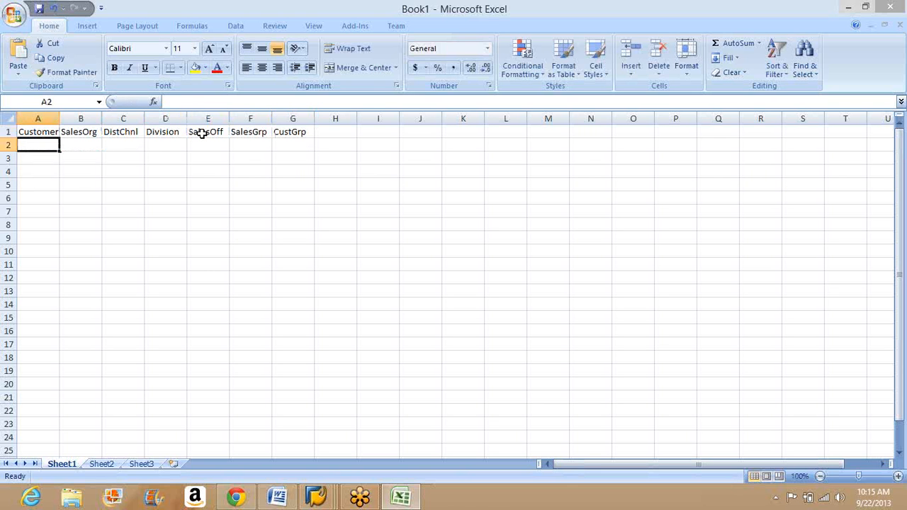
{"action": "type", "text": "1000"}
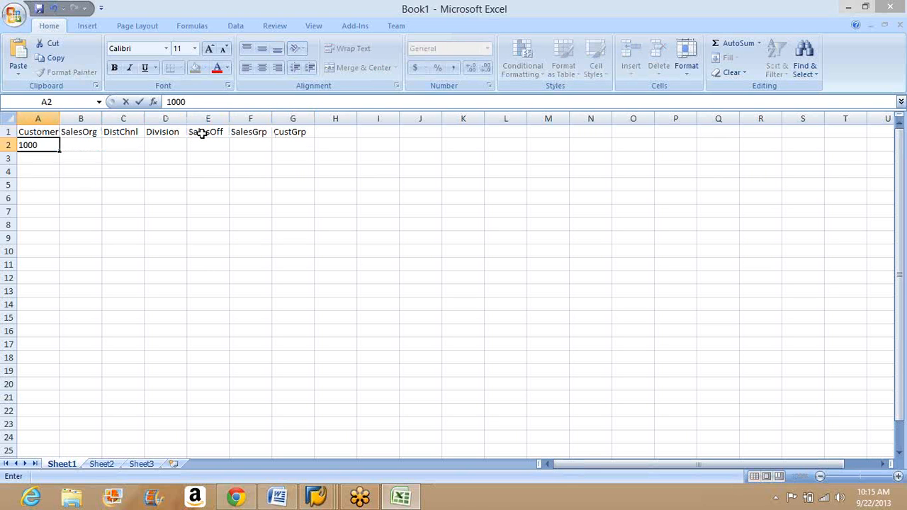
{"action": "key", "text": "Tab"}
{"action": "type", "text": "1000"}
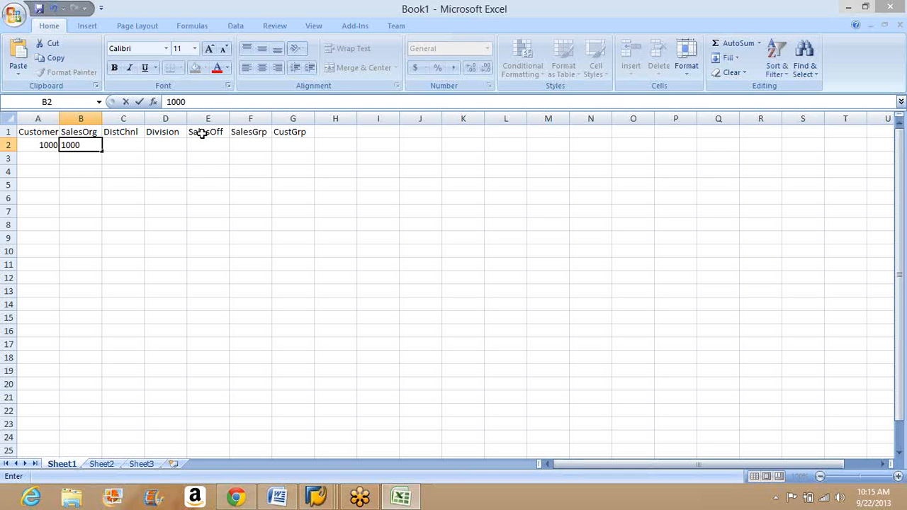
{"action": "key", "text": "Tab"}
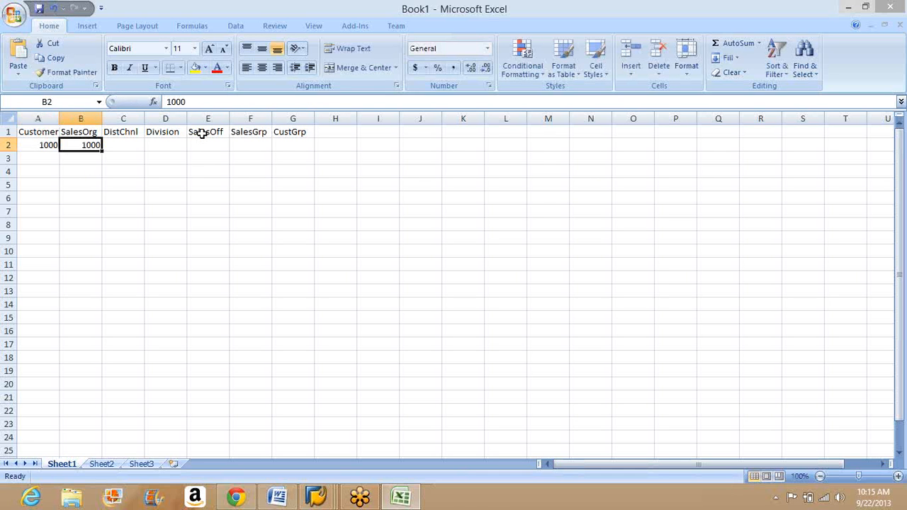
{"action": "type", "text": "10"}
{"action": "key", "text": "Tab"}
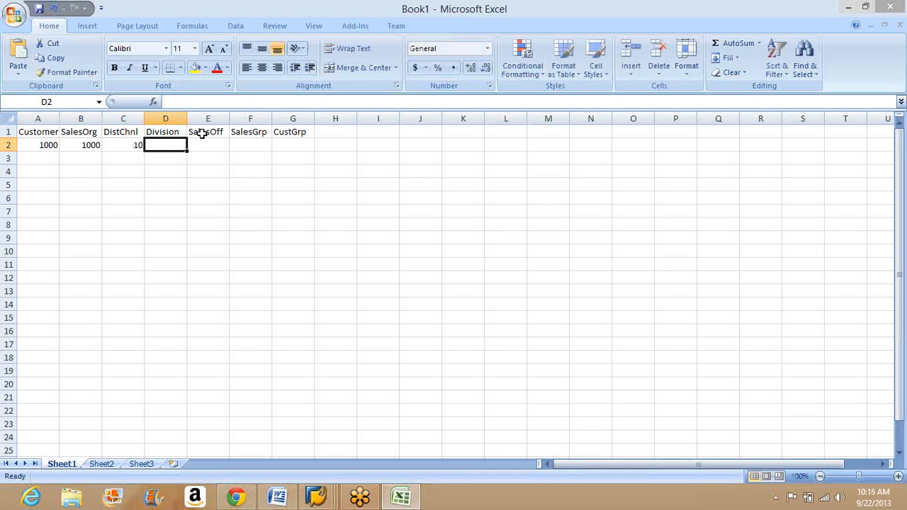
Step: Try to enter 00 as the Division value in D2
{"action": "type", "text": "00"}
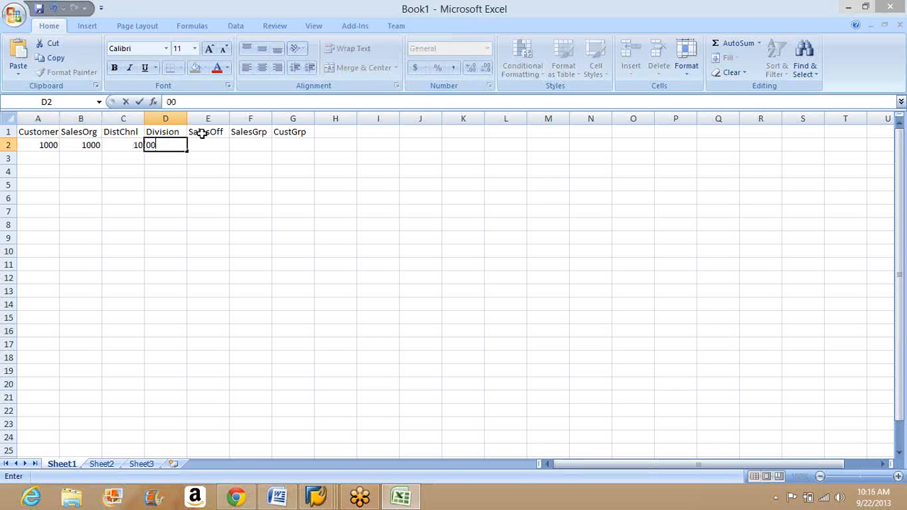
{"action": "key", "text": "Tab"}
{"action": "left_click", "coordinate": [178, 145]}
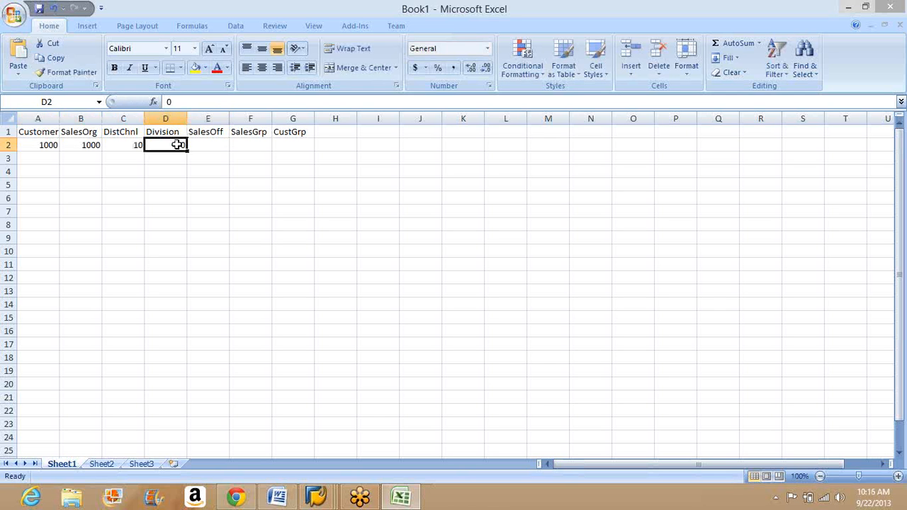
{"action": "type", "text": "00"}
{"action": "key", "text": "Tab"}
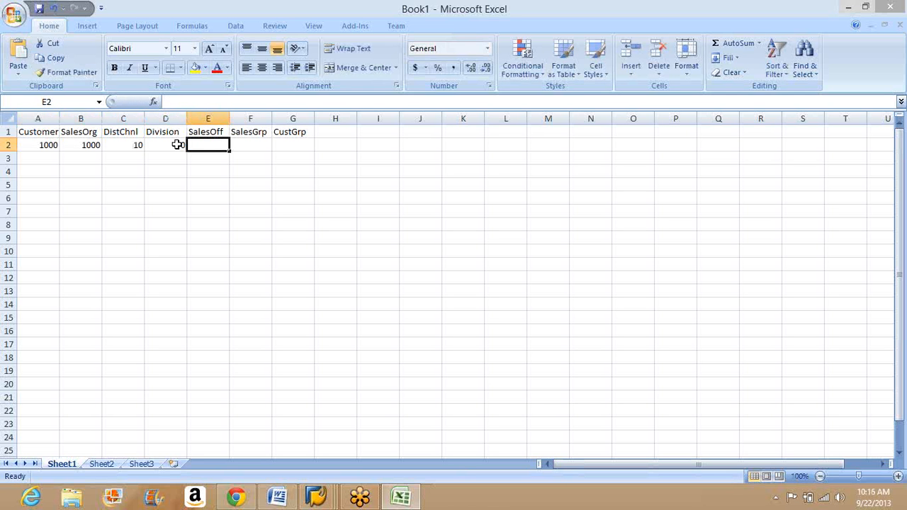
Step: Complete the record in row 2 with Division 10, SalesOff 1010, SalesGrp 110 and CustGrp 01
{"action": "left_click", "coordinate": [180, 144]}
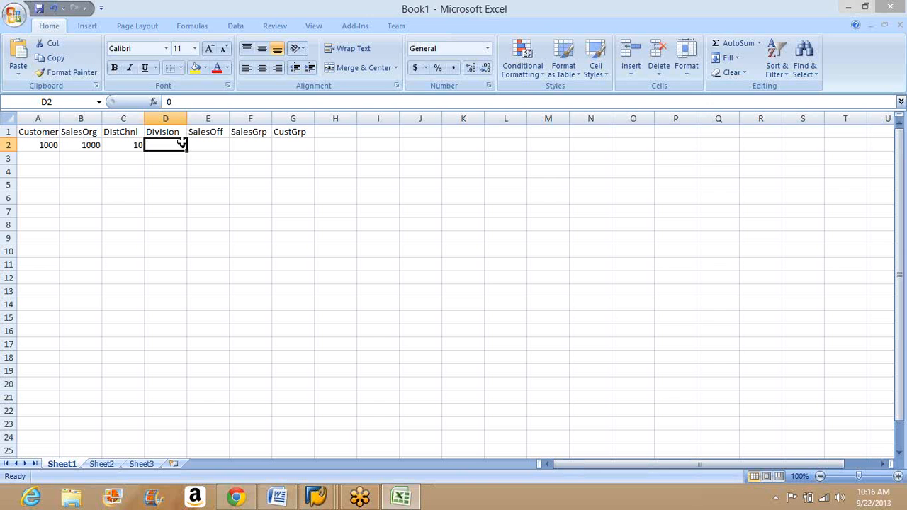
{"action": "type", "text": "10"}
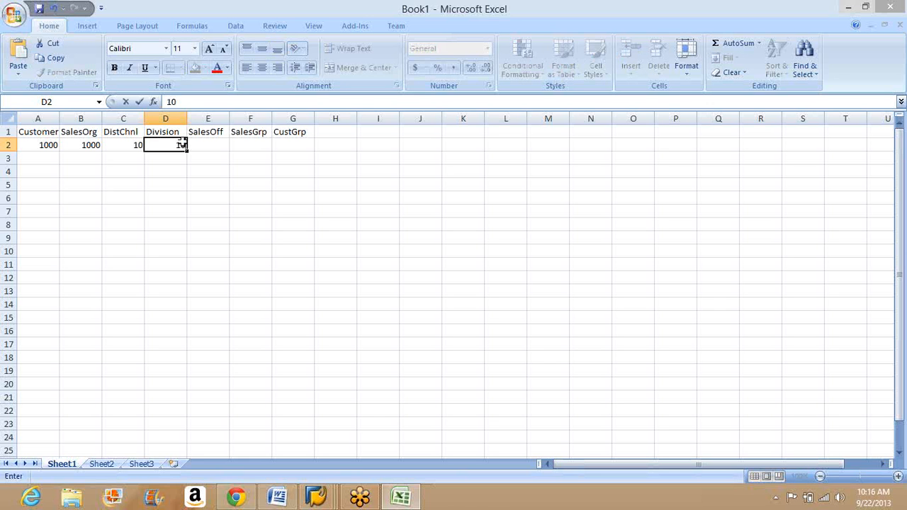
{"action": "key", "text": "Tab"}
{"action": "type", "text": "1010"}
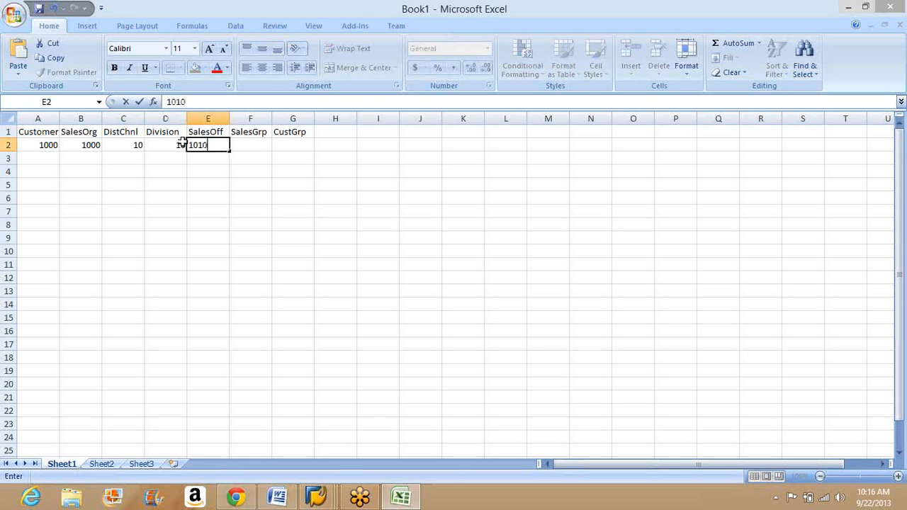
{"action": "key", "text": "Tab"}
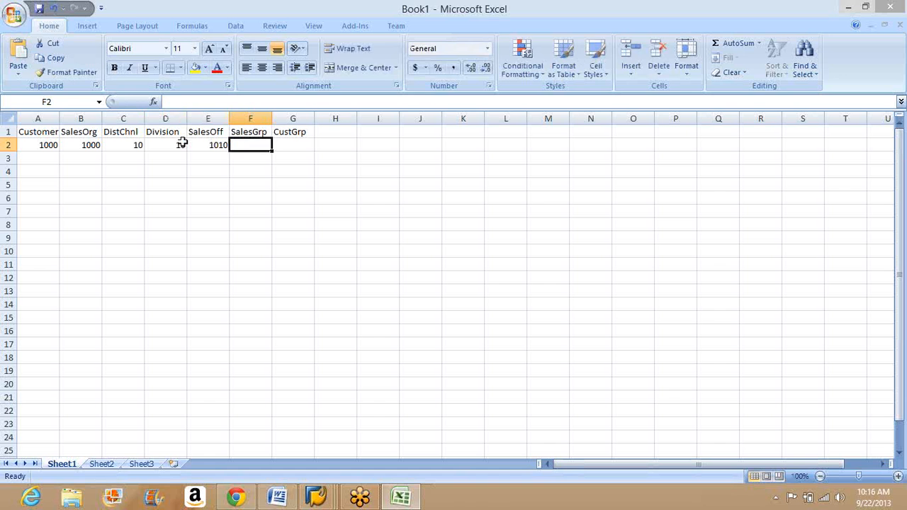
{"action": "type", "text": "110"}
{"action": "key", "text": "Tab"}
{"action": "type", "text": "01"}
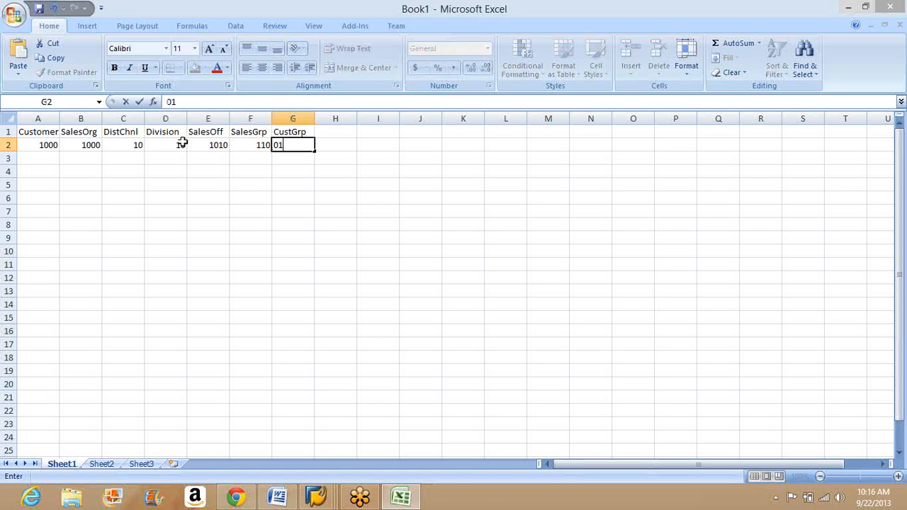
Step: Begin the second record in row 3 with the customer number, SalesOrg 1000 and DistChnl 10
{"action": "left_click", "coordinate": [31, 154]}
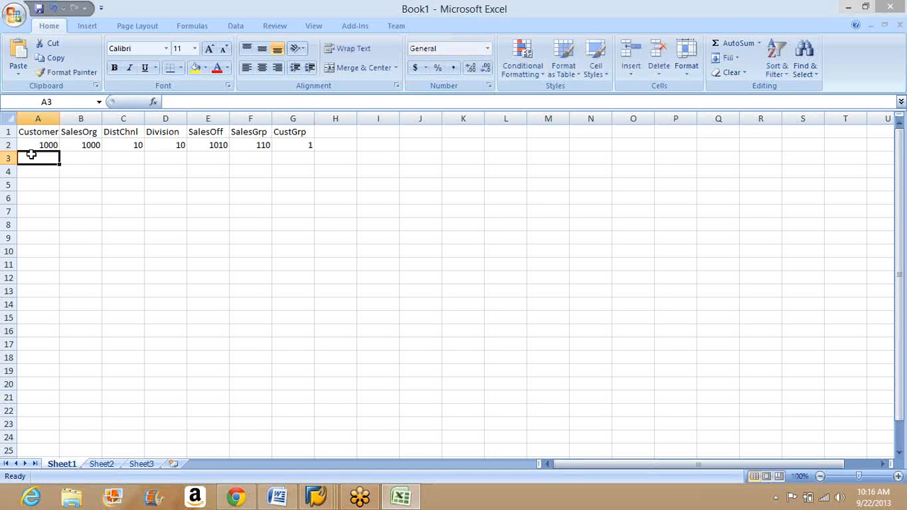
{"action": "type", "text": "1007"}
{"action": "key", "text": "Tab"}
{"action": "type", "text": "100"}
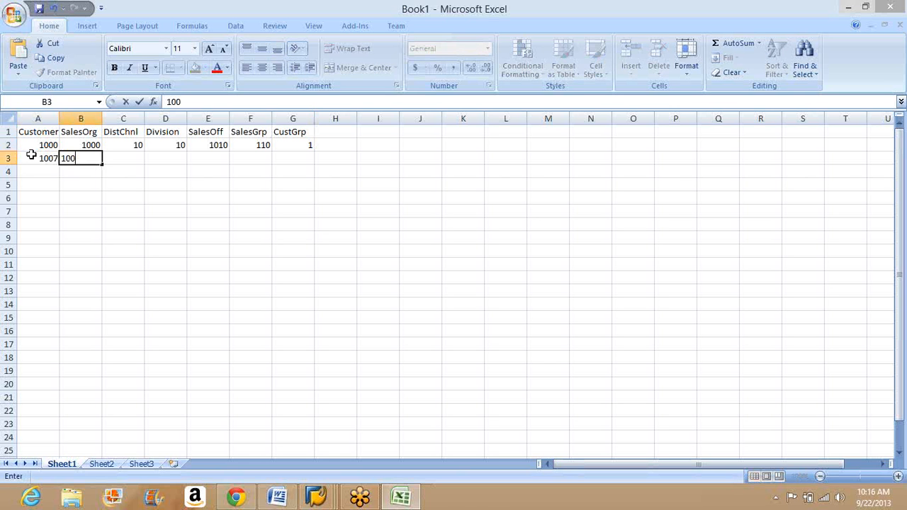
{"action": "type", "text": "0"}
{"action": "key", "text": "Tab"}
{"action": "type", "text": "10"}
{"action": "key", "text": "Tab"}
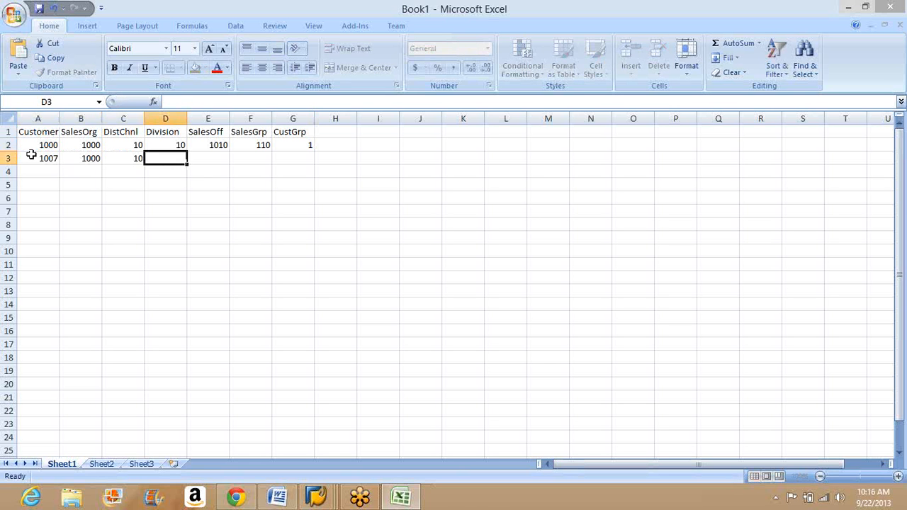
Step: Complete the record in row 3 with Division 10, SalesOff 1010, SalesGrp 110 and CustGrp 1
{"action": "type", "text": "10"}
{"action": "key", "text": "Tab"}
{"action": "type", "text": "10"}
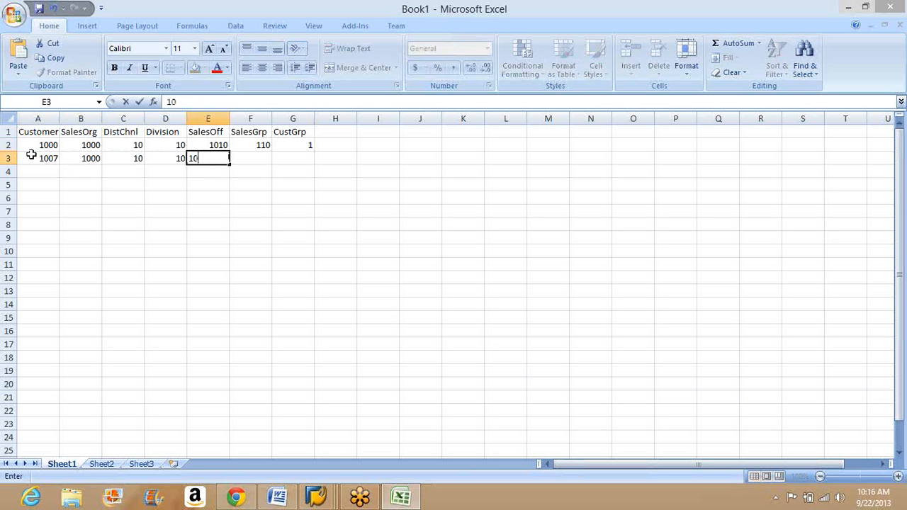
{"action": "type", "text": "10"}
{"action": "key", "text": "Tab"}
{"action": "type", "text": "1101"}
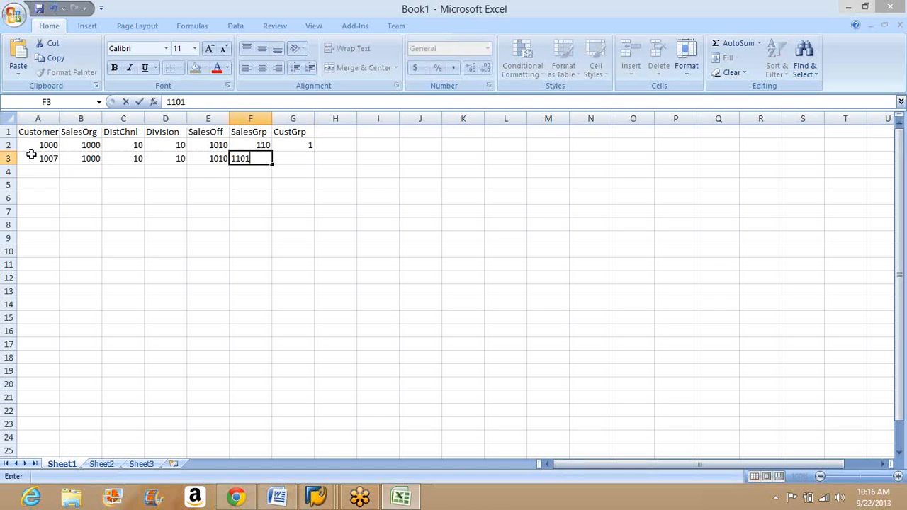
{"action": "key", "text": "BackSpace"}
{"action": "key", "text": "Tab"}
{"action": "type", "text": "1"}
{"action": "key", "text": "Down"}
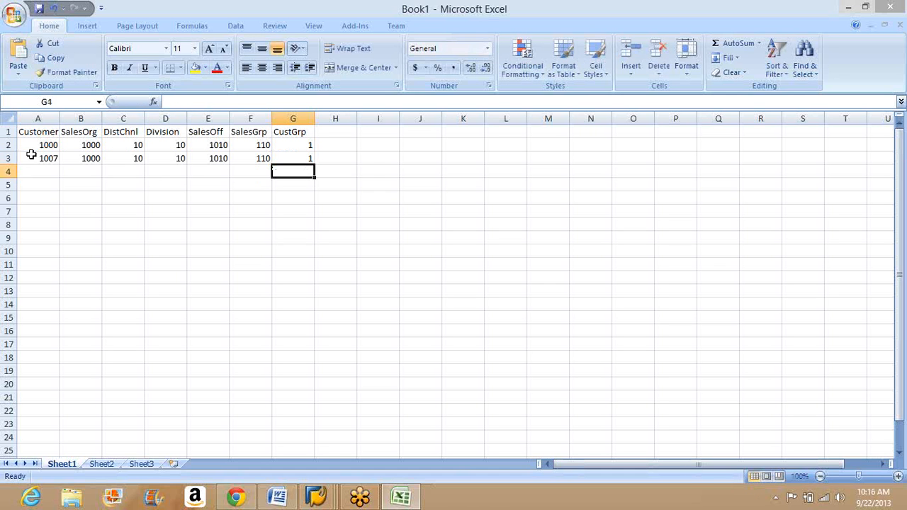
Step: Duplicate the two records in A2:G3 into rows 4 and 5
{"action": "left_click_drag", "start_coordinate": [48, 145], "coordinate": [307, 157]}
{"action": "key", "text": "ctrl+c"}
{"action": "key", "text": "Down"}
{"action": "key", "text": "Down"}
{"action": "key", "text": "ctrl+v"}
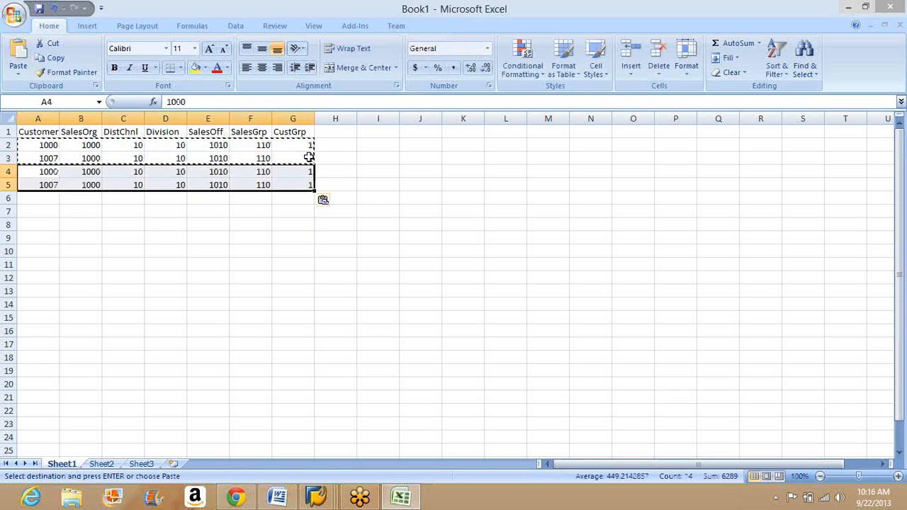
{"action": "key", "text": "Down"}
{"action": "key", "text": "Down"}
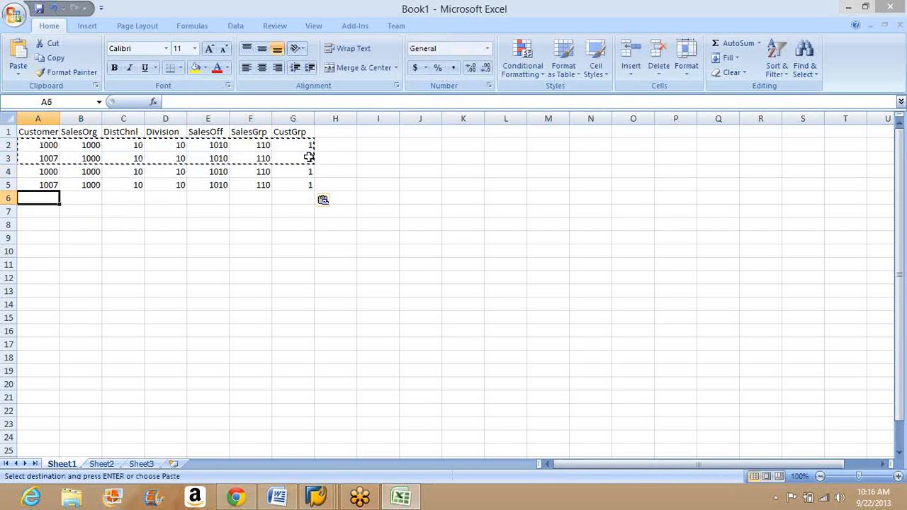
{"action": "key", "text": "Escape"}
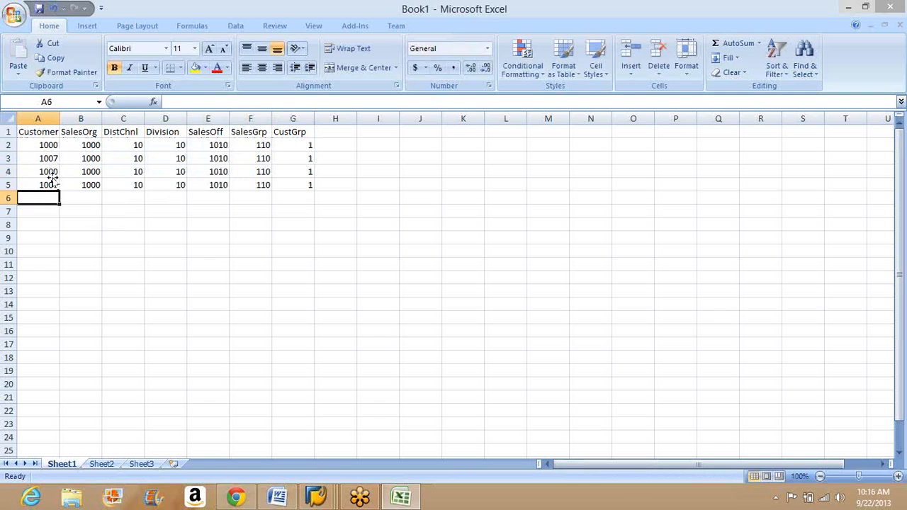
Step: Replace the customer numbers in A4 and A5 with those of two other customers
{"action": "left_click", "coordinate": [51, 176]}
{"action": "type", "text": "1008"}
{"action": "key", "text": "Return"}
{"action": "type", "text": "1010"}
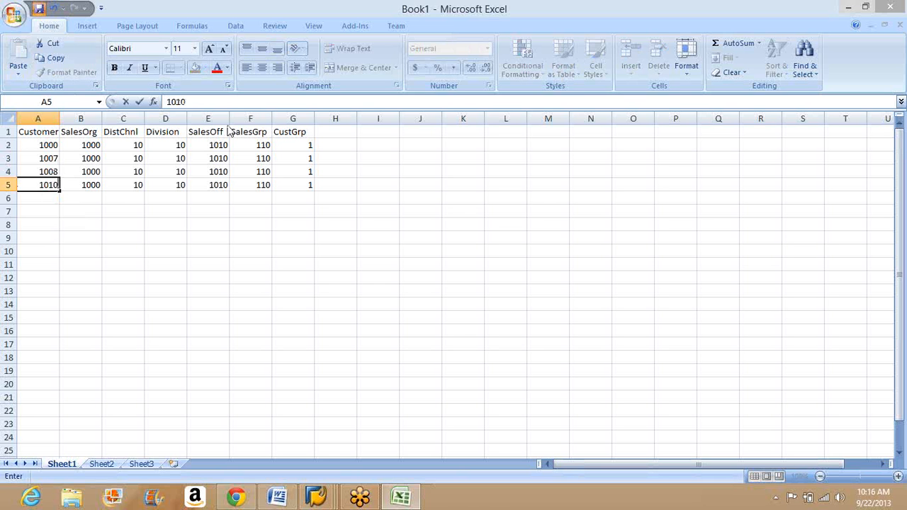
Step: Save the active sheet to the Desktop as XD02 in Text (Tab delimited) format
{"action": "key", "text": "ctrl+s"}
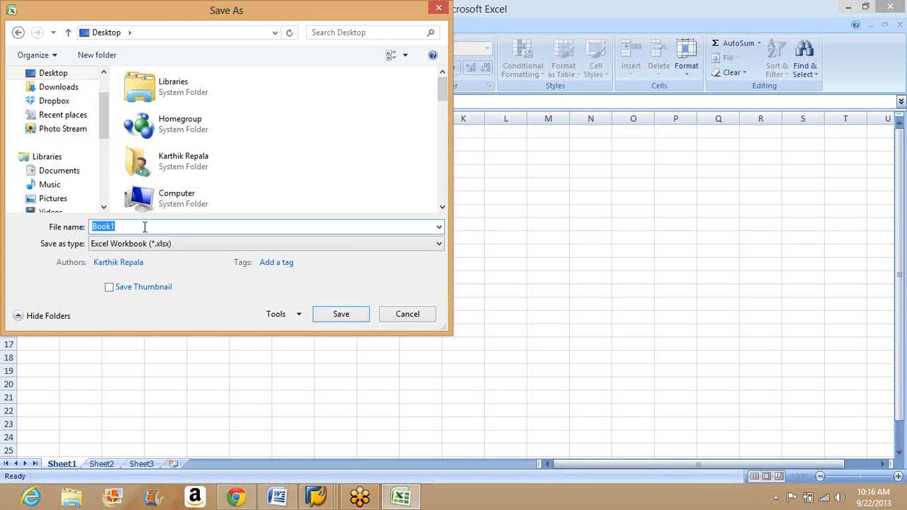
{"action": "type", "text": "XD02.txt"}
{"action": "left_click", "coordinate": [364, 244]}
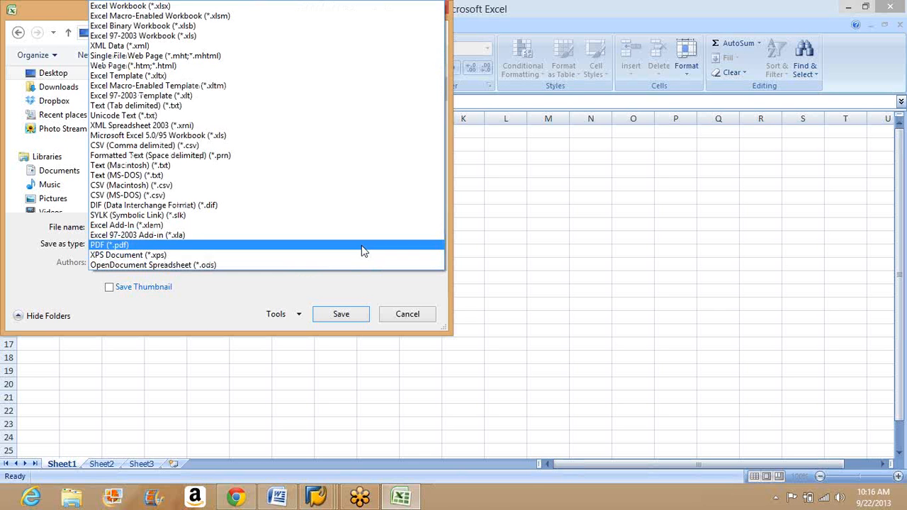
{"action": "left_click", "coordinate": [174, 108]}
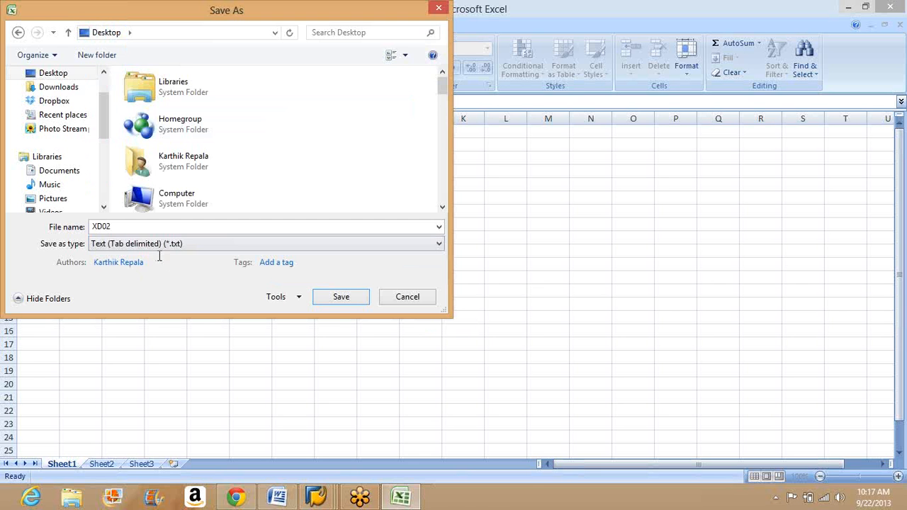
{"action": "left_click", "coordinate": [331, 304]}
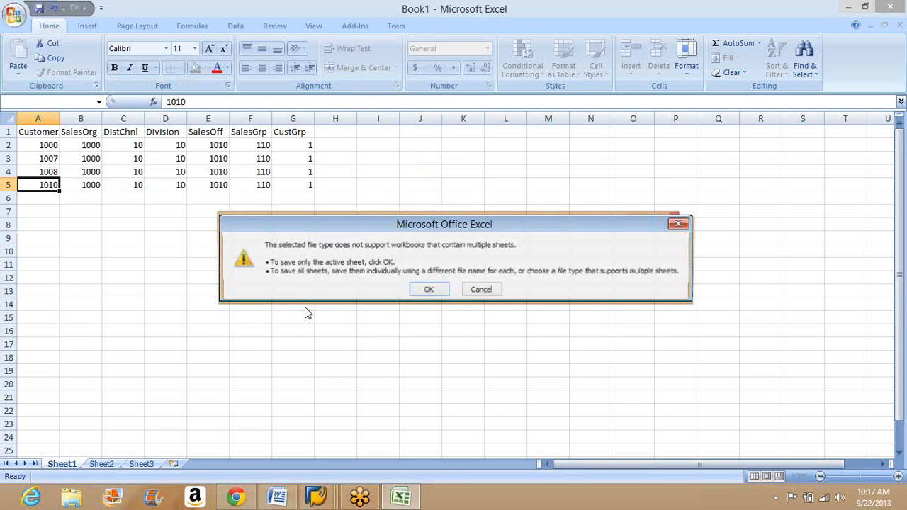
{"action": "left_click", "coordinate": [428, 289]}
{"action": "left_click", "coordinate": [454, 296]}
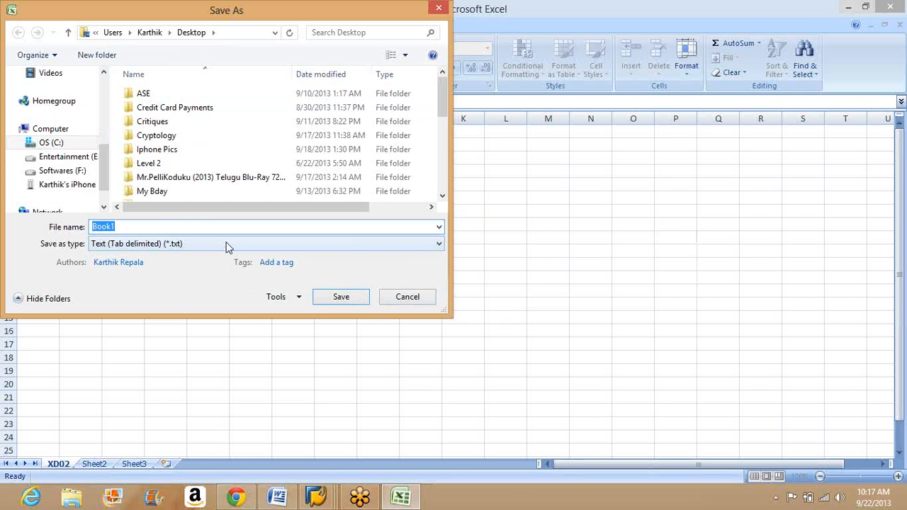
Step: Save the workbook to the Desktop as XD02 in Excel Workbook (*.xlsx) format as well
{"action": "left_click", "coordinate": [227, 244]}
{"action": "left_click", "coordinate": [141, 7]}
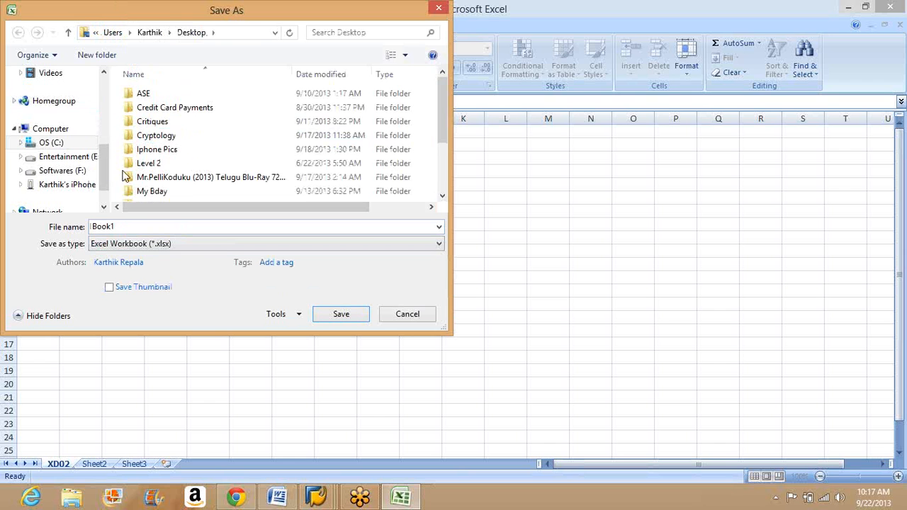
{"action": "left_click", "coordinate": [102, 128]}
{"action": "left_click", "coordinate": [53, 73]}
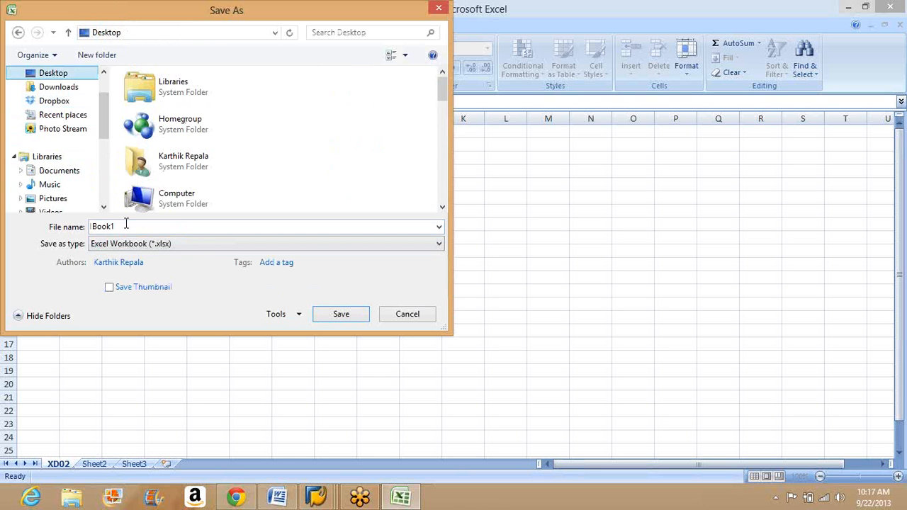
{"action": "double_click", "coordinate": [126, 225]}
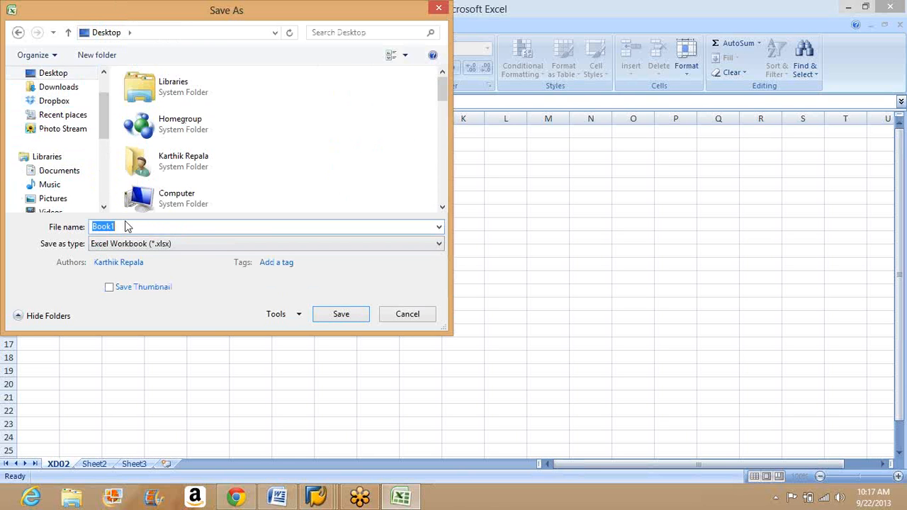
{"action": "type", "text": "XD02"}
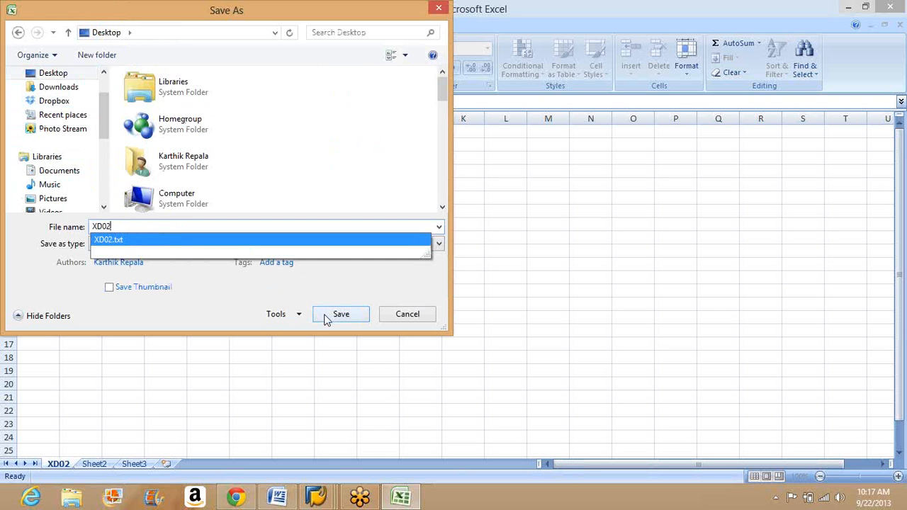
{"action": "key", "text": "Return"}
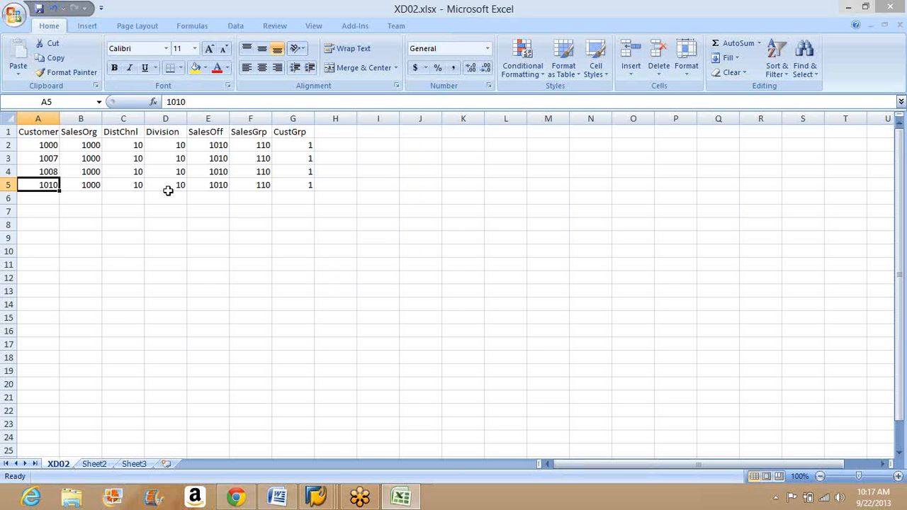
Step: Switch to the SAP LSM Workbench Specify Files window and choose XD02.txt from the Desktop as the front-end file
{"action": "left_click", "coordinate": [316, 497]}
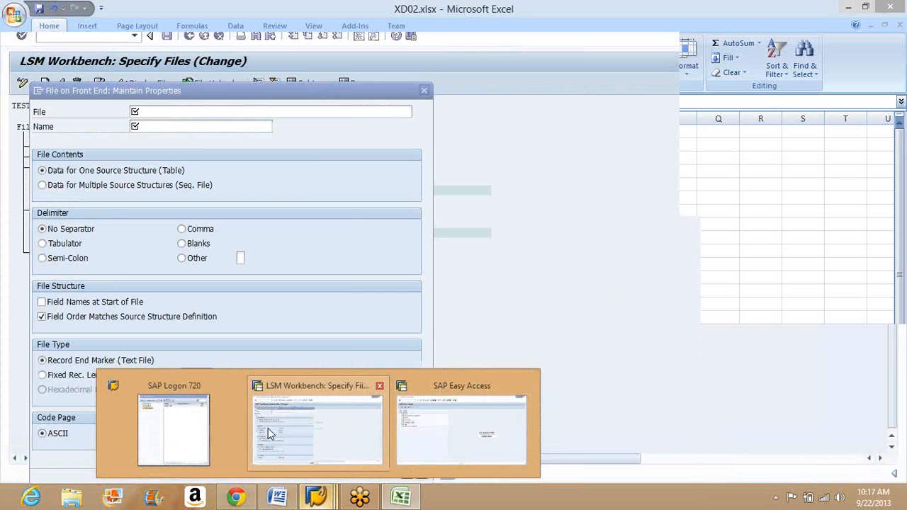
{"action": "left_click", "coordinate": [268, 434]}
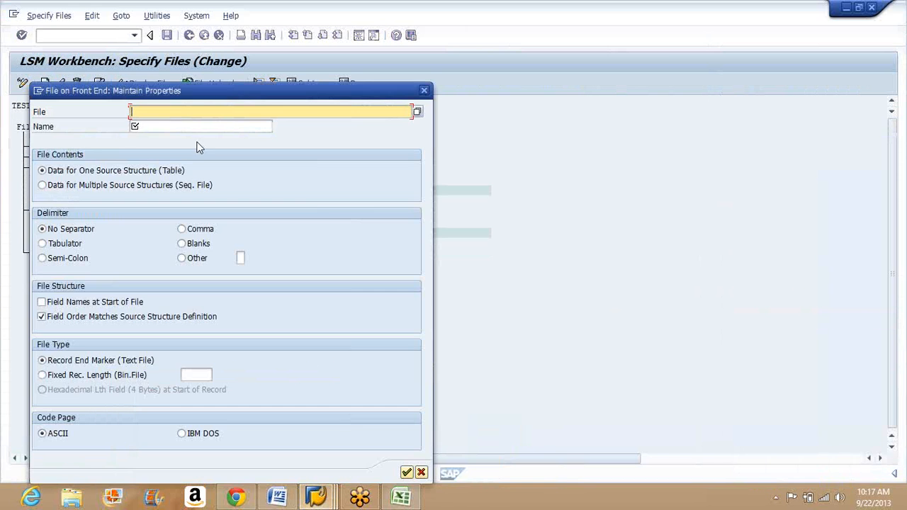
{"action": "left_click", "coordinate": [418, 112]}
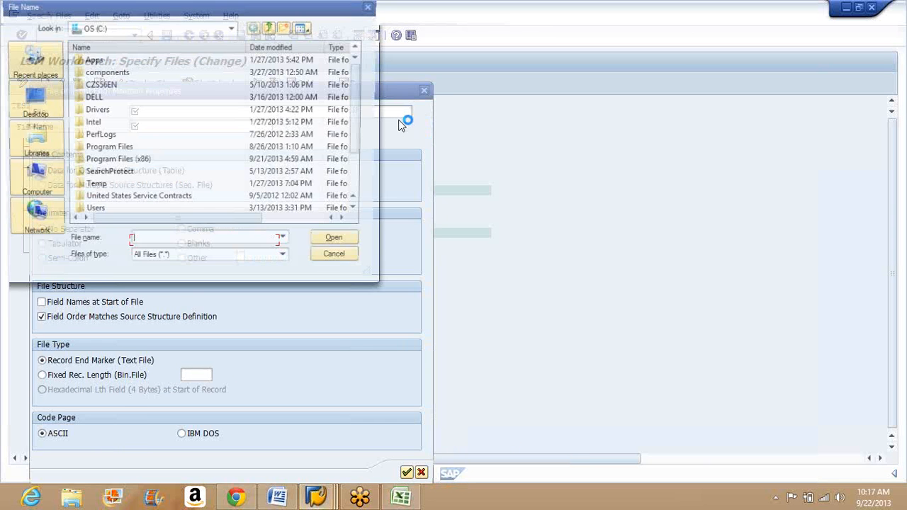
{"action": "left_click", "coordinate": [32, 100]}
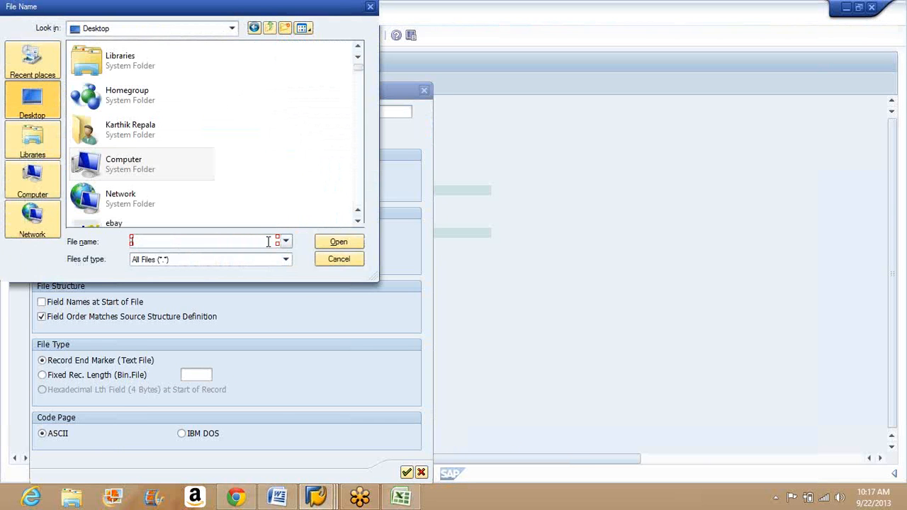
{"action": "type", "text": "X"}
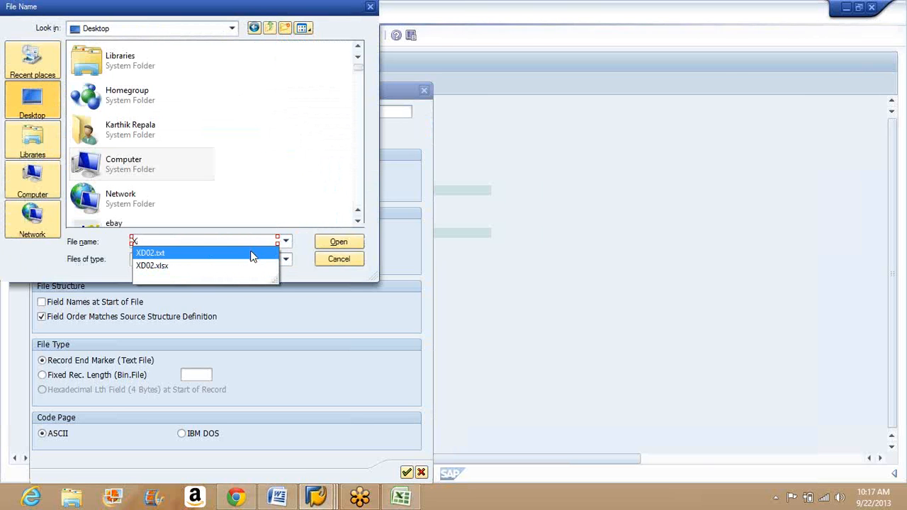
{"action": "left_click", "coordinate": [250, 253]}
{"action": "left_click", "coordinate": [337, 243]}
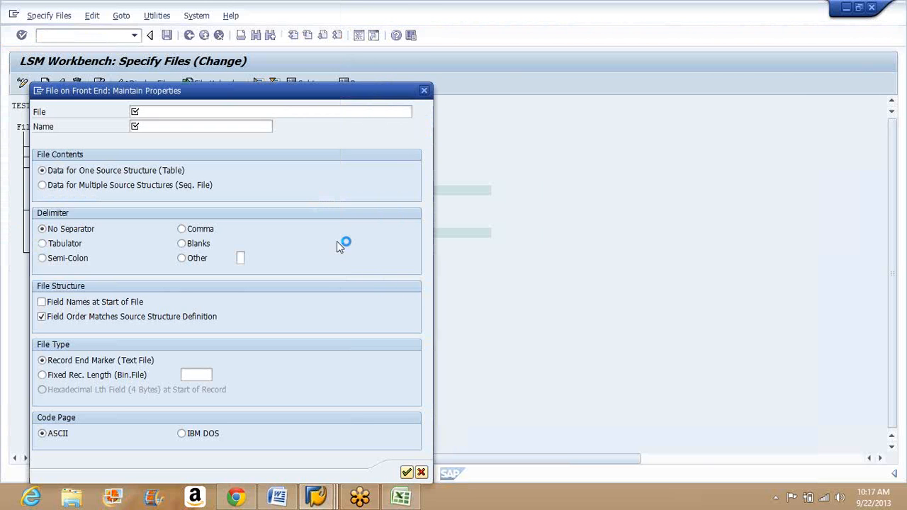
Step: Name the front-end legacy file "Customer Updates Text File"
{"action": "left_click", "coordinate": [245, 128]}
{"action": "type", "text": "C"}
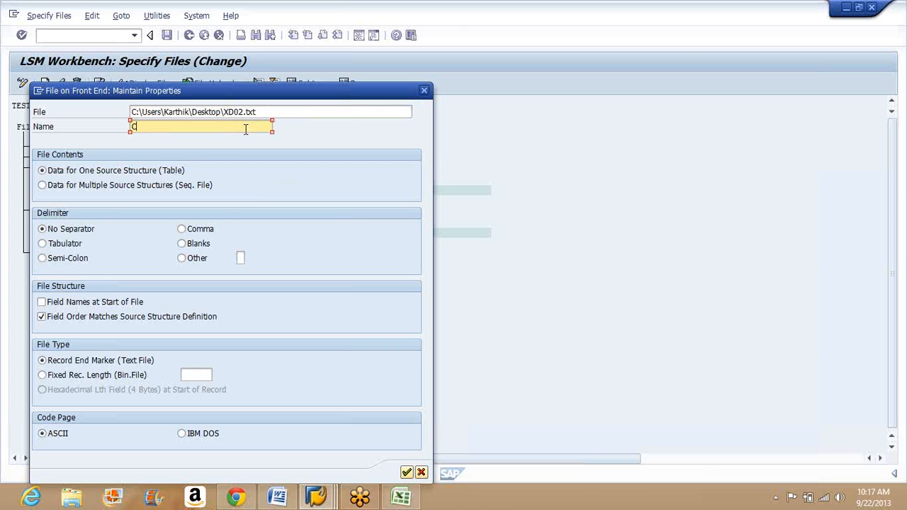
{"action": "type", "text": "ustomer Updates Text File"}
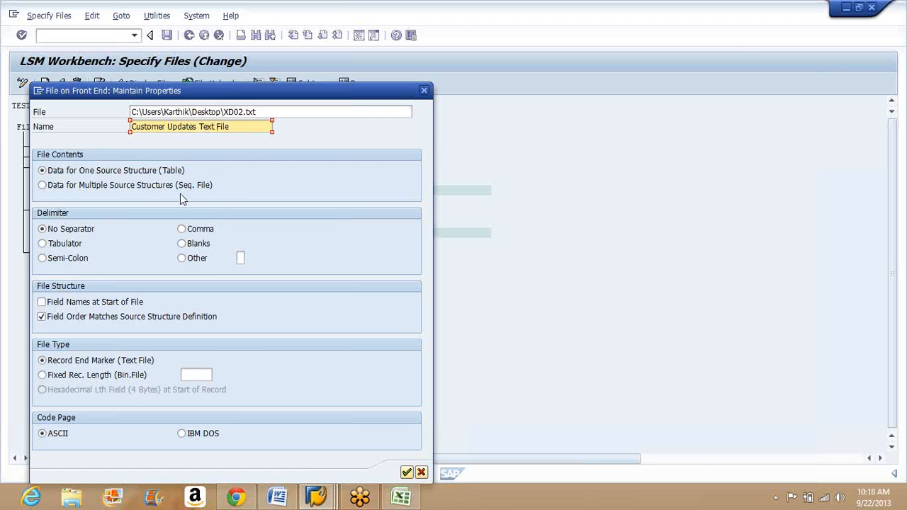
Step: Set the file's delimiter to Tabulator, enable Field Names at Start of File with ASCII code page, and accept the properties
{"action": "left_click", "coordinate": [71, 244]}
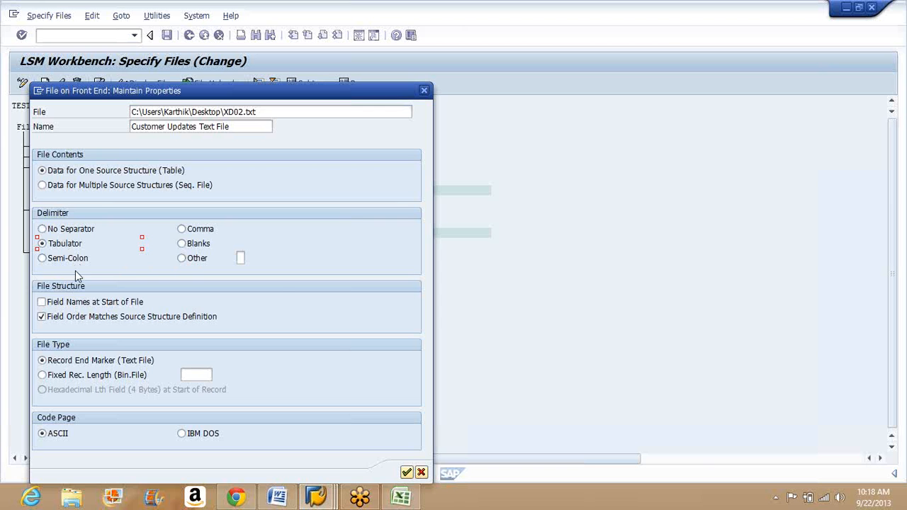
{"action": "left_click", "coordinate": [42, 303]}
{"action": "left_click", "coordinate": [57, 436]}
{"action": "left_click", "coordinate": [406, 473]}
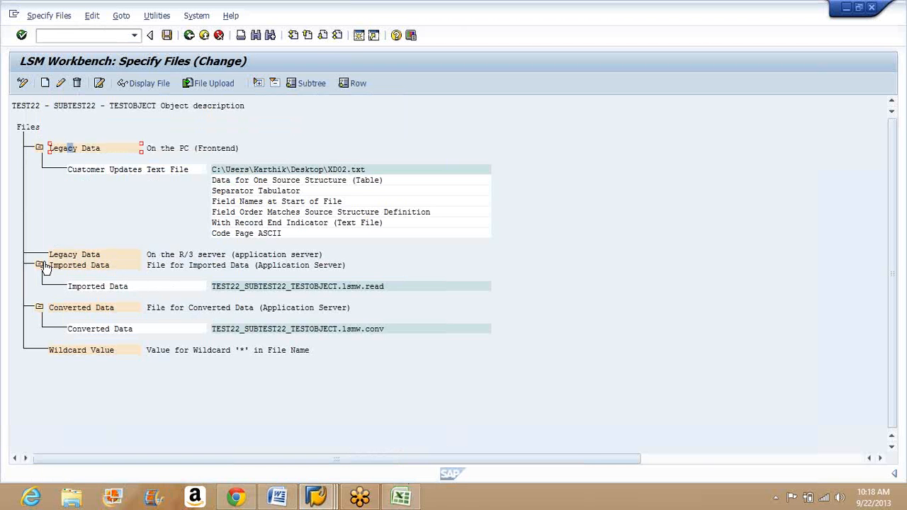
Step: Save the file specification with the XD02.txt legacy data entry
{"action": "left_click", "coordinate": [217, 170]}
{"action": "left_click", "coordinate": [333, 170]}
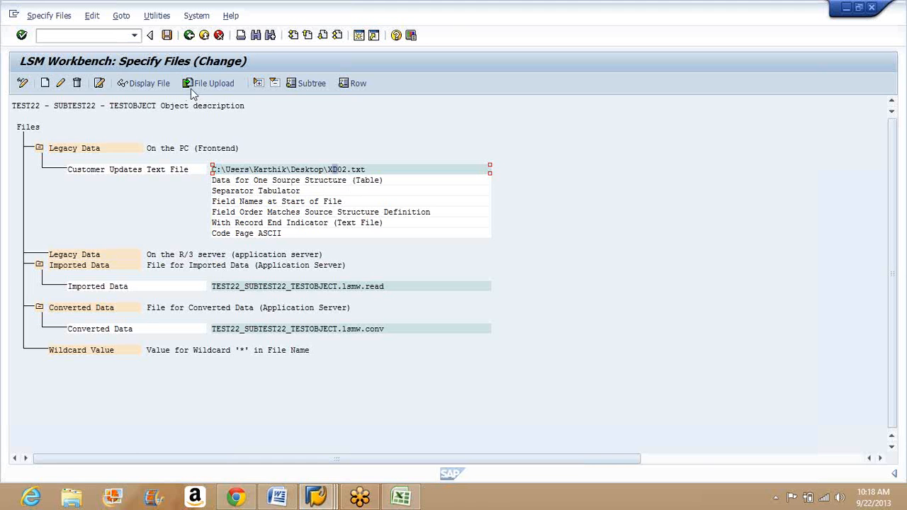
{"action": "left_click", "coordinate": [167, 38]}
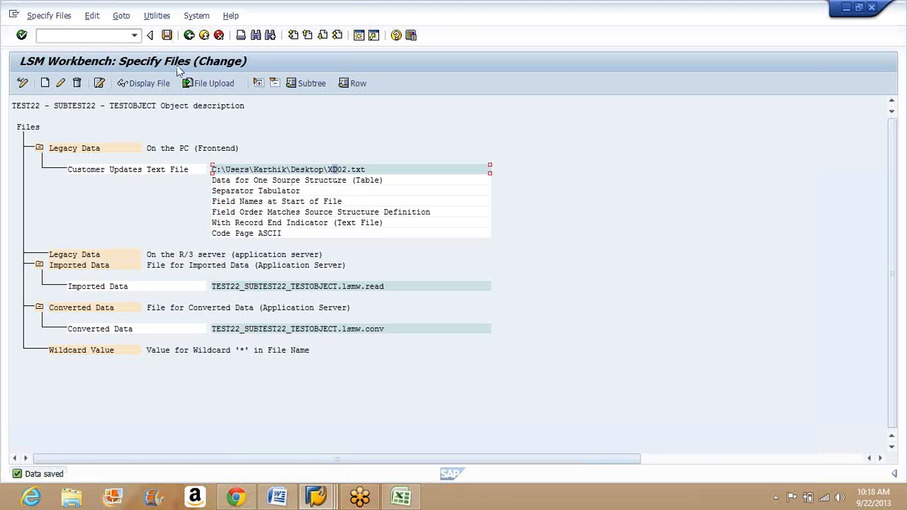
Step: Open the SAP Directories list by transaction code in a new session, starting from the imported and converted data files
{"action": "left_click", "coordinate": [381, 289]}
{"action": "left_click", "coordinate": [233, 331]}
{"action": "left_click", "coordinate": [118, 37]}
{"action": "type", "text": "/oal"}
{"action": "key", "text": "Return"}
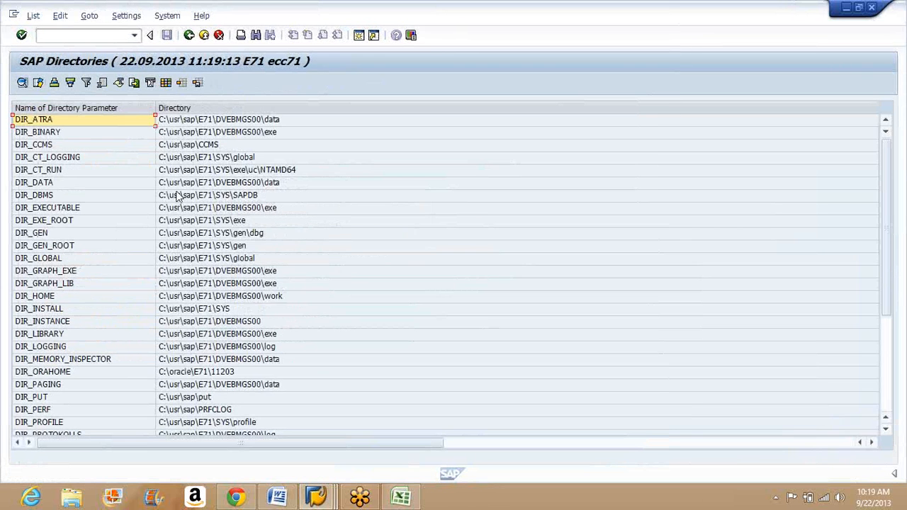
Step: Look through the SAP Directories list, examining the directory parameters and their server paths, and return to the file specification
{"action": "left_click", "coordinate": [241, 273]}
{"action": "key", "text": "Down"}
{"action": "key", "text": "Down"}
{"action": "key", "text": "Down"}
{"action": "key", "text": "Down"}
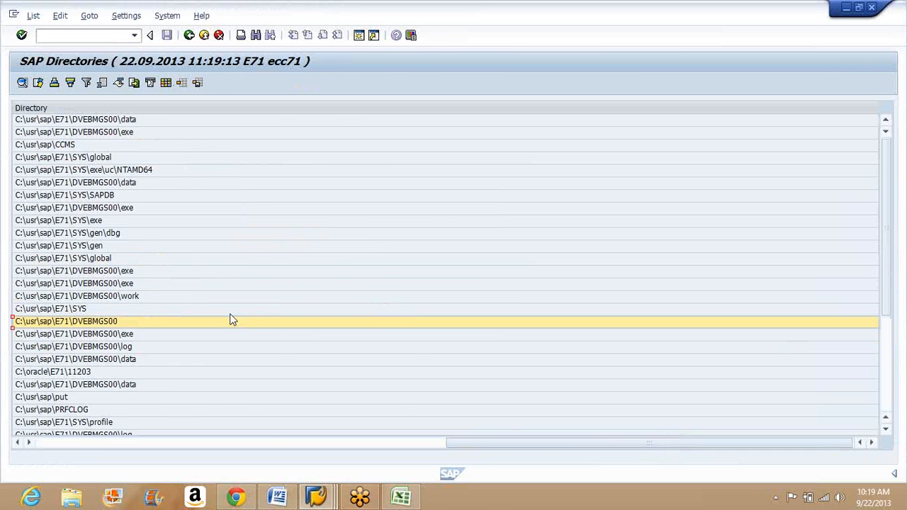
{"action": "key", "text": "Left"}
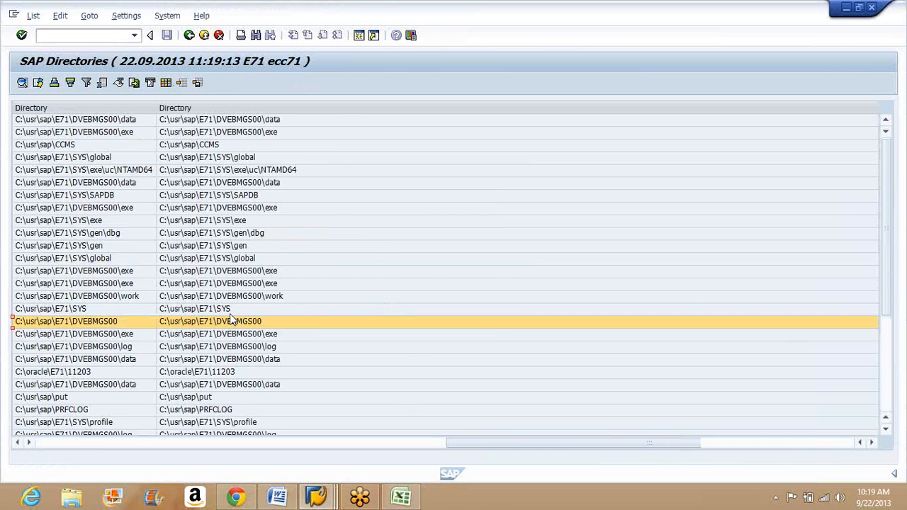
{"action": "key", "text": "Down"}
{"action": "key", "text": "Down"}
{"action": "key", "text": "Down"}
{"action": "key", "text": "Down"}
{"action": "key", "text": "Down"}
{"action": "key", "text": "Down"}
{"action": "key", "text": "Down"}
{"action": "key", "text": "Down"}
{"action": "key", "text": "Down"}
{"action": "key", "text": "Down"}
{"action": "key", "text": "Down"}
{"action": "key", "text": "Down"}
{"action": "key", "text": "Down"}
{"action": "key", "text": "Down"}
{"action": "key", "text": "Down"}
{"action": "key", "text": "Down"}
{"action": "key", "text": "Down"}
{"action": "key", "text": "Down"}
{"action": "key", "text": "Down"}
{"action": "key", "text": "Down"}
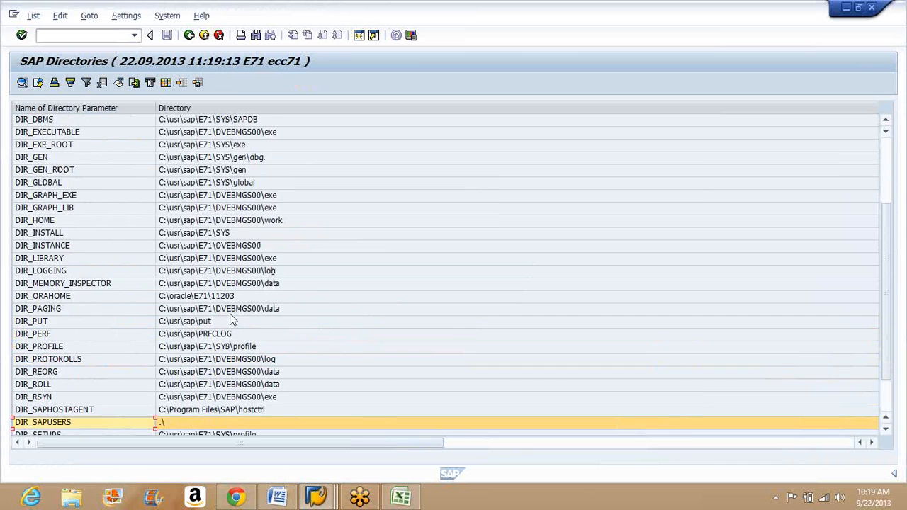
{"action": "key", "text": "Down"}
{"action": "key", "text": "Up"}
{"action": "key", "text": "Up"}
{"action": "key", "text": "Up"}
{"action": "key", "text": "Up"}
{"action": "key", "text": "Up"}
{"action": "key", "text": "Up"}
{"action": "key", "text": "Up"}
{"action": "key", "text": "Up"}
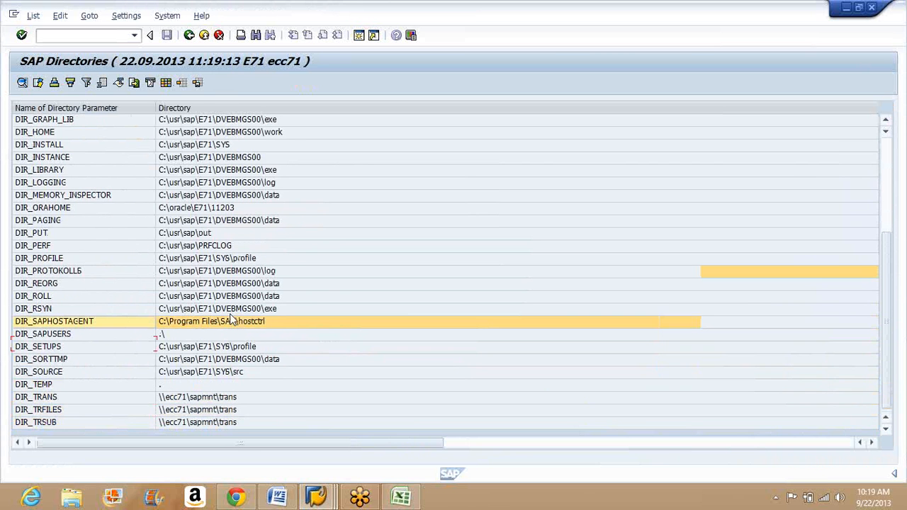
{"action": "key", "text": "Up"}
{"action": "key", "text": "Up"}
{"action": "key", "text": "Up"}
{"action": "key", "text": "Up"}
{"action": "key", "text": "Up"}
{"action": "key", "text": "Up"}
{"action": "key", "text": "Up"}
{"action": "key", "text": "Up"}
{"action": "key", "text": "Up"}
{"action": "key", "text": "Up"}
{"action": "key", "text": "Up"}
{"action": "key", "text": "Up"}
{"action": "key", "text": "Up"}
{"action": "key", "text": "Up"}
{"action": "key", "text": "Up"}
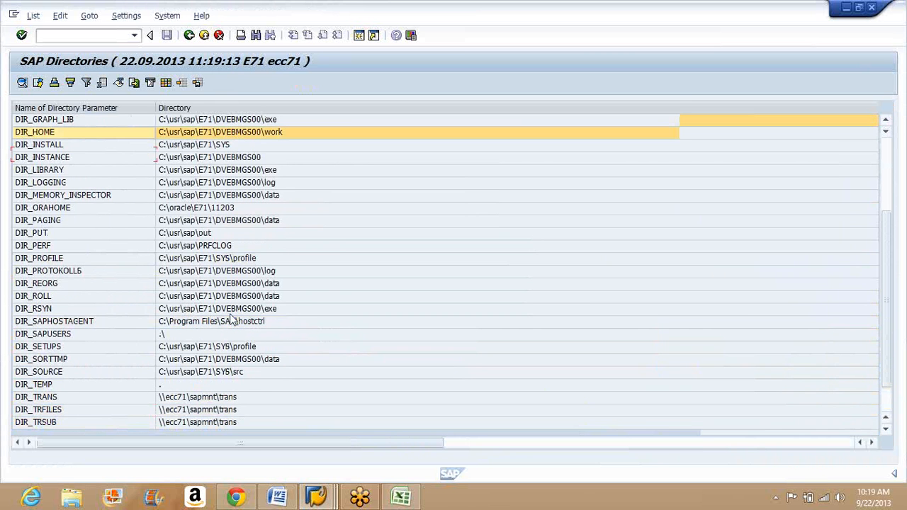
{"action": "key", "text": "Up"}
{"action": "key", "text": "Up"}
{"action": "key", "text": "Up"}
{"action": "key", "text": "Up"}
{"action": "key", "text": "Up"}
{"action": "key", "text": "Up"}
{"action": "key", "text": "Up"}
{"action": "key", "text": "Up"}
{"action": "key", "text": "Up"}
{"action": "key", "text": "Up"}
{"action": "key", "text": "Up"}
{"action": "key", "text": "Up"}
{"action": "key", "text": "Up"}
{"action": "key", "text": "Up"}
{"action": "key", "text": "F3"}
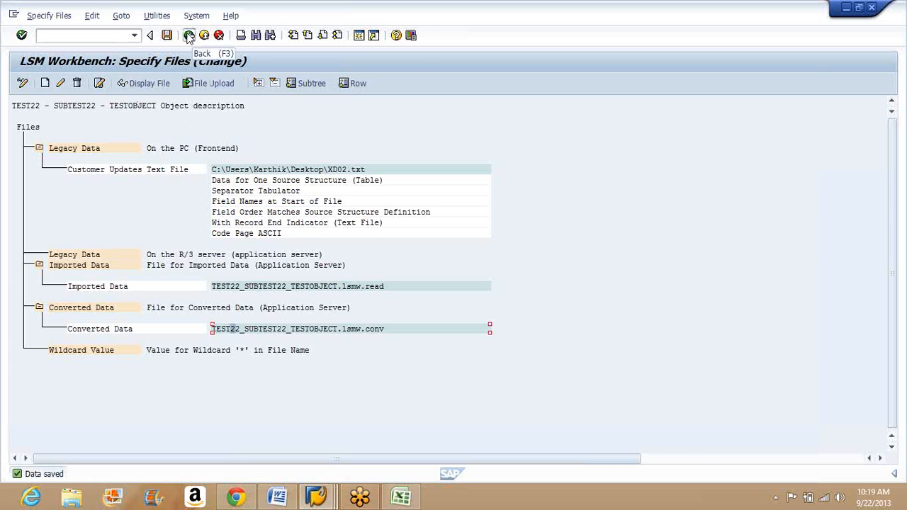
Step: Run the Assign Files process step in change mode and save the Customer Updates Text File assignment to source structure XD02S
{"action": "left_click", "coordinate": [188, 35]}
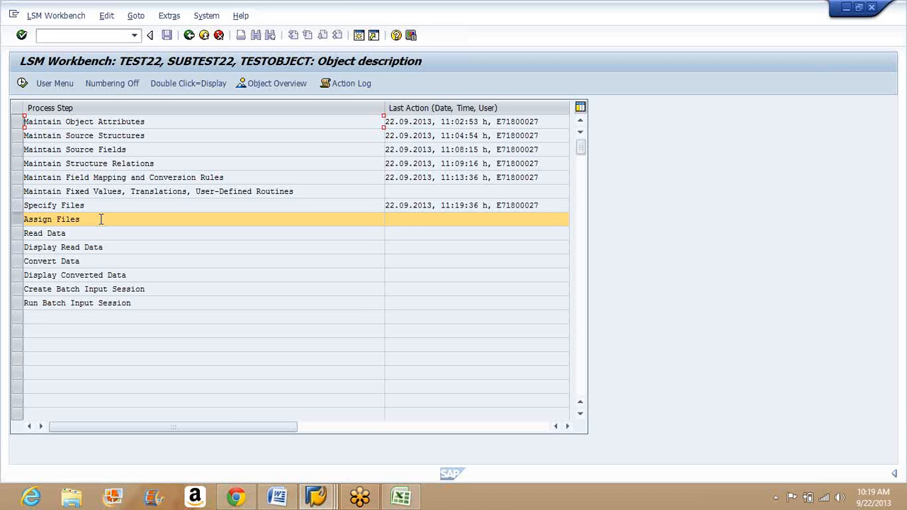
{"action": "left_click", "coordinate": [22, 83]}
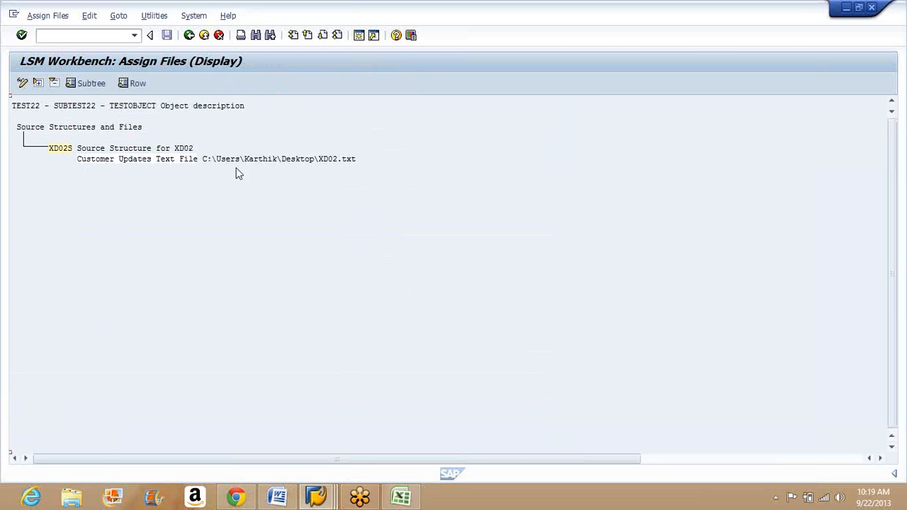
{"action": "left_click", "coordinate": [62, 148]}
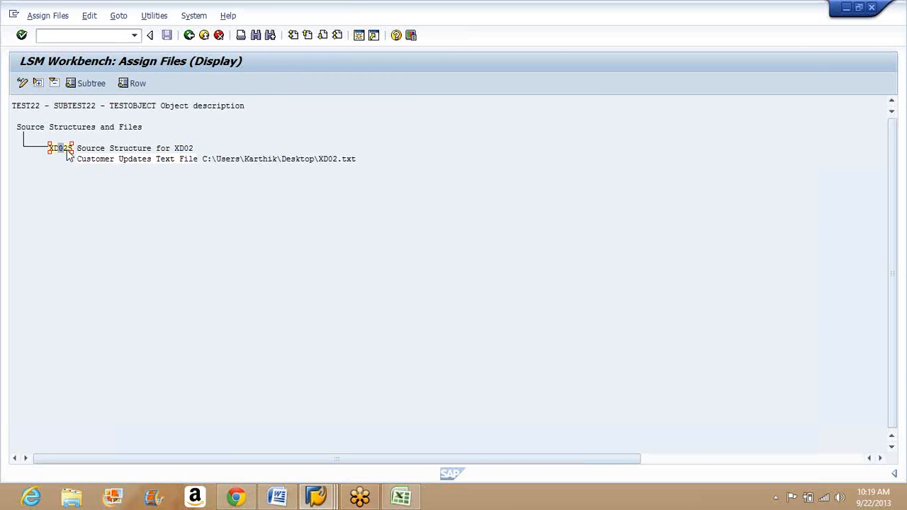
{"action": "left_click", "coordinate": [219, 160]}
{"action": "left_click", "coordinate": [23, 84]}
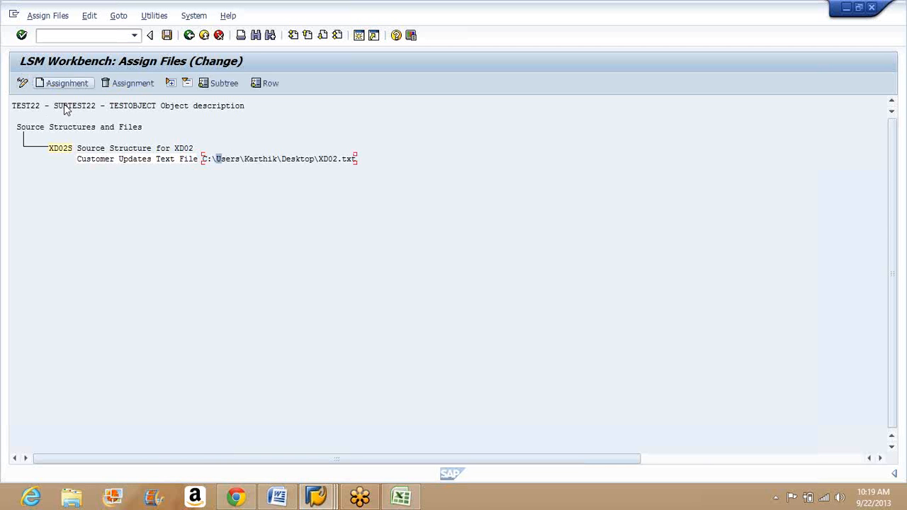
{"action": "left_click", "coordinate": [166, 34]}
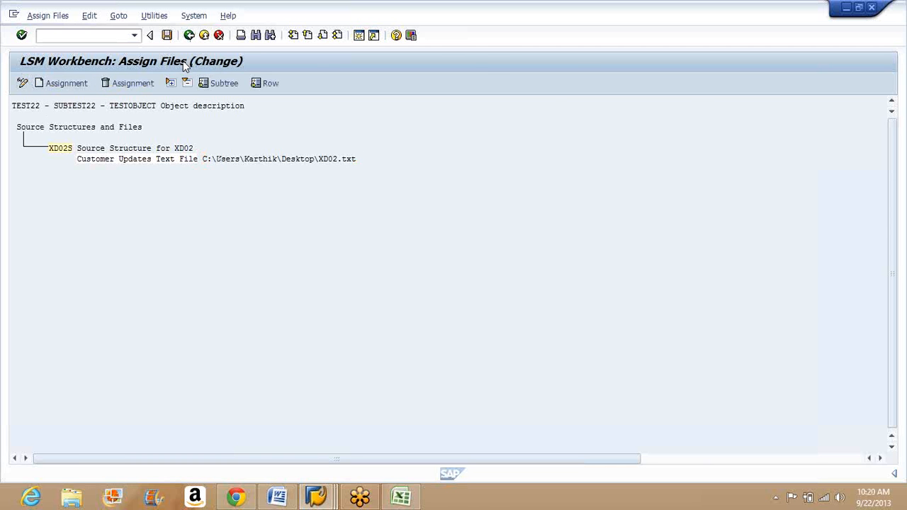
{"action": "key", "text": "F3"}
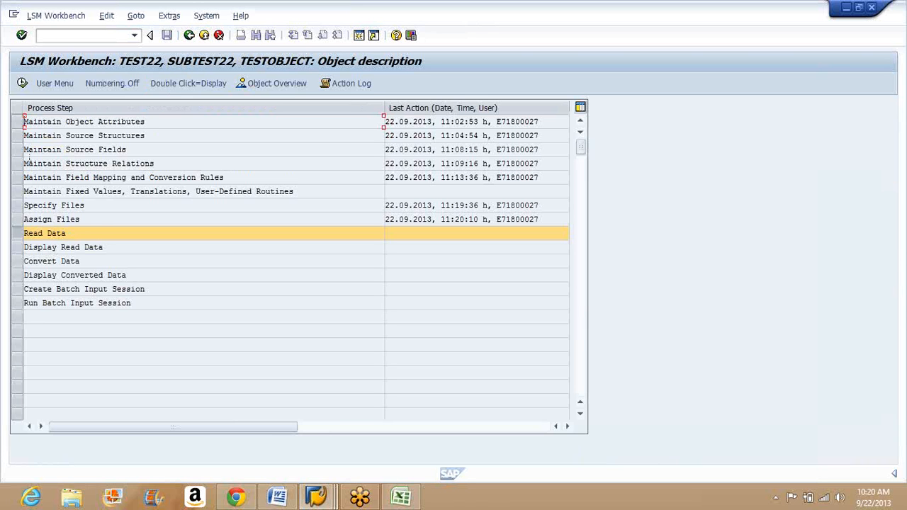
Step: Execute the Read Data process step for TESTOBJECT
{"action": "left_click", "coordinate": [21, 82]}
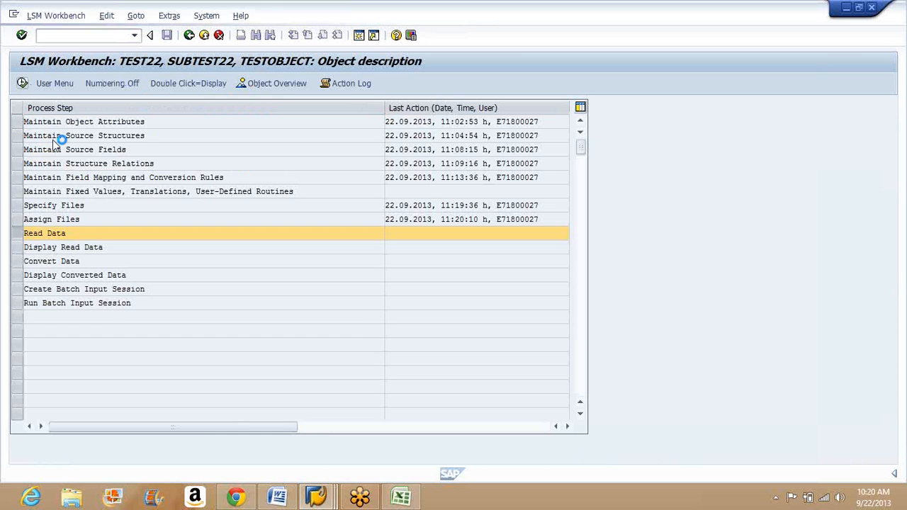
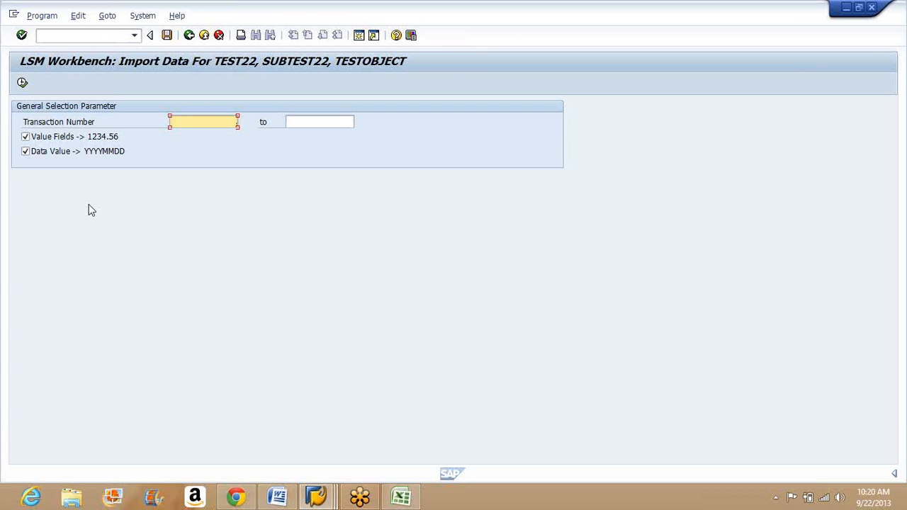
Step: Import the legacy data for all transactions and review the transaction counts and the written .lsmw.read file name in the import log
{"action": "left_click", "coordinate": [22, 83]}
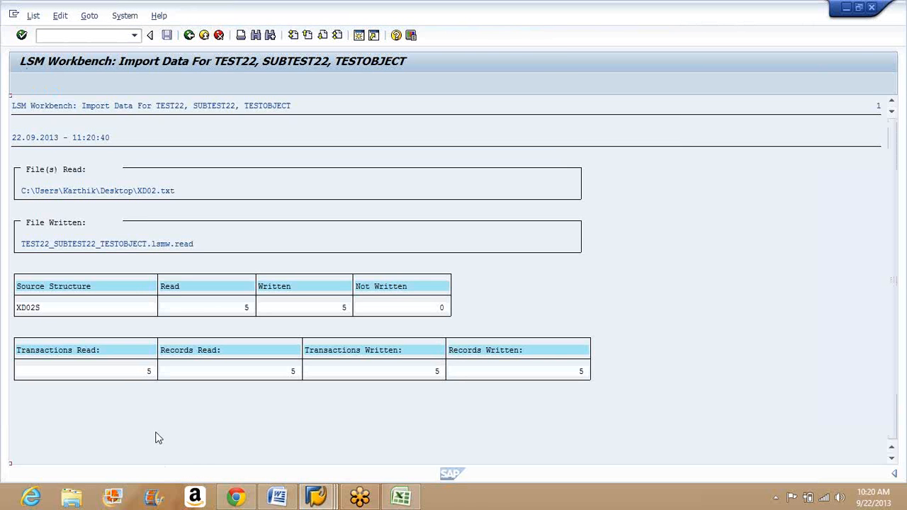
{"action": "left_click", "coordinate": [149, 374]}
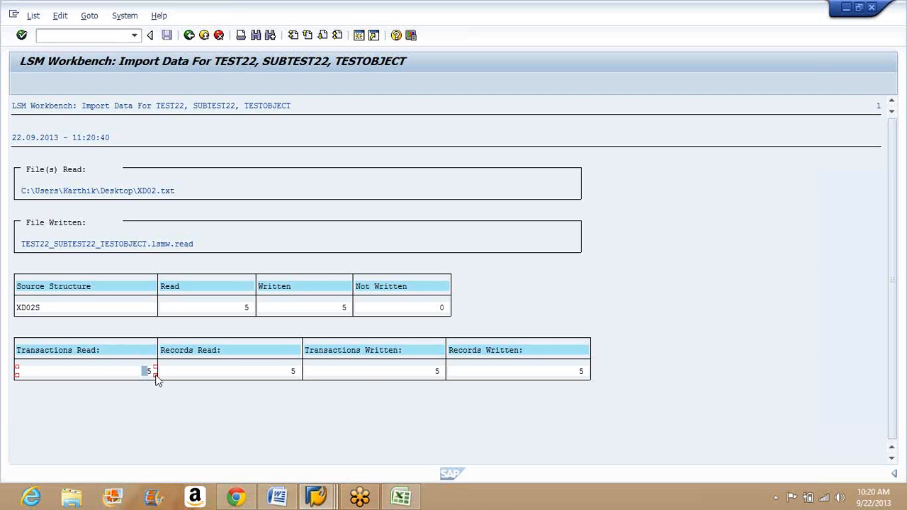
{"action": "left_click", "coordinate": [293, 373]}
{"action": "left_click", "coordinate": [582, 374]}
{"action": "left_click", "coordinate": [62, 243]}
{"action": "left_click", "coordinate": [79, 244]}
{"action": "left_click", "coordinate": [90, 246]}
{"action": "left_click", "coordinate": [102, 246]}
{"action": "left_click", "coordinate": [130, 245]}
{"action": "left_click", "coordinate": [163, 245]}
{"action": "left_click", "coordinate": [189, 35]}
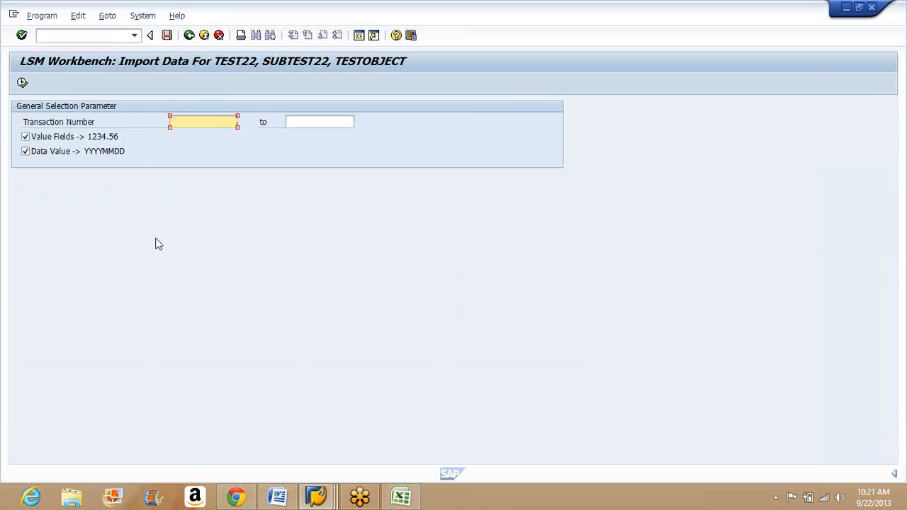
Step: Open the import program's variant attributes, leave them without saving a variant, and return to the process step list
{"action": "left_click", "coordinate": [167, 36]}
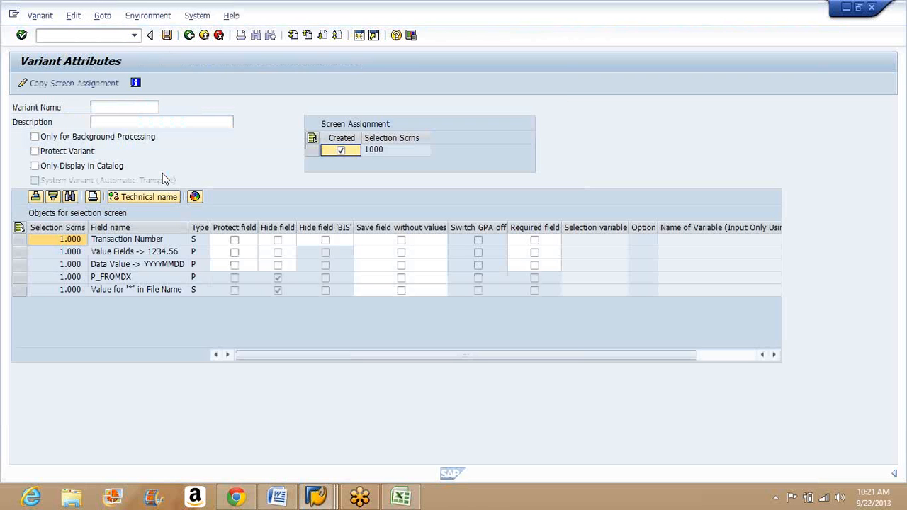
{"action": "left_click", "coordinate": [187, 37]}
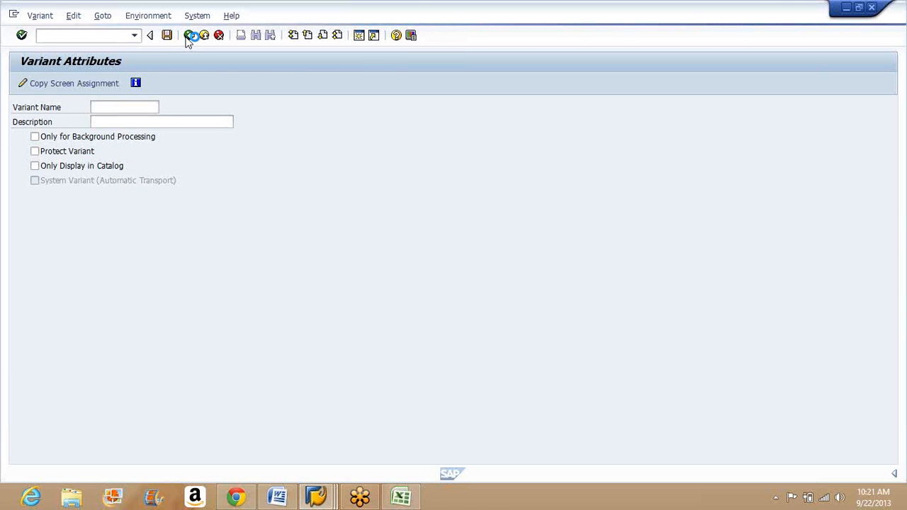
{"action": "left_click", "coordinate": [188, 38]}
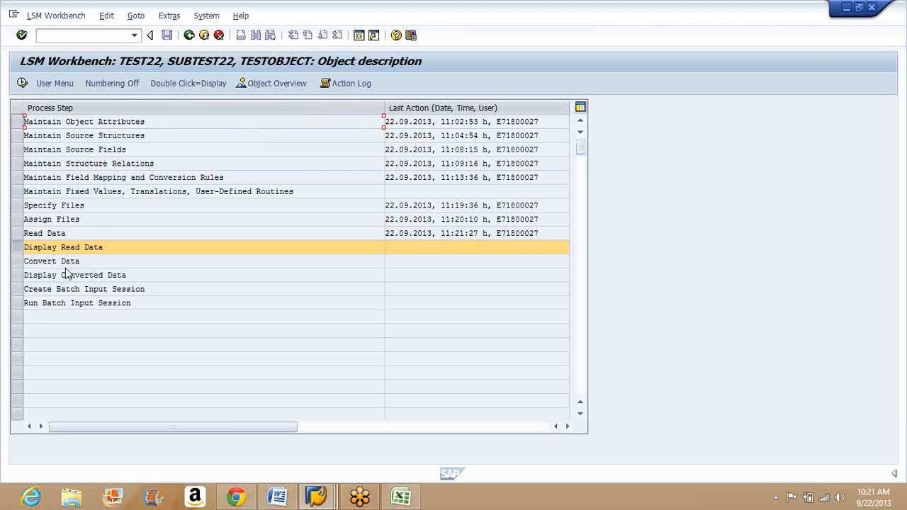
Step: Run the Display Read Data process step for TESTOBJECT, keeping the default line range up to 10000
{"action": "left_click", "coordinate": [24, 84]}
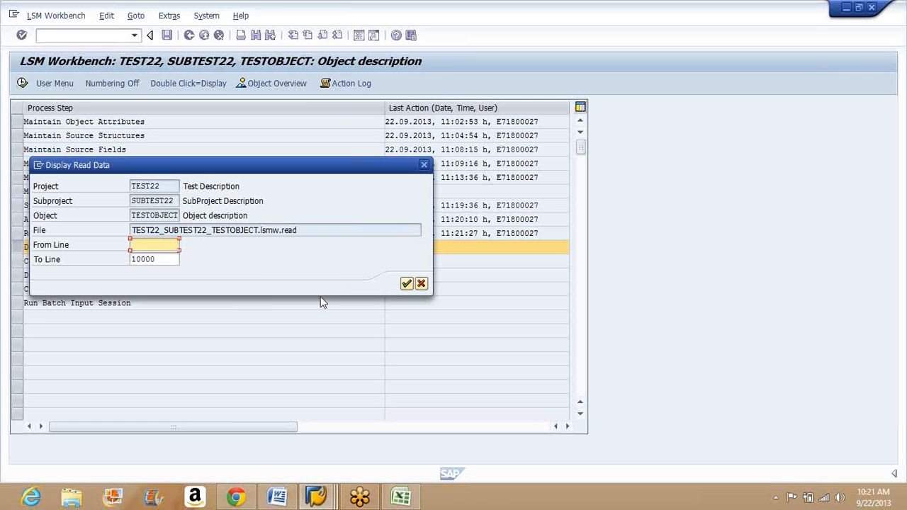
{"action": "left_click", "coordinate": [401, 287]}
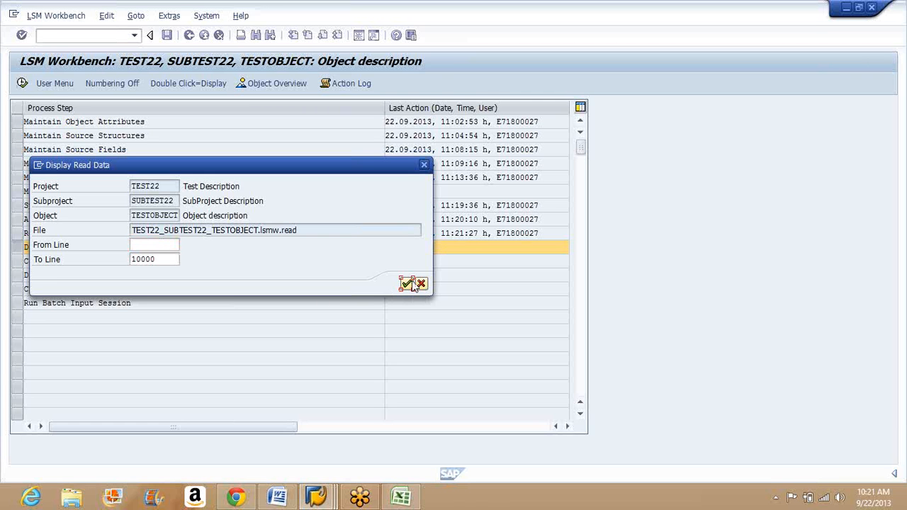
{"action": "left_click", "coordinate": [410, 284]}
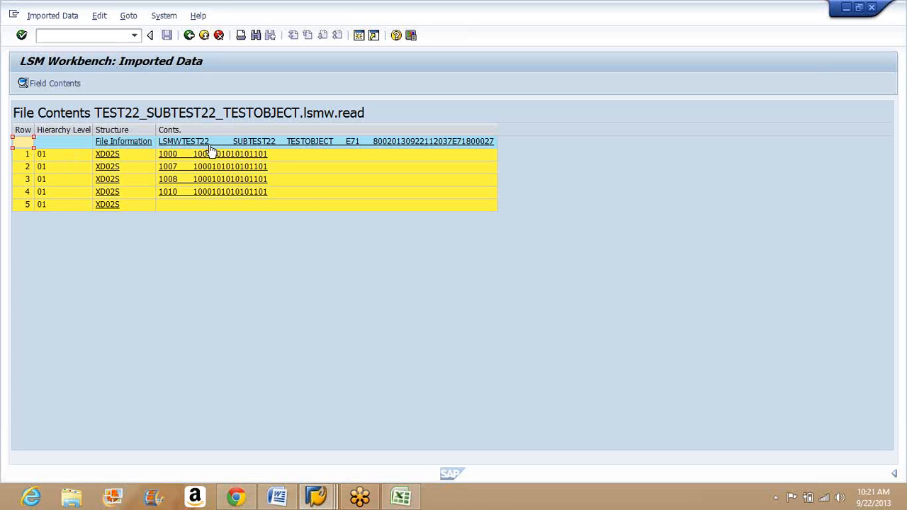
Step: Open the File Information header record, examine its field texts, lengths and values, and return to the file contents
{"action": "left_click", "coordinate": [300, 143]}
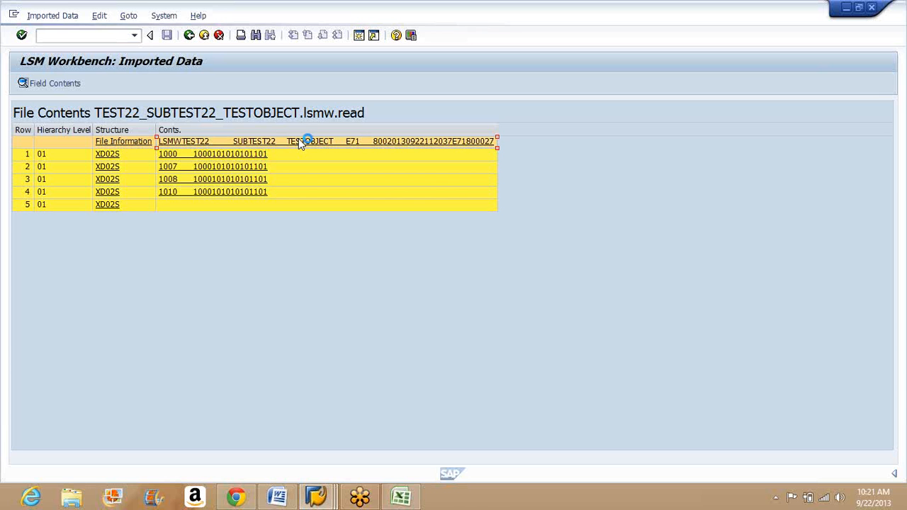
{"action": "left_click", "coordinate": [298, 138]}
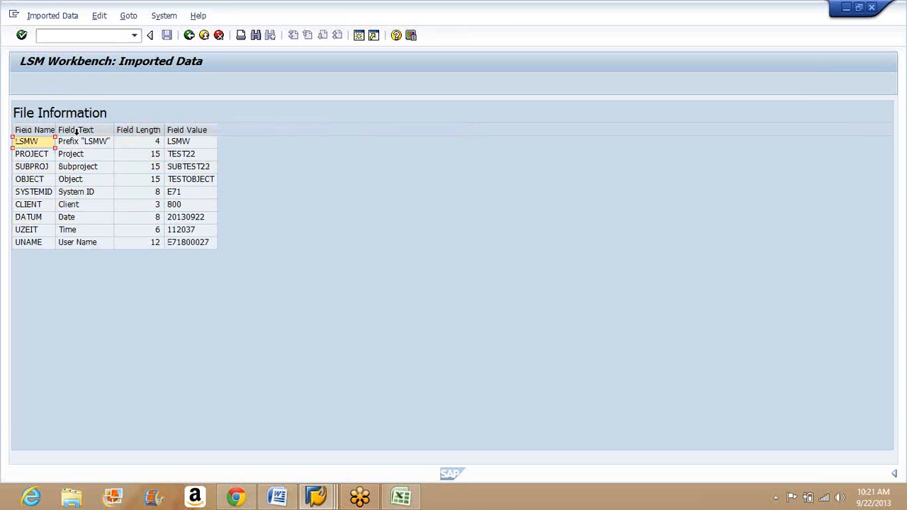
{"action": "left_click", "coordinate": [76, 131]}
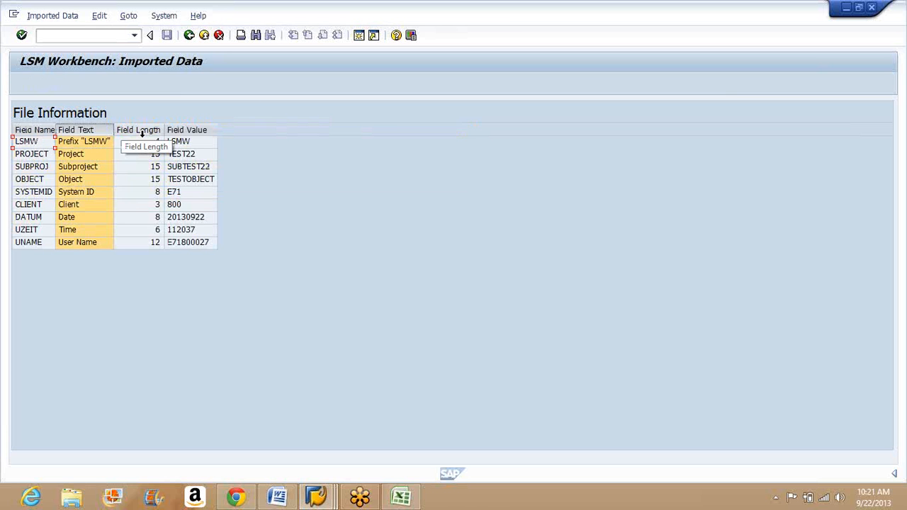
{"action": "left_click", "coordinate": [141, 133]}
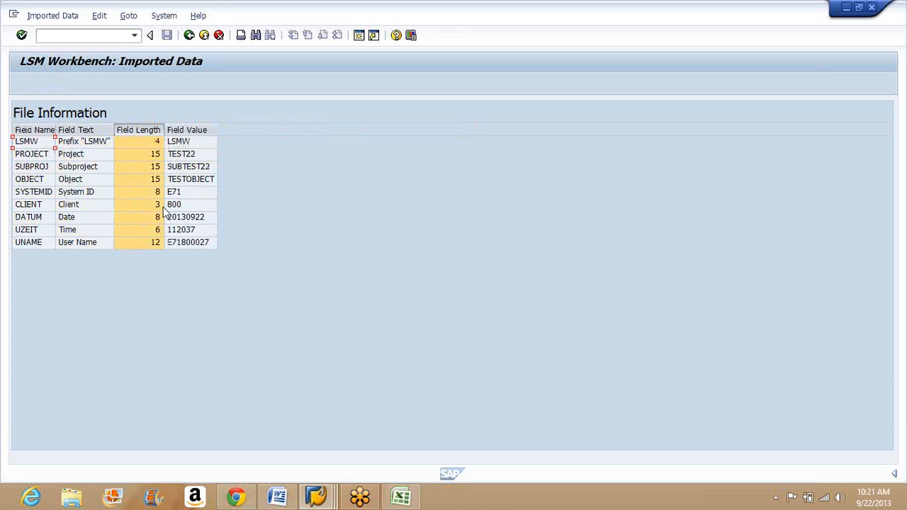
{"action": "left_click", "coordinate": [204, 129]}
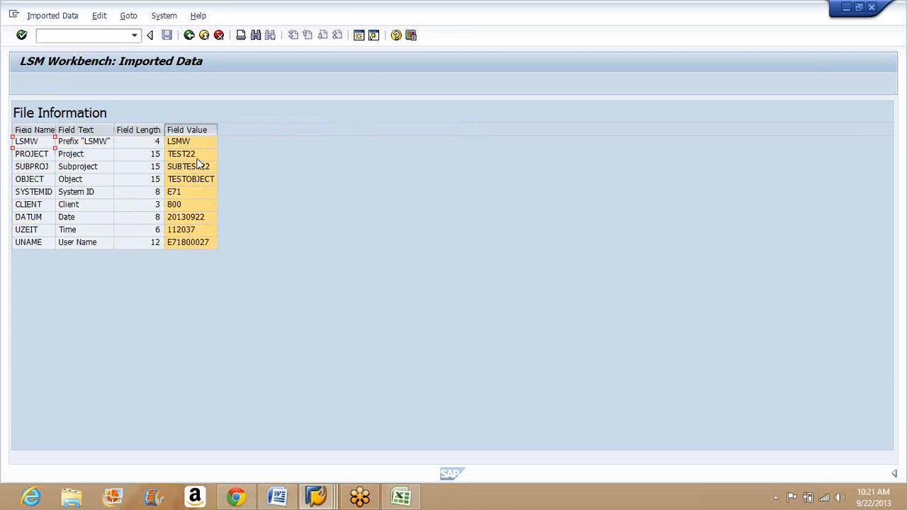
{"action": "left_click", "coordinate": [170, 169]}
{"action": "left_click", "coordinate": [191, 36]}
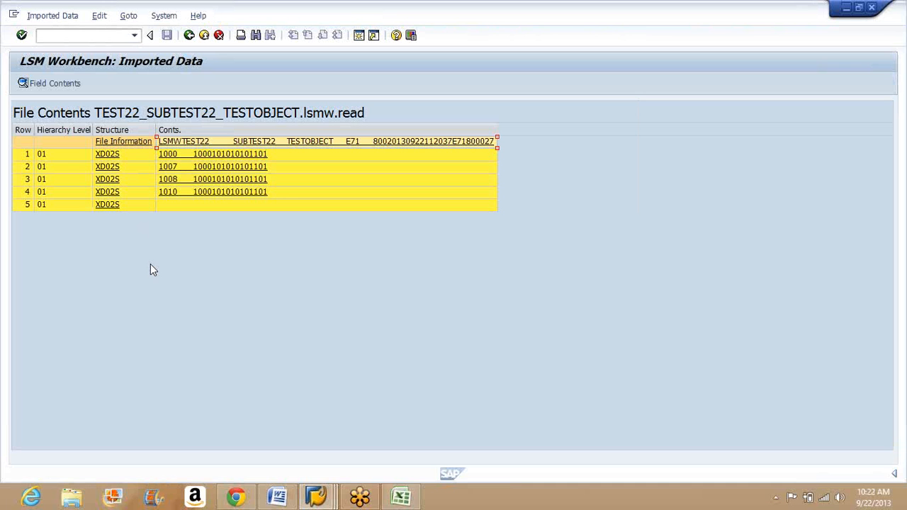
Step: Display the field contents of the first imported XD02S record, in row 1 of the file contents
{"action": "left_click", "coordinate": [28, 83]}
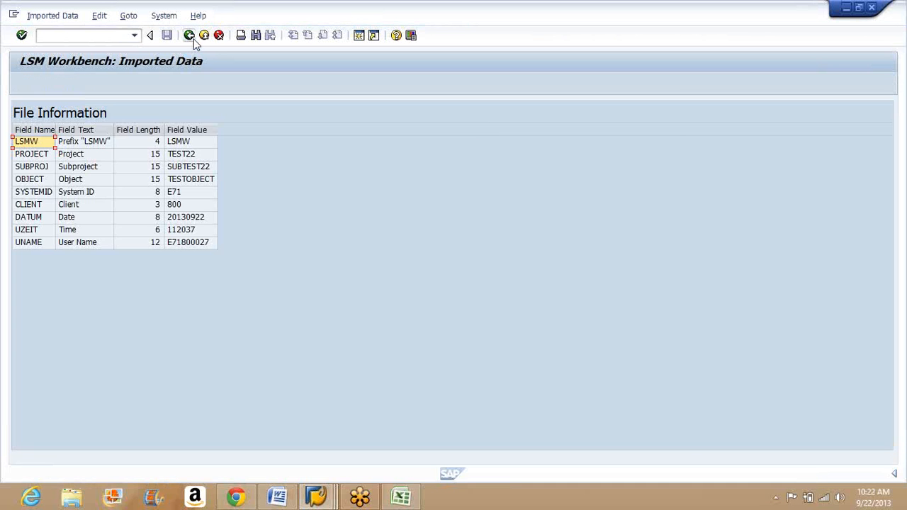
{"action": "left_click", "coordinate": [189, 36]}
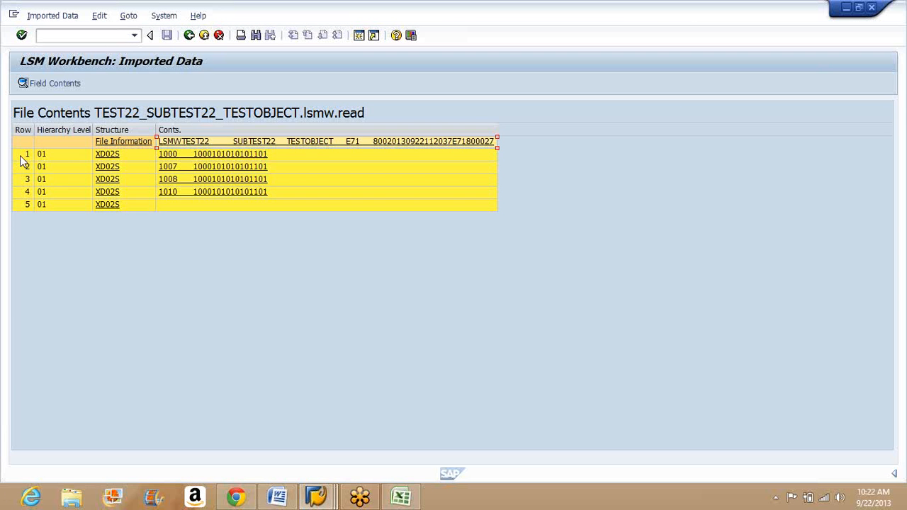
{"action": "left_click", "coordinate": [22, 162]}
{"action": "left_click", "coordinate": [36, 85]}
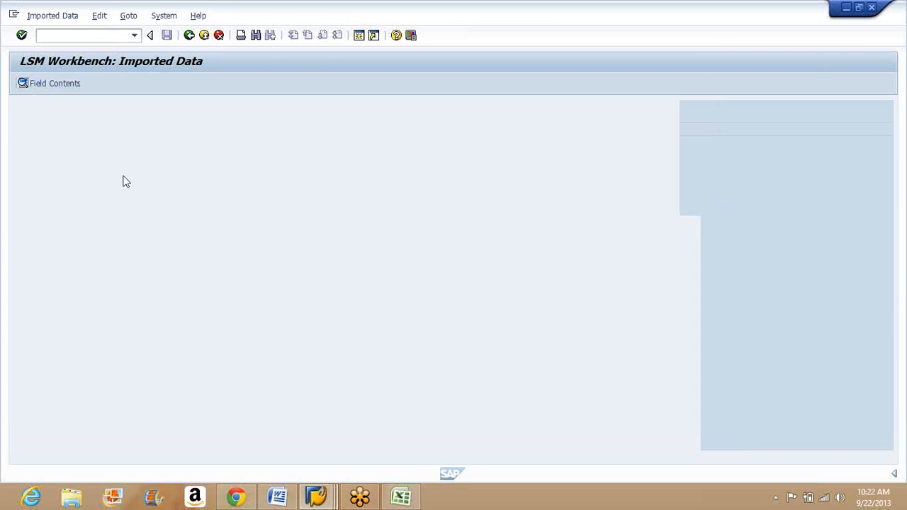
{"action": "left_click", "coordinate": [225, 145]}
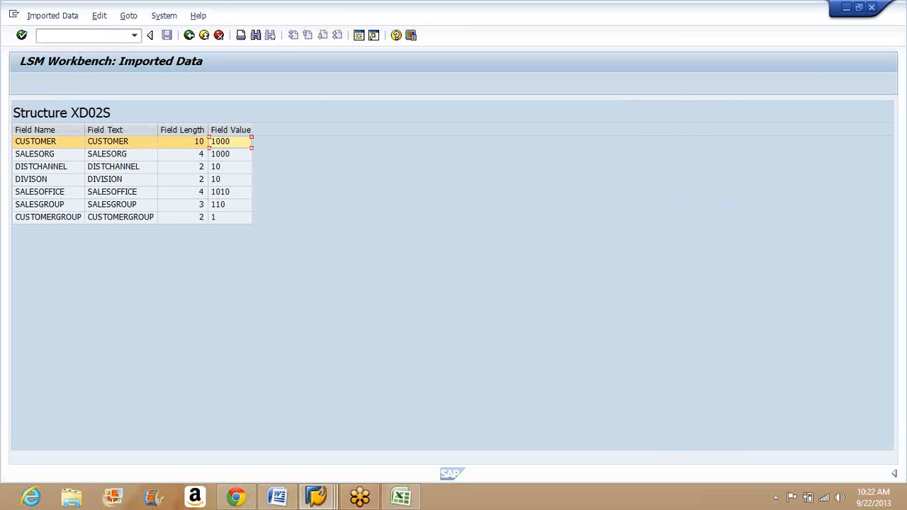
Step: Compare the first XD02S record's field values with row 2 of XD02.xlsx in Excel, and return to the imported file contents in SAP
{"action": "left_click", "coordinate": [394, 507]}
{"action": "key", "text": "alt+Tab"}
{"action": "left_click", "coordinate": [223, 159]}
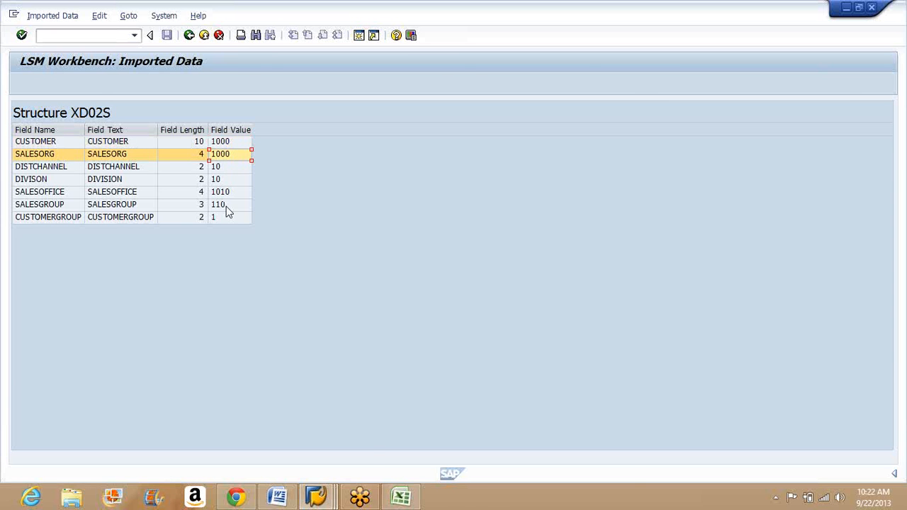
{"action": "key", "text": "alt+Tab"}
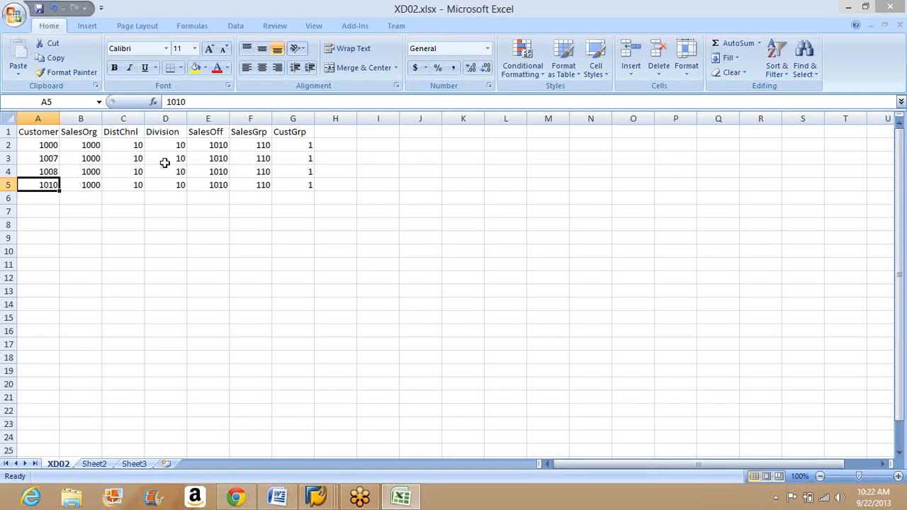
{"action": "left_click", "coordinate": [48, 146]}
{"action": "key", "text": "Tab"}
{"action": "key", "text": "Tab"}
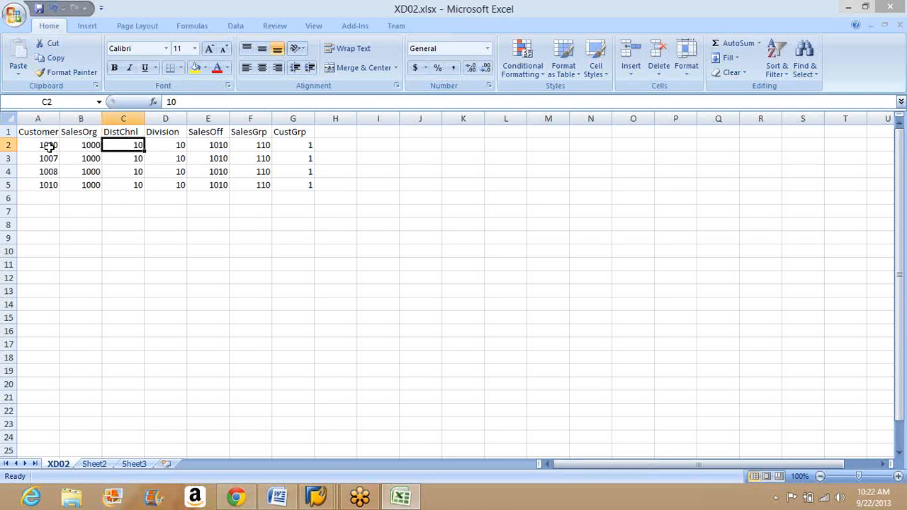
{"action": "key", "text": "Tab"}
{"action": "key", "text": "Tab"}
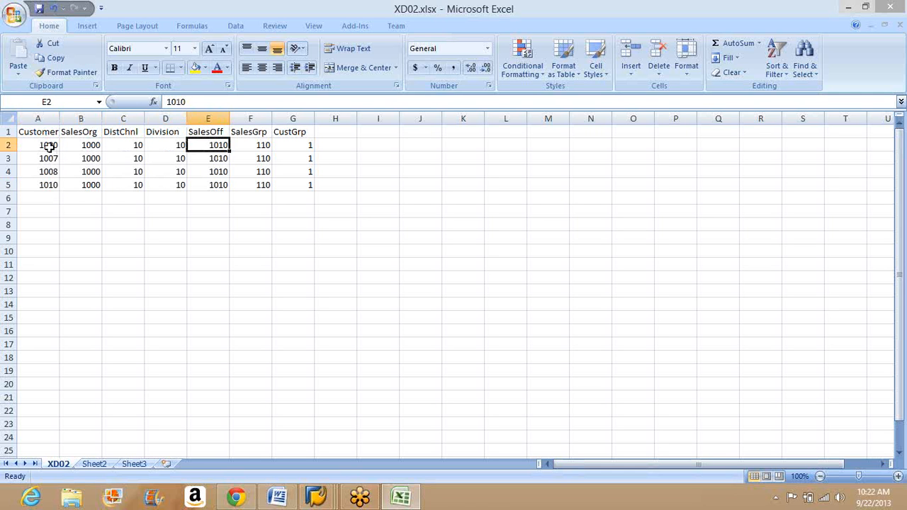
{"action": "key", "text": "Tab"}
{"action": "key", "text": "alt+Tab"}
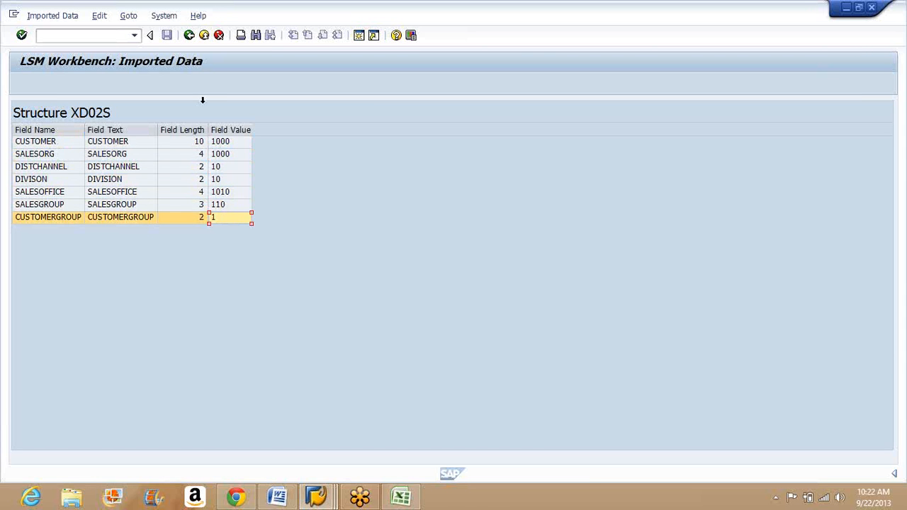
{"action": "left_click", "coordinate": [189, 35]}
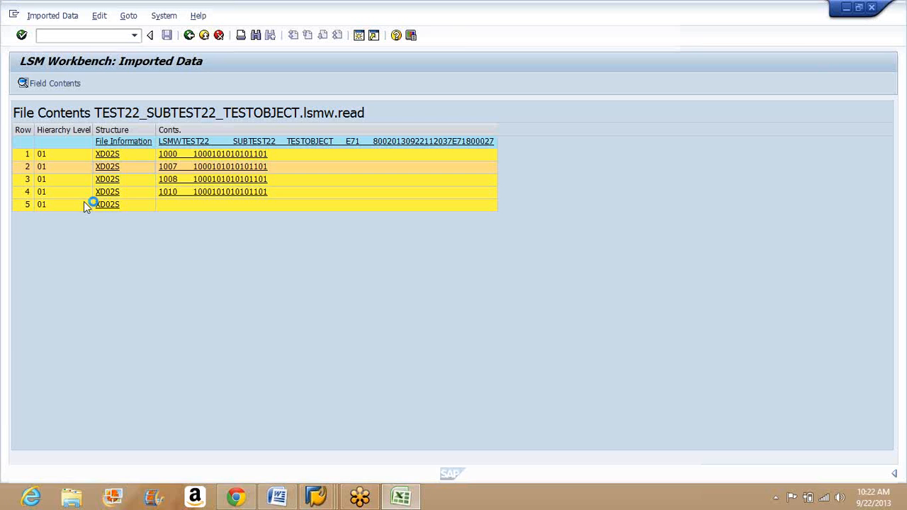
Step: View the field contents of the second XD02S record and return to the process step list
{"action": "left_click", "coordinate": [188, 36]}
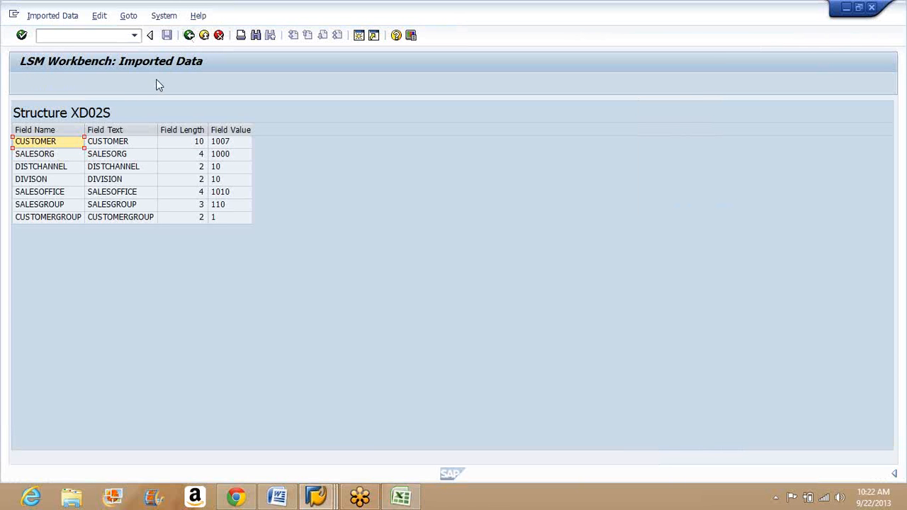
{"action": "left_click", "coordinate": [188, 35]}
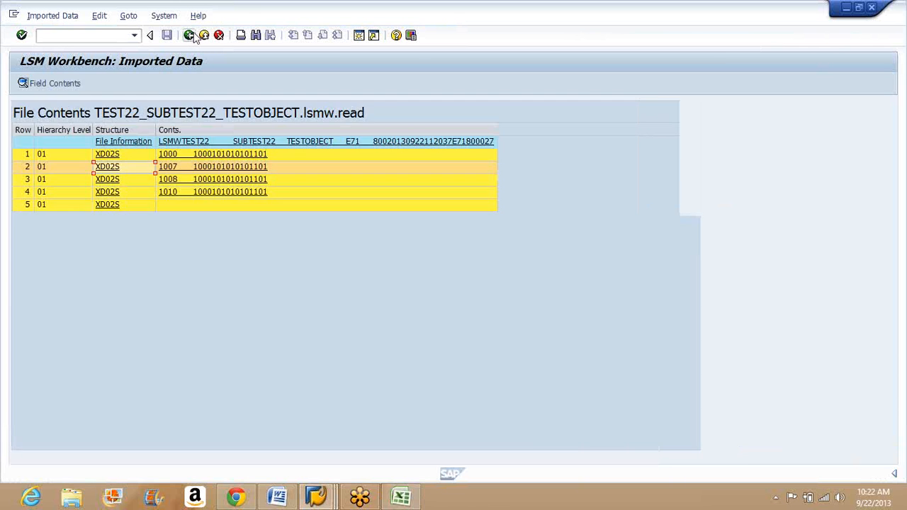
{"action": "left_click", "coordinate": [190, 35]}
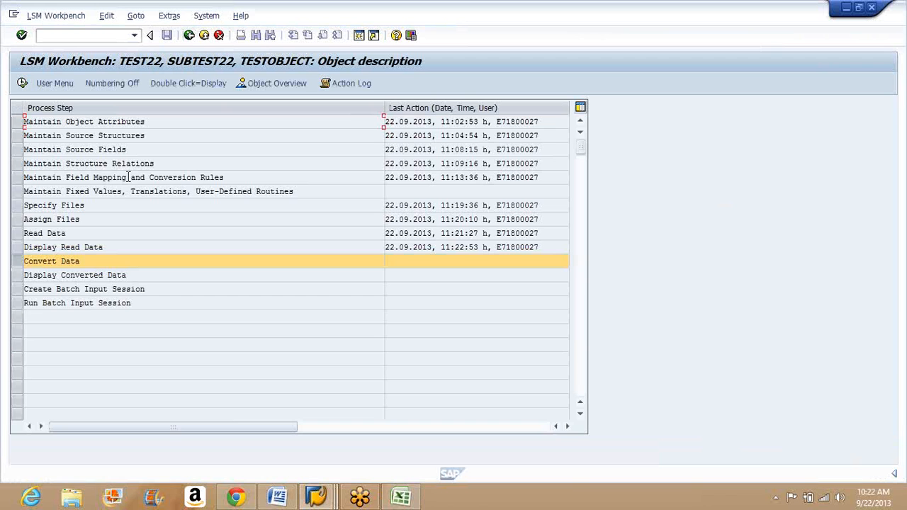
Step: Execute the Convert Data process step for TESTOBJECT without restricting the transaction numbers
{"action": "left_click", "coordinate": [15, 249]}
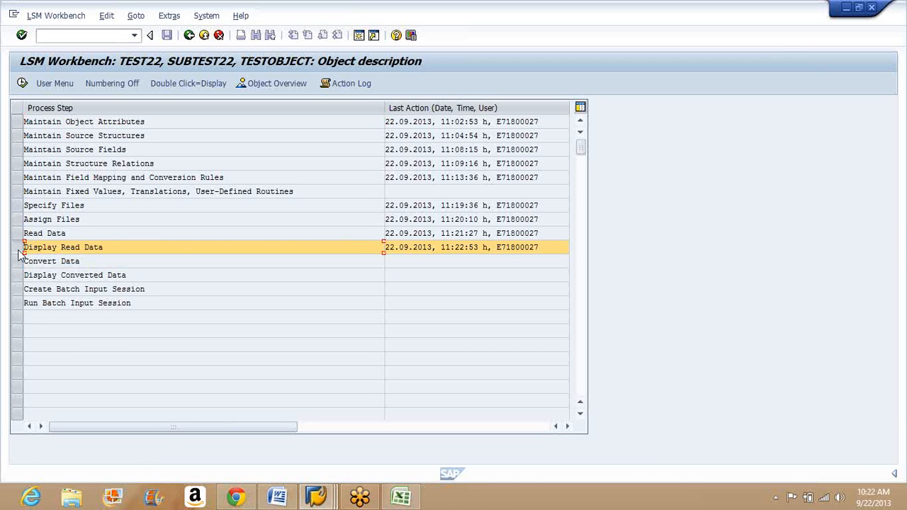
{"action": "left_click", "coordinate": [112, 244]}
{"action": "left_click", "coordinate": [22, 262]}
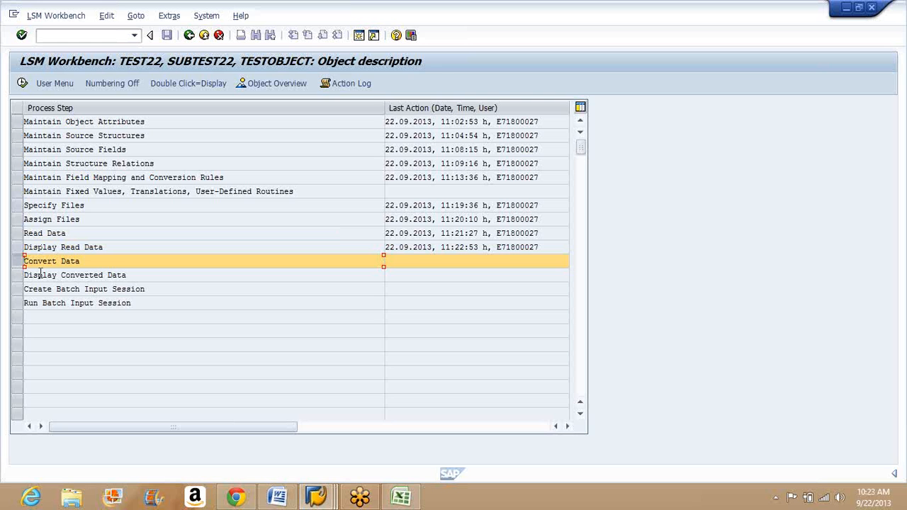
{"action": "left_click", "coordinate": [22, 83]}
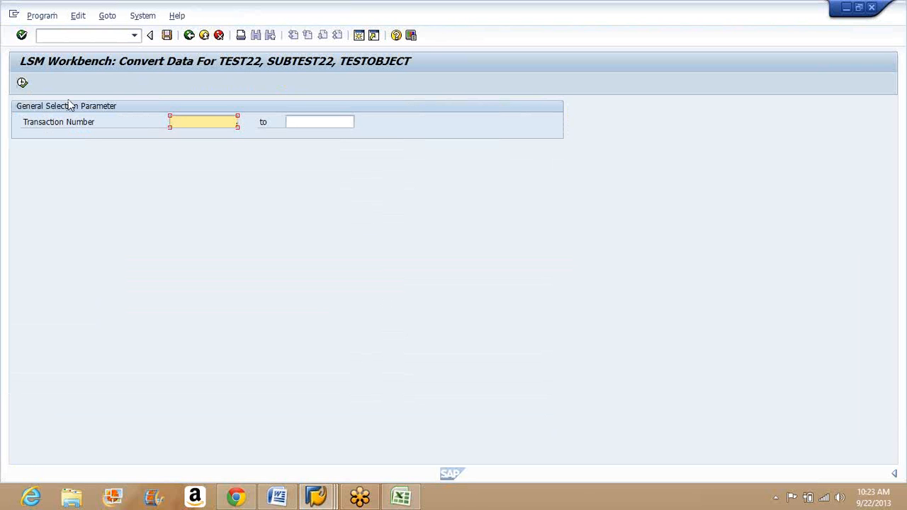
{"action": "left_click", "coordinate": [23, 83]}
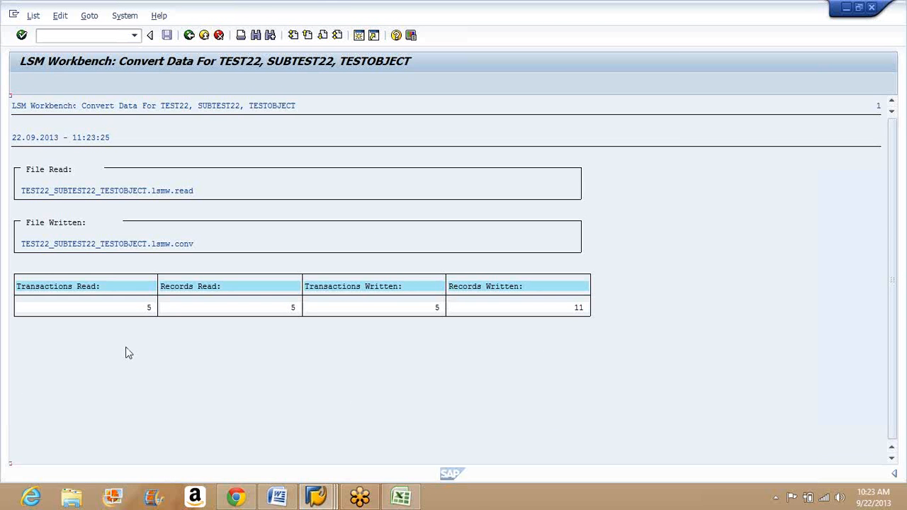
Step: Examine the names of the read file and the written .lsmw.conv file in the conversion log
{"action": "left_click", "coordinate": [26, 194]}
{"action": "left_click", "coordinate": [35, 245]}
{"action": "left_click", "coordinate": [121, 247]}
{"action": "left_click", "coordinate": [173, 248]}
Step: Leave the conversion log and return to the TESTOBJECT process step list without saving a selection variant
{"action": "left_click", "coordinate": [190, 35]}
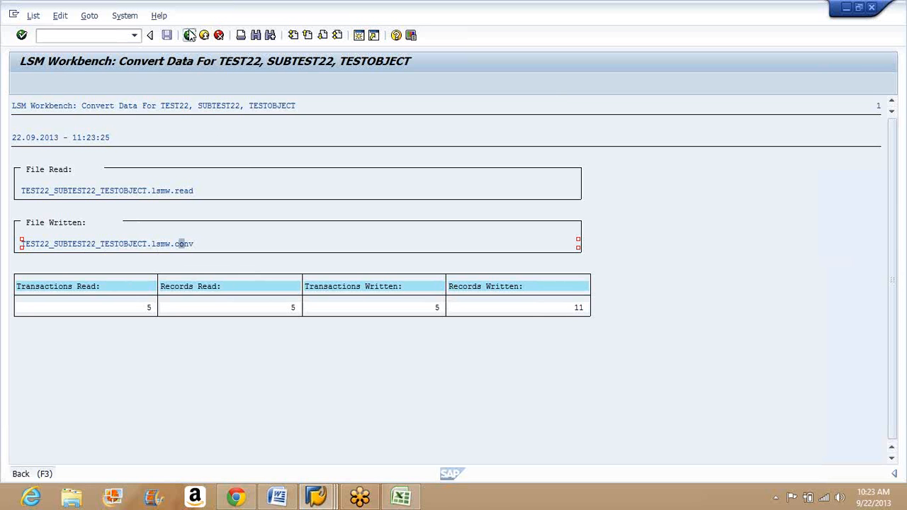
{"action": "left_click", "coordinate": [168, 36]}
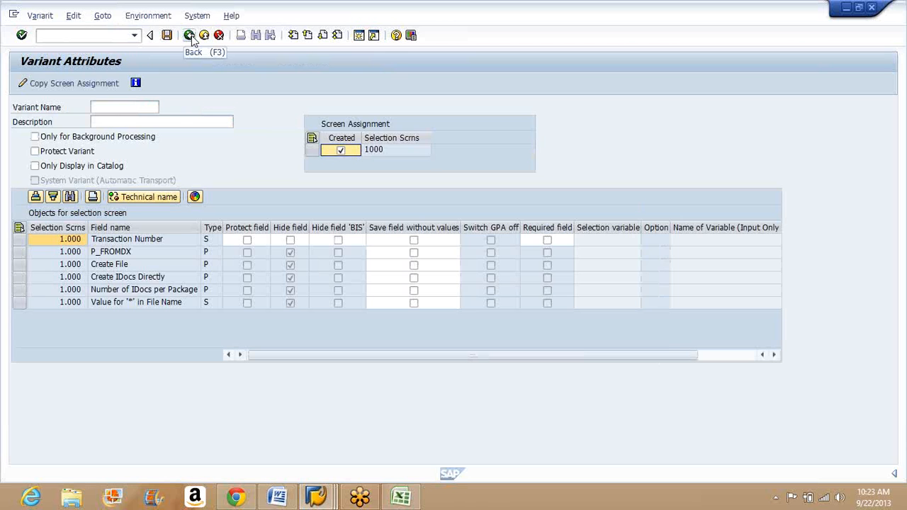
{"action": "left_click", "coordinate": [190, 36]}
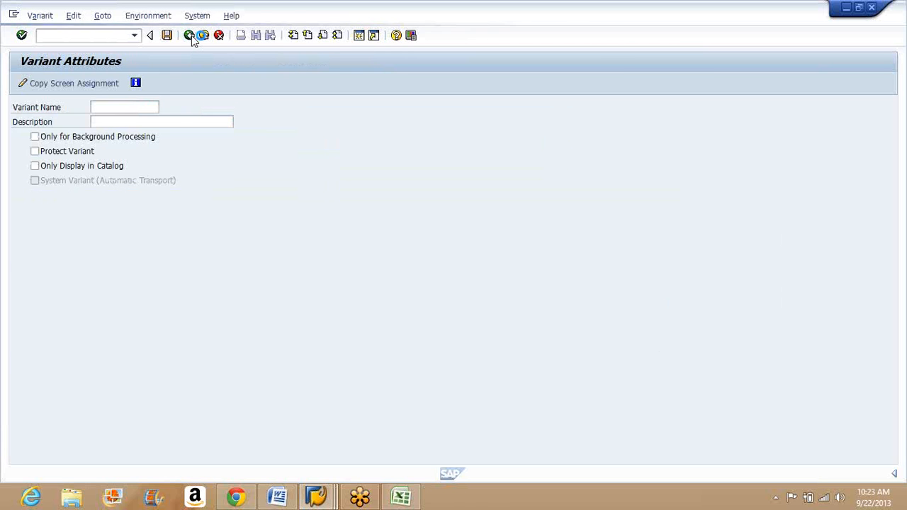
{"action": "left_click", "coordinate": [191, 38]}
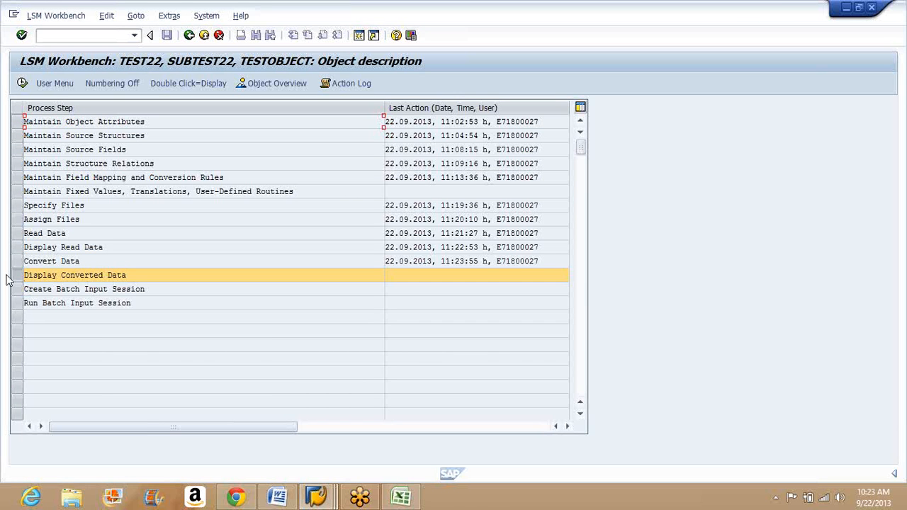
Step: Display the converted data with 10000 as the last line and open the field contents of the BKN00 record in row 2
{"action": "left_click", "coordinate": [22, 84]}
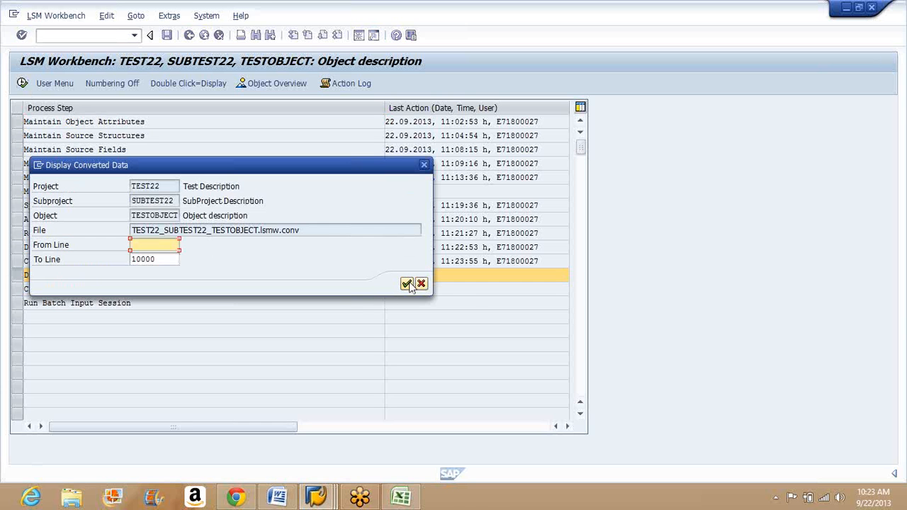
{"action": "left_click", "coordinate": [407, 283]}
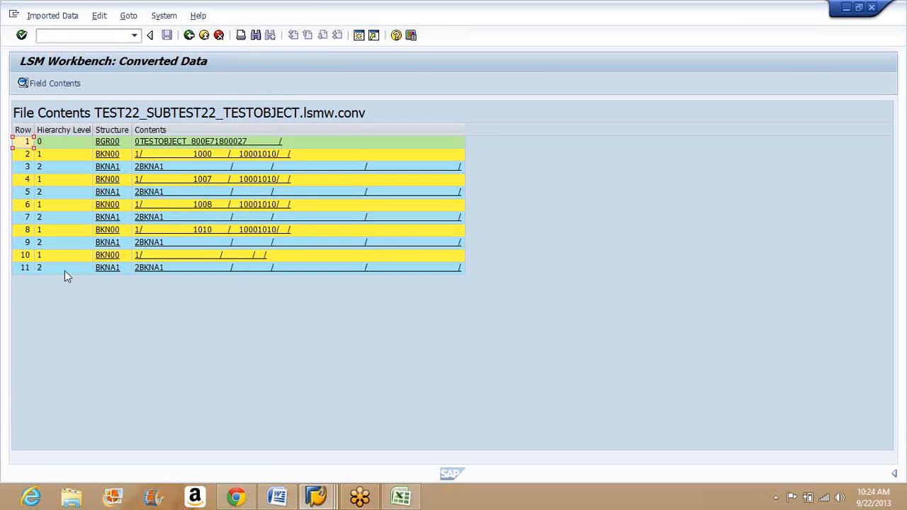
{"action": "left_click", "coordinate": [31, 155]}
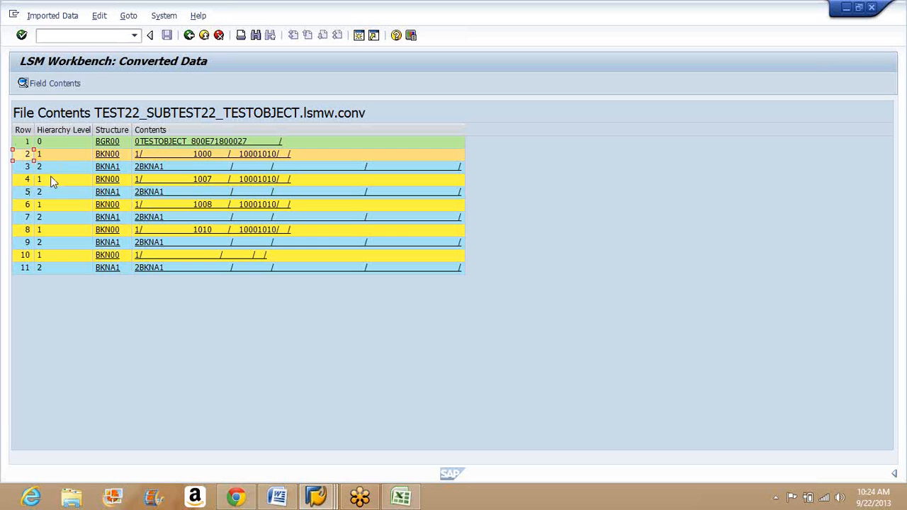
{"action": "left_click", "coordinate": [25, 83]}
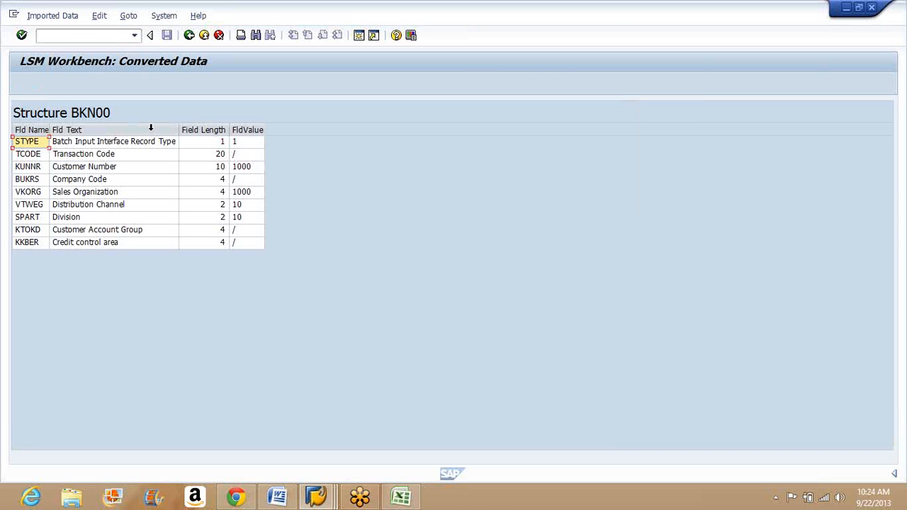
Step: Examine the first BKN00 record's customer number, company code, sales organization, distribution channel and division values, and return to the converted file contents
{"action": "left_click", "coordinate": [239, 156]}
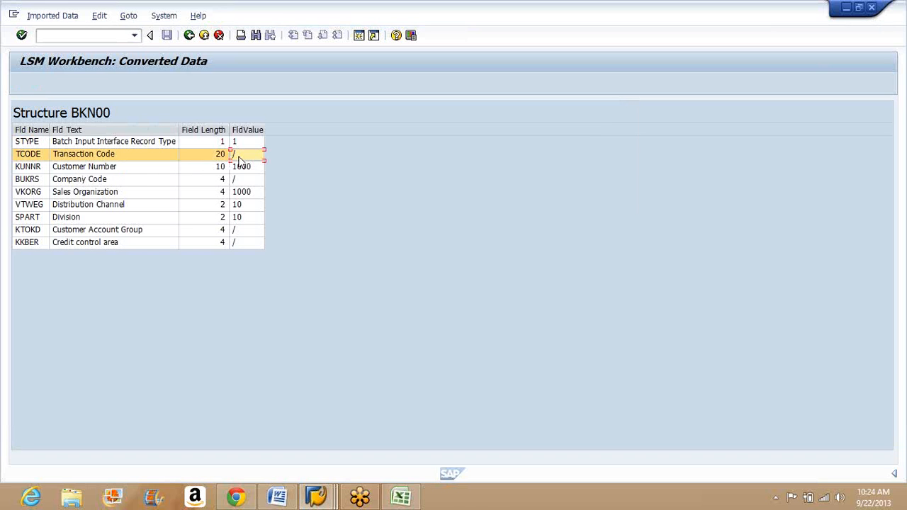
{"action": "key", "text": "Left"}
{"action": "key", "text": "Left"}
{"action": "key", "text": "Down"}
{"action": "key", "text": "Down"}
{"action": "key", "text": "Down"}
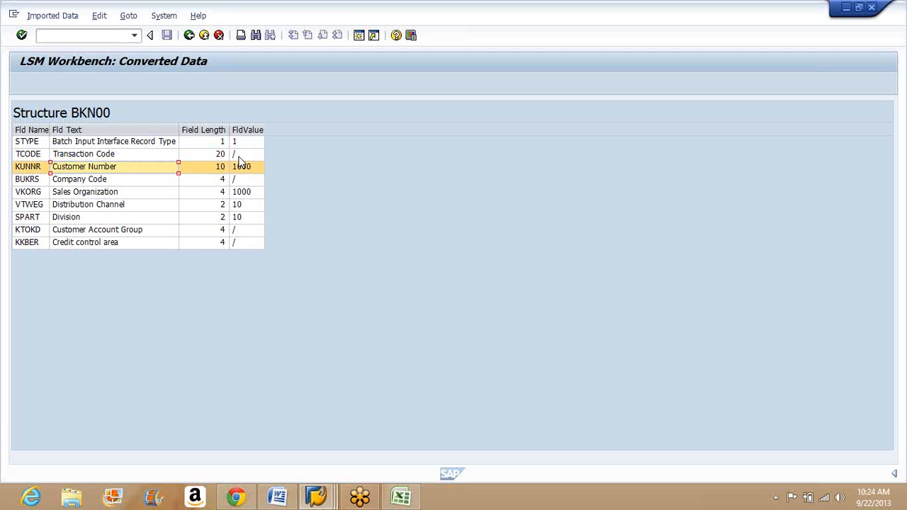
{"action": "key", "text": "Down"}
{"action": "key", "text": "Down"}
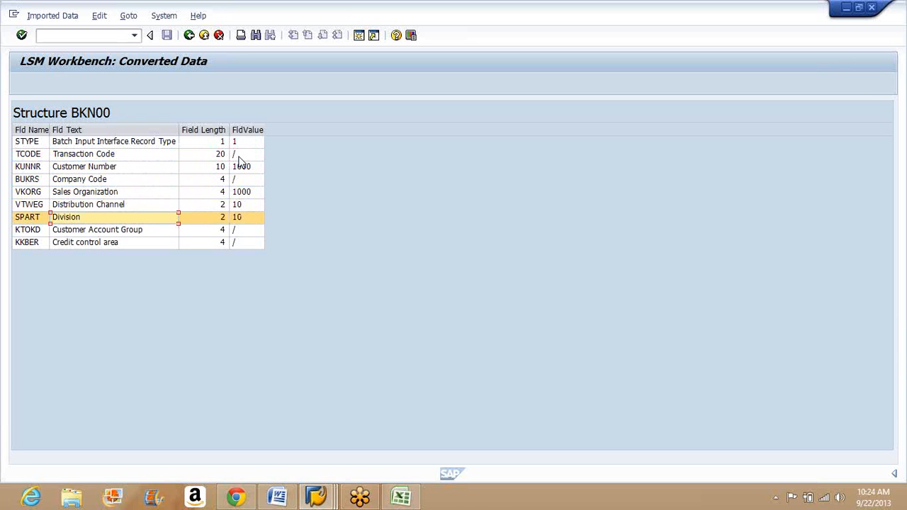
{"action": "key", "text": "Down"}
{"action": "key", "text": "Down"}
{"action": "key", "text": "Up"}
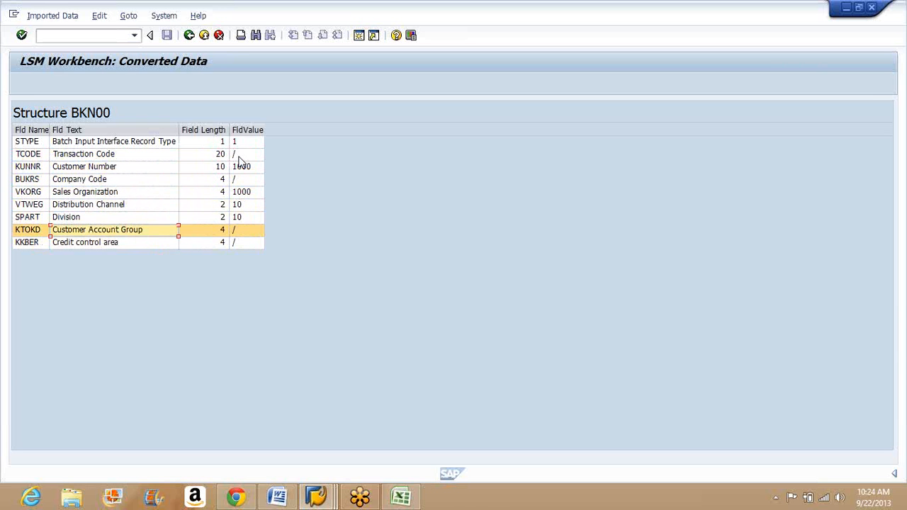
{"action": "key", "text": "Up"}
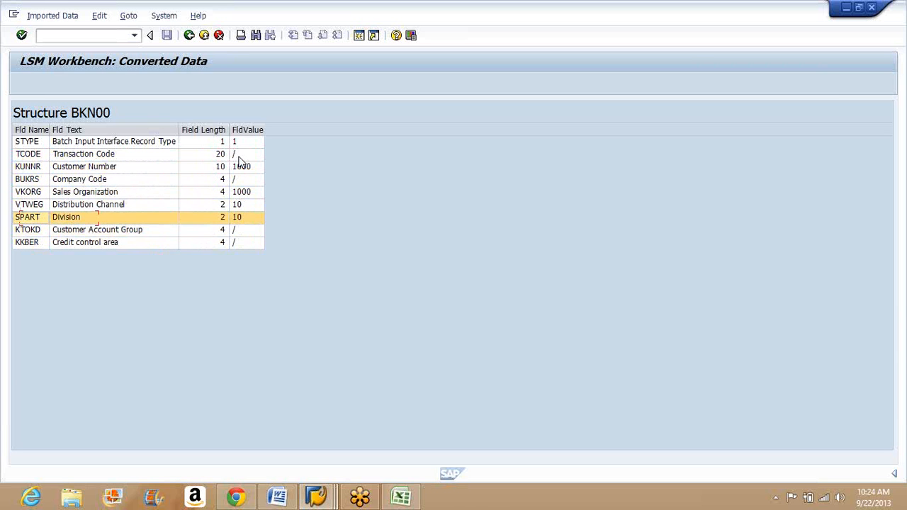
{"action": "key", "text": "Right"}
{"action": "key", "text": "Right"}
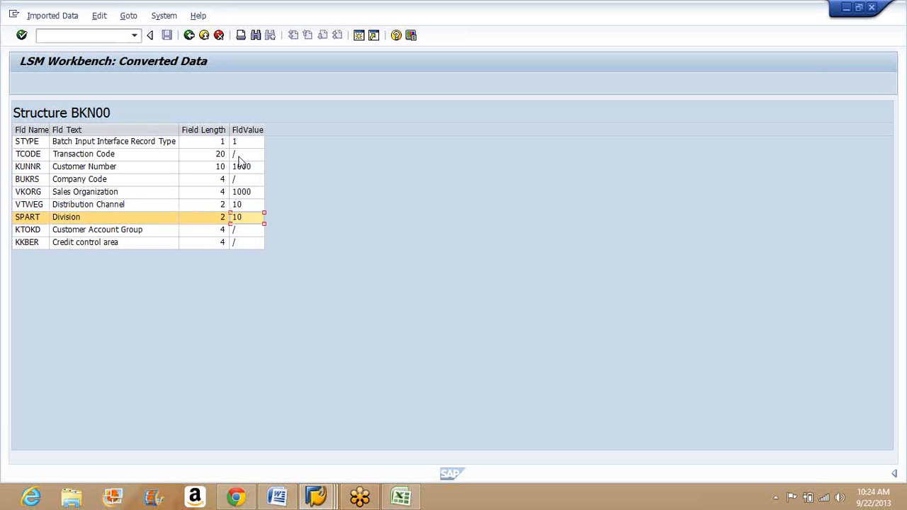
{"action": "key", "text": "Up"}
{"action": "key", "text": "Left"}
{"action": "key", "text": "Up"}
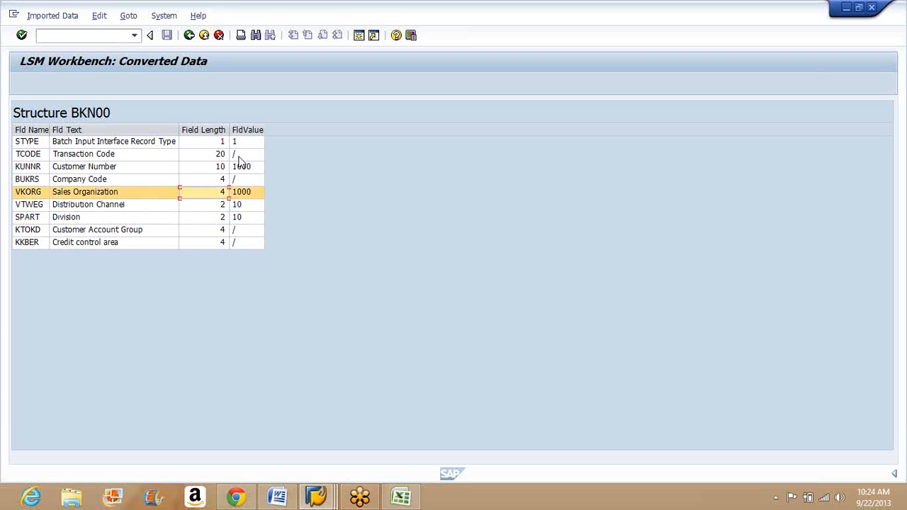
{"action": "key", "text": "Right"}
{"action": "key", "text": "Left"}
{"action": "key", "text": "Left"}
{"action": "key", "text": "Left"}
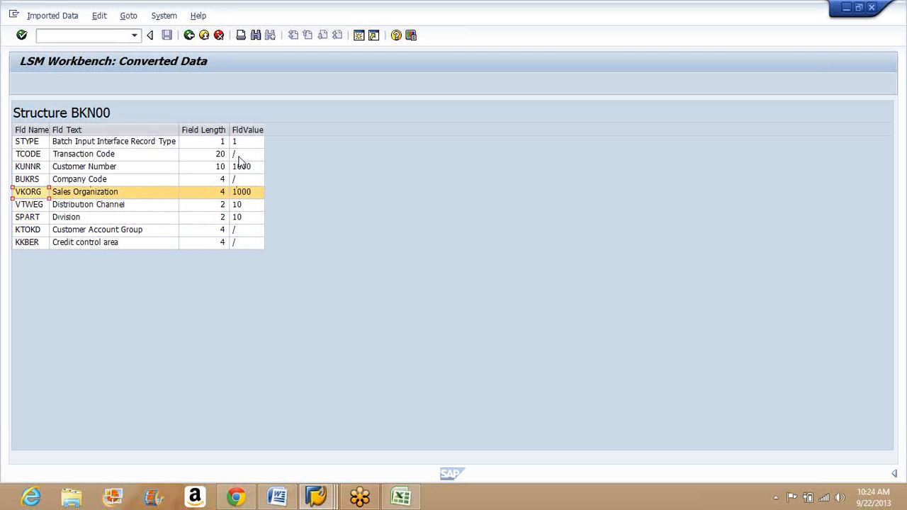
{"action": "key", "text": "Up"}
{"action": "key", "text": "Up"}
{"action": "key", "text": "Up"}
{"action": "key", "text": "Up"}
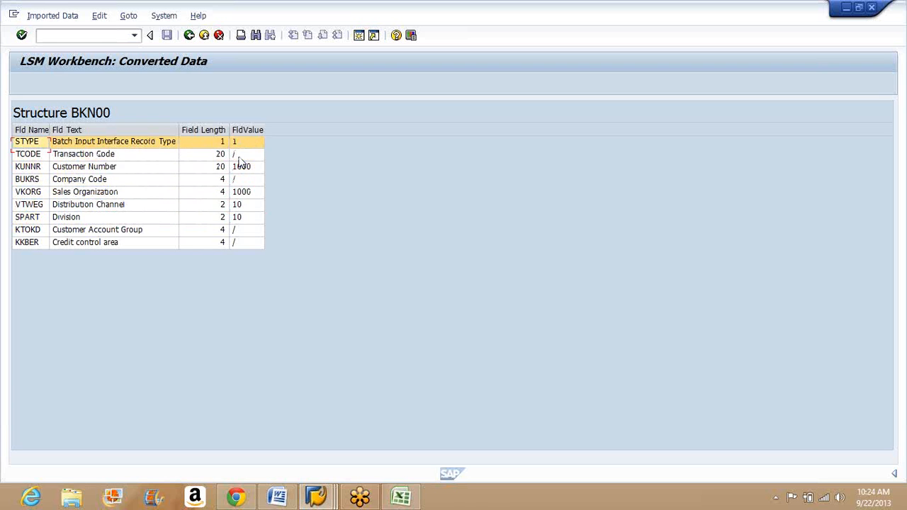
{"action": "key", "text": "Down"}
{"action": "key", "text": "Down"}
{"action": "key", "text": "Down"}
{"action": "key", "text": "Up"}
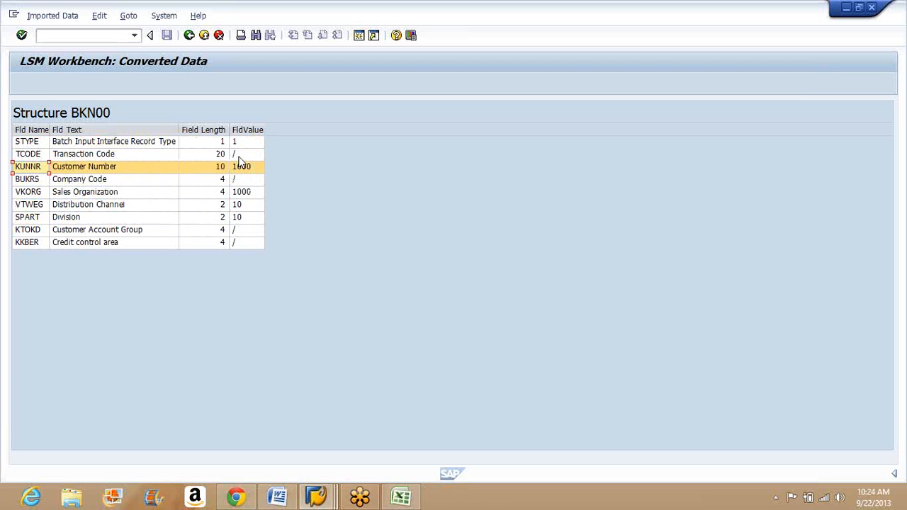
{"action": "key", "text": "Down"}
{"action": "key", "text": "Down"}
{"action": "key", "text": "Down"}
{"action": "key", "text": "Down"}
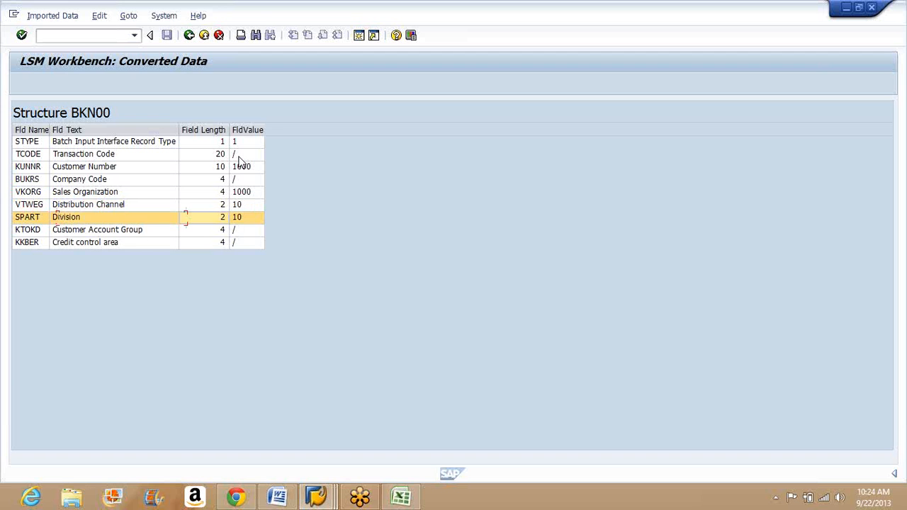
{"action": "key", "text": "Up"}
{"action": "key", "text": "Up"}
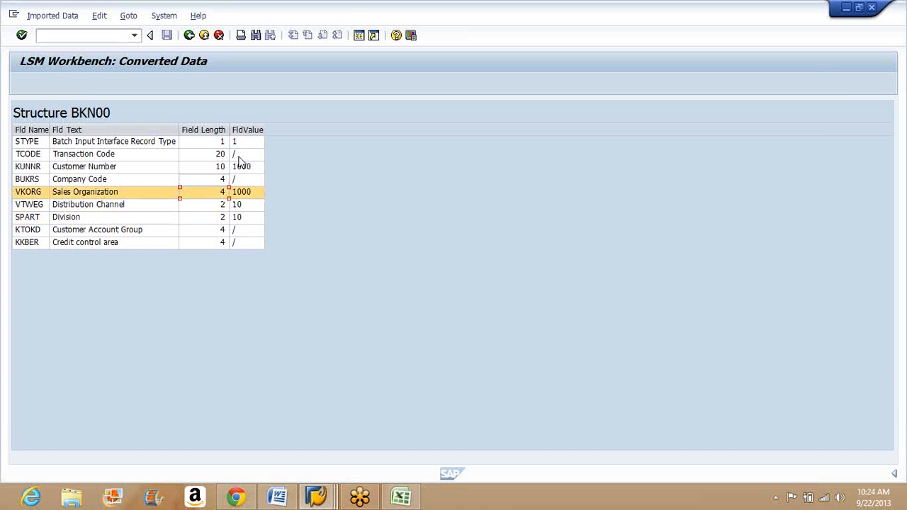
{"action": "key", "text": "Up"}
{"action": "key", "text": "Up"}
{"action": "key", "text": "Down"}
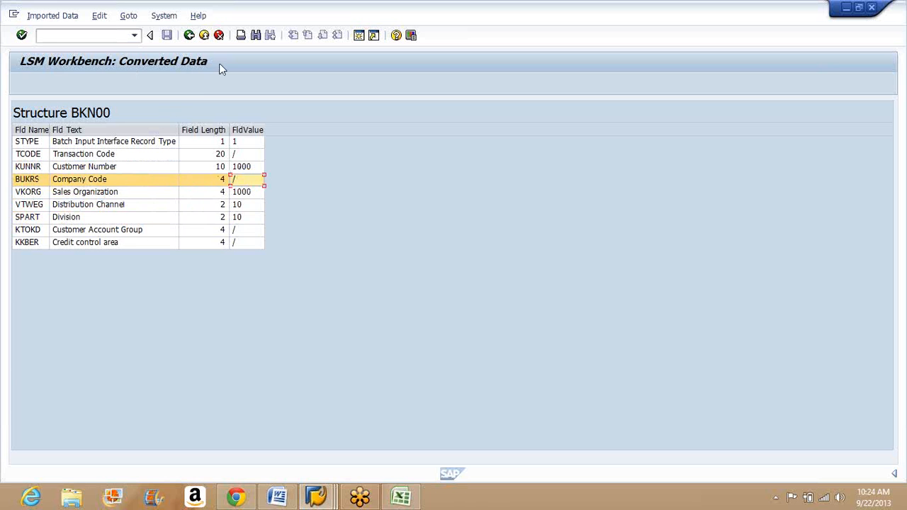
{"action": "left_click", "coordinate": [189, 35]}
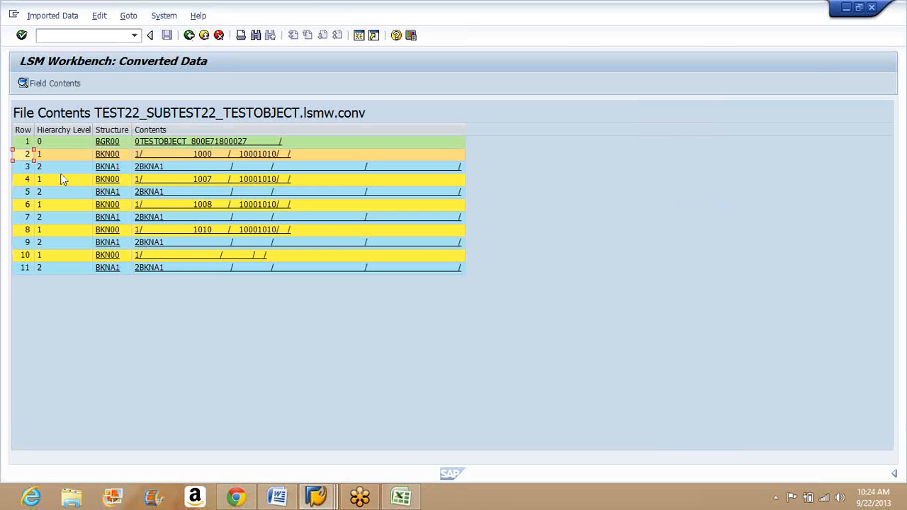
Step: Compare the field values of the BKN00 record in row 4 with row 3 of XD02.xlsx in Excel, and return to SAP's converted file contents
{"action": "left_click", "coordinate": [39, 179]}
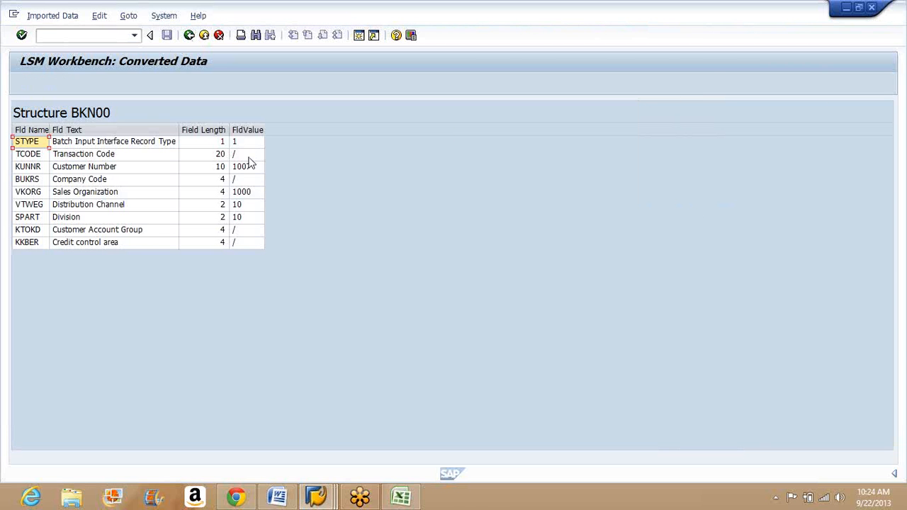
{"action": "left_click", "coordinate": [247, 155]}
{"action": "left_click", "coordinate": [249, 168]}
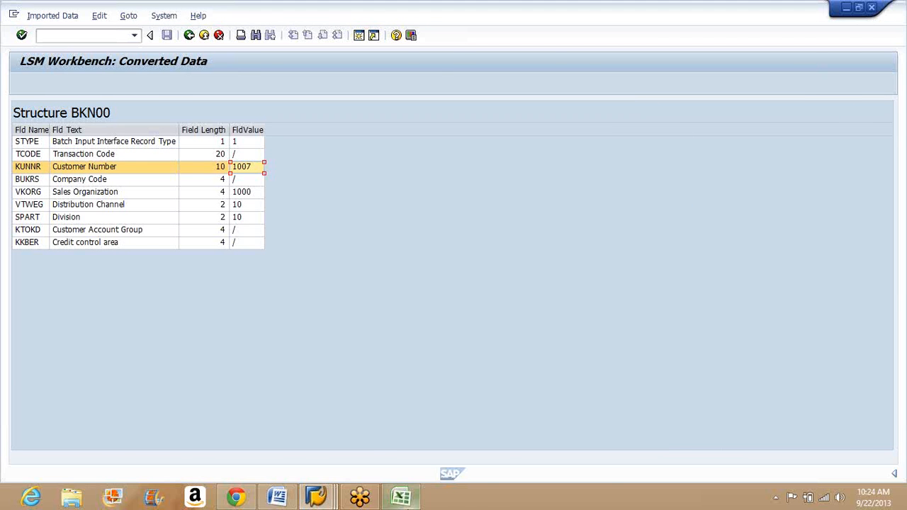
{"action": "left_click", "coordinate": [405, 501]}
{"action": "left_click", "coordinate": [54, 160]}
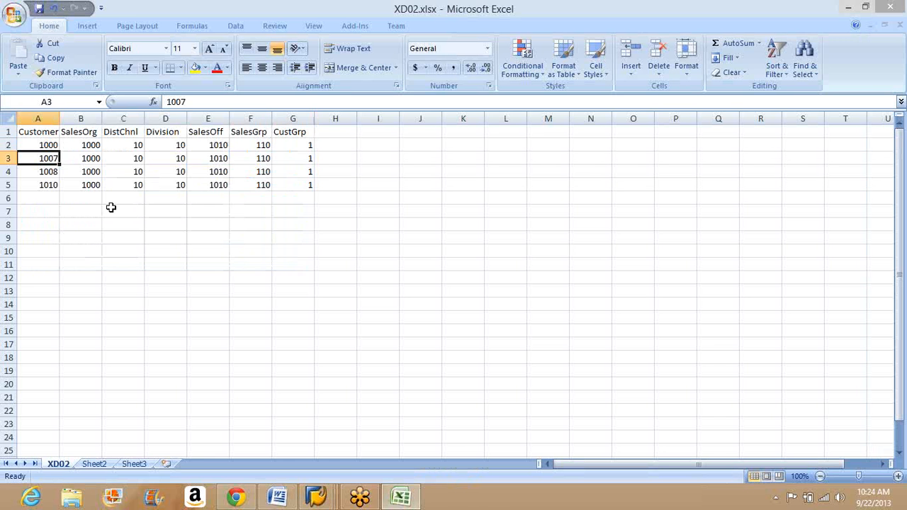
{"action": "left_click", "coordinate": [401, 497]}
{"action": "left_click", "coordinate": [237, 194]}
{"action": "left_click", "coordinate": [241, 217]}
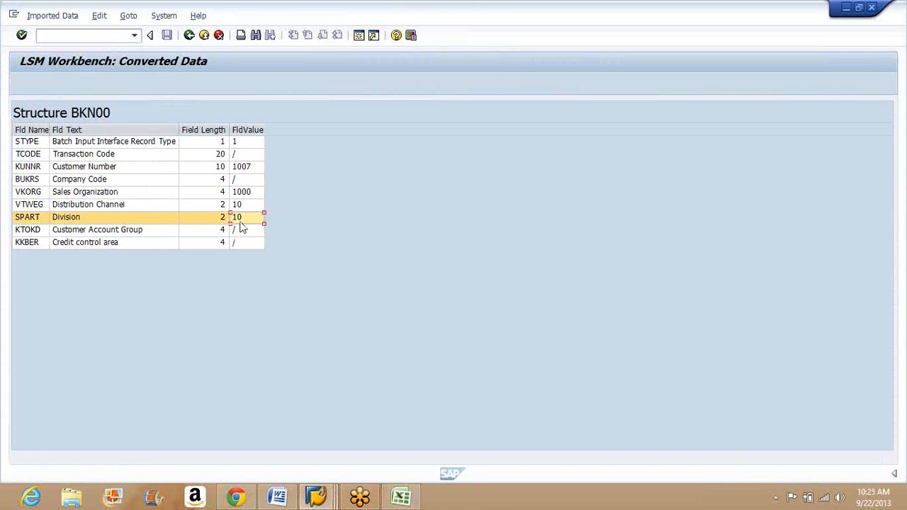
{"action": "left_click", "coordinate": [189, 35]}
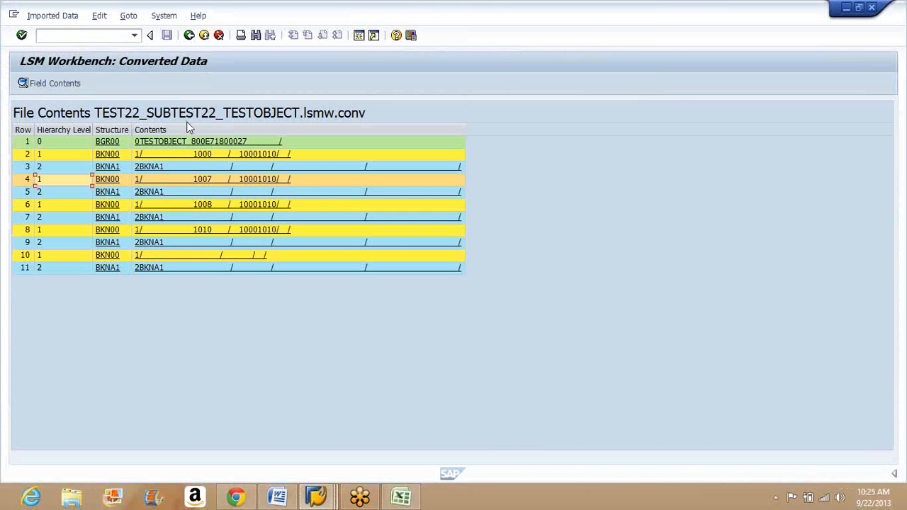
Step: Return to the process step list and execute the Create Batch Input Session step
{"action": "left_click", "coordinate": [188, 36]}
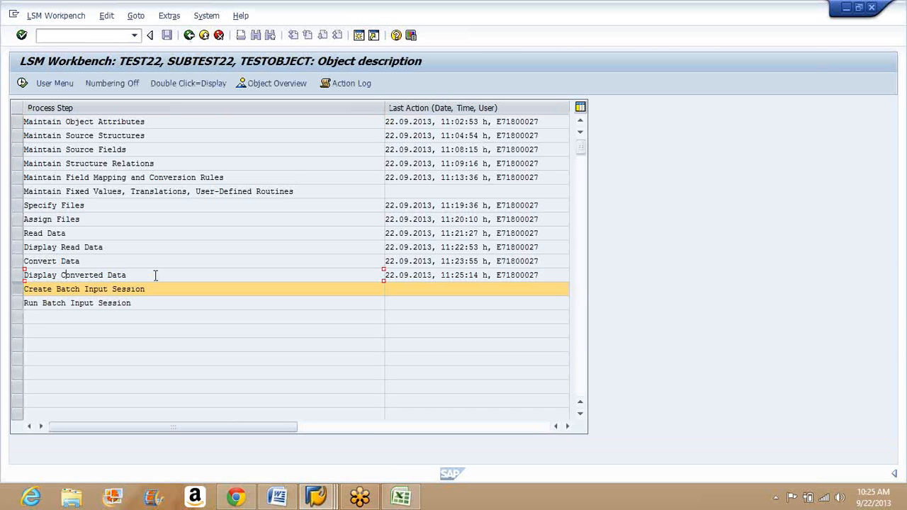
{"action": "left_click_drag", "start_coordinate": [128, 275], "coordinate": [25, 276]}
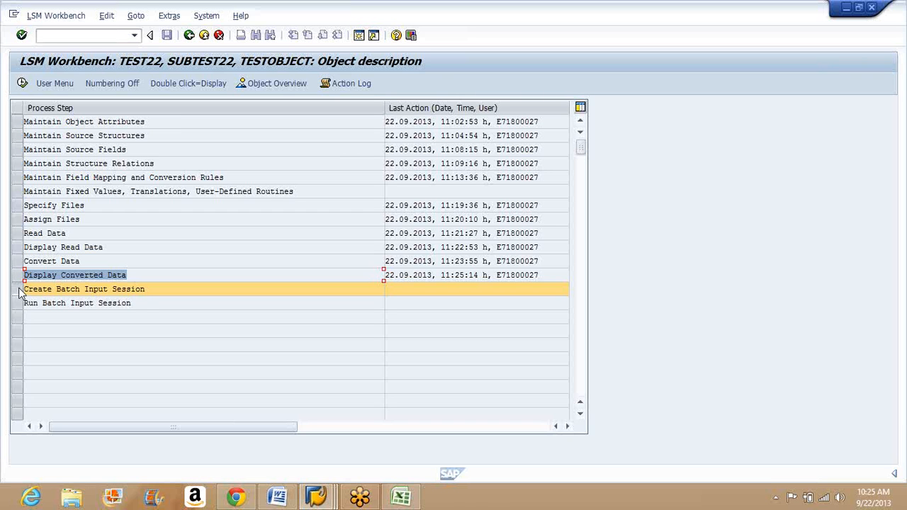
{"action": "left_click", "coordinate": [20, 292]}
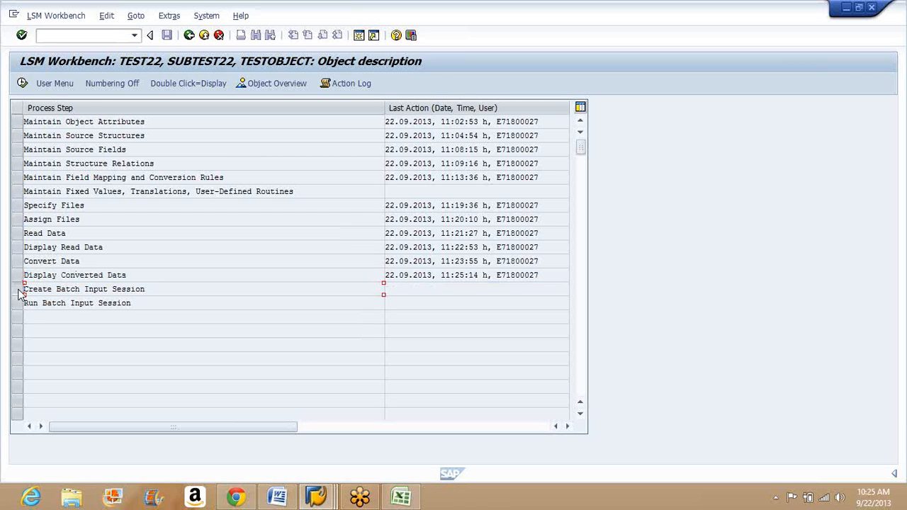
{"action": "left_click", "coordinate": [22, 83]}
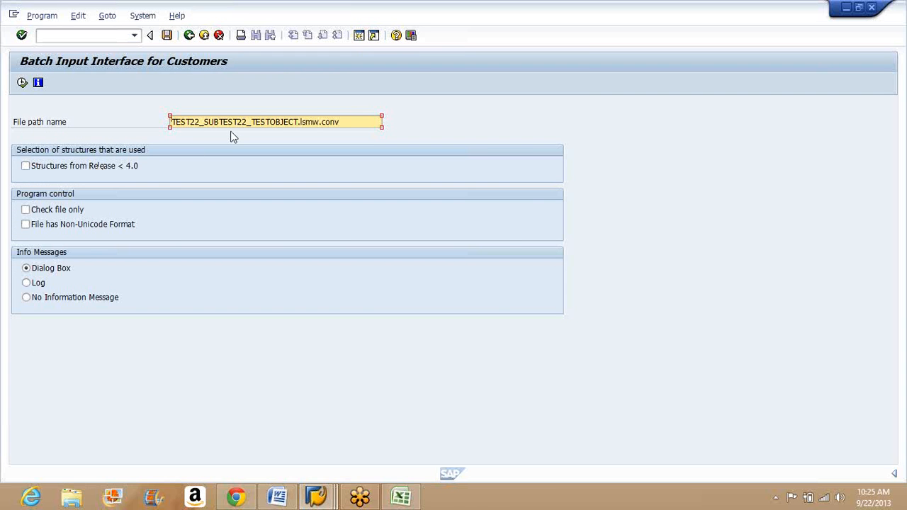
{"action": "left_click", "coordinate": [267, 122]}
{"action": "left_click", "coordinate": [350, 122]}
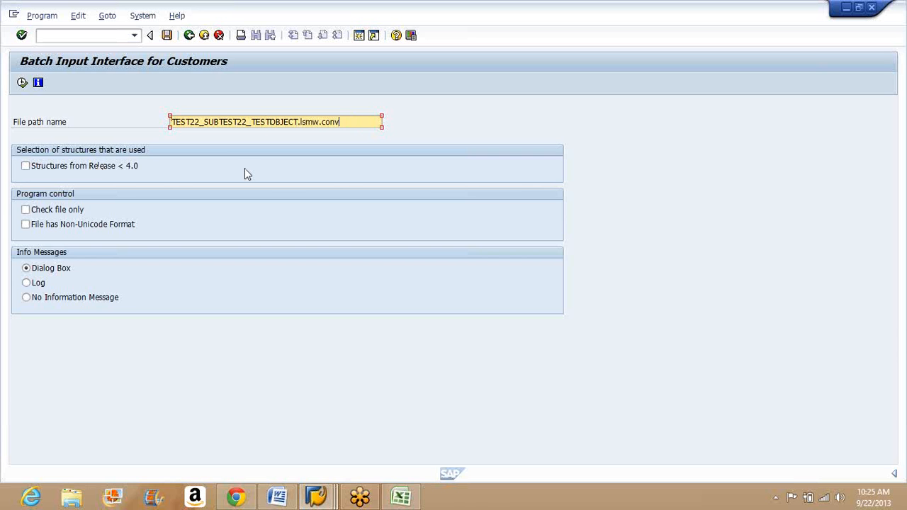
{"action": "left_click", "coordinate": [168, 36]}
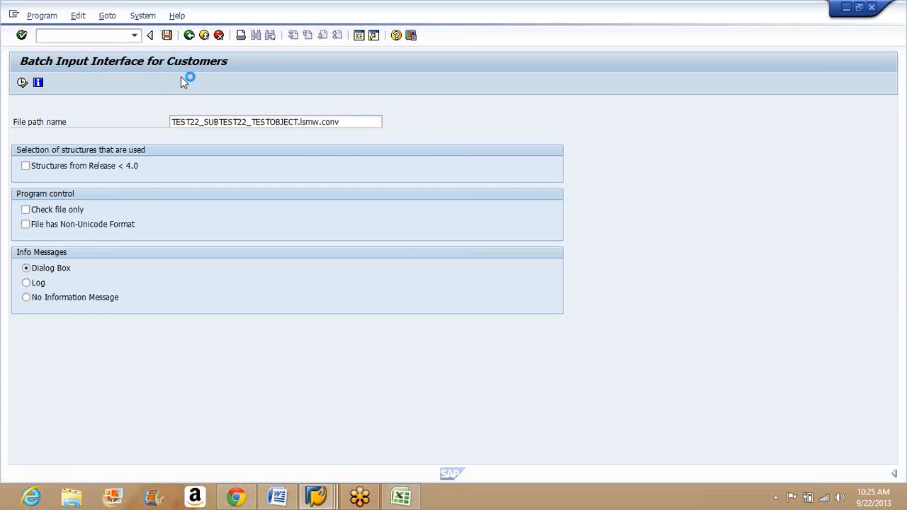
{"action": "key", "text": "F3"}
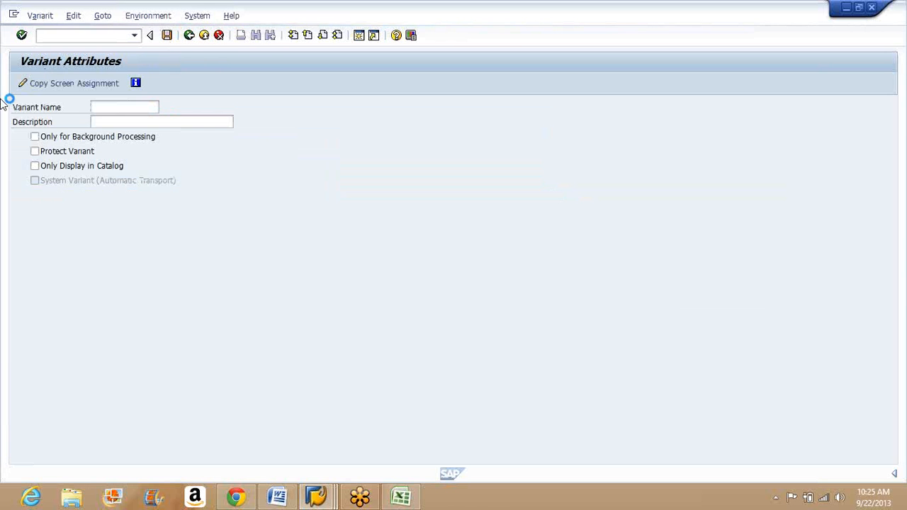
Step: Run the customer batch input program on TEST22_SUBTEST22_TESTOBJECT.lsmw.conv and acknowledge the session and header record messages
{"action": "left_click", "coordinate": [22, 85]}
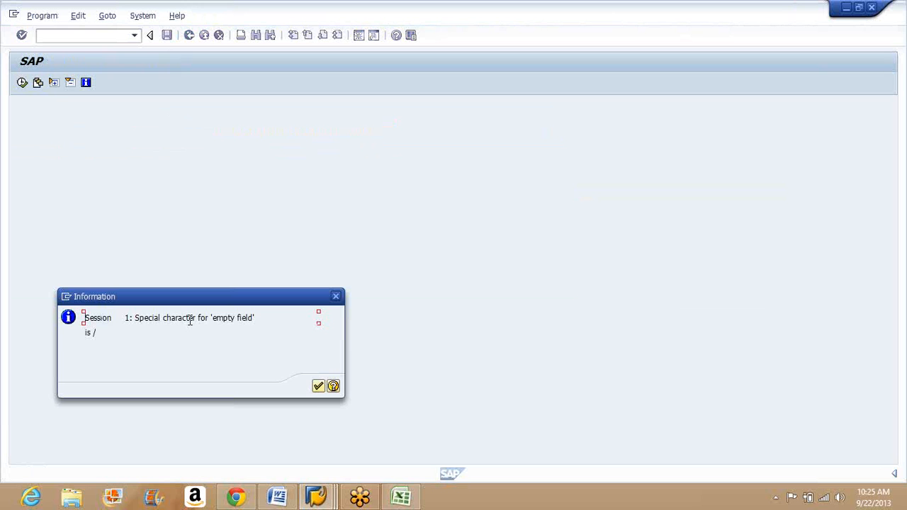
{"action": "left_click", "coordinate": [318, 386]}
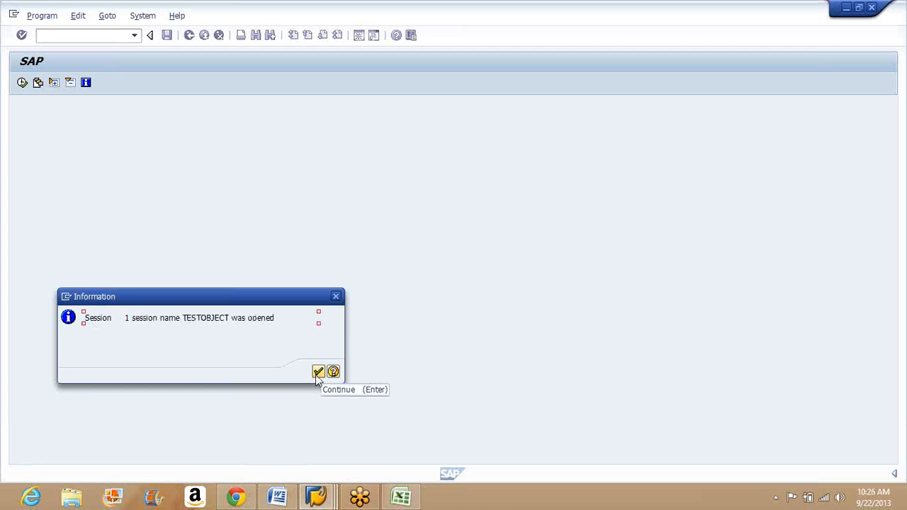
{"action": "left_click", "coordinate": [317, 375]}
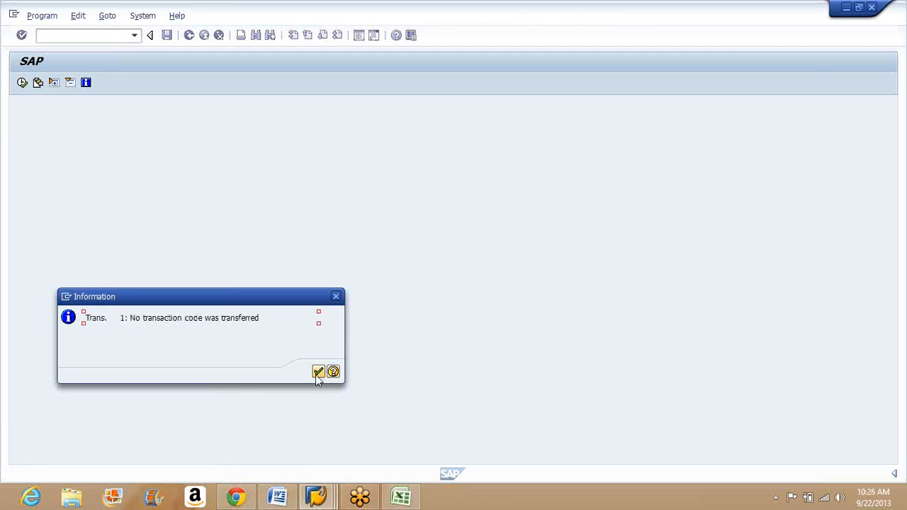
{"action": "left_click", "coordinate": [317, 377]}
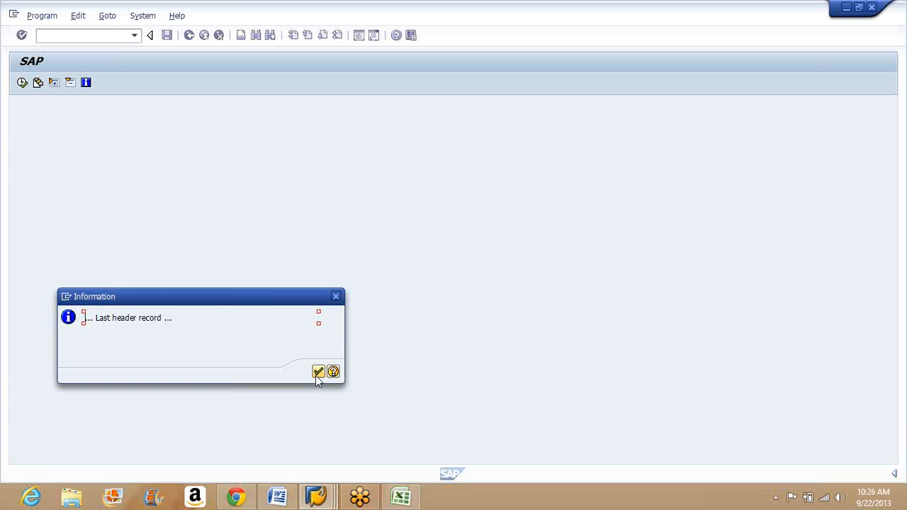
{"action": "left_click", "coordinate": [317, 375]}
{"action": "left_click", "coordinate": [318, 376]}
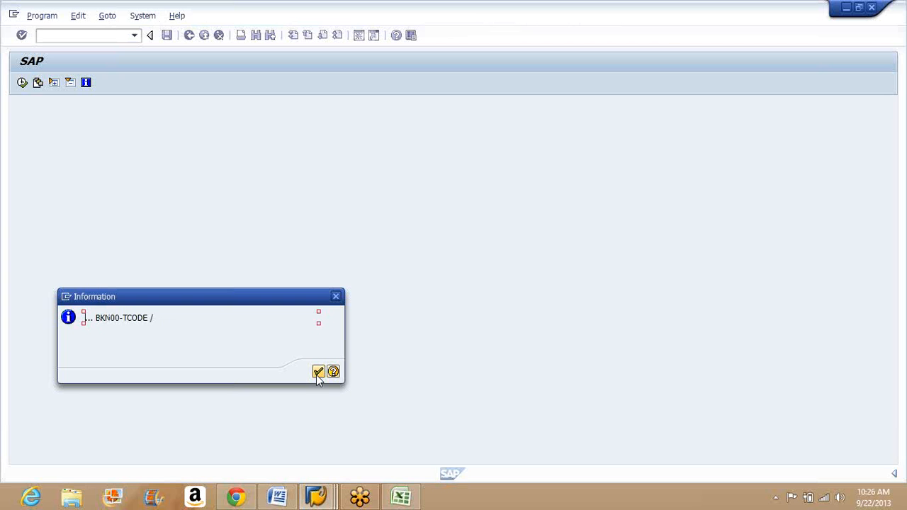
Step: Review and acknowledge the BKN00 field messages one by one, including TCODE, SPART and KTOKD, until the program's selection screen returns
{"action": "left_click", "coordinate": [317, 375]}
{"action": "left_click_drag", "start_coordinate": [96, 318], "coordinate": [151, 319]}
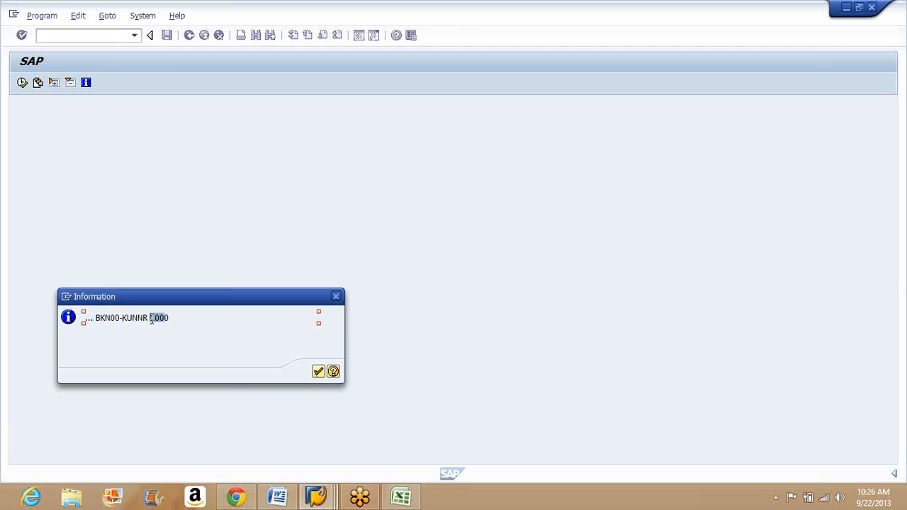
{"action": "left_click", "coordinate": [319, 378]}
{"action": "left_click", "coordinate": [318, 373]}
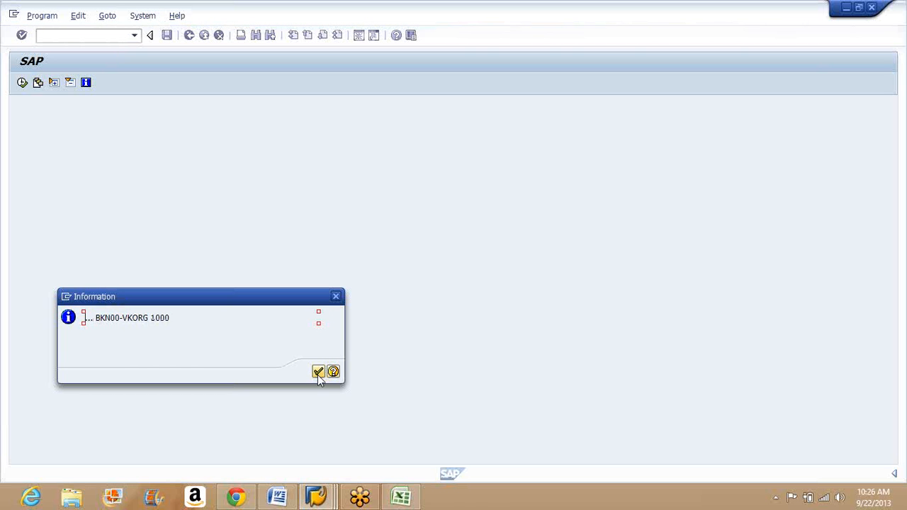
{"action": "left_click", "coordinate": [319, 373]}
{"action": "left_click", "coordinate": [318, 373]}
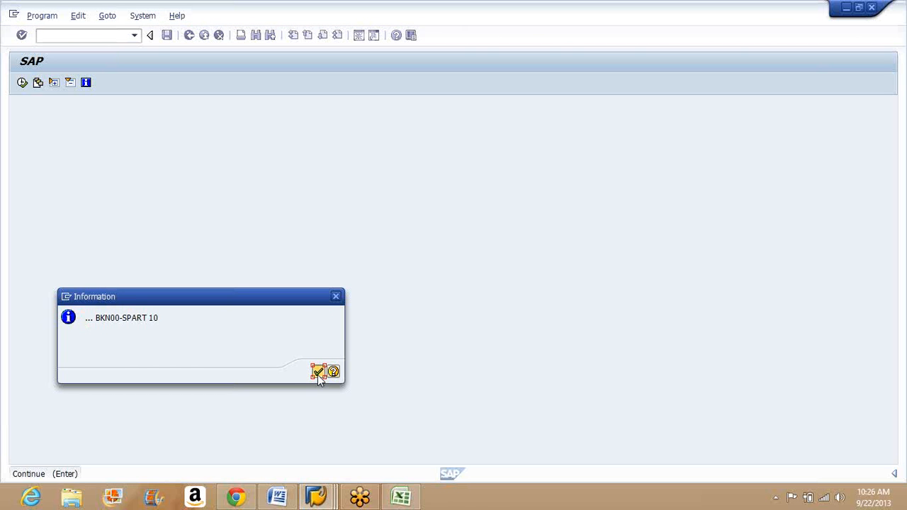
{"action": "left_click", "coordinate": [318, 374]}
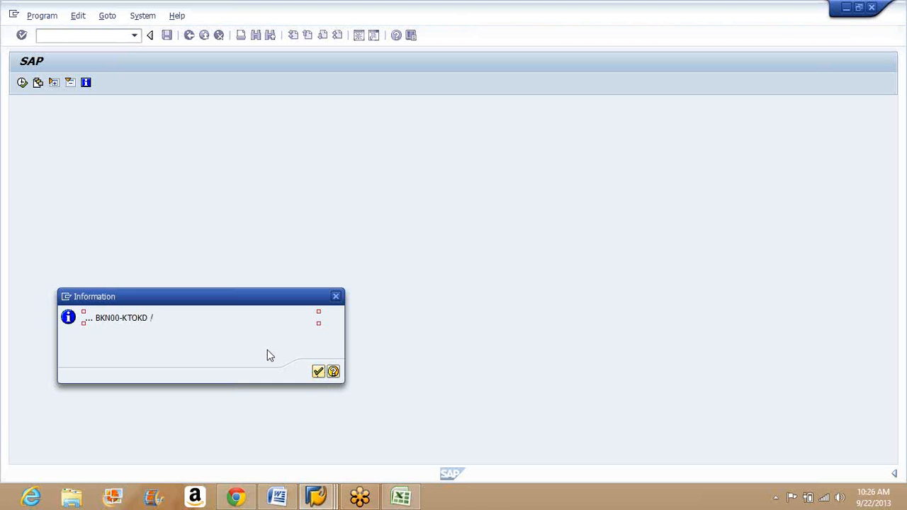
{"action": "left_click", "coordinate": [318, 374]}
{"action": "left_click", "coordinate": [318, 373]}
{"action": "left_click", "coordinate": [318, 374]}
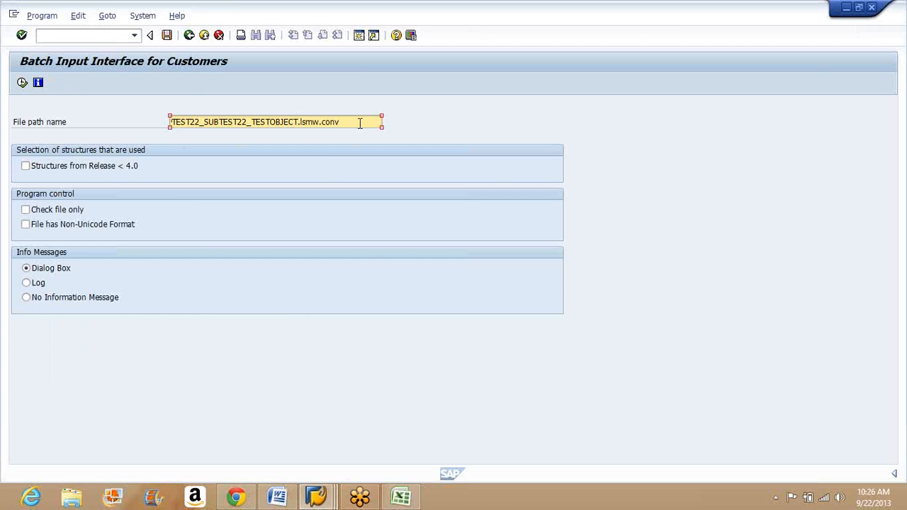
Step: Switch to XD02.xlsx in Excel, examine the row 2 values from customer to customer group, and return to the batch input interface in SAP
{"action": "left_click_drag", "start_coordinate": [360, 123], "coordinate": [169, 111]}
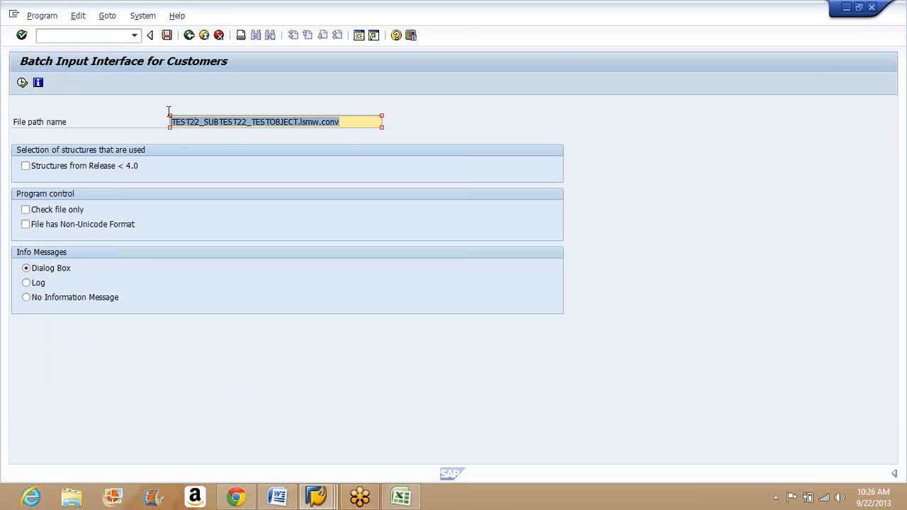
{"action": "left_click", "coordinate": [401, 497]}
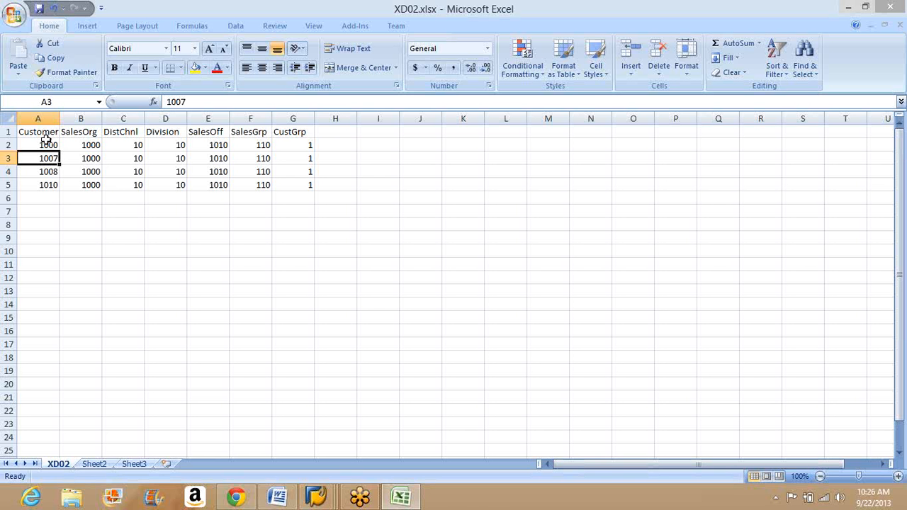
{"action": "left_click", "coordinate": [44, 145]}
{"action": "left_click_drag", "start_coordinate": [106, 165], "coordinate": [262, 146]}
{"action": "left_click", "coordinate": [335, 147]}
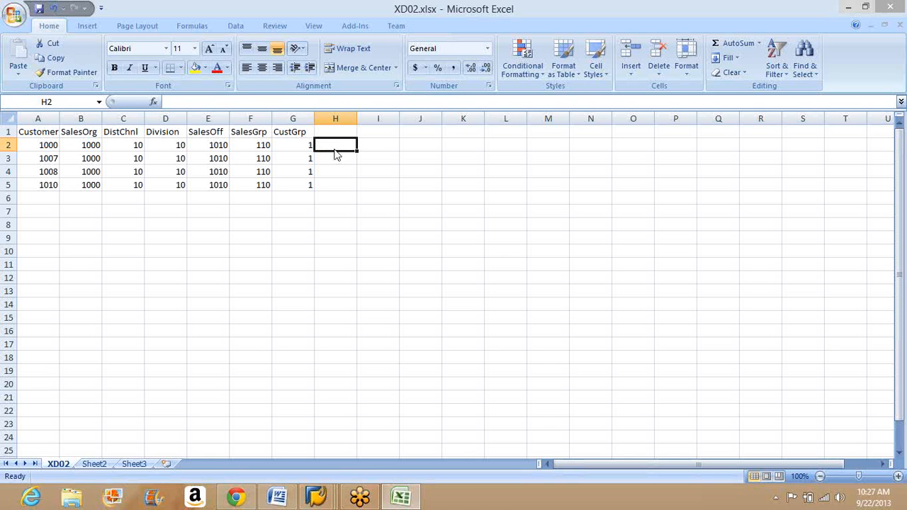
{"action": "key", "text": "alt+Tab"}
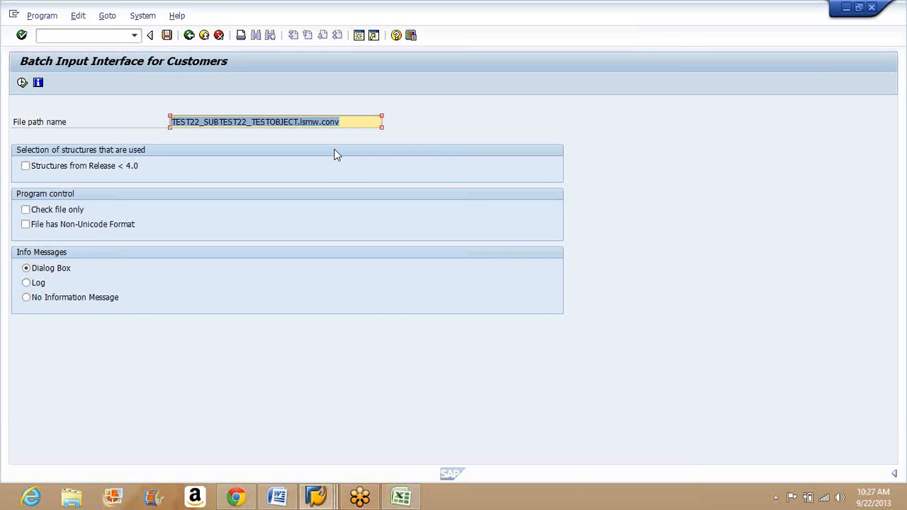
Step: Return to the process step list, execute Run Batch Input Session and try to process the TESTOBJECT session
{"action": "left_click", "coordinate": [190, 35]}
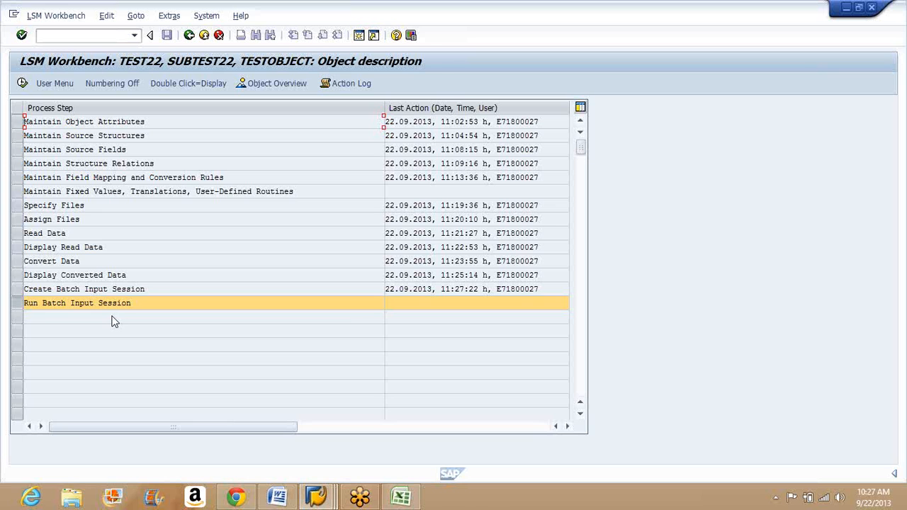
{"action": "left_click", "coordinate": [25, 87]}
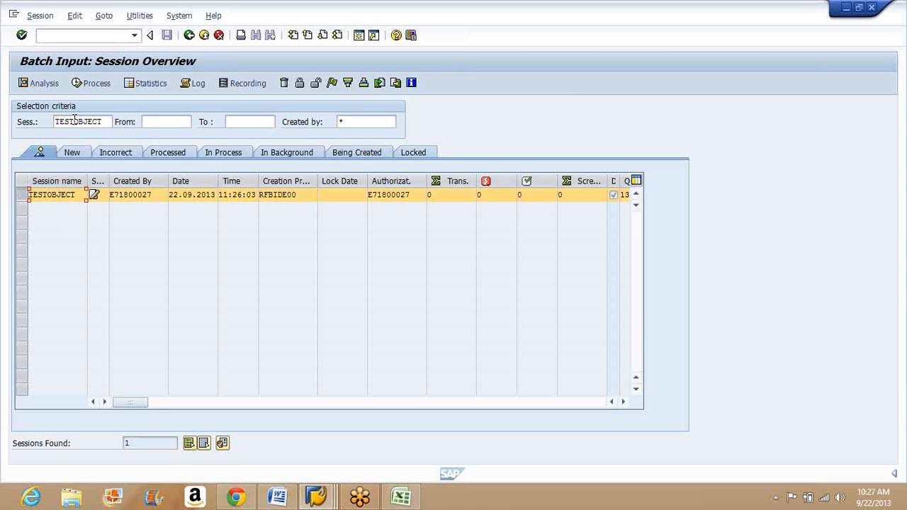
{"action": "left_click", "coordinate": [88, 84]}
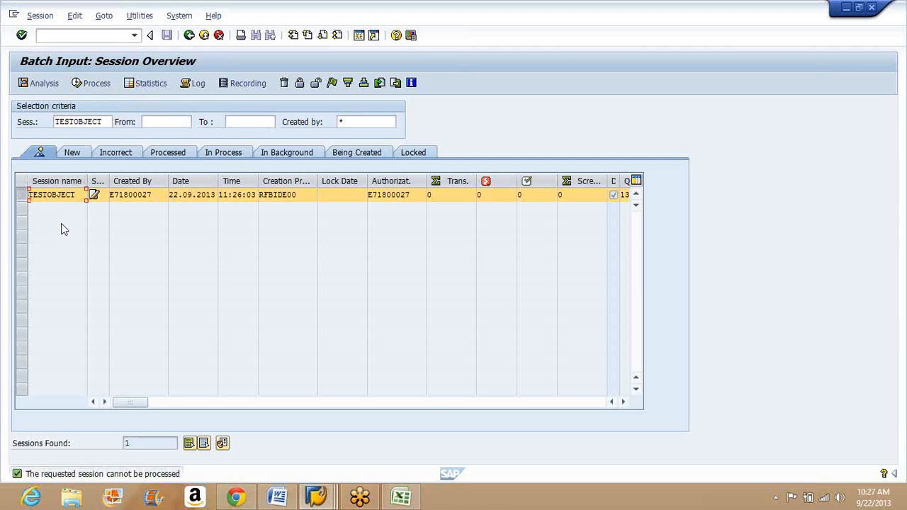
Step: Try to analyze the TESTOBJECT session, reselect it in the session overview and return to the process step list
{"action": "left_click", "coordinate": [45, 87]}
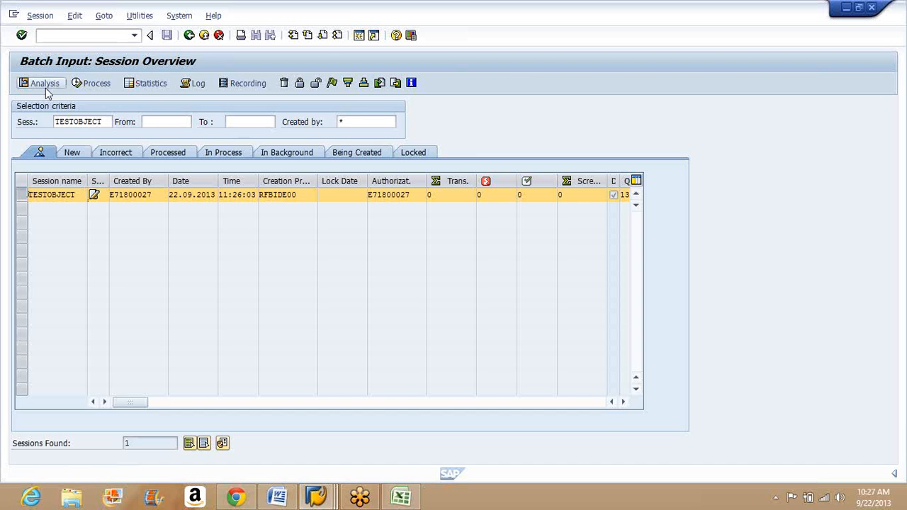
{"action": "key", "text": "F3"}
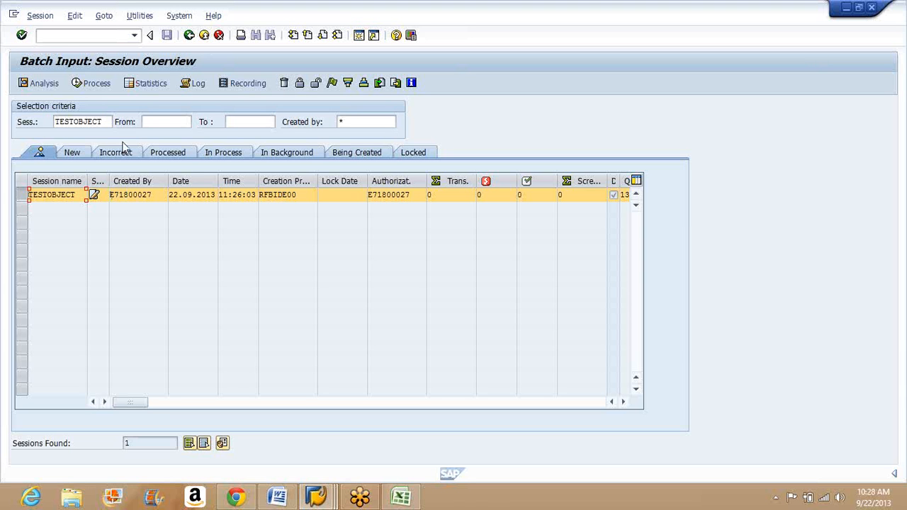
{"action": "left_click", "coordinate": [22, 193]}
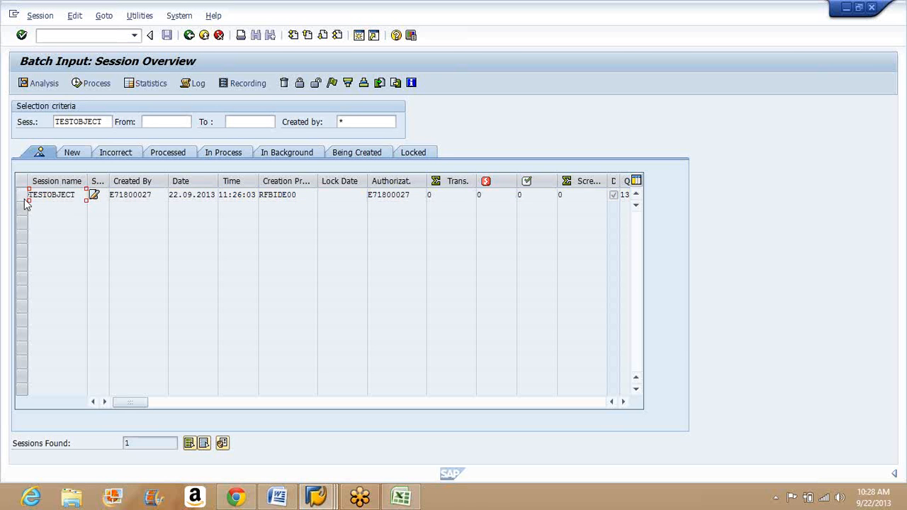
{"action": "left_click", "coordinate": [22, 195]}
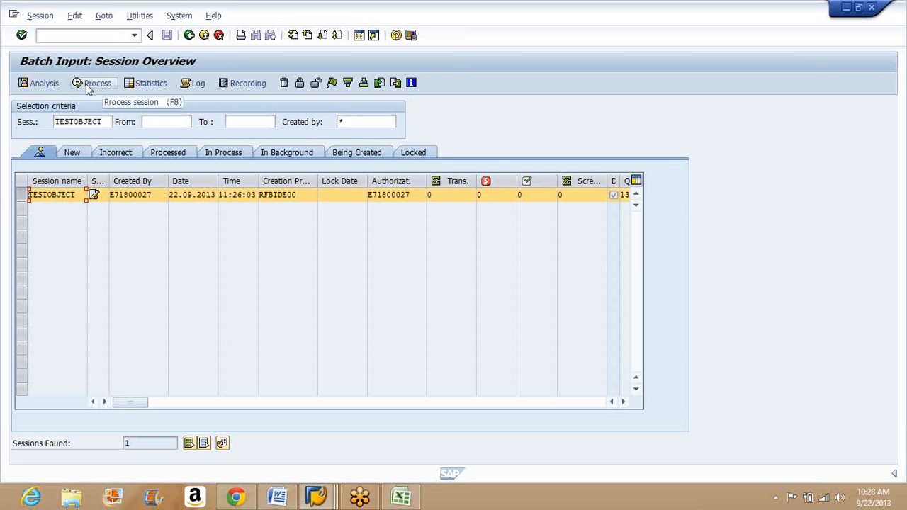
{"action": "left_click", "coordinate": [190, 39]}
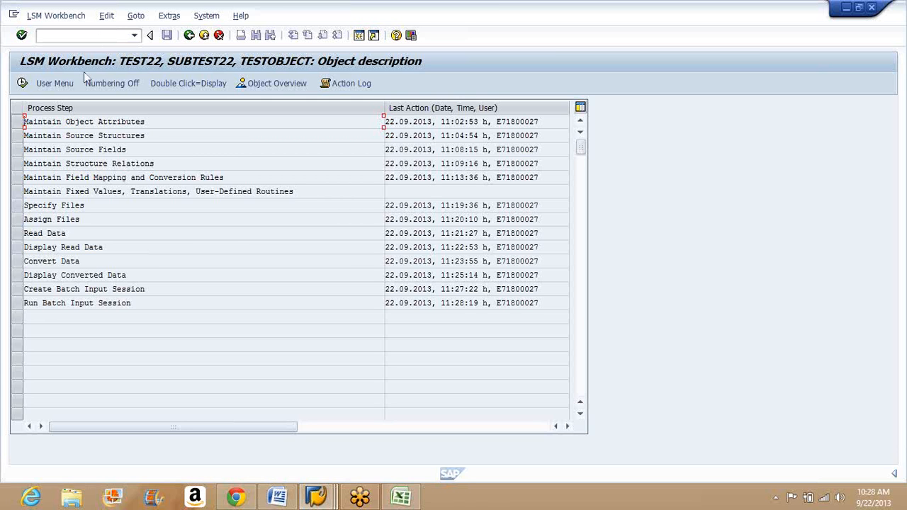
Step: Open Customer Display in a new session, view the general data for the customer number from row 2, and return to the LSM Workbench
{"action": "left_click", "coordinate": [100, 41]}
{"action": "type", "text": "/b"}
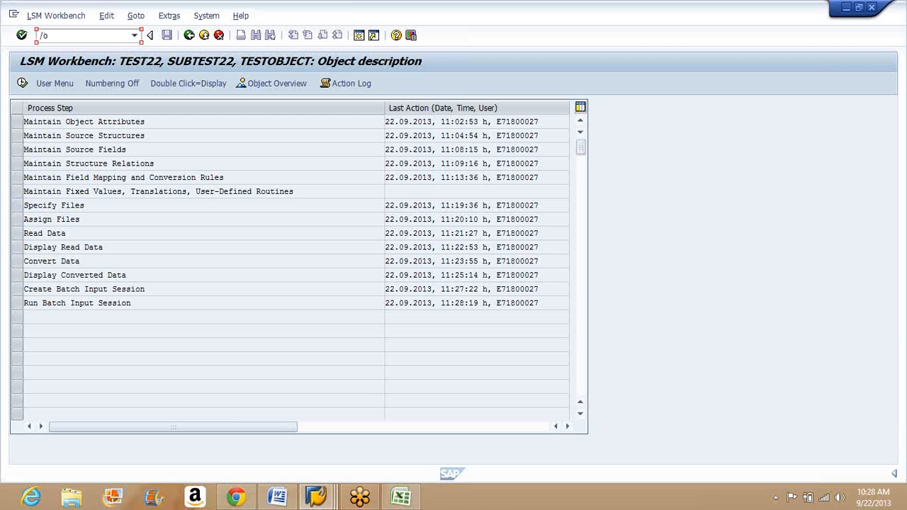
{"action": "type", "text": "xd0"}
{"action": "key", "text": "Return"}
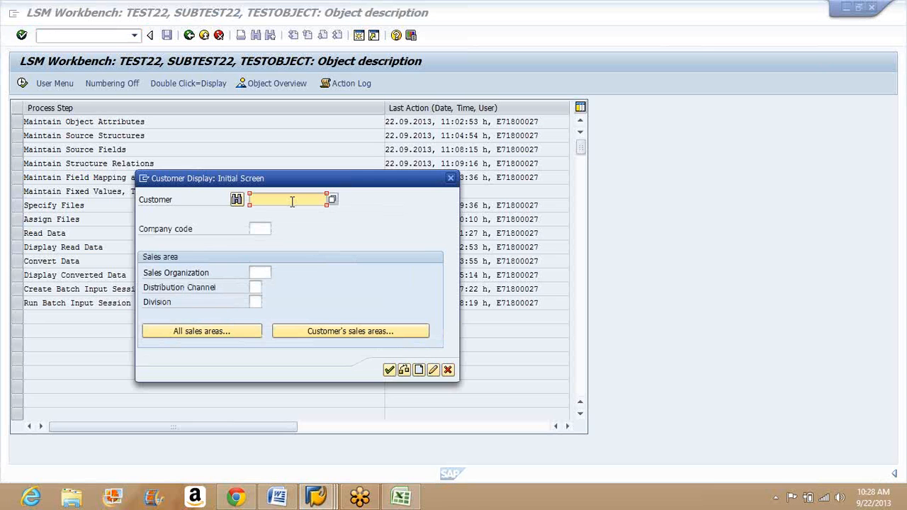
{"action": "type", "text": "1000"}
{"action": "key", "text": "Return"}
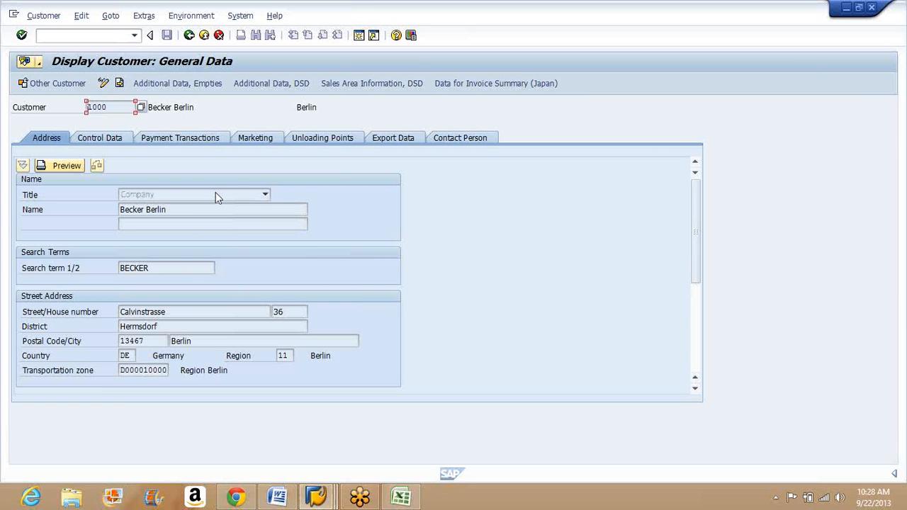
{"action": "left_click", "coordinate": [189, 37]}
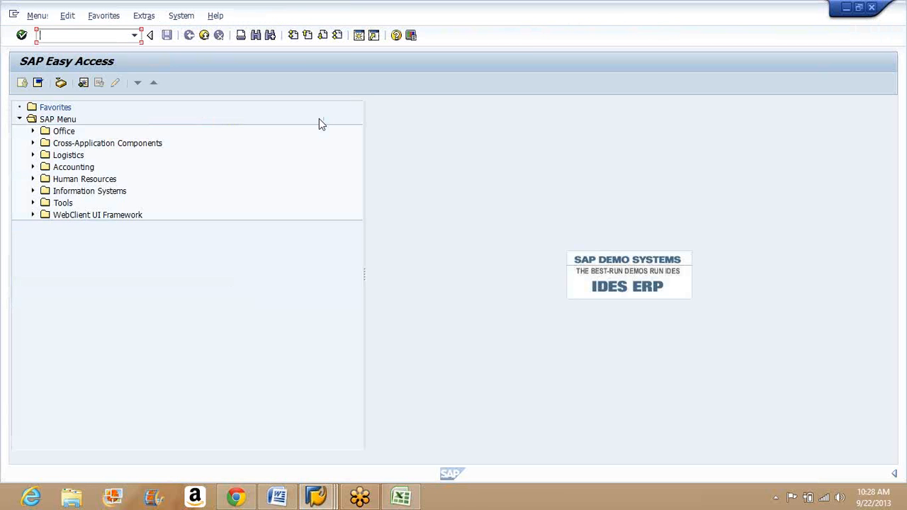
{"action": "key", "text": "alt+Tab"}
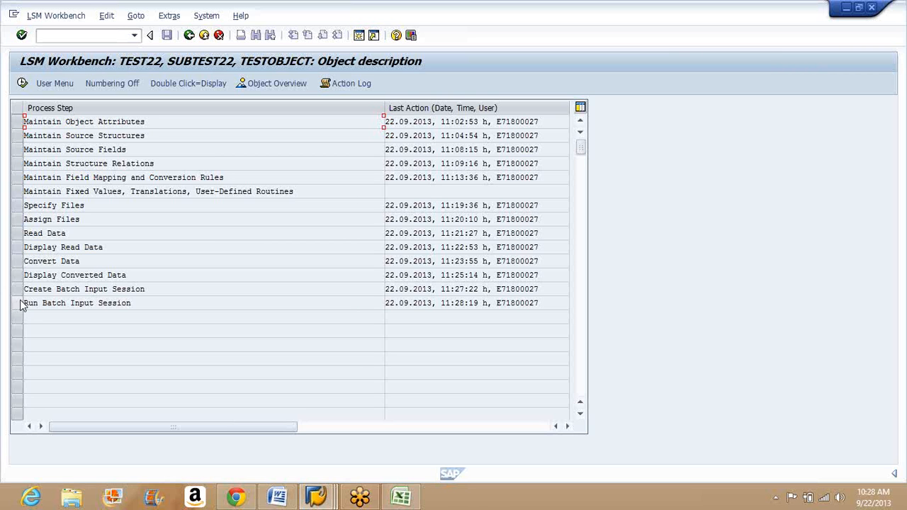
Step: Execute the Create Batch Input Session step again and run the program on TEST22_SUBTEST22_TESTOBJECT.lsmw.conv with dialog box messages
{"action": "left_click", "coordinate": [21, 303]}
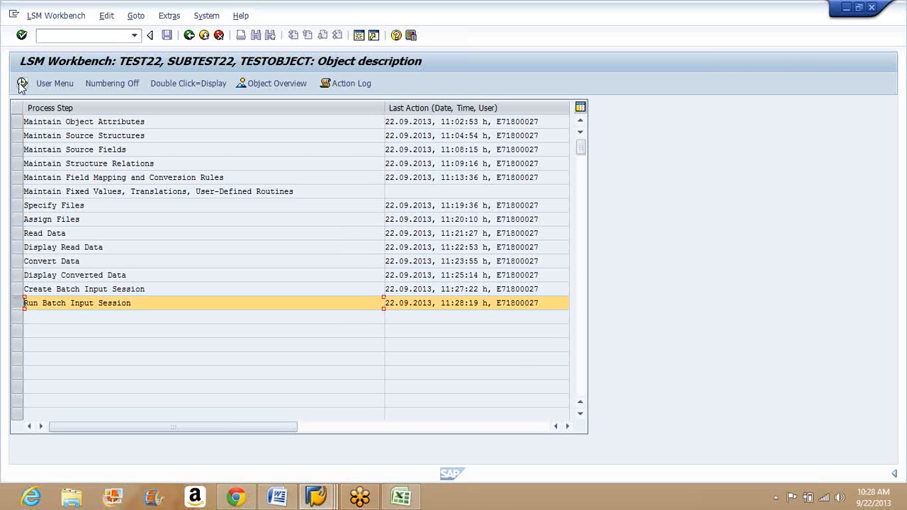
{"action": "left_click", "coordinate": [21, 275]}
{"action": "left_click", "coordinate": [21, 290]}
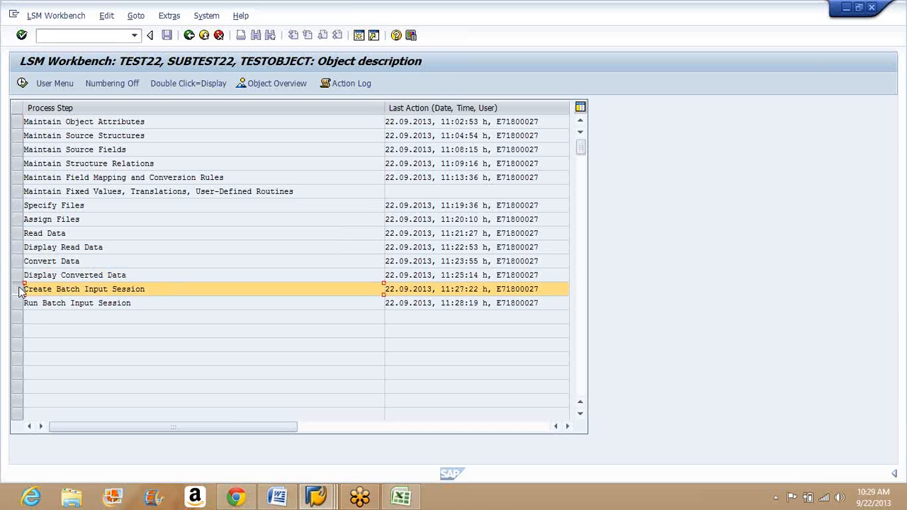
{"action": "left_click", "coordinate": [22, 83]}
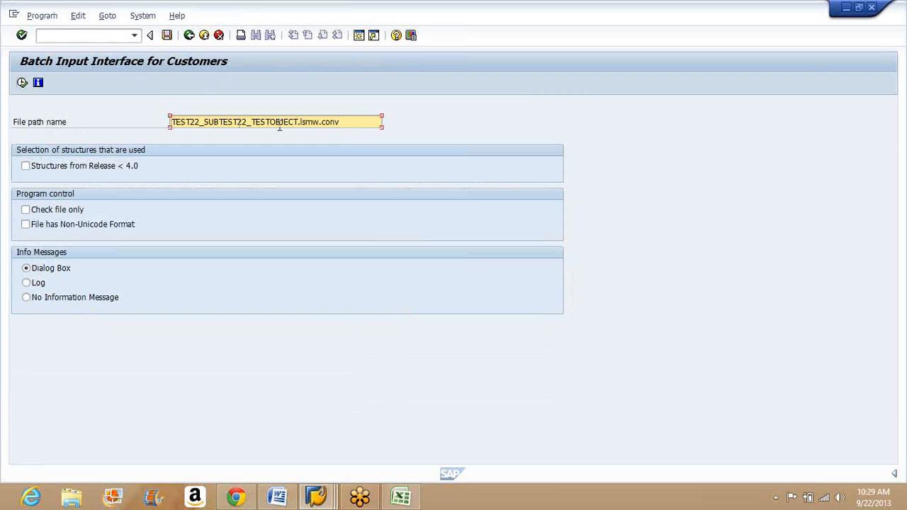
{"action": "left_click", "coordinate": [279, 126]}
{"action": "left_click", "coordinate": [344, 124]}
{"action": "left_click_drag", "start_coordinate": [344, 124], "coordinate": [177, 123]}
{"action": "left_click", "coordinate": [178, 123]}
{"action": "left_click", "coordinate": [22, 83]}
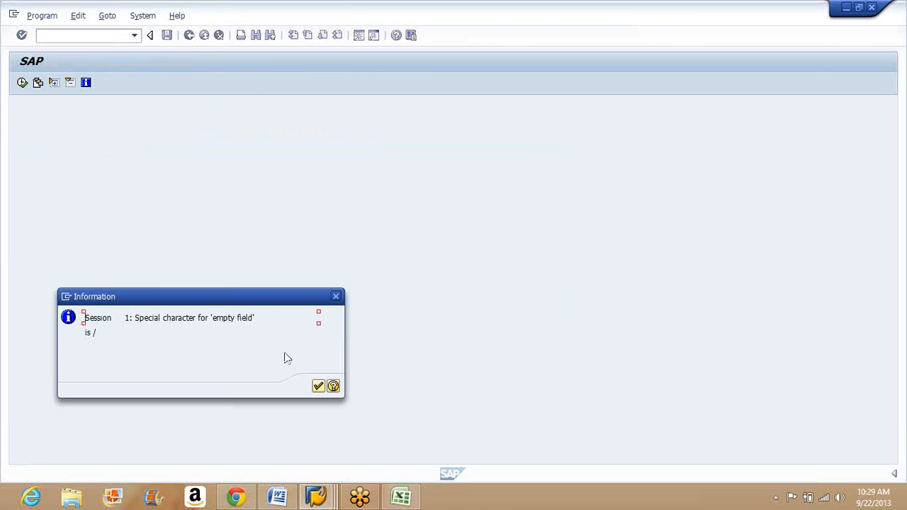
Step: Acknowledge the run's information messages through to the end and return to the process step list
{"action": "left_click", "coordinate": [318, 387]}
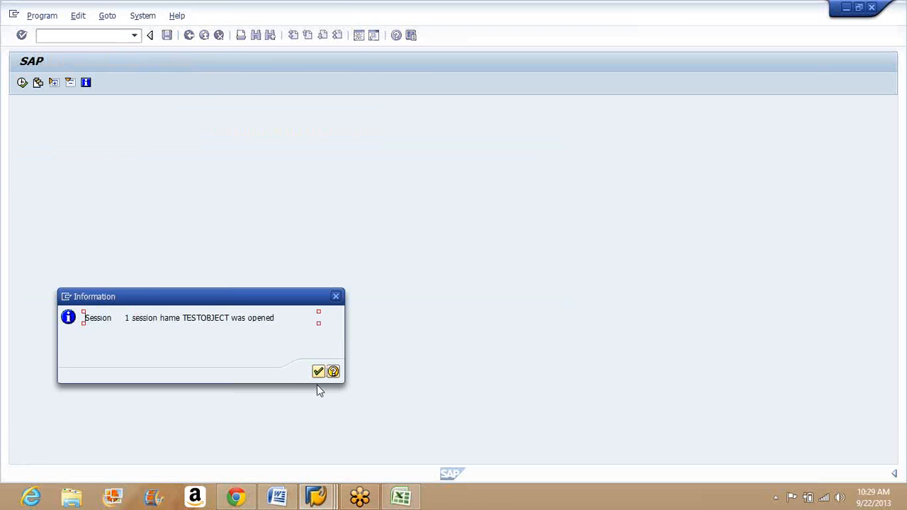
{"action": "left_click", "coordinate": [318, 373]}
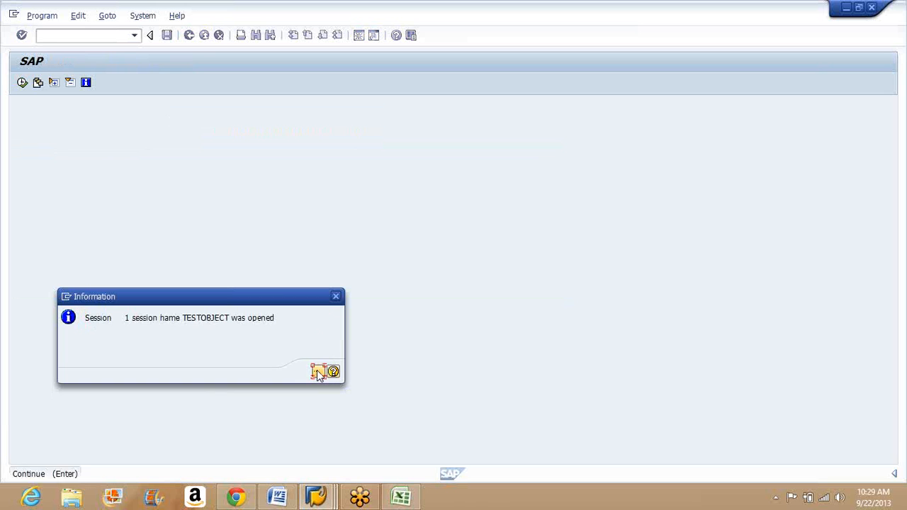
{"action": "left_click", "coordinate": [335, 298]}
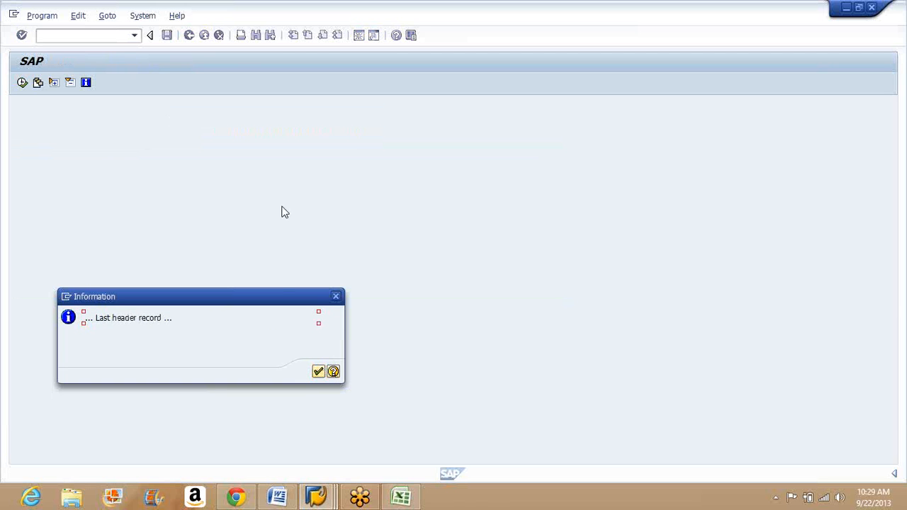
{"action": "left_click", "coordinate": [336, 297]}
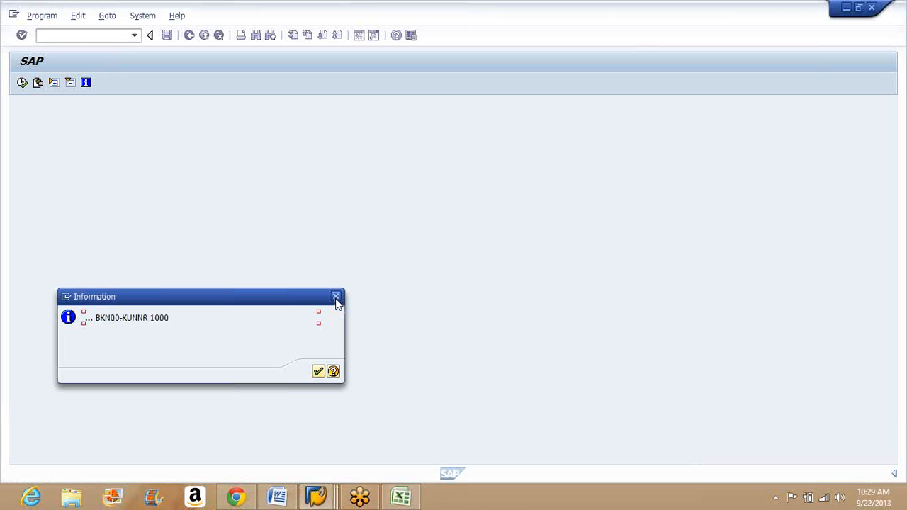
{"action": "left_click", "coordinate": [335, 298]}
{"action": "left_click", "coordinate": [336, 298]}
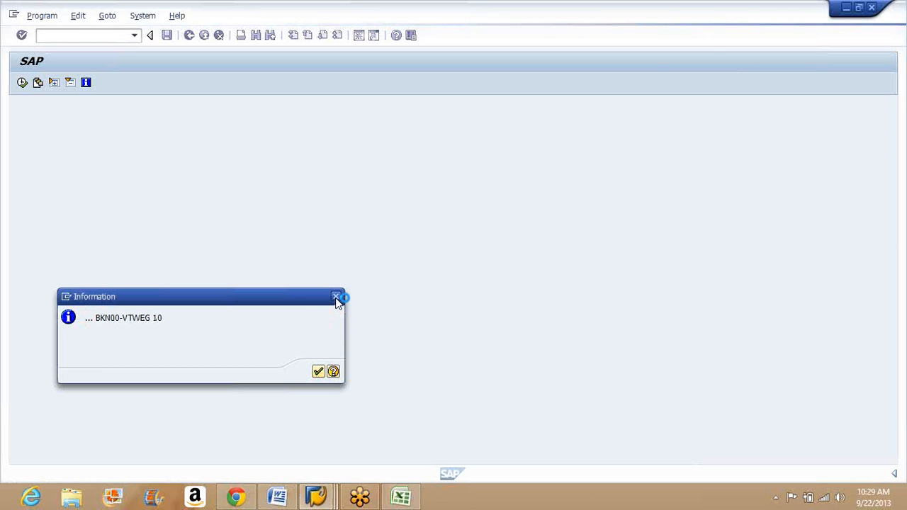
{"action": "left_click", "coordinate": [335, 297]}
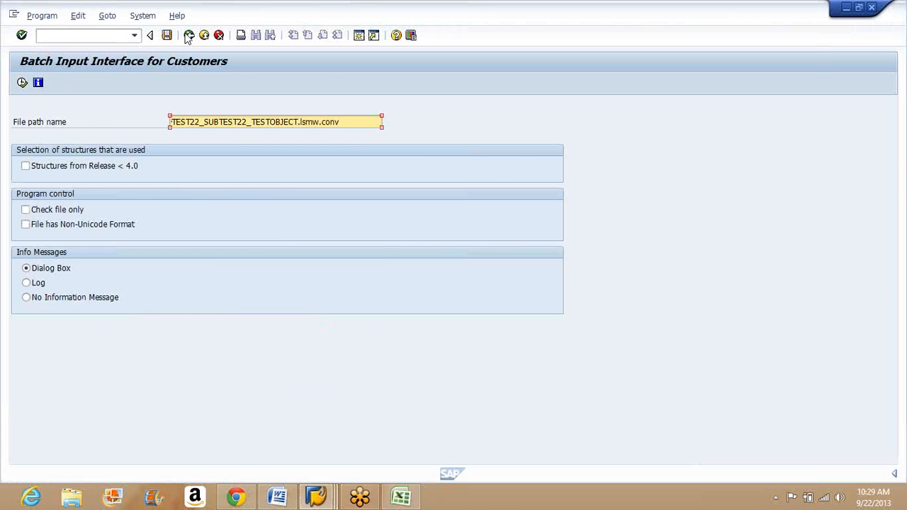
{"action": "left_click", "coordinate": [188, 35]}
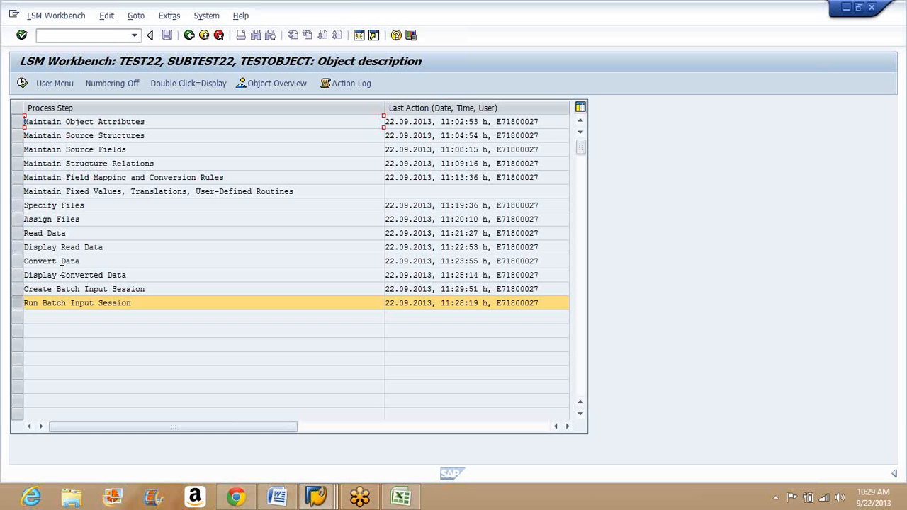
Step: Execute Create Batch Input Session once more, running TEST22_SUBTEST22_TESTOBJECT.lsmw.conv with dialog box messages
{"action": "left_click", "coordinate": [20, 291]}
{"action": "left_click", "coordinate": [22, 82]}
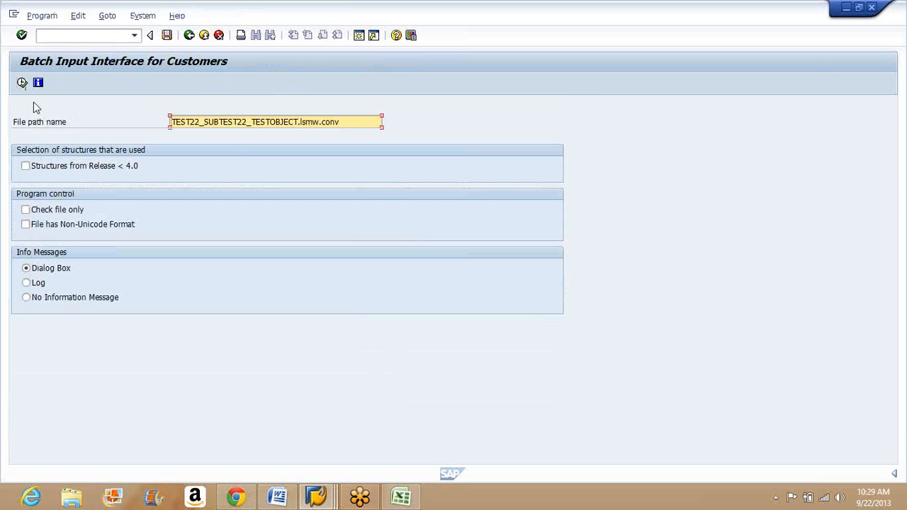
{"action": "left_click", "coordinate": [22, 83]}
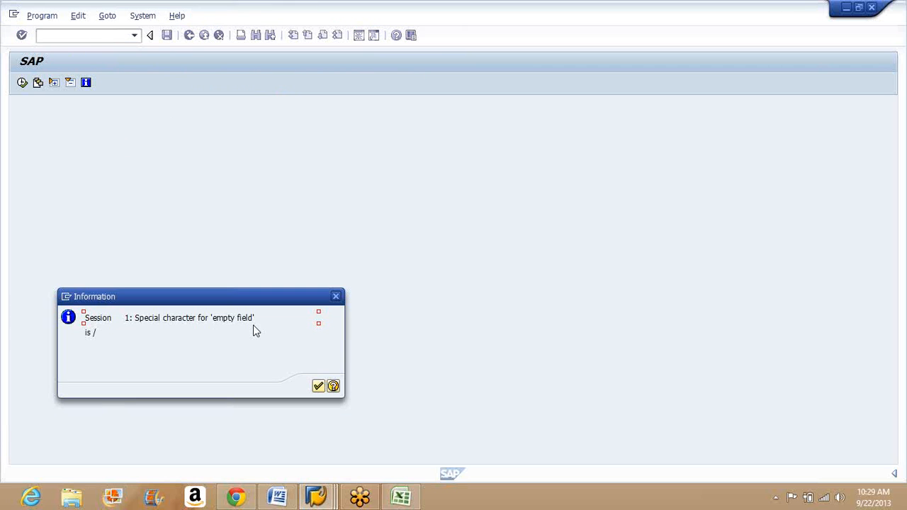
Step: Read and acknowledge the messages about the empty-field special character, the opened TESTOBJECT session and the transaction code
{"action": "left_click_drag", "start_coordinate": [135, 318], "coordinate": [208, 342]}
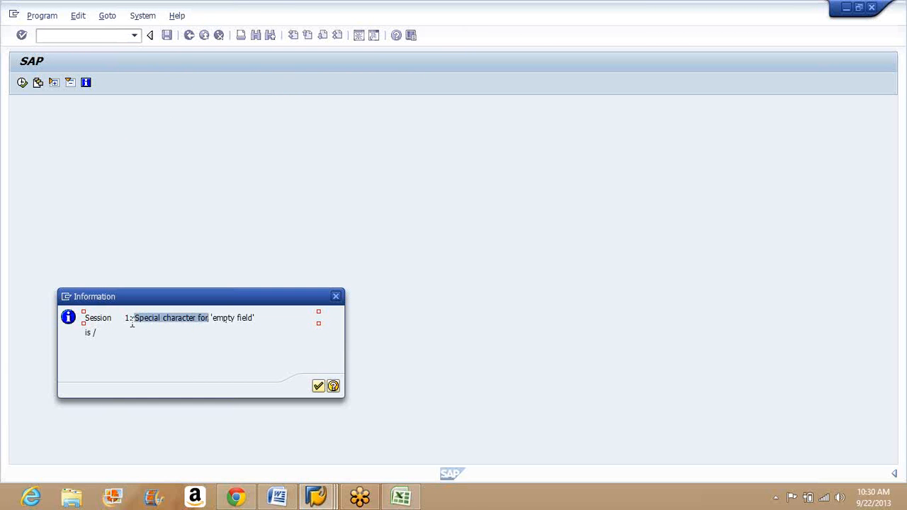
{"action": "left_click_drag", "start_coordinate": [98, 333], "coordinate": [86, 333]}
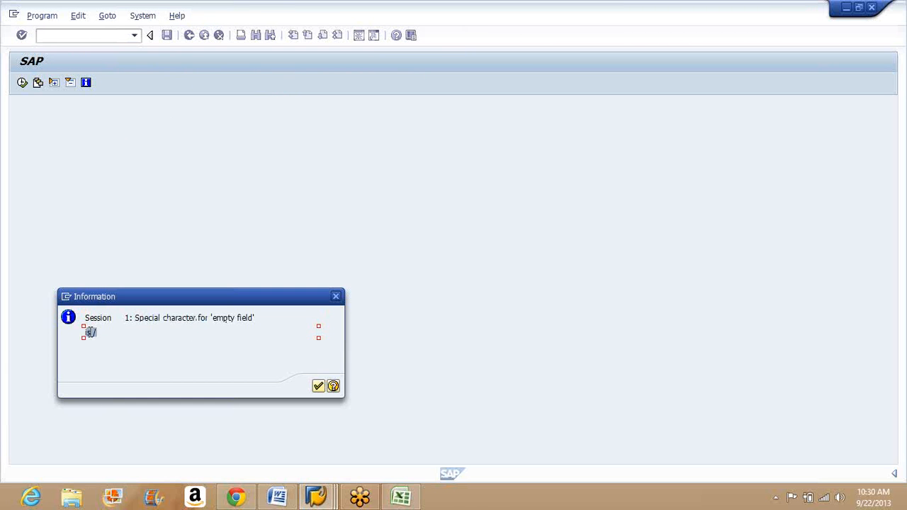
{"action": "left_click", "coordinate": [320, 388]}
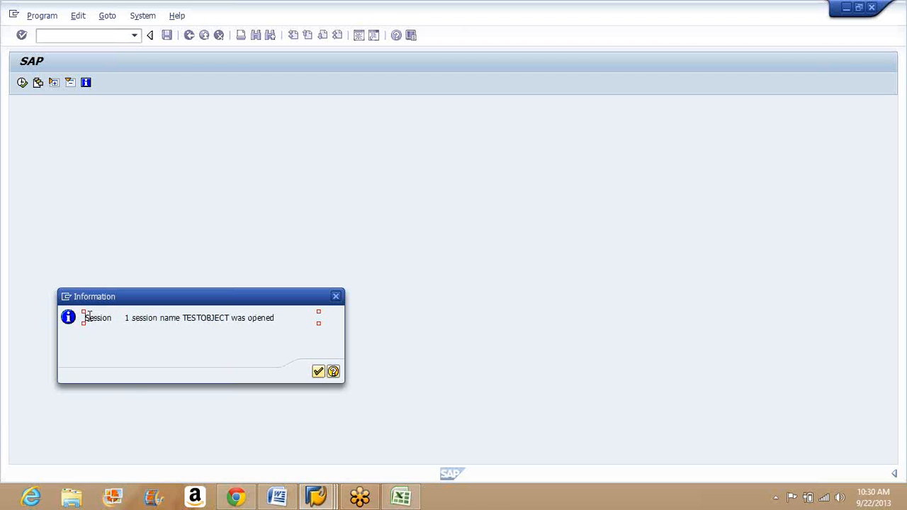
{"action": "left_click_drag", "start_coordinate": [89, 316], "coordinate": [188, 323]}
{"action": "left_click", "coordinate": [231, 320]}
{"action": "left_click", "coordinate": [317, 371]}
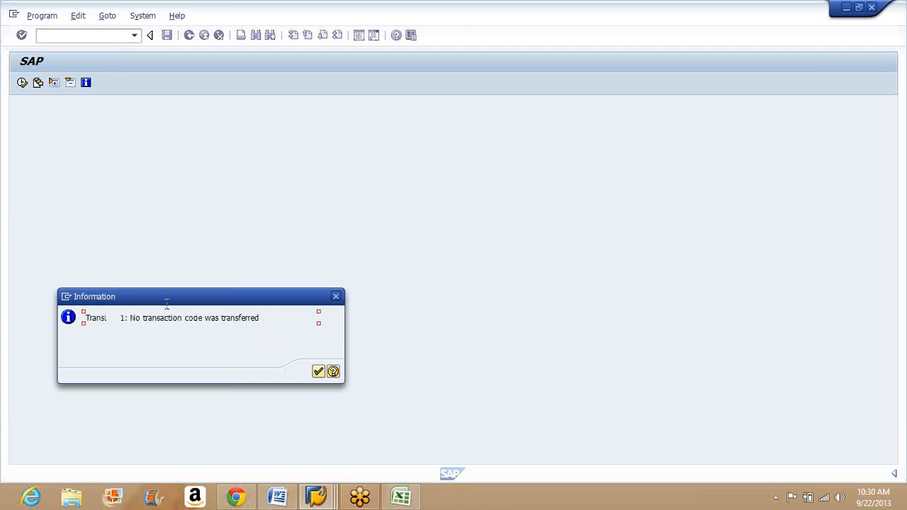
{"action": "left_click_drag", "start_coordinate": [259, 317], "coordinate": [133, 312]}
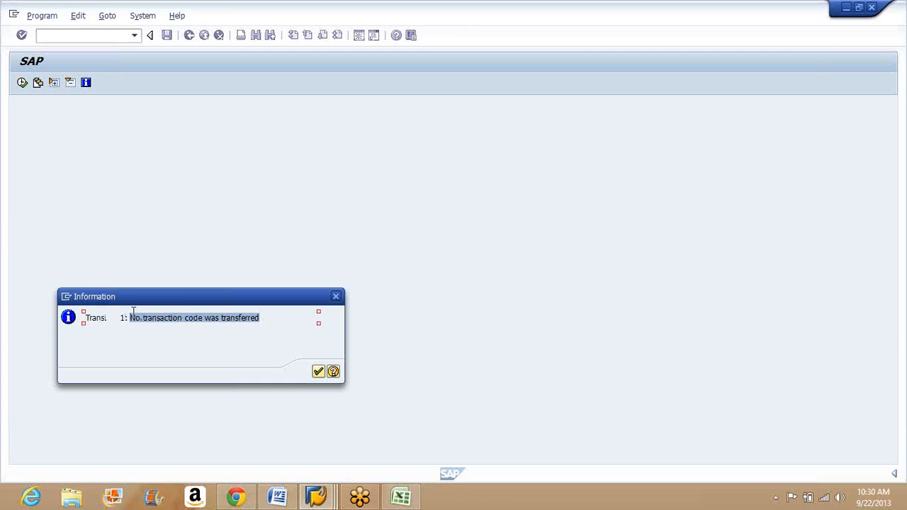
{"action": "left_click", "coordinate": [119, 317]}
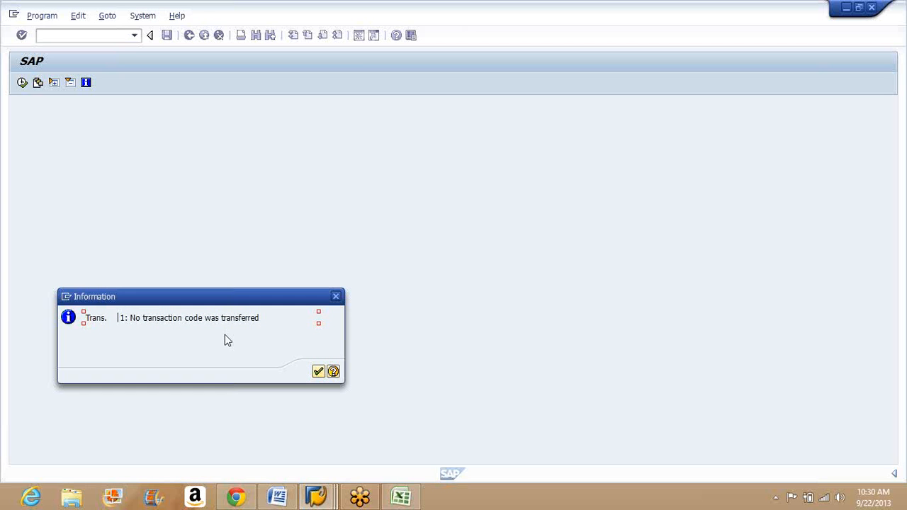
{"action": "left_click", "coordinate": [319, 371]}
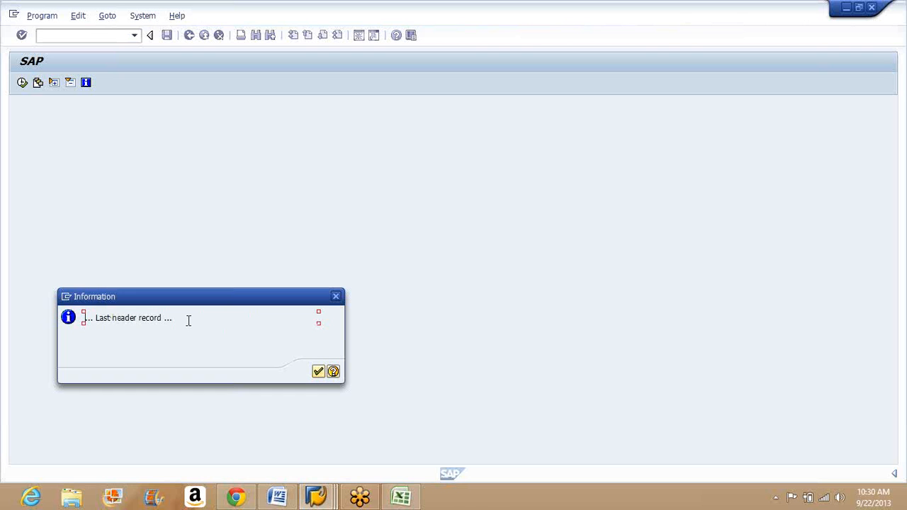
Step: Acknowledge the header record messages up to BKN00-VKORG, comparing the customer and sales organization with XD02.xlsx in Excel
{"action": "left_click", "coordinate": [318, 371]}
{"action": "left_click", "coordinate": [318, 371]}
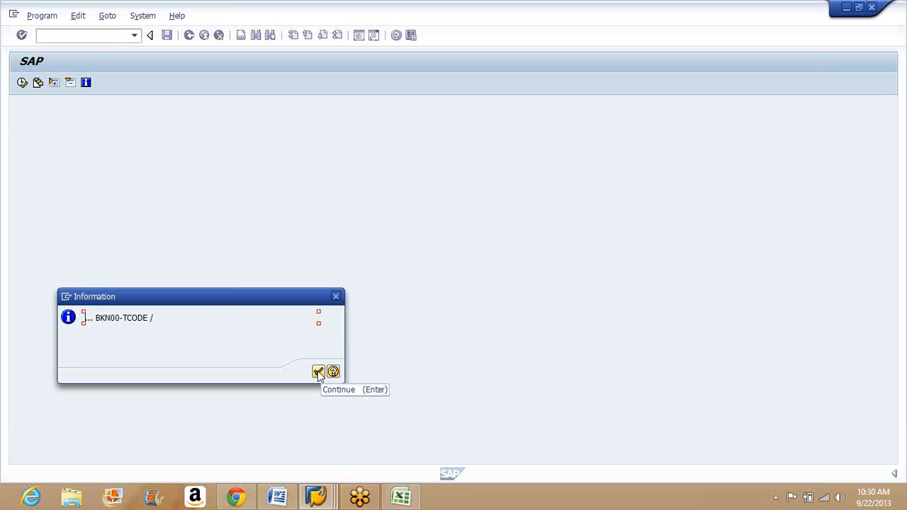
{"action": "left_click", "coordinate": [318, 371]}
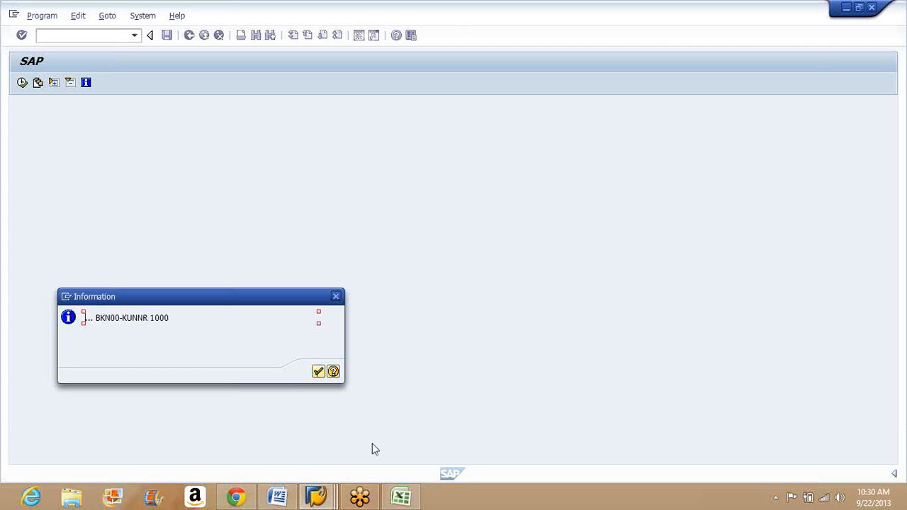
{"action": "left_click", "coordinate": [384, 498]}
{"action": "left_click", "coordinate": [318, 372]}
{"action": "left_click", "coordinate": [403, 498]}
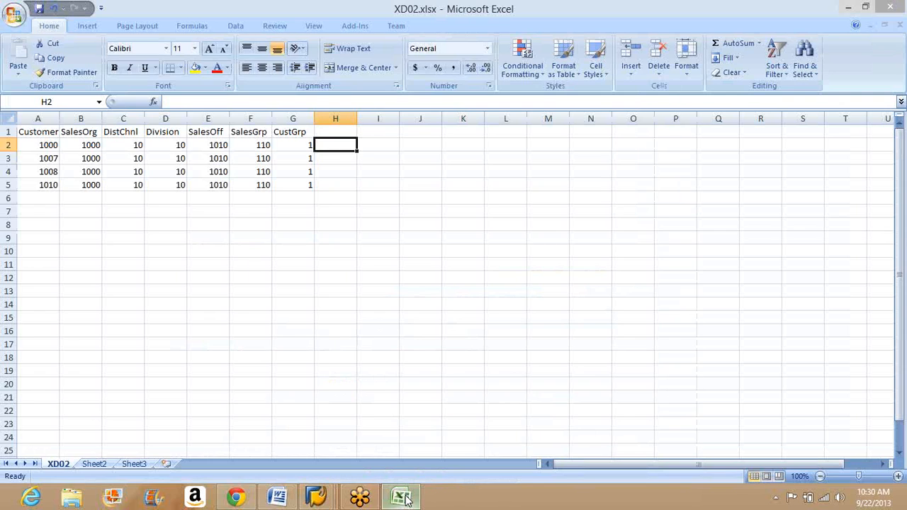
{"action": "left_click", "coordinate": [406, 498]}
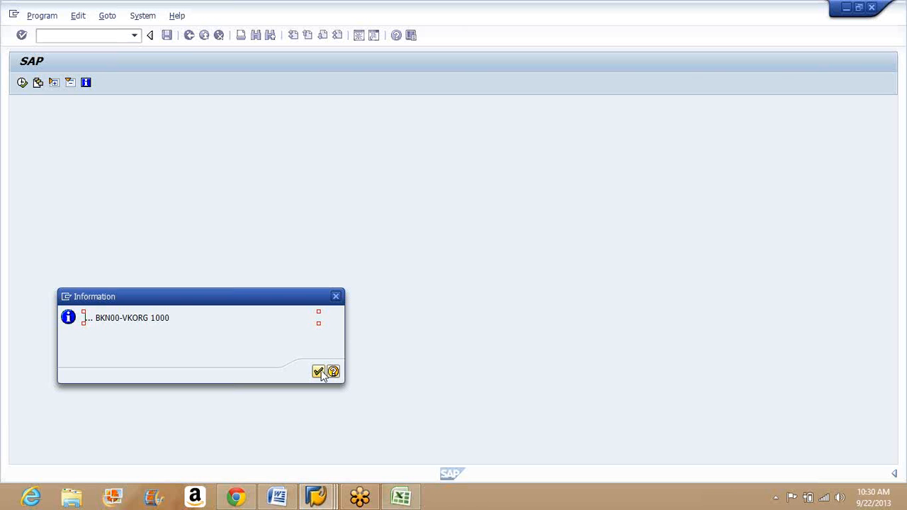
Step: Compare the BKN00-VTWEG, BKN00-SPART and BKN00-KTOKD messages with the XD02.xlsx columns, acknowledging each one in SAP
{"action": "left_click", "coordinate": [320, 374]}
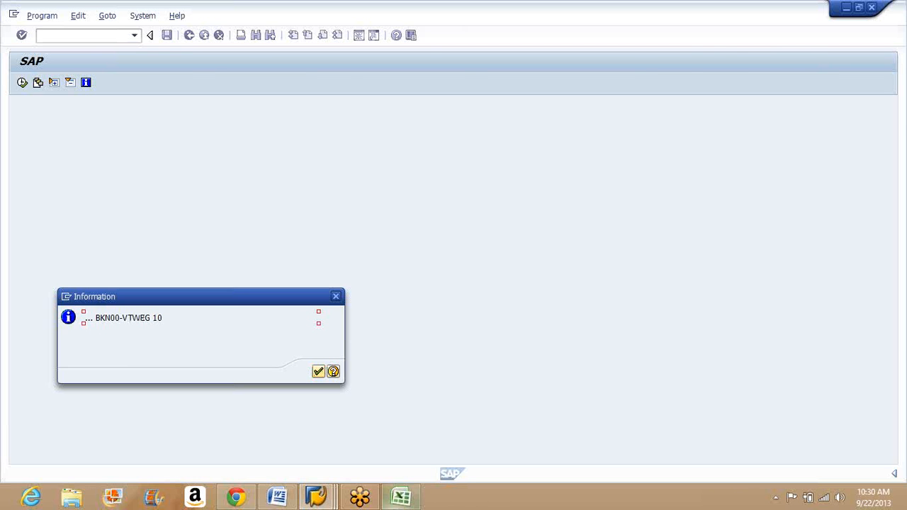
{"action": "left_click", "coordinate": [412, 496]}
{"action": "left_click", "coordinate": [401, 498]}
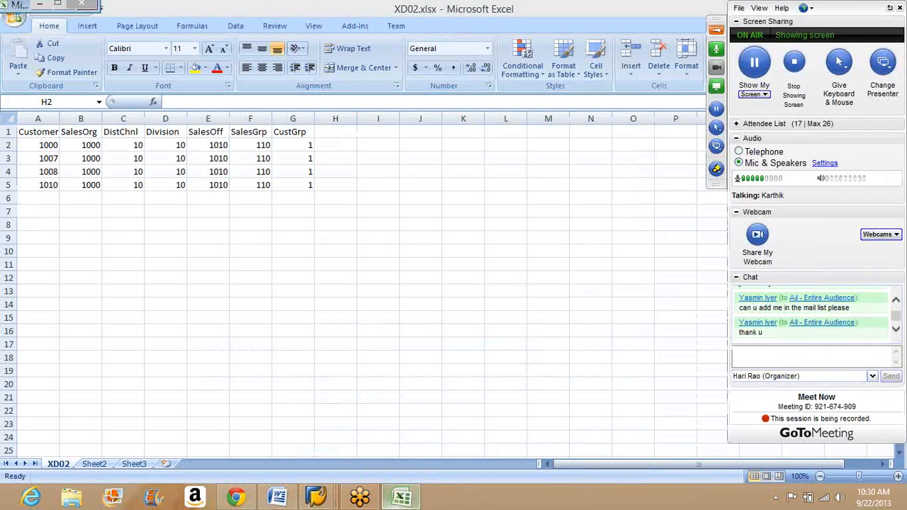
{"action": "left_click", "coordinate": [318, 373]}
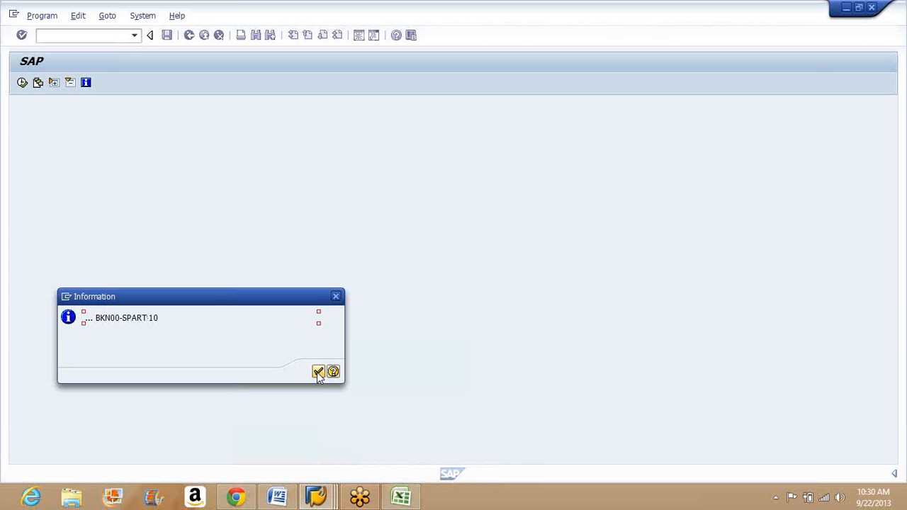
{"action": "left_click", "coordinate": [391, 501]}
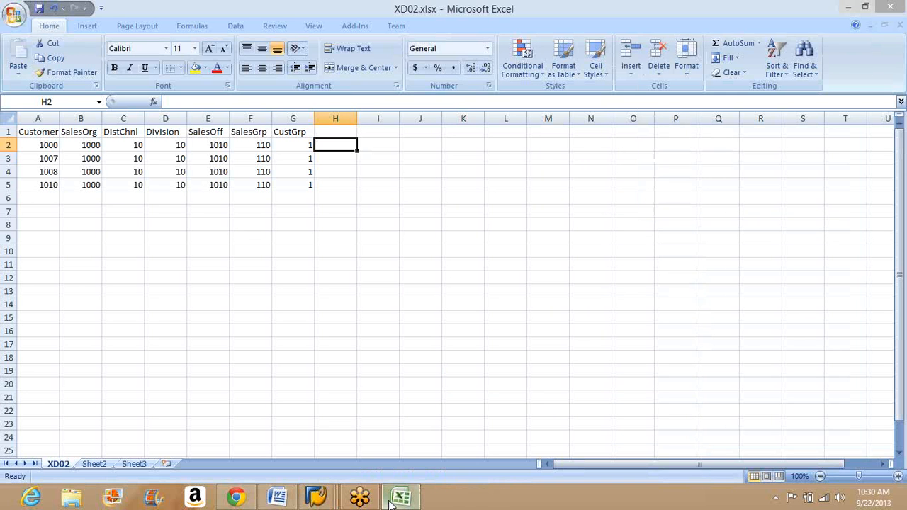
{"action": "left_click", "coordinate": [391, 501]}
{"action": "left_click", "coordinate": [318, 372]}
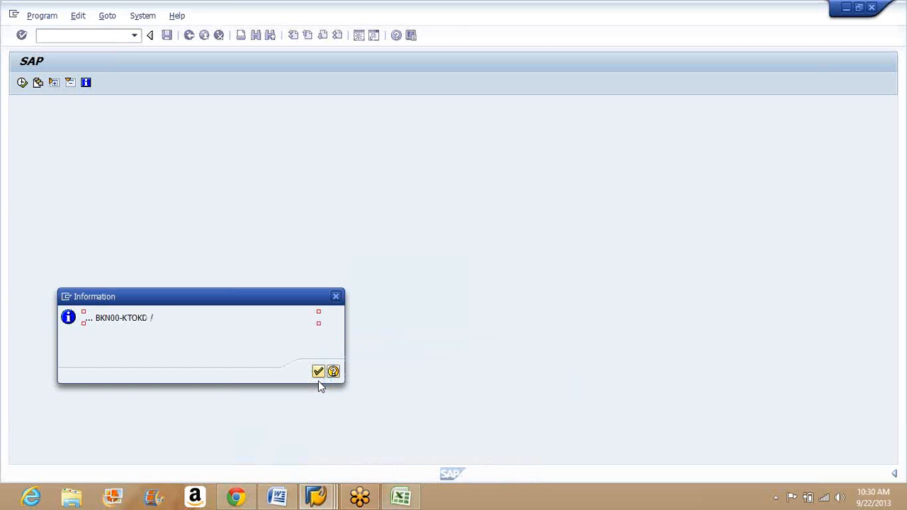
{"action": "left_click", "coordinate": [392, 501]}
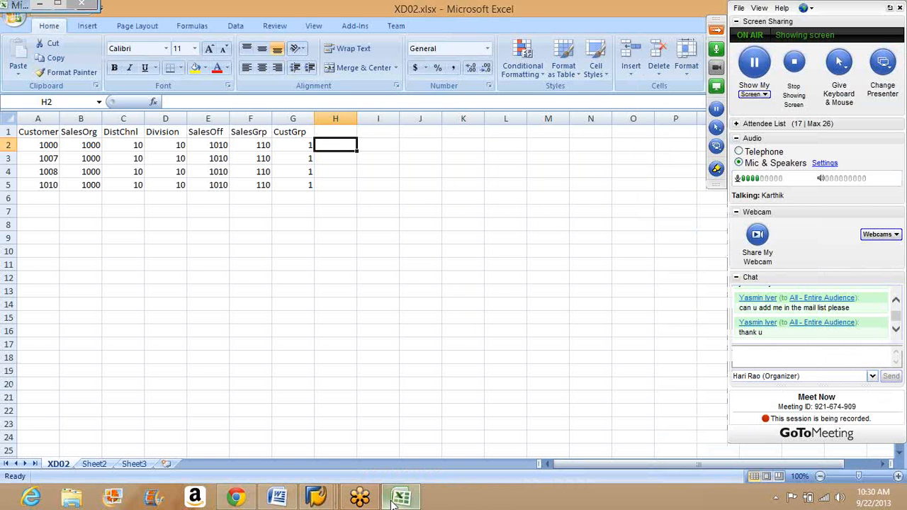
{"action": "left_click", "coordinate": [391, 501]}
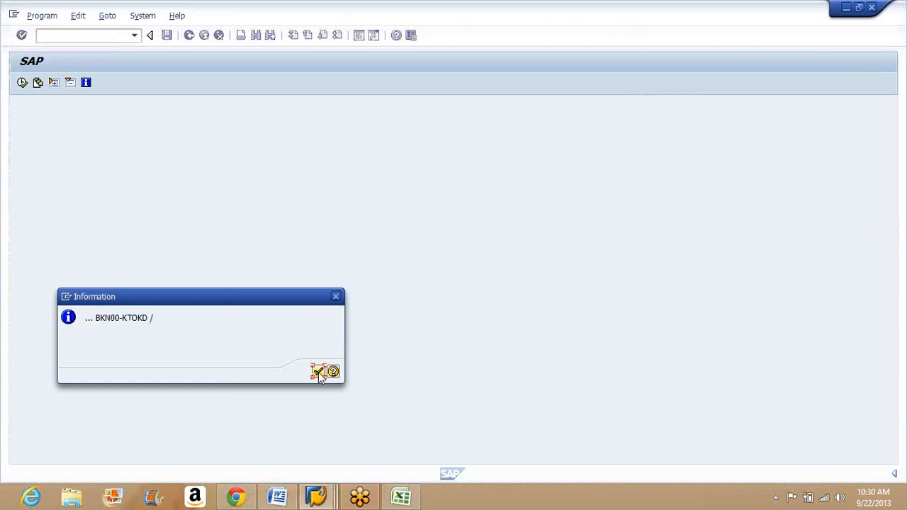
{"action": "left_click", "coordinate": [318, 373]}
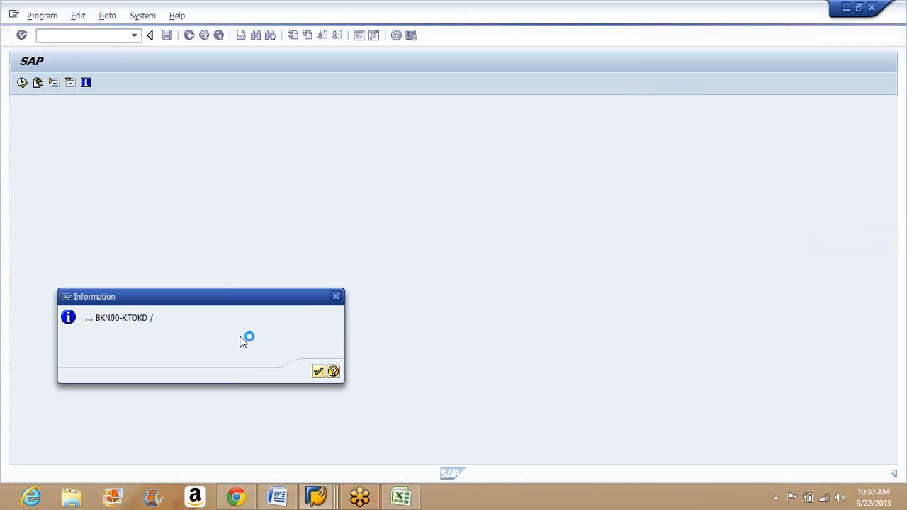
Step: Acknowledge the remaining run messages, check the converted file's path name and return to the process step list
{"action": "left_click", "coordinate": [318, 371]}
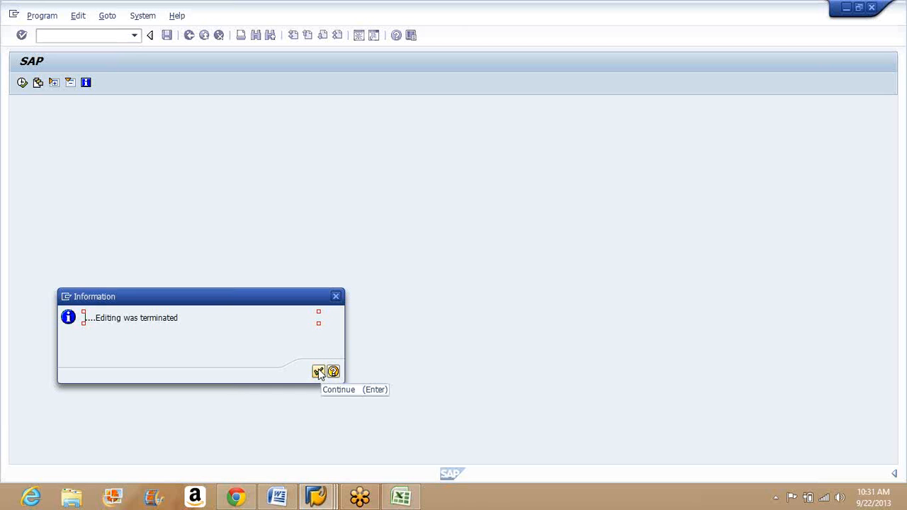
{"action": "left_click", "coordinate": [318, 372]}
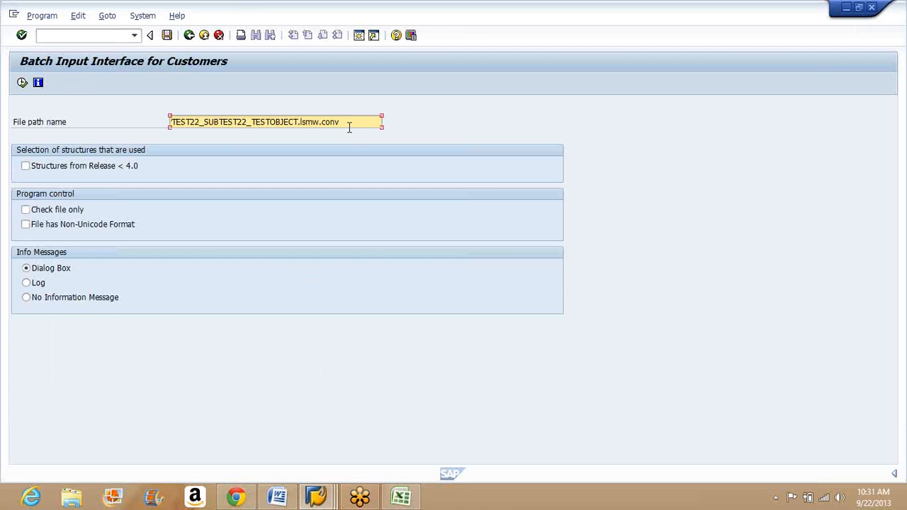
{"action": "left_click_drag", "start_coordinate": [349, 127], "coordinate": [174, 128]}
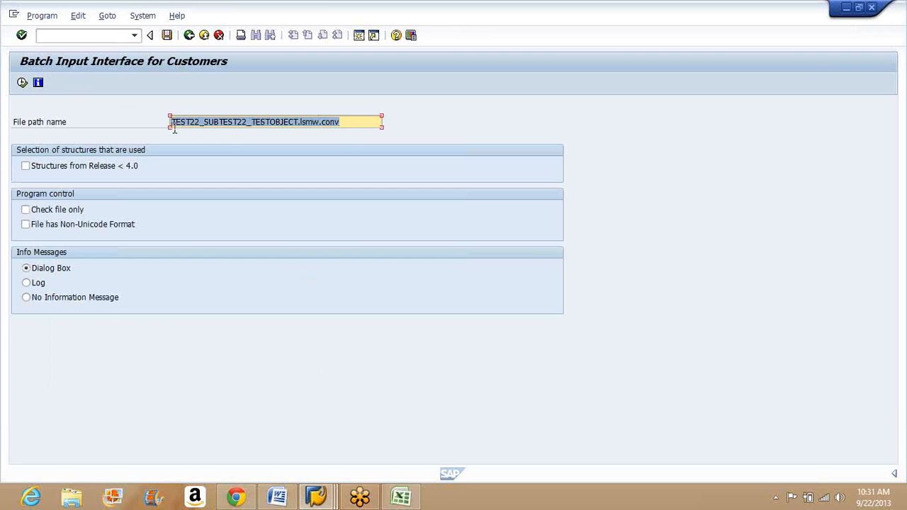
{"action": "left_click", "coordinate": [188, 36]}
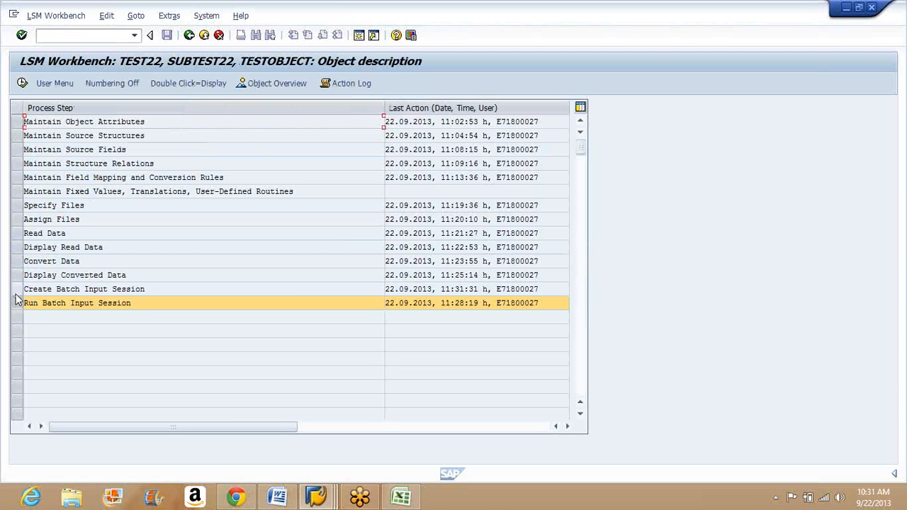
Step: Execute the Run Batch Input Session step to open the session overview for TESTOBJECT
{"action": "left_click", "coordinate": [15, 292]}
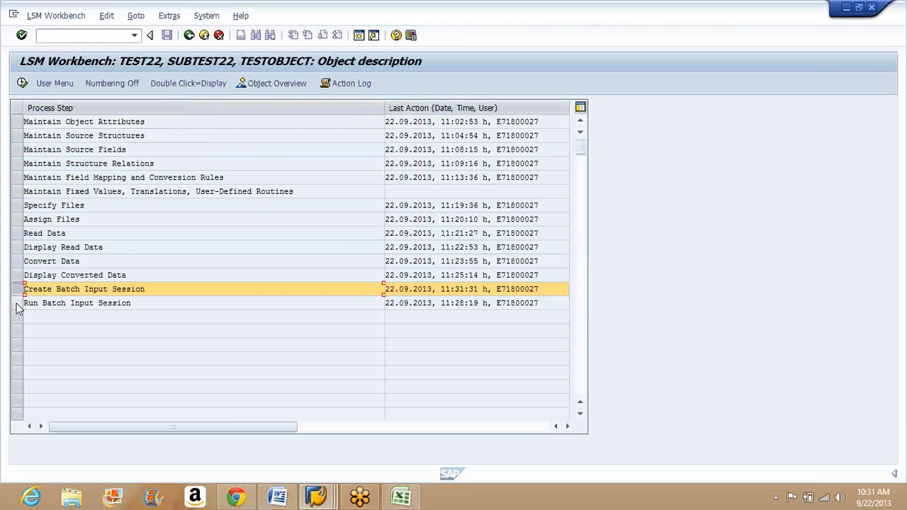
{"action": "left_click", "coordinate": [17, 303]}
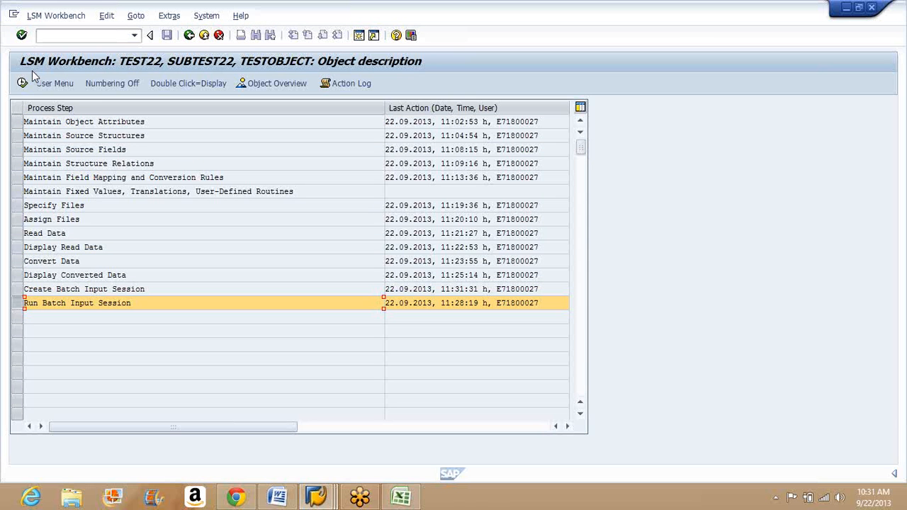
{"action": "left_click", "coordinate": [23, 84]}
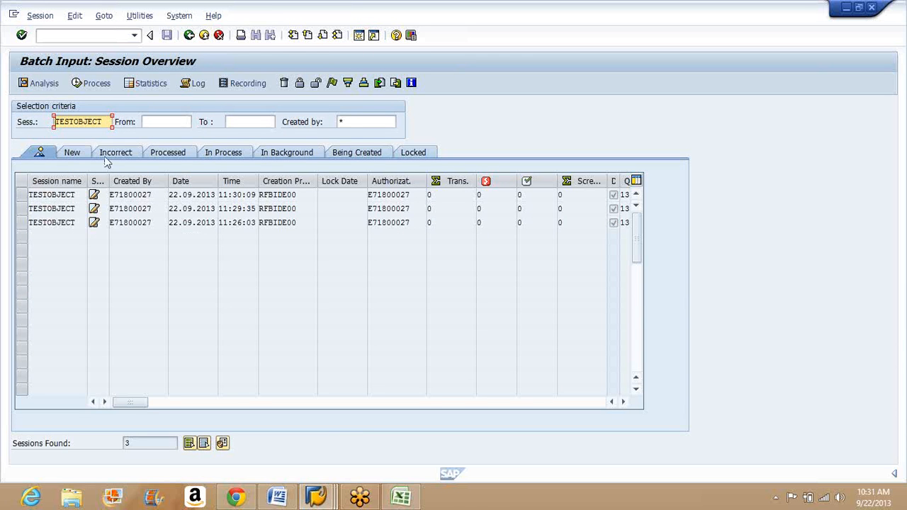
Step: Try to process the TESTOBJECT session created at 11:30:09
{"action": "left_click", "coordinate": [21, 196]}
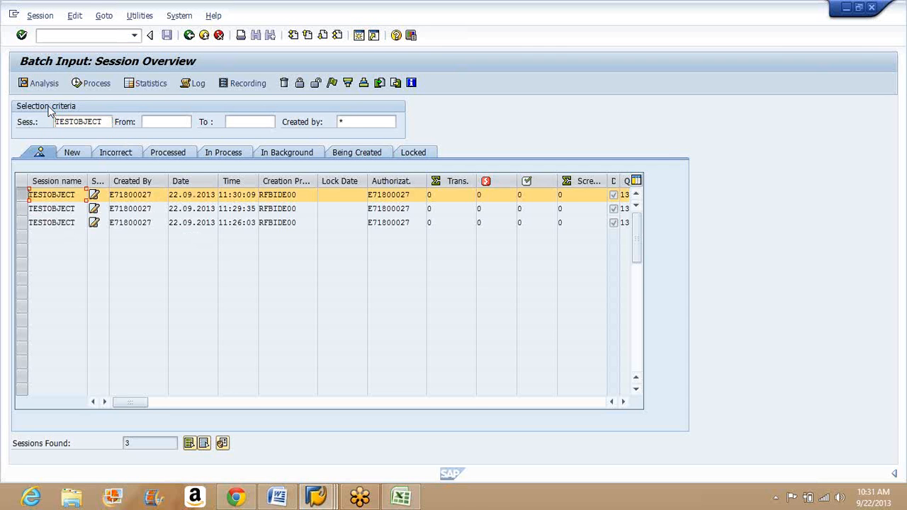
{"action": "left_click", "coordinate": [89, 85]}
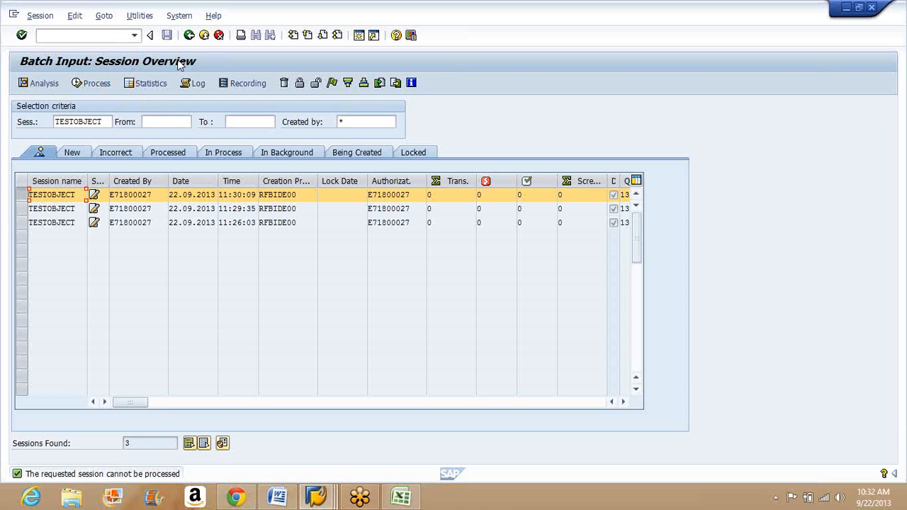
Step: Check the In Process, In Background, New, Incorrect and Being Created session lists for TESTOBJECT sessions
{"action": "left_click", "coordinate": [235, 150]}
{"action": "left_click", "coordinate": [303, 155]}
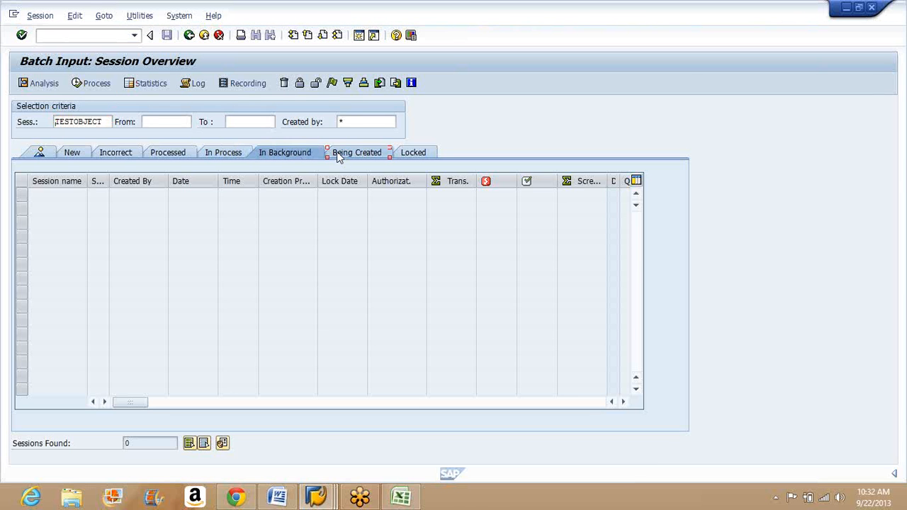
{"action": "left_click", "coordinate": [339, 156]}
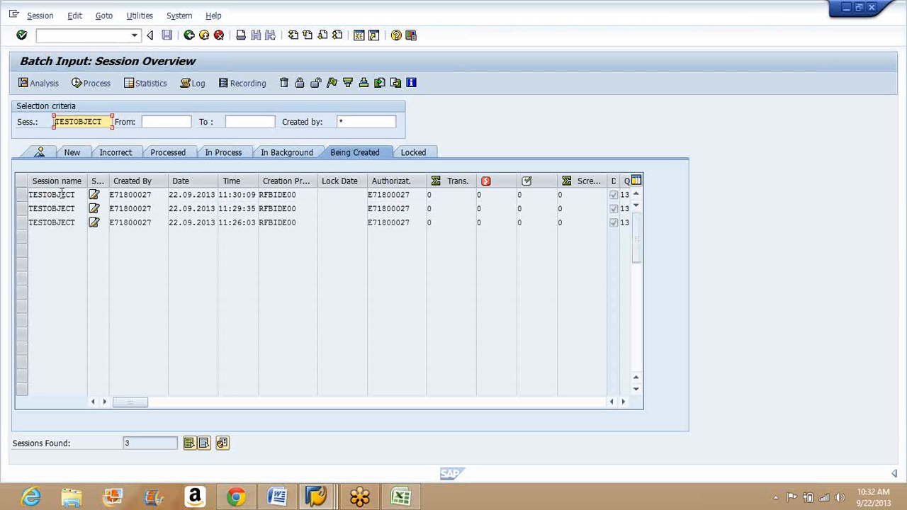
{"action": "left_click", "coordinate": [72, 154]}
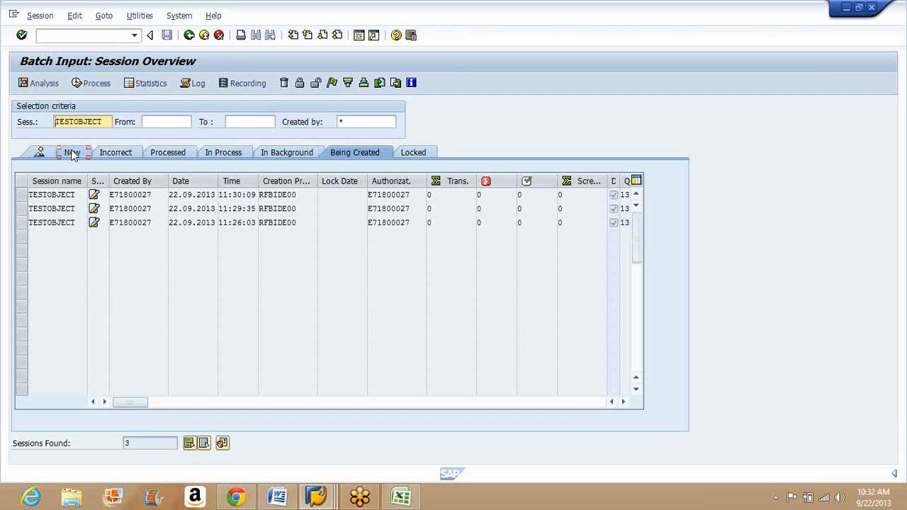
{"action": "left_click", "coordinate": [116, 153]}
{"action": "left_click", "coordinate": [356, 155]}
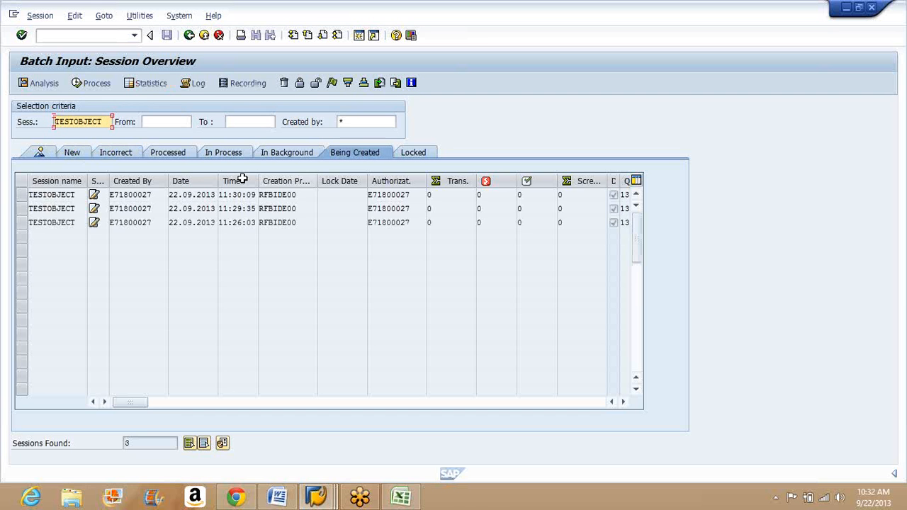
Step: Try to process the 11:30:09 TESTOBJECT session from the Being Created list and return to the process step list
{"action": "left_click", "coordinate": [22, 197]}
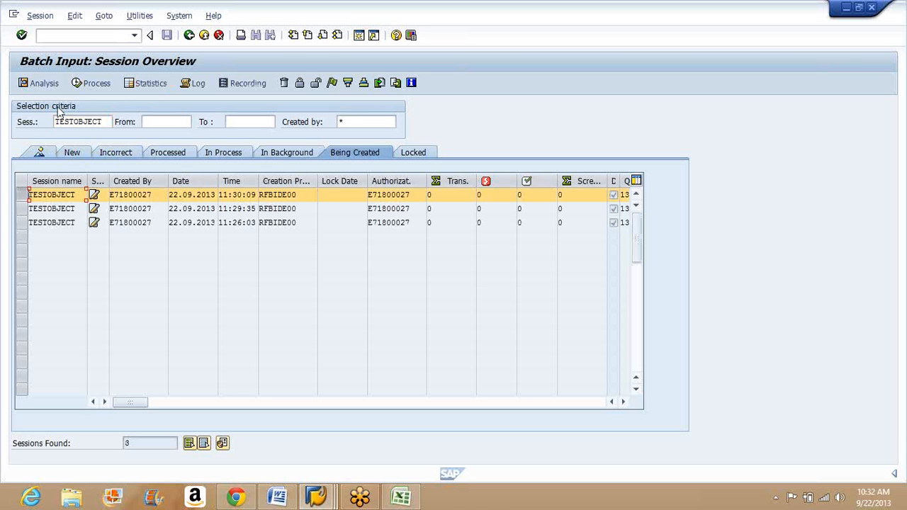
{"action": "left_click", "coordinate": [89, 84]}
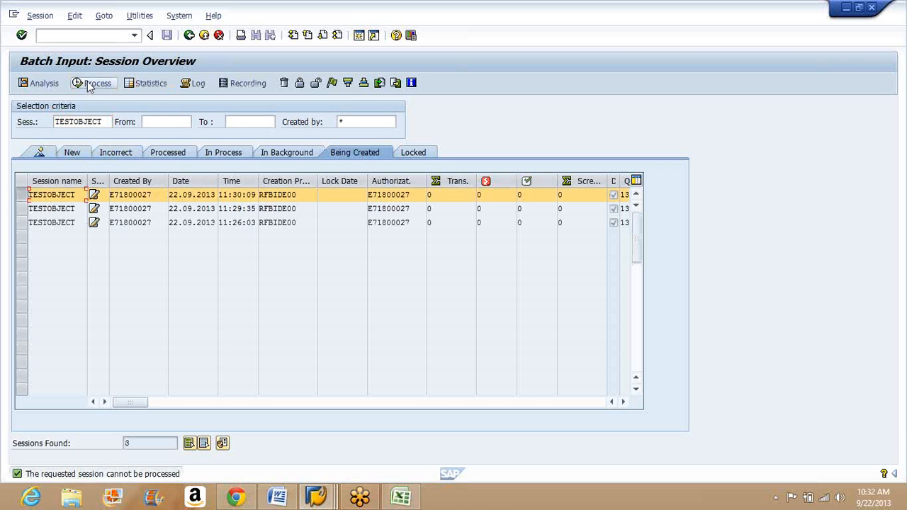
{"action": "left_click", "coordinate": [189, 34]}
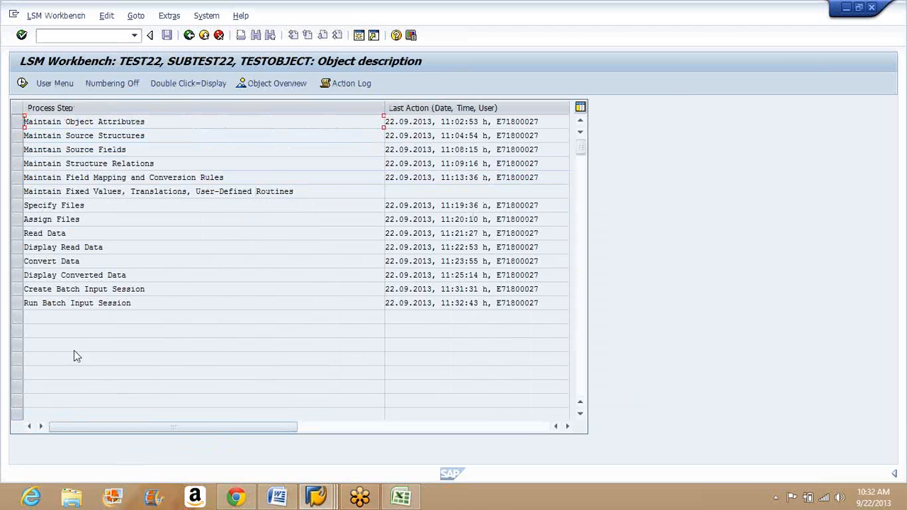
Step: Execute the Run Batch Input Session step again, try to process the newest TESTOBJECT session and return to the process step list
{"action": "left_click", "coordinate": [150, 303]}
{"action": "left_click", "coordinate": [17, 302]}
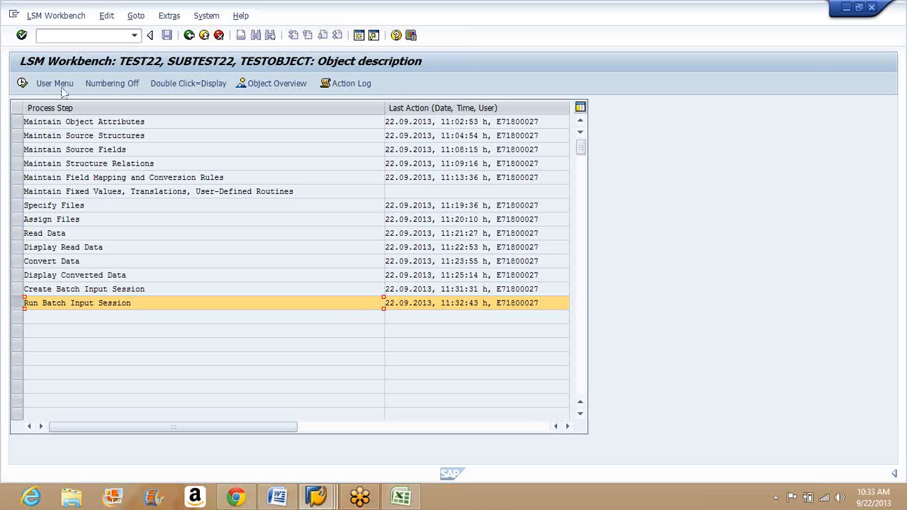
{"action": "left_click", "coordinate": [22, 83]}
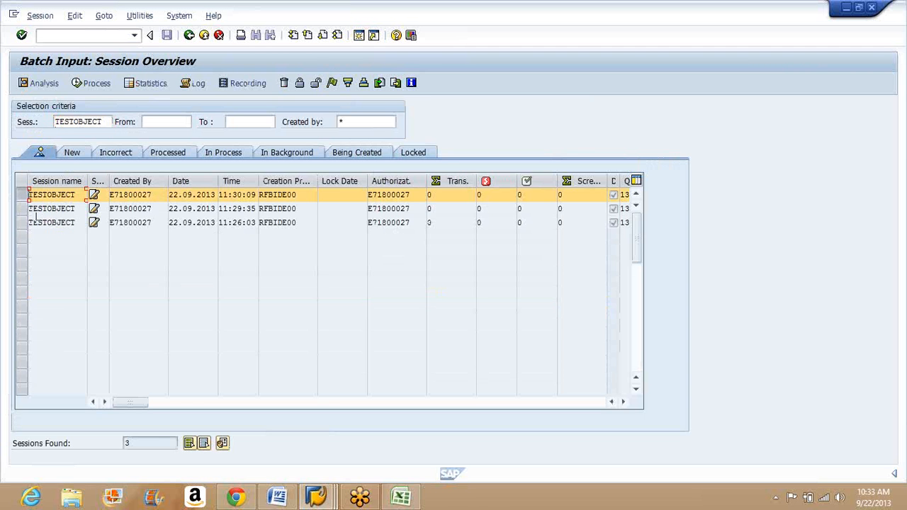
{"action": "left_click", "coordinate": [96, 84]}
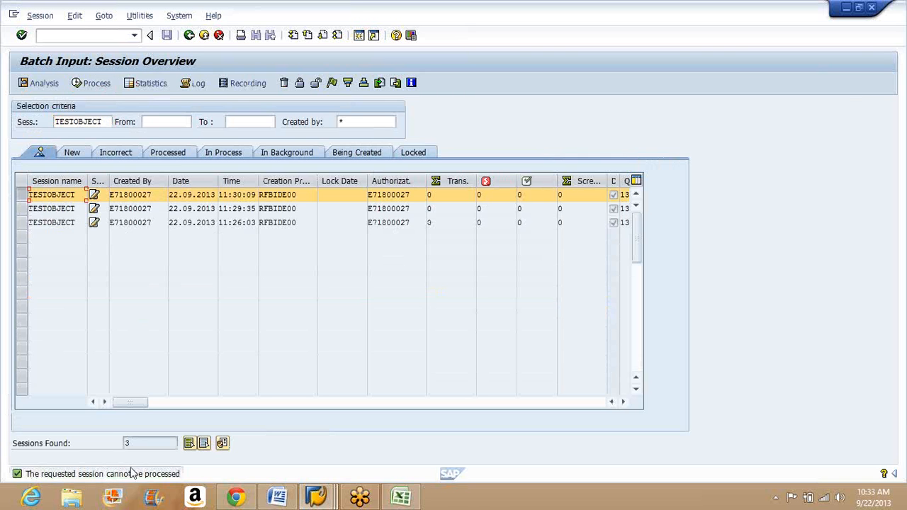
{"action": "left_click", "coordinate": [189, 36]}
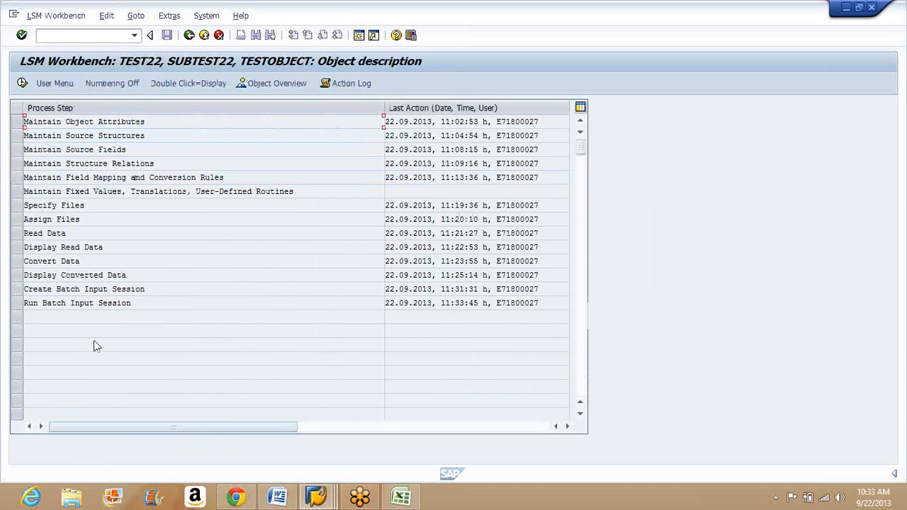
{"action": "left_click", "coordinate": [152, 303]}
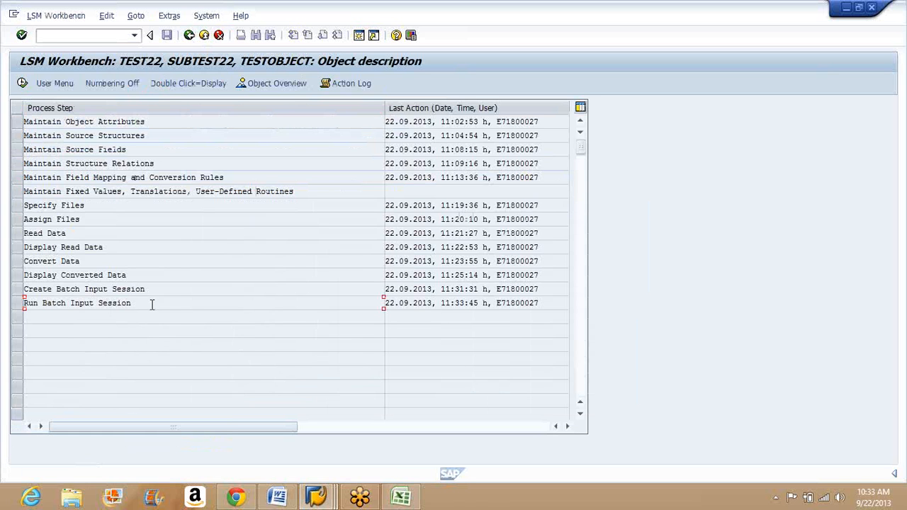
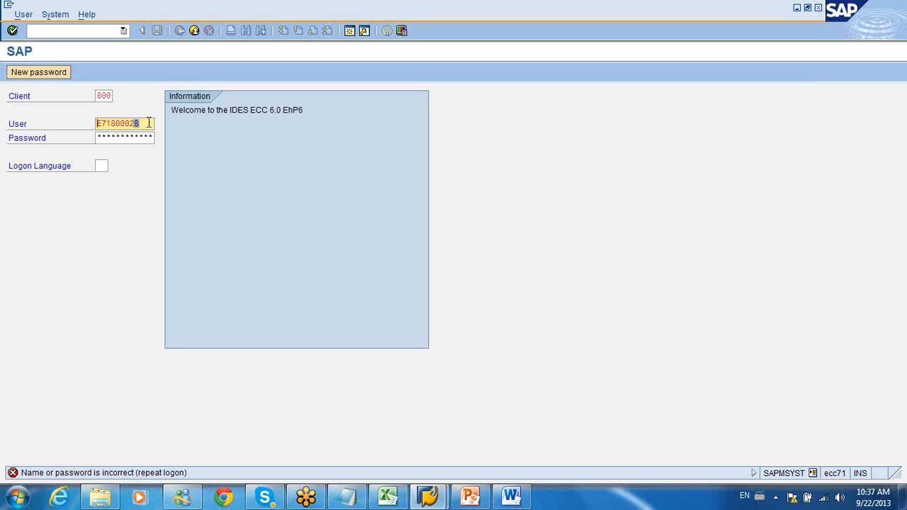
Step: Log on to client 800 with the corrected user ID and its password, ending any other logons in the system
{"action": "type", "text": "7"}
{"action": "key", "text": "Tab"}
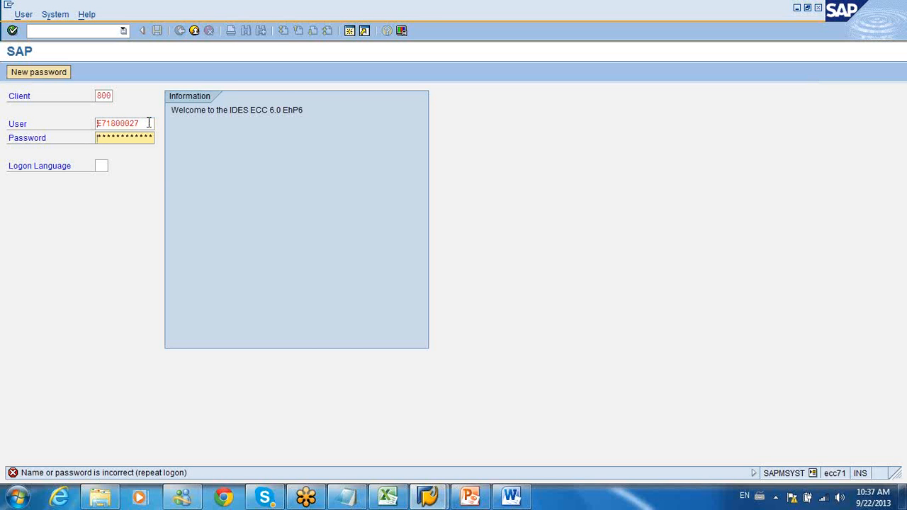
{"action": "type", "text": "**"}
{"action": "key", "text": "Return"}
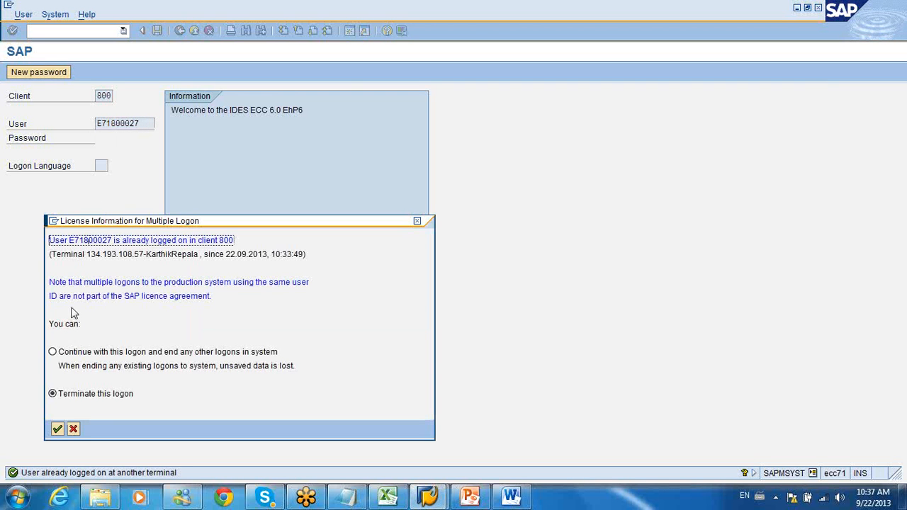
{"action": "left_click", "coordinate": [56, 351]}
{"action": "left_click", "coordinate": [57, 429]}
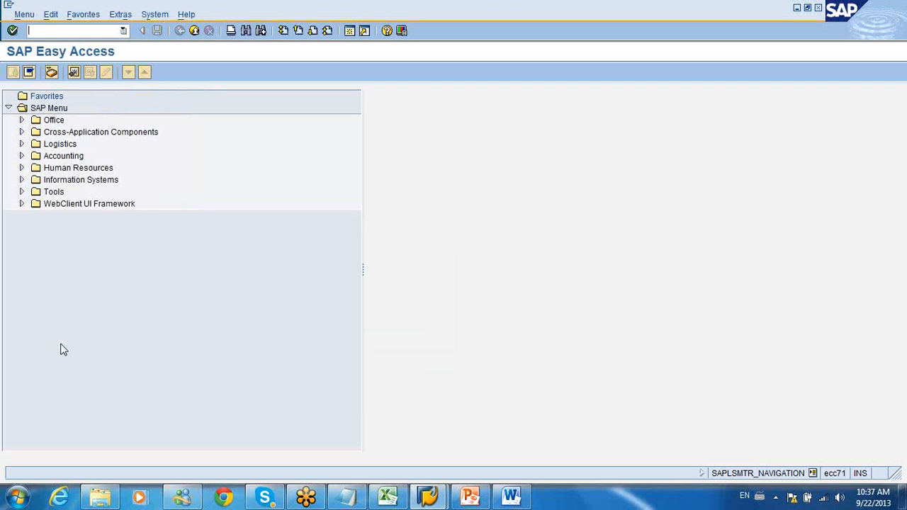
Step: Start transaction lsmw with its welcome message disabled and open the process steps of TESTOBJECT in project TEST22, subproject SUBTEST22
{"action": "type", "text": "lsmw"}
{"action": "key", "text": "Return"}
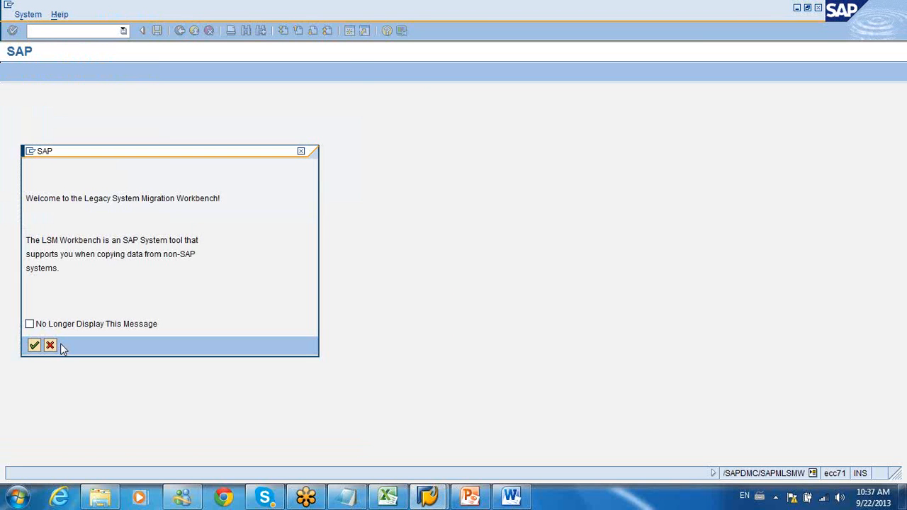
{"action": "left_click", "coordinate": [30, 324]}
{"action": "left_click", "coordinate": [33, 345]}
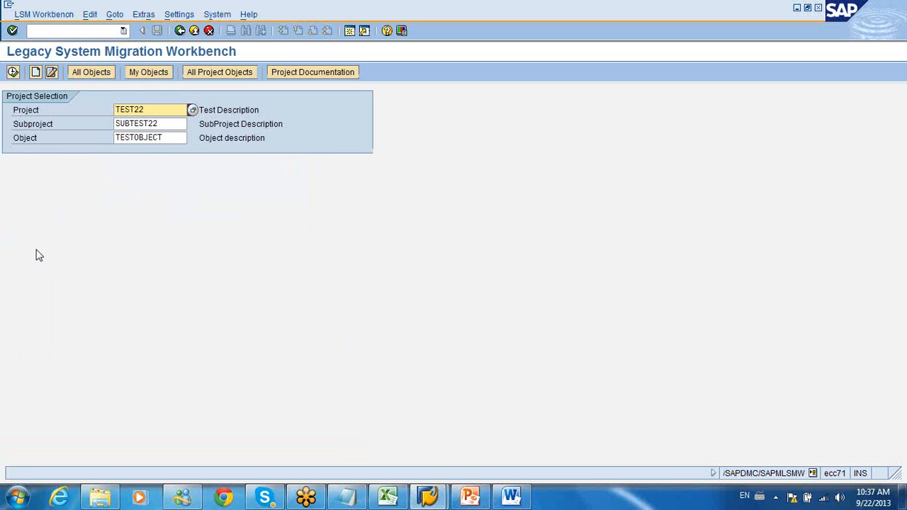
{"action": "left_click", "coordinate": [13, 72]}
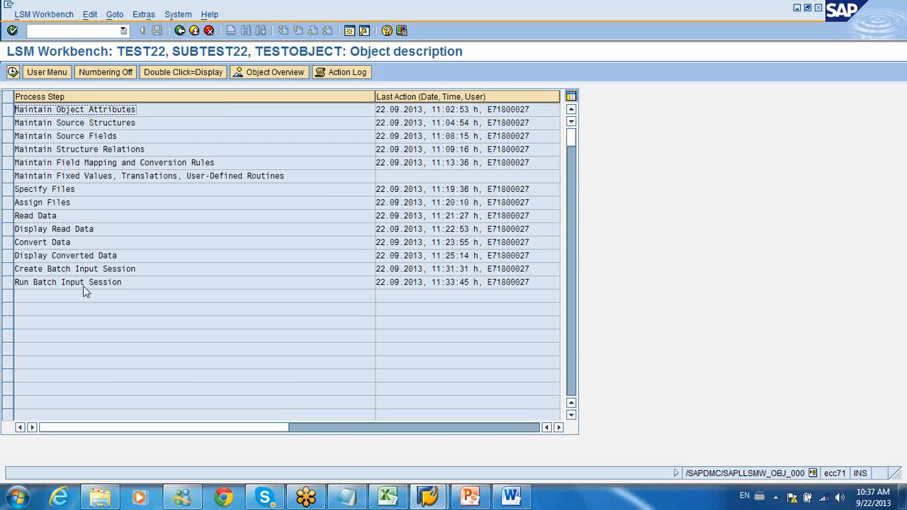
Step: Examine the converted file path in the Create Batch Input Session step and return to the process step list
{"action": "double_click", "coordinate": [83, 269]}
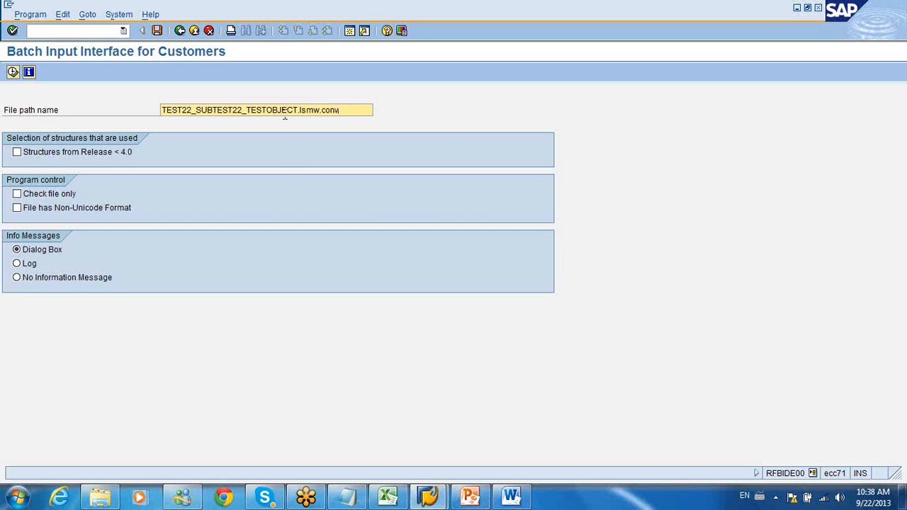
{"action": "left_click_drag", "start_coordinate": [349, 109], "coordinate": [164, 104]}
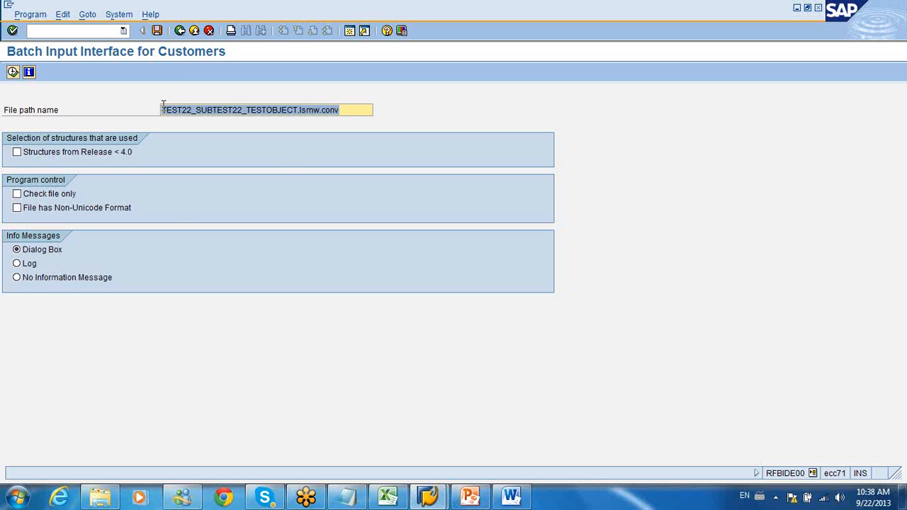
{"action": "key", "text": "F3"}
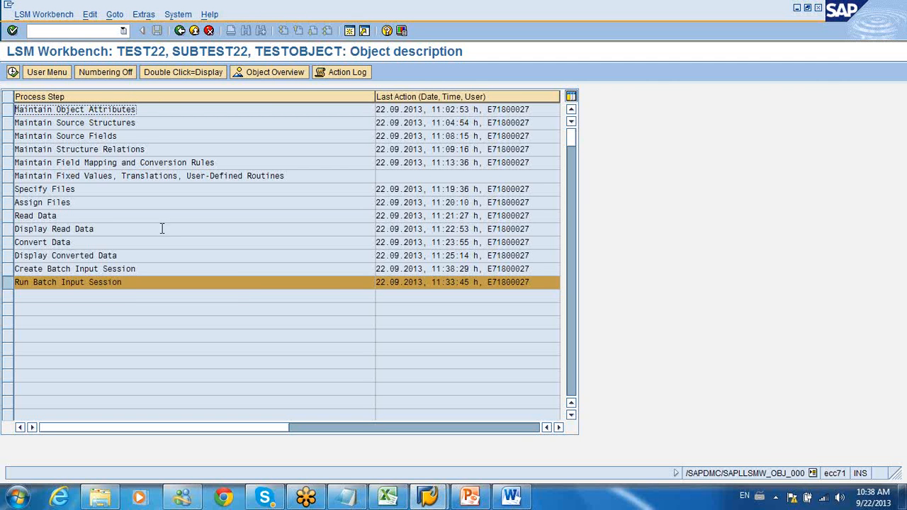
Step: Display the object attributes of TESTOBJECT and review the Transfer Methods page of the LSMW document in Word
{"action": "double_click", "coordinate": [119, 111]}
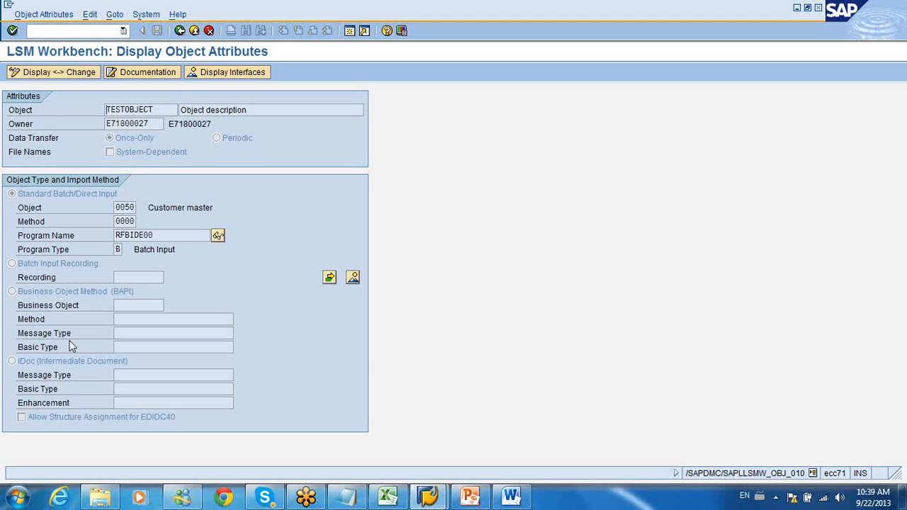
{"action": "left_click", "coordinate": [524, 500]}
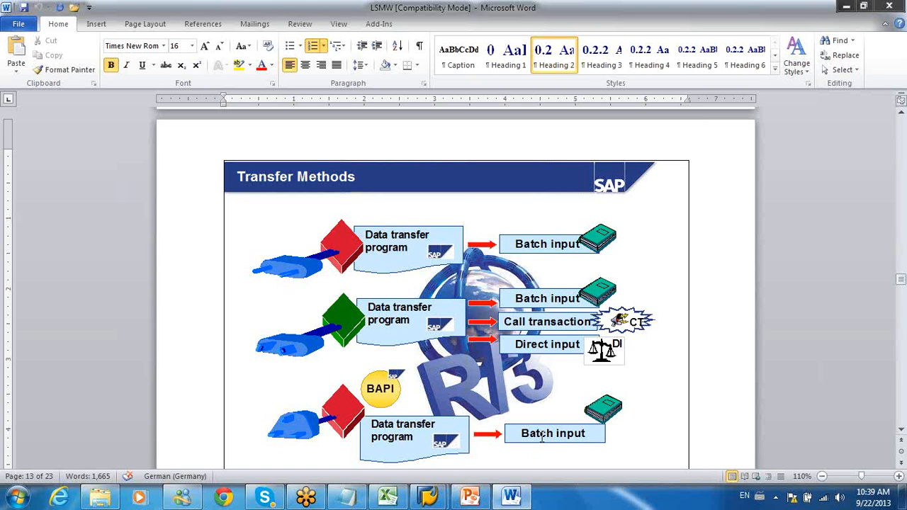
{"action": "left_click", "coordinate": [844, 7]}
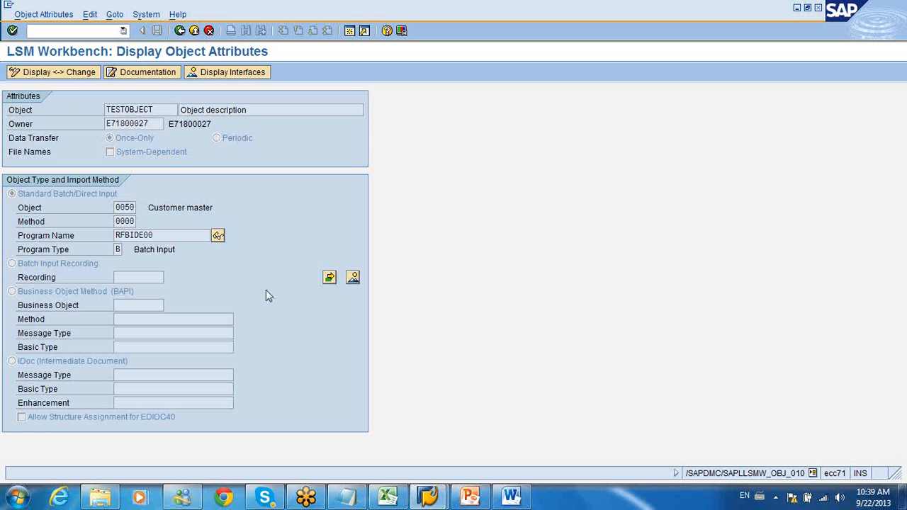
Step: Switch TESTOBJECT's attributes to change mode and try to use a batch input recording named xd02
{"action": "left_click", "coordinate": [78, 73]}
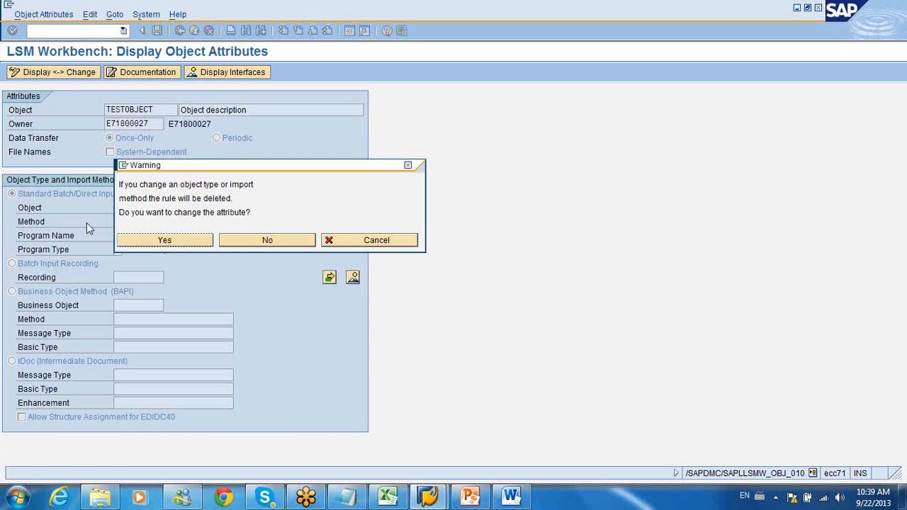
{"action": "left_click", "coordinate": [165, 240]}
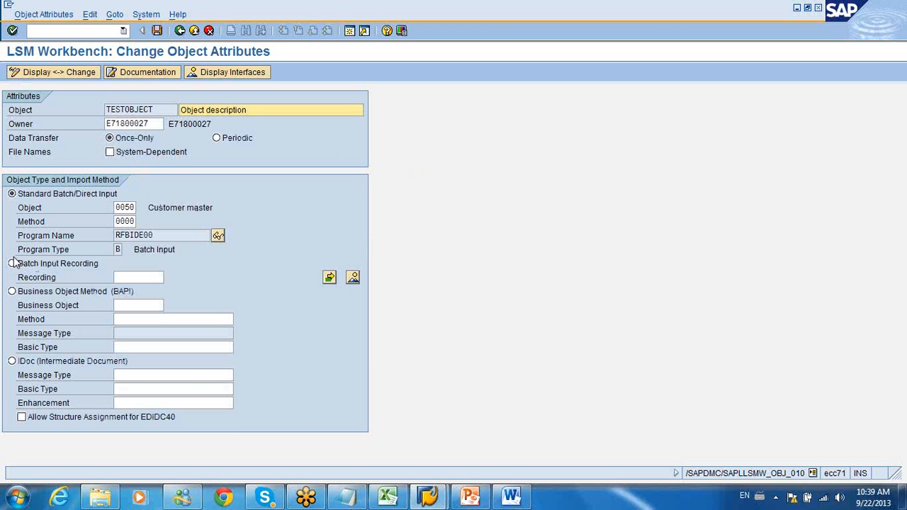
{"action": "left_click", "coordinate": [12, 263]}
{"action": "left_click", "coordinate": [152, 280]}
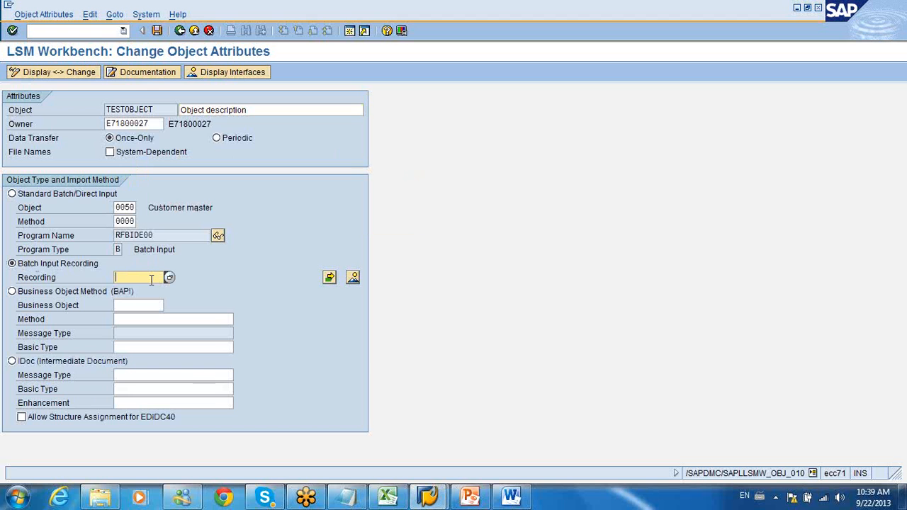
{"action": "type", "text": "x0"}
{"action": "type", "text": "02"}
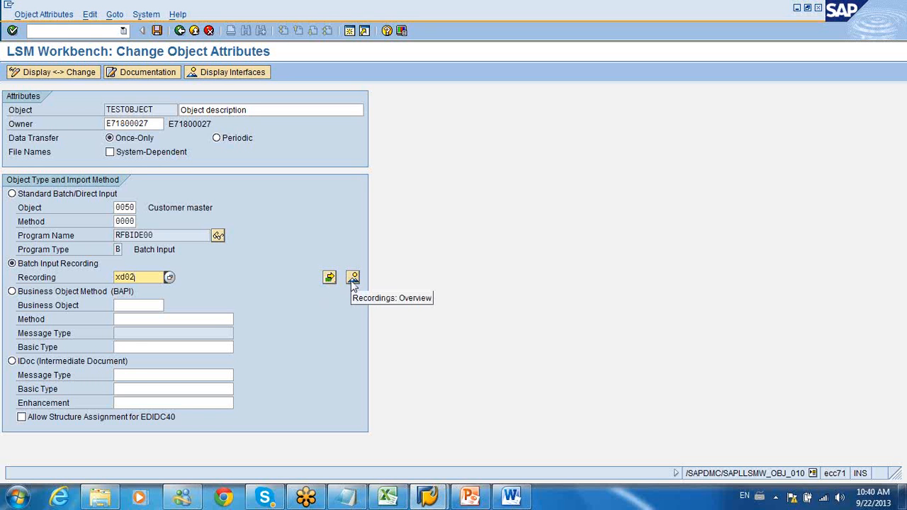
{"action": "left_click", "coordinate": [330, 277]}
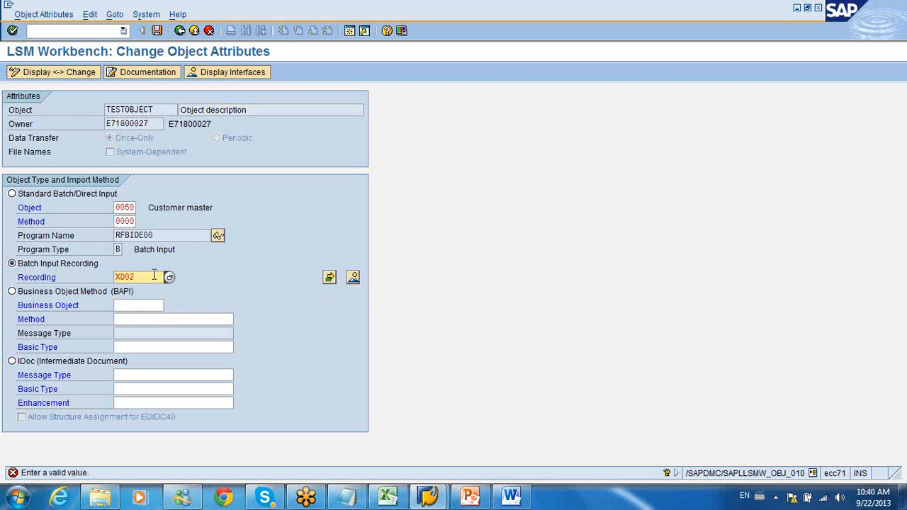
Step: Try to open the recordings overview with the recording name XD02s and again with XD02
{"action": "type", "text": "s"}
{"action": "left_click", "coordinate": [352, 278]}
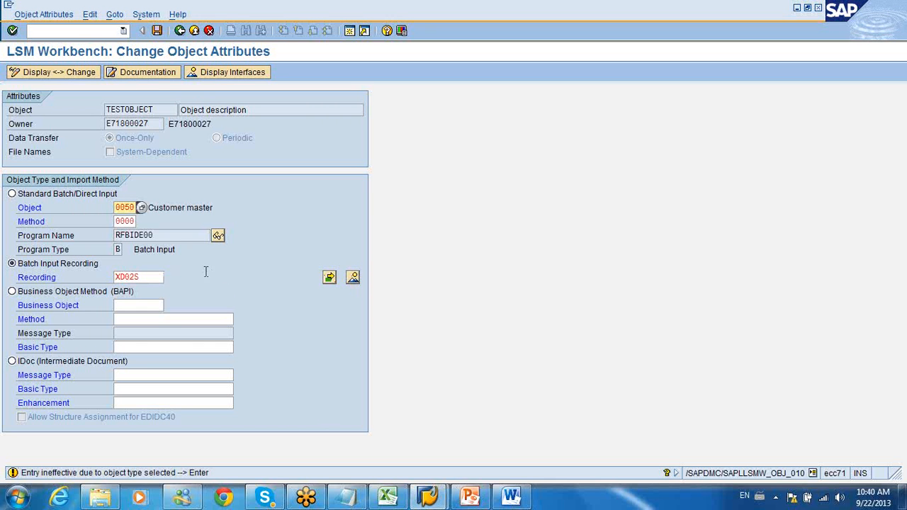
{"action": "left_click", "coordinate": [152, 276]}
{"action": "key", "text": "BackSpace"}
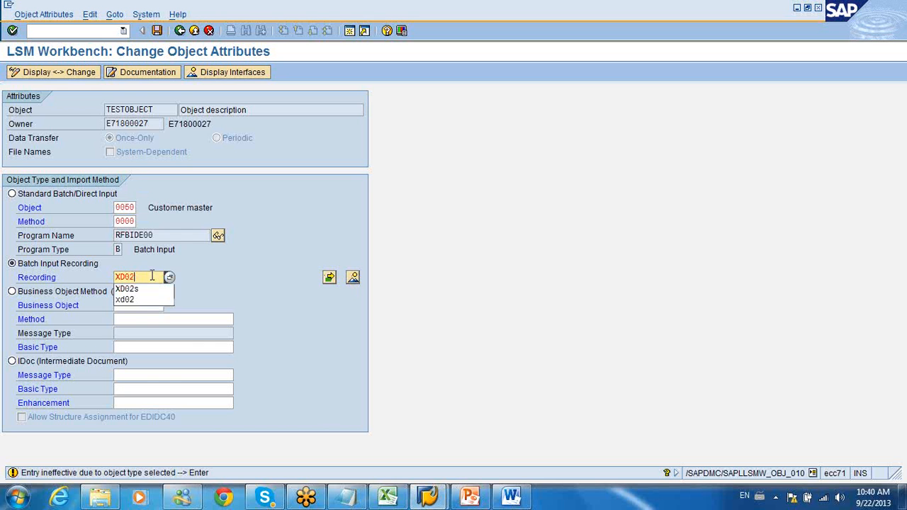
{"action": "left_click", "coordinate": [354, 279]}
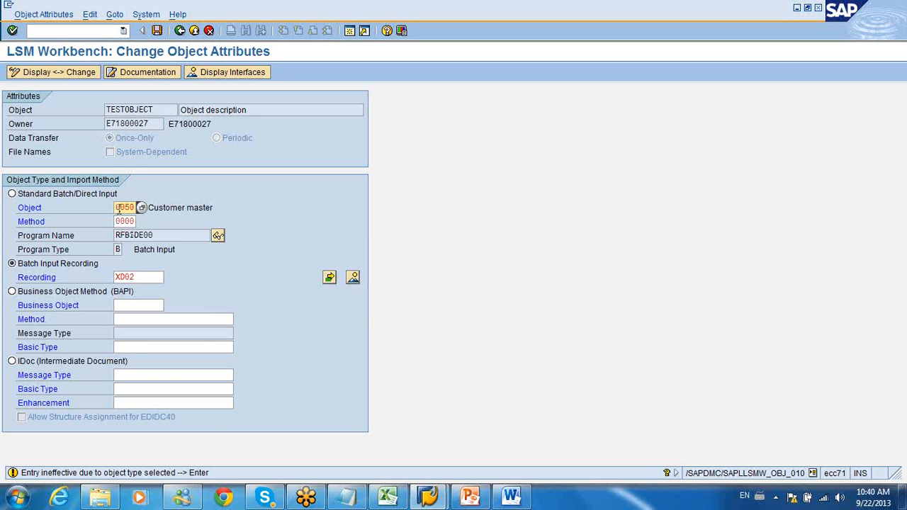
Step: Clear the Object and Method of the standard batch input and try to go to recording XD02 again
{"action": "left_click_drag", "start_coordinate": [116, 208], "coordinate": [145, 222]}
{"action": "key", "text": "Delete"}
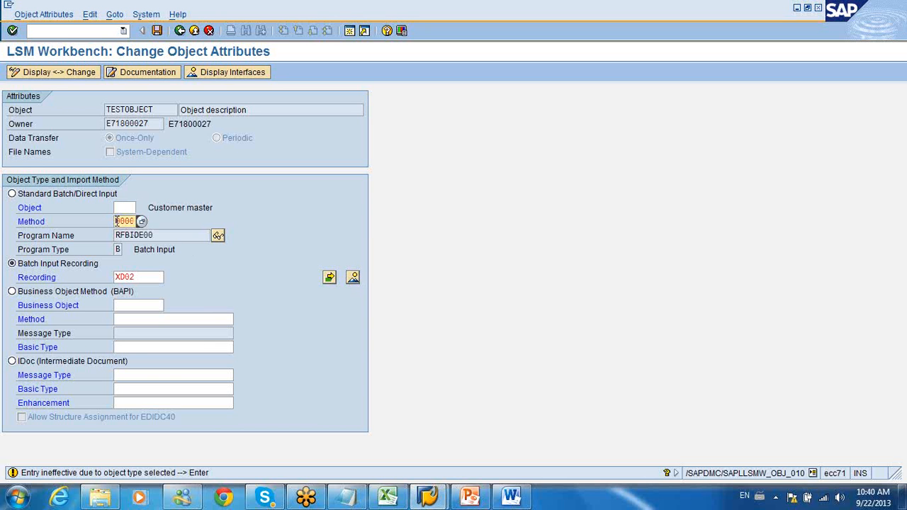
{"action": "key", "text": "Delete"}
{"action": "left_click", "coordinate": [329, 277]}
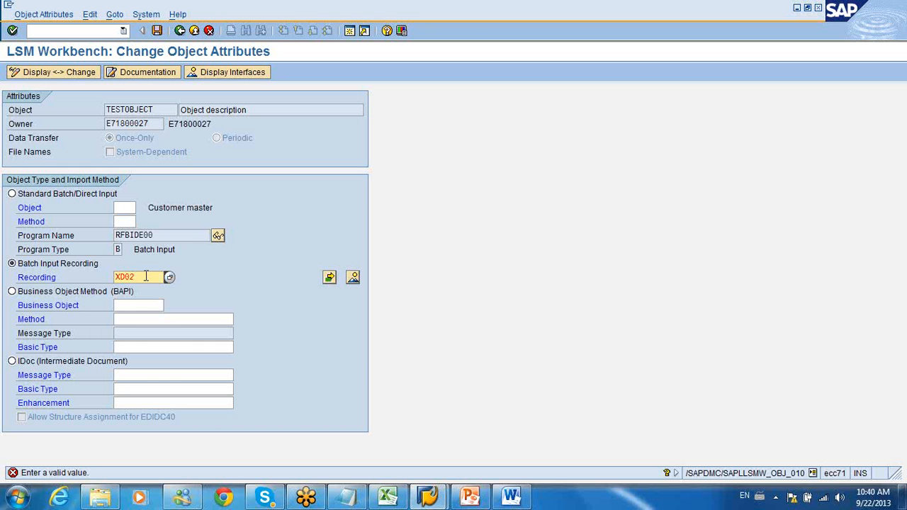
{"action": "left_click", "coordinate": [330, 277]}
Step: Try the recording names xd01 and xk01, and leave TESTOBJECT's attributes without saving the changes
{"action": "left_click_drag", "start_coordinate": [135, 277], "coordinate": [91, 281]}
{"action": "type", "text": "xd"}
{"action": "left_click", "coordinate": [329, 277]}
{"action": "left_click_drag", "start_coordinate": [142, 279], "coordinate": [105, 282]}
{"action": "type", "text": "fk"}
{"action": "key", "text": "BackSpace"}
{"action": "key", "text": "BackSpace"}
{"action": "type", "text": "x"}
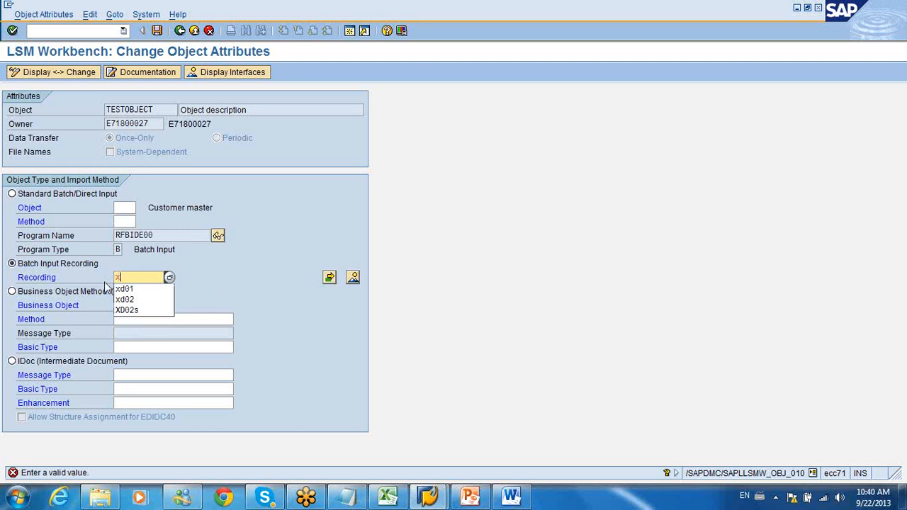
{"action": "type", "text": "k01"}
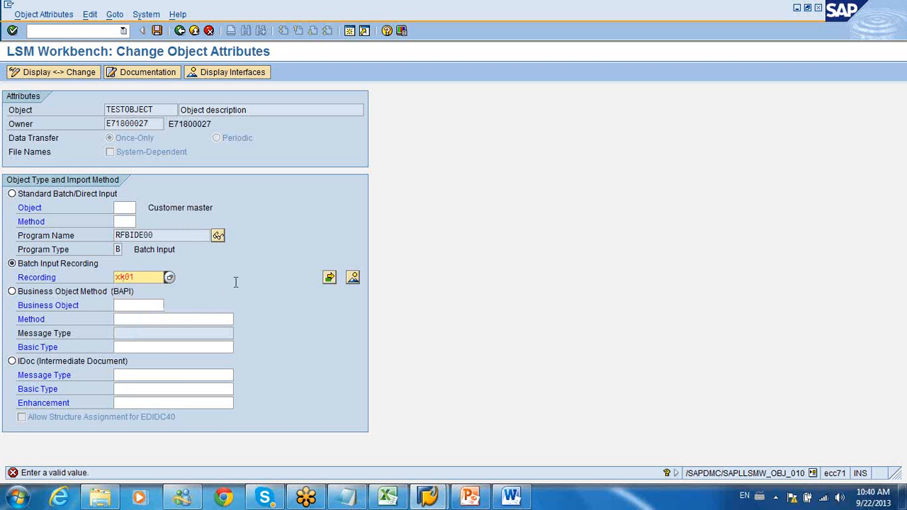
{"action": "left_click", "coordinate": [329, 277]}
{"action": "left_click_drag", "start_coordinate": [146, 282], "coordinate": [91, 282]}
{"action": "left_click", "coordinate": [194, 30]}
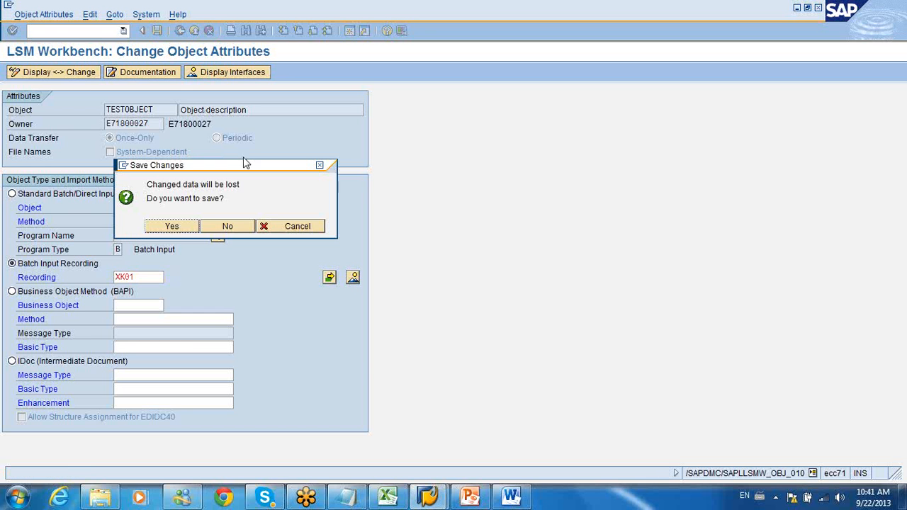
{"action": "left_click", "coordinate": [228, 227]}
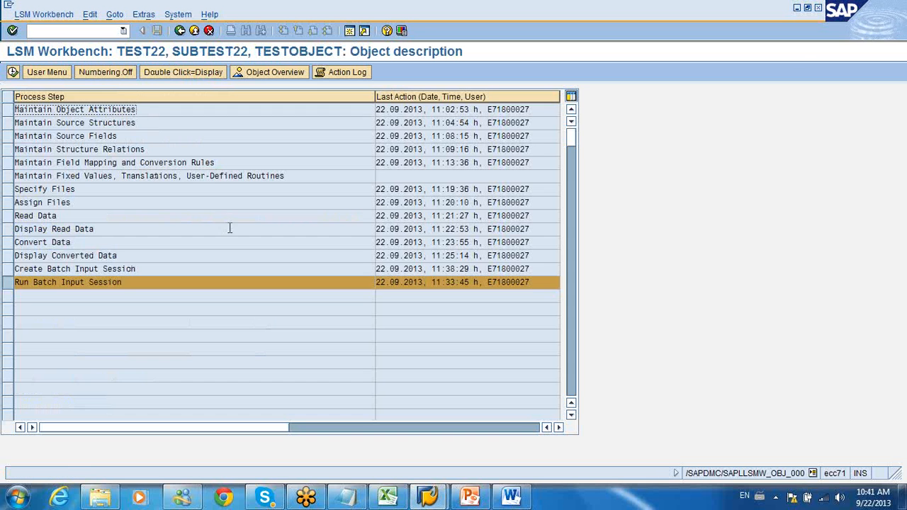
Step: Create a new LSMW project TEST32, described with a first name followed by "test"
{"action": "left_click", "coordinate": [178, 32]}
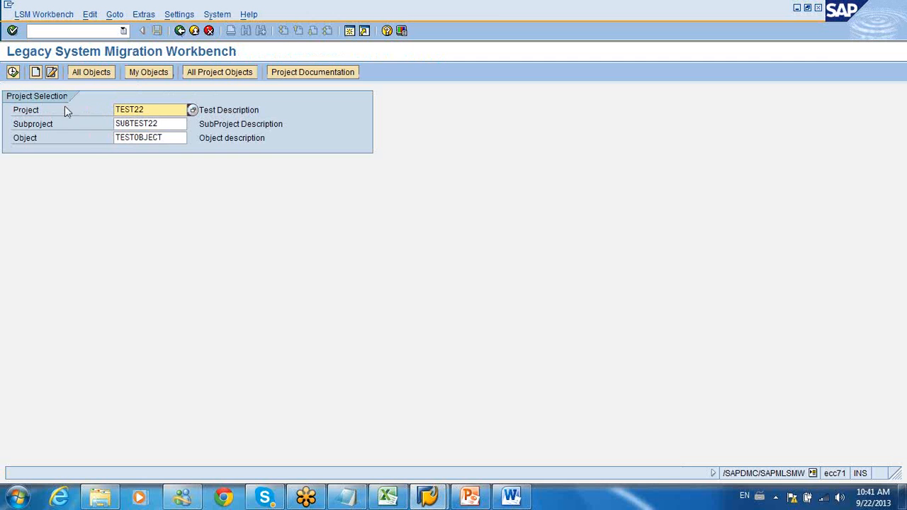
{"action": "left_click", "coordinate": [35, 76]}
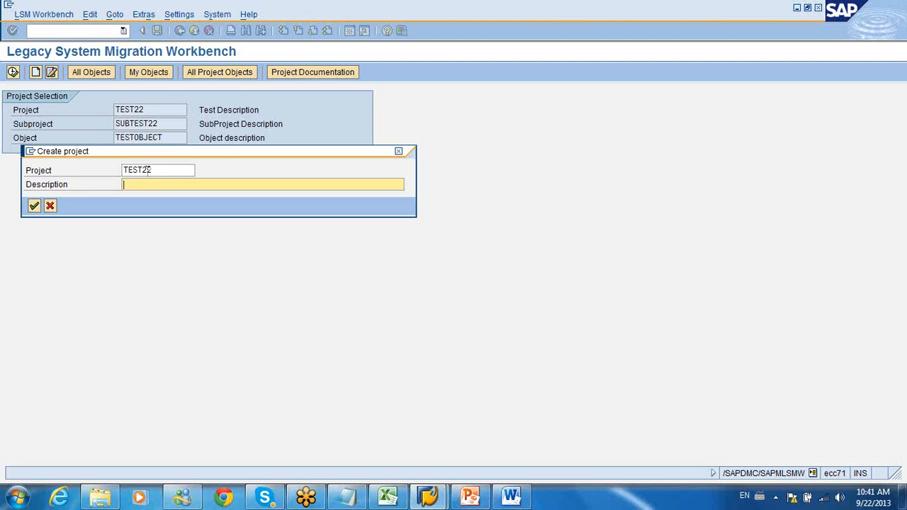
{"action": "left_click_drag", "start_coordinate": [142, 170], "coordinate": [159, 171]}
{"action": "type", "text": "32"}
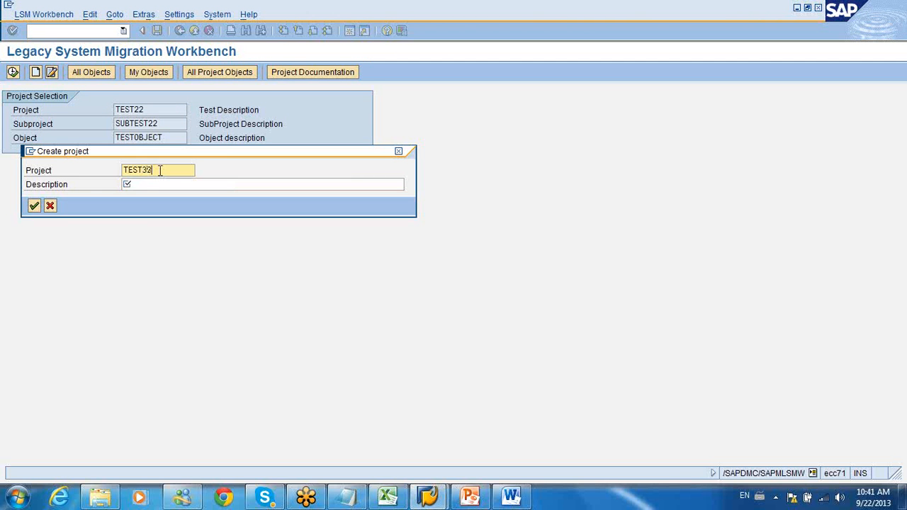
{"action": "left_click", "coordinate": [151, 185]}
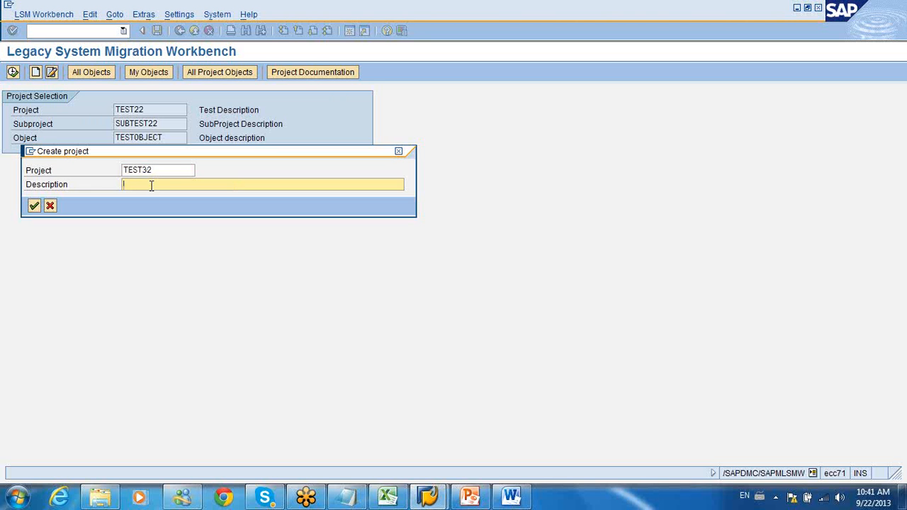
{"action": "type", "text": "Hari test"}
{"action": "key", "text": "Return"}
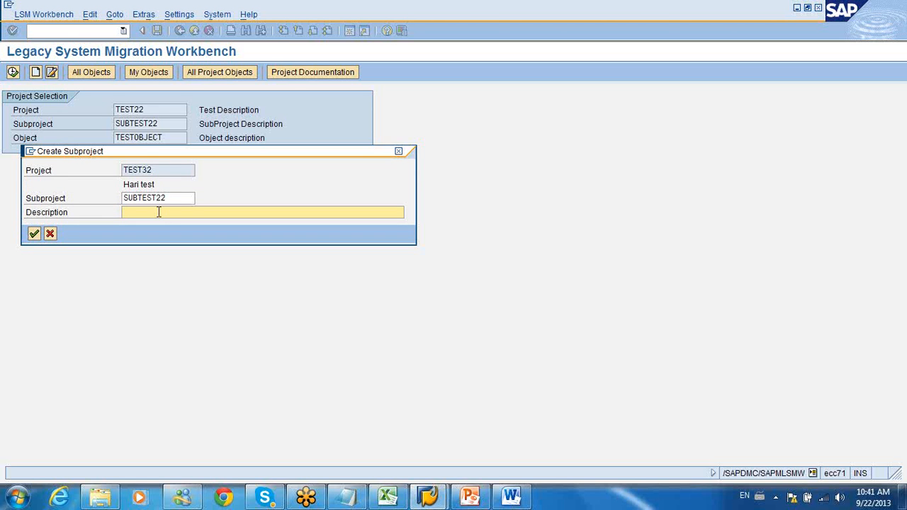
Step: Add subproject SUBTEST32 to the new project, giving it the same description as the project
{"action": "left_click_drag", "start_coordinate": [157, 199], "coordinate": [171, 200]}
{"action": "type", "text": "32"}
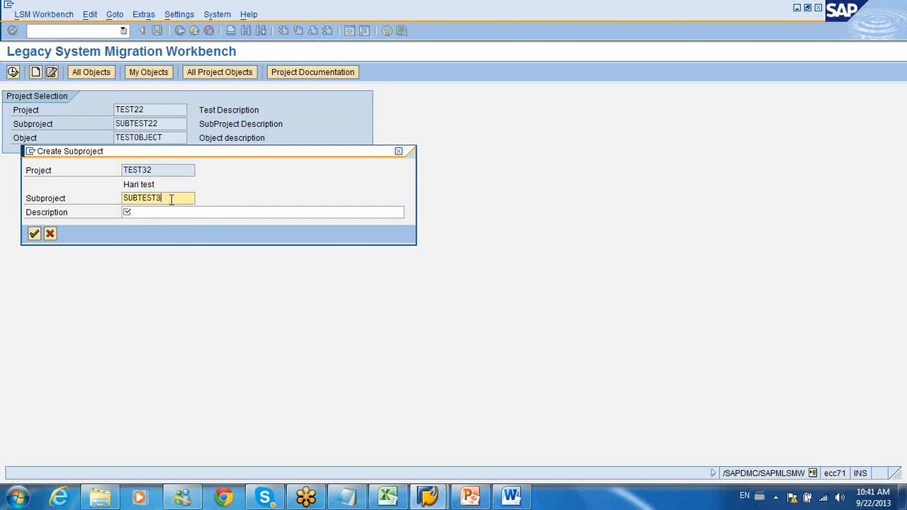
{"action": "left_click", "coordinate": [157, 213]}
{"action": "type", "text": "Hari test"}
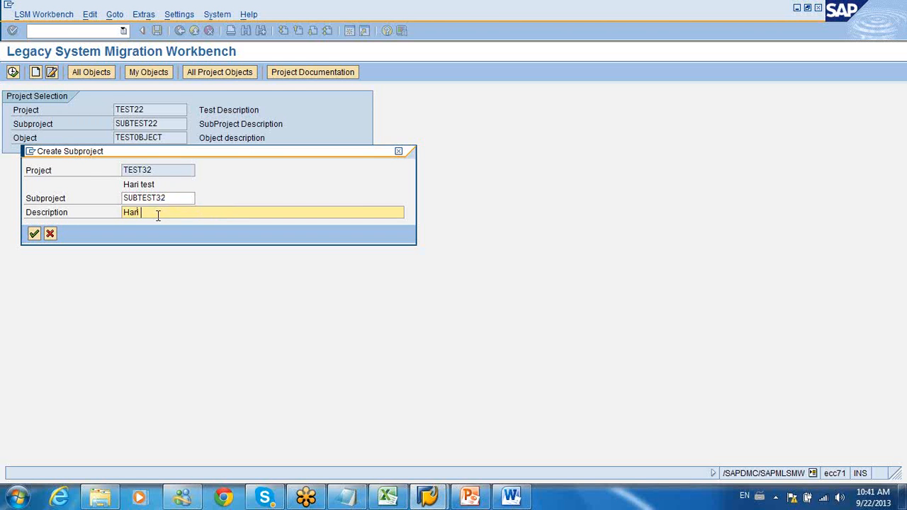
{"action": "key", "text": "Return"}
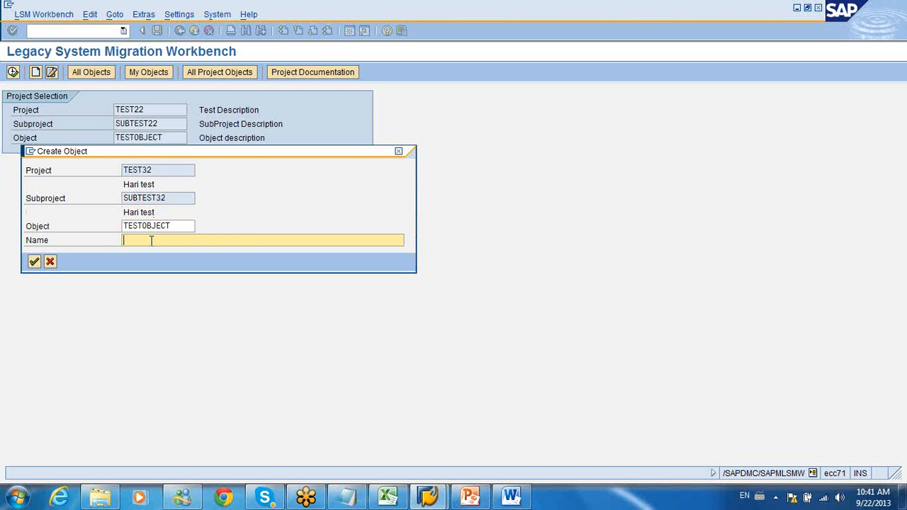
Step: Create the object TESTOBJECT in subproject SUBTEST32 with the name "Edit customer"
{"action": "type", "text": "Edit customer"}
{"action": "left_click", "coordinate": [34, 261]}
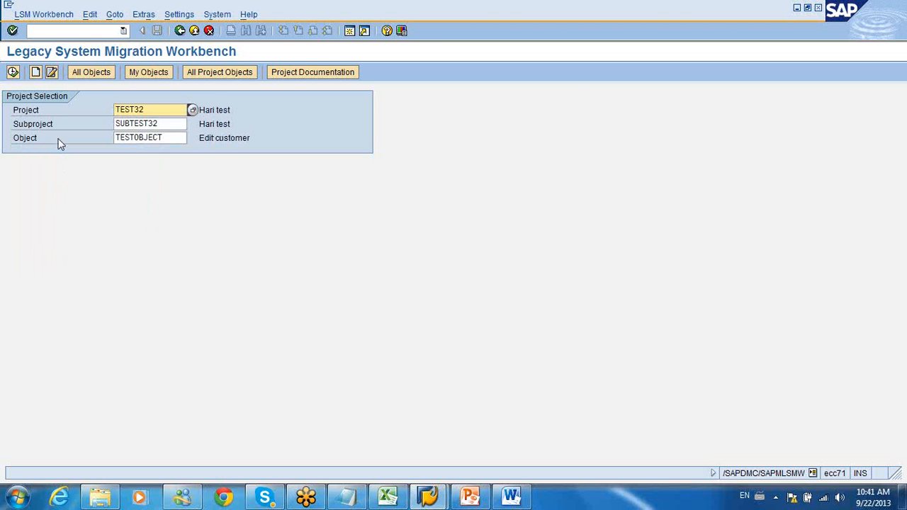
Step: Open TESTOBJECT's object attributes for changing and set the import method to Batch Input Recording
{"action": "left_click", "coordinate": [14, 77]}
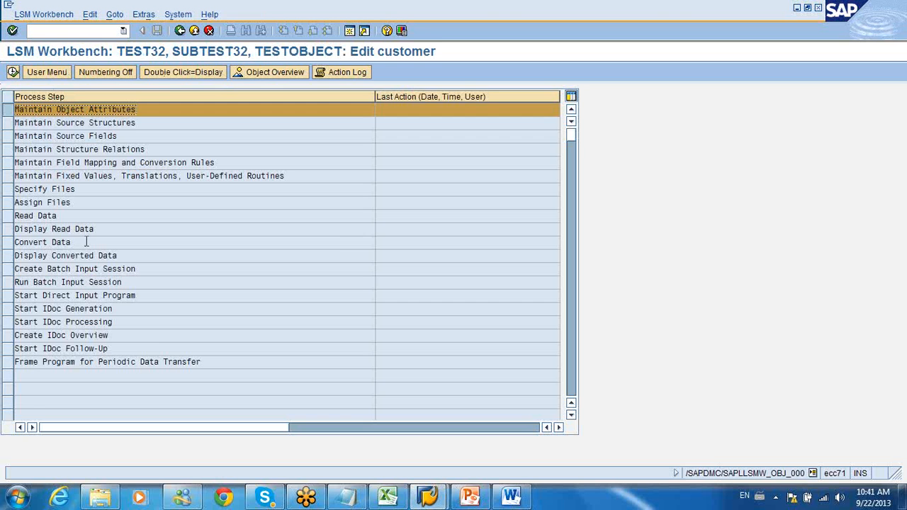
{"action": "double_click", "coordinate": [76, 110]}
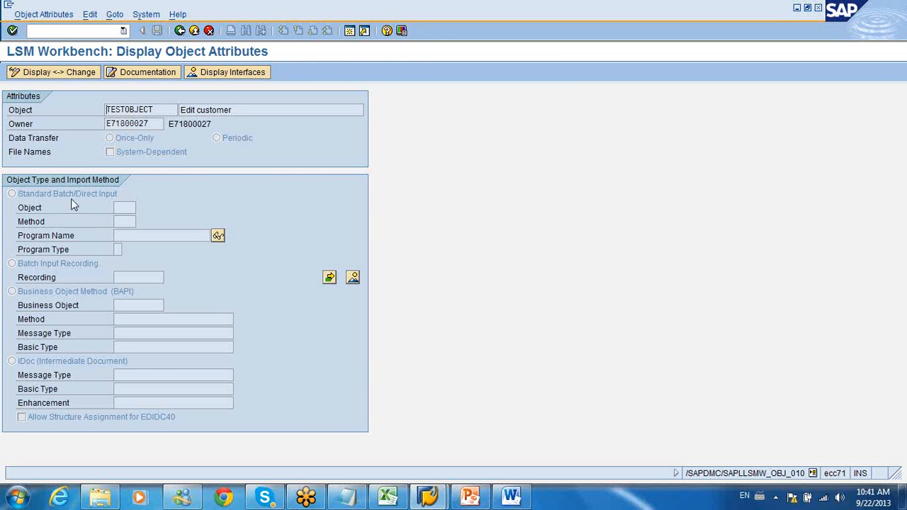
{"action": "left_click", "coordinate": [70, 73]}
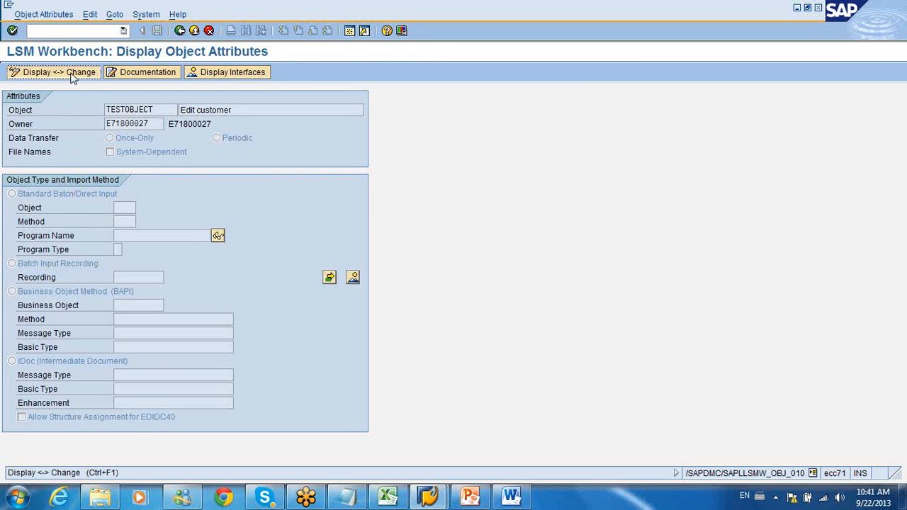
{"action": "left_click", "coordinate": [12, 263]}
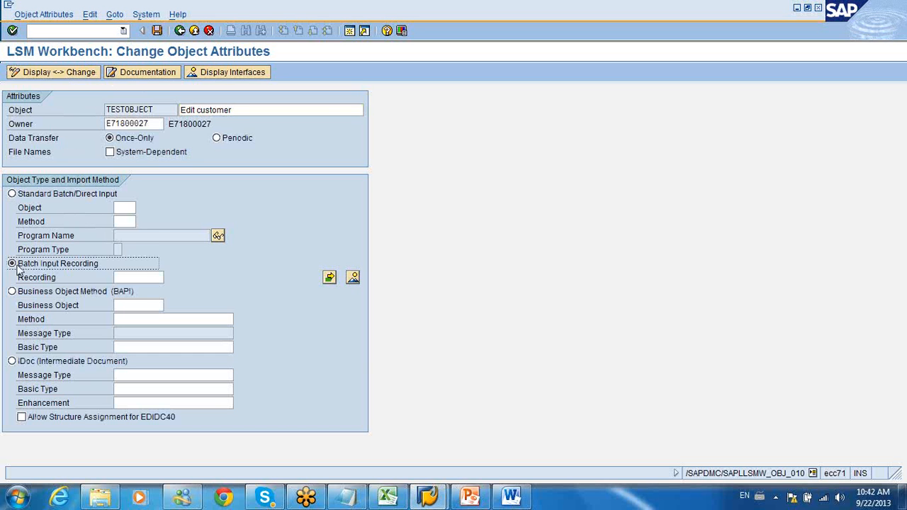
Step: Enter xd01 as the object's recording and try to open the list for assigning more recordings
{"action": "left_click", "coordinate": [136, 278]}
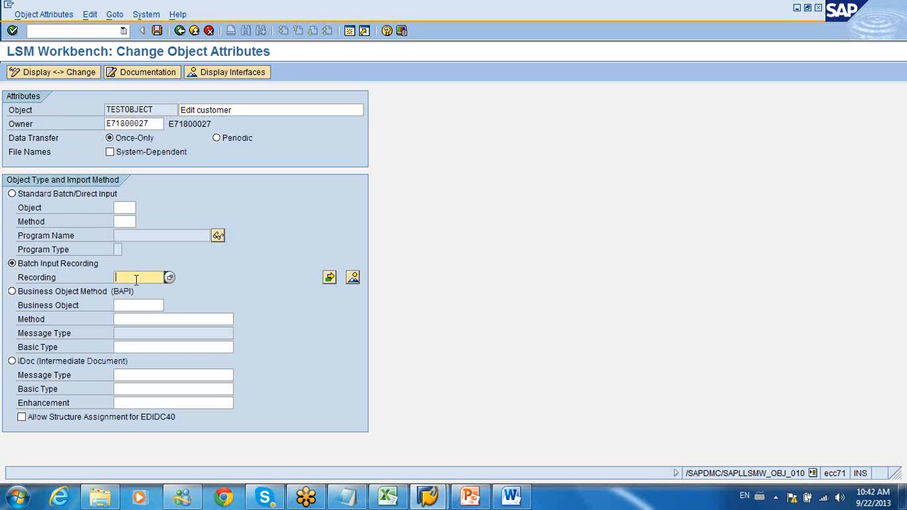
{"action": "type", "text": "d"}
{"action": "key", "text": "BackSpace"}
{"action": "type", "text": "dx"}
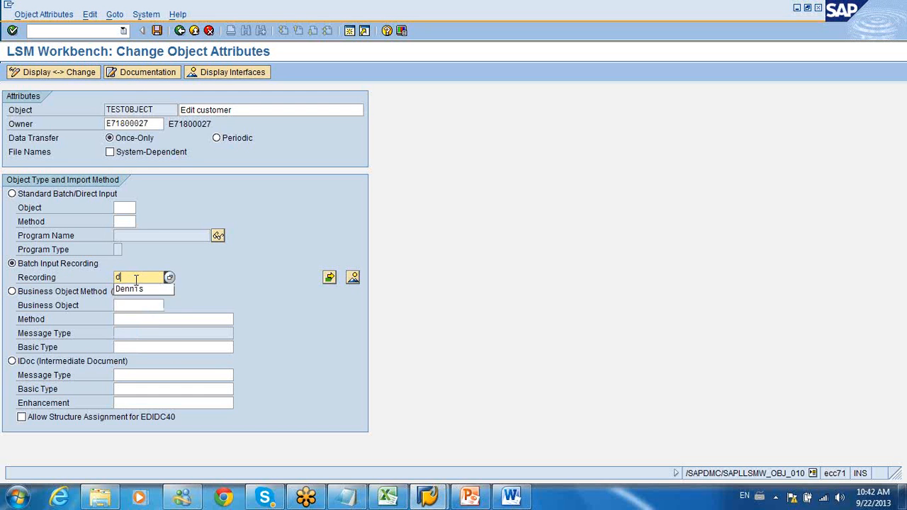
{"action": "key", "text": "BackSpace"}
{"action": "key", "text": "BackSpace"}
{"action": "type", "text": "xd01"}
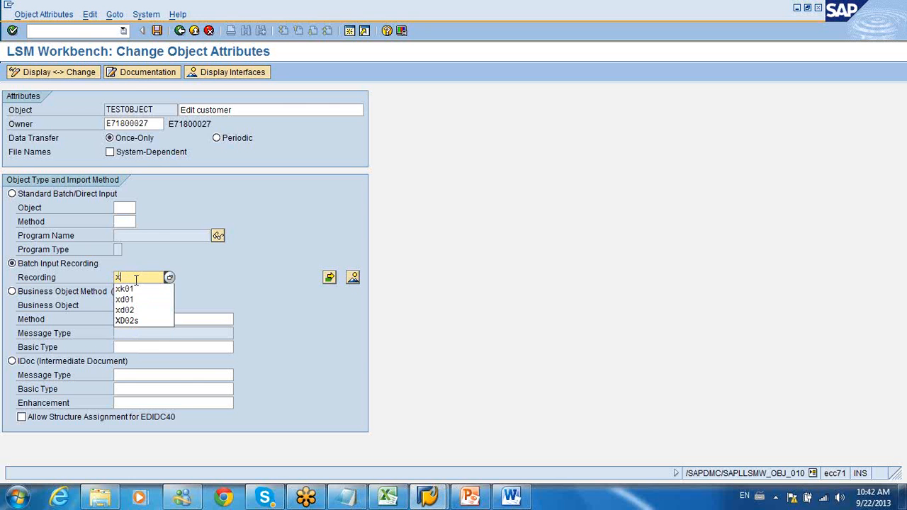
{"action": "left_click", "coordinate": [329, 277]}
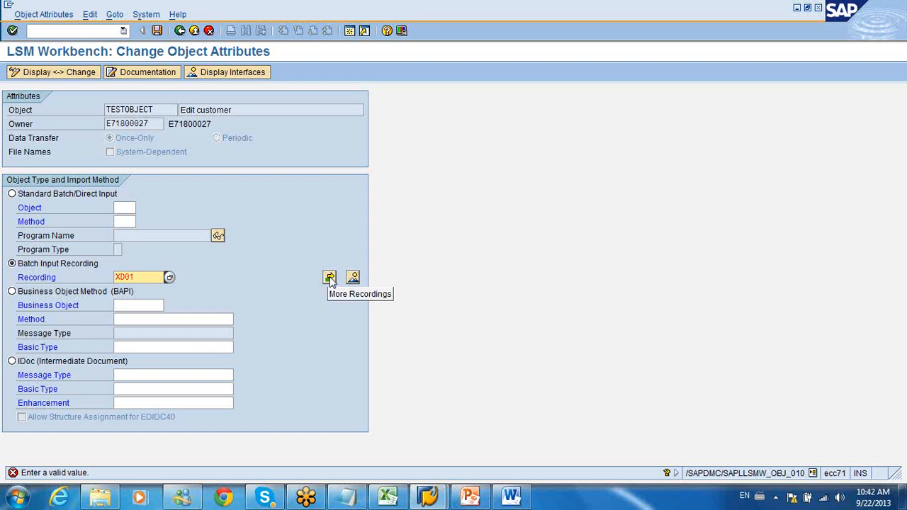
Step: Create the recording xd01 in the project, described as "Create customer", and start recording transaction Xd02
{"action": "left_click", "coordinate": [353, 277]}
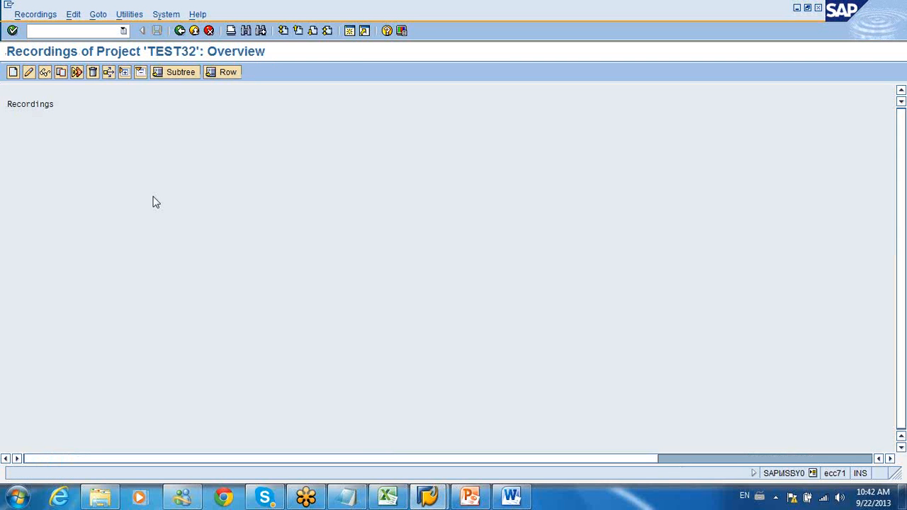
{"action": "left_click", "coordinate": [12, 72]}
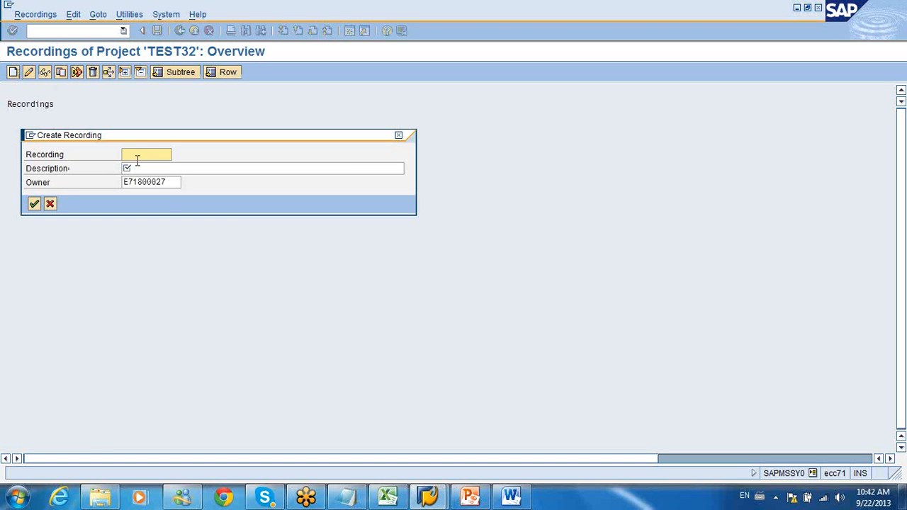
{"action": "type", "text": "x"}
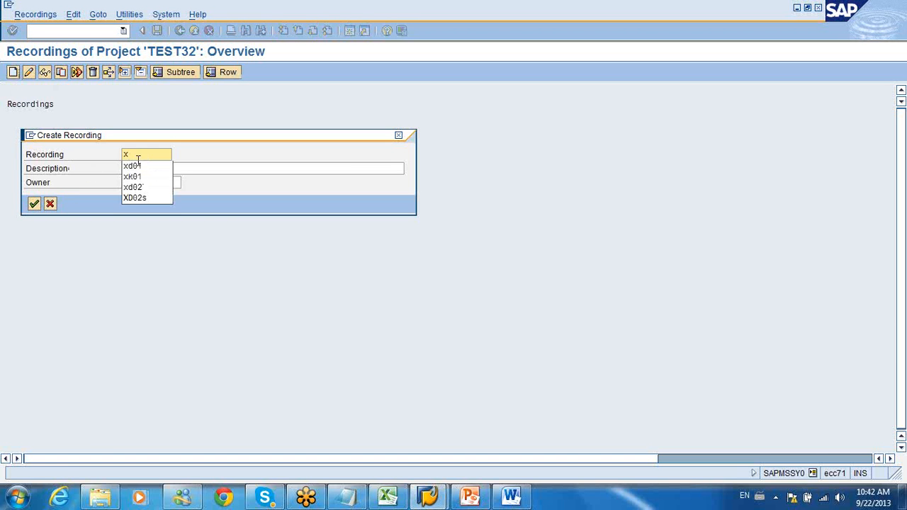
{"action": "left_click", "coordinate": [134, 166]}
{"action": "left_click", "coordinate": [135, 168]}
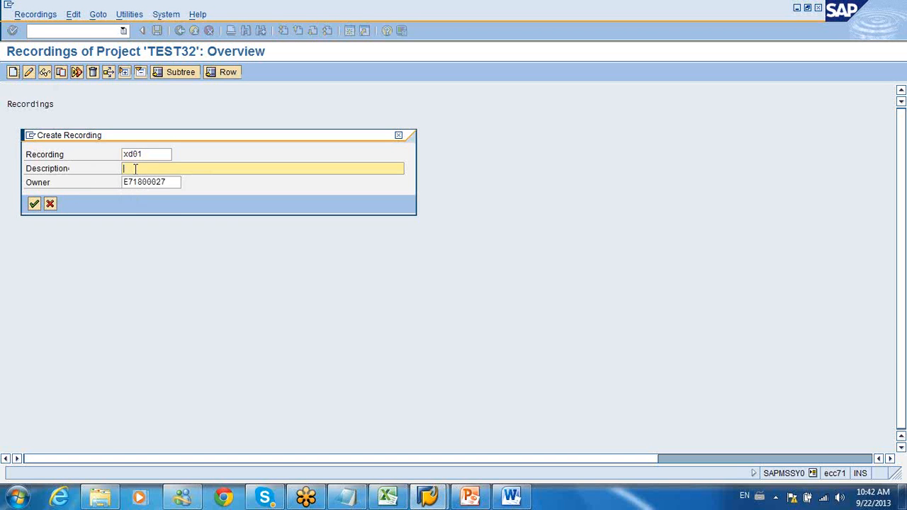
{"action": "type", "text": "Create customer"}
{"action": "left_click", "coordinate": [34, 203]}
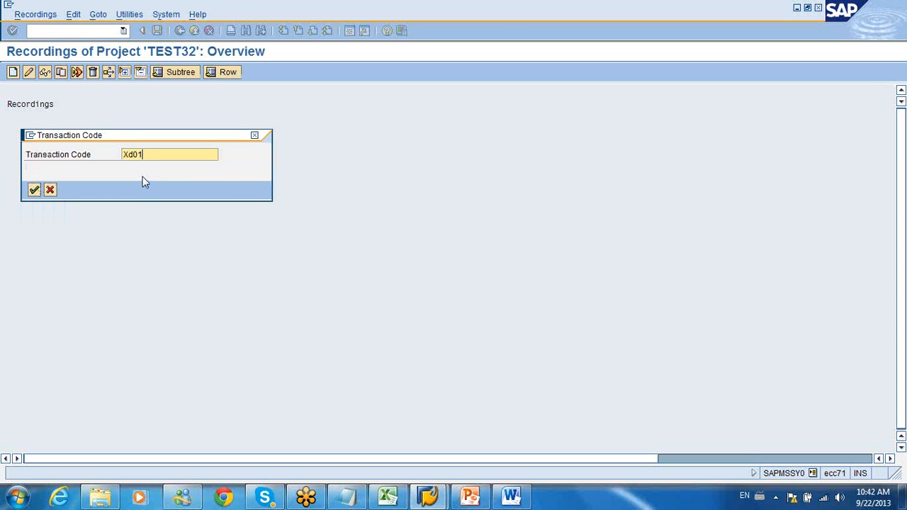
{"action": "type", "text": "Xd02"}
{"action": "key", "text": "Return"}
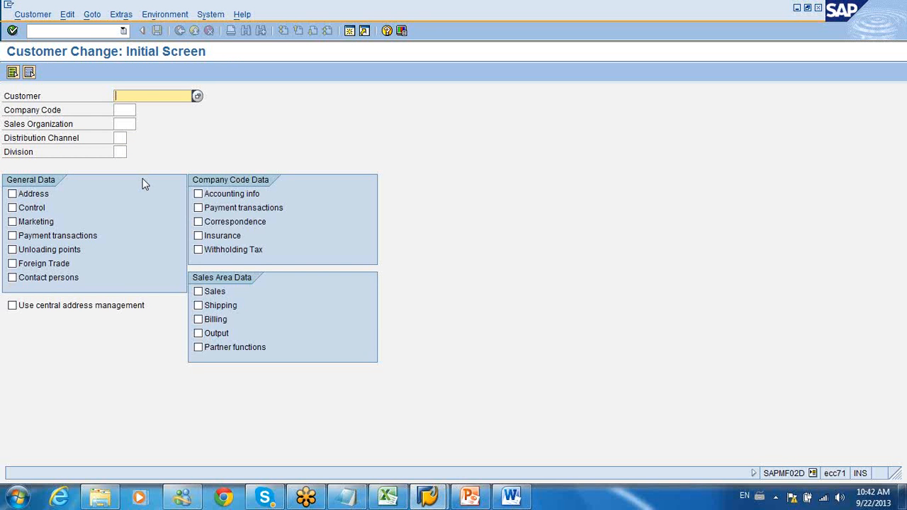
Step: Open the customer's address data by entering the customer number, company code 1000, sales organization 1000, distribution channel 01 and division 01
{"action": "type", "text": "1000"}
{"action": "key", "text": "Tab"}
{"action": "type", "text": "1000"}
{"action": "key", "text": "Tab"}
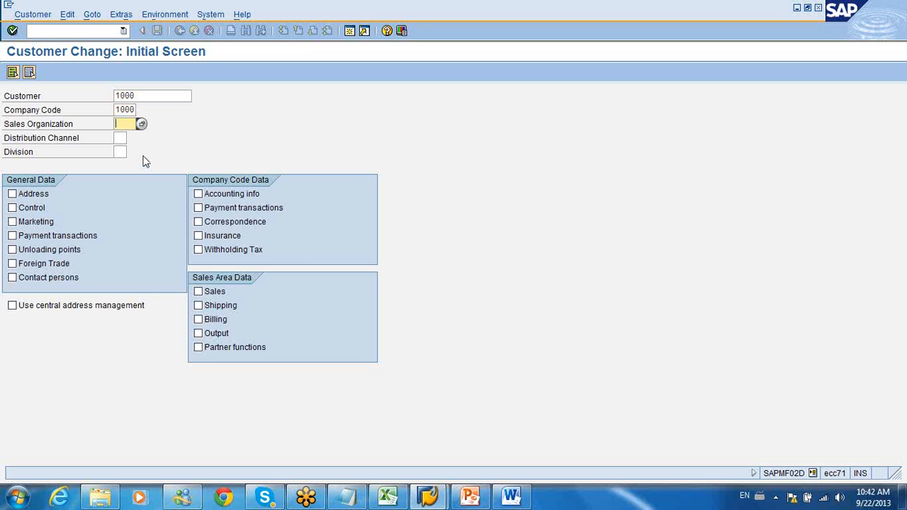
{"action": "type", "text": "1000"}
{"action": "left_click", "coordinate": [118, 137]}
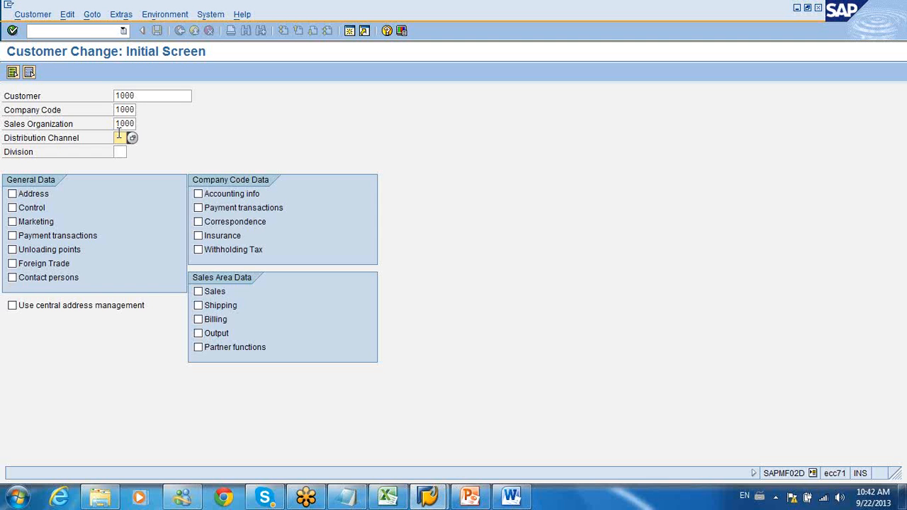
{"action": "type", "text": "01"}
{"action": "key", "text": "Tab"}
{"action": "type", "text": "01"}
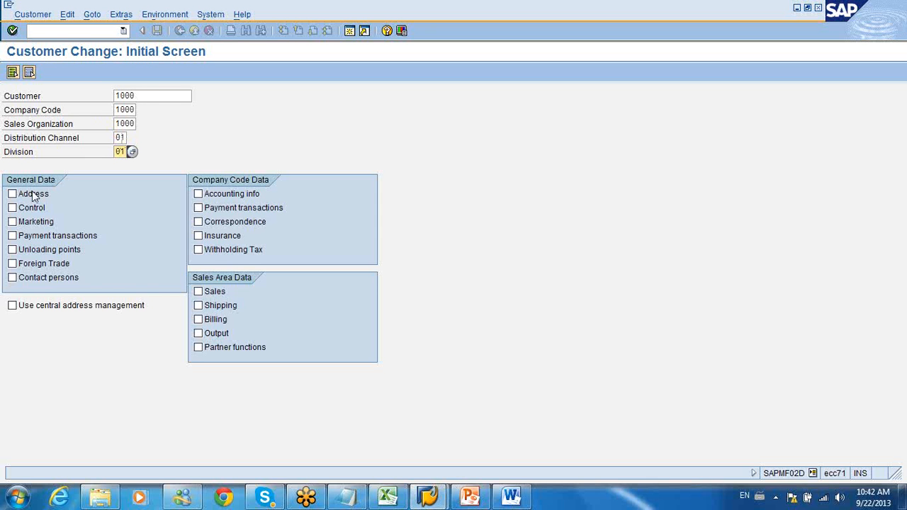
{"action": "left_click", "coordinate": [11, 195]}
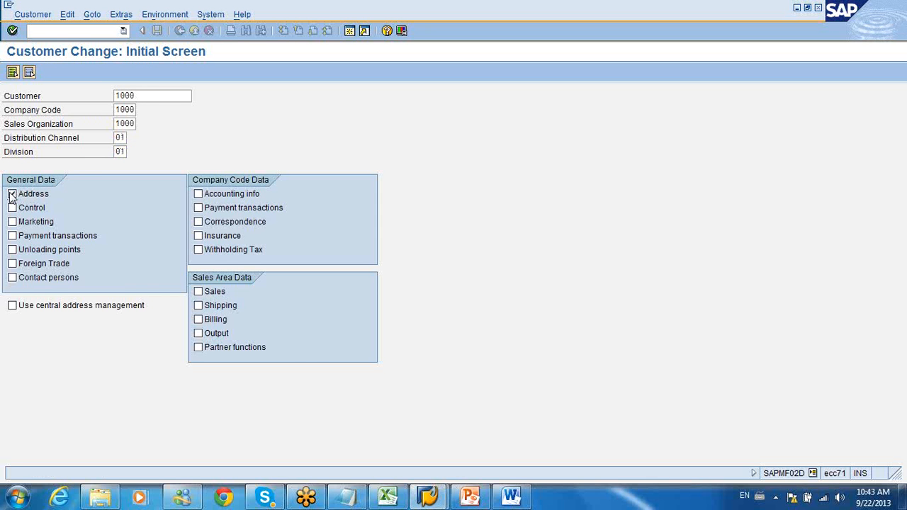
{"action": "key", "text": "Return"}
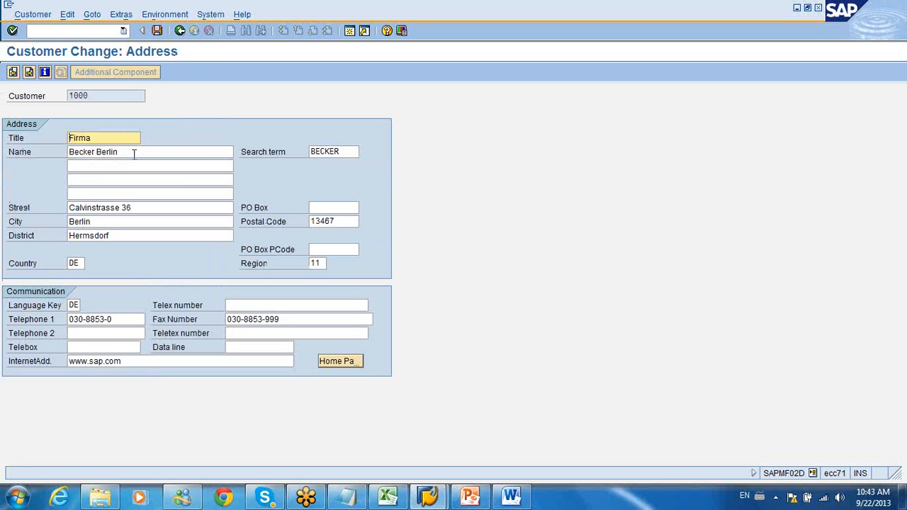
Step: Replace the customer's name in the address data with a new name text and save to finish the recording
{"action": "left_click_drag", "start_coordinate": [132, 151], "coordinate": [39, 170]}
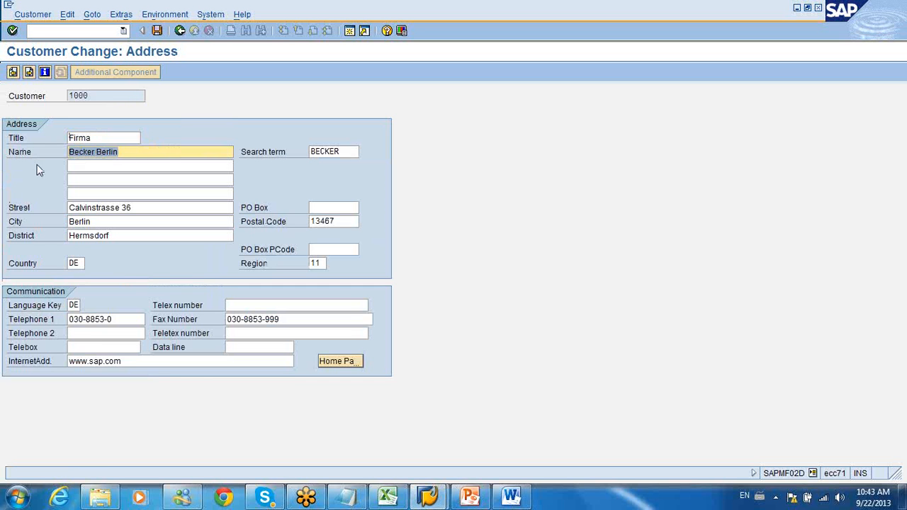
{"action": "type", "text": "Changin"}
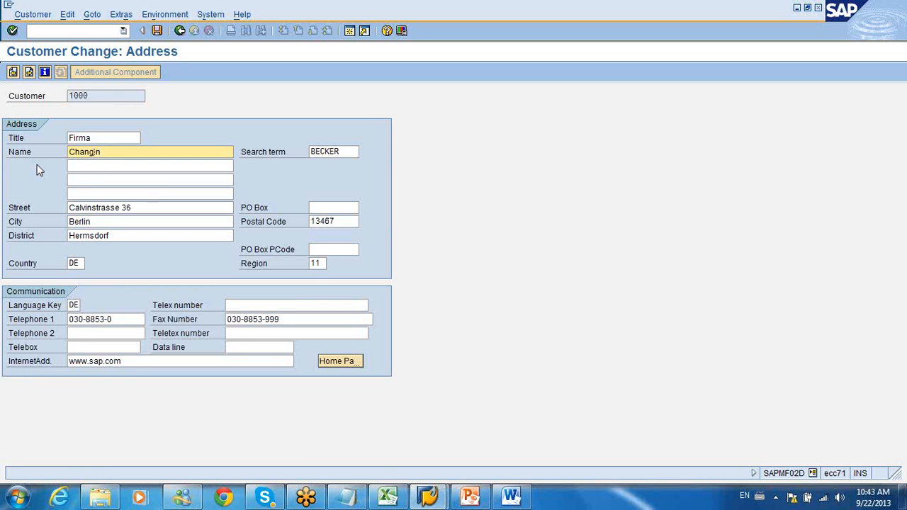
{"action": "type", "text": "g to Hels"}
{"action": "key", "text": "BackSpace"}
{"action": "key", "text": "BackSpace"}
{"action": "key", "text": "BackSpace"}
{"action": "key", "text": "BackSpace"}
{"action": "type", "text": "Hari from becker"}
{"action": "left_click", "coordinate": [29, 73]}
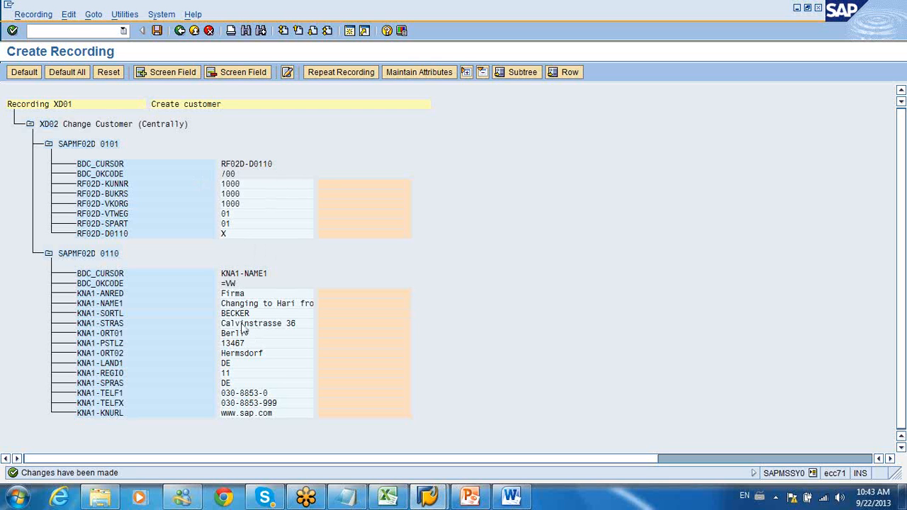
Step: Give the recorded field RF02D-KUNNR the name and description "customer", keeping its default value
{"action": "double_click", "coordinate": [352, 184]}
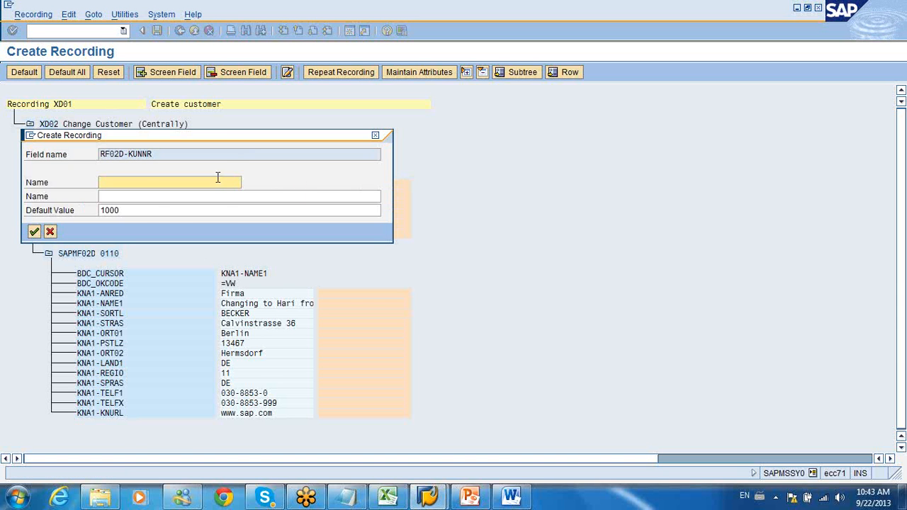
{"action": "left_click_drag", "start_coordinate": [142, 141], "coordinate": [424, 211]}
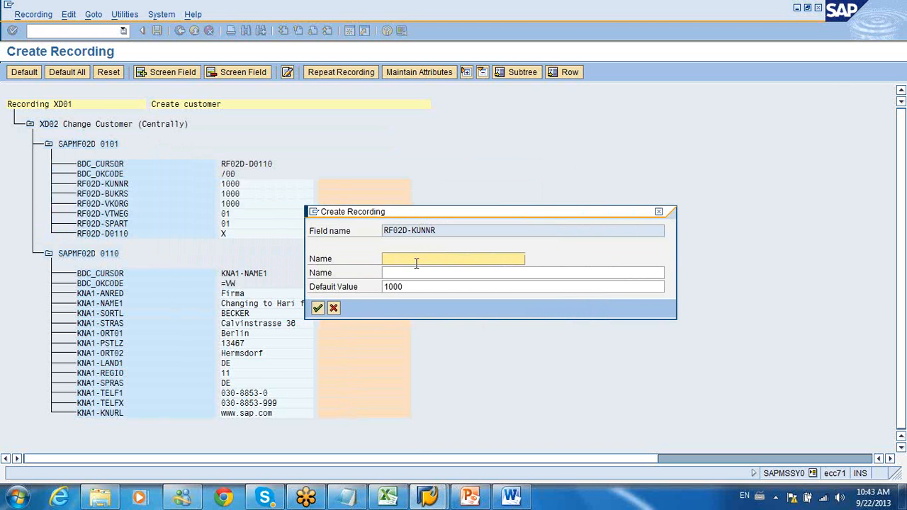
{"action": "type", "text": "utomer"}
{"action": "key", "text": "Tab"}
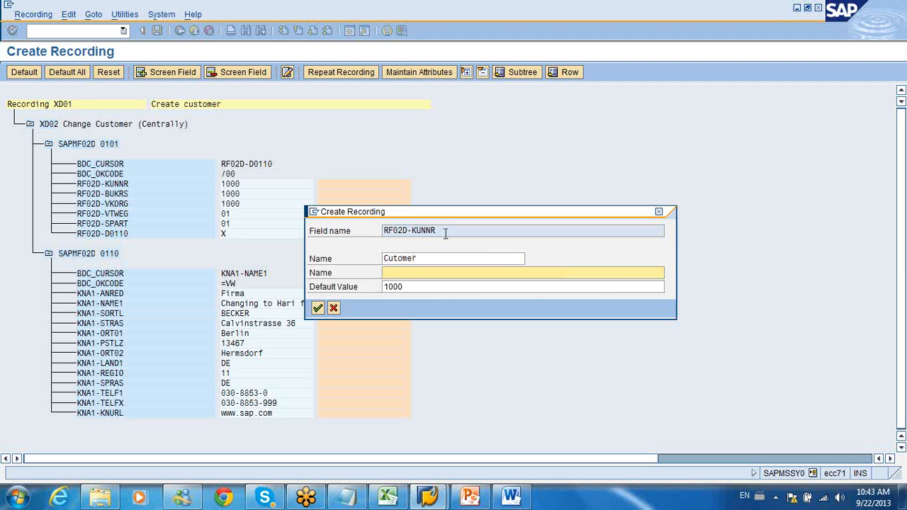
{"action": "left_click_drag", "start_coordinate": [447, 230], "coordinate": [415, 237]}
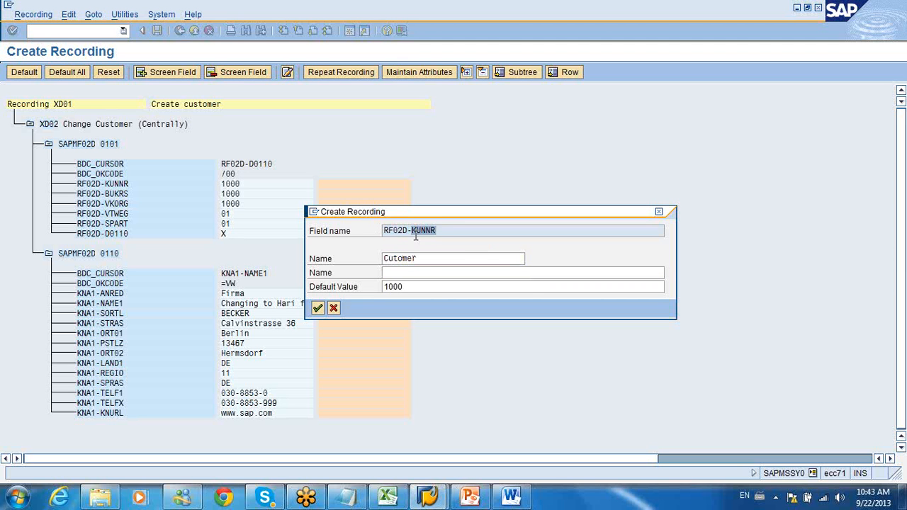
{"action": "key", "text": "ctrl+c"}
{"action": "left_click", "coordinate": [394, 257]}
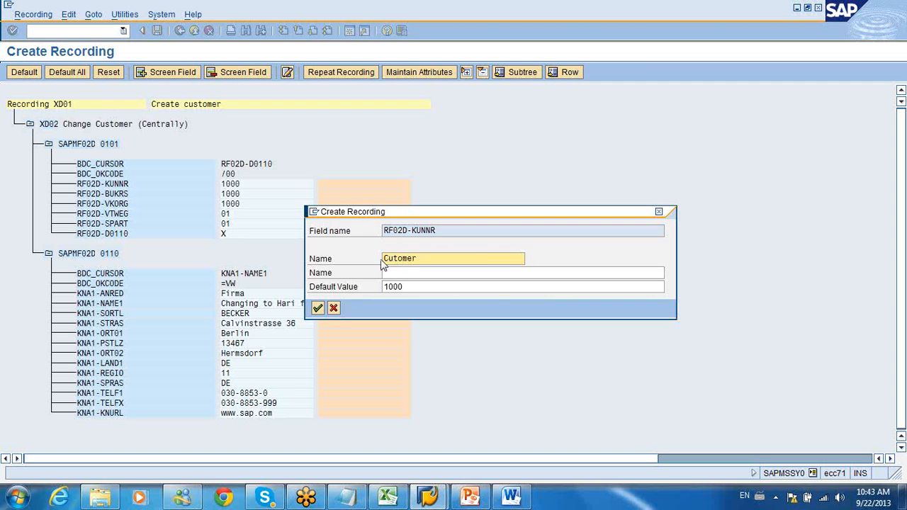
{"action": "left_click", "coordinate": [381, 261]}
{"action": "double_click", "coordinate": [451, 257]}
{"action": "type", "text": "customer"}
{"action": "key", "text": "Tab"}
{"action": "type", "text": "custom"}
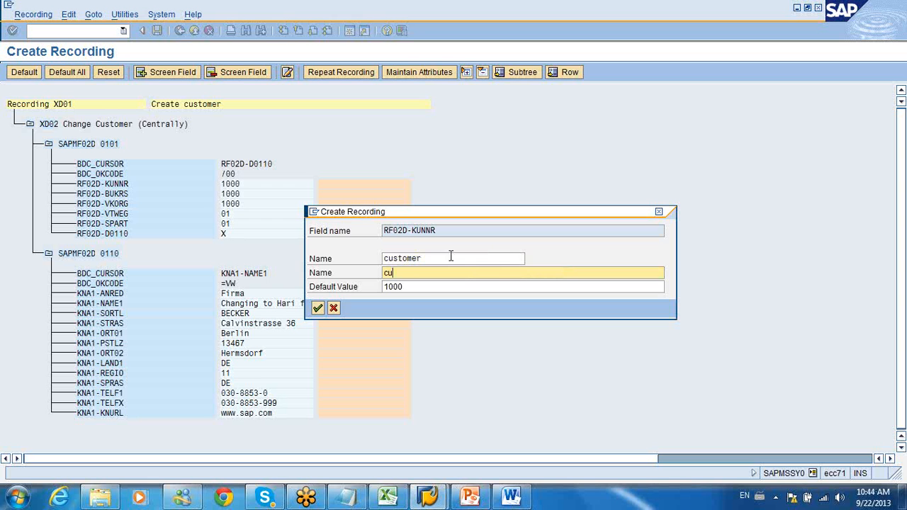
{"action": "type", "text": "er"}
{"action": "key", "text": "Return"}
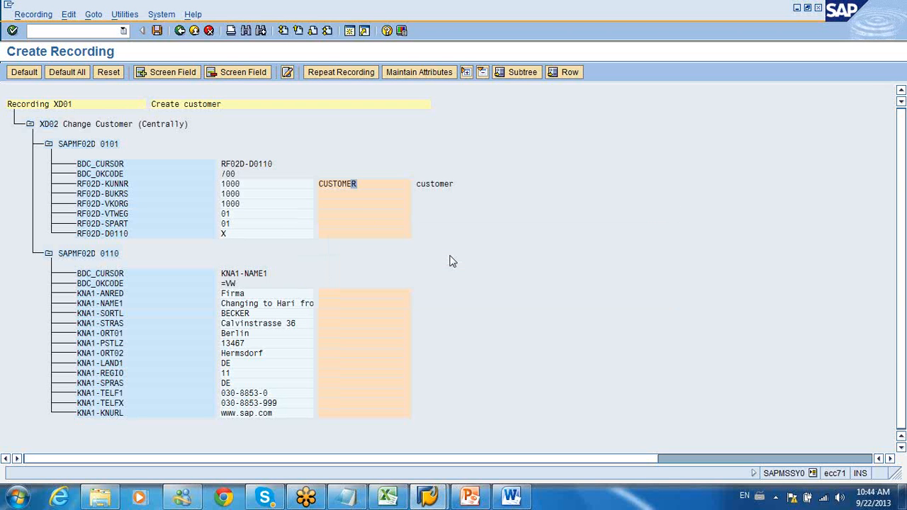
Step: Enter "Company code" as both the name and the description of the recorded field RF02D-BUKRS
{"action": "left_click", "coordinate": [345, 195]}
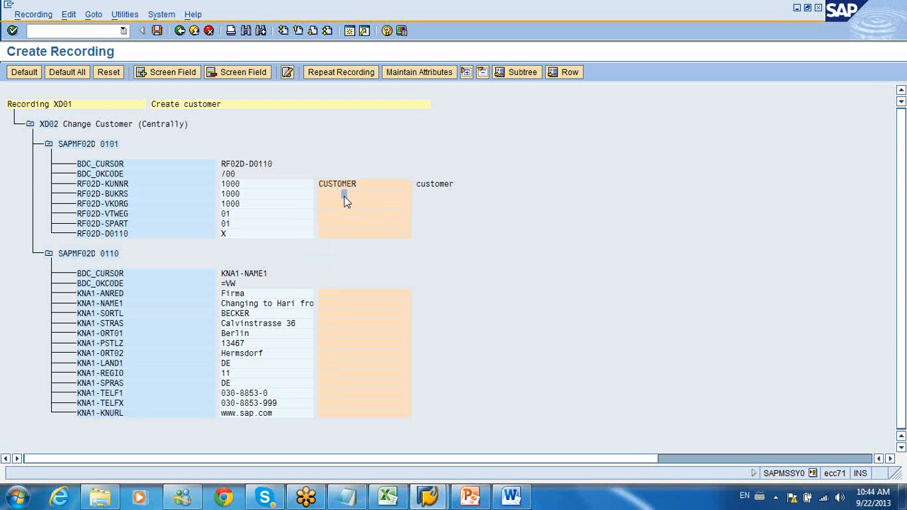
{"action": "double_click", "coordinate": [345, 197]}
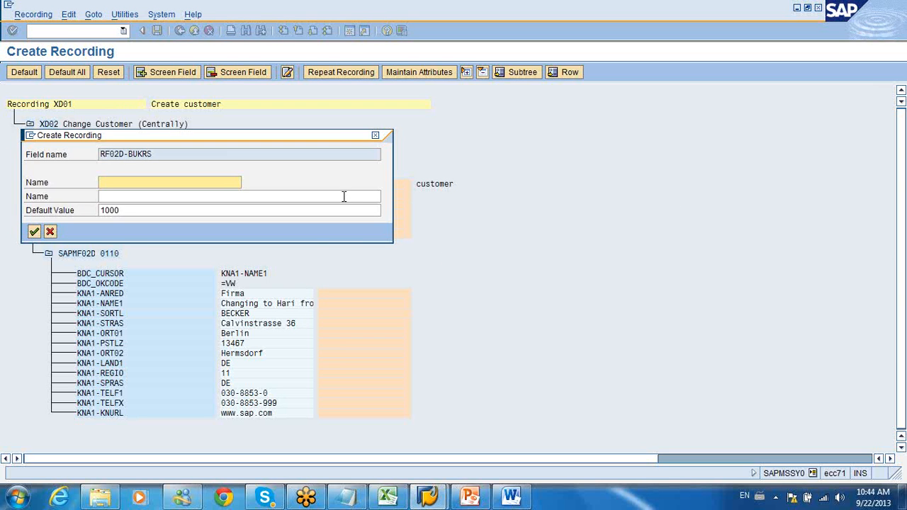
{"action": "type", "text": "Company code"}
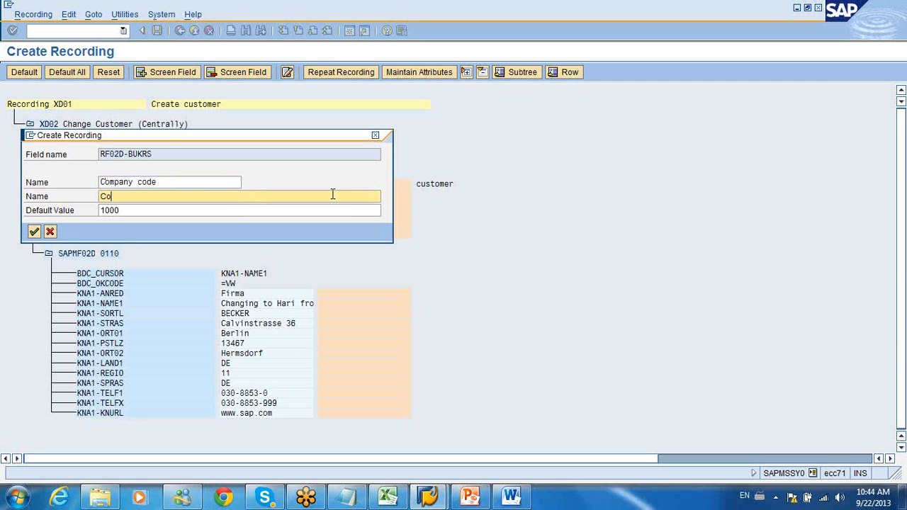
{"action": "type", "text": "mpany code"}
{"action": "left_click", "coordinate": [34, 231]}
{"action": "left_click", "coordinate": [62, 296]}
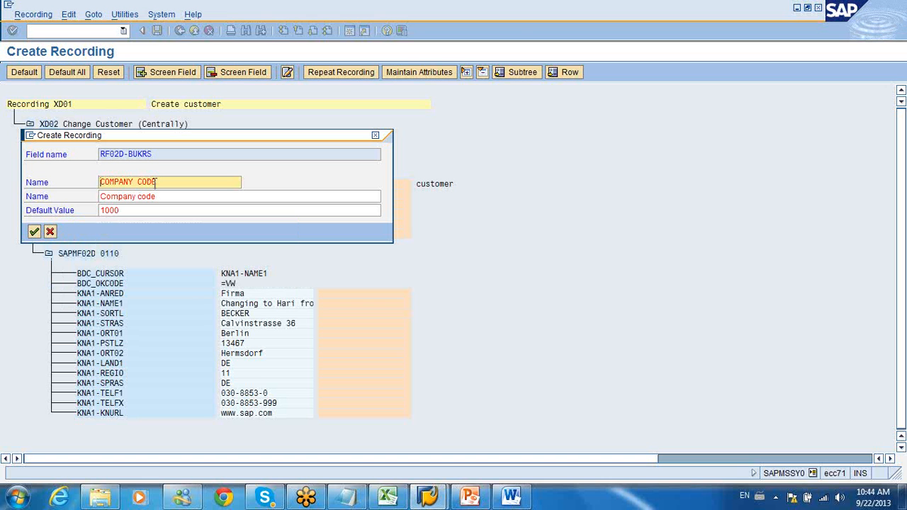
Step: Replace the name of the recorded field RF02D-BUKRS with BUKRS, keeping its description
{"action": "left_click_drag", "start_coordinate": [128, 154], "coordinate": [167, 150]}
{"action": "key", "text": "ctrl+c"}
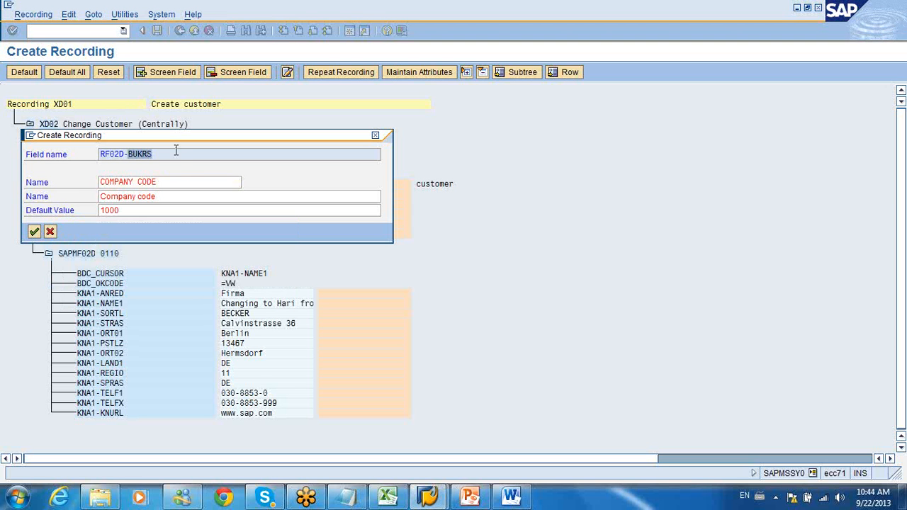
{"action": "left_click_drag", "start_coordinate": [174, 181], "coordinate": [77, 196]}
{"action": "key", "text": "ctrl+v"}
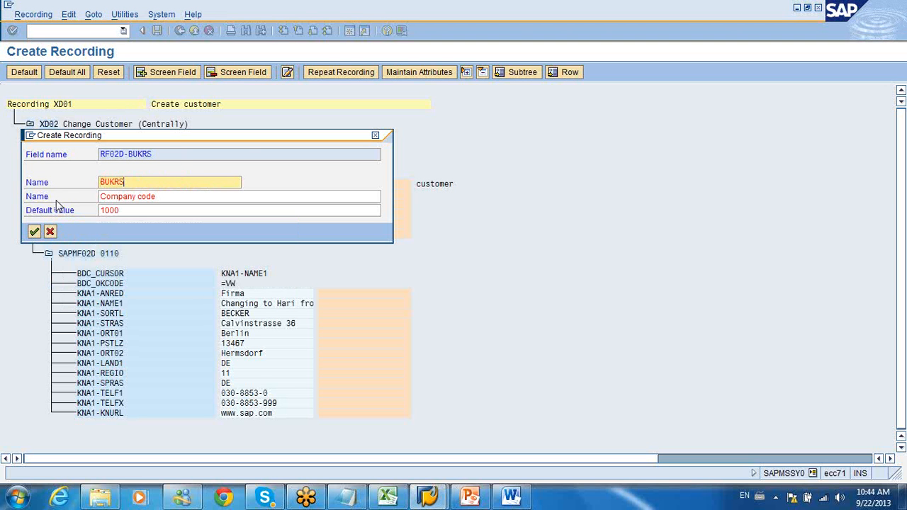
{"action": "left_click", "coordinate": [34, 232]}
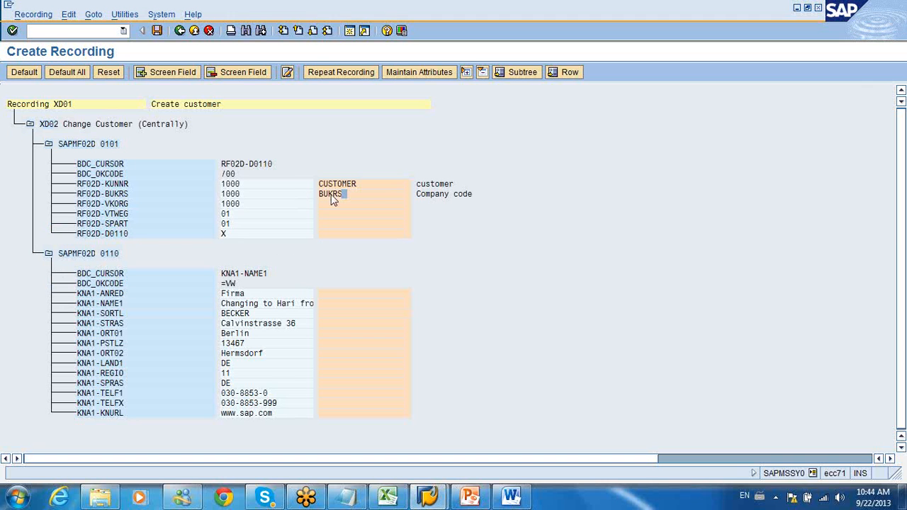
Step: Replace the name of the recorded field RF02D-KUNNR with KUNNR, keeping its description
{"action": "double_click", "coordinate": [352, 185]}
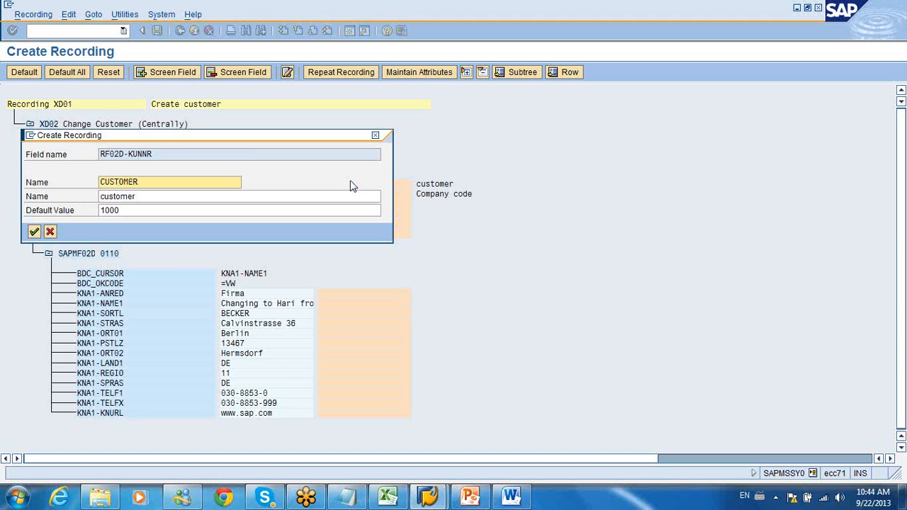
{"action": "left_click_drag", "start_coordinate": [128, 154], "coordinate": [175, 154]}
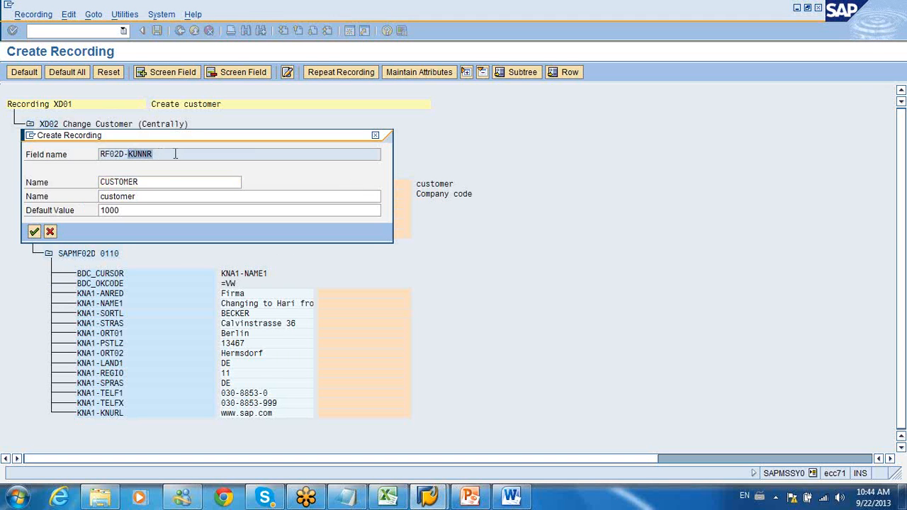
{"action": "key", "text": "ctrl+c"}
{"action": "double_click", "coordinate": [163, 182]}
{"action": "key", "text": "ctrl+v"}
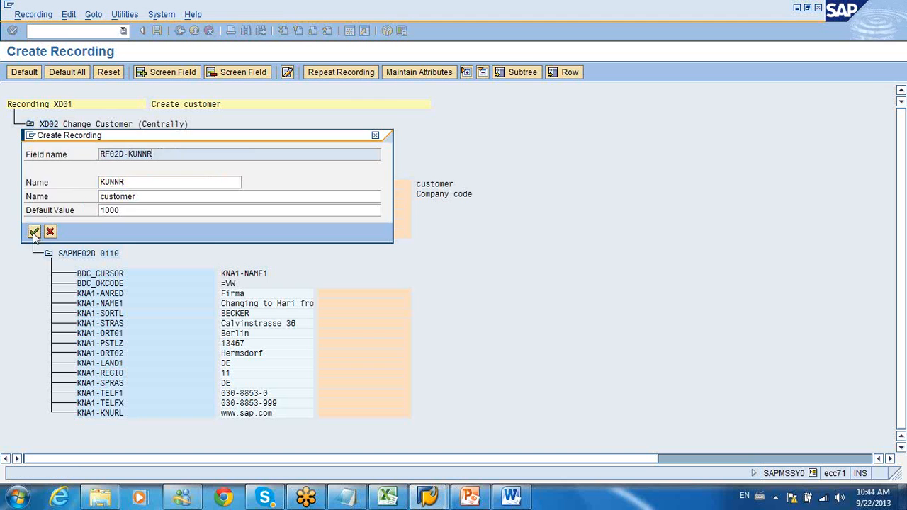
{"action": "left_click", "coordinate": [34, 232]}
Step: Give the recorded field RF02D-VKORG the name VKORG and the description "Sales org"
{"action": "double_click", "coordinate": [325, 205]}
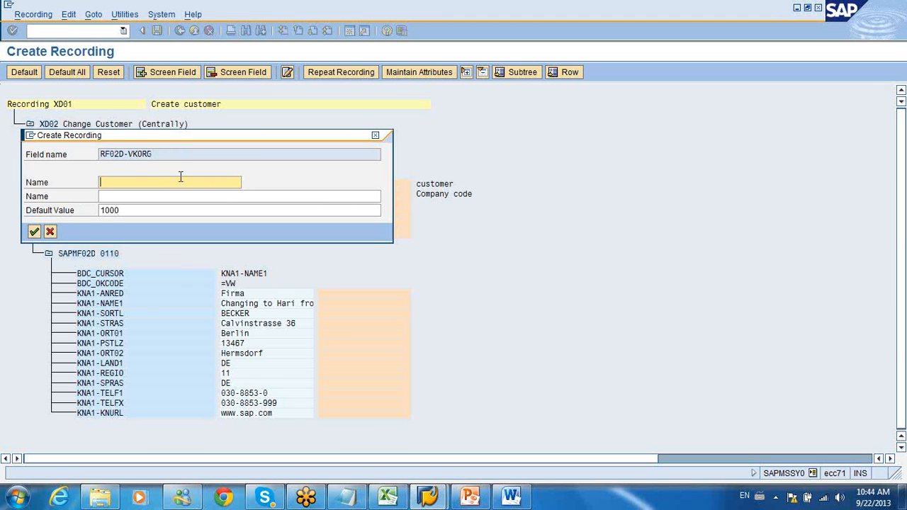
{"action": "left_click_drag", "start_coordinate": [128, 154], "coordinate": [164, 153]}
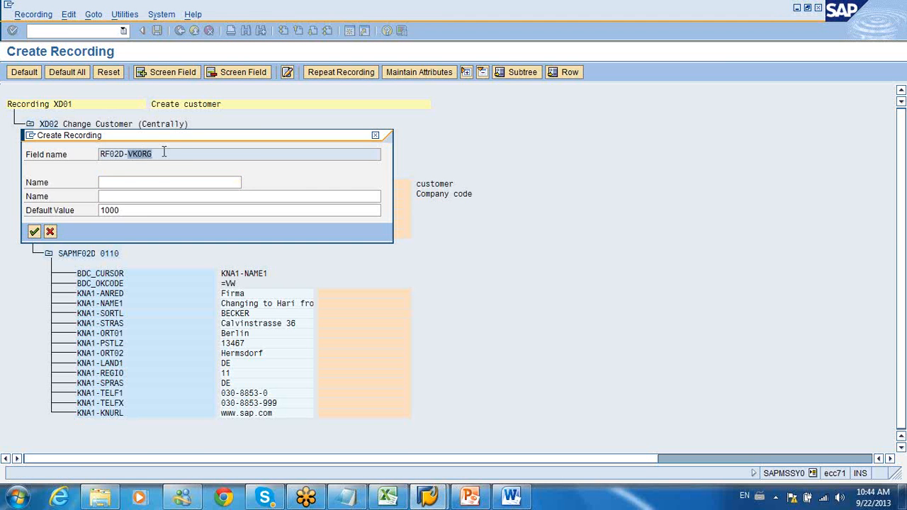
{"action": "key", "text": "ctrl+c"}
{"action": "left_click", "coordinate": [152, 182]}
{"action": "key", "text": "ctrl+v"}
{"action": "key", "text": "Tab"}
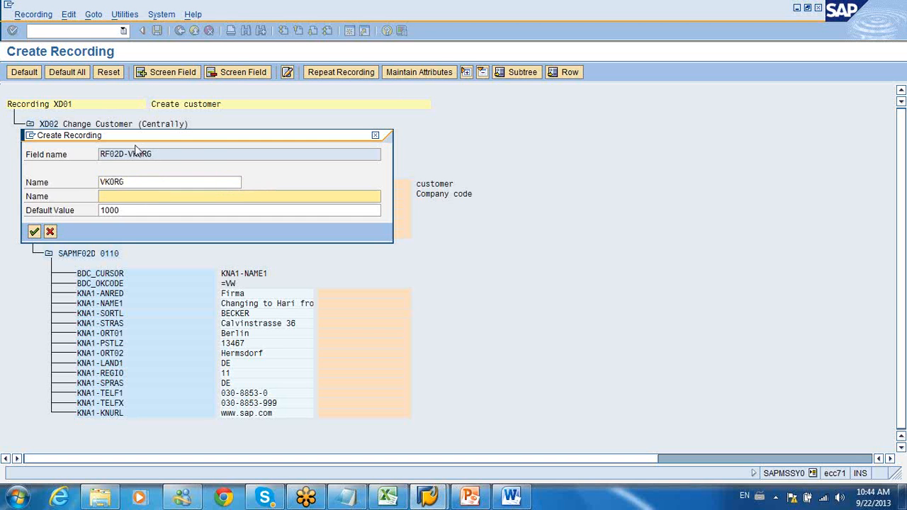
{"action": "left_click_drag", "start_coordinate": [132, 139], "coordinate": [410, 272]}
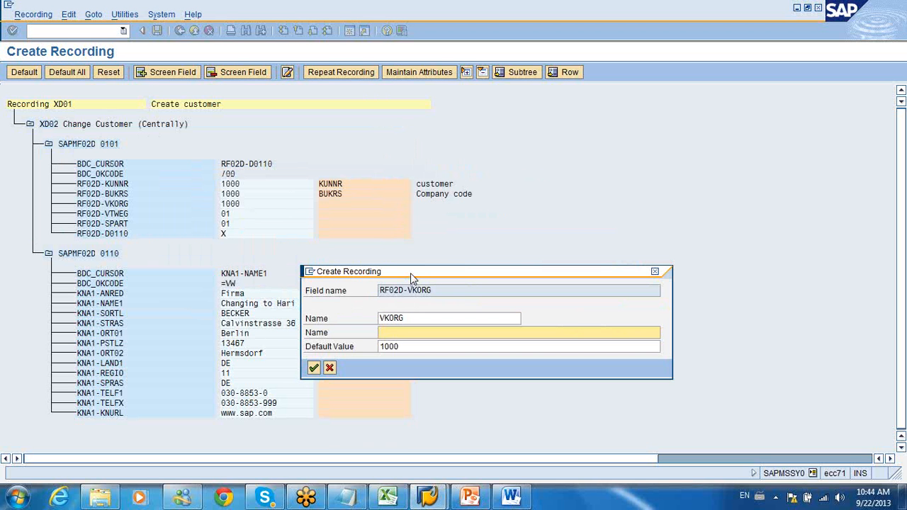
{"action": "type", "text": "Sales org"}
{"action": "left_click", "coordinate": [313, 367]}
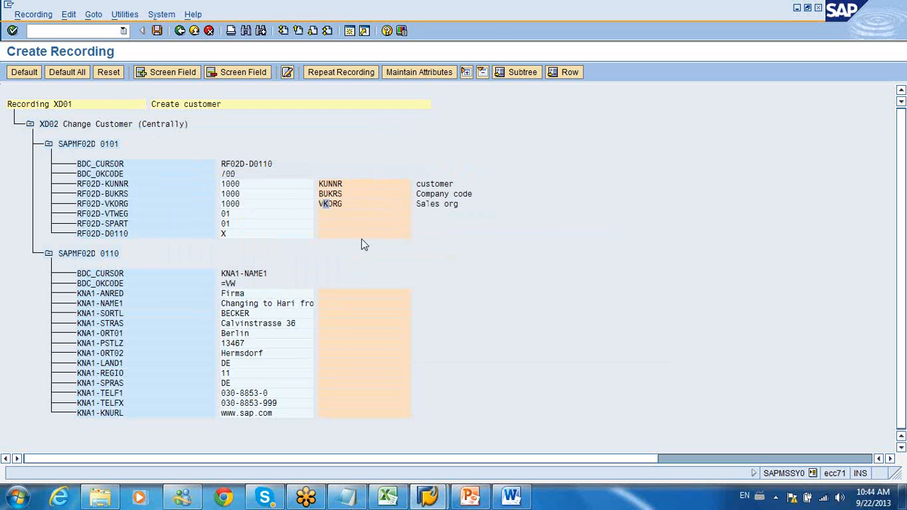
Step: Give the recorded field RF02D-VTWEG the name VTWEG and the description "Dist channel"
{"action": "left_click", "coordinate": [358, 214]}
{"action": "double_click", "coordinate": [357, 220]}
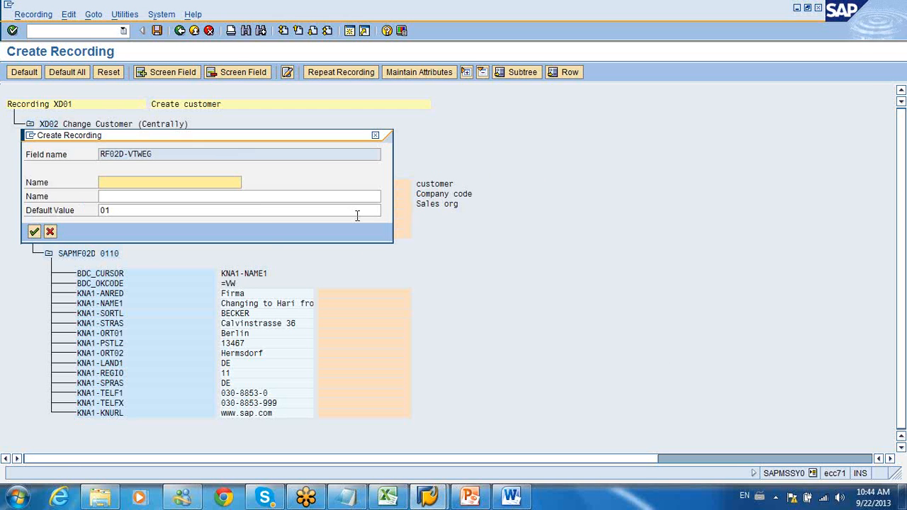
{"action": "double_click", "coordinate": [157, 150]}
{"action": "left_click", "coordinate": [155, 178]}
{"action": "key", "text": "ctrl+v"}
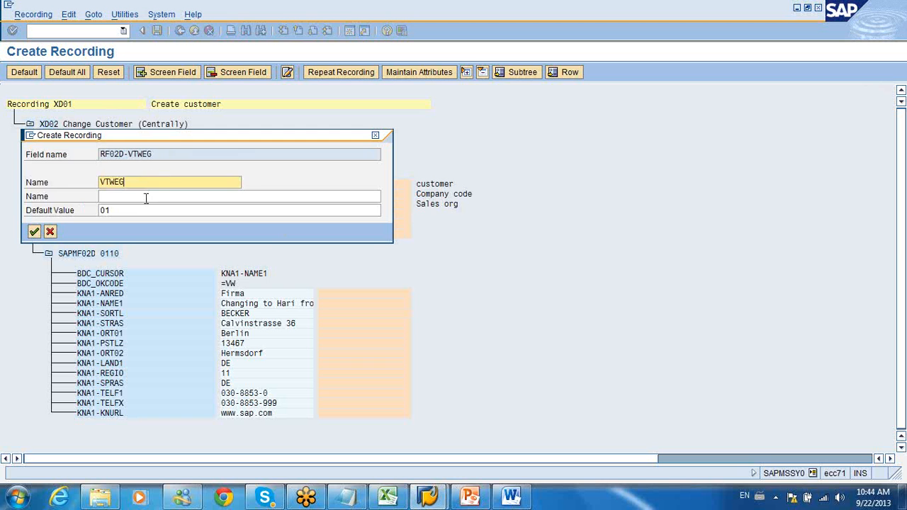
{"action": "left_click", "coordinate": [145, 198]}
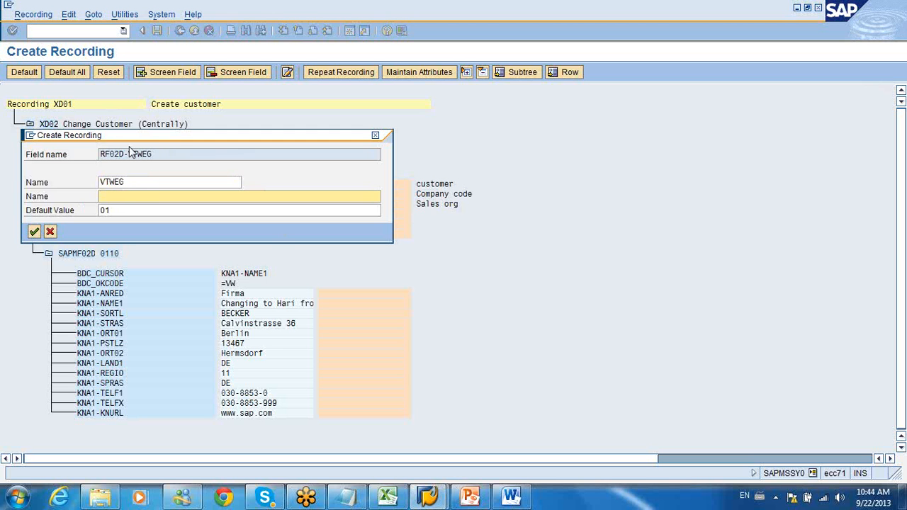
{"action": "left_click_drag", "start_coordinate": [123, 138], "coordinate": [420, 263]}
{"action": "type", "text": "D"}
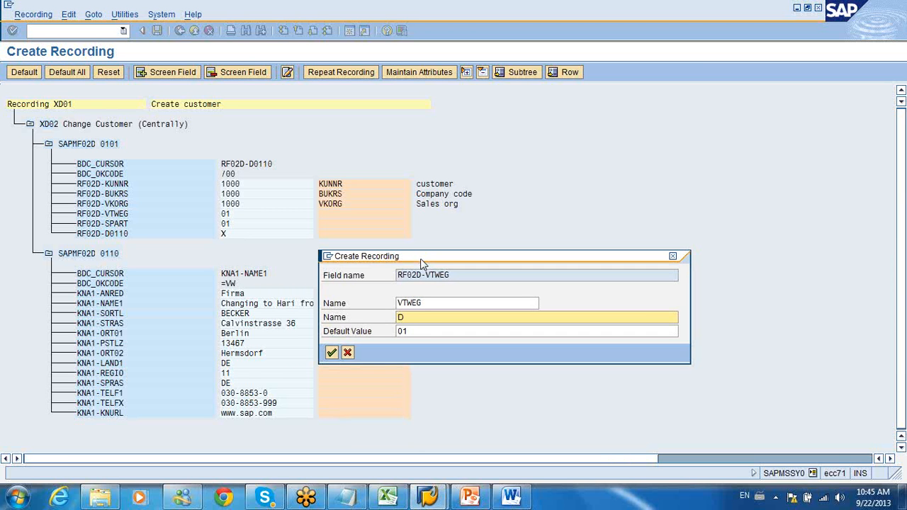
{"action": "type", "text": "ist chall"}
{"action": "type", "text": "nnel"}
{"action": "left_click", "coordinate": [331, 353]}
Step: Give the recorded field RF02D-SPART the name SPART and the description "Division"
{"action": "left_click", "coordinate": [334, 226]}
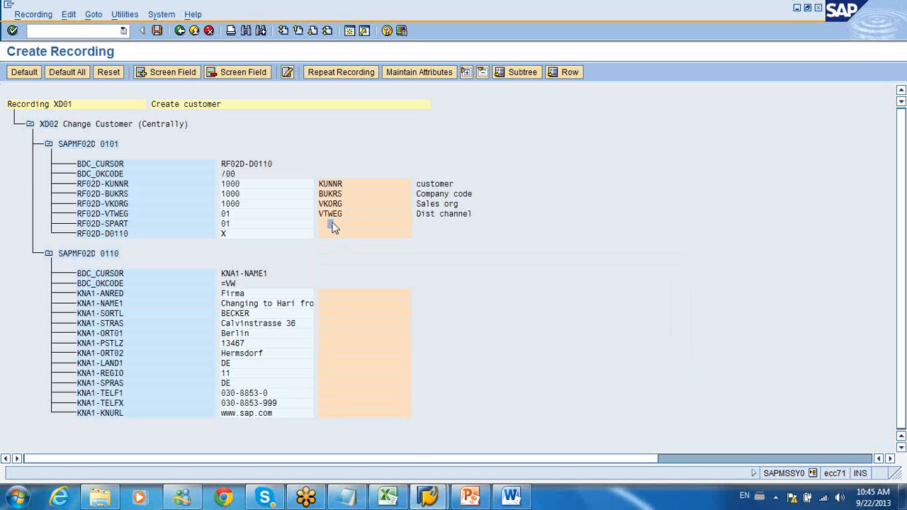
{"action": "double_click", "coordinate": [331, 227]}
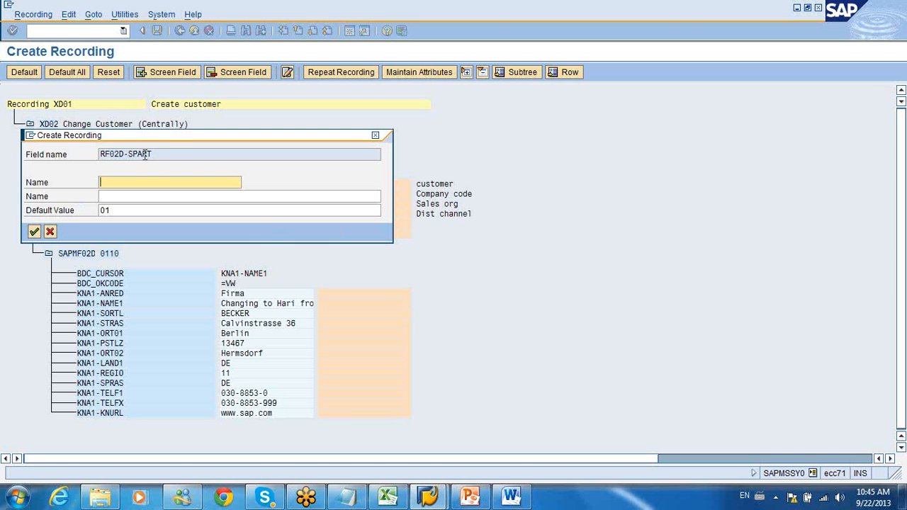
{"action": "left_click_drag", "start_coordinate": [128, 155], "coordinate": [166, 154]}
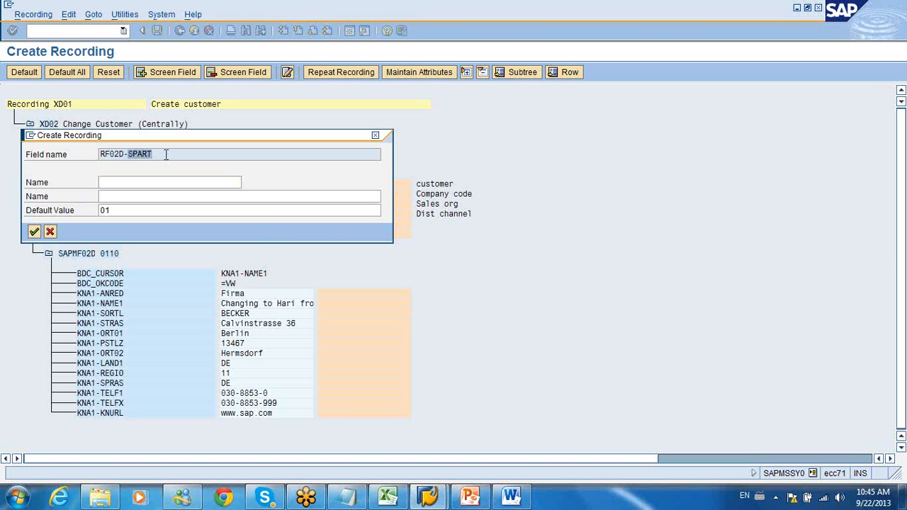
{"action": "key", "text": "ctrl+c"}
{"action": "left_click", "coordinate": [140, 184]}
{"action": "key", "text": "ctrl+v"}
{"action": "left_click", "coordinate": [136, 199]}
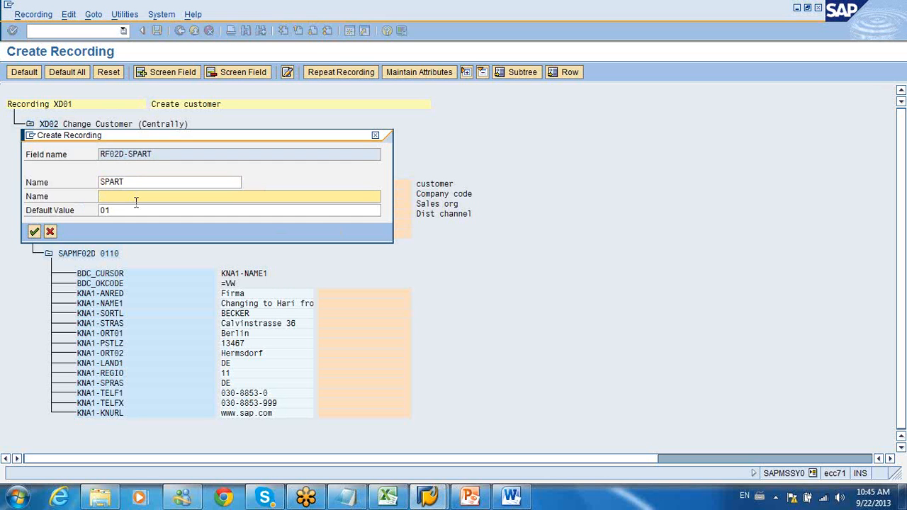
{"action": "type", "text": "Division"}
{"action": "left_click", "coordinate": [35, 231]}
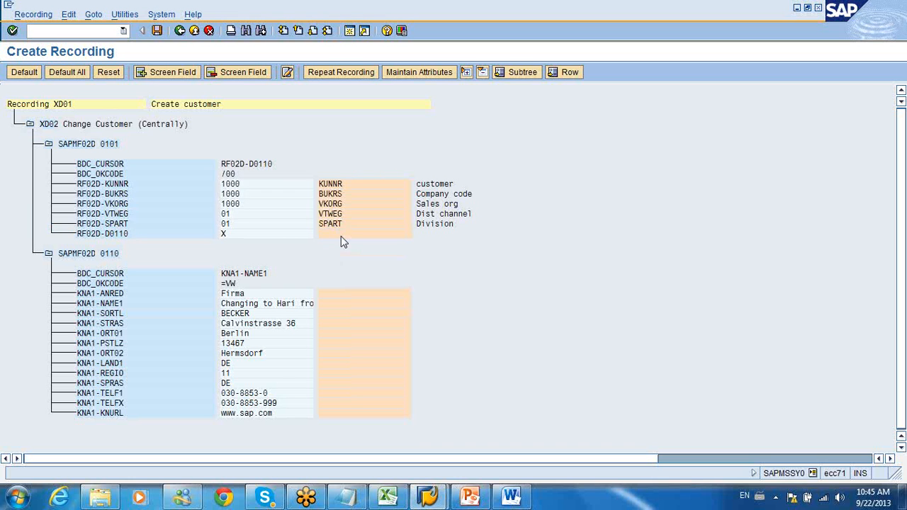
Step: Give the recorded field RF02D-D0110 the name D0110 and the description "Field"
{"action": "double_click", "coordinate": [341, 236]}
{"action": "left_click_drag", "start_coordinate": [128, 153], "coordinate": [155, 153]}
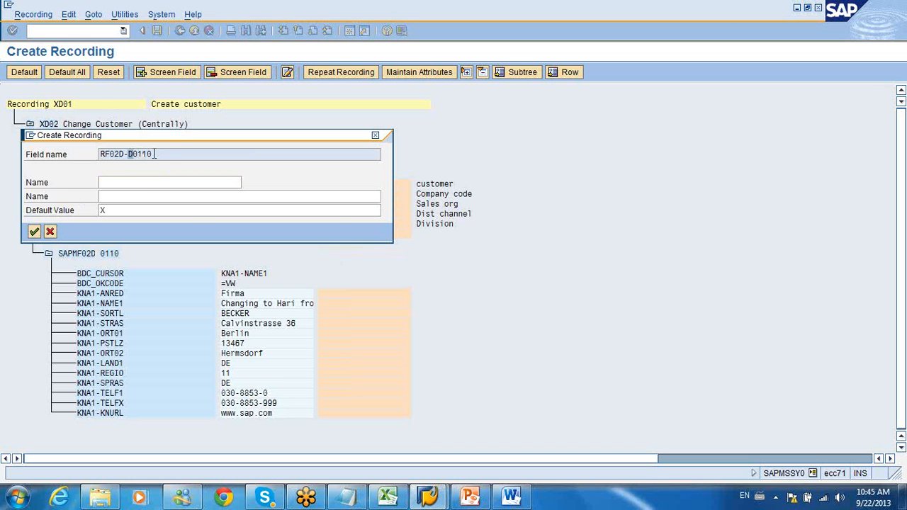
{"action": "key", "text": "ctrl+c"}
{"action": "left_click", "coordinate": [138, 184]}
{"action": "key", "text": "ctrl+v"}
{"action": "left_click", "coordinate": [129, 203]}
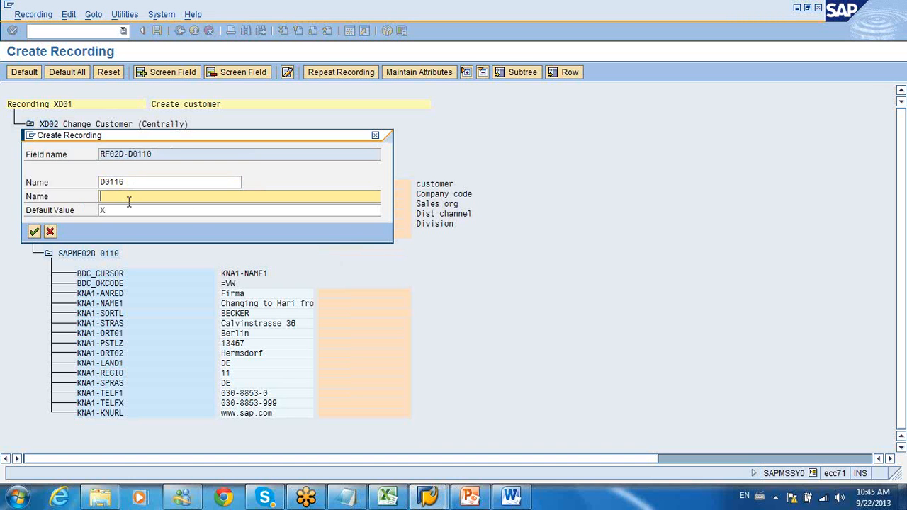
{"action": "type", "text": "Field"}
{"action": "left_click", "coordinate": [34, 232]}
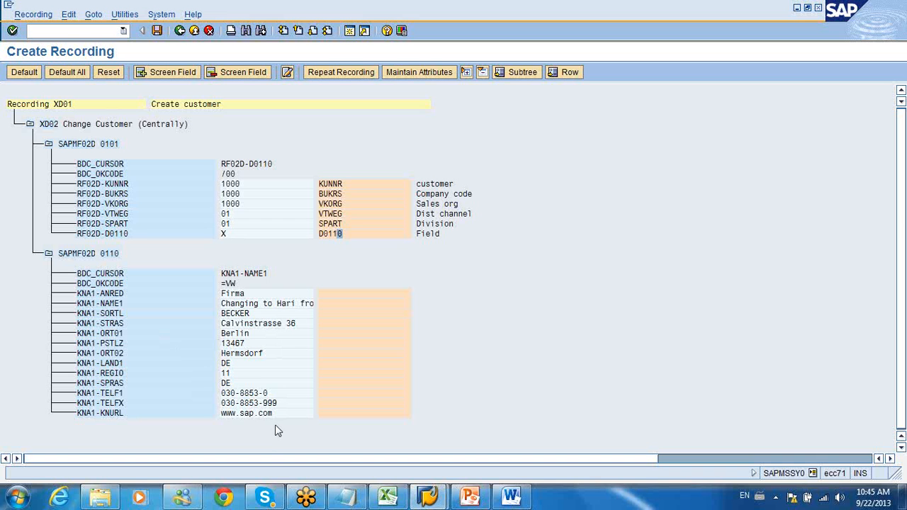
Step: Save the recording with its named fields and return to the object attributes of TESTOBJECT
{"action": "left_click", "coordinate": [157, 30]}
{"action": "left_click", "coordinate": [180, 31]}
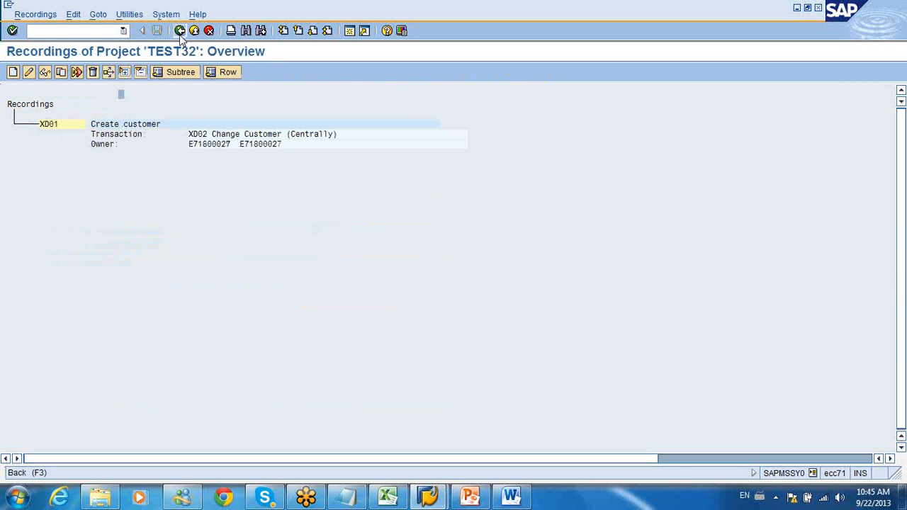
{"action": "left_click", "coordinate": [180, 31]}
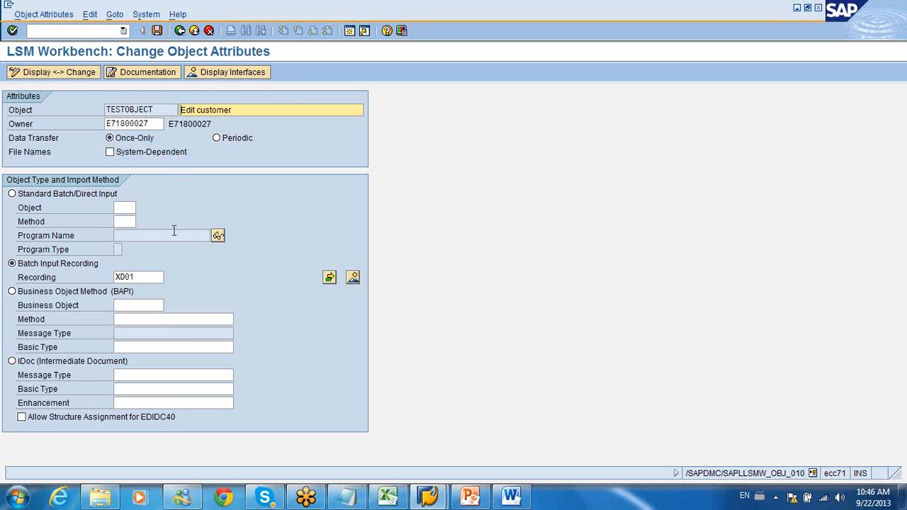
{"action": "left_click", "coordinate": [125, 207]}
{"action": "key", "text": "Tab"}
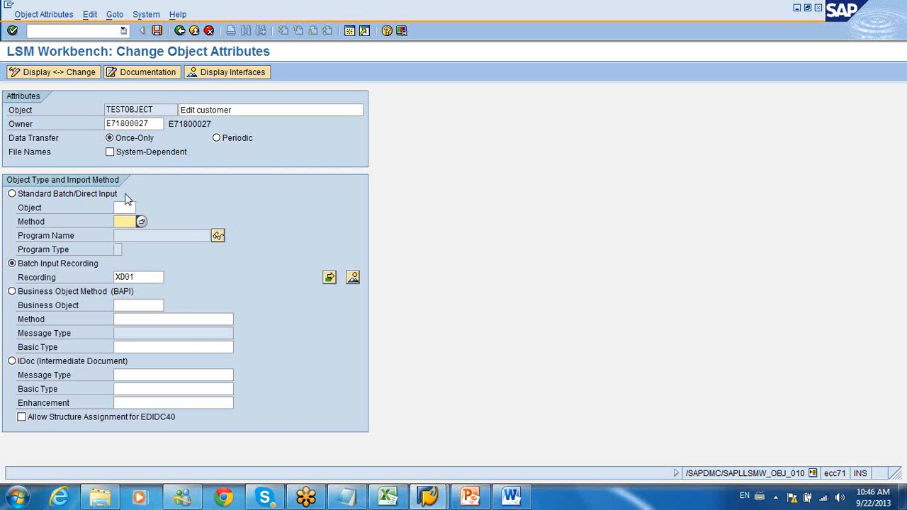
{"action": "left_click", "coordinate": [151, 276]}
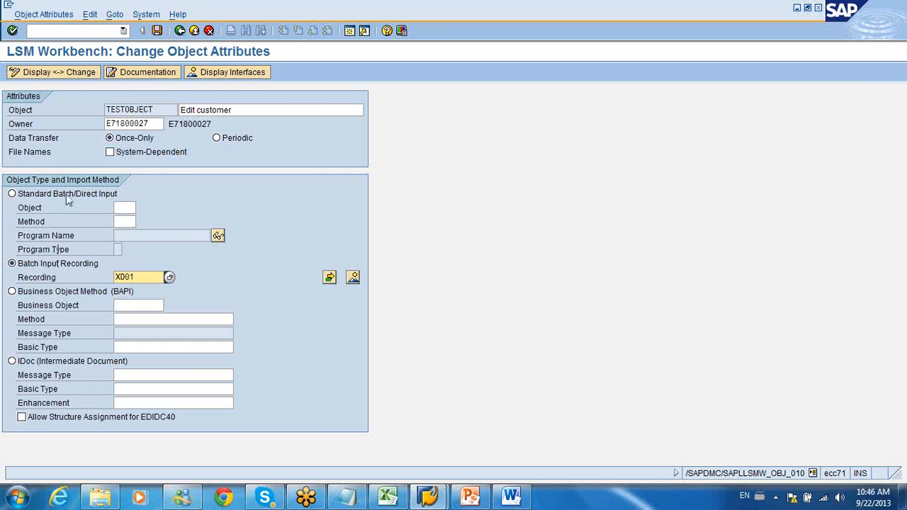
Step: Set the import method to Standard Batch/Direct Input and choose object 0040, Vendor master, from the available objects
{"action": "left_click", "coordinate": [12, 195]}
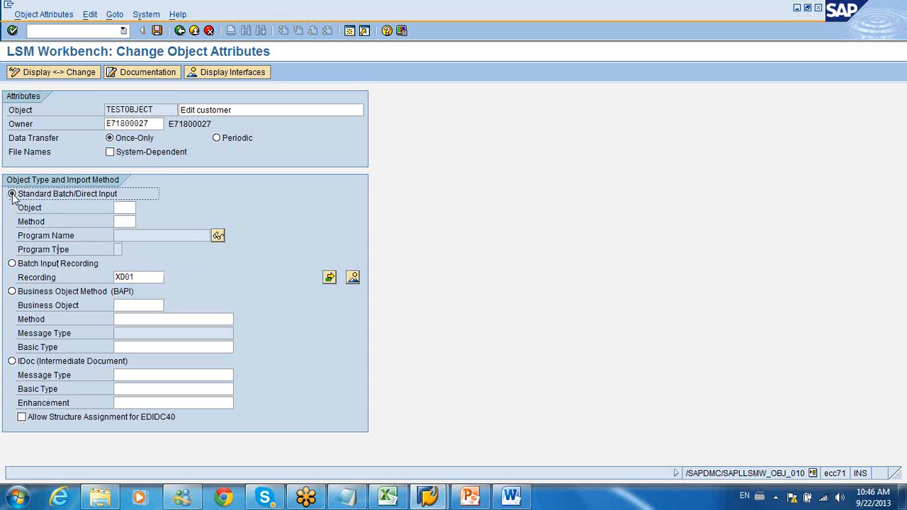
{"action": "left_click", "coordinate": [132, 207]}
{"action": "left_click", "coordinate": [142, 207]}
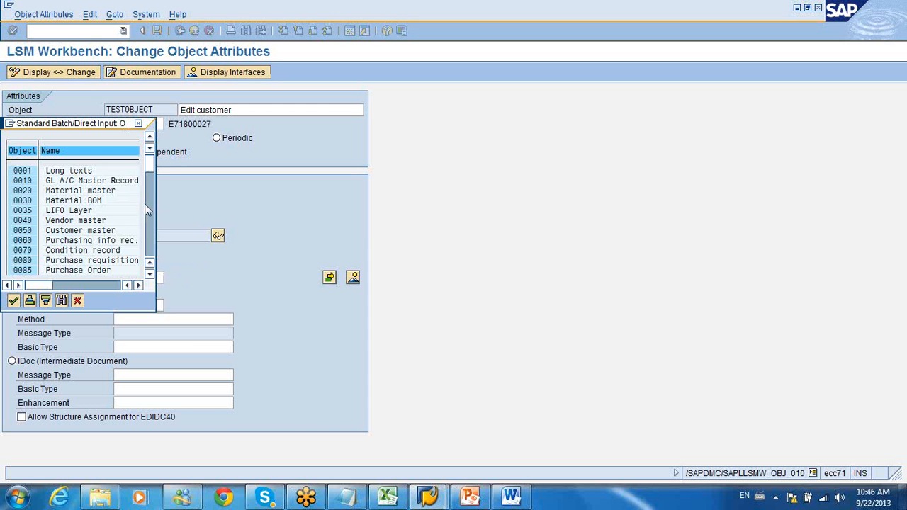
{"action": "left_click", "coordinate": [151, 235]}
{"action": "left_click", "coordinate": [150, 235]}
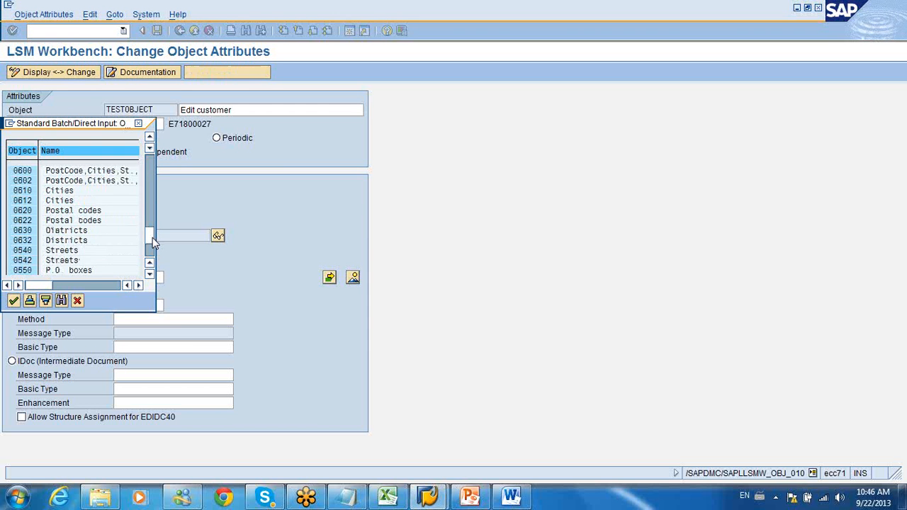
{"action": "left_click", "coordinate": [152, 254]}
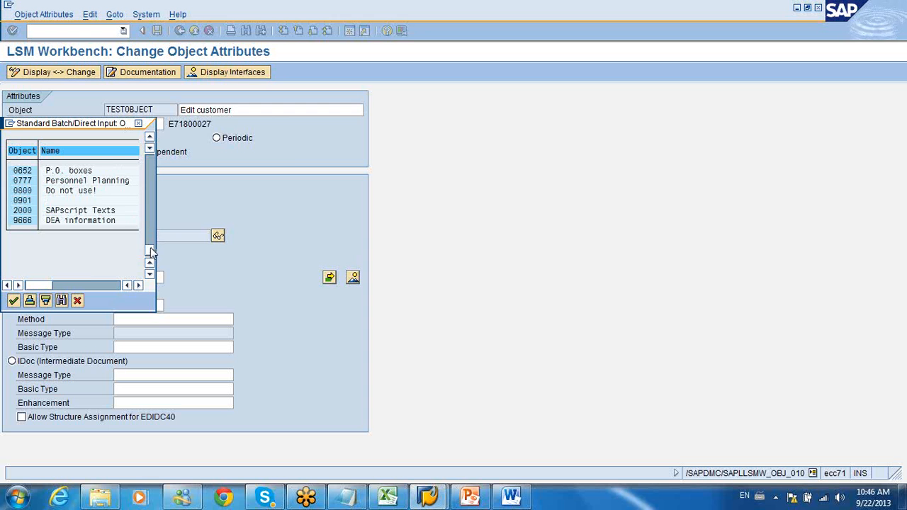
{"action": "left_click", "coordinate": [154, 197]}
{"action": "left_click", "coordinate": [154, 197]}
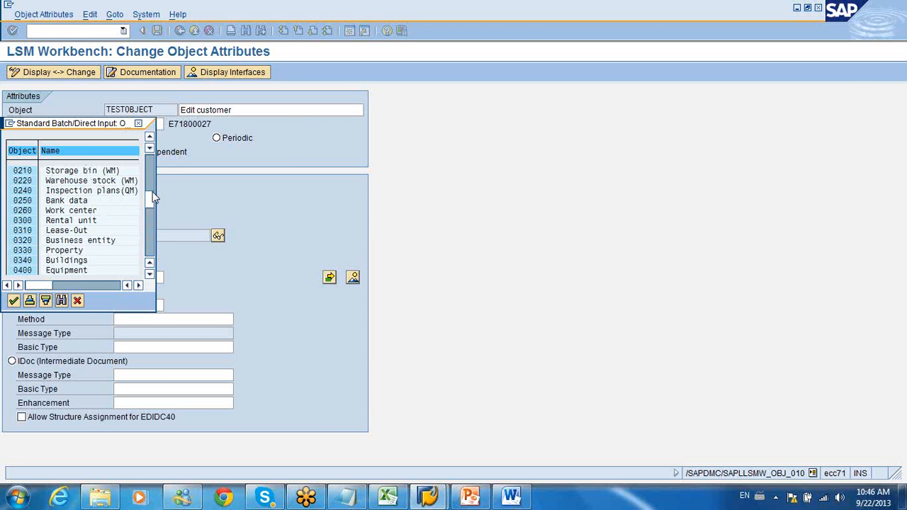
{"action": "left_click", "coordinate": [156, 179]}
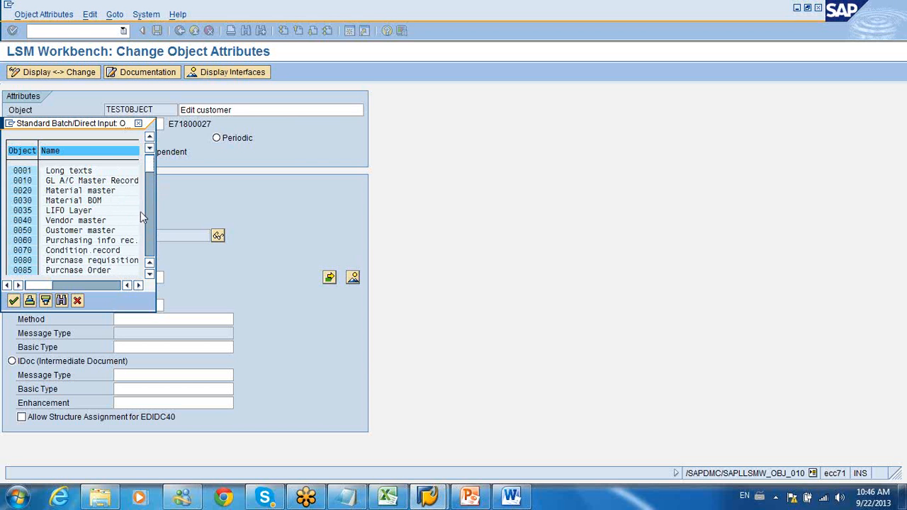
{"action": "double_click", "coordinate": [31, 222]}
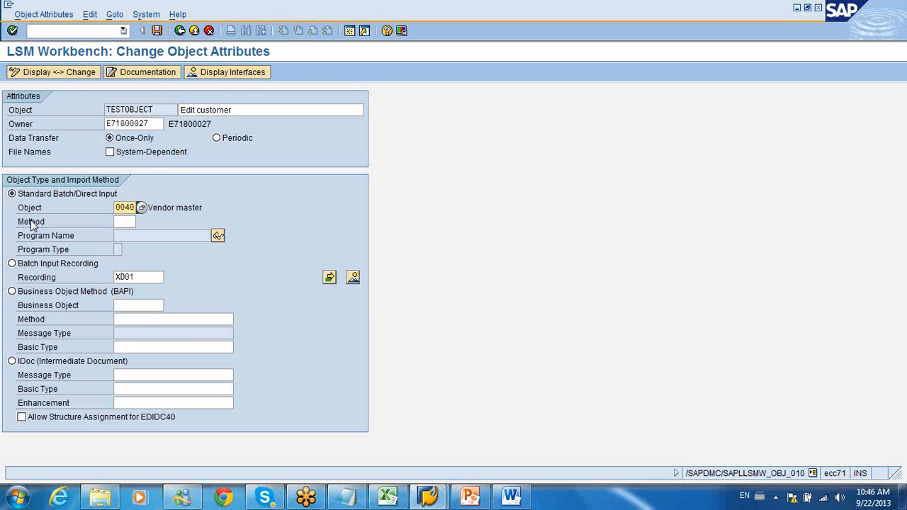
Step: Assign method 0001, Standard, to the Vendor master object
{"action": "left_click", "coordinate": [126, 222]}
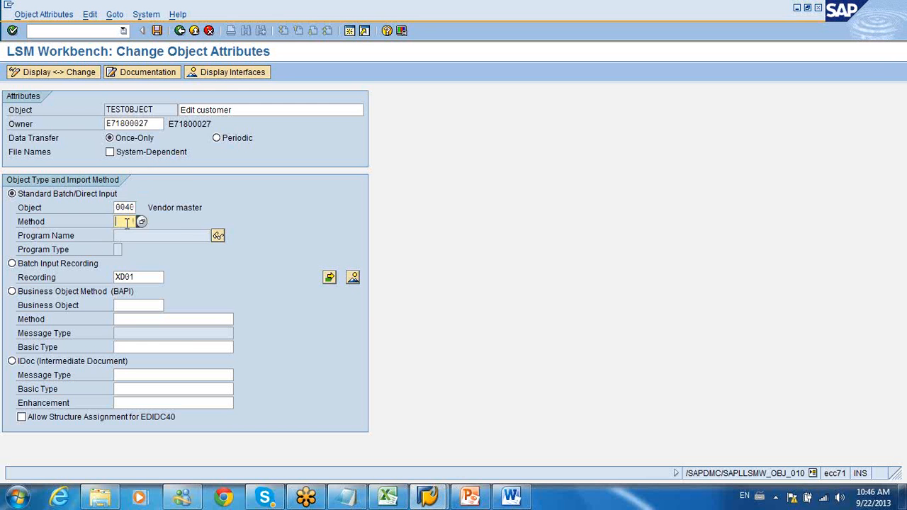
{"action": "left_click", "coordinate": [141, 222]}
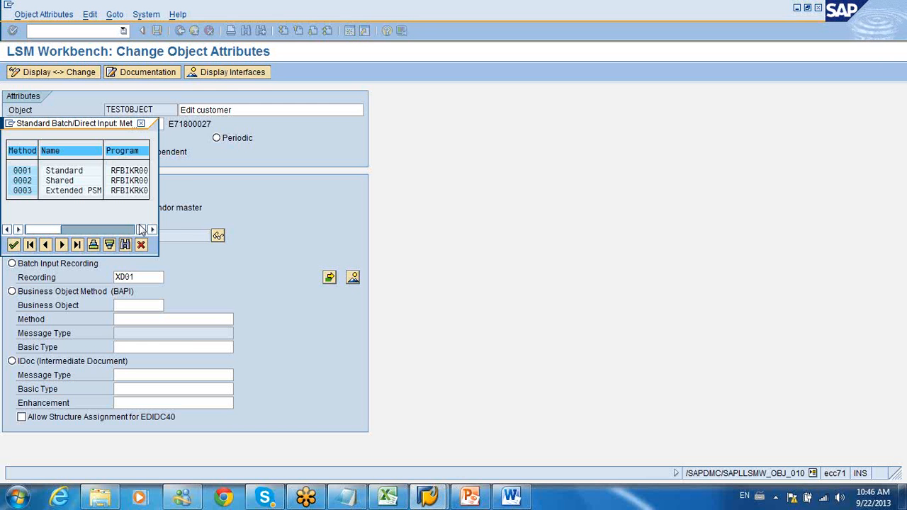
{"action": "double_click", "coordinate": [116, 171]}
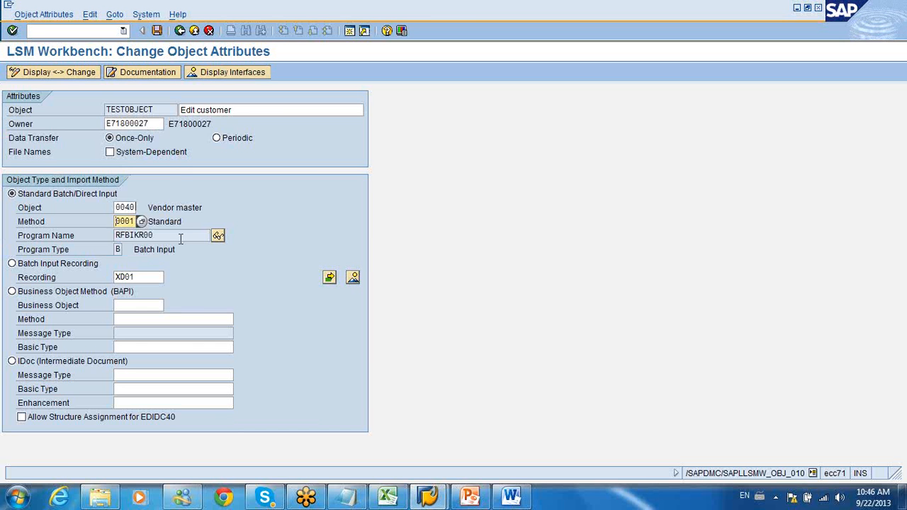
Step: Change the standard input object to 0060, Purchasing info rec., with method 0000
{"action": "left_click", "coordinate": [126, 207]}
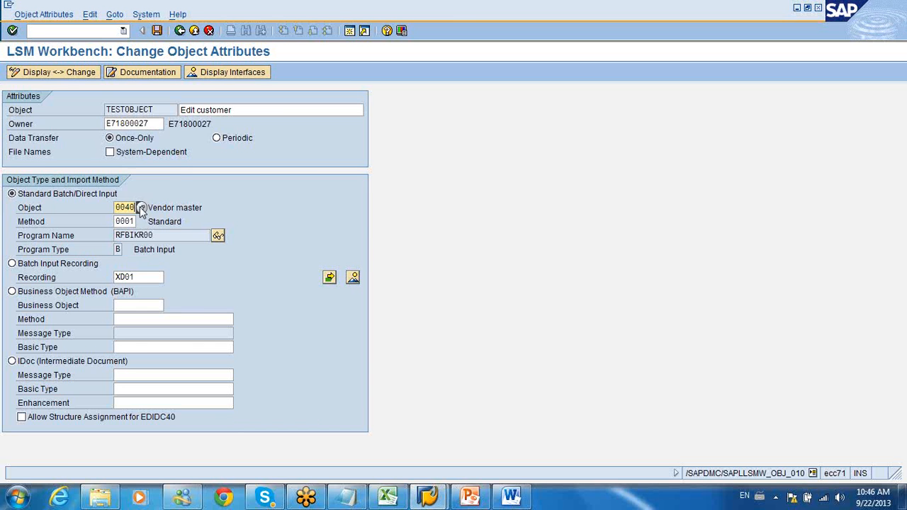
{"action": "left_click", "coordinate": [141, 207]}
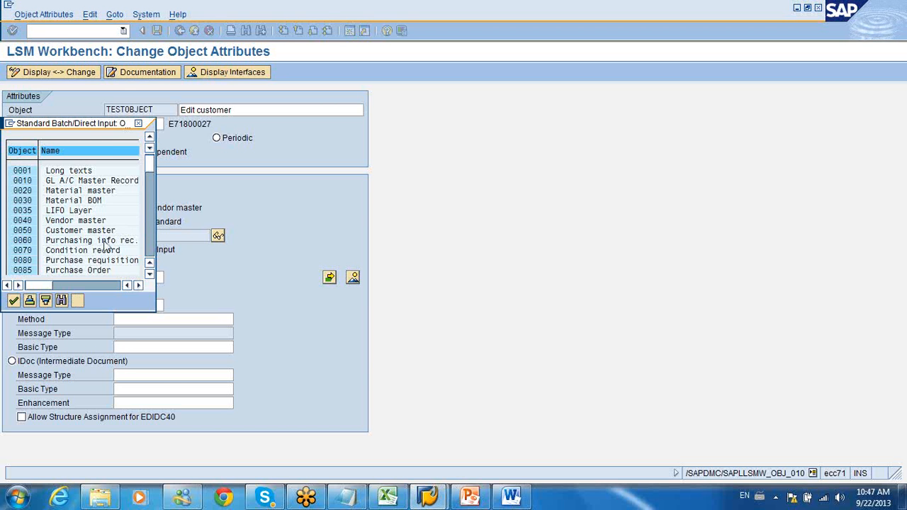
{"action": "double_click", "coordinate": [104, 244]}
{"action": "left_click", "coordinate": [132, 221]}
{"action": "left_click", "coordinate": [142, 223]}
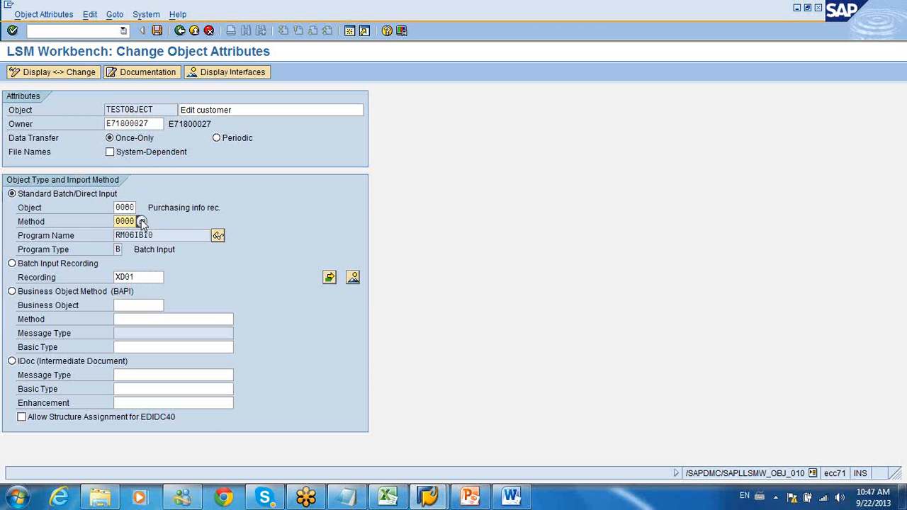
{"action": "left_click", "coordinate": [142, 223]}
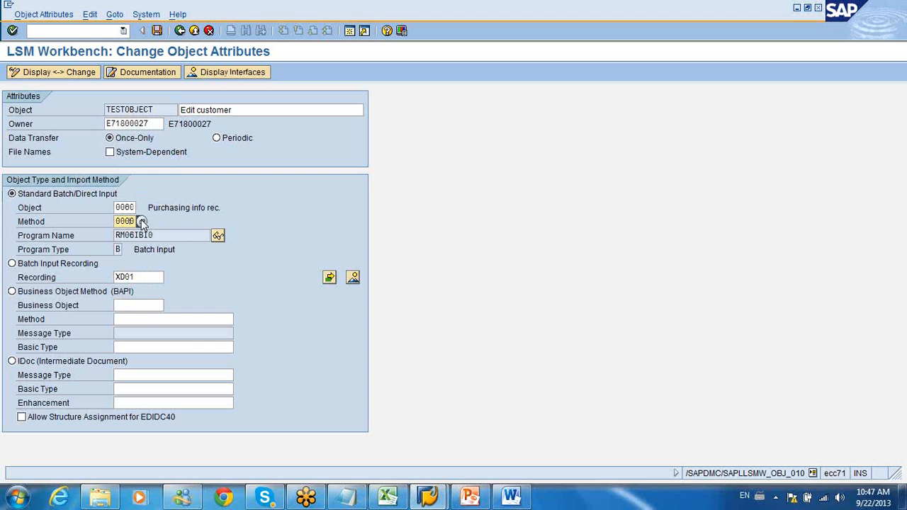
Step: Change the standard input object to 0020, Material master, with method 0000, and highlight its program name
{"action": "left_click", "coordinate": [134, 210]}
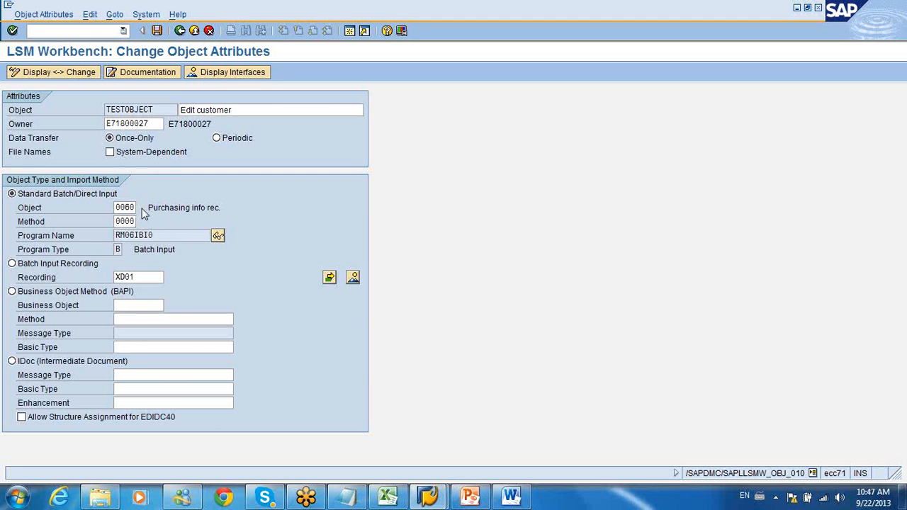
{"action": "left_click", "coordinate": [142, 209]}
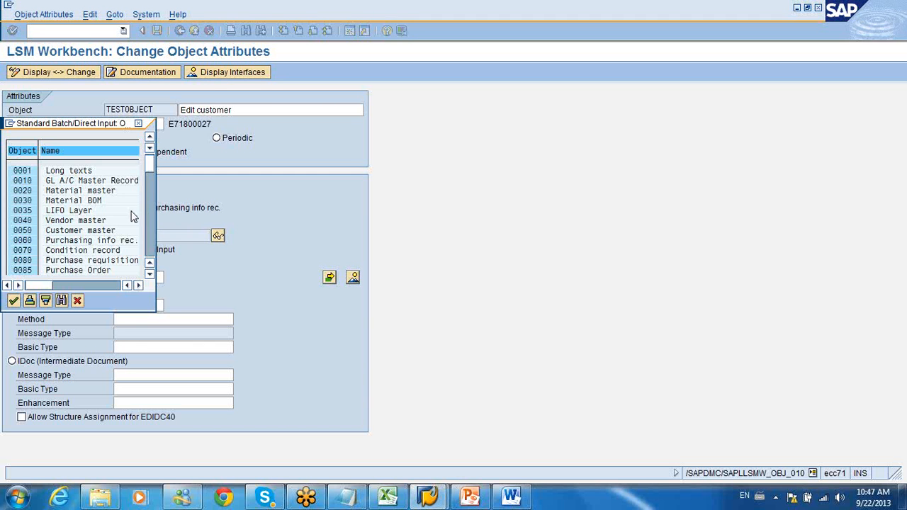
{"action": "double_click", "coordinate": [94, 191]}
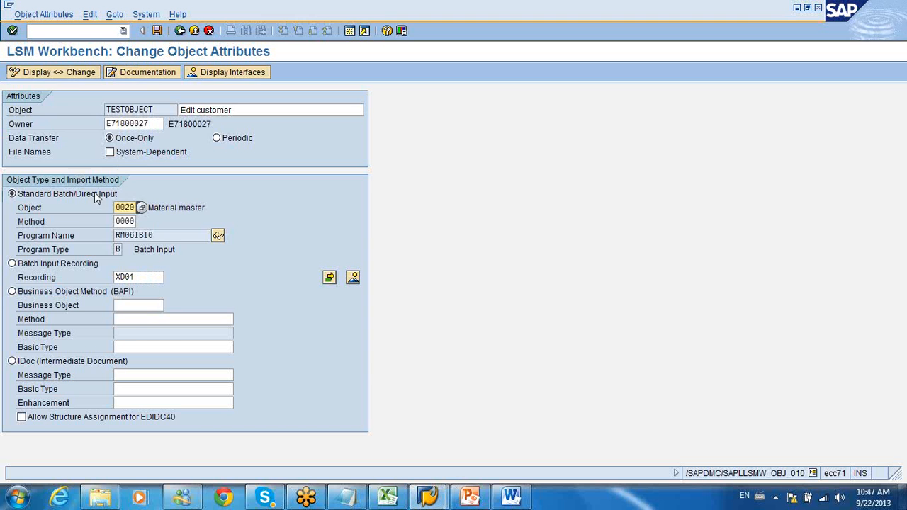
{"action": "left_click", "coordinate": [142, 220]}
{"action": "key", "text": "Return"}
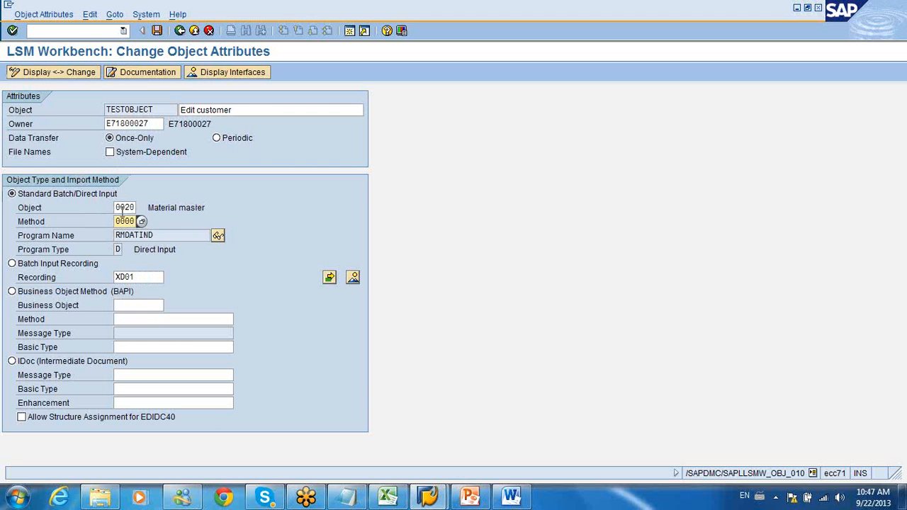
{"action": "left_click_drag", "start_coordinate": [156, 235], "coordinate": [114, 237]}
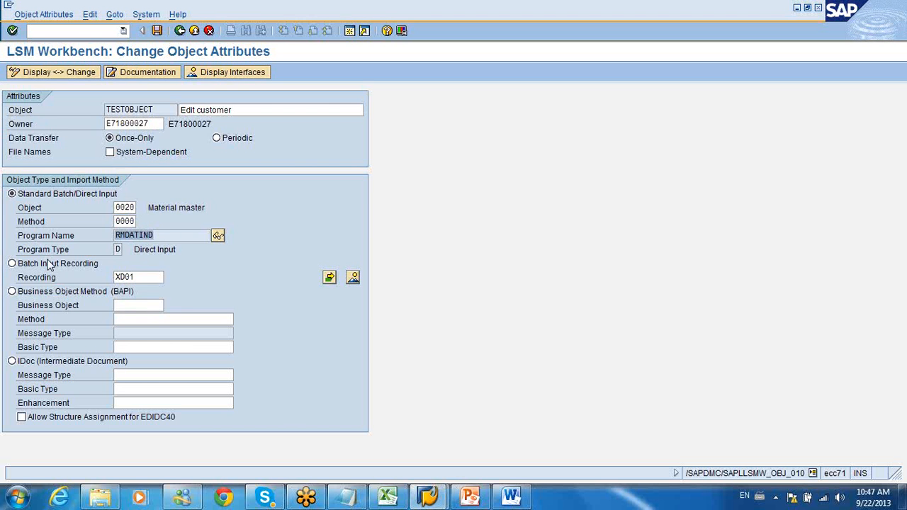
Step: Switch the import method to Business Object Method (BAPI) and choose business object BUS6030, Accounting GL Posting
{"action": "left_click", "coordinate": [12, 263]}
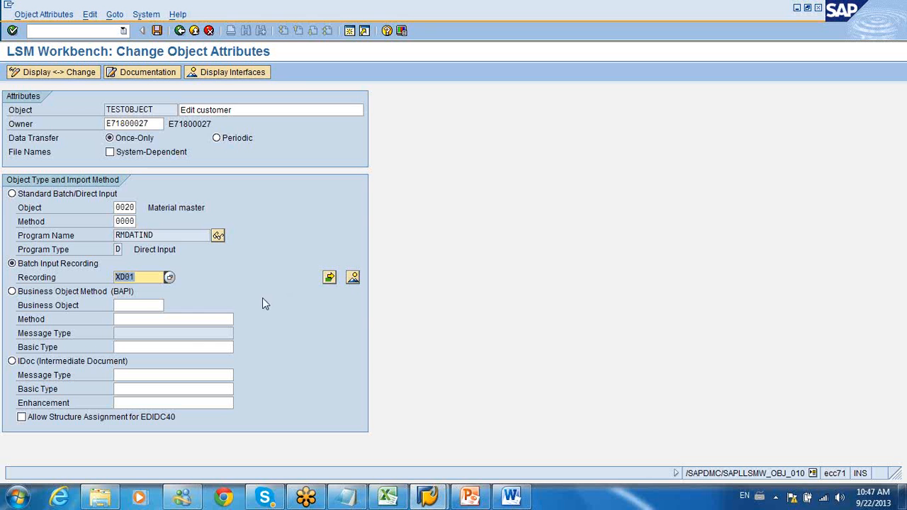
{"action": "left_click", "coordinate": [12, 292]}
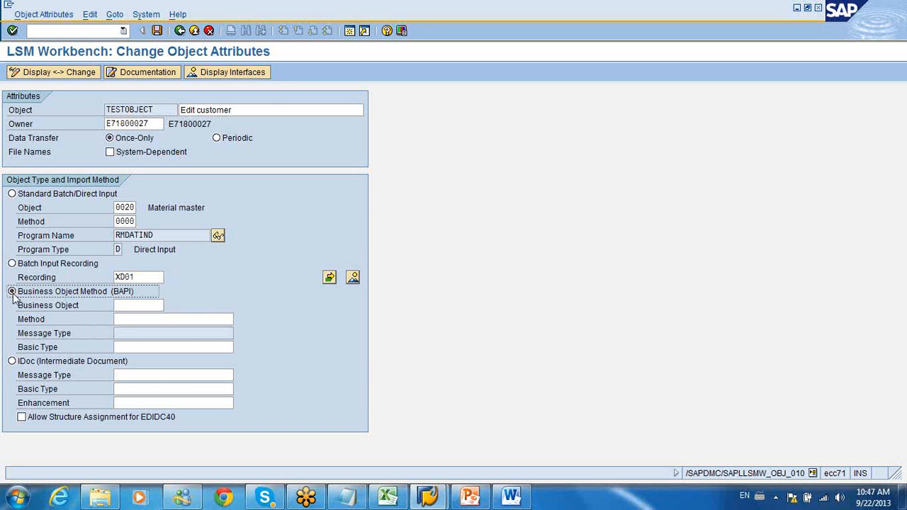
{"action": "left_click", "coordinate": [146, 304]}
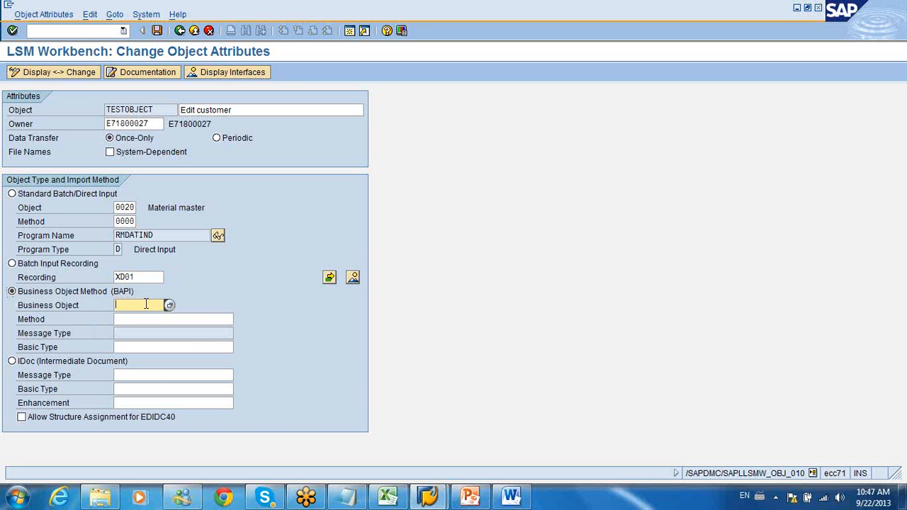
{"action": "left_click", "coordinate": [169, 305]}
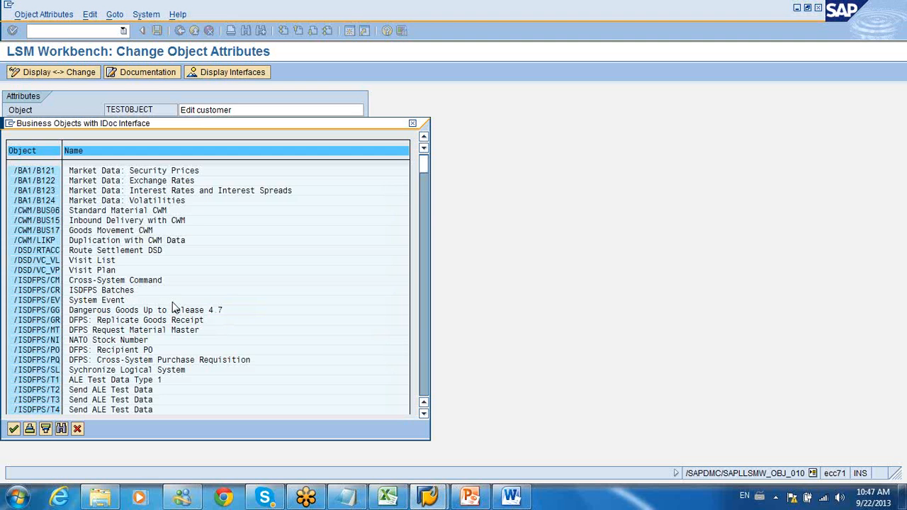
{"action": "left_click", "coordinate": [424, 367]}
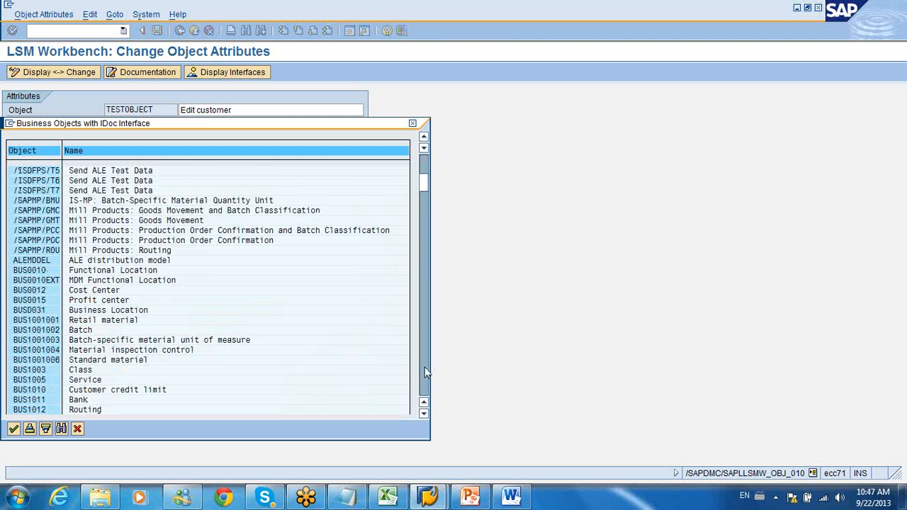
{"action": "left_click", "coordinate": [425, 368]}
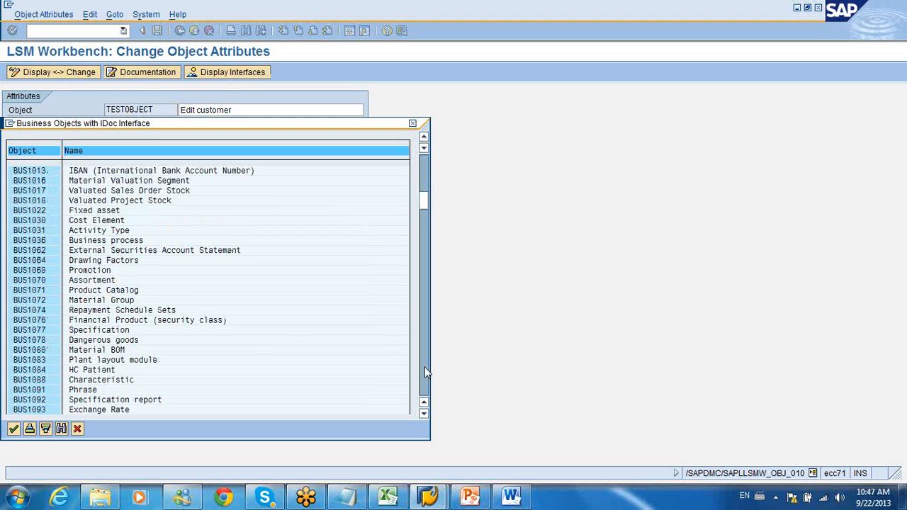
{"action": "left_click", "coordinate": [424, 370]}
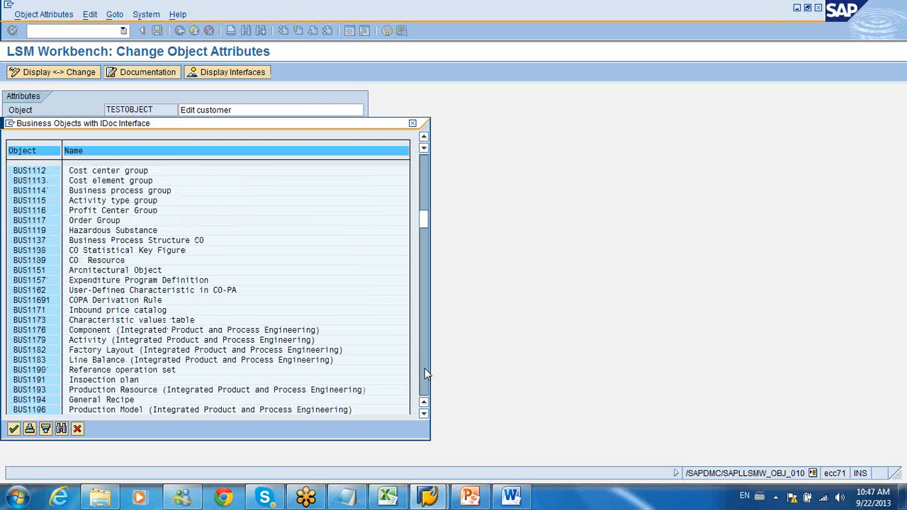
{"action": "left_click", "coordinate": [424, 370]}
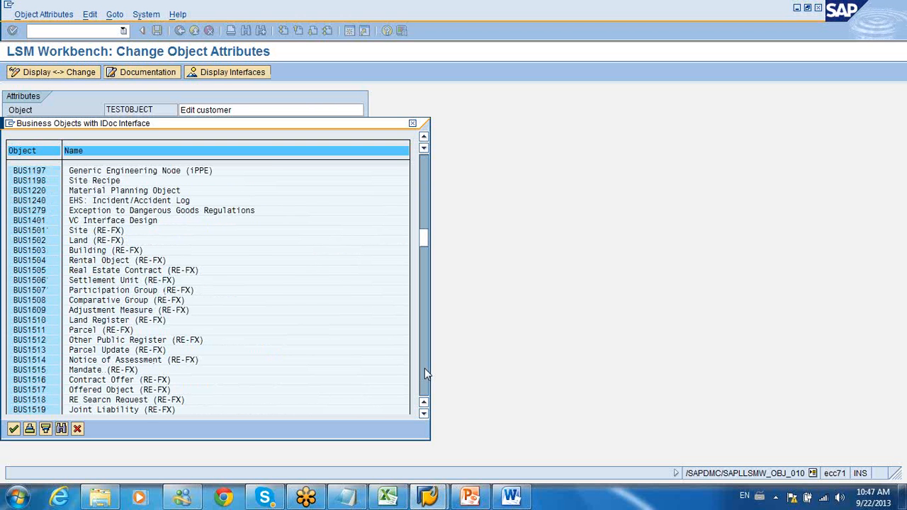
{"action": "left_click", "coordinate": [425, 371]}
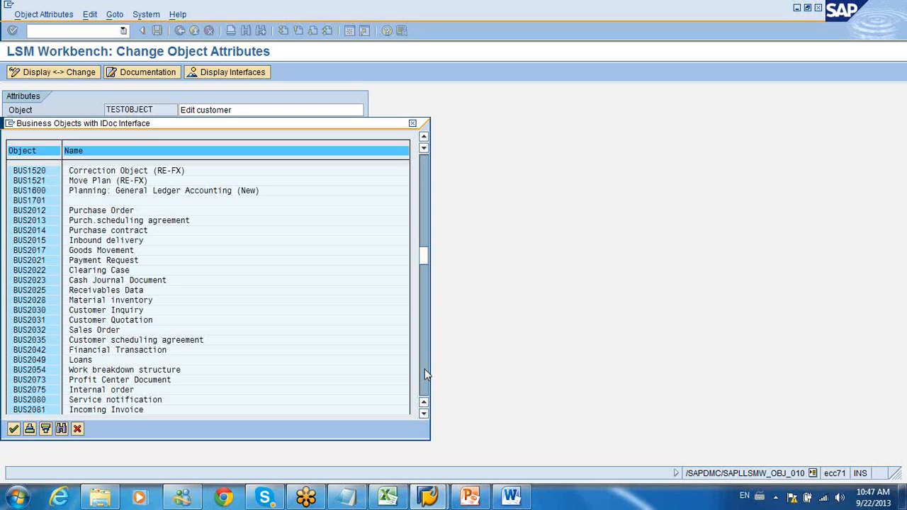
{"action": "left_click", "coordinate": [425, 373]}
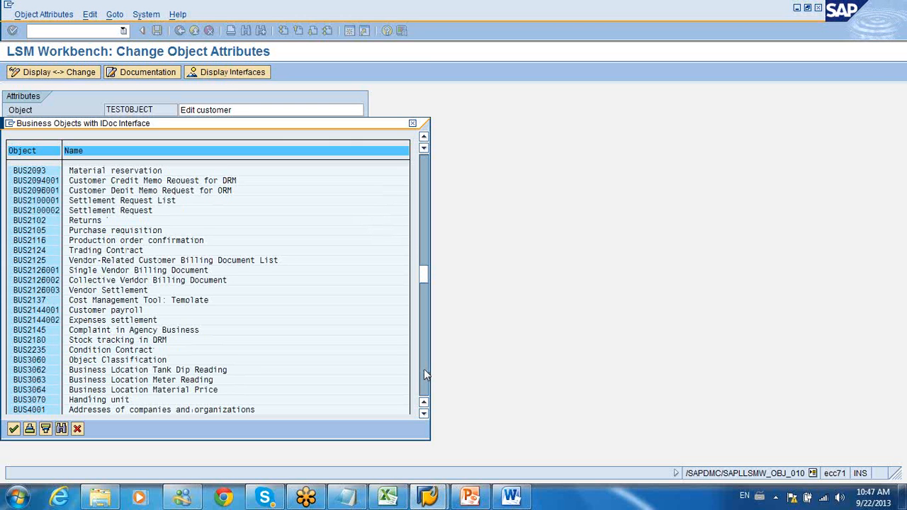
{"action": "left_click", "coordinate": [423, 374]}
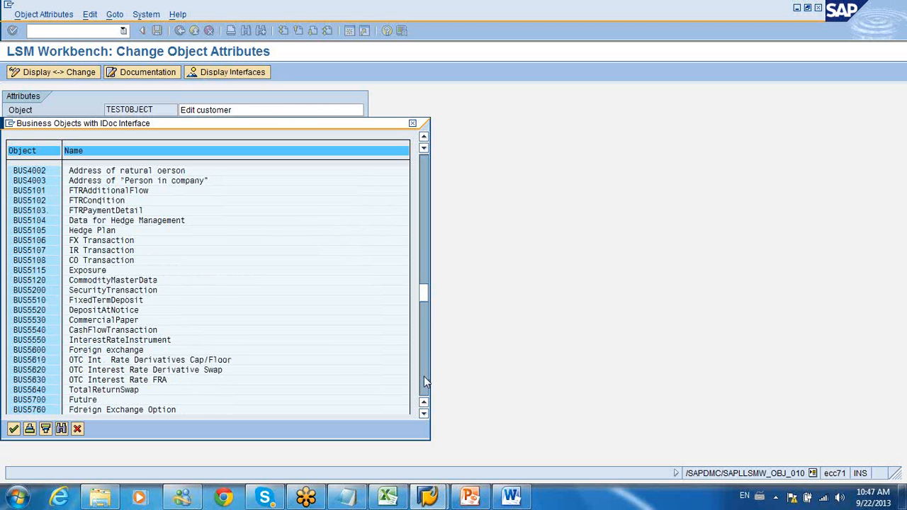
{"action": "left_click", "coordinate": [424, 382]}
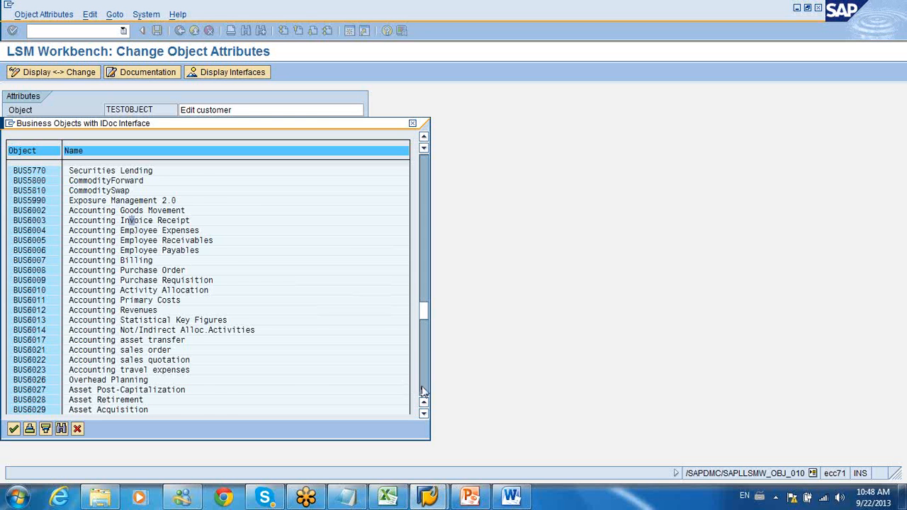
{"action": "left_click", "coordinate": [424, 390]}
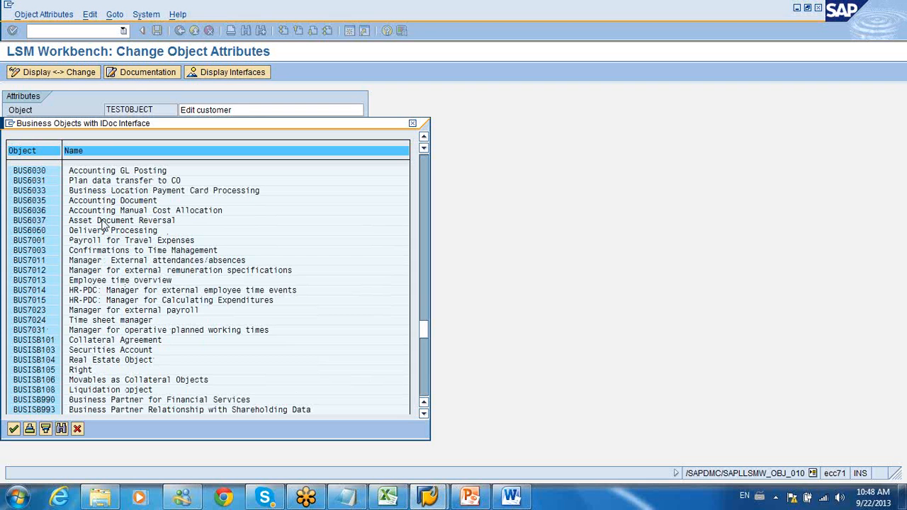
{"action": "double_click", "coordinate": [95, 172]}
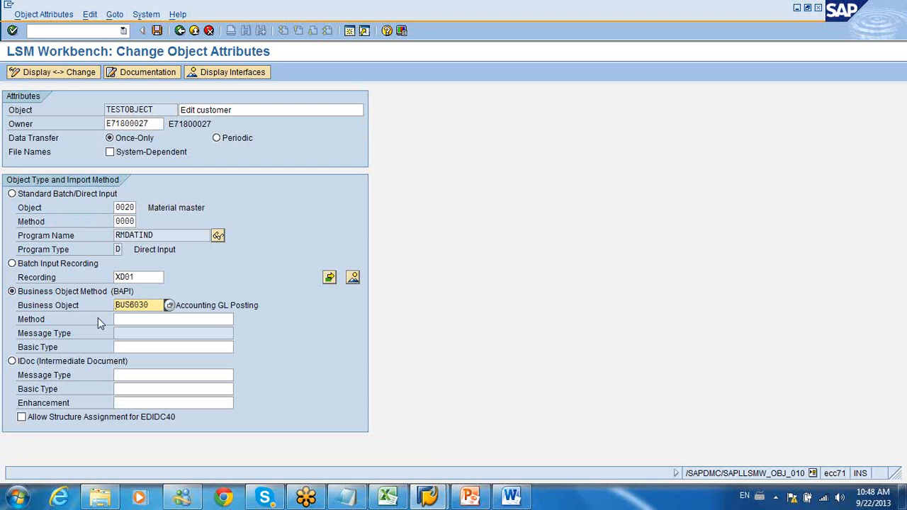
Step: Switch the import method back to Standard Batch/Direct Input and choose object 0090, Sales documents
{"action": "left_click", "coordinate": [13, 195]}
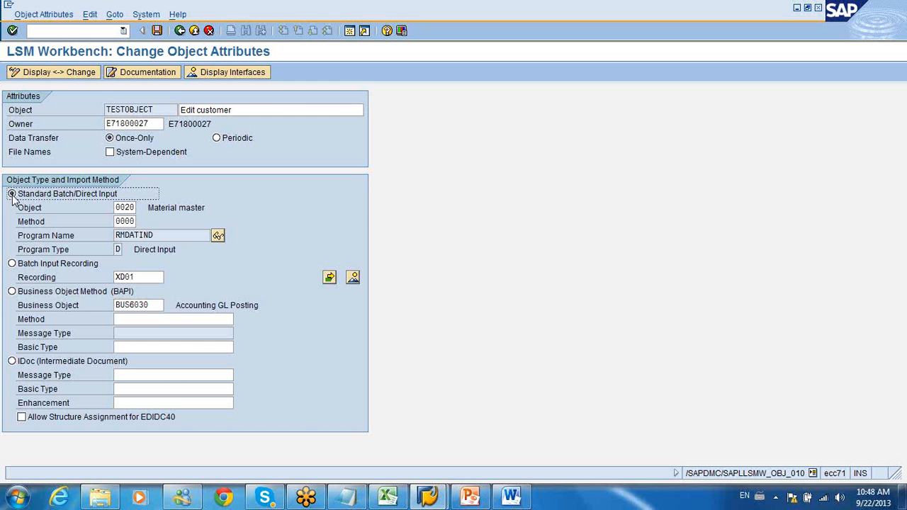
{"action": "left_click", "coordinate": [136, 207]}
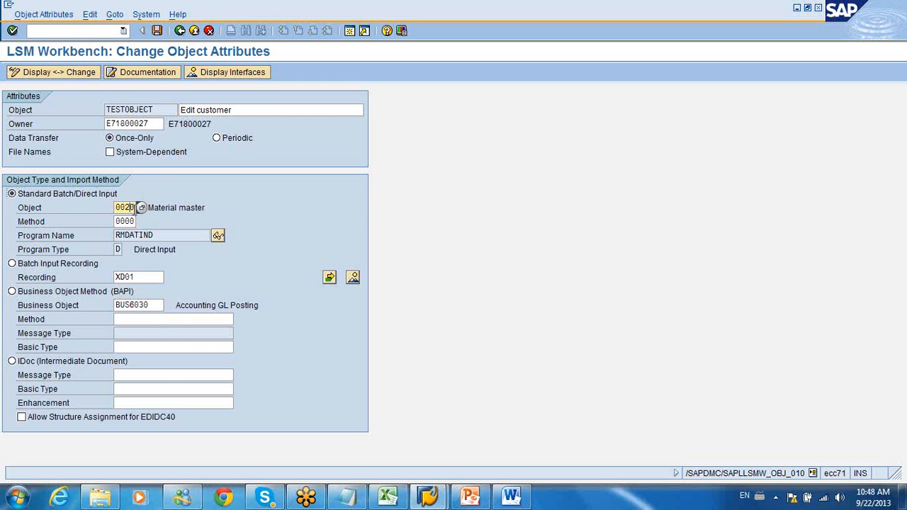
{"action": "left_click", "coordinate": [141, 208]}
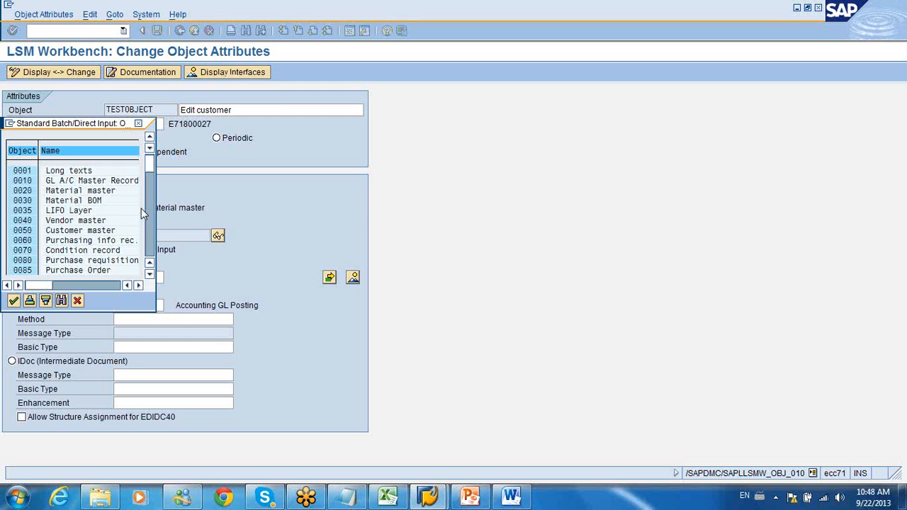
{"action": "left_click", "coordinate": [149, 255]}
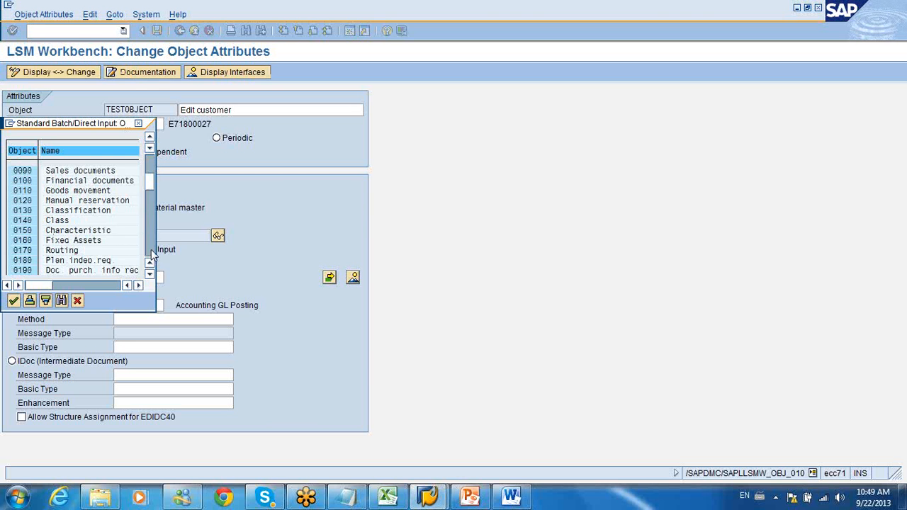
{"action": "left_click", "coordinate": [151, 252]}
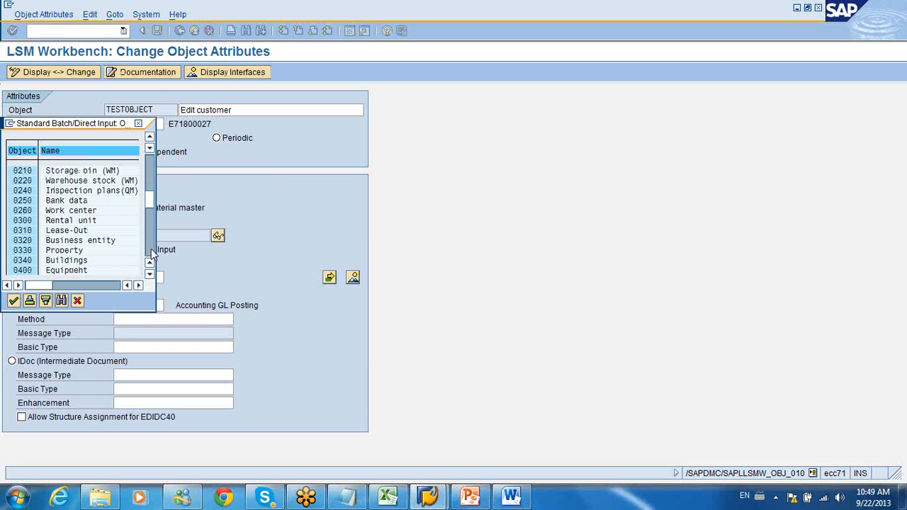
{"action": "left_click", "coordinate": [150, 249]}
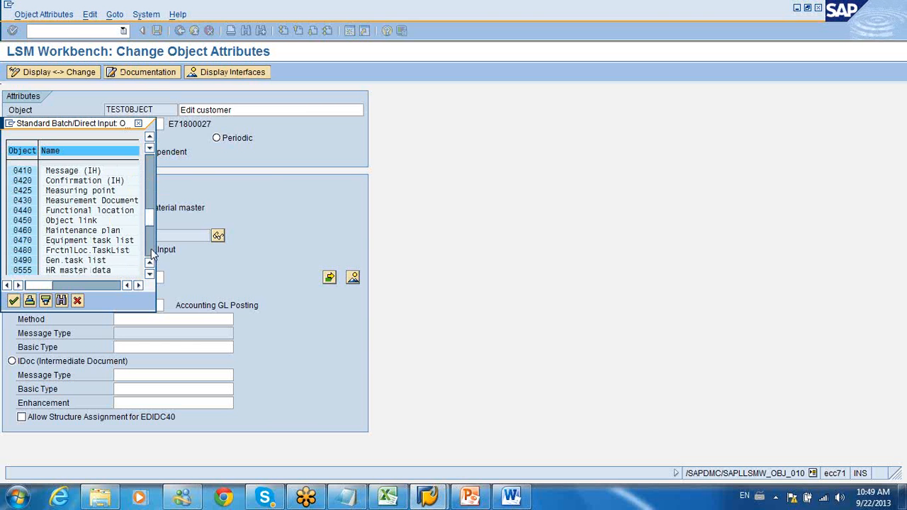
{"action": "left_click", "coordinate": [150, 249]}
{"action": "left_click", "coordinate": [151, 248]}
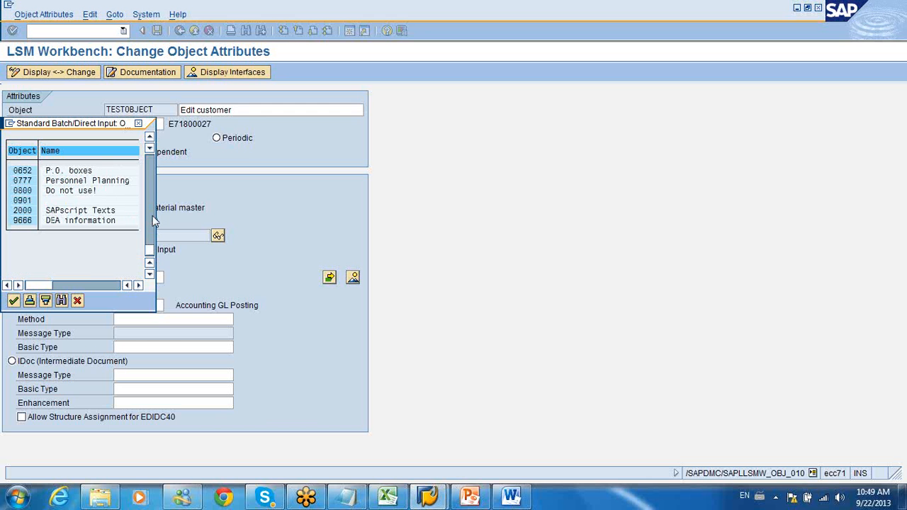
{"action": "left_click", "coordinate": [152, 215]}
{"action": "left_click", "coordinate": [152, 209]}
{"action": "left_click", "coordinate": [153, 207]}
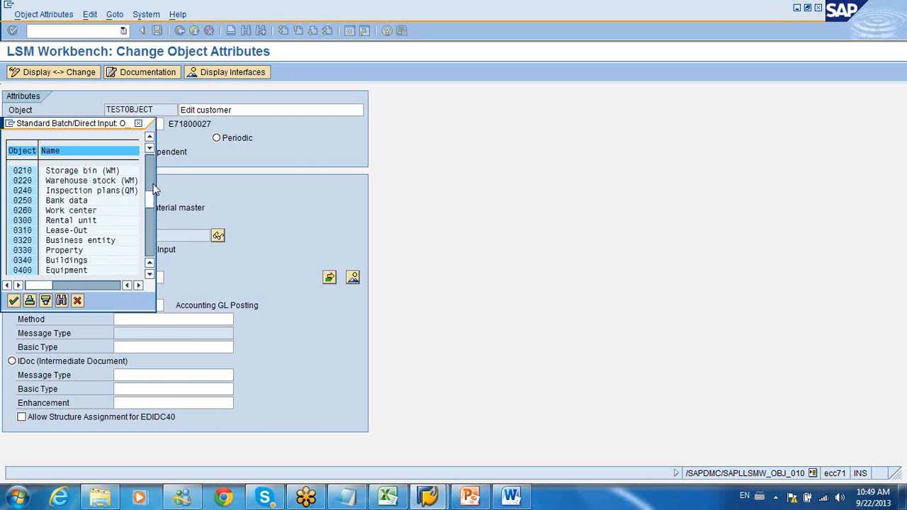
{"action": "left_click", "coordinate": [151, 170]}
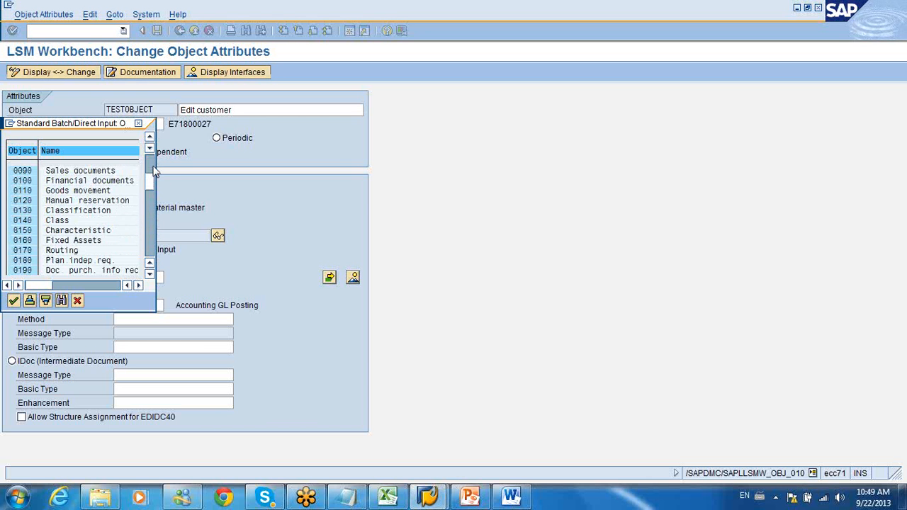
{"action": "double_click", "coordinate": [97, 171]}
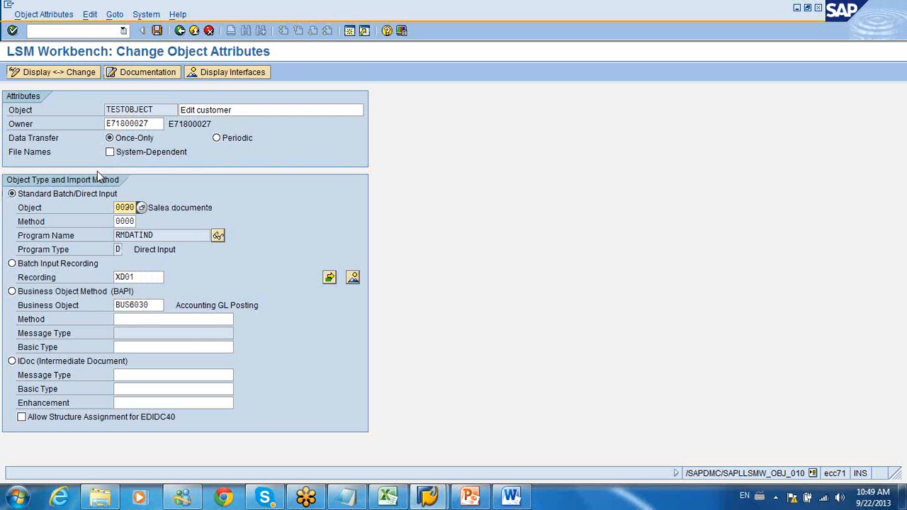
Step: Apply method 0000 to the Sales documents object and highlight its program name
{"action": "left_click", "coordinate": [156, 207]}
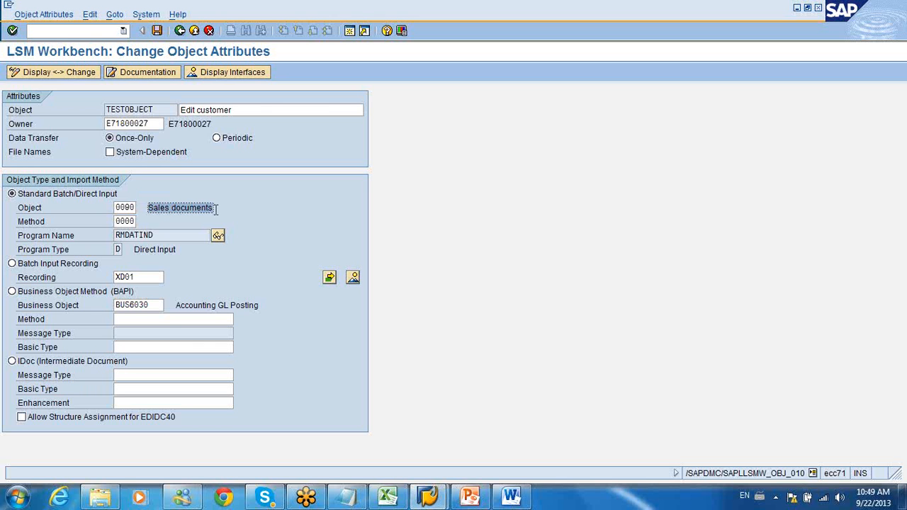
{"action": "left_click", "coordinate": [132, 221]}
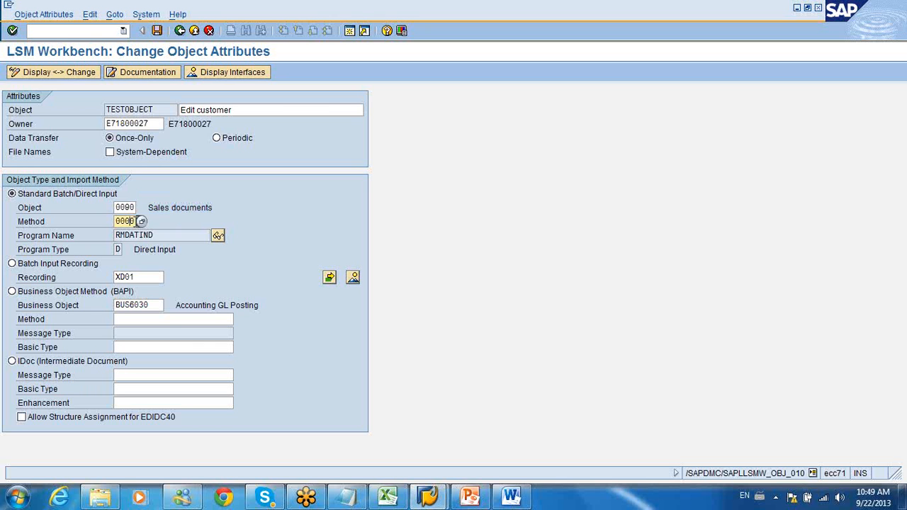
{"action": "key", "text": "Return"}
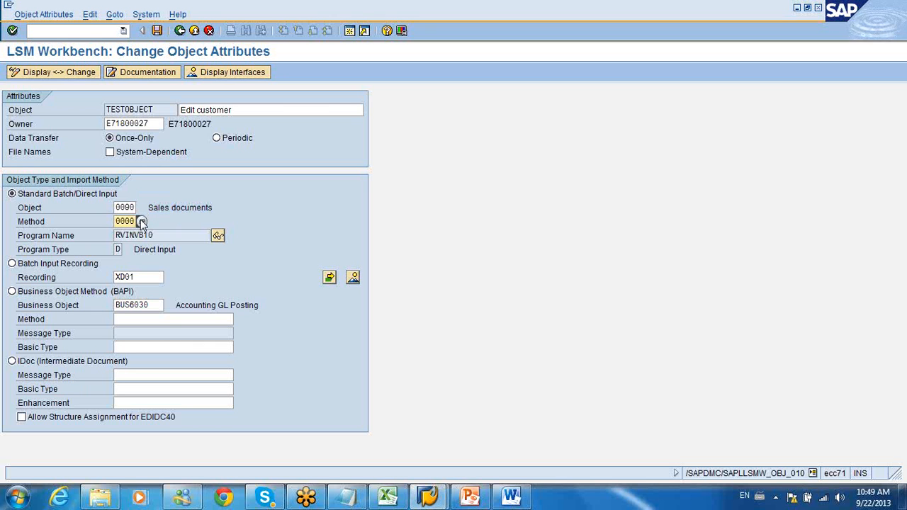
{"action": "left_click_drag", "start_coordinate": [156, 236], "coordinate": [104, 234]}
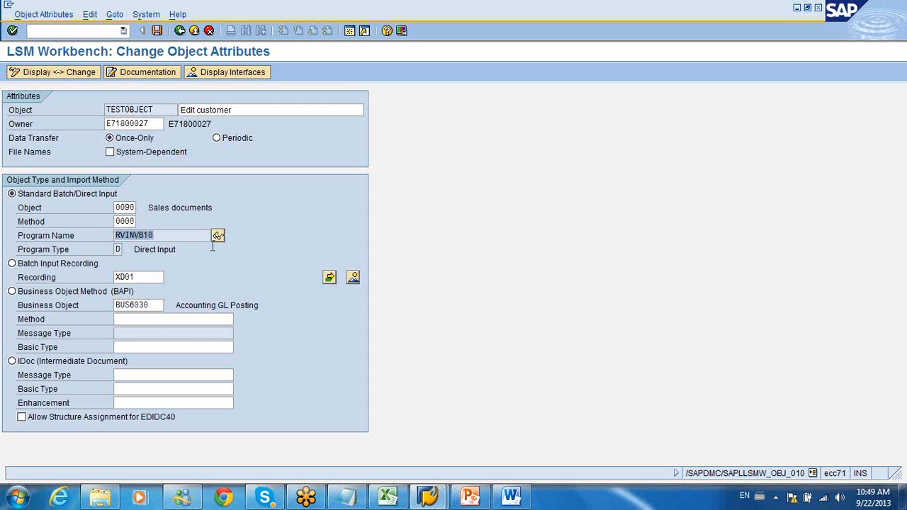
Step: Clear the XD01 recording and the BUS6030 business object from the unused import methods
{"action": "left_click", "coordinate": [219, 235]}
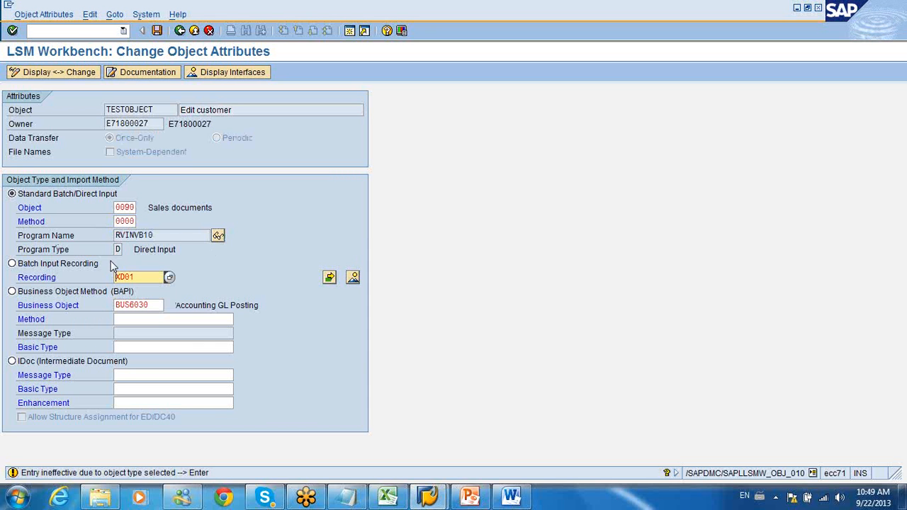
{"action": "left_click_drag", "start_coordinate": [142, 277], "coordinate": [29, 298]}
{"action": "key", "text": "BackSpace"}
{"action": "left_click", "coordinate": [246, 285]}
{"action": "left_click_drag", "start_coordinate": [153, 305], "coordinate": [100, 291]}
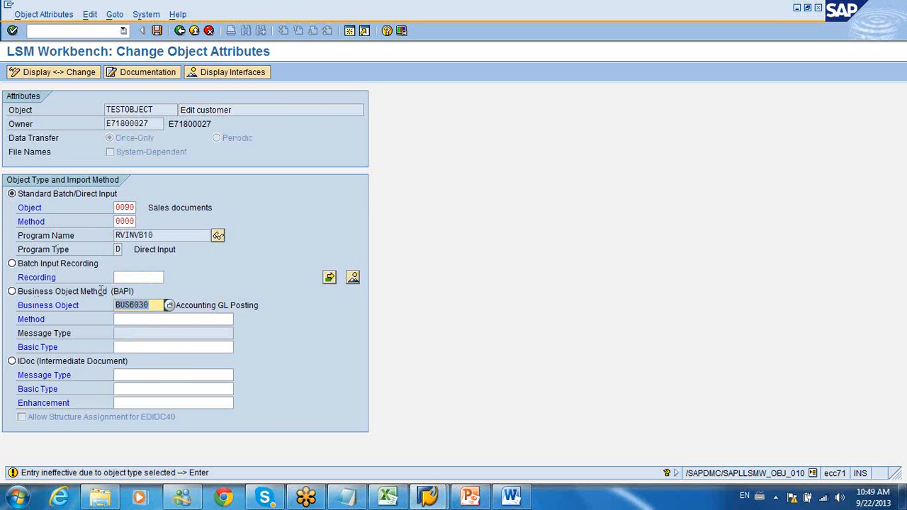
{"action": "key", "text": "BackSpace"}
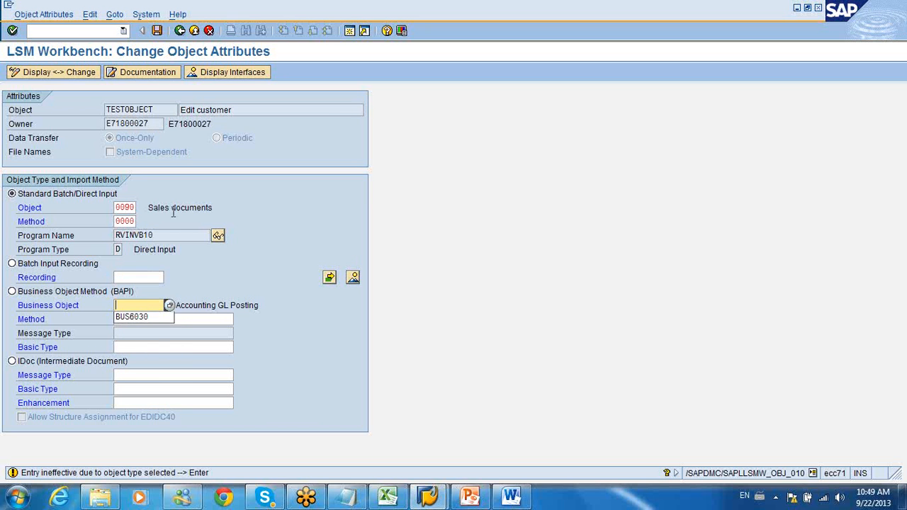
Step: Display the source code of program RVINVB10 in the ABAP Editor, then return to the object attributes
{"action": "left_click", "coordinate": [218, 238]}
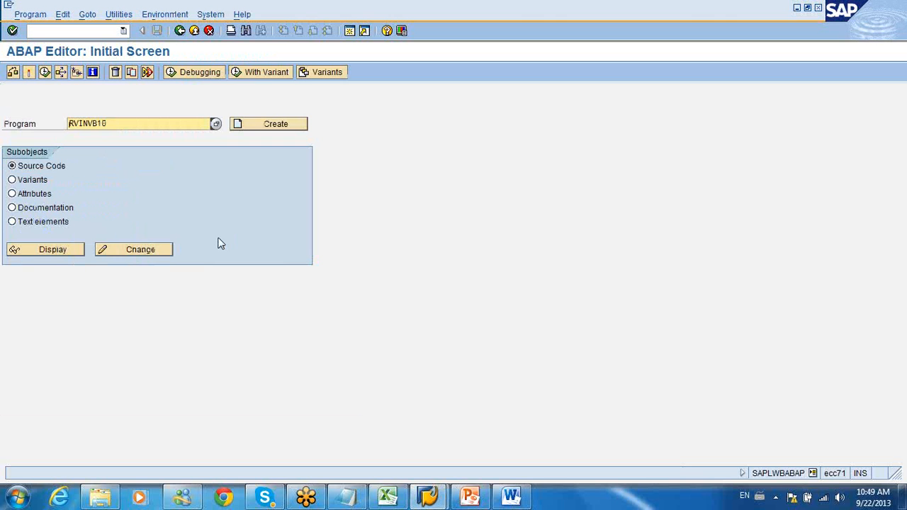
{"action": "left_click", "coordinate": [62, 254]}
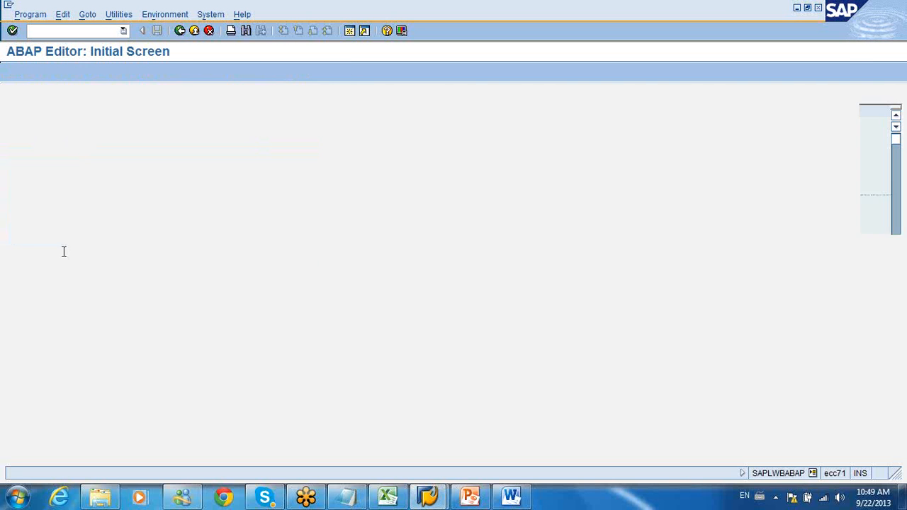
{"action": "left_click", "coordinate": [180, 30]}
{"action": "left_click", "coordinate": [180, 31]}
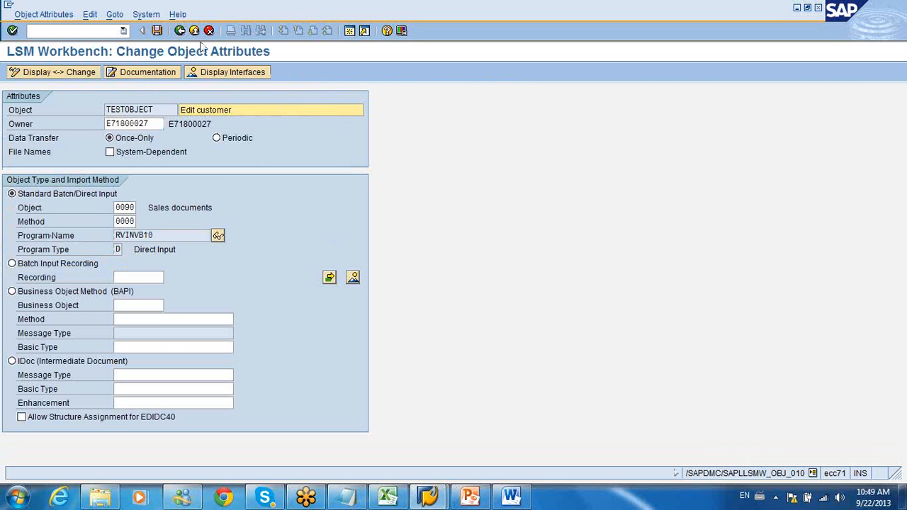
Step: Leave the object attributes, saving the changed Sales documents import method
{"action": "left_click", "coordinate": [180, 30]}
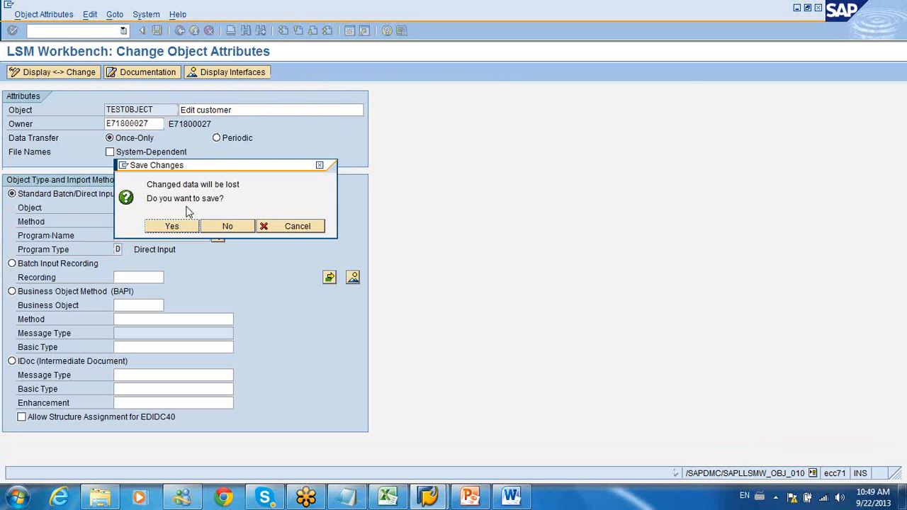
{"action": "left_click", "coordinate": [182, 223]}
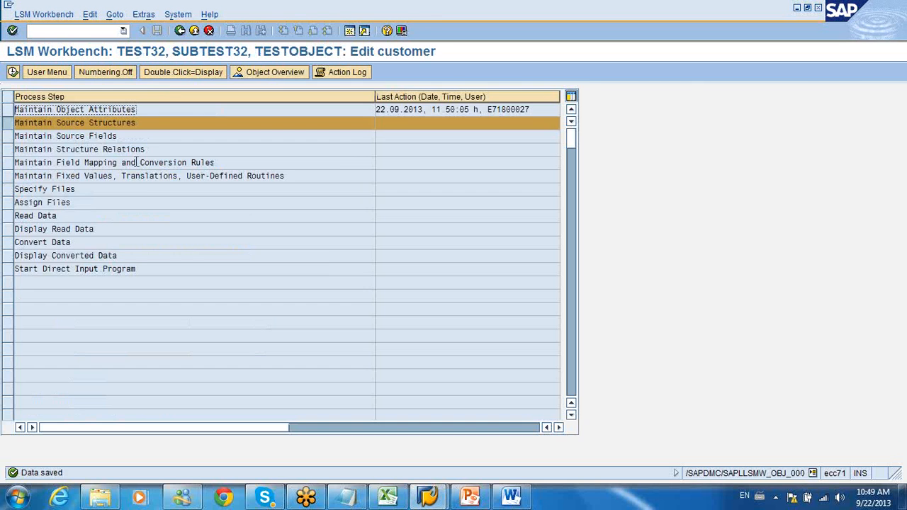
Step: Go through the direct input process steps of TESTOBJECT from Maintain Structure Relations down to Start Direct Input Program
{"action": "left_click", "coordinate": [109, 148]}
{"action": "left_click", "coordinate": [111, 163]}
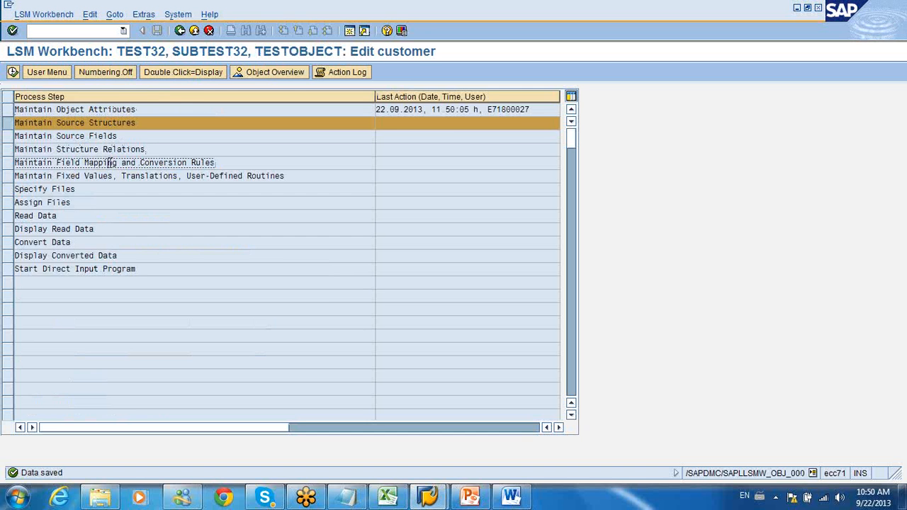
{"action": "left_click", "coordinate": [111, 175]}
{"action": "left_click", "coordinate": [97, 188]}
{"action": "left_click", "coordinate": [96, 202]}
{"action": "left_click", "coordinate": [91, 215]}
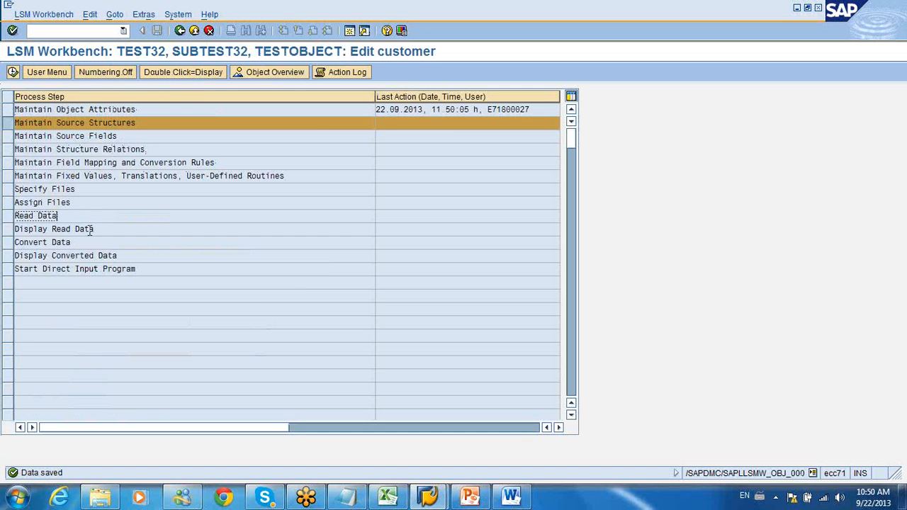
{"action": "left_click", "coordinate": [88, 229]}
{"action": "left_click", "coordinate": [83, 242]}
{"action": "left_click", "coordinate": [84, 255]}
{"action": "left_click", "coordinate": [83, 268]}
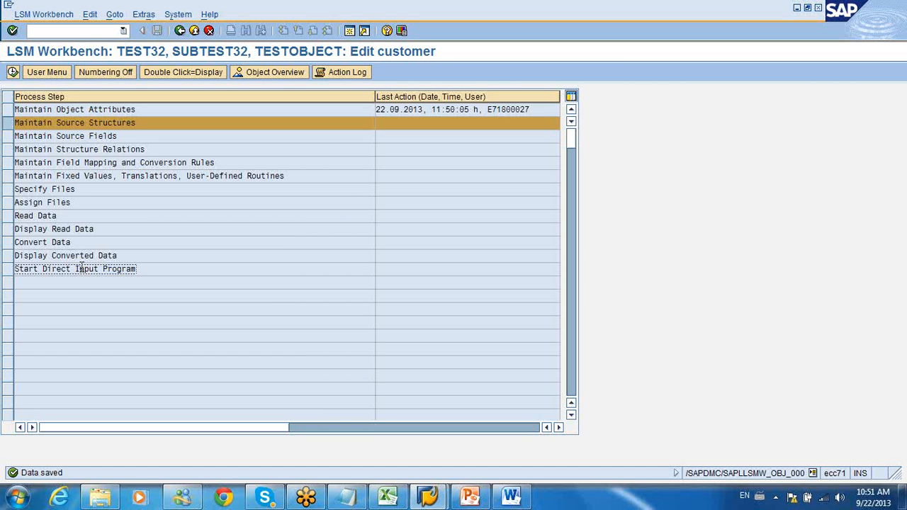
{"action": "left_click", "coordinate": [98, 109]}
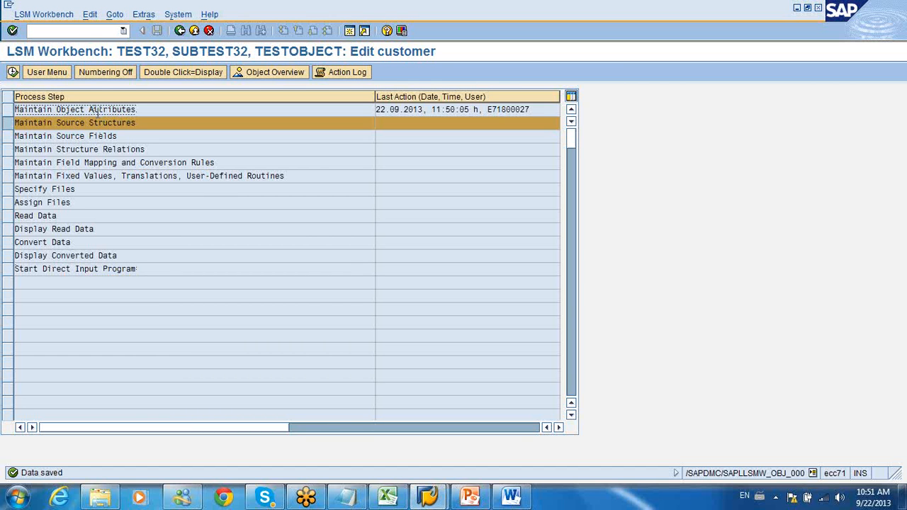
{"action": "left_click", "coordinate": [99, 268]}
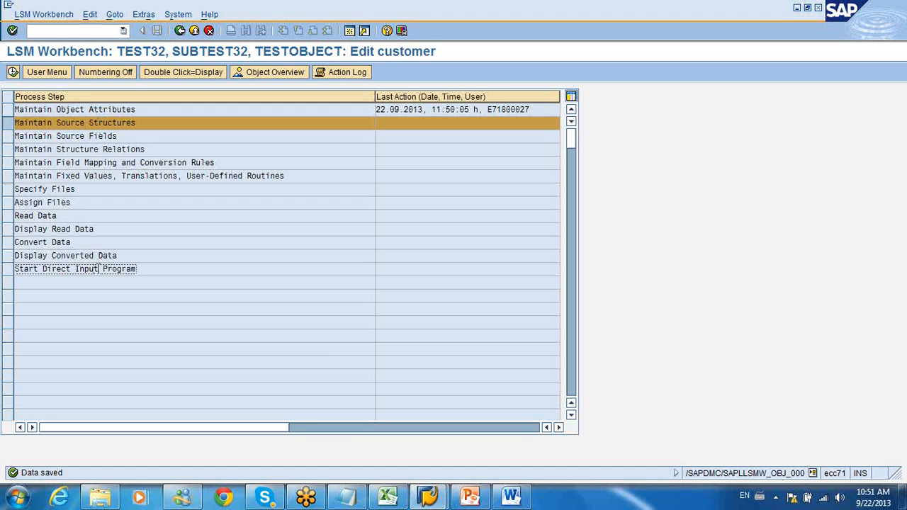
Step: Return to the project selection and open the process steps of project TEST22, subproject SUBTEST22
{"action": "left_click", "coordinate": [179, 31]}
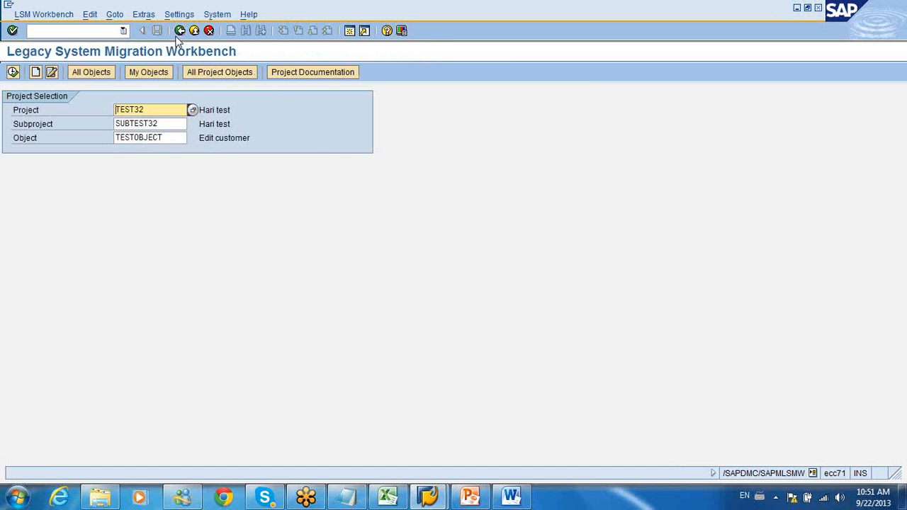
{"action": "left_click", "coordinate": [191, 111]}
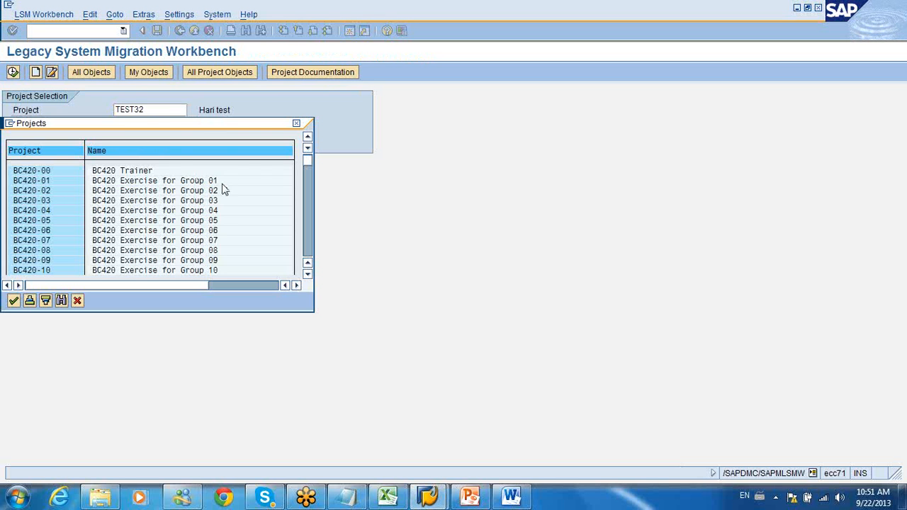
{"action": "left_click", "coordinate": [296, 123]}
{"action": "left_click_drag", "start_coordinate": [131, 109], "coordinate": [184, 106]}
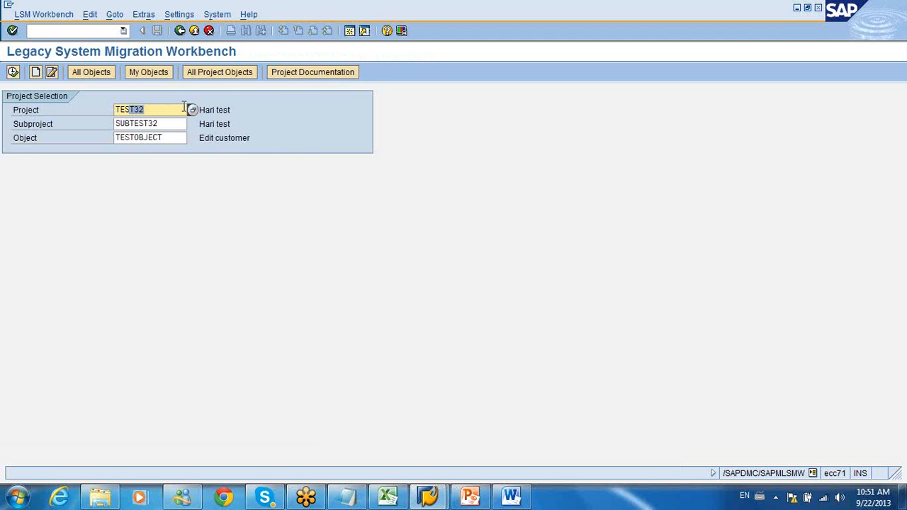
{"action": "left_click", "coordinate": [177, 107]}
{"action": "key", "text": "BackSpace"}
{"action": "key", "text": "BackSpace"}
{"action": "type", "text": "22"}
{"action": "key", "text": "Return"}
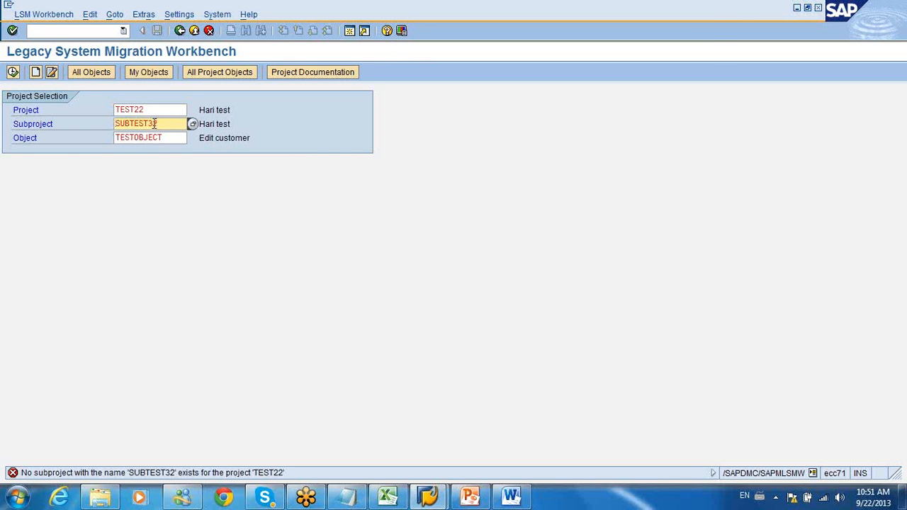
{"action": "left_click_drag", "start_coordinate": [148, 124], "coordinate": [177, 123]}
{"action": "type", "text": "22"}
{"action": "key", "text": "Return"}
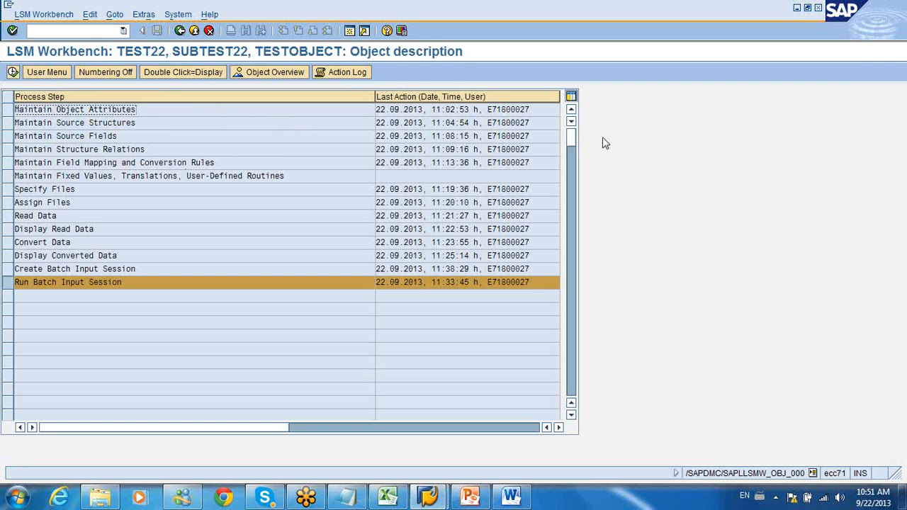
Step: Leave the TEST22 process steps and return to the project selection
{"action": "left_click", "coordinate": [895, 28]}
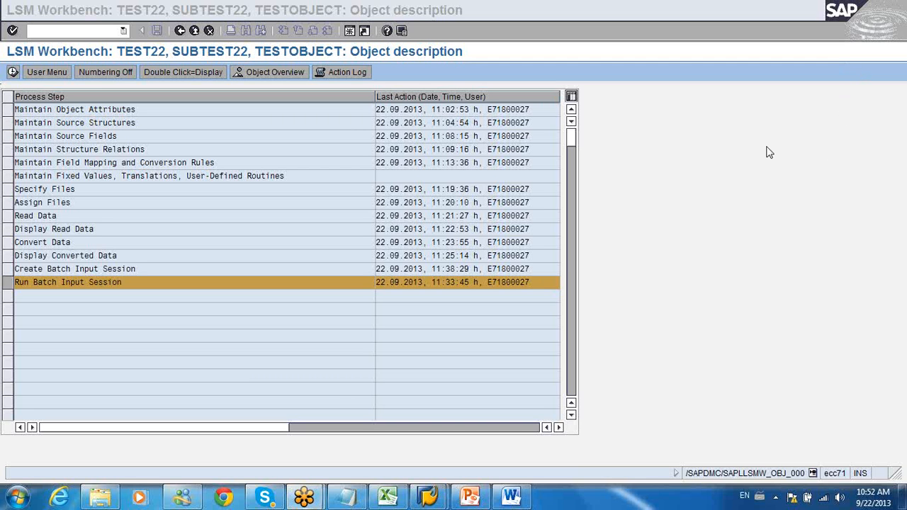
{"action": "left_click", "coordinate": [549, 292]}
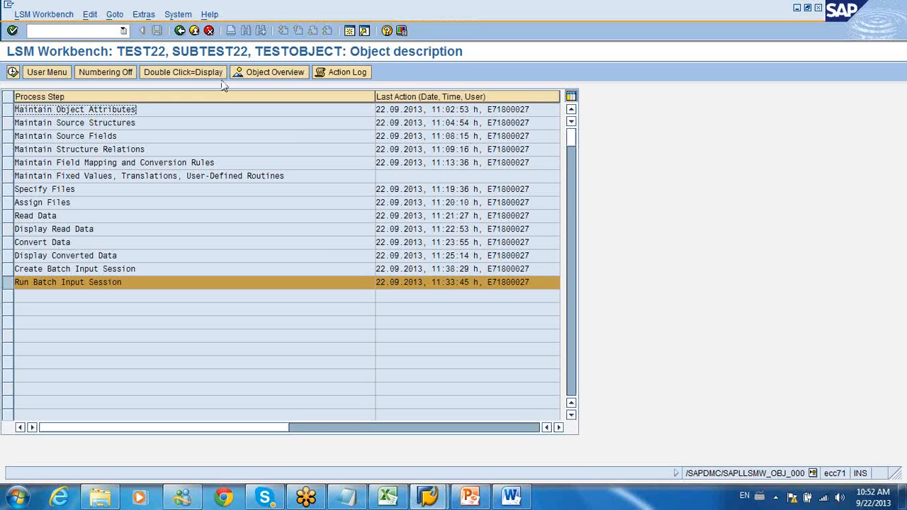
{"action": "left_click", "coordinate": [180, 34]}
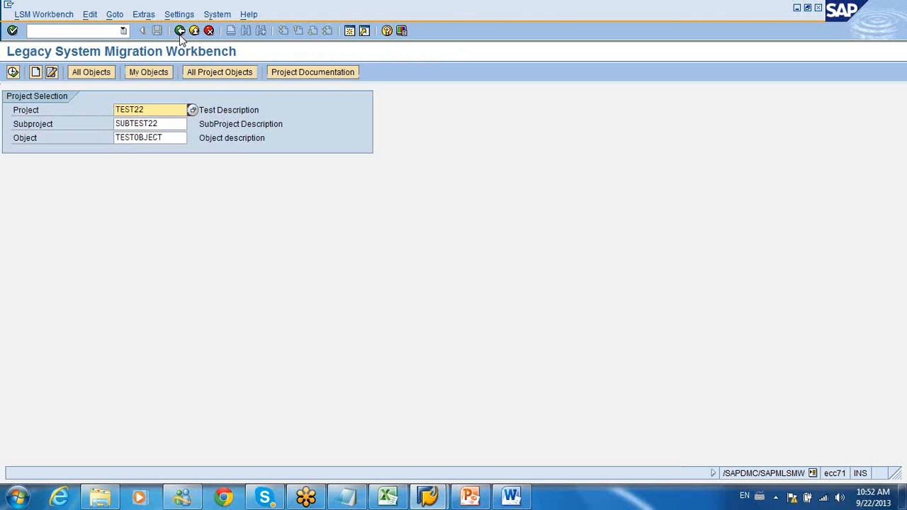
Step: Leave the Legacy System Migration Workbench and restart it with transaction lsmw
{"action": "left_click", "coordinate": [180, 32]}
{"action": "left_click", "coordinate": [123, 31]}
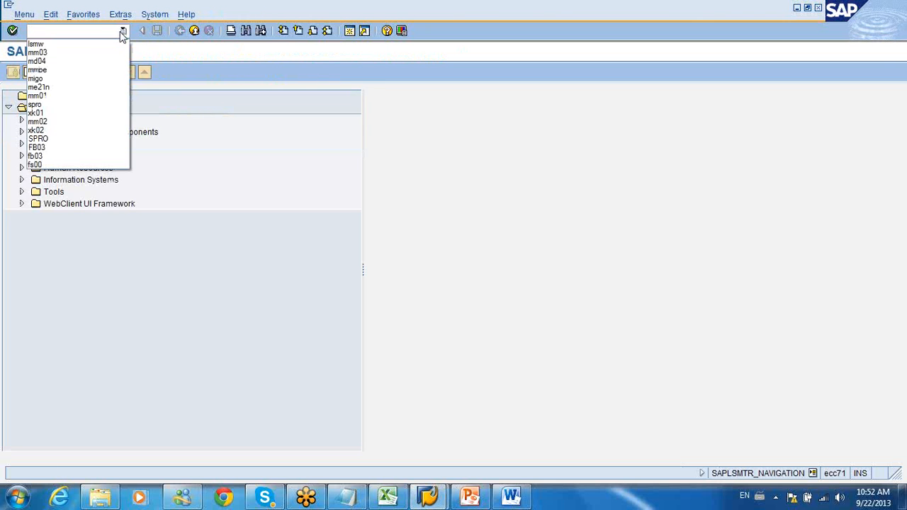
{"action": "left_click", "coordinate": [96, 44]}
{"action": "key", "text": "Return"}
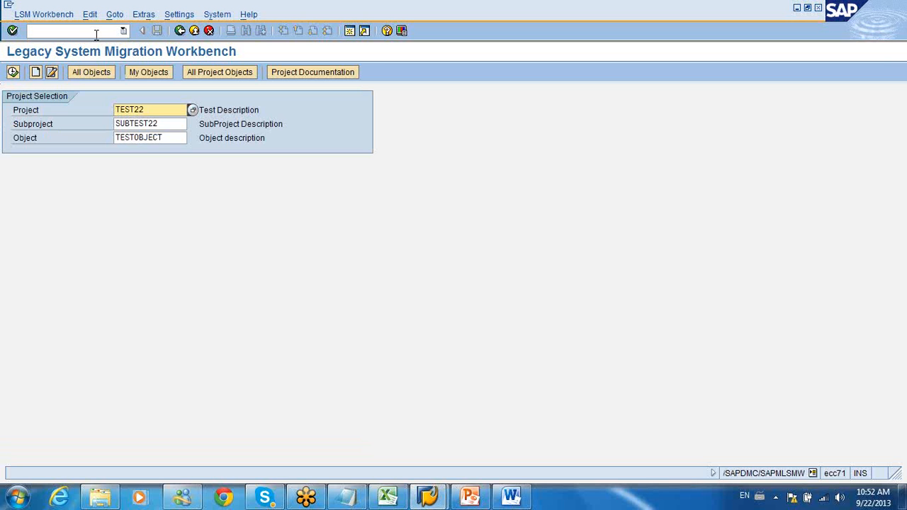
Step: Create a new project named with a first name plus 102, described as that first name followed by "test"
{"action": "left_click", "coordinate": [36, 73]}
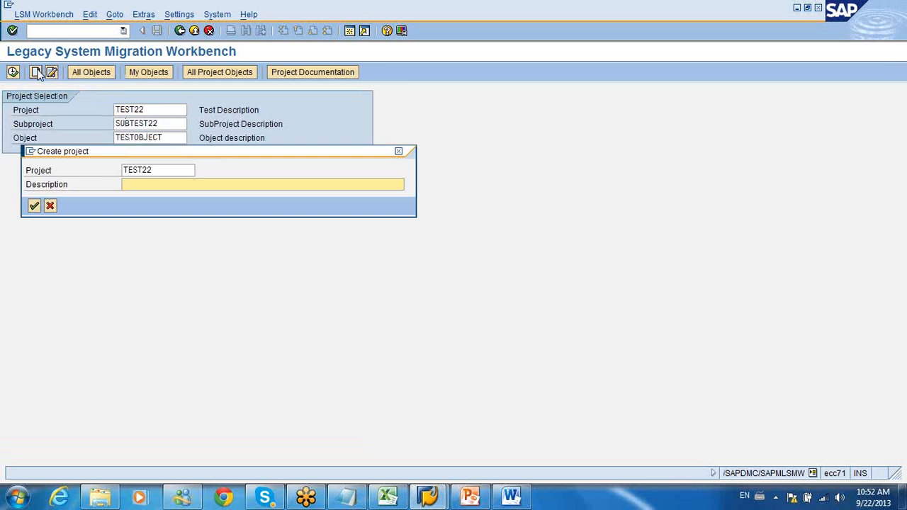
{"action": "left_click", "coordinate": [134, 170]}
{"action": "left_click_drag", "start_coordinate": [139, 170], "coordinate": [59, 170]}
{"action": "type", "text": "Va"}
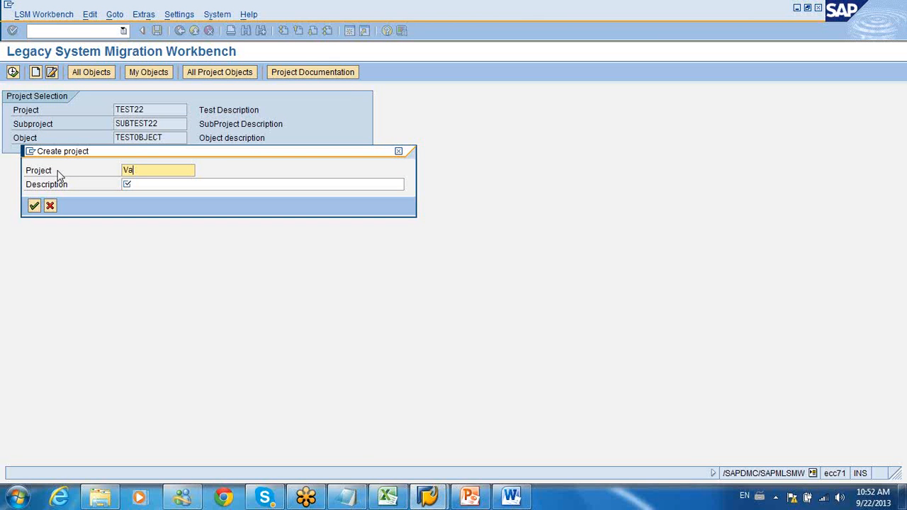
{"action": "type", "text": "su20"}
{"action": "key", "text": "BackSpace"}
{"action": "key", "text": "BackSpace"}
{"action": "type", "text": "162"}
{"action": "key", "text": "Tab"}
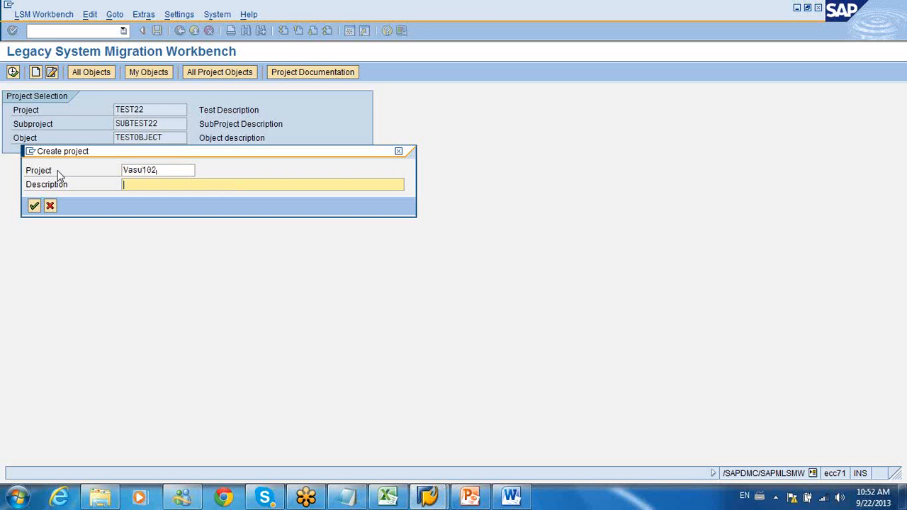
{"action": "type", "text": "Vasu test"}
{"action": "key", "text": "Return"}
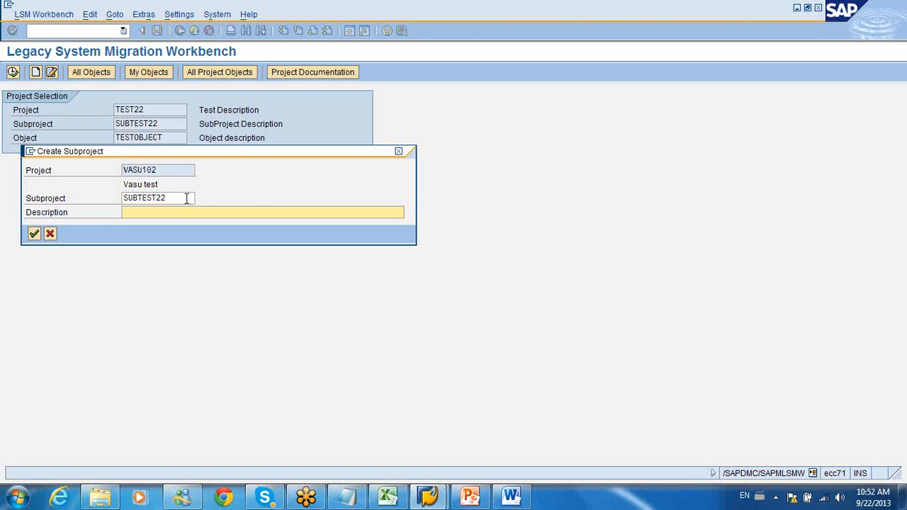
Step: Create subproject CUSTOMER102 under the new project with the description "Customer UPD"
{"action": "left_click_drag", "start_coordinate": [186, 197], "coordinate": [87, 220]}
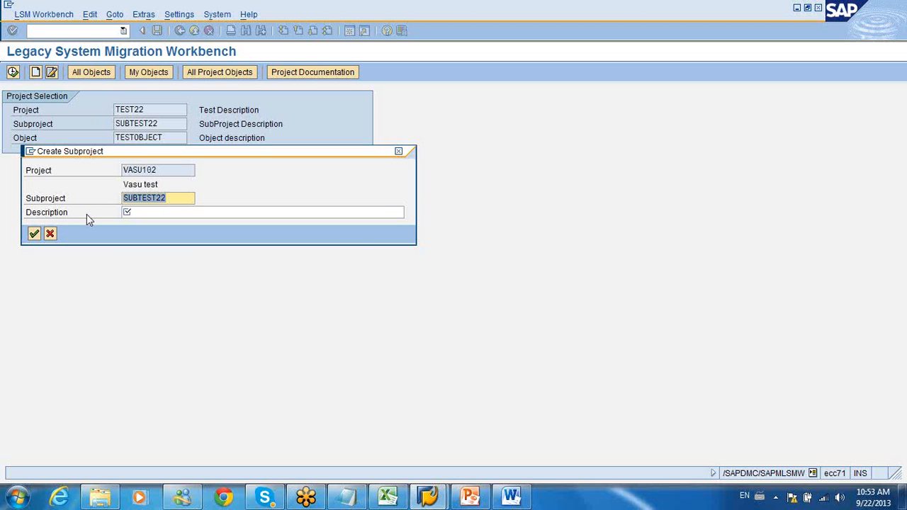
{"action": "type", "text": "Customer ua"}
{"action": "key", "text": "BackSpace"}
{"action": "key", "text": "BackSpace"}
{"action": "type", "text": "upd"}
{"action": "key", "text": "Tab"}
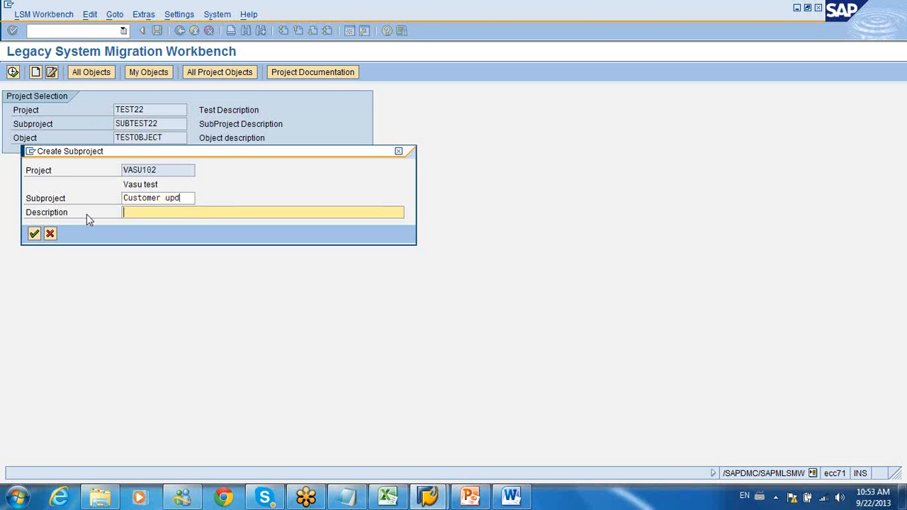
{"action": "type", "text": "Customer UPD"}
{"action": "left_click_drag", "start_coordinate": [162, 199], "coordinate": [197, 199]}
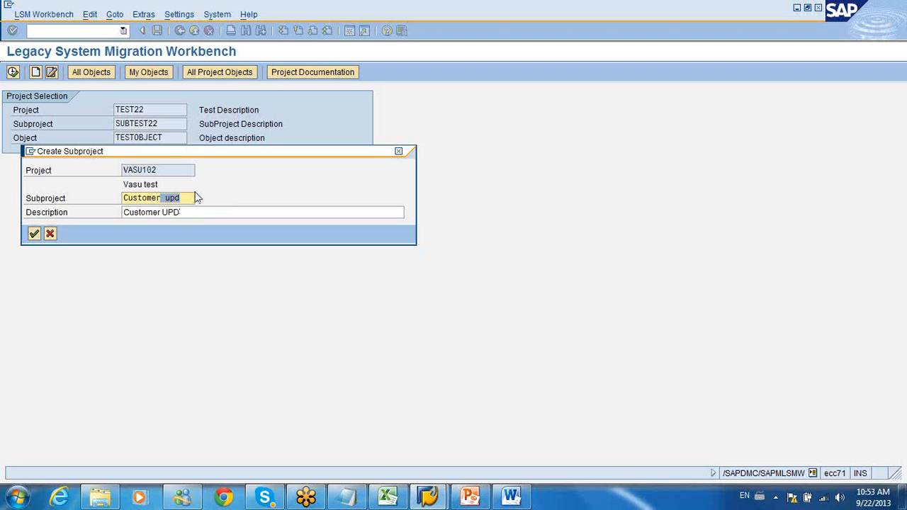
{"action": "type", "text": "102"}
{"action": "key", "text": "Return"}
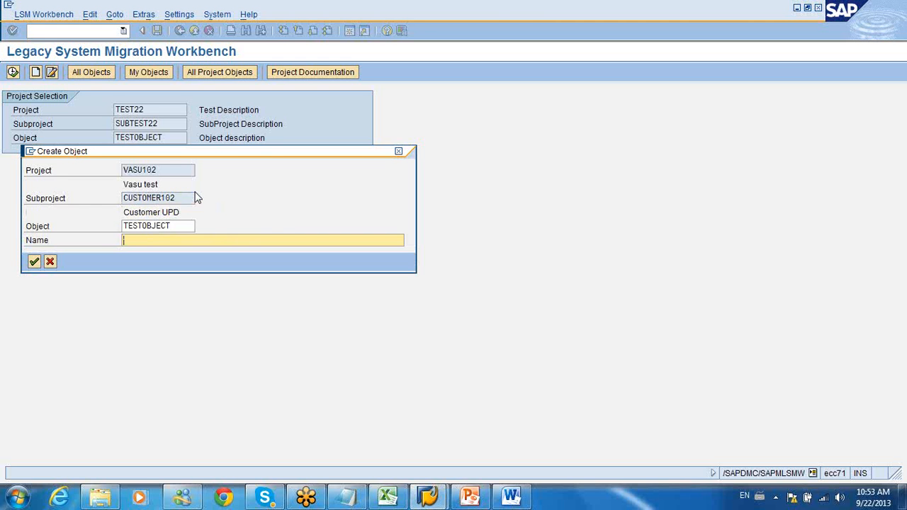
Step: Create the object TESTOBJECT in subproject CUSTOMER102 with the name "Updating customer"
{"action": "type", "text": "Updating customer"}
{"action": "key", "text": "Return"}
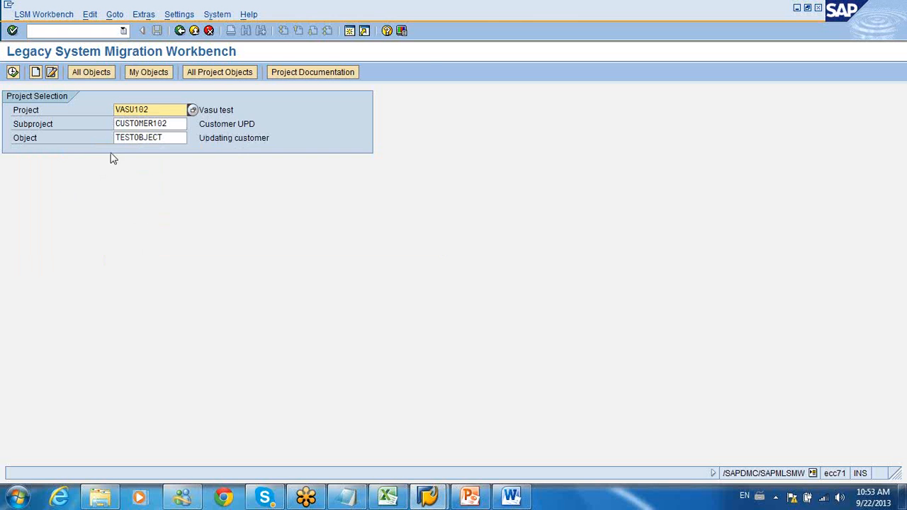
Step: Set TESTOBJECT's object attributes to Standard Batch/Direct Input with object 0050 Customer master and method 0000, then save and return to the process steps
{"action": "left_click", "coordinate": [13, 72]}
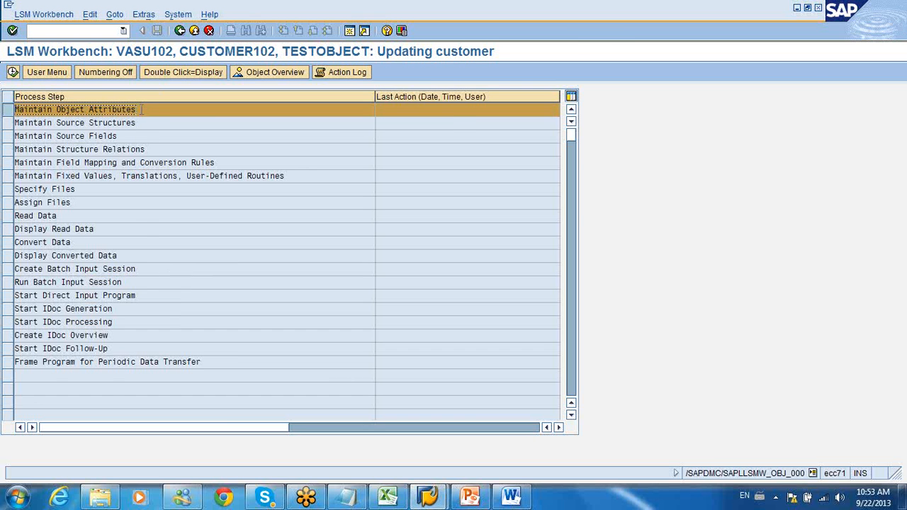
{"action": "double_click", "coordinate": [142, 109]}
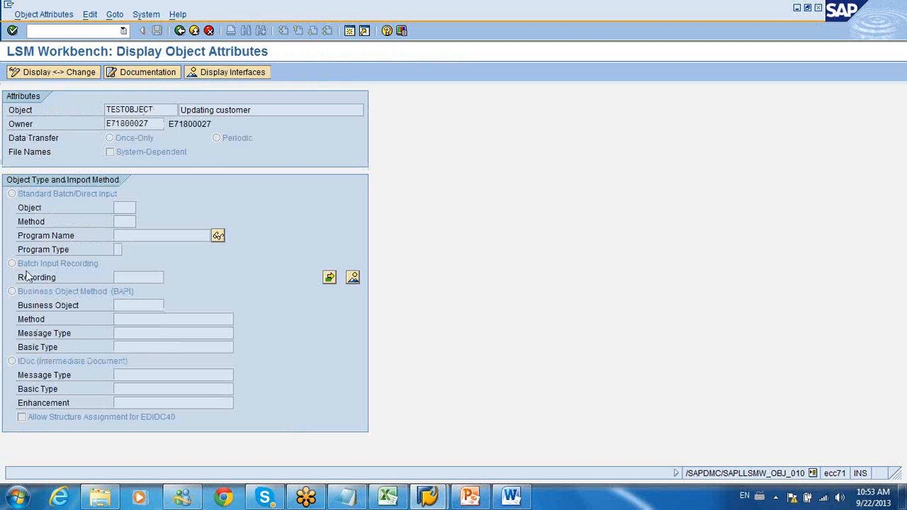
{"action": "left_click", "coordinate": [52, 73]}
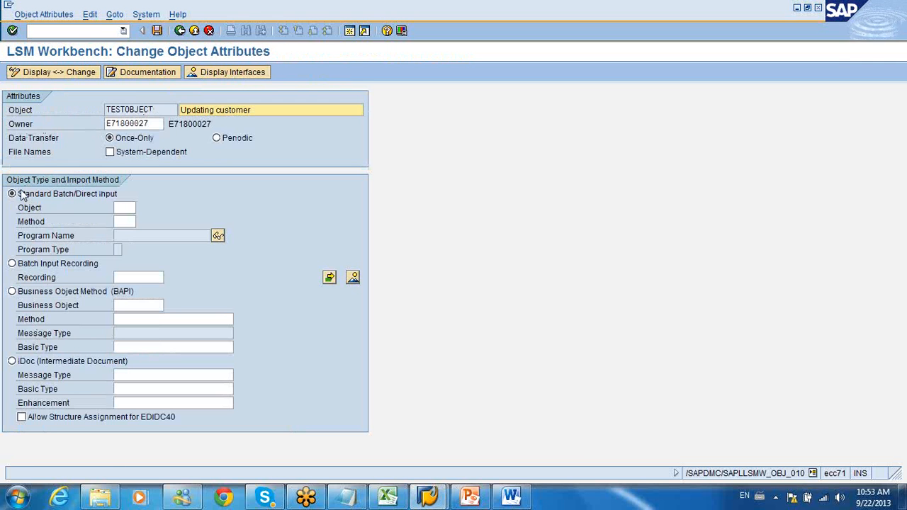
{"action": "left_click", "coordinate": [130, 207]}
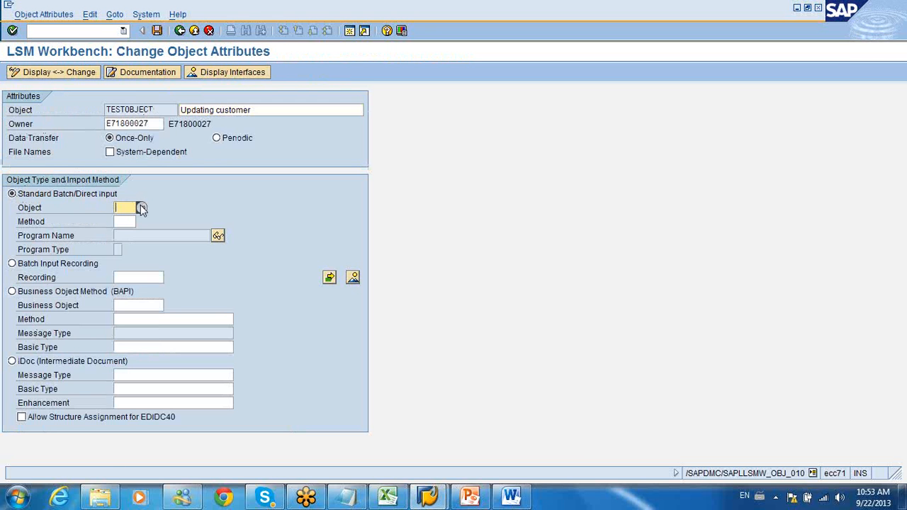
{"action": "left_click", "coordinate": [141, 206]}
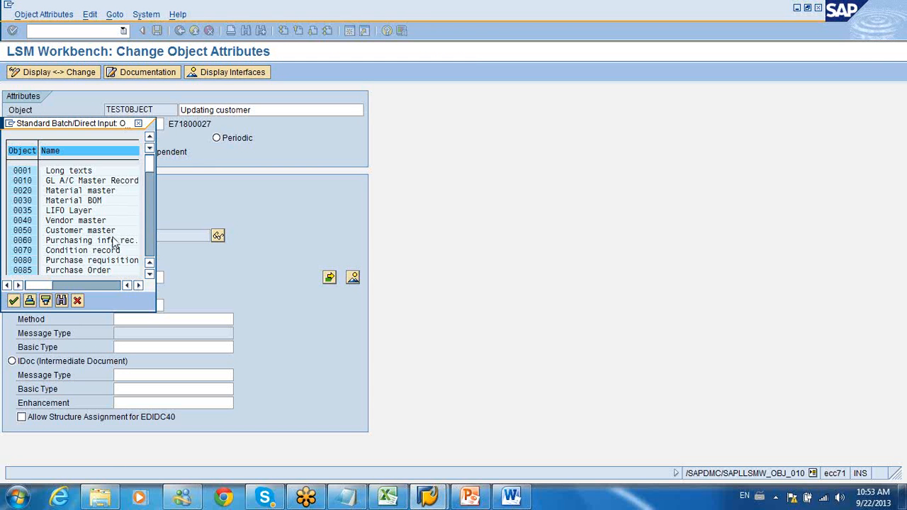
{"action": "double_click", "coordinate": [106, 230]}
{"action": "left_click", "coordinate": [123, 224]}
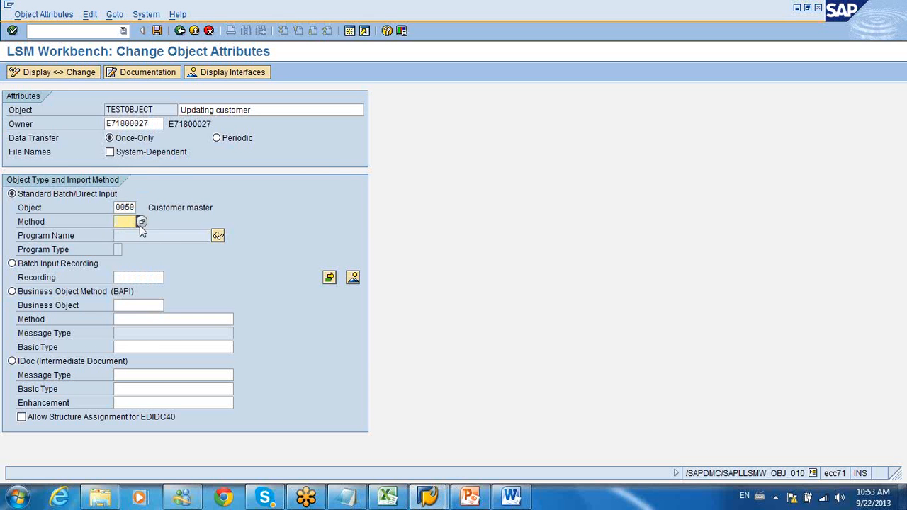
{"action": "left_click", "coordinate": [140, 223]}
{"action": "double_click", "coordinate": [65, 172]}
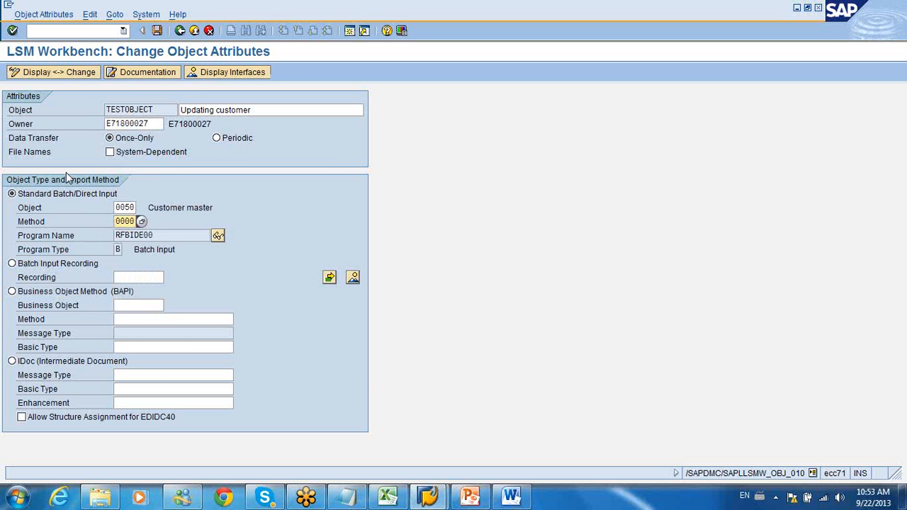
{"action": "left_click", "coordinate": [158, 31]}
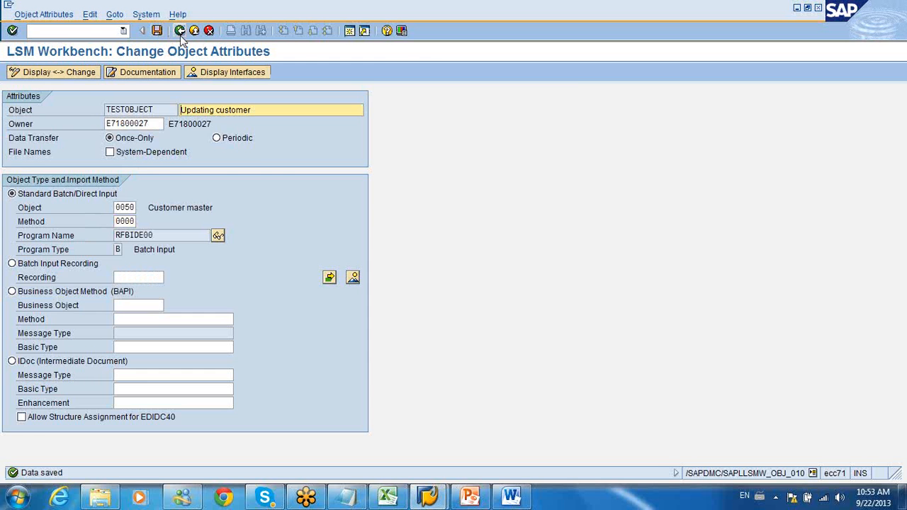
{"action": "left_click", "coordinate": [180, 32]}
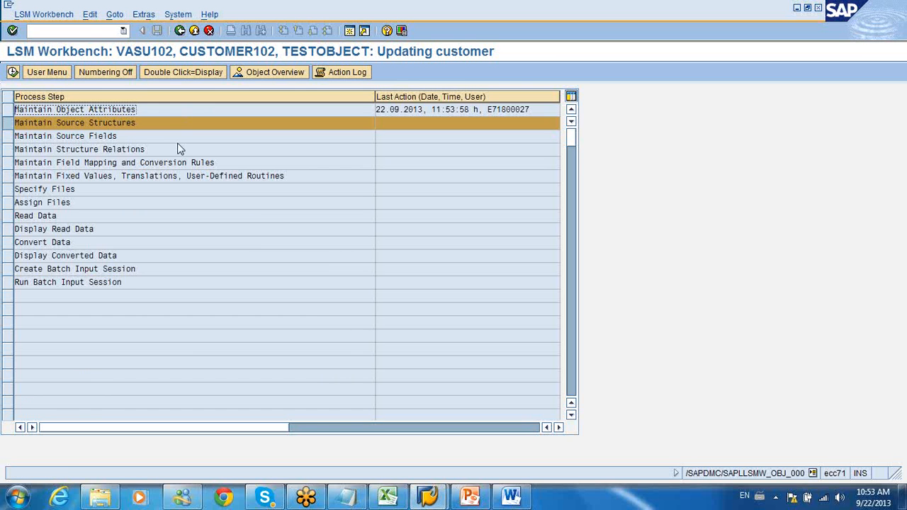
Step: In Maintain Source Structures, create the source structure XD02 with the description "Customer source"
{"action": "double_click", "coordinate": [172, 125]}
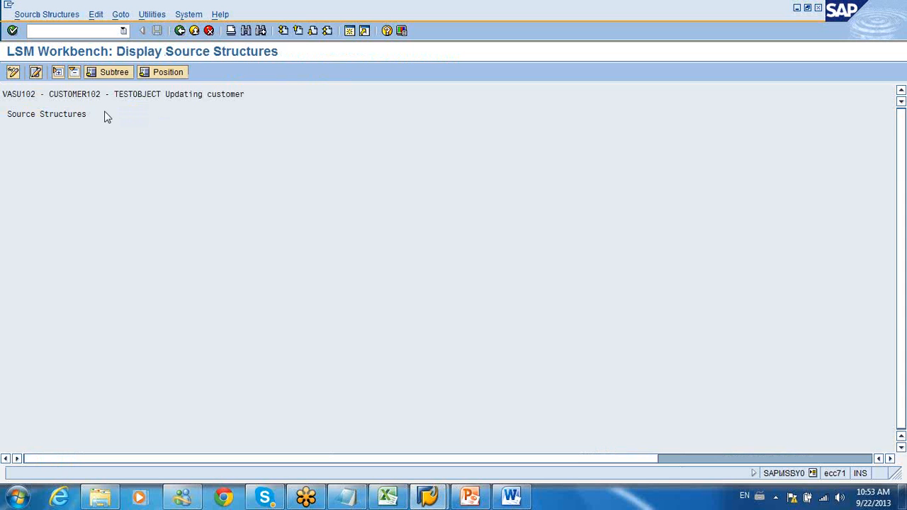
{"action": "left_click", "coordinate": [13, 73]}
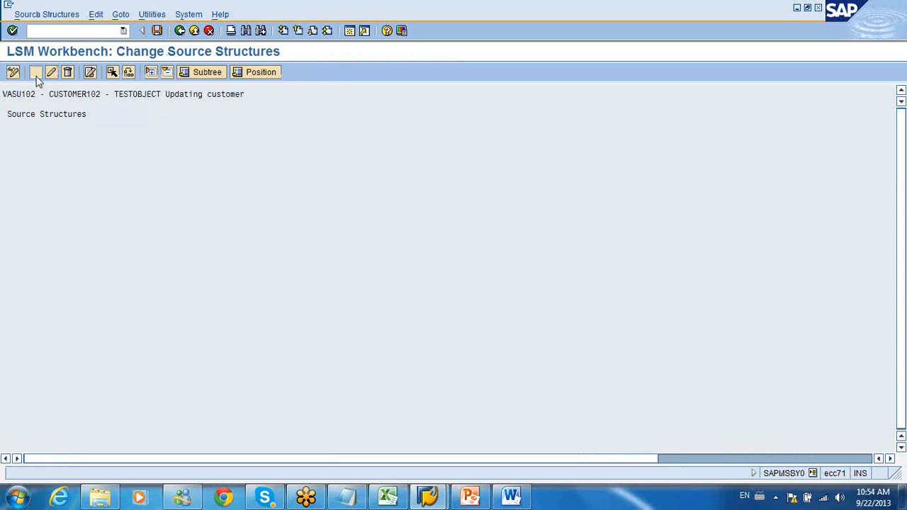
{"action": "left_click", "coordinate": [35, 72]}
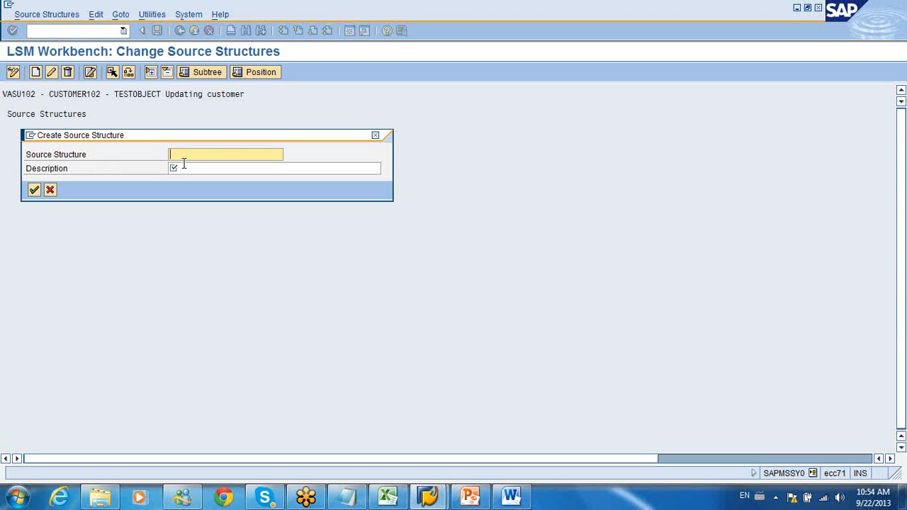
{"action": "type", "text": "XD02"}
{"action": "key", "text": "Tab"}
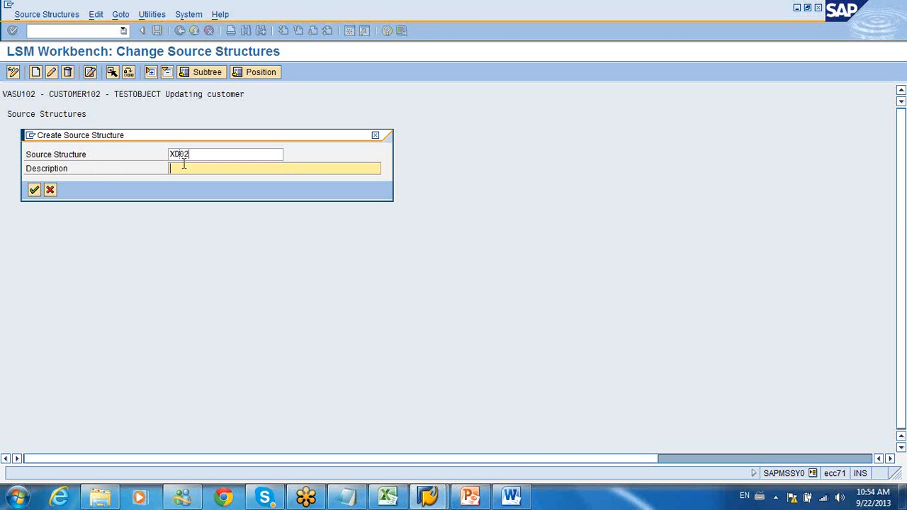
{"action": "type", "text": "Customer s"}
{"action": "type", "text": "e"}
{"action": "key", "text": "Return"}
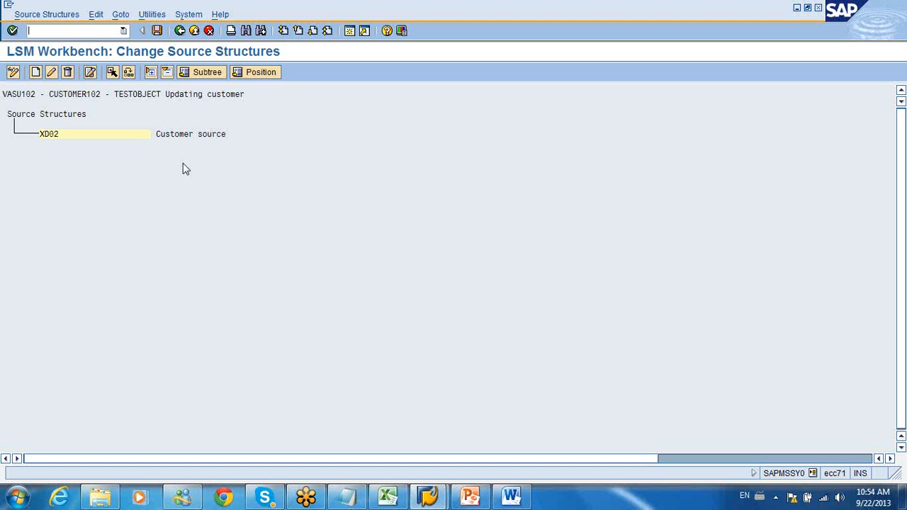
Step: Create the source structure KANNR at the lower level of XD02 with the description "Customer ID"
{"action": "left_click", "coordinate": [141, 135]}
{"action": "left_click", "coordinate": [35, 72]}
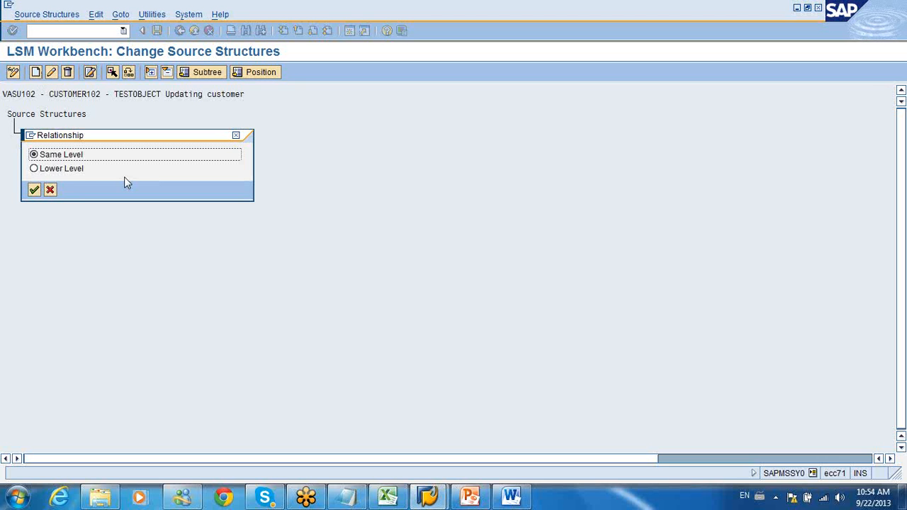
{"action": "left_click", "coordinate": [34, 169]}
{"action": "left_click", "coordinate": [35, 192]}
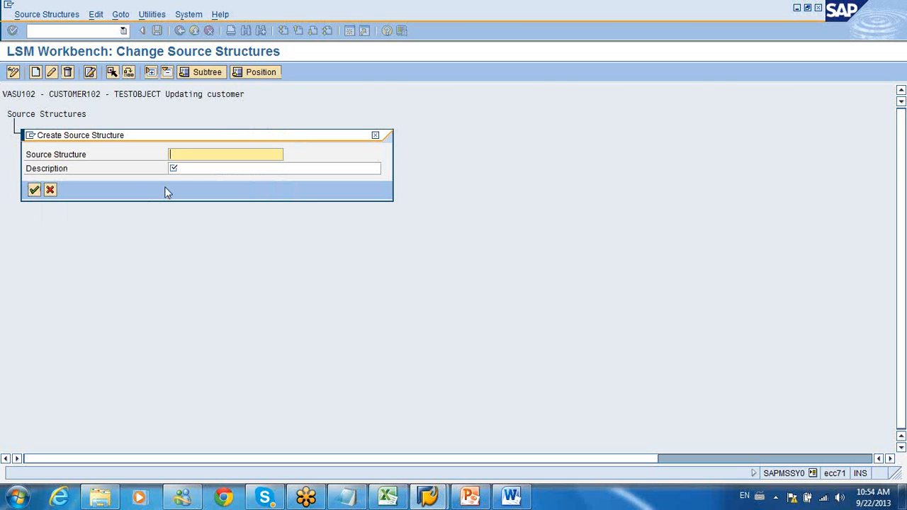
{"action": "type", "text": "Cutomer"}
{"action": "type", "text": "ID"}
{"action": "key", "text": "Tab"}
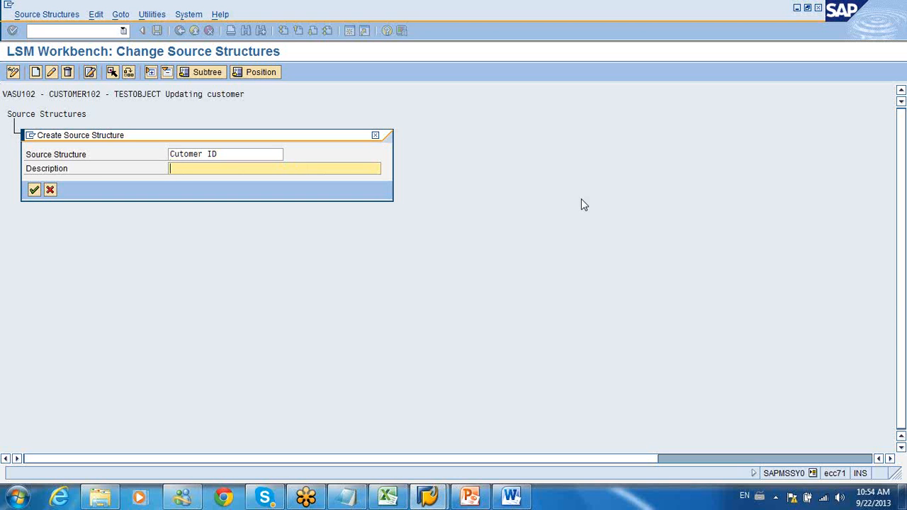
{"action": "type", "text": "Cs"}
{"action": "left_click_drag", "start_coordinate": [222, 155], "coordinate": [82, 168]}
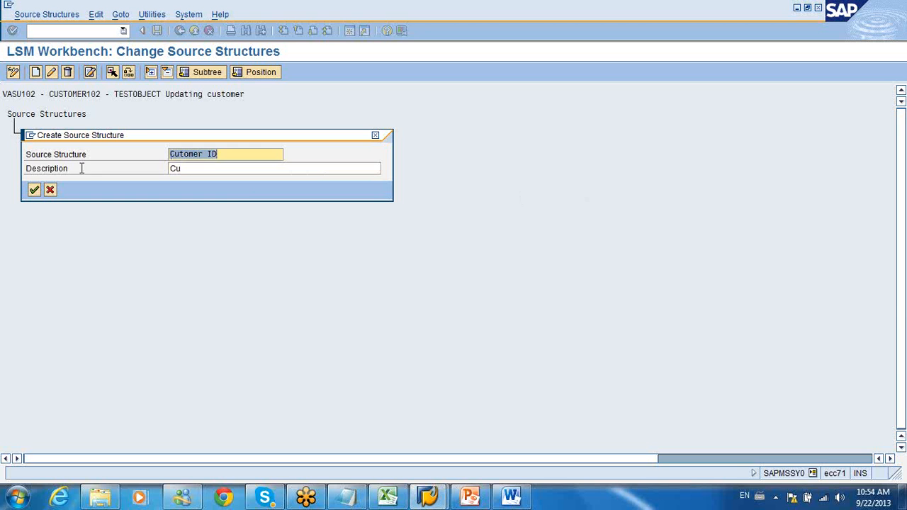
{"action": "type", "text": "KANN"}
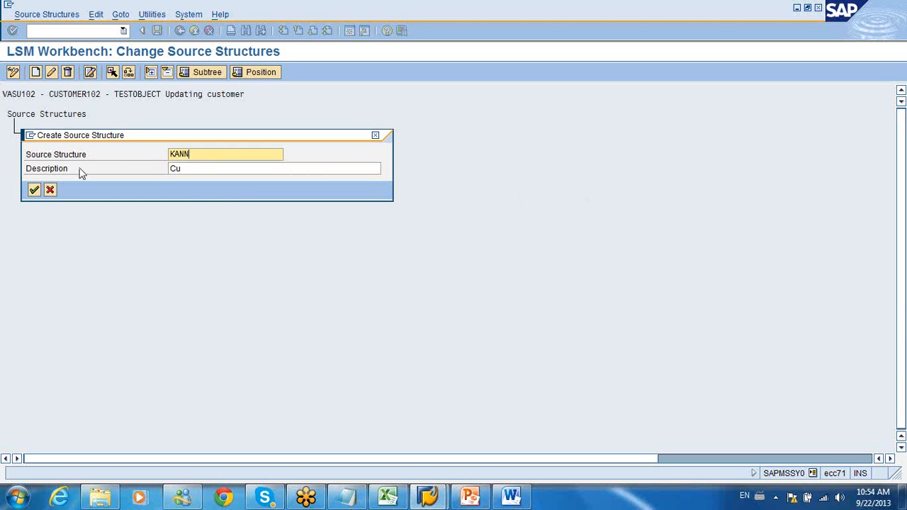
{"action": "key", "text": "BackSpace"}
{"action": "type", "text": "NR"}
{"action": "left_click", "coordinate": [192, 168]}
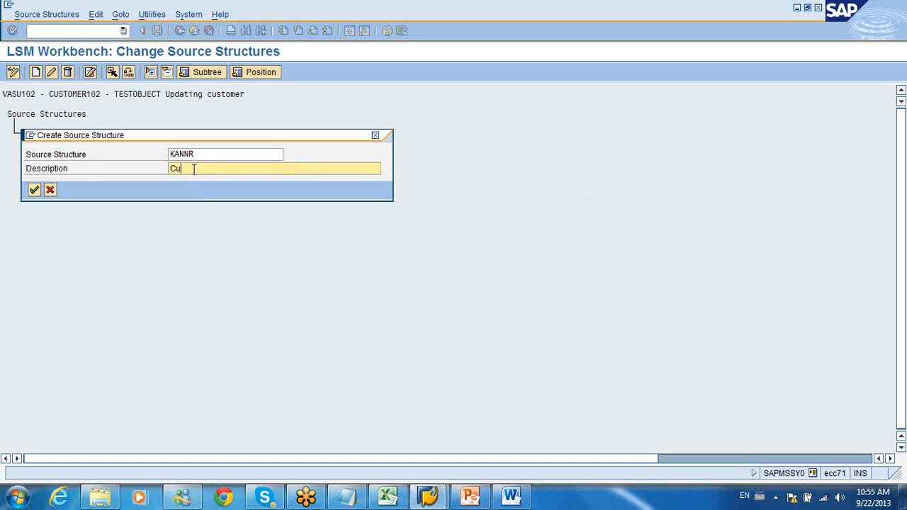
{"action": "type", "text": "stomer ID"}
{"action": "left_click", "coordinate": [34, 190]}
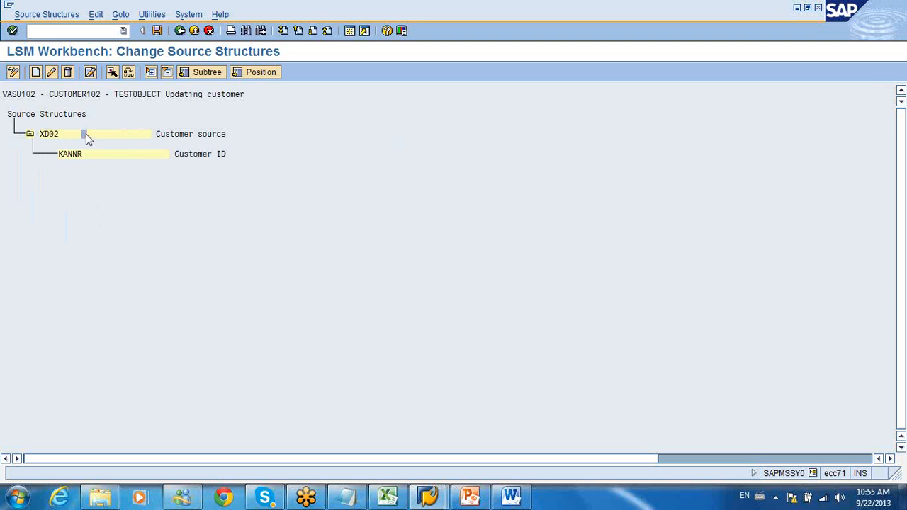
Step: Create the source structure CPHONE at the lower level of XD02 with the description "Customer phone"
{"action": "left_click", "coordinate": [36, 72]}
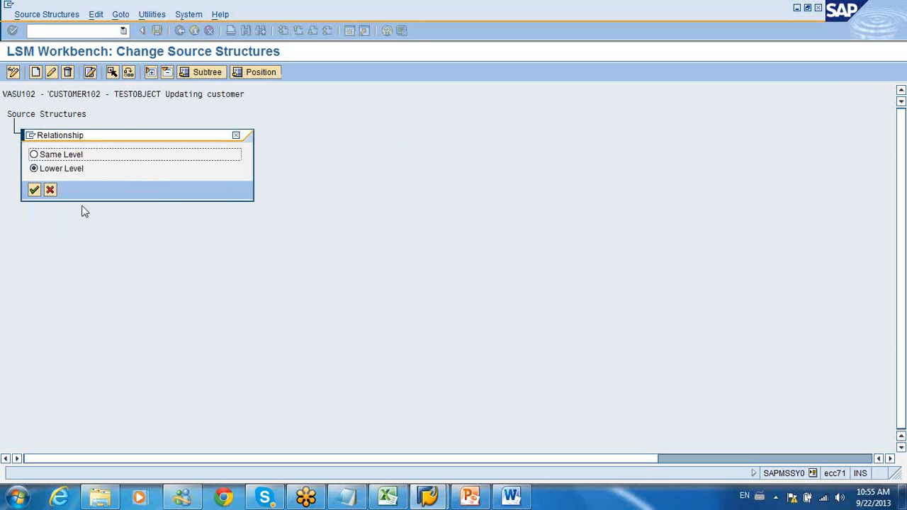
{"action": "left_click", "coordinate": [34, 193]}
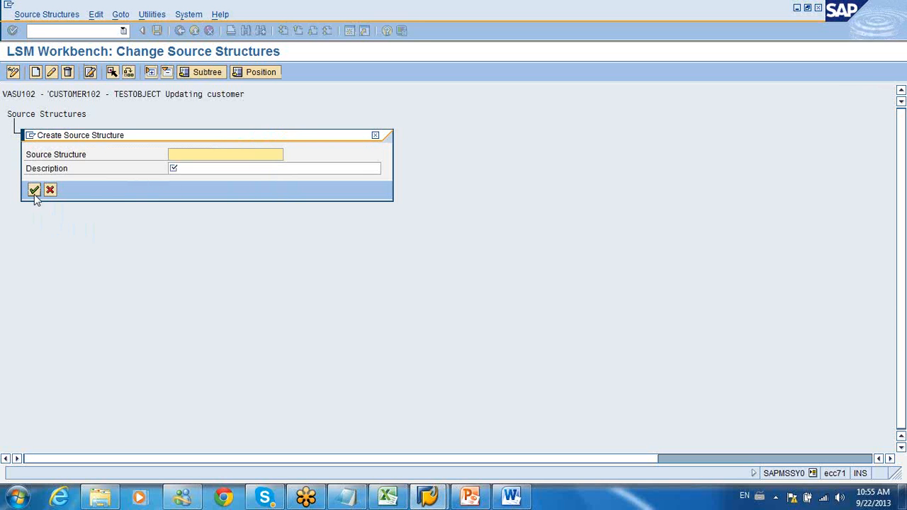
{"action": "type", "text": "Custme"}
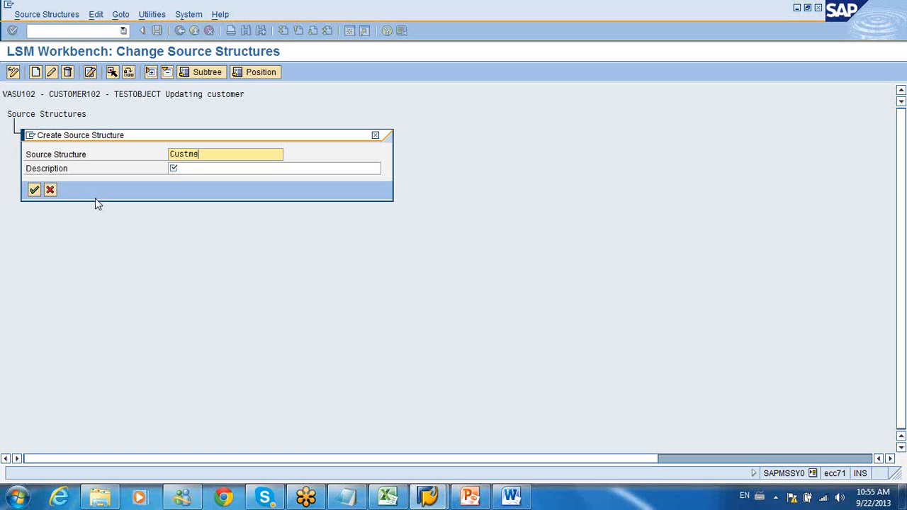
{"action": "key", "text": "BackSpace"}
{"action": "key", "text": "BackSpace"}
{"action": "type", "text": "omer phone"}
{"action": "key", "text": "Tab"}
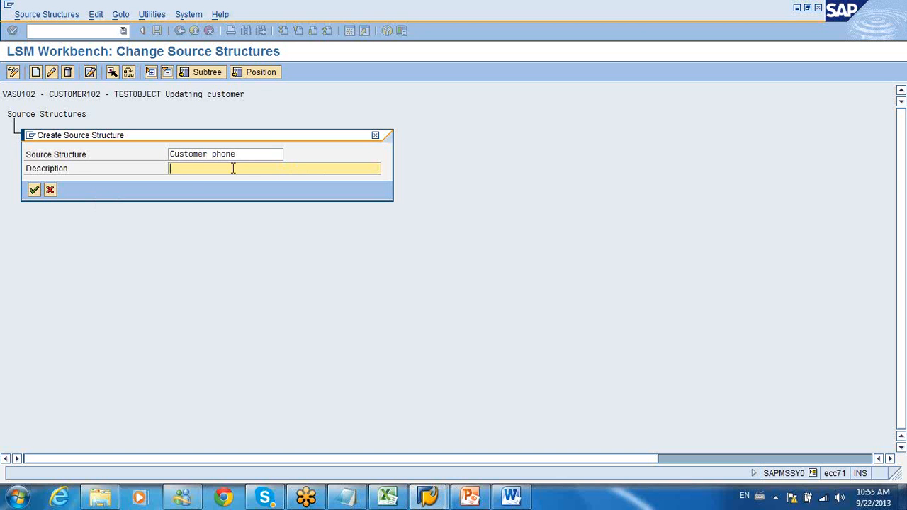
{"action": "left_click_drag", "start_coordinate": [239, 155], "coordinate": [75, 178]}
{"action": "type", "text": "Pho"}
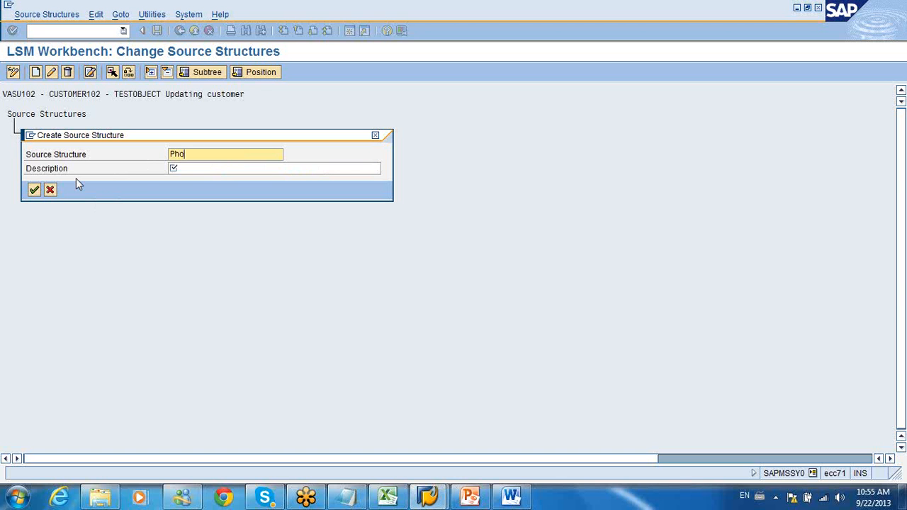
{"action": "key", "text": "BackSpace"}
{"action": "key", "text": "BackSpace"}
{"action": "key", "text": "BackSpace"}
{"action": "type", "text": "Cusot"}
{"action": "key", "text": "BackSpace"}
{"action": "key", "text": "BackSpace"}
{"action": "key", "text": "BackSpace"}
{"action": "key", "text": "BackSpace"}
{"action": "type", "text": "phone"}
{"action": "left_click", "coordinate": [185, 167]}
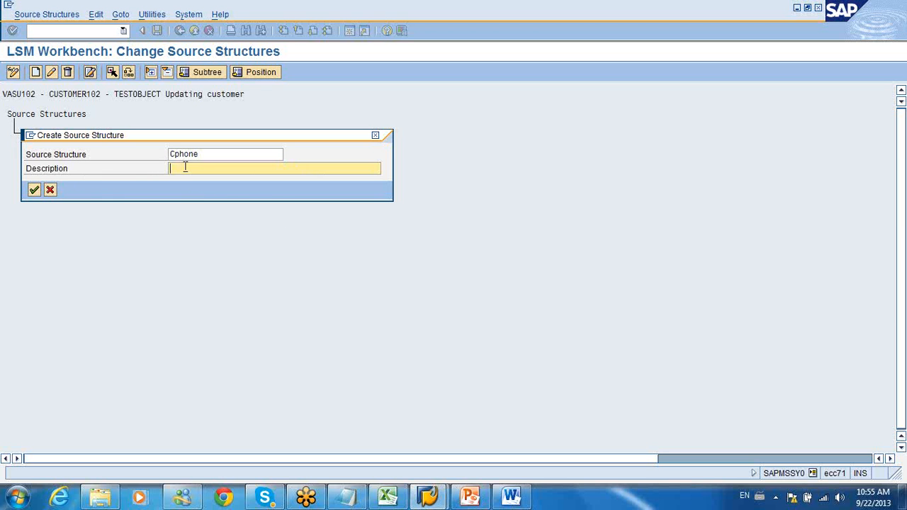
{"action": "type", "text": "Customer"}
{"action": "type", "text": " prome"}
{"action": "left_click", "coordinate": [34, 190]}
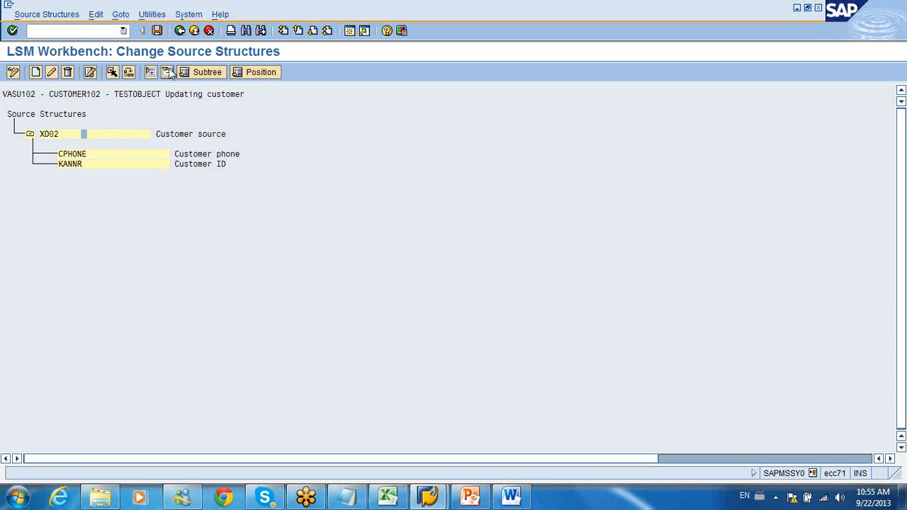
Step: Save the source structures, return to the process steps, and open Maintain Source Fields in change mode
{"action": "left_click", "coordinate": [157, 31]}
{"action": "key", "text": "F3"}
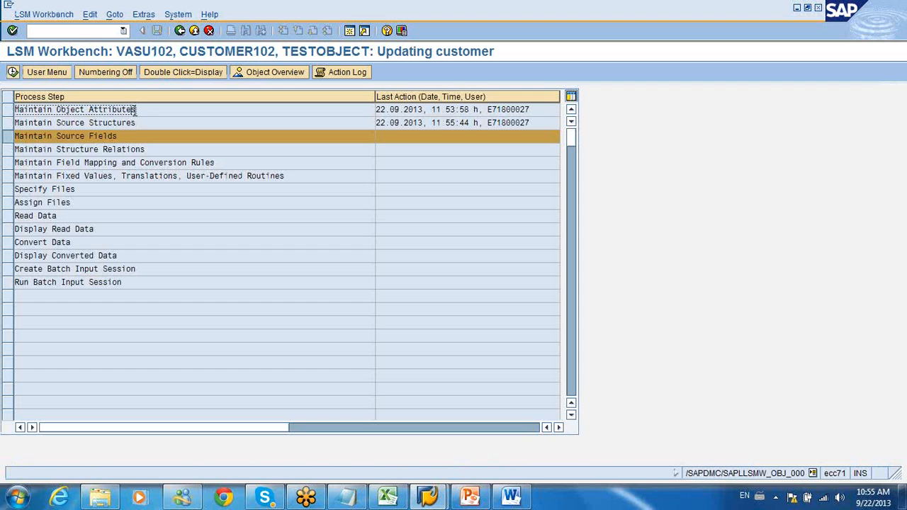
{"action": "left_click", "coordinate": [131, 123]}
{"action": "left_click", "coordinate": [134, 137]}
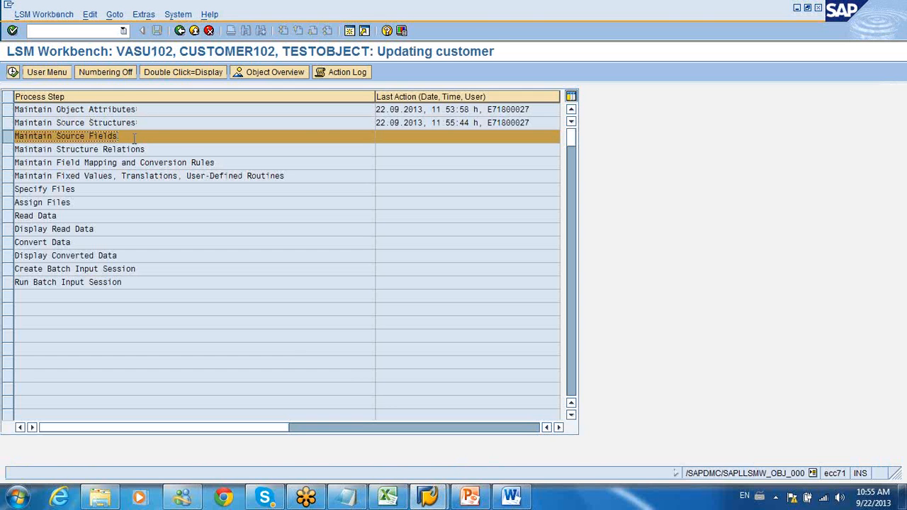
{"action": "double_click", "coordinate": [135, 140]}
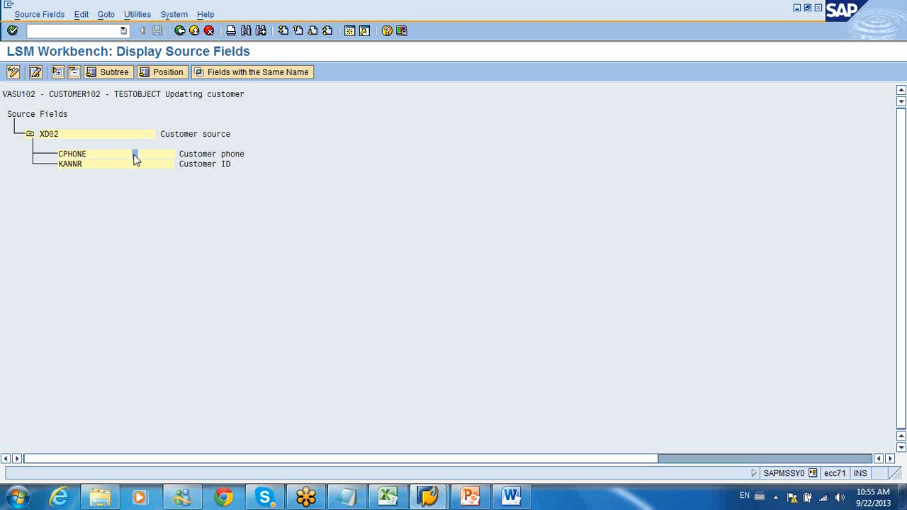
{"action": "left_click", "coordinate": [13, 71]}
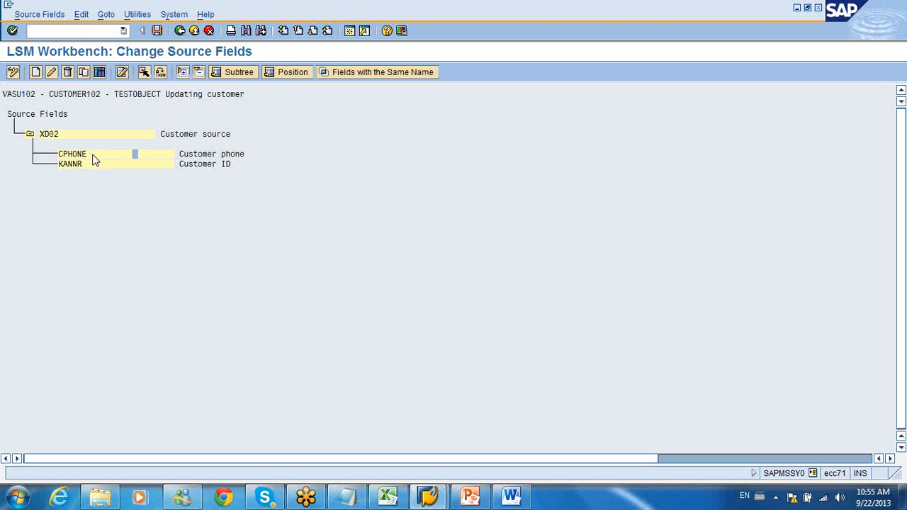
Step: Open the source field table of structure CPHONE and add the field KUNNR with type C and length 10
{"action": "left_click", "coordinate": [99, 72]}
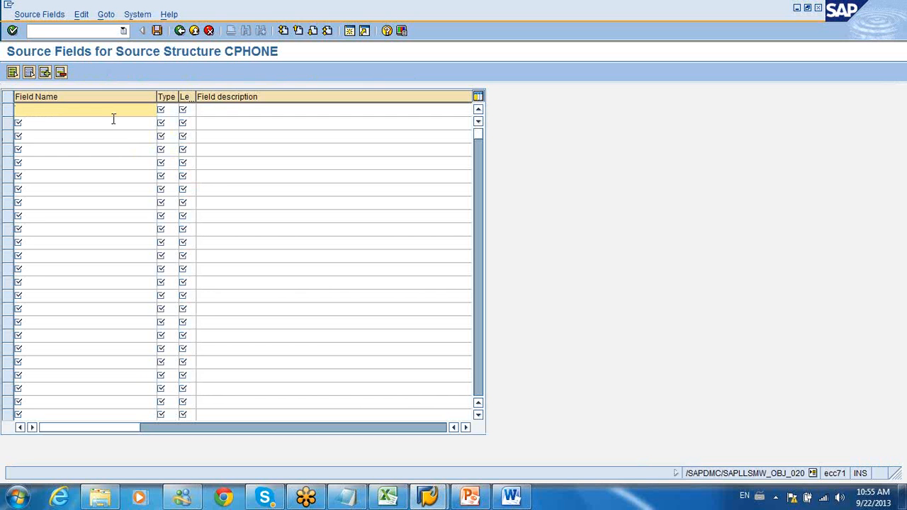
{"action": "type", "text": "KANNR"}
{"action": "key", "text": "BackSpace"}
{"action": "key", "text": "BackSpace"}
{"action": "key", "text": "BackSpace"}
{"action": "key", "text": "BackSpace"}
{"action": "type", "text": "UNNR"}
{"action": "key", "text": "Tab"}
{"action": "type", "text": "C"}
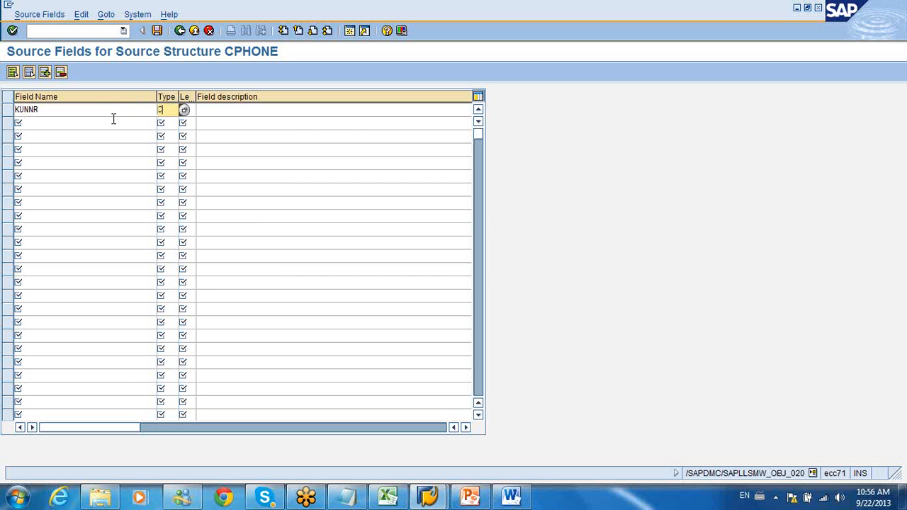
{"action": "key", "text": "Tab"}
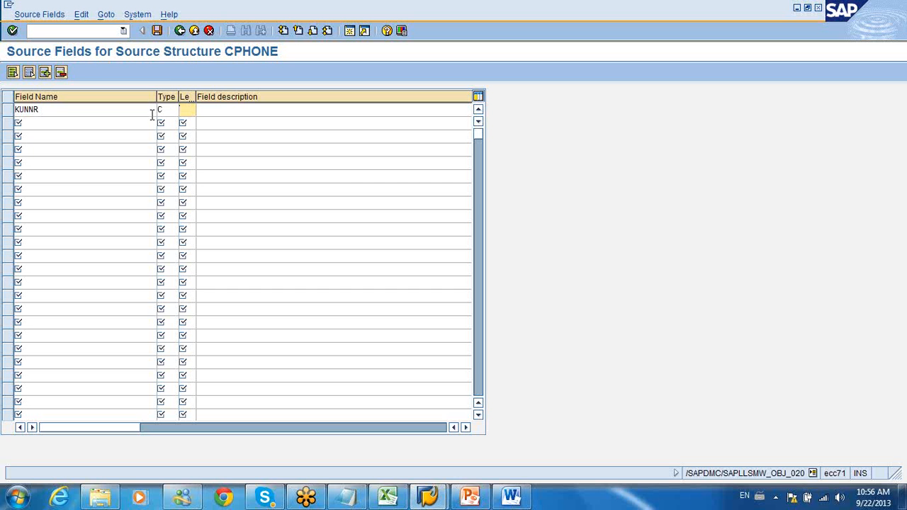
{"action": "type", "text": "10"}
Step: Add the field PHONE with type C and length 10 to CPHONE, then save and return to the source fields tree
{"action": "left_click", "coordinate": [102, 129]}
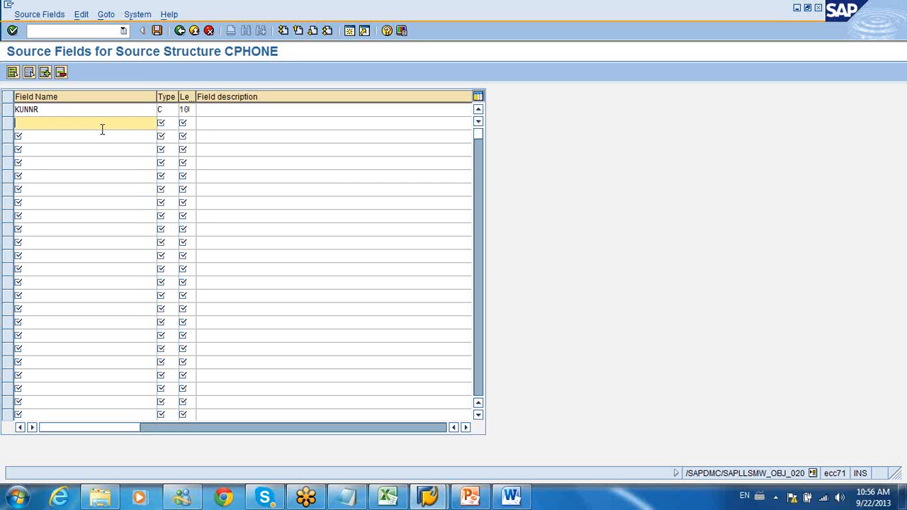
{"action": "type", "text": "PHONE"}
{"action": "key", "text": "Tab"}
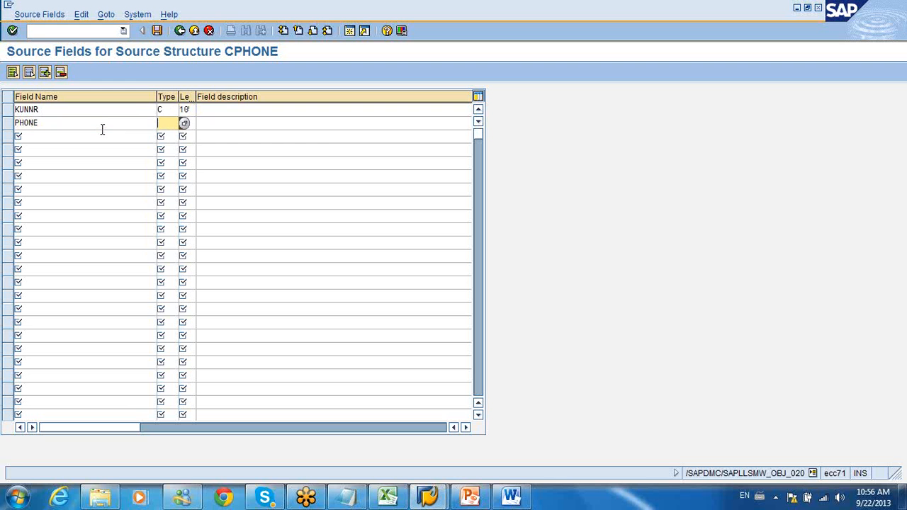
{"action": "type", "text": "C"}
{"action": "key", "text": "Tab"}
{"action": "type", "text": "10"}
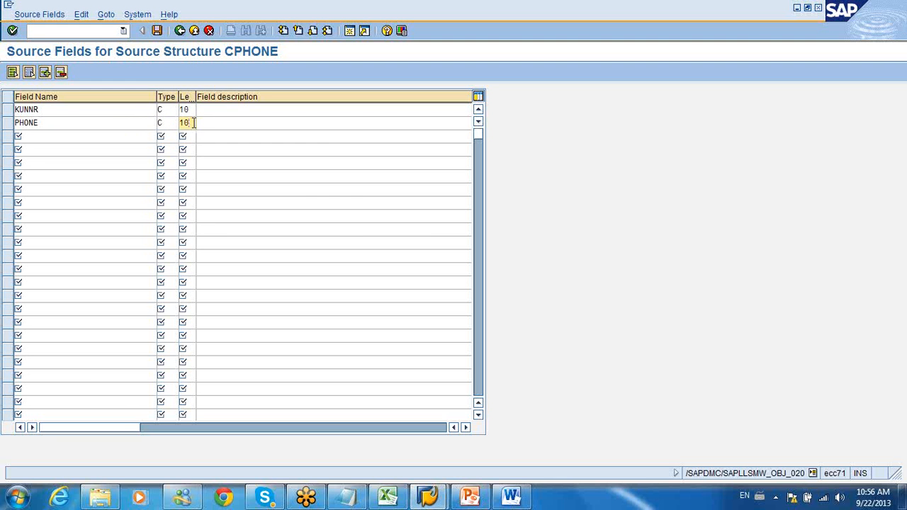
{"action": "left_click", "coordinate": [232, 123]}
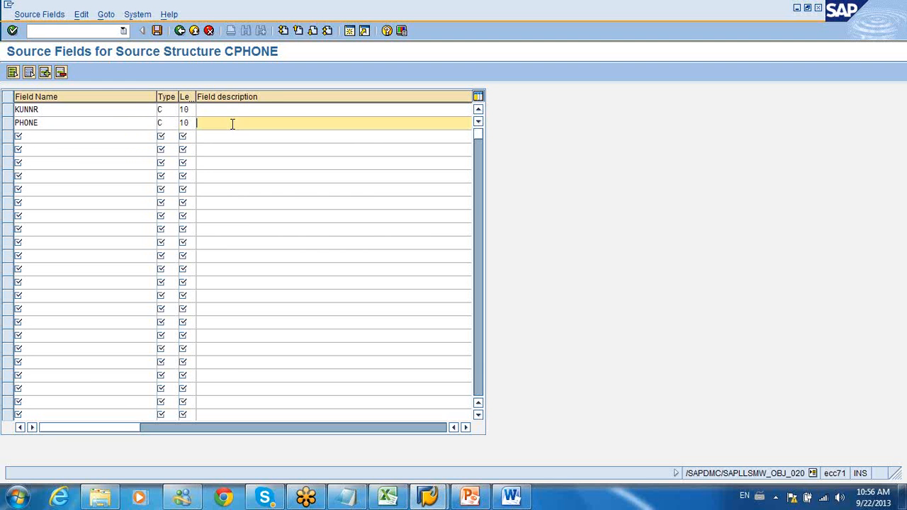
{"action": "left_click", "coordinate": [157, 32]}
{"action": "left_click", "coordinate": [180, 30]}
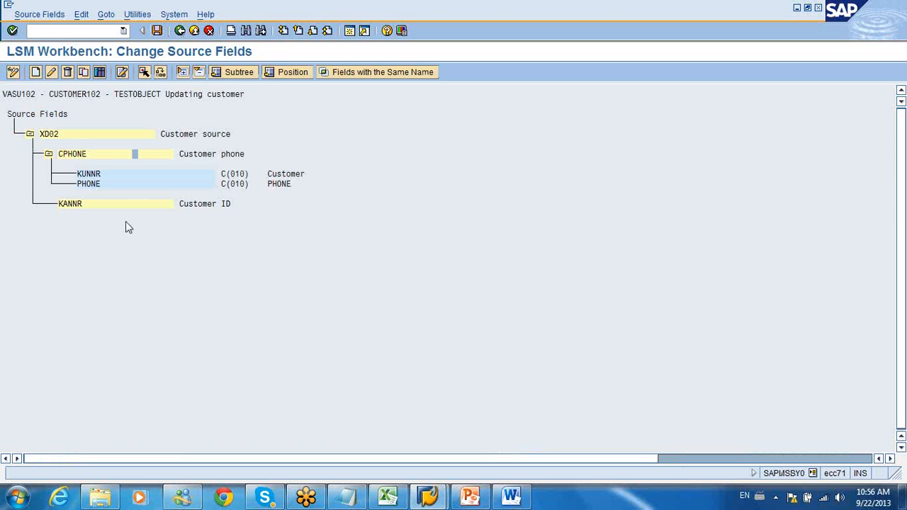
Step: Delete the field KUNNR from the source structure CPHONE
{"action": "left_click", "coordinate": [126, 175]}
{"action": "left_click", "coordinate": [71, 74]}
Step: Add the field KUNNR with type C and length 10 to the source structure KANNR, then save and return to the source fields tree
{"action": "left_click", "coordinate": [105, 195]}
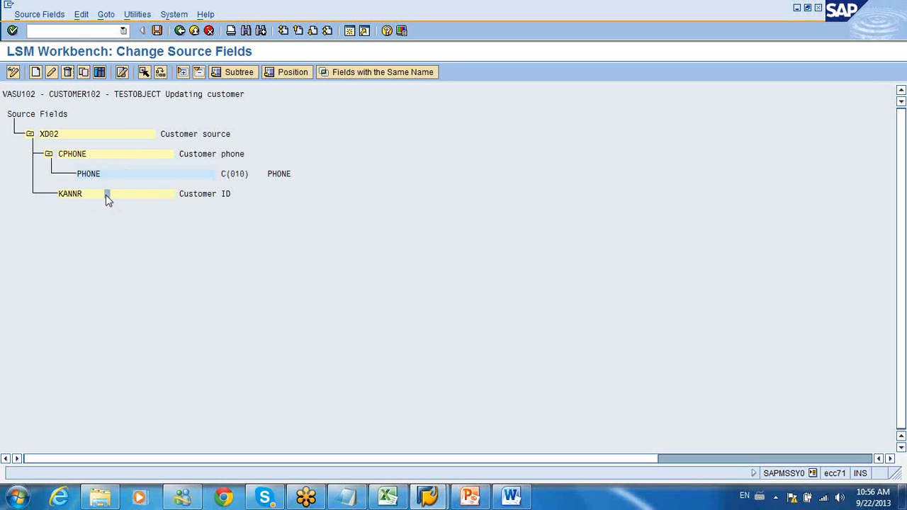
{"action": "left_click", "coordinate": [99, 72]}
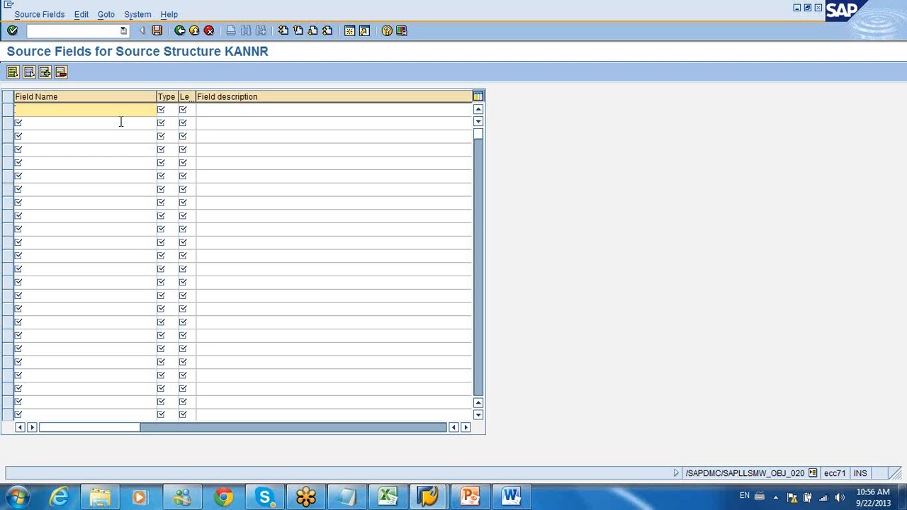
{"action": "type", "text": "KANN"}
{"action": "key", "text": "BackSpace"}
{"action": "key", "text": "BackSpace"}
{"action": "key", "text": "BackSpace"}
{"action": "type", "text": "U"}
{"action": "left_click", "coordinate": [120, 124]}
{"action": "key", "text": "Tab"}
{"action": "type", "text": "C"}
{"action": "key", "text": "Tab"}
{"action": "type", "text": "10"}
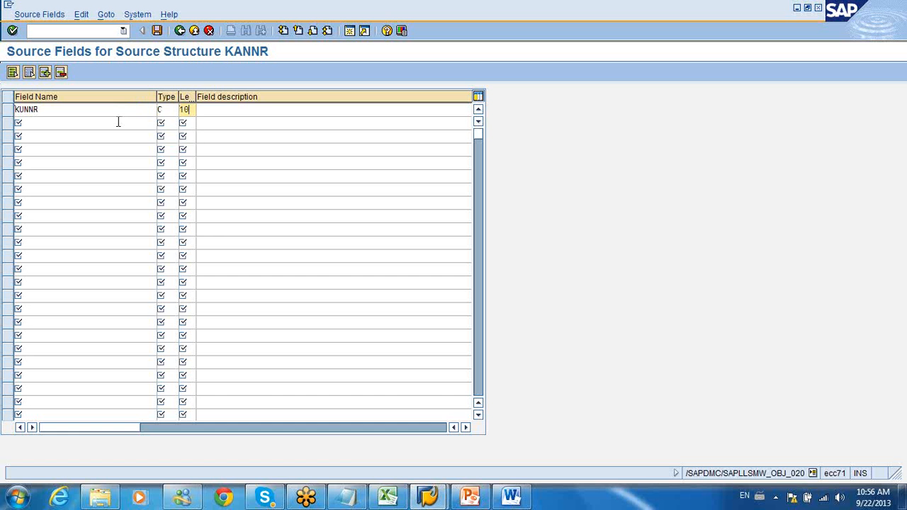
{"action": "left_click", "coordinate": [157, 31]}
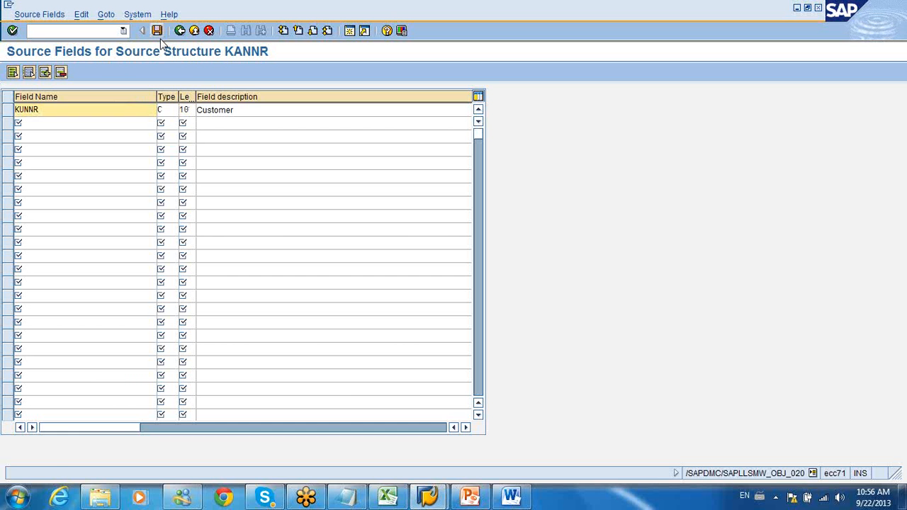
{"action": "left_click", "coordinate": [180, 31]}
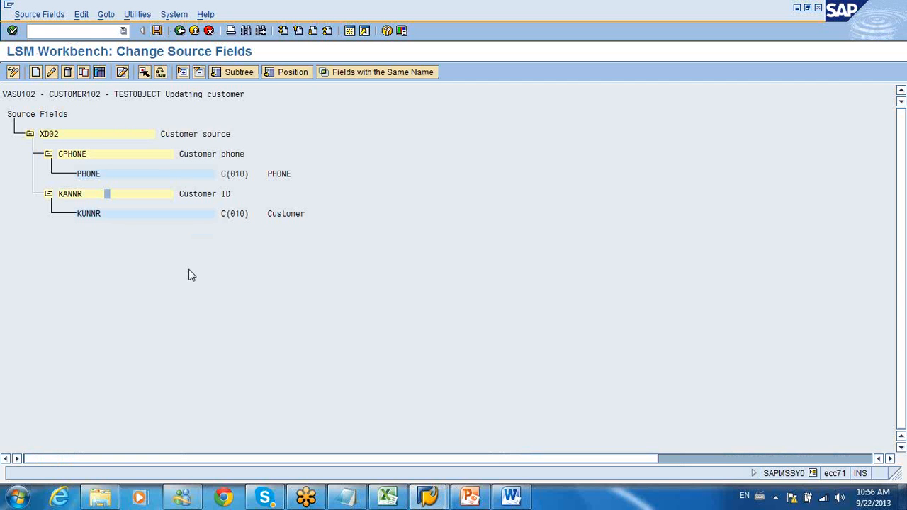
Step: Leave the source fields with the changes saved and return to TESTOBJECT's process steps
{"action": "left_click", "coordinate": [158, 174]}
{"action": "left_click", "coordinate": [159, 213]}
{"action": "left_click", "coordinate": [180, 30]}
{"action": "left_click", "coordinate": [168, 206]}
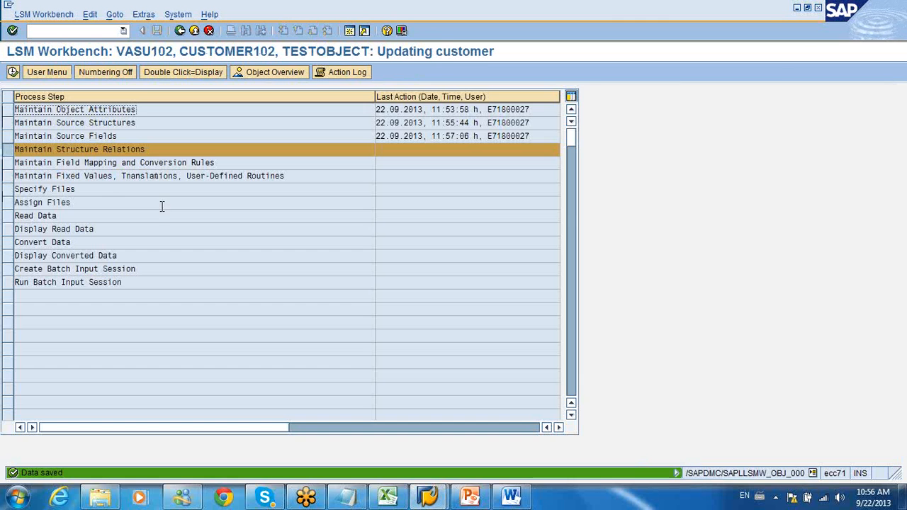
{"action": "left_click", "coordinate": [148, 162]}
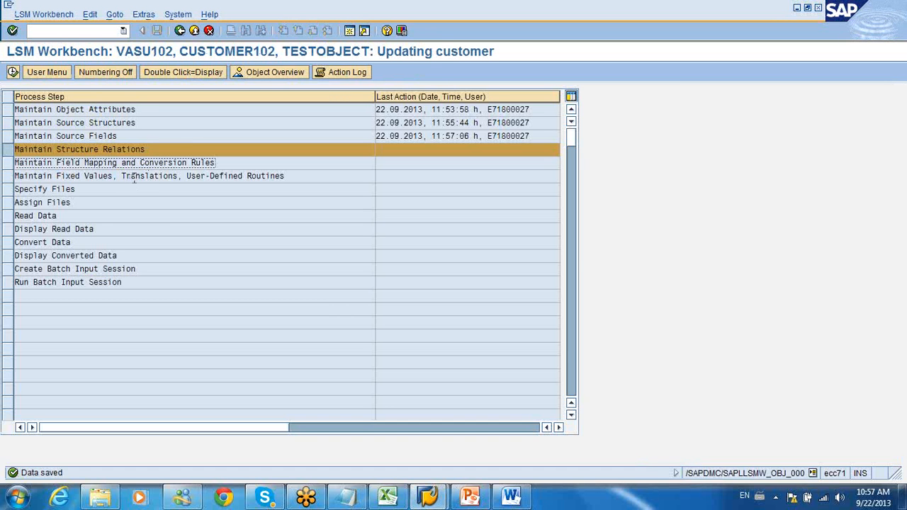
{"action": "left_click", "coordinate": [95, 189]}
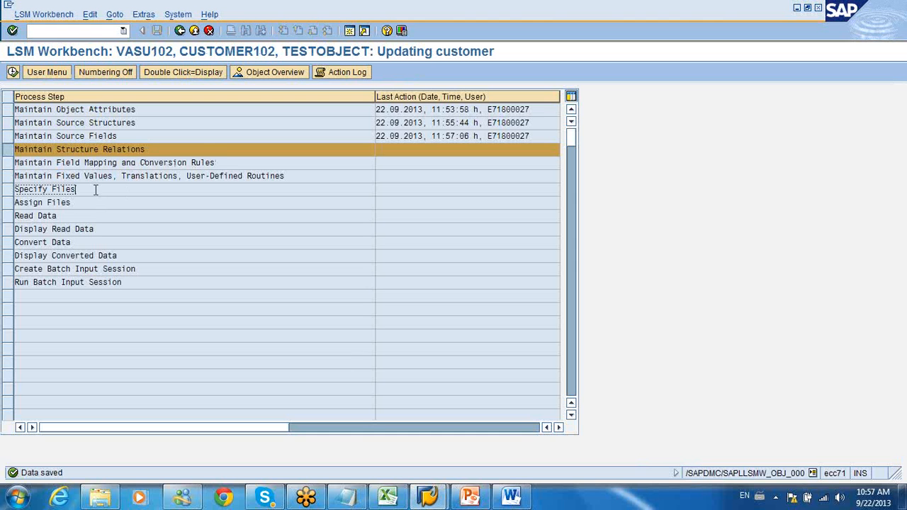
{"action": "left_click", "coordinate": [81, 216]}
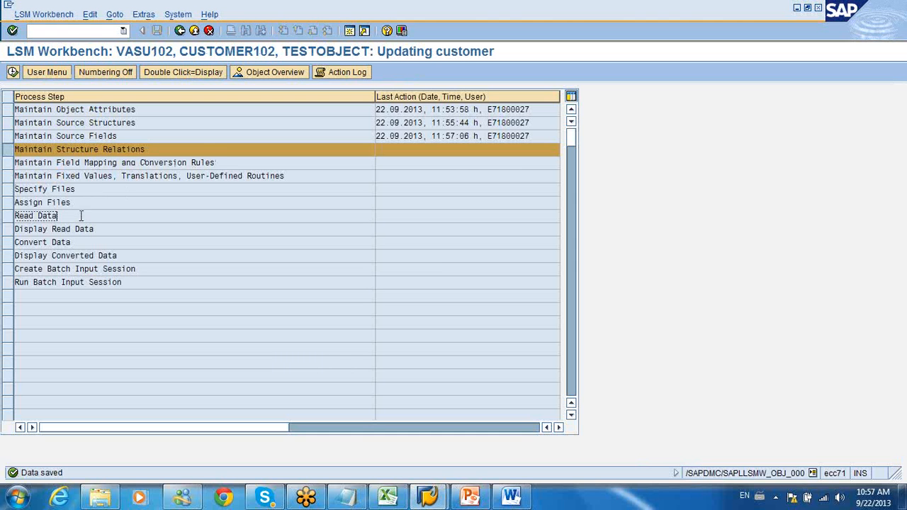
{"action": "left_click", "coordinate": [80, 269]}
{"action": "left_click", "coordinate": [81, 282]}
Step: Bring up the LSMW document in Word, then switch to Windows Explorer and look through the files in the Class material folder
{"action": "left_click", "coordinate": [511, 499]}
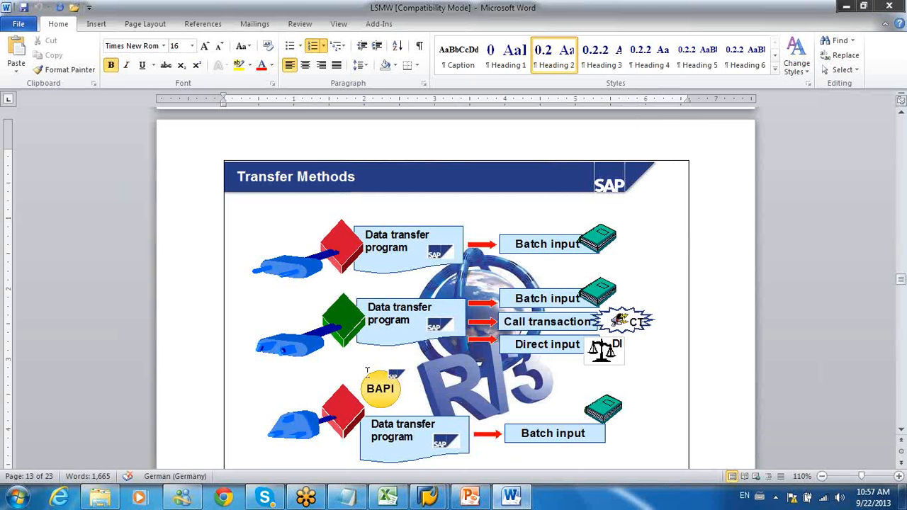
{"action": "left_click", "coordinate": [106, 498]}
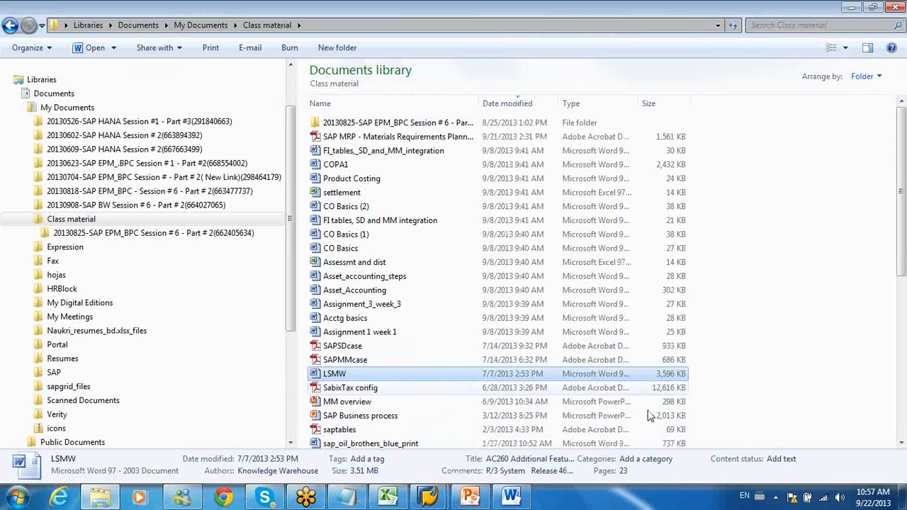
{"action": "left_click", "coordinate": [902, 440]}
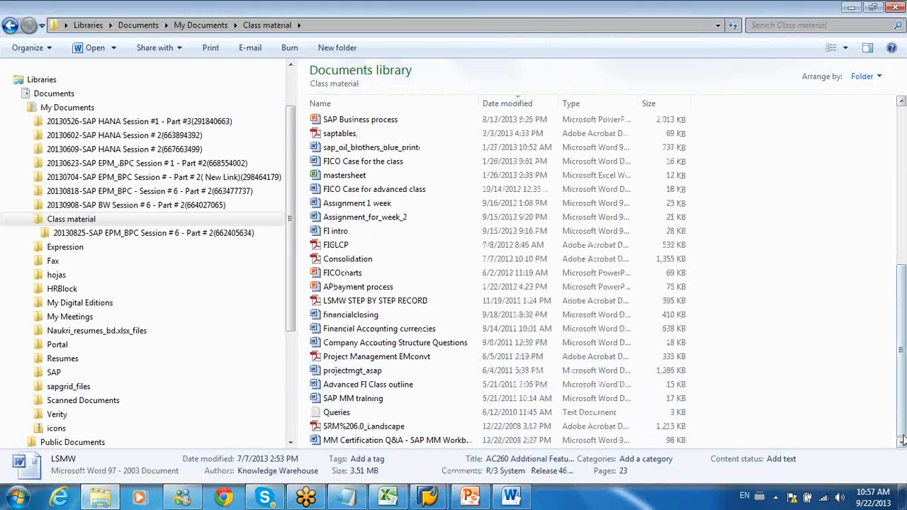
{"action": "left_click", "coordinate": [902, 439]}
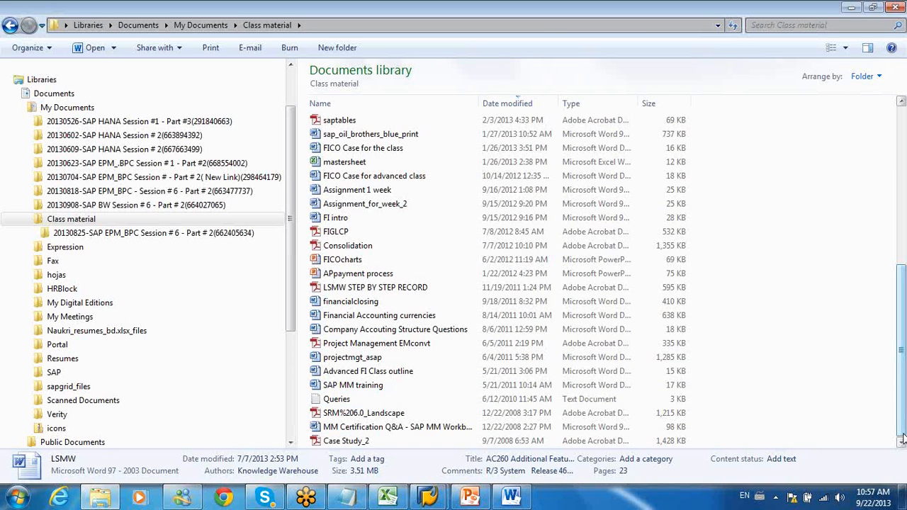
{"action": "left_click_drag", "start_coordinate": [901, 439], "coordinate": [902, 248]}
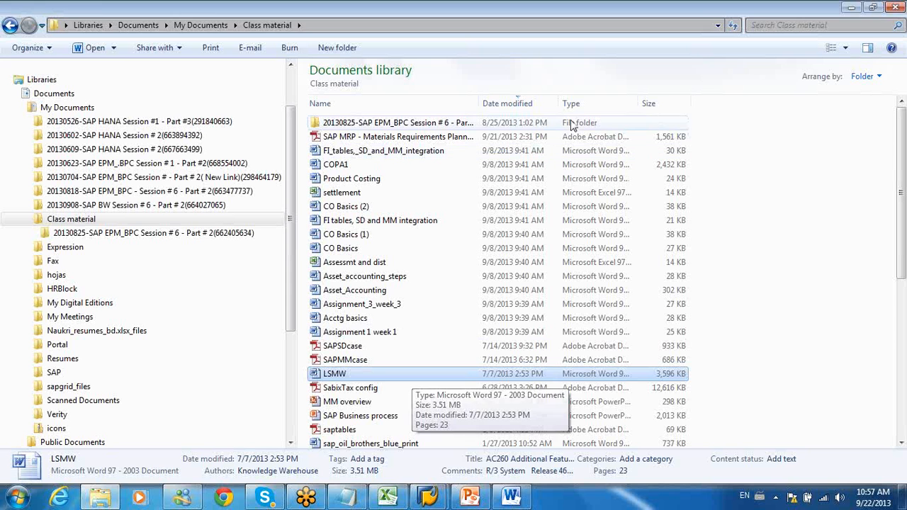
{"action": "left_click", "coordinate": [712, 30]}
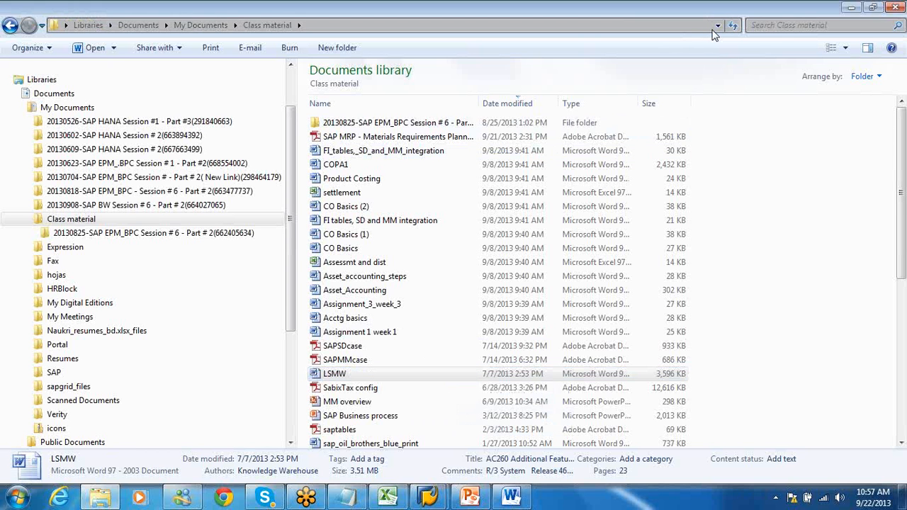
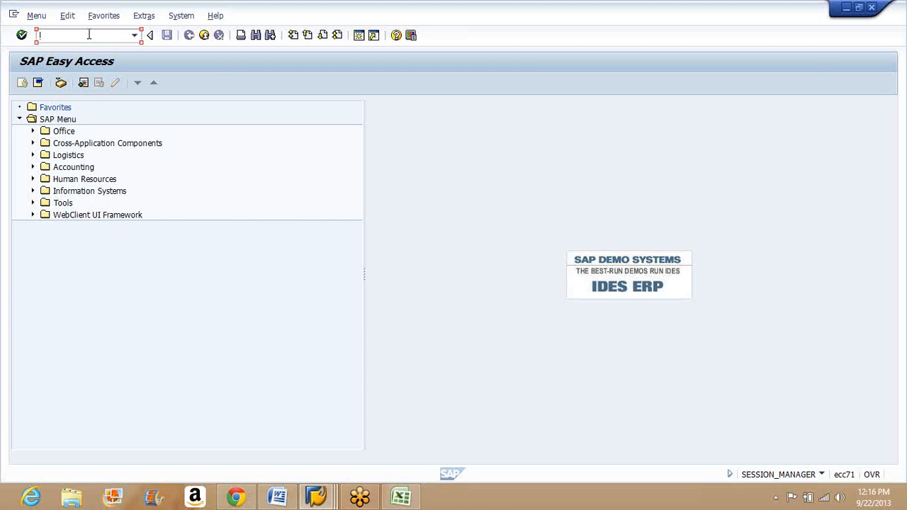
Step: Start transaction WE02 and look over the creation date, last-changed time and IDoc number selection fields
{"action": "type", "text": "we02"}
{"action": "key", "text": "Return"}
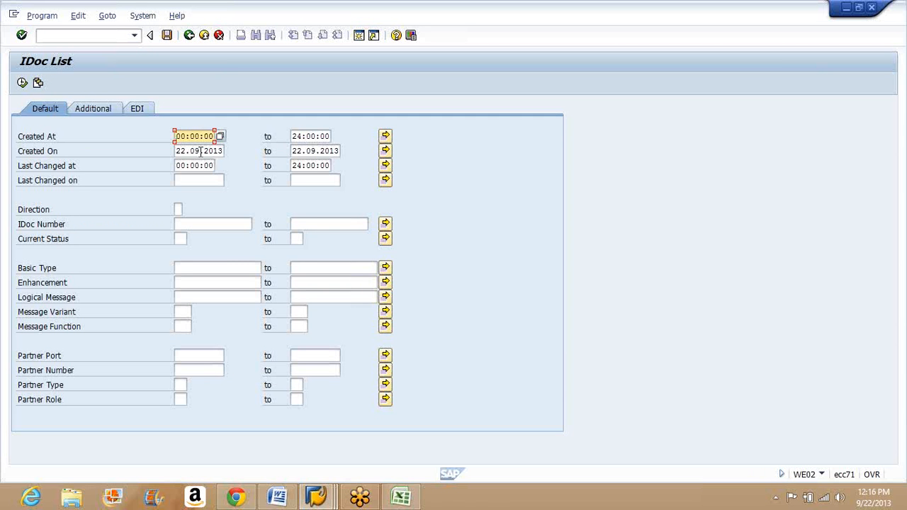
{"action": "left_click", "coordinate": [200, 151]}
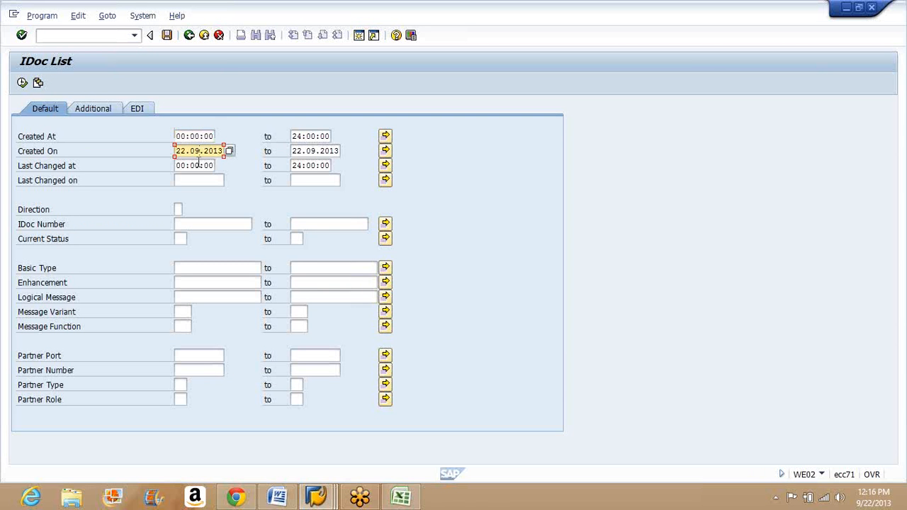
{"action": "left_click", "coordinate": [199, 164]}
{"action": "left_click", "coordinate": [187, 221]}
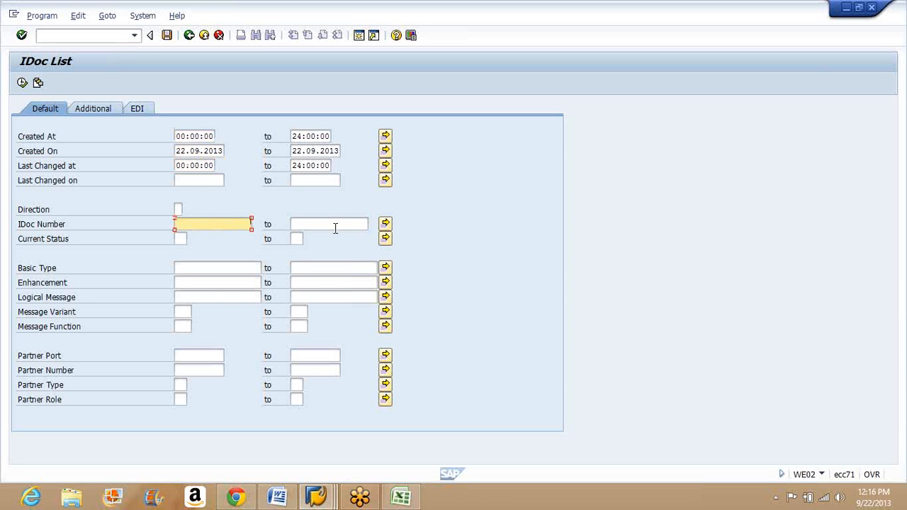
Step: Try to list the IDocs created on 22.09.2013 with current status 01, IDoc generated
{"action": "left_click", "coordinate": [182, 238]}
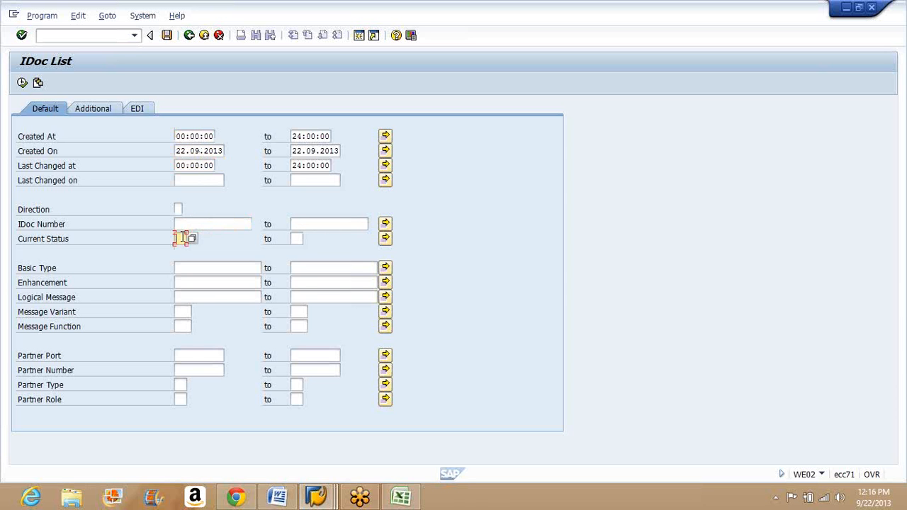
{"action": "left_click", "coordinate": [192, 239]}
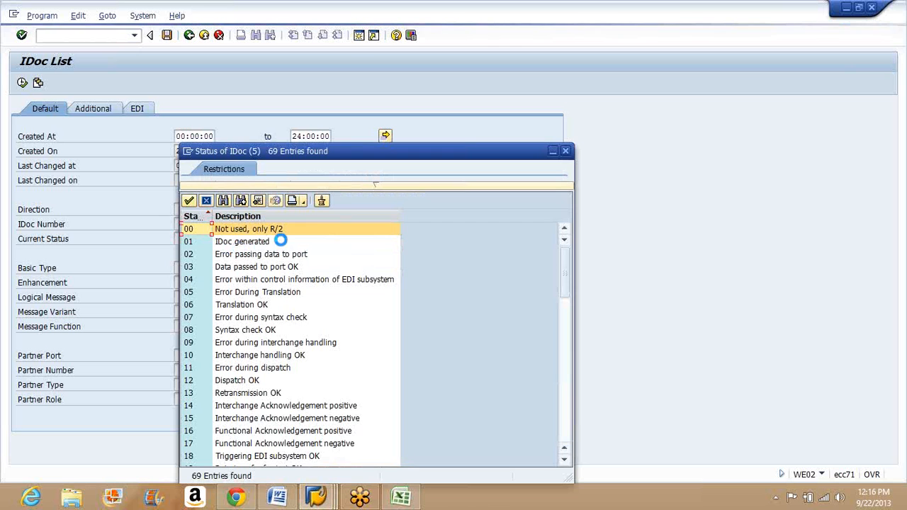
{"action": "left_click", "coordinate": [264, 242]}
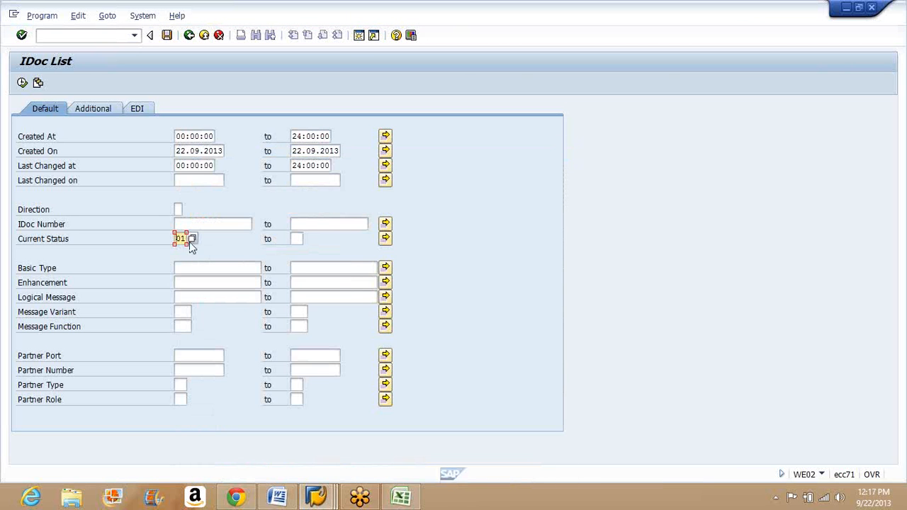
{"action": "left_click", "coordinate": [22, 84]}
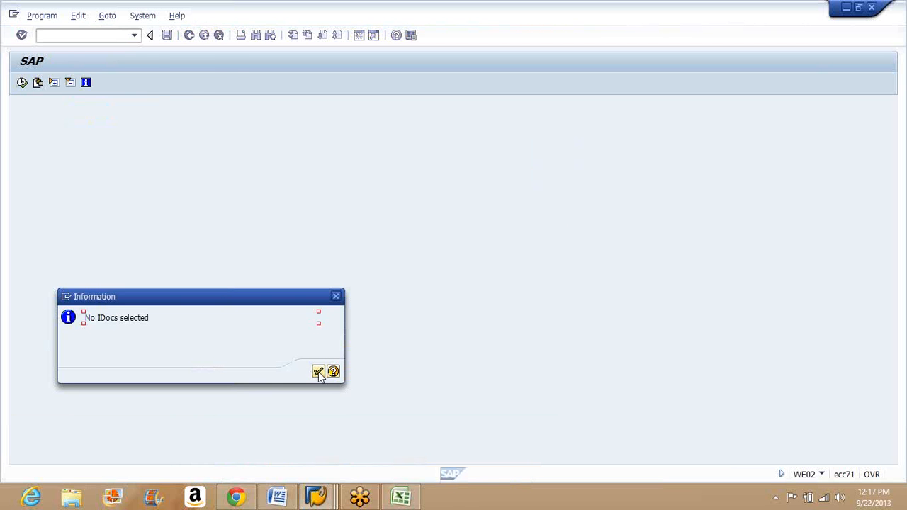
{"action": "left_click", "coordinate": [318, 372]}
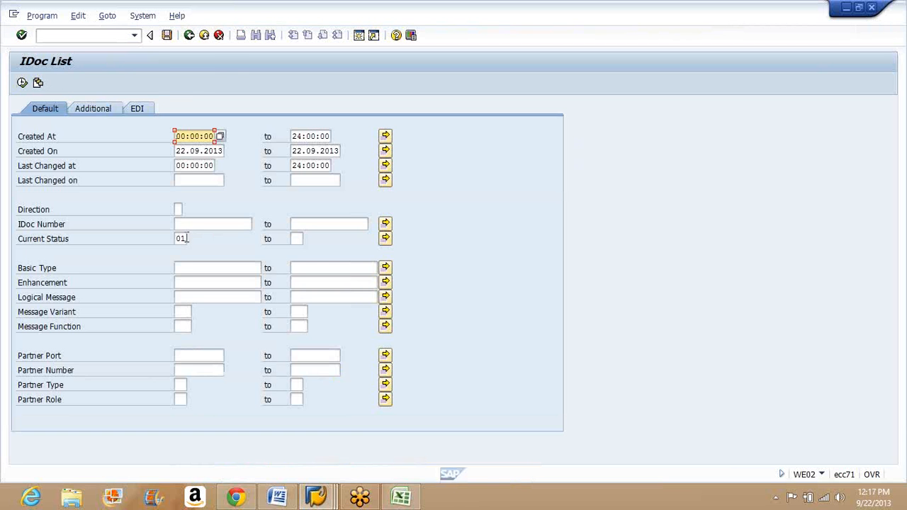
Step: Clear the current status and run the IDoc selection for 22.09.2013 without a status restriction
{"action": "left_click", "coordinate": [188, 236]}
{"action": "key", "text": "BackSpace"}
{"action": "key", "text": "BackSpace"}
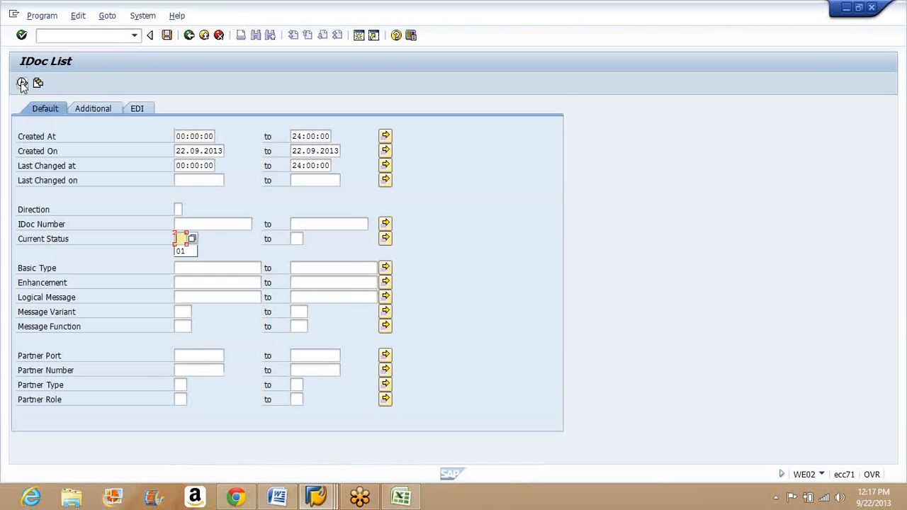
{"action": "left_click", "coordinate": [22, 82]}
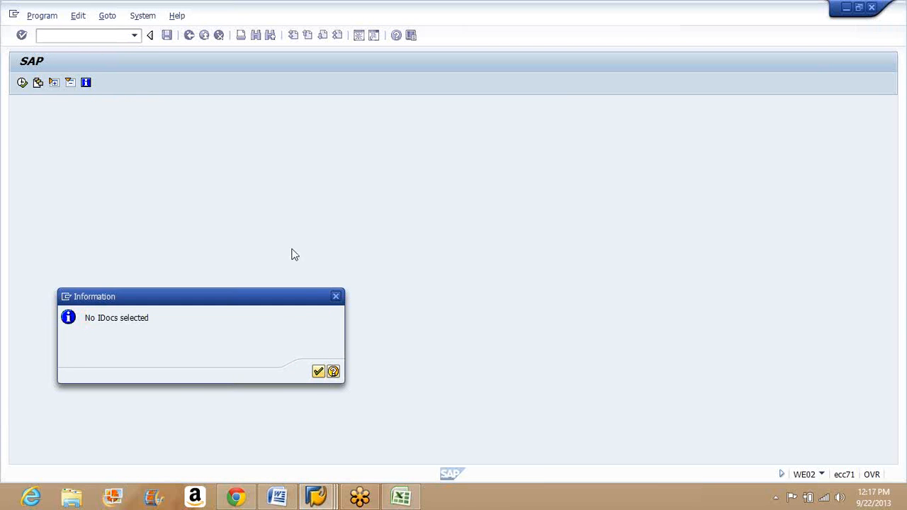
{"action": "key", "text": "Return"}
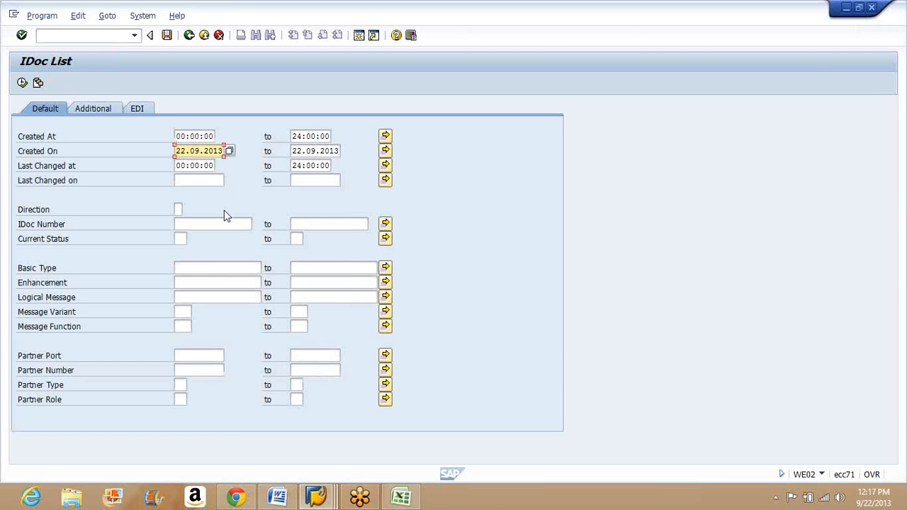
Step: Set the creation date range to start at 22.08.2013 and run the IDoc selection with current status 01
{"action": "key", "text": "BackSpace"}
{"action": "type", "text": "8.2013"}
{"action": "left_click", "coordinate": [182, 238]}
{"action": "type", "text": "01"}
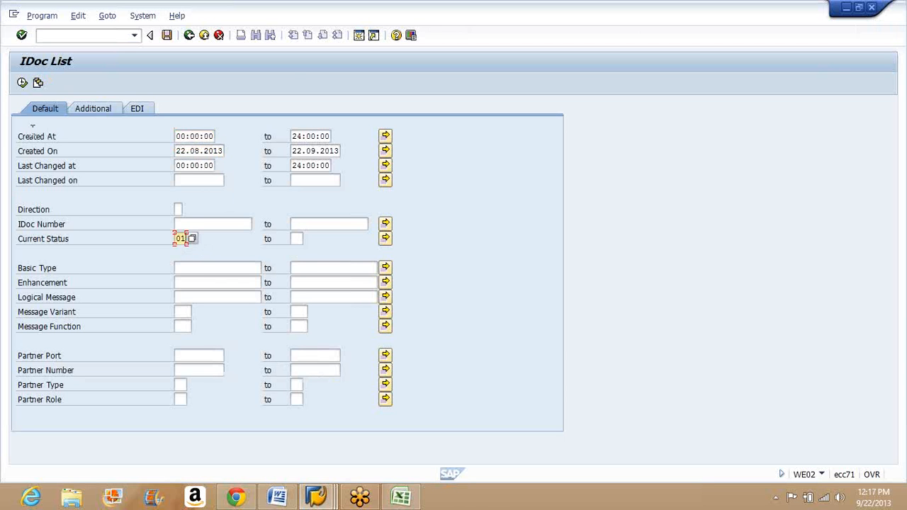
{"action": "left_click", "coordinate": [22, 83]}
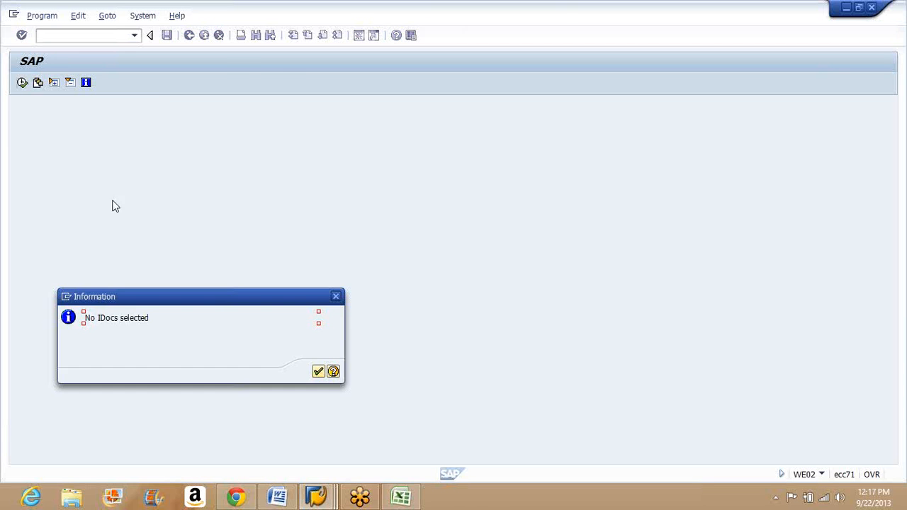
{"action": "left_click", "coordinate": [319, 373]}
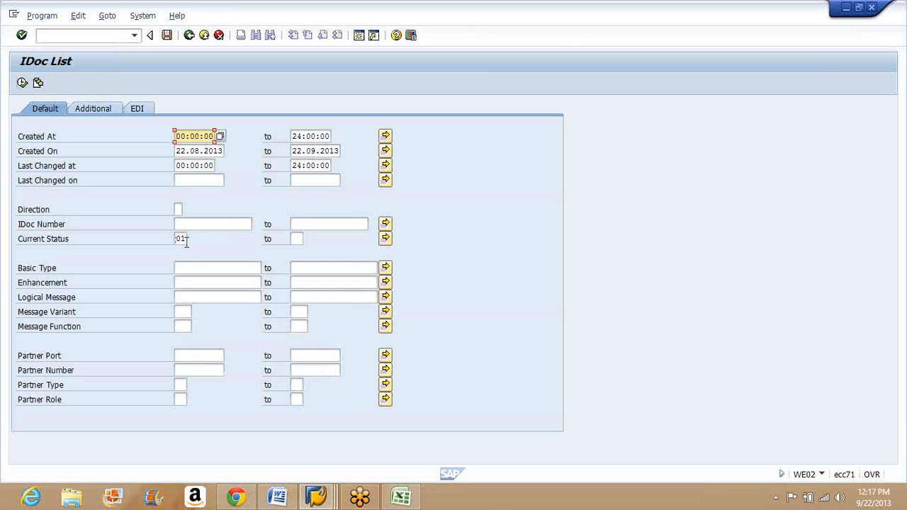
Step: Remove the current status restriction and list all IDocs in the extended date range
{"action": "left_click", "coordinate": [186, 241]}
{"action": "key", "text": "BackSpace"}
{"action": "key", "text": "BackSpace"}
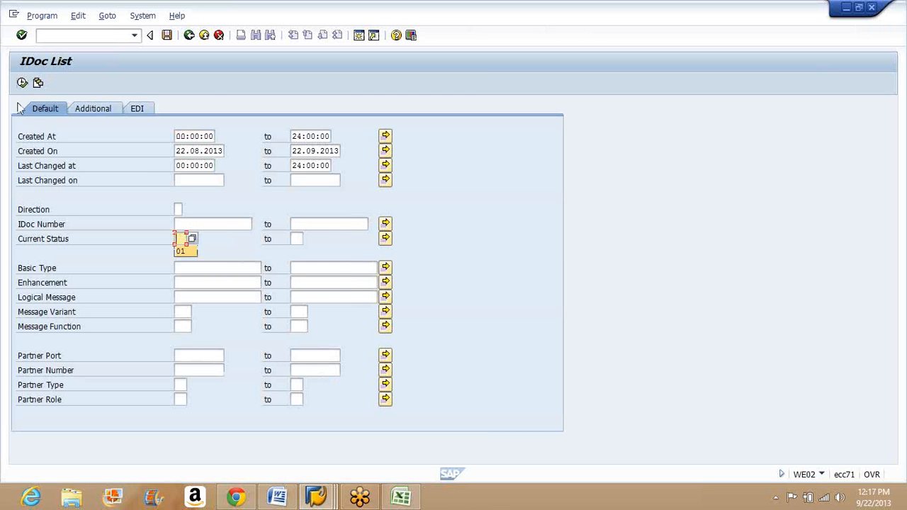
{"action": "left_click", "coordinate": [21, 86]}
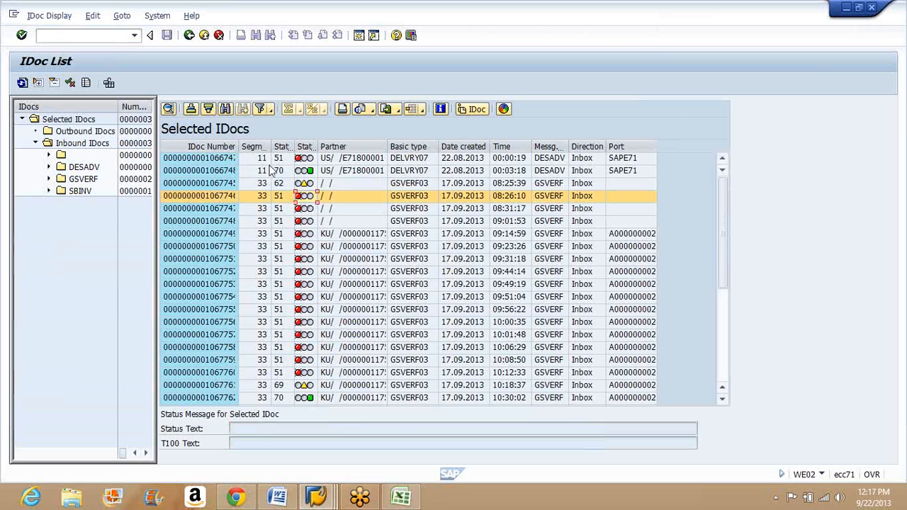
Step: Check the status message of the status 51 GSVERF IDoc created on 17.09.2013 at 08:26:10
{"action": "left_click", "coordinate": [279, 162]}
{"action": "key", "text": "Down"}
{"action": "key", "text": "Down"}
{"action": "key", "text": "Down"}
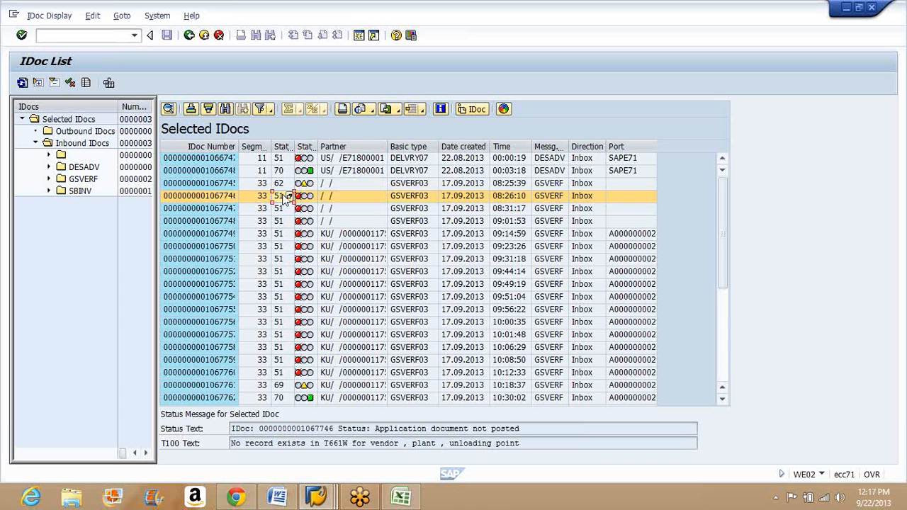
{"action": "double_click", "coordinate": [225, 170]}
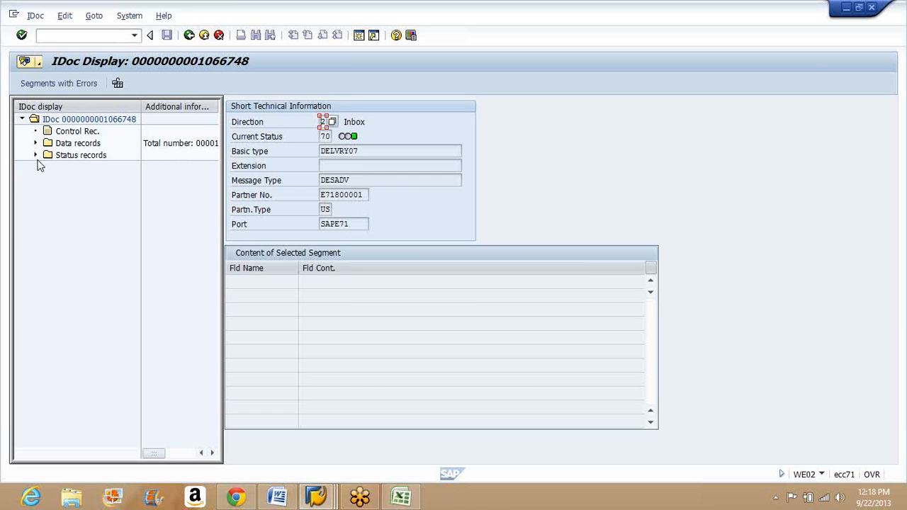
{"action": "left_click", "coordinate": [55, 251]}
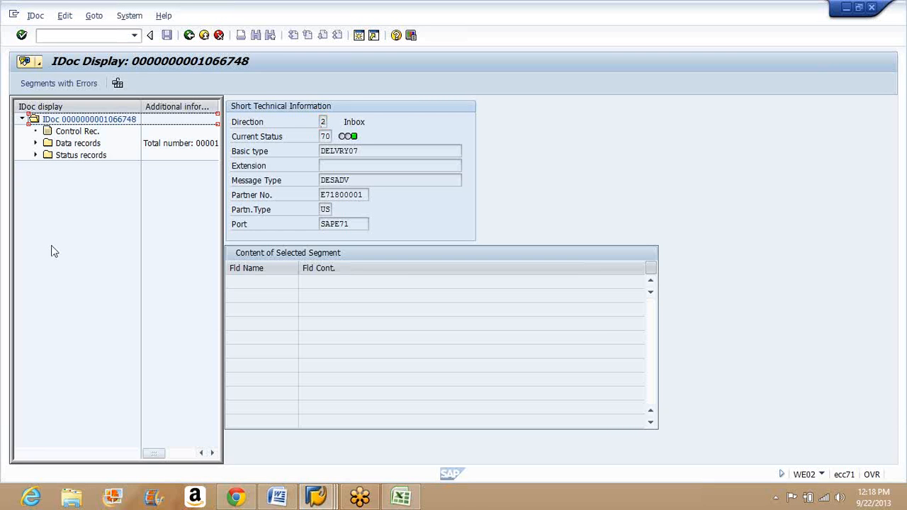
{"action": "double_click", "coordinate": [78, 121]}
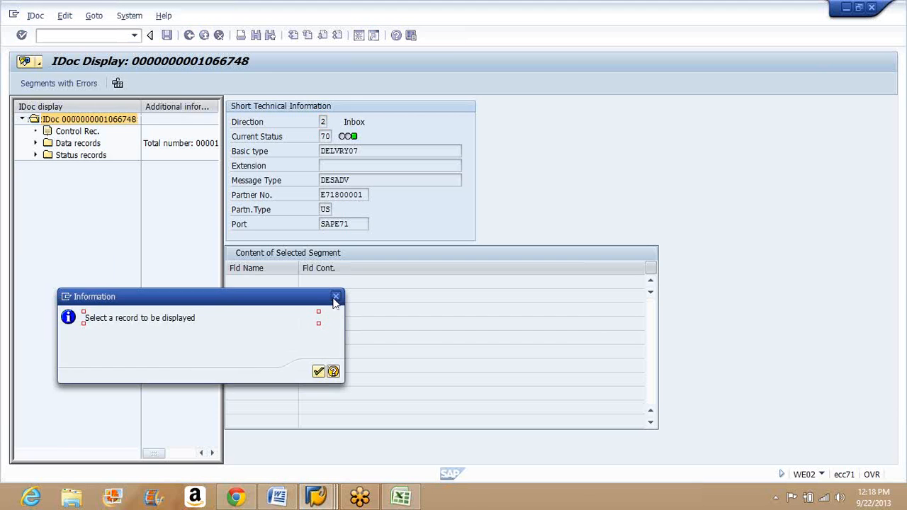
{"action": "left_click", "coordinate": [336, 298]}
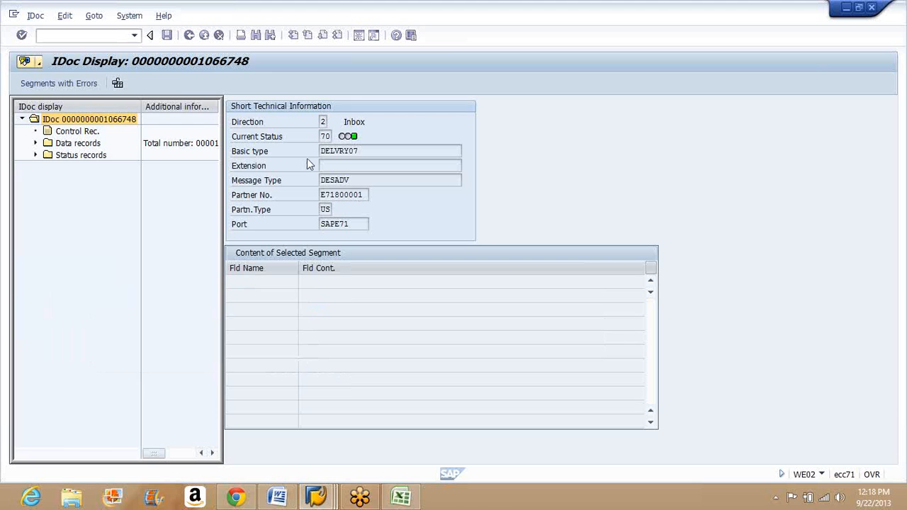
Step: Check the IDoc's direction and look up the meaning of its current status in the list of IDoc statuses
{"action": "left_click", "coordinate": [323, 121]}
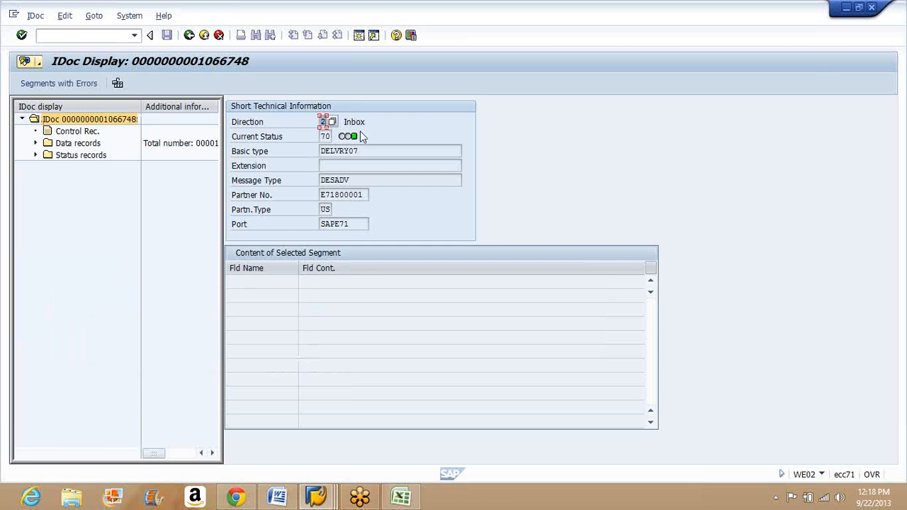
{"action": "left_click", "coordinate": [326, 136]}
{"action": "key", "text": "F4"}
{"action": "scroll", "coordinate": [393, 383], "scroll_direction": "down", "scroll_amount": 6}
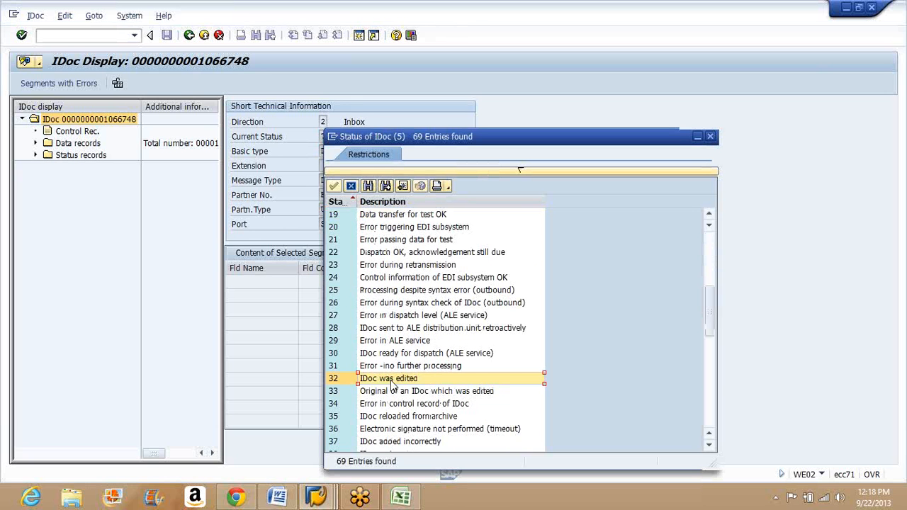
{"action": "scroll", "coordinate": [393, 383], "scroll_direction": "down", "scroll_amount": 12}
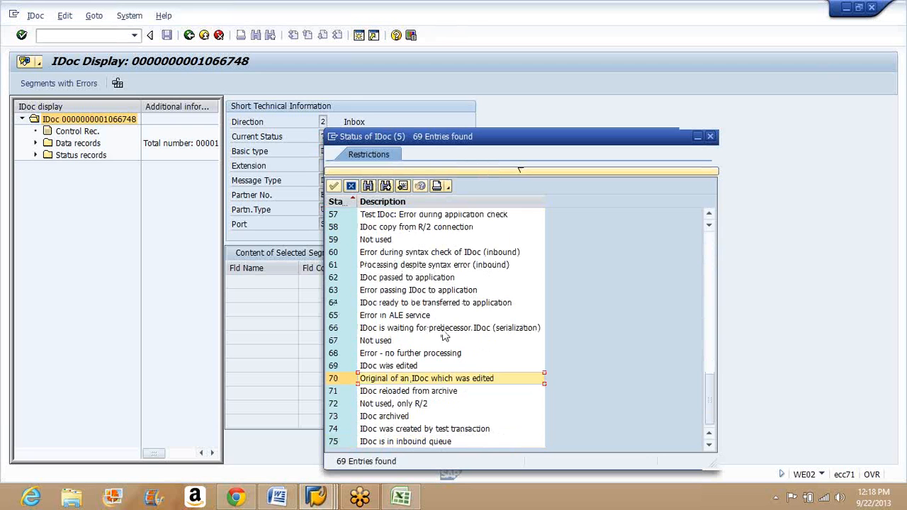
{"action": "left_click", "coordinate": [352, 187]}
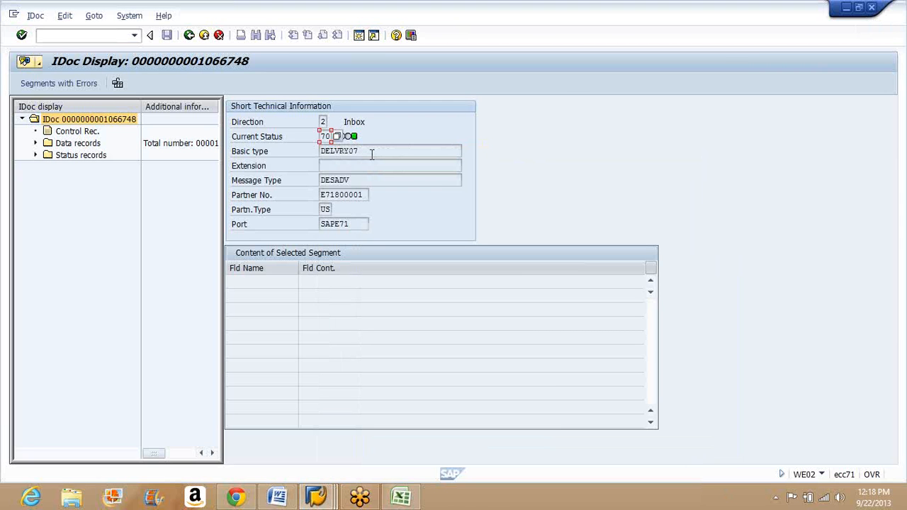
Step: Review the IDoc's basic type, message type, partner number, partner type and port
{"action": "left_click", "coordinate": [372, 153]}
{"action": "left_click", "coordinate": [358, 180]}
{"action": "left_click", "coordinate": [349, 196]}
{"action": "left_click", "coordinate": [331, 209]}
{"action": "left_click", "coordinate": [358, 224]}
Step: Review the IDoc control record's type, partner, technical, address and detail information, and return to the IDoc display
{"action": "double_click", "coordinate": [65, 133]}
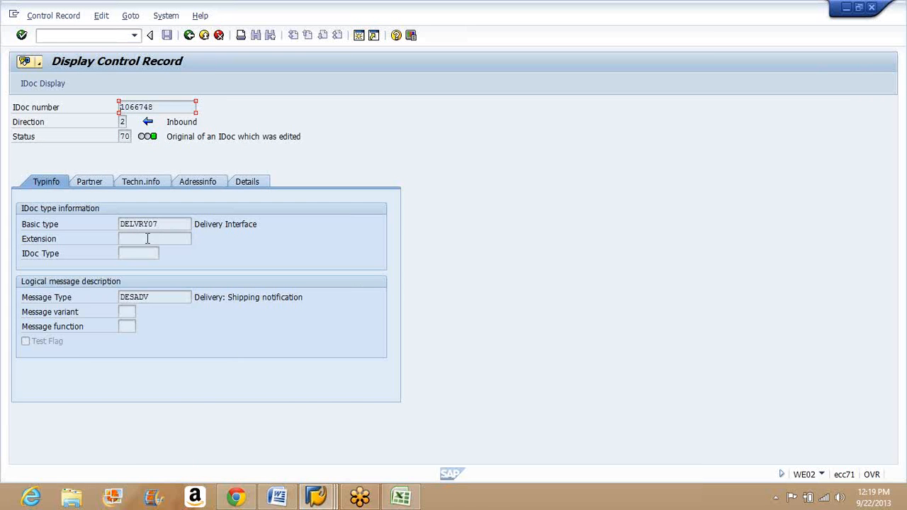
{"action": "left_click", "coordinate": [90, 188]}
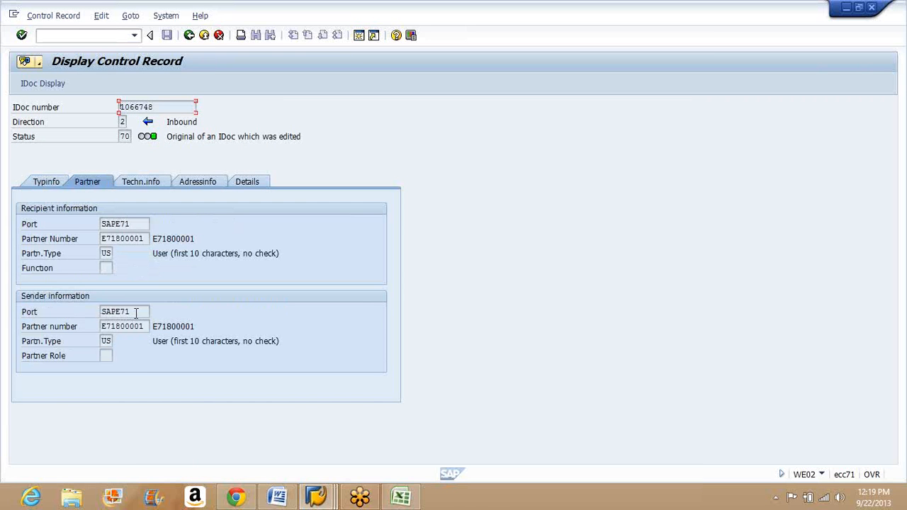
{"action": "left_click", "coordinate": [141, 187]}
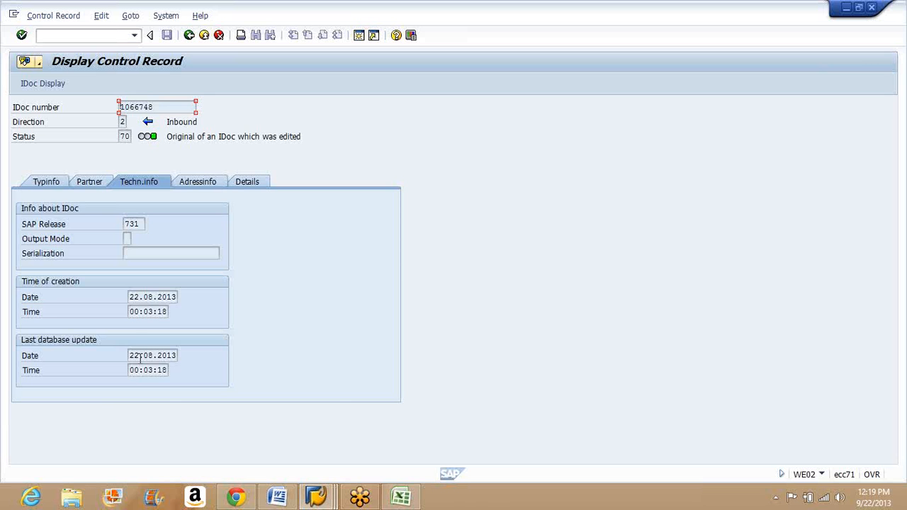
{"action": "left_click", "coordinate": [197, 182]}
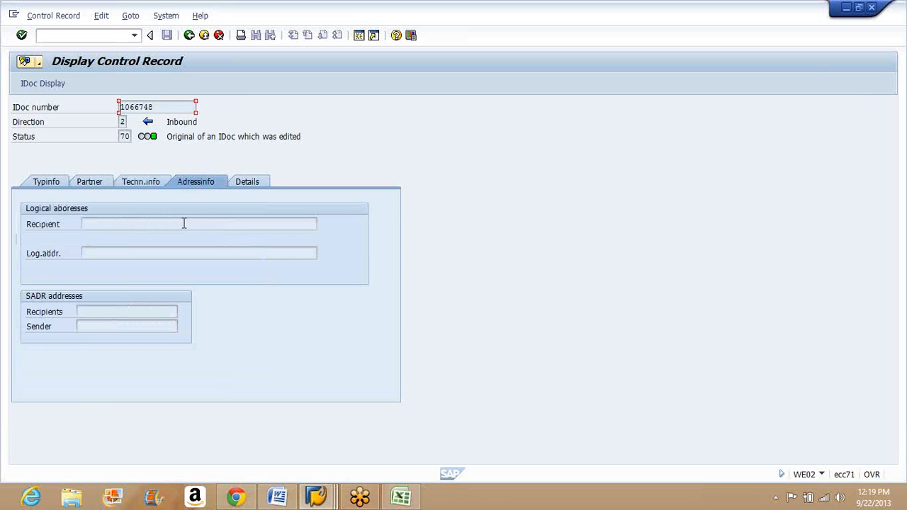
{"action": "left_click", "coordinate": [248, 182]}
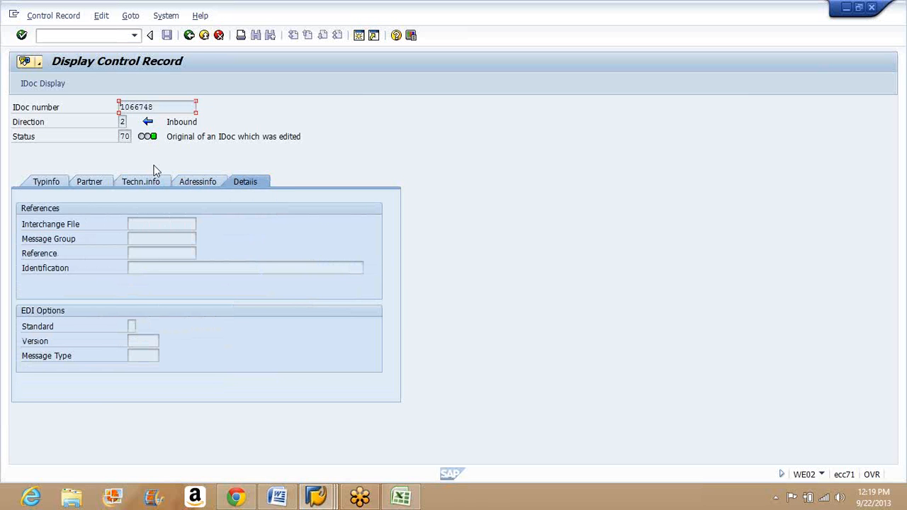
{"action": "left_click", "coordinate": [190, 35]}
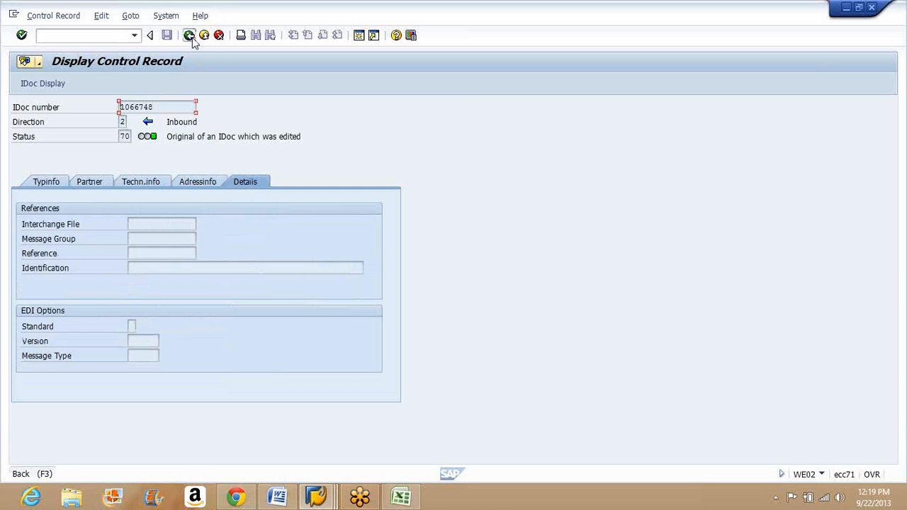
Step: Expand the IDoc's data records and segment E1EDL20, and display that segment's field contents
{"action": "double_click", "coordinate": [69, 143]}
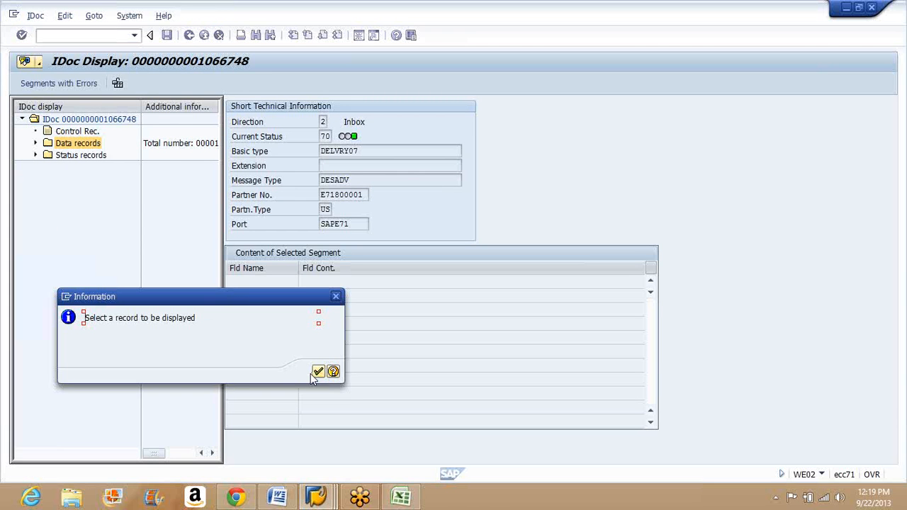
{"action": "left_click", "coordinate": [319, 374]}
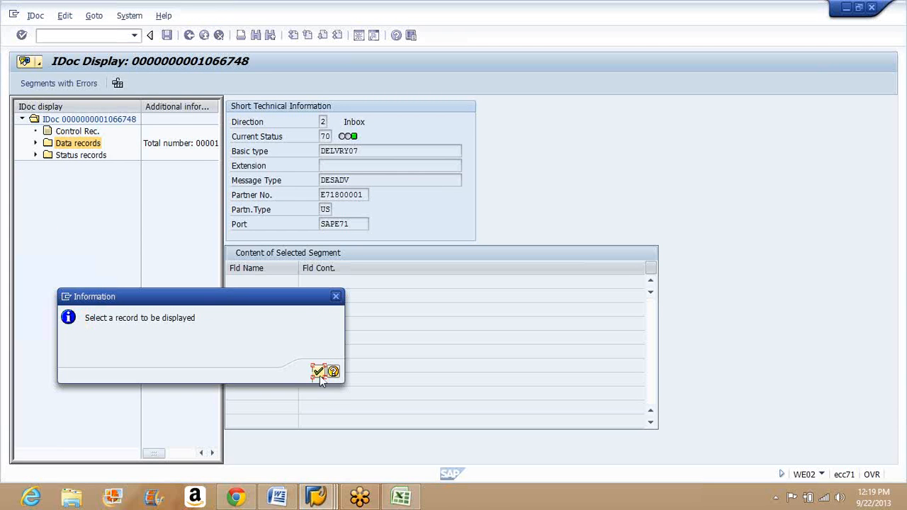
{"action": "left_click", "coordinate": [36, 143]}
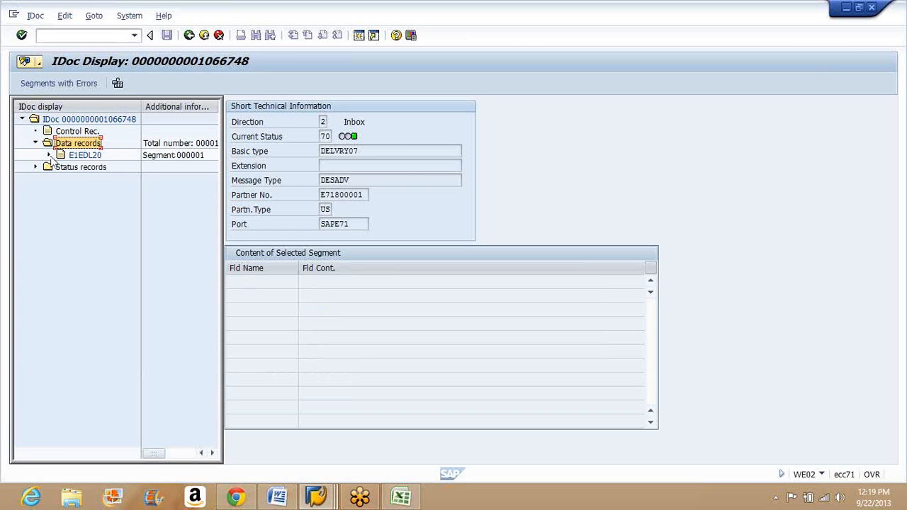
{"action": "left_click", "coordinate": [50, 156]}
{"action": "left_click", "coordinate": [84, 156]}
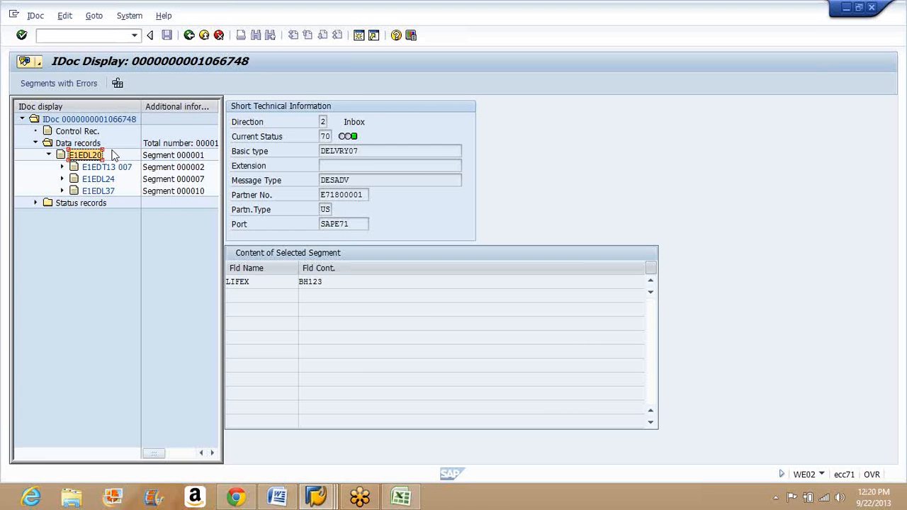
Step: Expand segment E1EDT13 007 under E1EDL20 and compare the field contents of both segments, including the QUALF entry
{"action": "left_click", "coordinate": [63, 167]}
{"action": "left_click", "coordinate": [92, 169]}
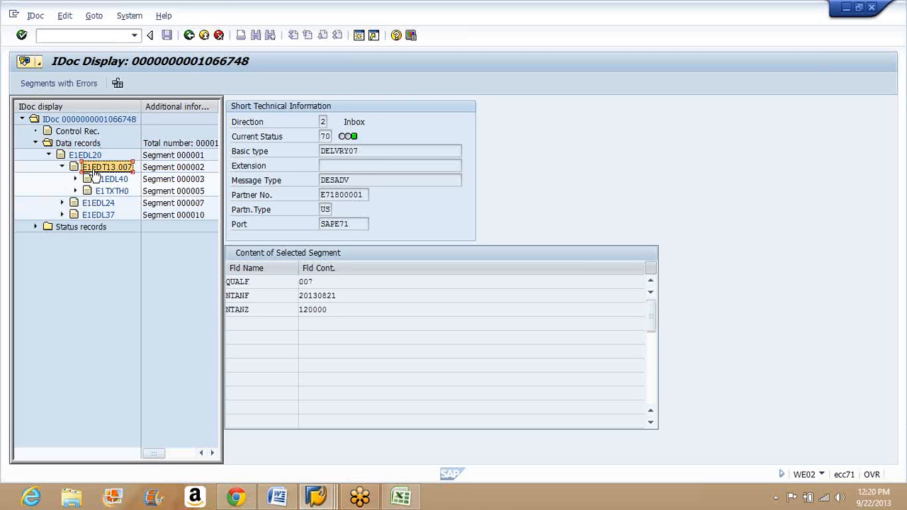
{"action": "left_click", "coordinate": [88, 155]}
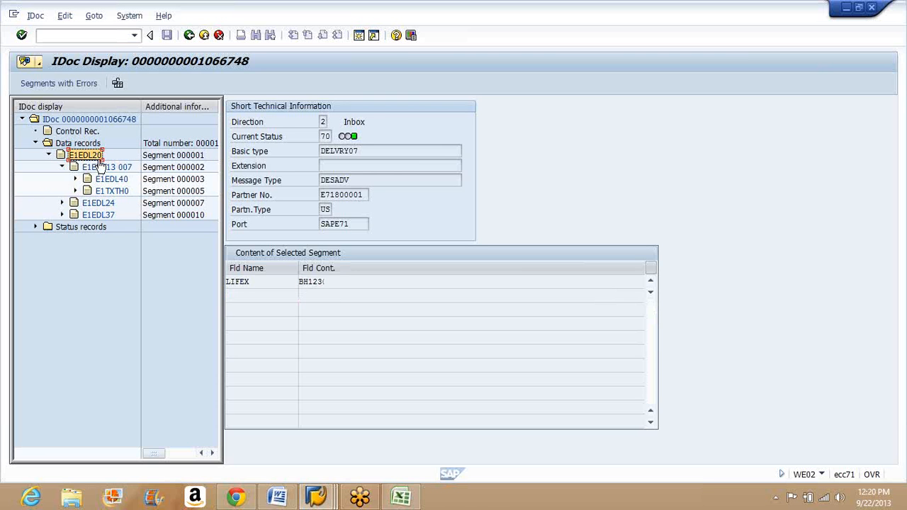
{"action": "left_click", "coordinate": [103, 168]}
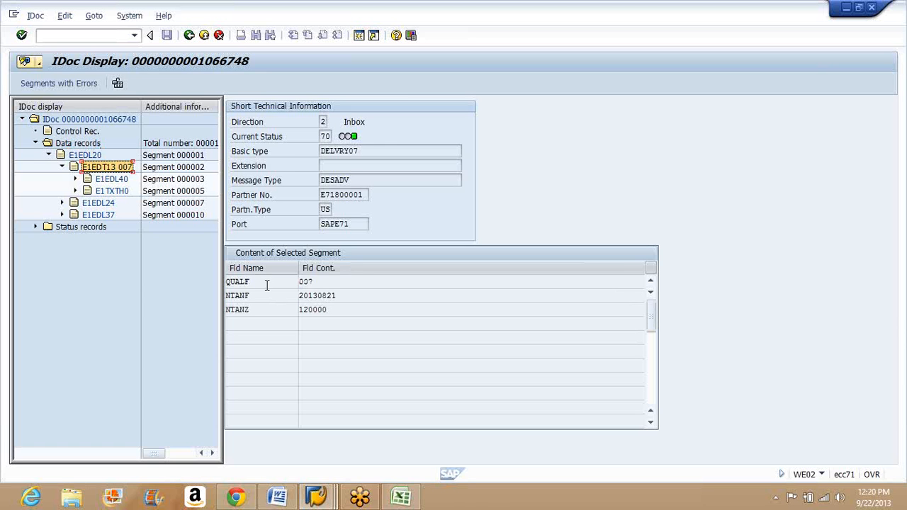
{"action": "left_click", "coordinate": [268, 281]}
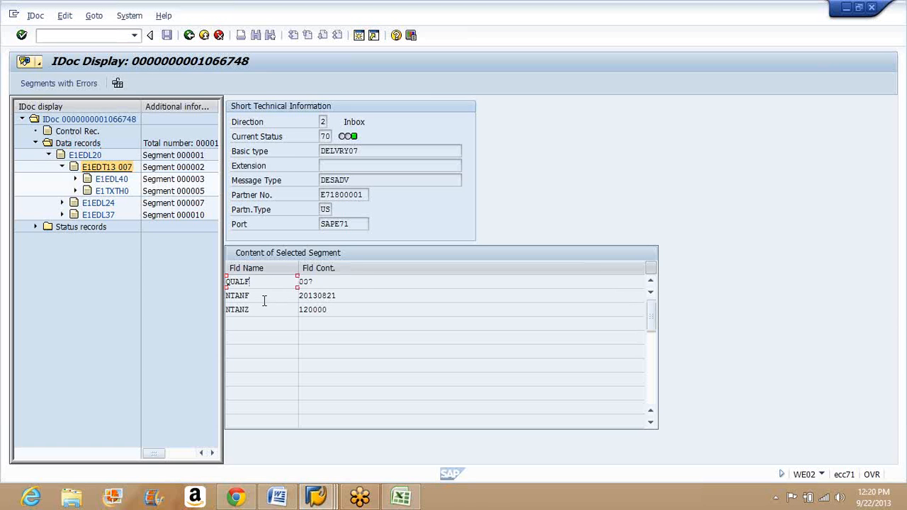
{"action": "left_click", "coordinate": [362, 281]}
Step: Inspect segment E1EDL40 and its child segment, and review the field names and contents of segment E1EDL24
{"action": "left_click", "coordinate": [108, 179]}
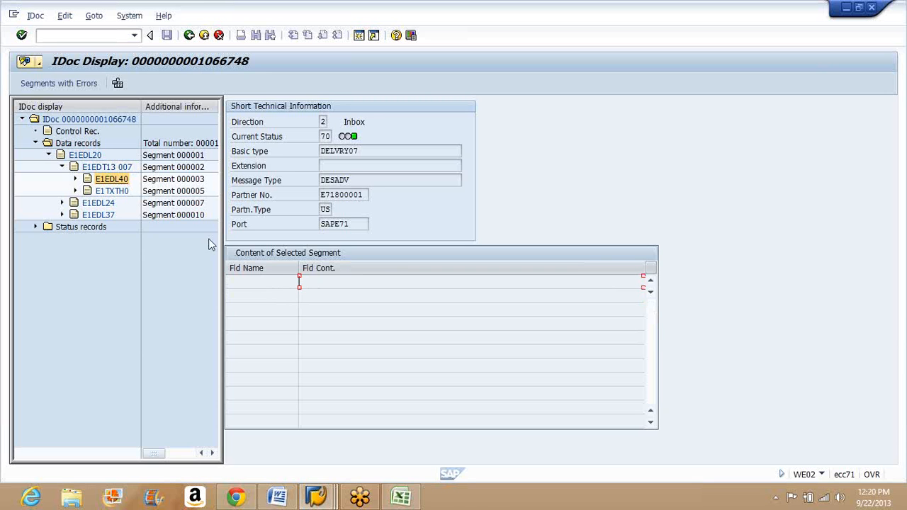
{"action": "left_click", "coordinate": [76, 179]}
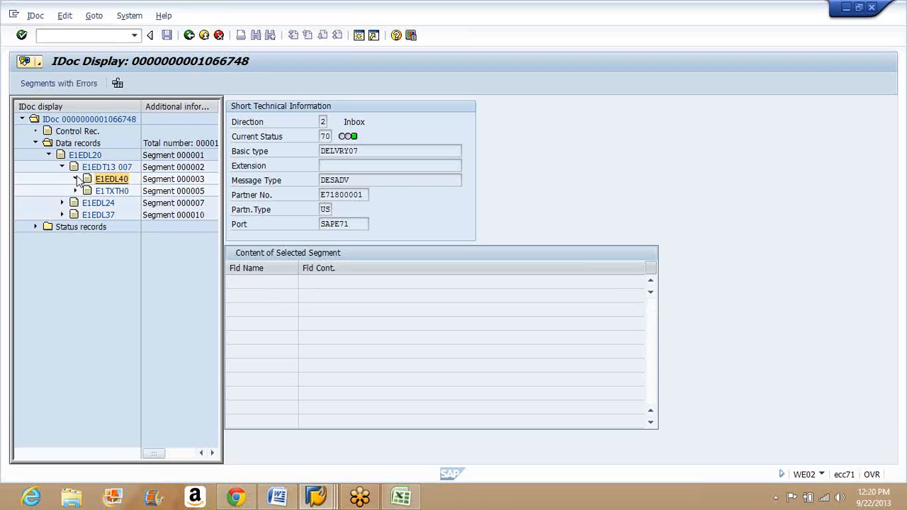
{"action": "left_click", "coordinate": [116, 193]}
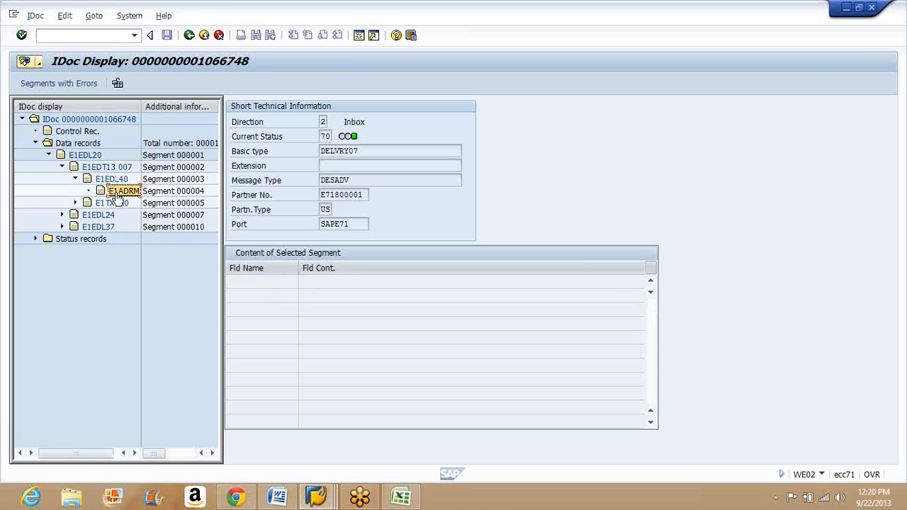
{"action": "left_click", "coordinate": [97, 215]}
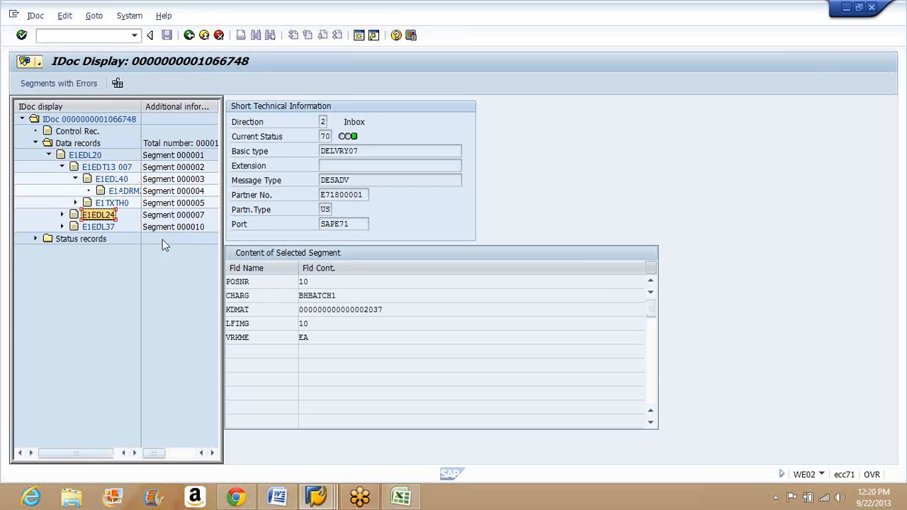
{"action": "left_click", "coordinate": [268, 284]}
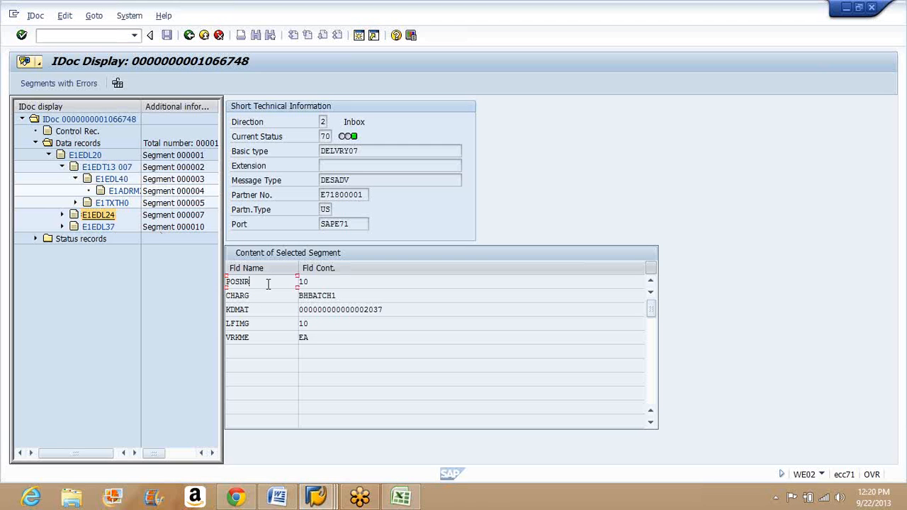
{"action": "left_click", "coordinate": [262, 327]}
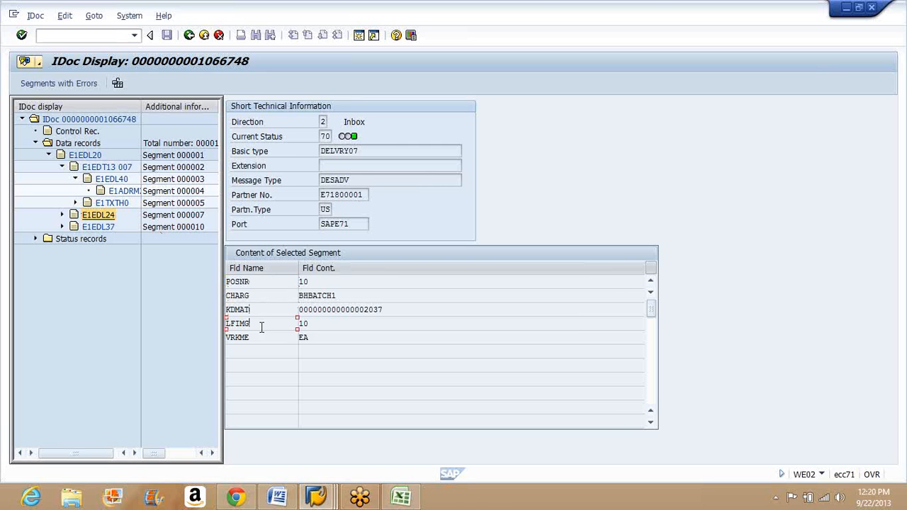
Step: Collapse the data records and read the message details stored under status 70 in the status records
{"action": "left_click", "coordinate": [36, 144]}
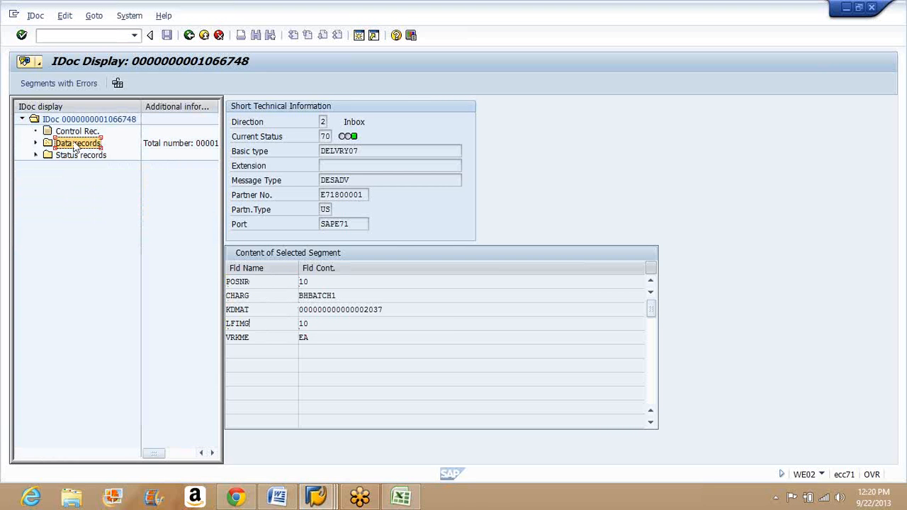
{"action": "left_click", "coordinate": [36, 144]}
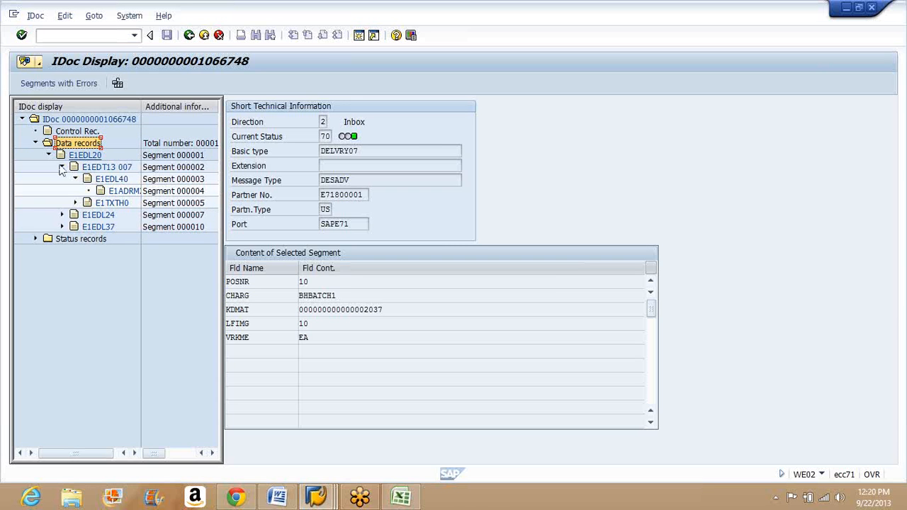
{"action": "left_click", "coordinate": [36, 143]}
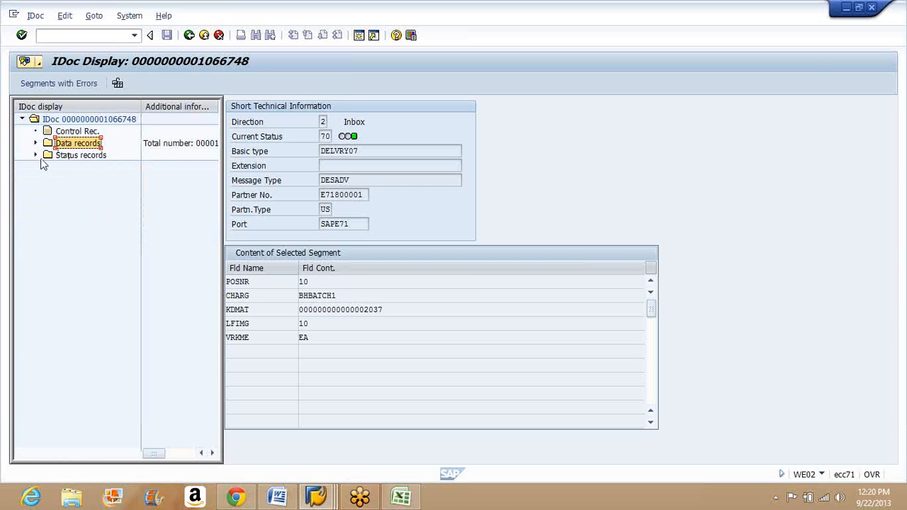
{"action": "left_click", "coordinate": [36, 155]}
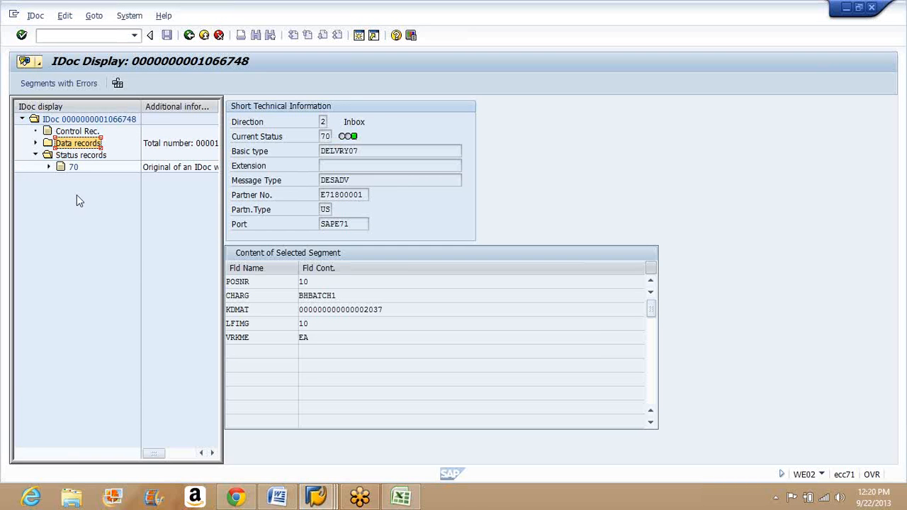
{"action": "left_click", "coordinate": [49, 167]}
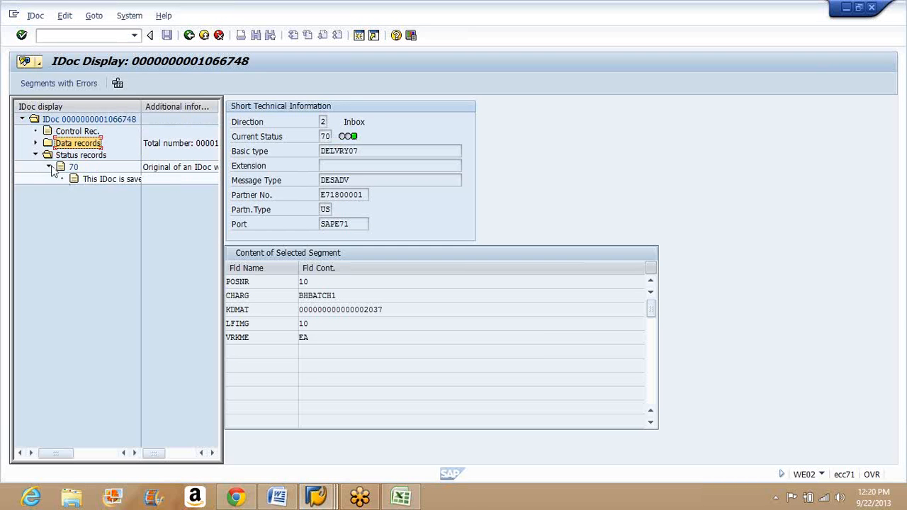
{"action": "left_click", "coordinate": [114, 179]}
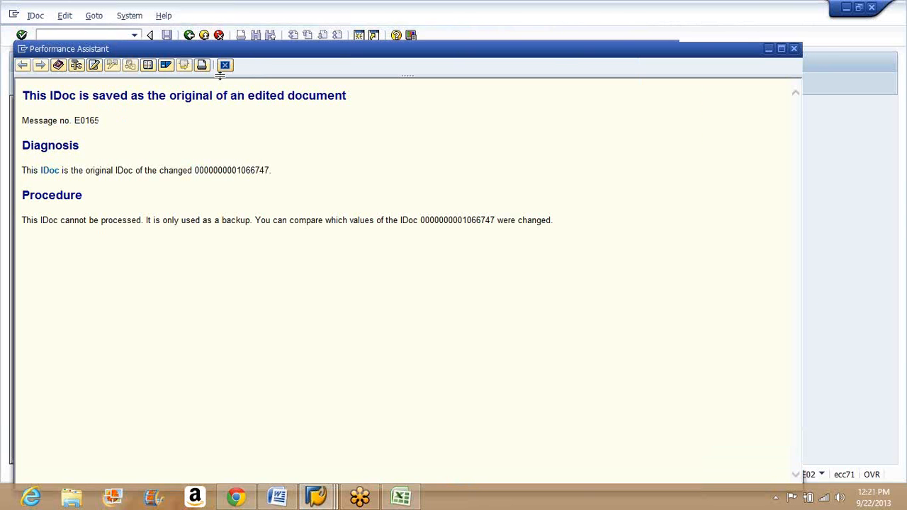
{"action": "left_click", "coordinate": [224, 66]}
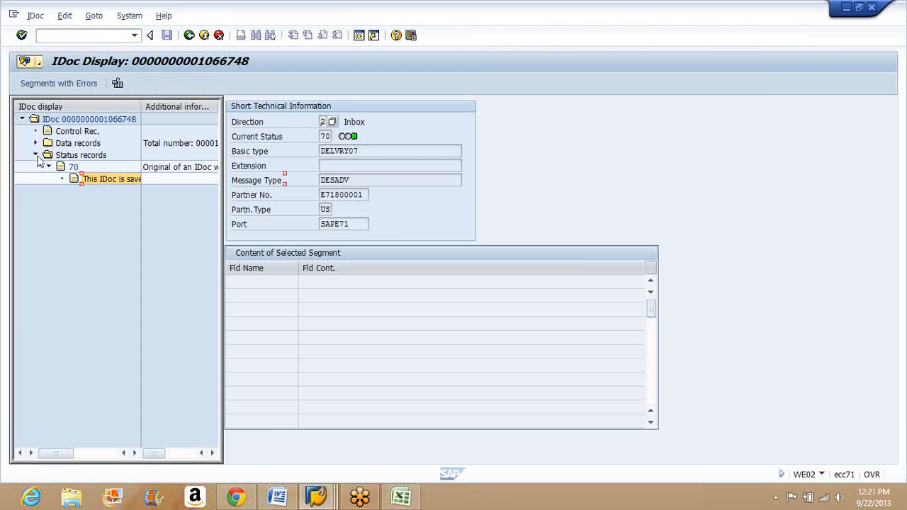
{"action": "left_click", "coordinate": [36, 155]}
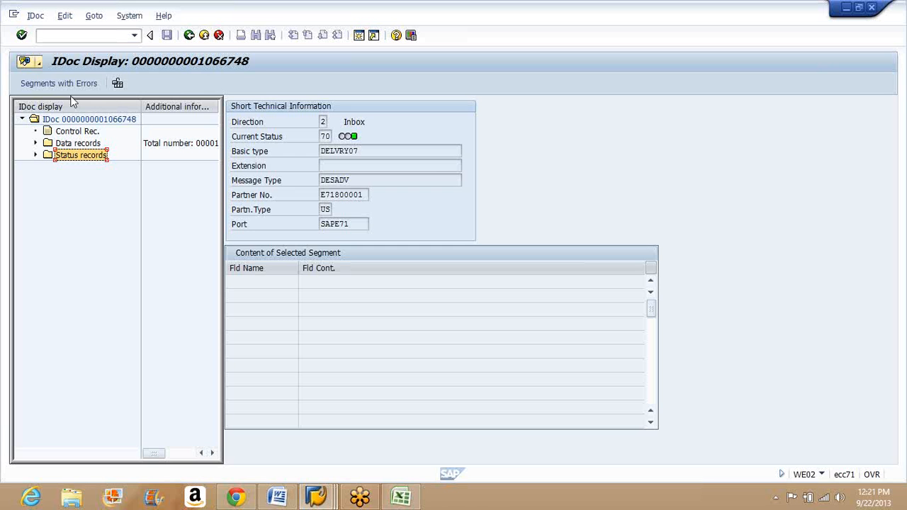
Step: Leave the IDoc display and list, and open the partner profiles with transaction WE20
{"action": "left_click", "coordinate": [189, 35]}
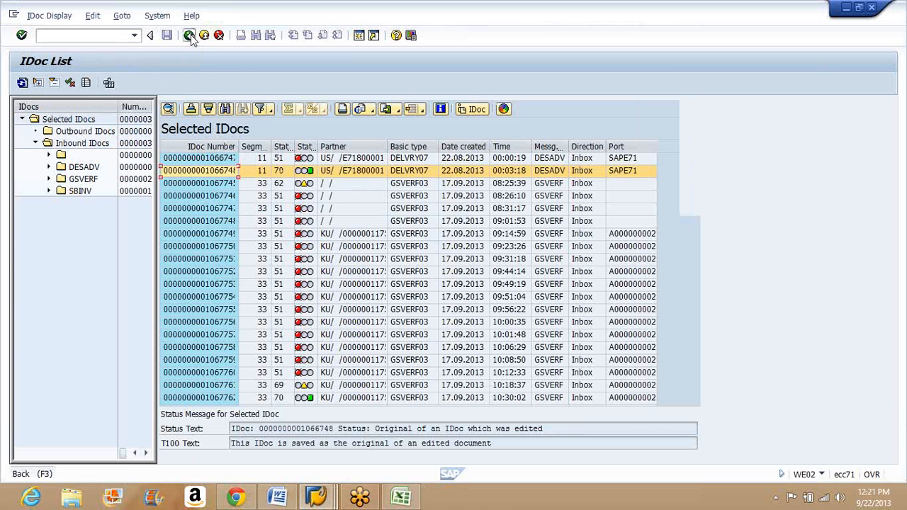
{"action": "left_click", "coordinate": [189, 35]}
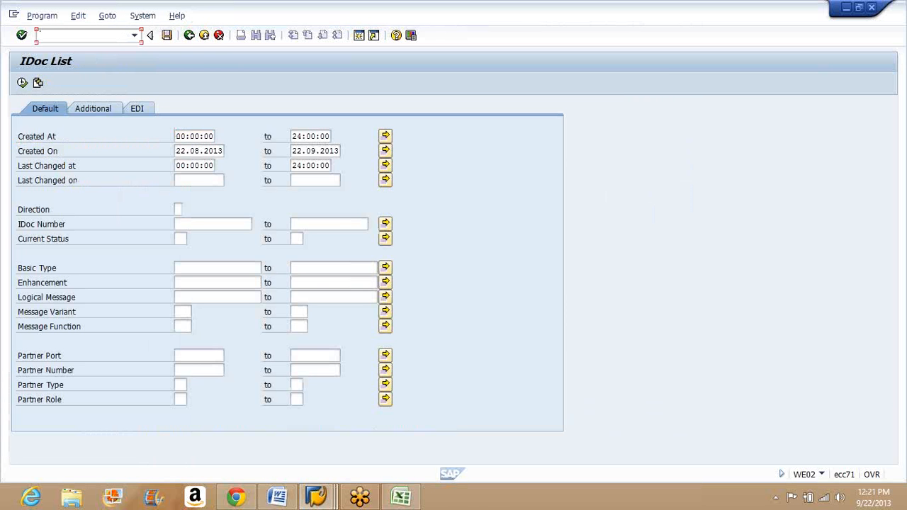
{"action": "type", "text": "/nwe20"}
{"action": "key", "text": "Return"}
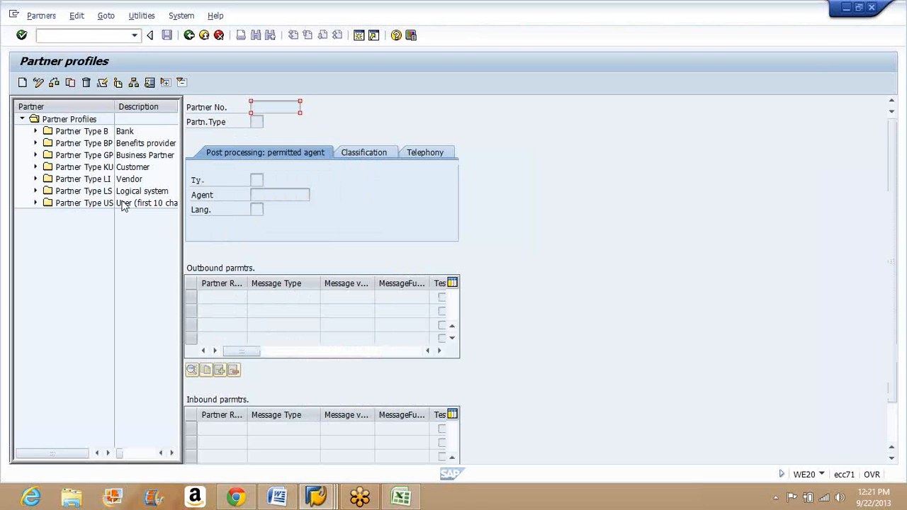
Step: Open transaction WE02 in a new session and change the start month of the Created On range to 08
{"action": "left_click", "coordinate": [88, 37]}
{"action": "type", "text": "/owe"}
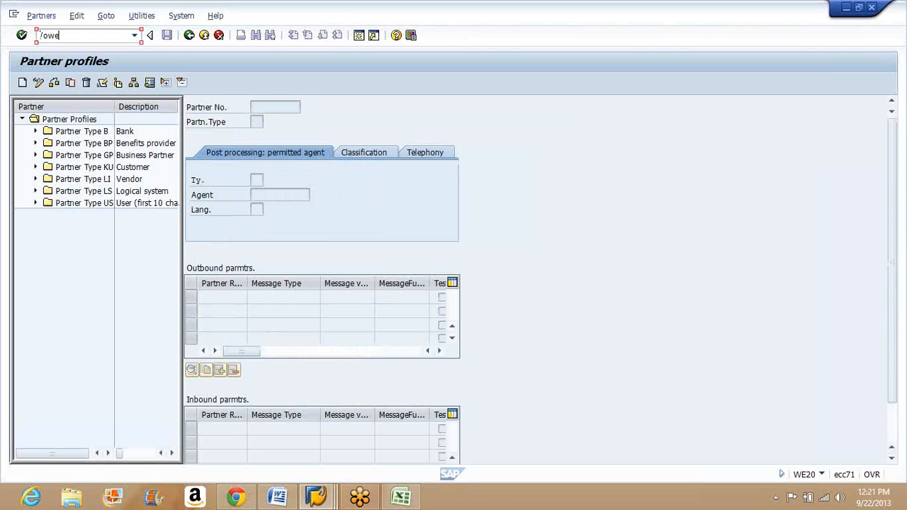
{"action": "type", "text": "02"}
{"action": "key", "text": "Return"}
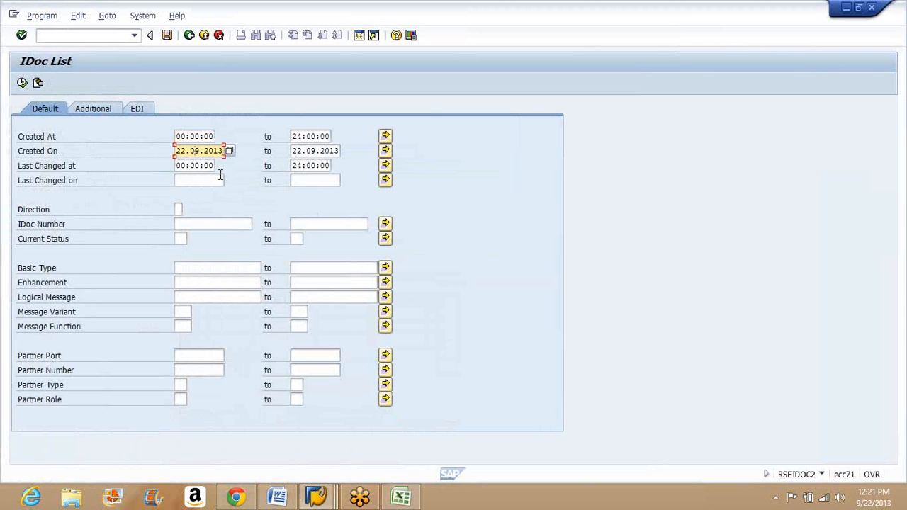
{"action": "key", "text": "BackSpace"}
{"action": "type", "text": "8"}
{"action": "key", "text": "Right"}
{"action": "key", "text": "Right"}
{"action": "key", "text": "Delete"}
{"action": "type", "text": "1"}
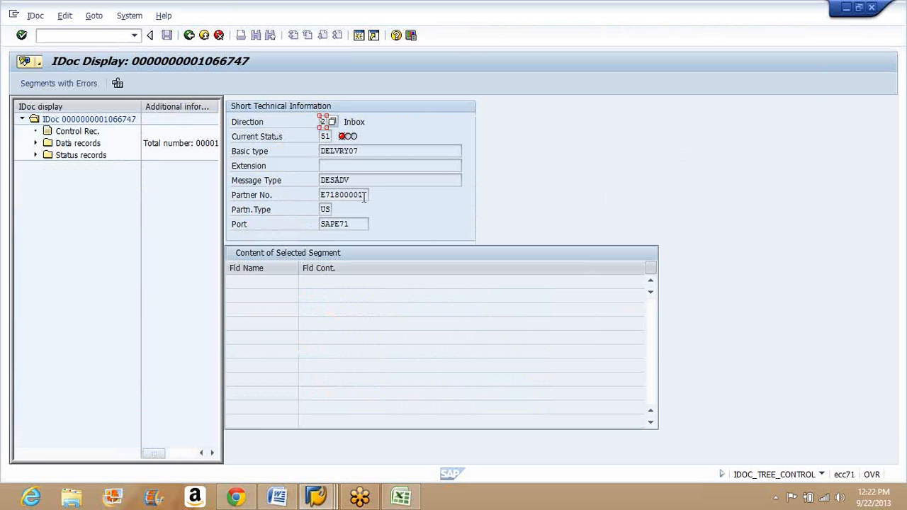
Step: Check the partner number and partner type in IDoc 1066747, and return to the partner types in the partner profiles
{"action": "left_click", "coordinate": [364, 198]}
{"action": "double_click", "coordinate": [364, 198]}
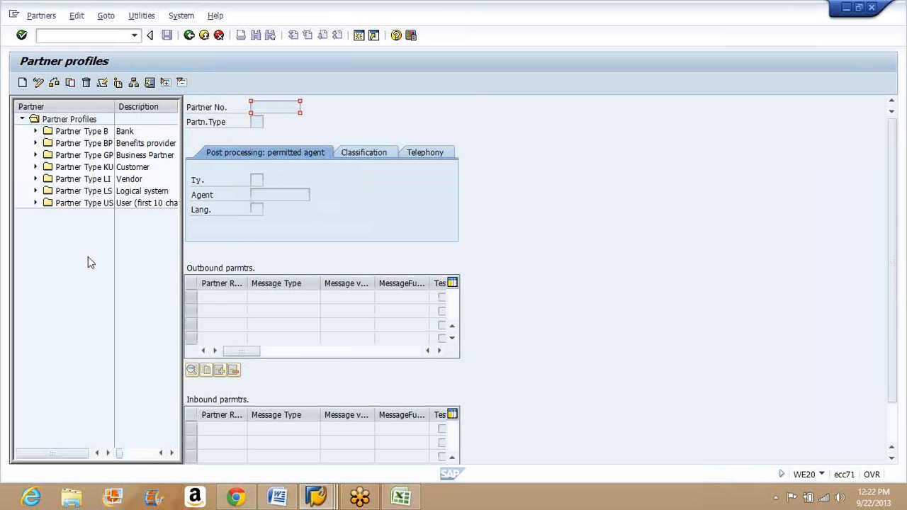
{"action": "key", "text": "F3"}
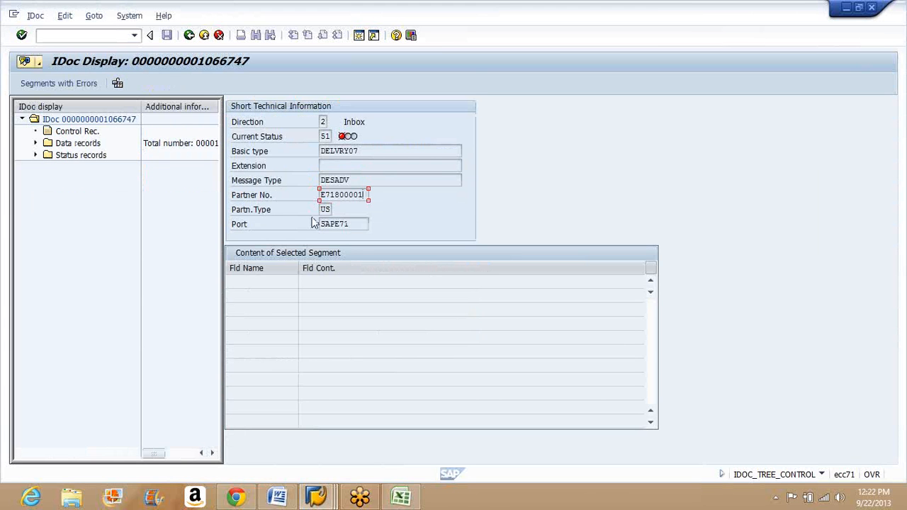
{"action": "key", "text": "F3"}
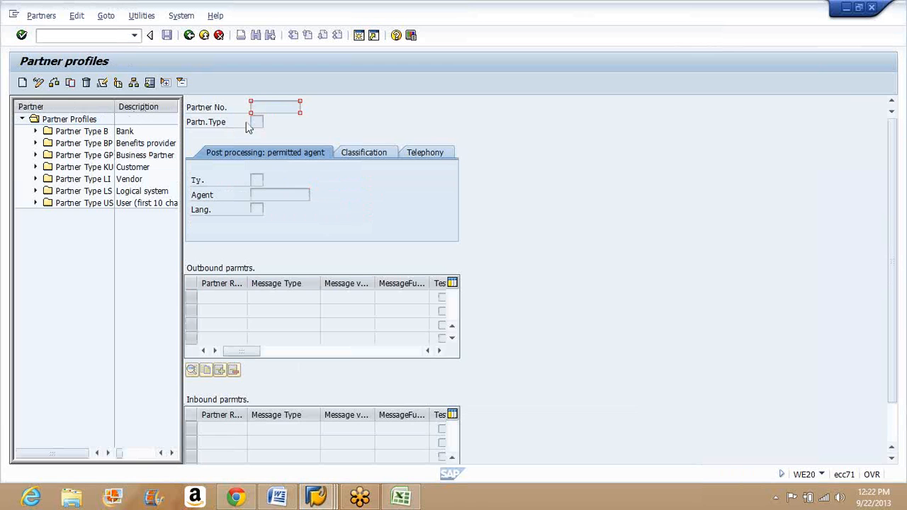
{"action": "left_click", "coordinate": [75, 168]}
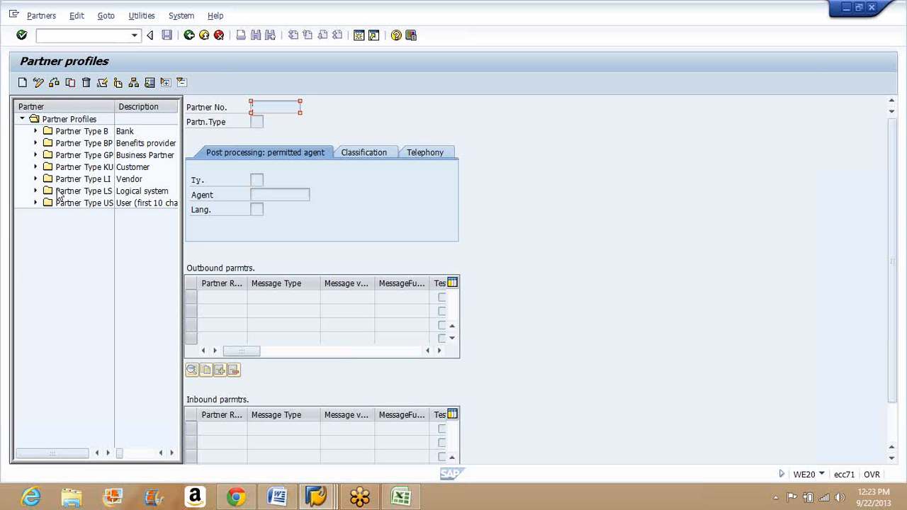
Step: Start a new partner profile with partner type KU (Customer) and expand the existing customer profiles
{"action": "left_click", "coordinate": [23, 83]}
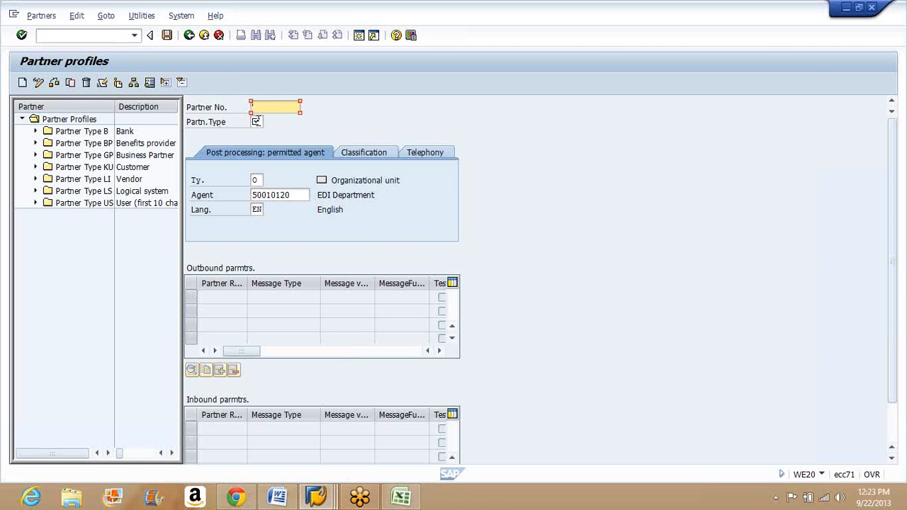
{"action": "left_click", "coordinate": [257, 121]}
{"action": "left_click", "coordinate": [268, 124]}
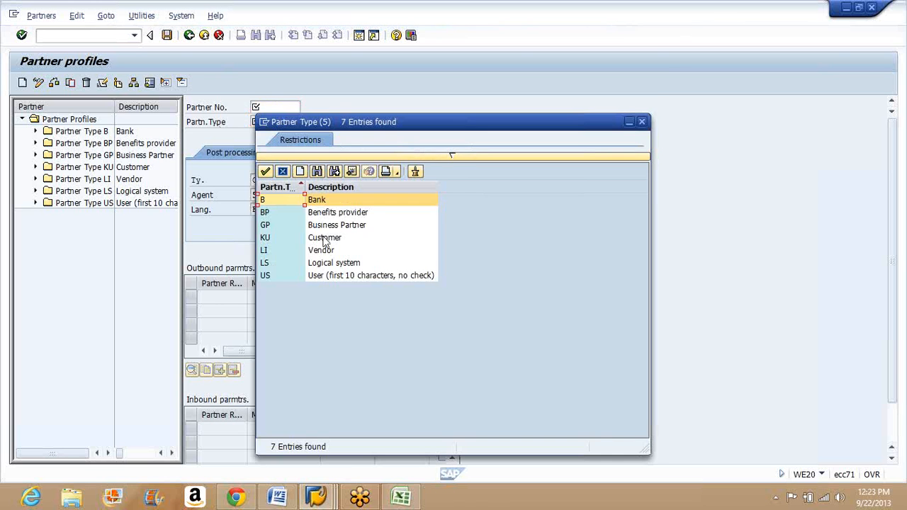
{"action": "double_click", "coordinate": [325, 242]}
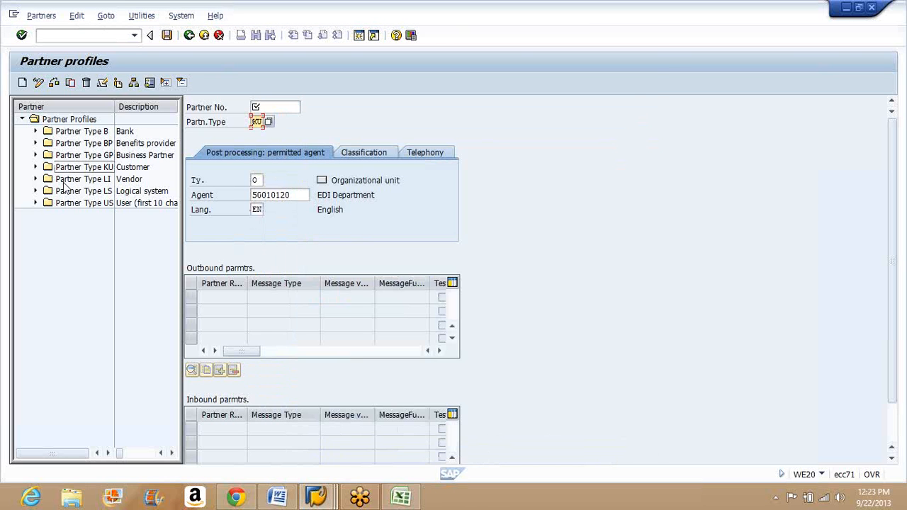
{"action": "left_click", "coordinate": [35, 167]}
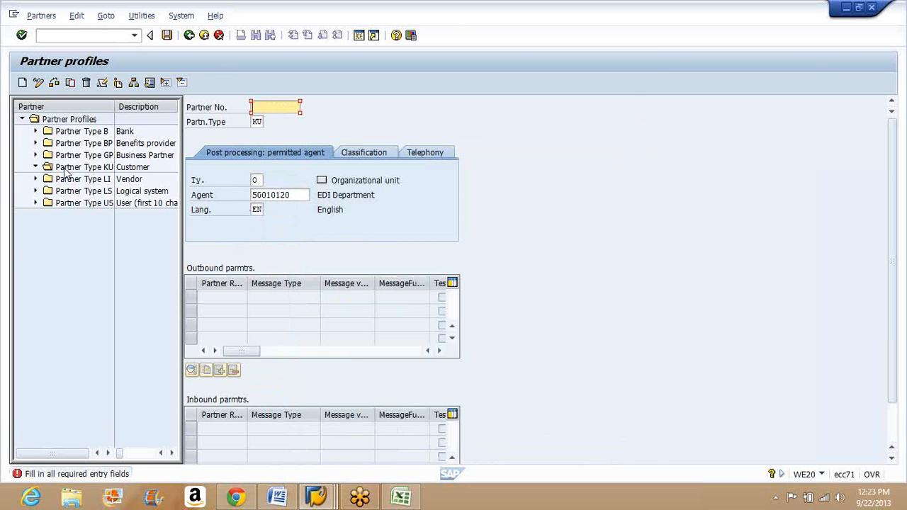
{"action": "left_click", "coordinate": [68, 169]}
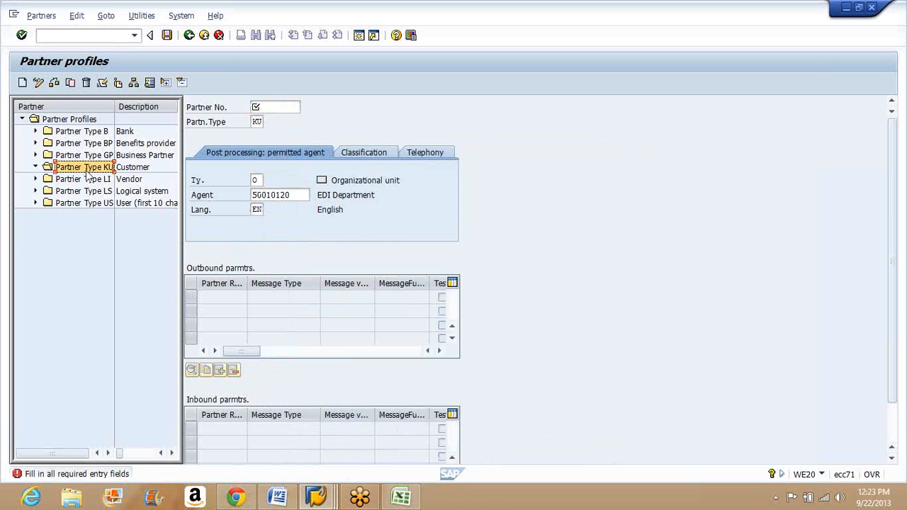
{"action": "left_click", "coordinate": [144, 155]}
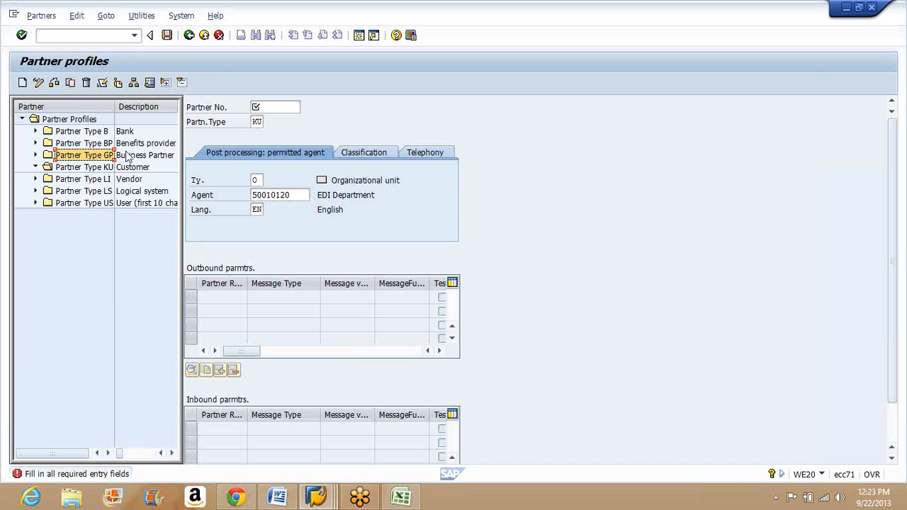
Step: Enter and confirm the customer's partner number in the new profile, and go to the first outbound parameter row
{"action": "left_click", "coordinate": [261, 107]}
{"action": "type", "text": "10"}
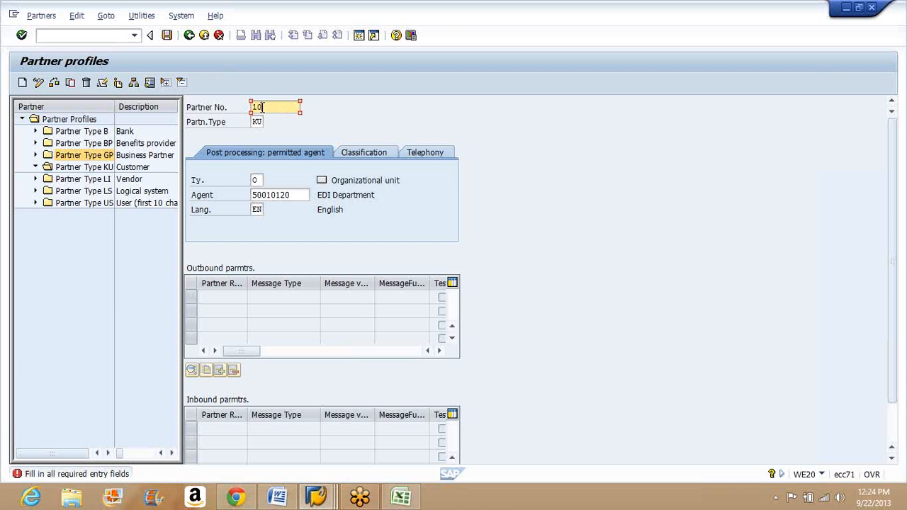
{"action": "type", "text": "00"}
{"action": "key", "text": "Return"}
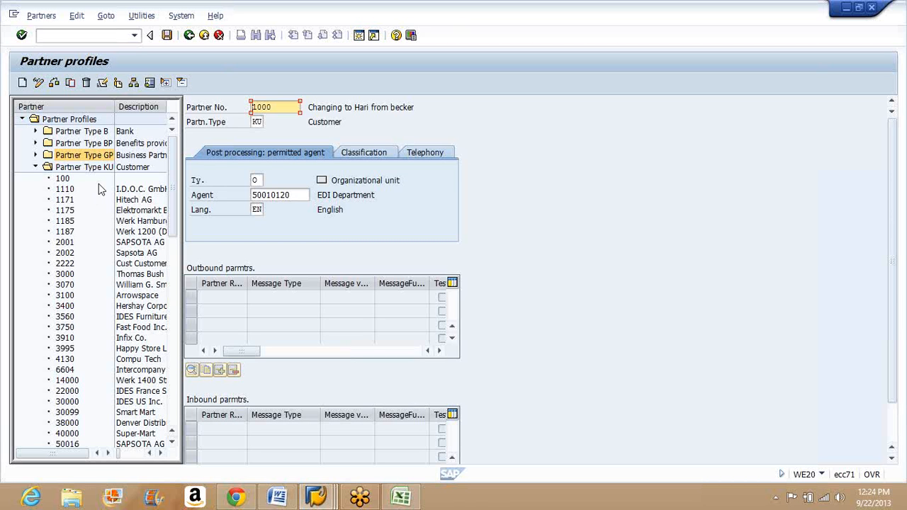
{"action": "left_click", "coordinate": [231, 299]}
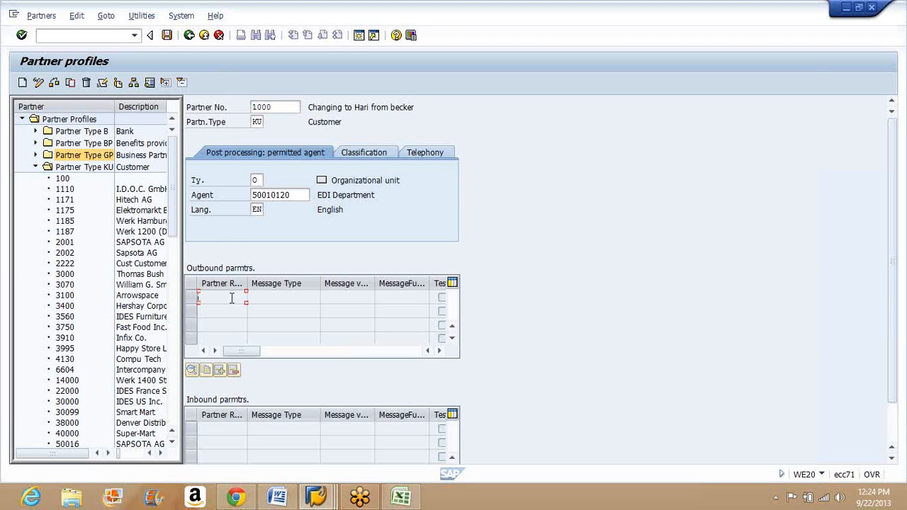
Step: Stay in the new customer partner profile without leaving editing and save it
{"action": "left_click", "coordinate": [67, 114]}
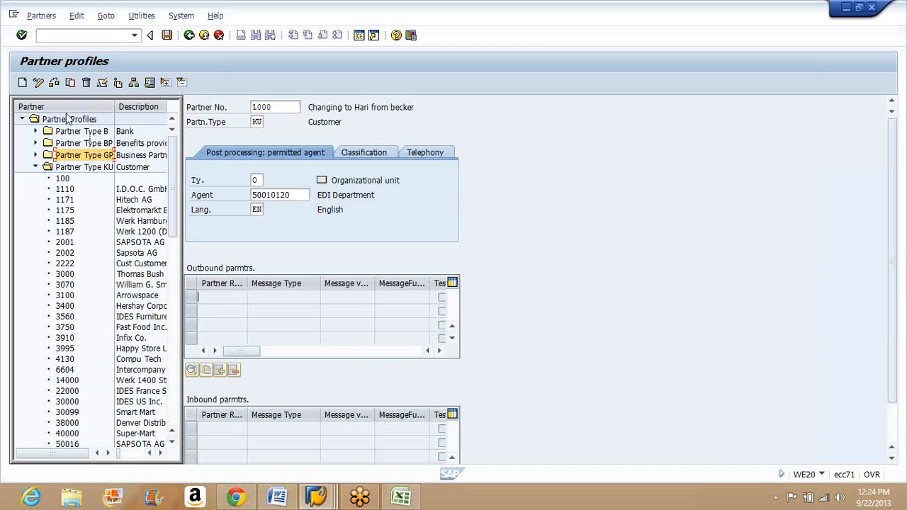
{"action": "left_click", "coordinate": [23, 83]}
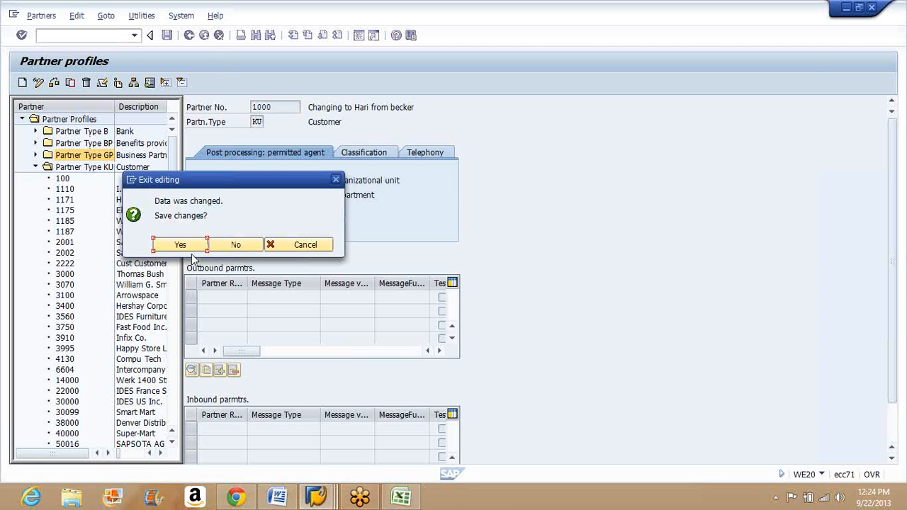
{"action": "left_click", "coordinate": [317, 246]}
{"action": "key", "text": "ctrl+s"}
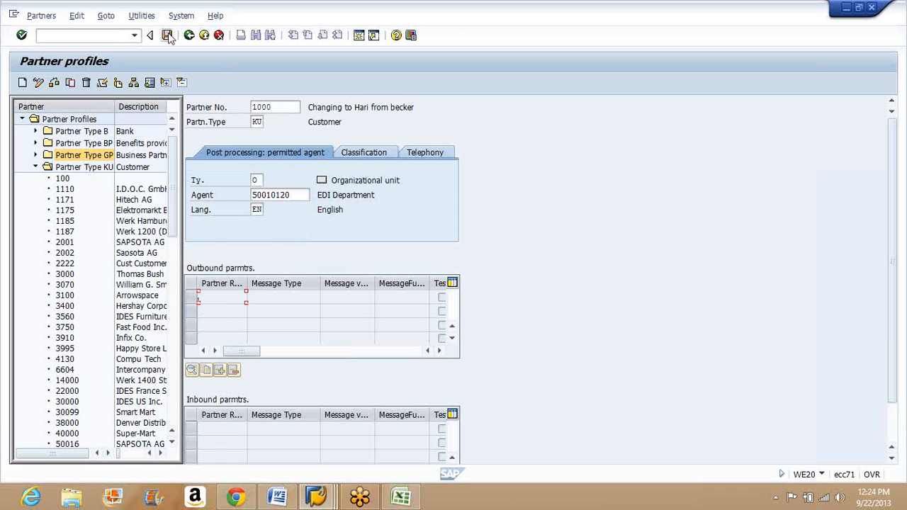
Step: Add an outbound parameter to the customer's profile and set its partner role to SP (Sold-to party)
{"action": "left_click", "coordinate": [220, 369]}
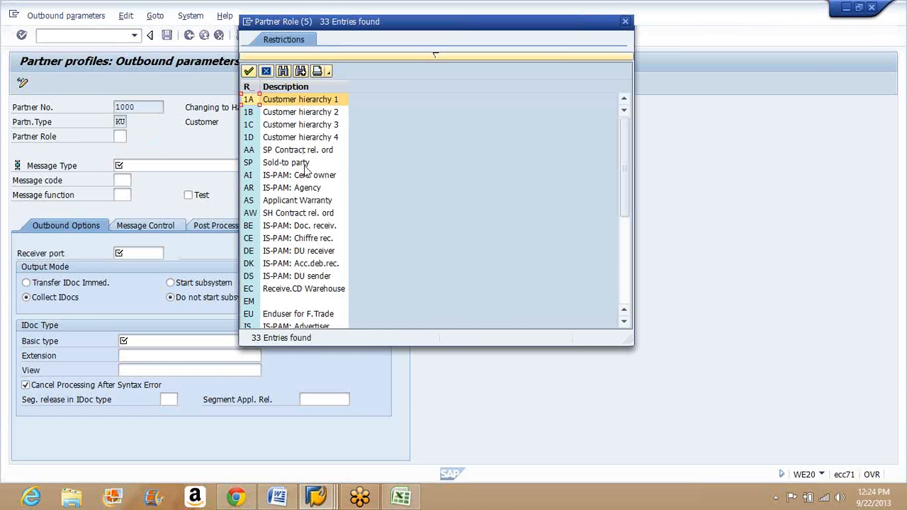
{"action": "left_click", "coordinate": [305, 165]}
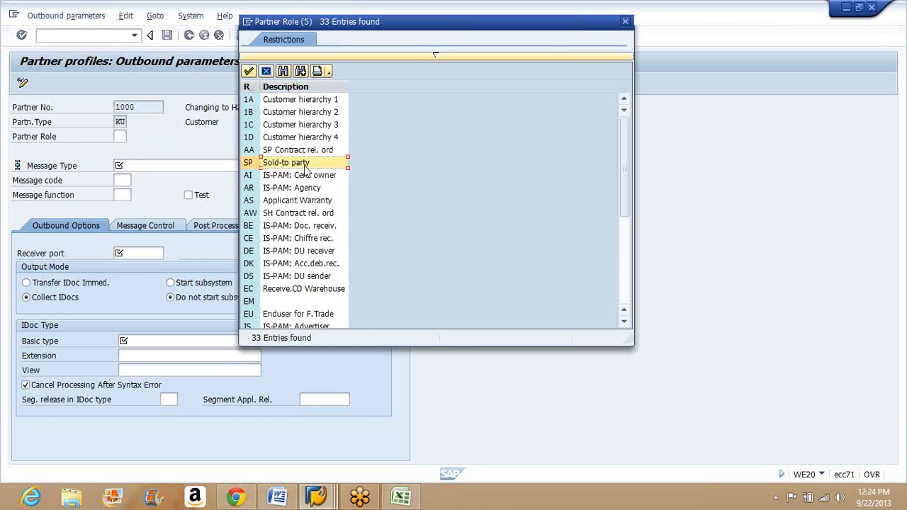
{"action": "double_click", "coordinate": [305, 170]}
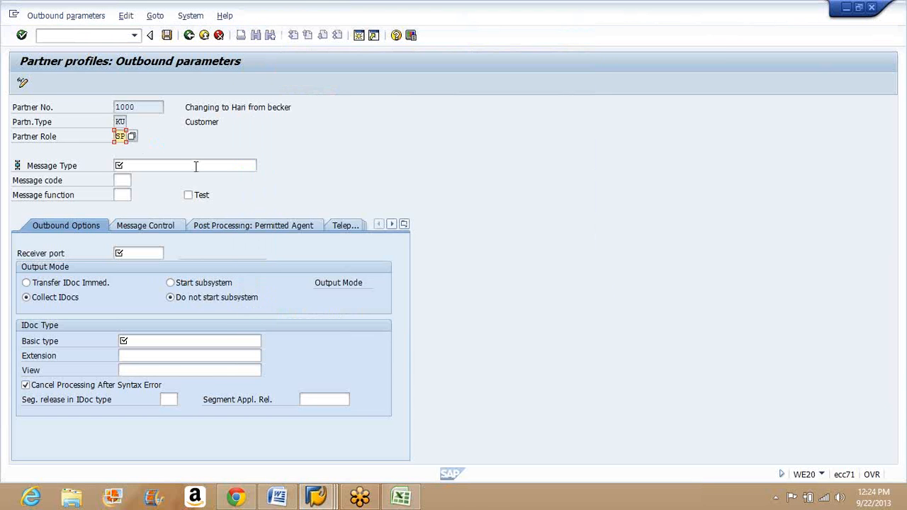
Step: Try ACC_BILLING as the outbound message type after searching the message types for Invoice*, and clear the field again
{"action": "left_click", "coordinate": [197, 166]}
{"action": "left_click", "coordinate": [262, 165]}
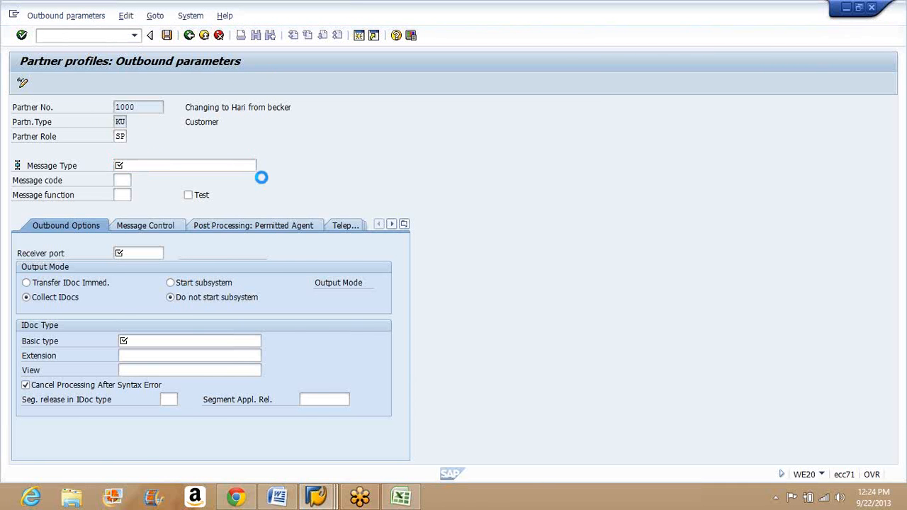
{"action": "left_click", "coordinate": [178, 202]}
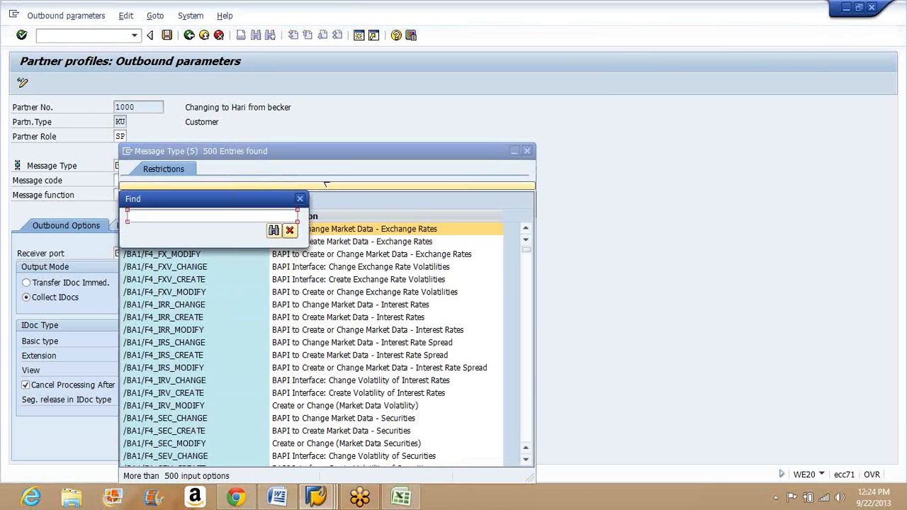
{"action": "type", "text": "Invoice"}
{"action": "left_click", "coordinate": [273, 233]}
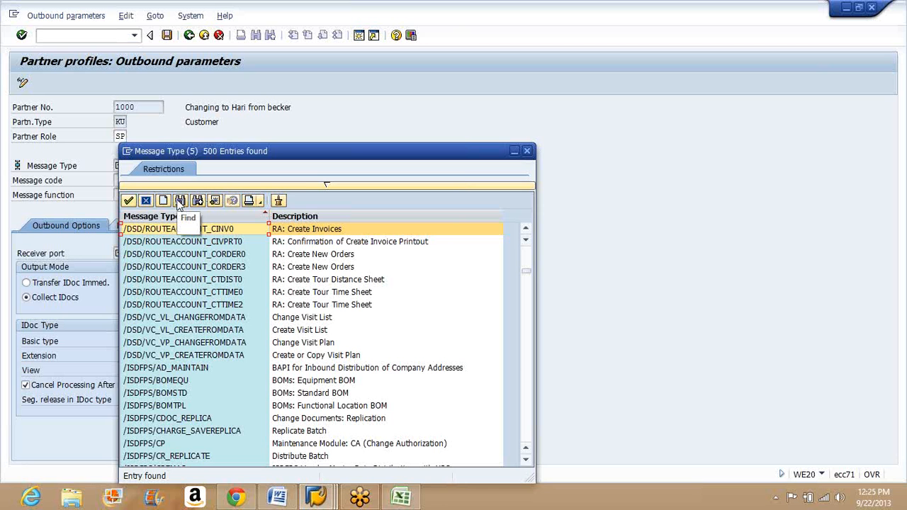
{"action": "left_click", "coordinate": [180, 202]}
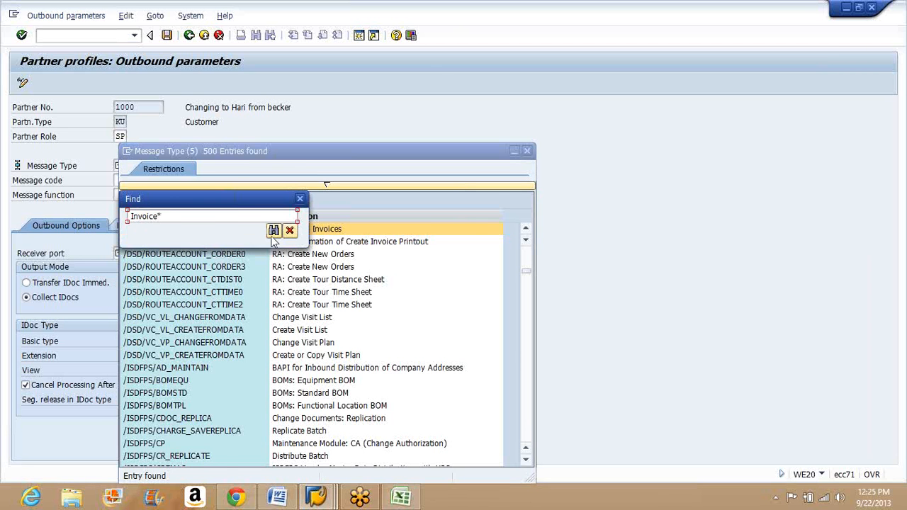
{"action": "left_click", "coordinate": [272, 231]}
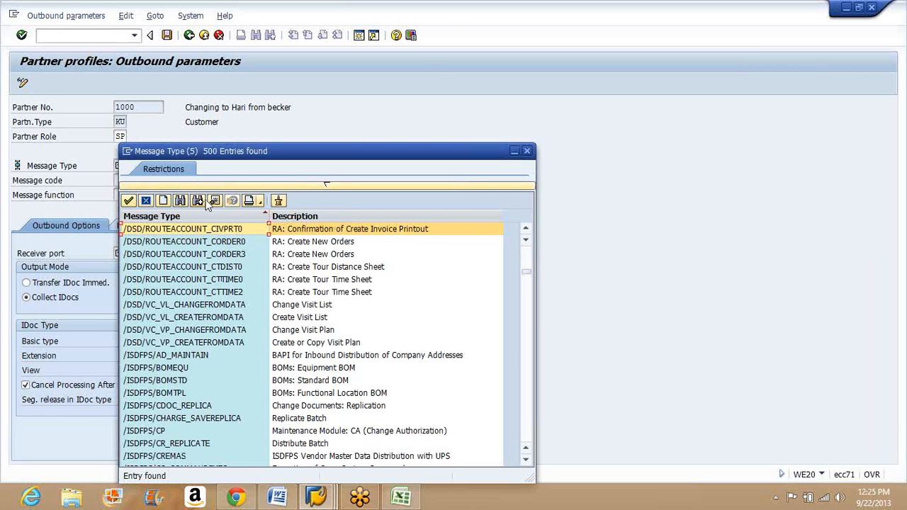
{"action": "left_click", "coordinate": [198, 201]}
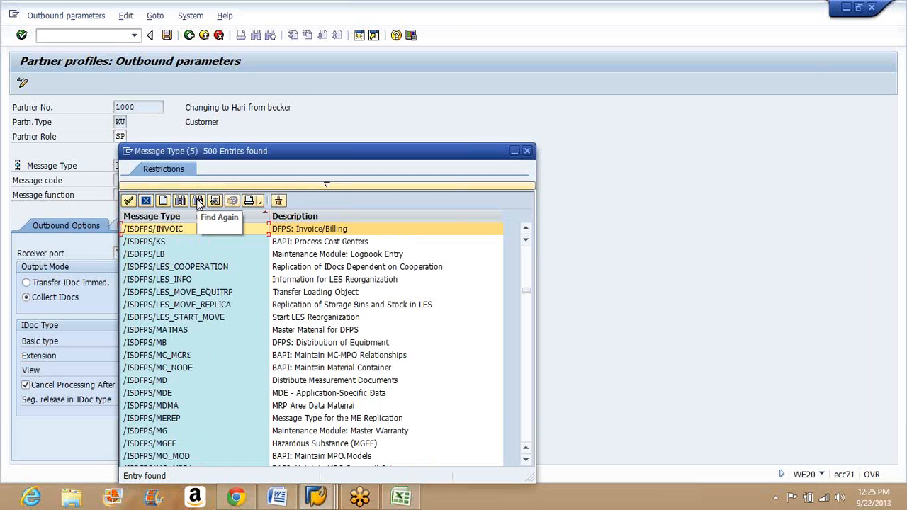
{"action": "left_click", "coordinate": [198, 200]}
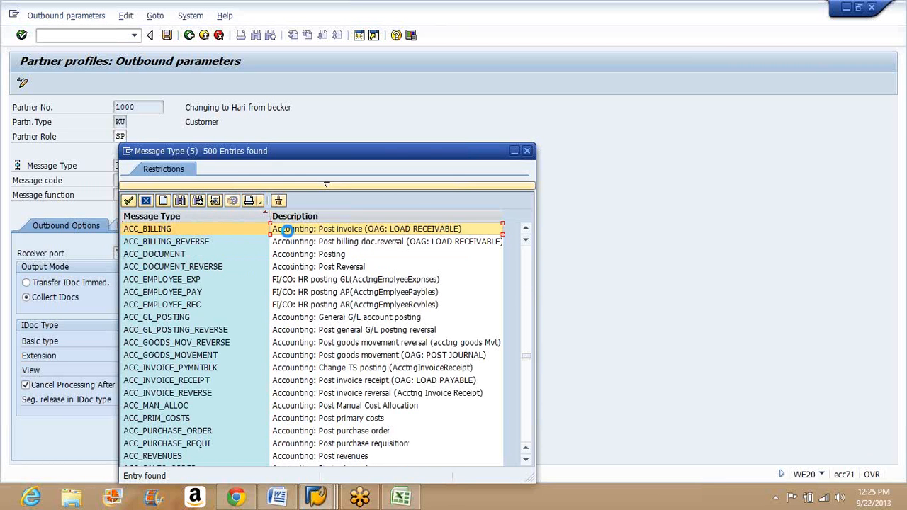
{"action": "left_click", "coordinate": [129, 201]}
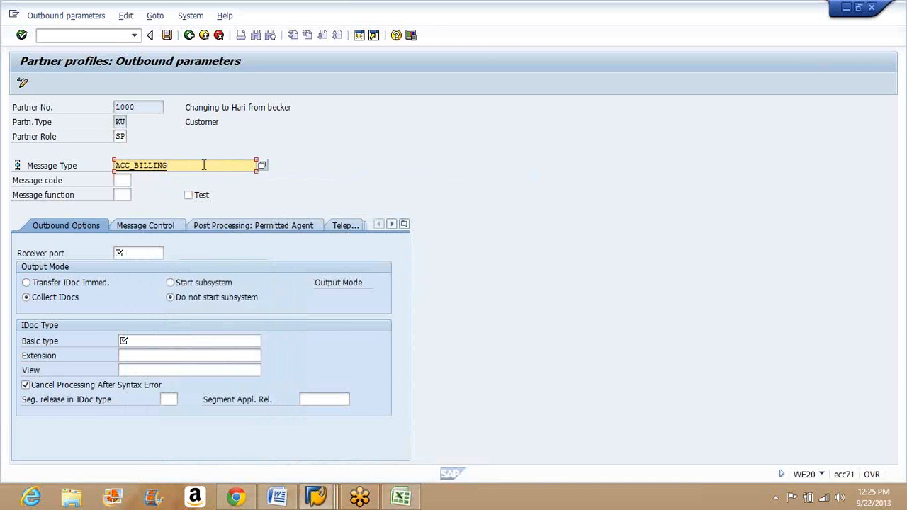
{"action": "double_click", "coordinate": [203, 165]}
{"action": "key", "text": "Delete"}
Step: Search the message types for Invoice* and set the message type to /ISDFPS/INVOIC
{"action": "left_click", "coordinate": [260, 168]}
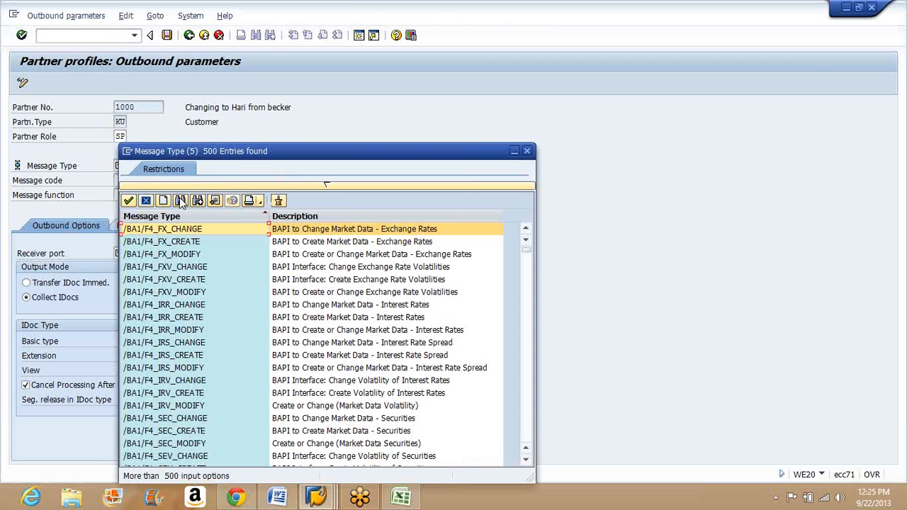
{"action": "left_click", "coordinate": [208, 207]}
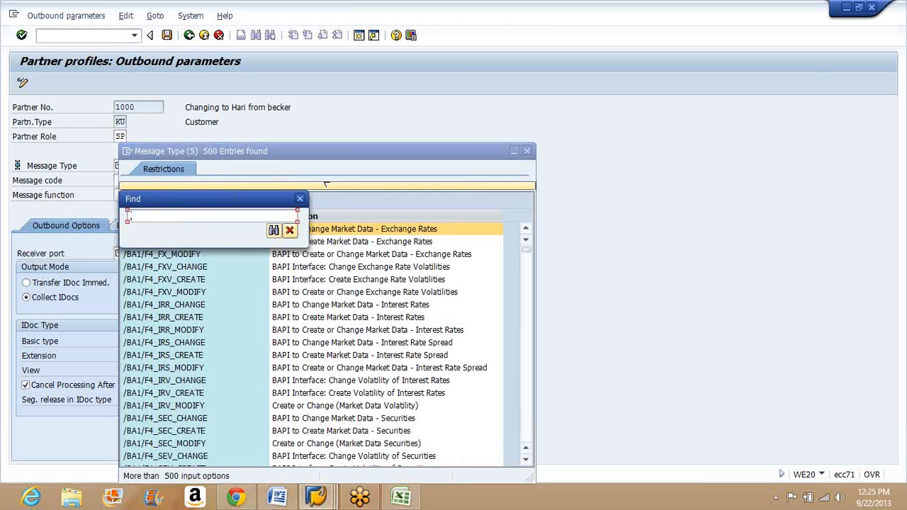
{"action": "type", "text": "Inov"}
{"action": "key", "text": "BackSpace"}
{"action": "key", "text": "BackSpace"}
{"action": "type", "text": "voice*"}
{"action": "left_click", "coordinate": [272, 231]}
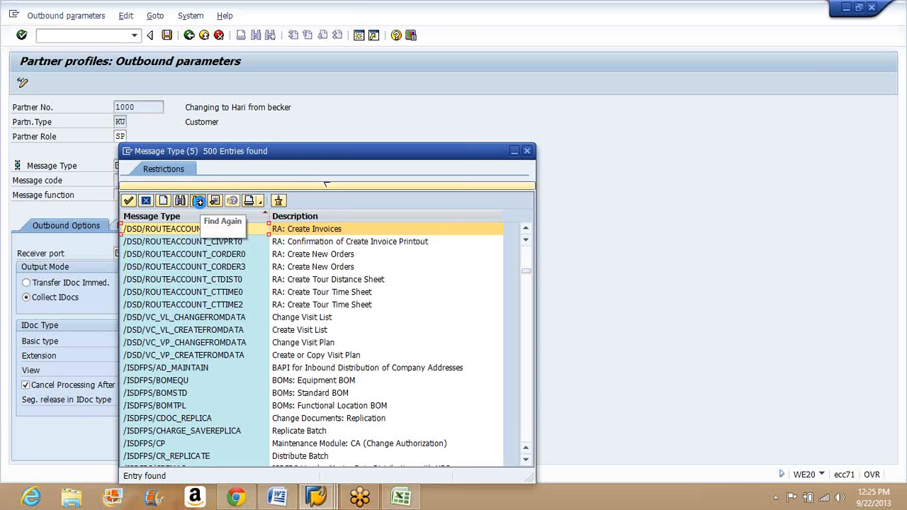
{"action": "left_click", "coordinate": [200, 202]}
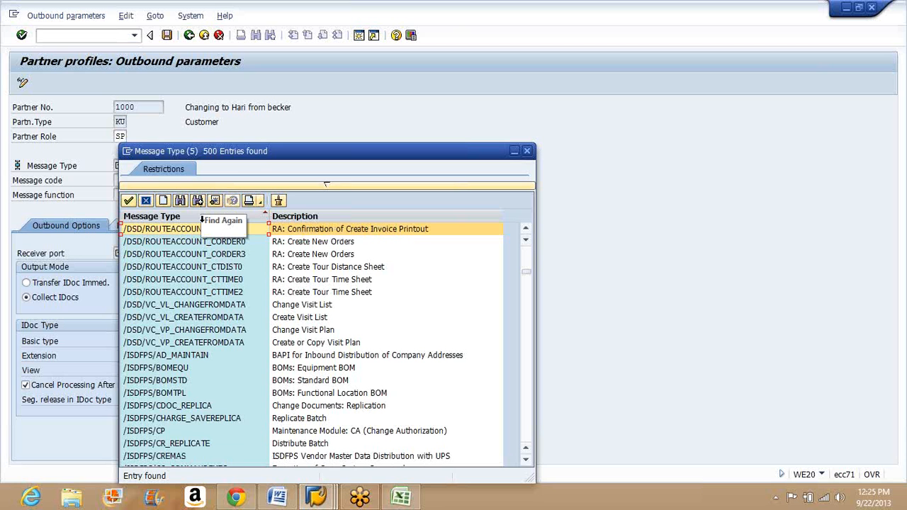
{"action": "left_click", "coordinate": [203, 204]}
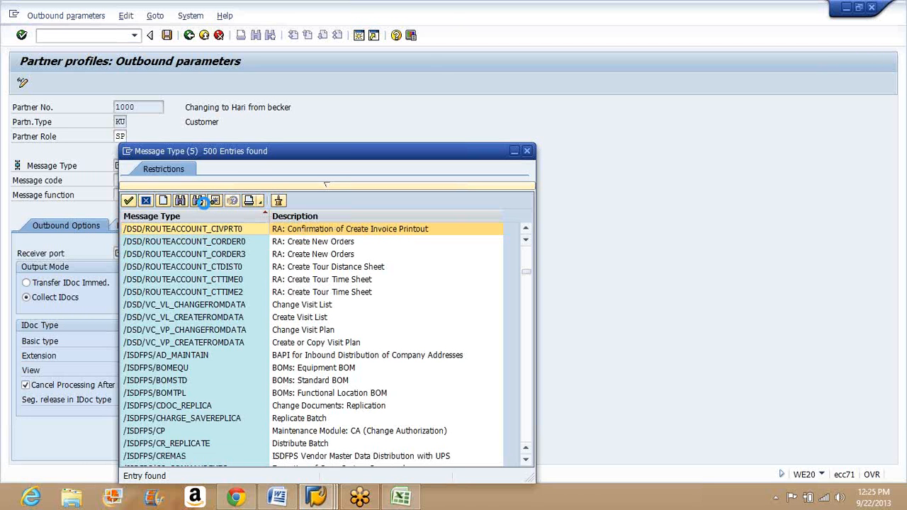
{"action": "left_click", "coordinate": [202, 202]}
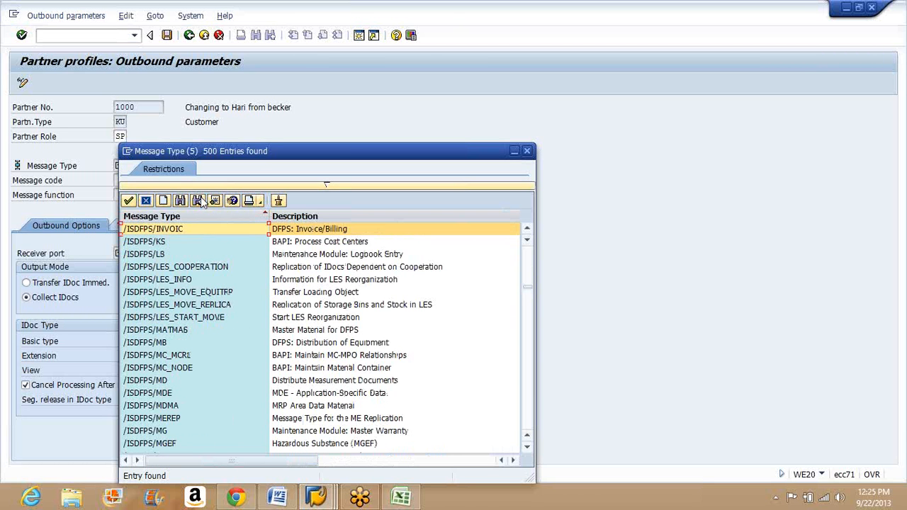
{"action": "double_click", "coordinate": [209, 235]}
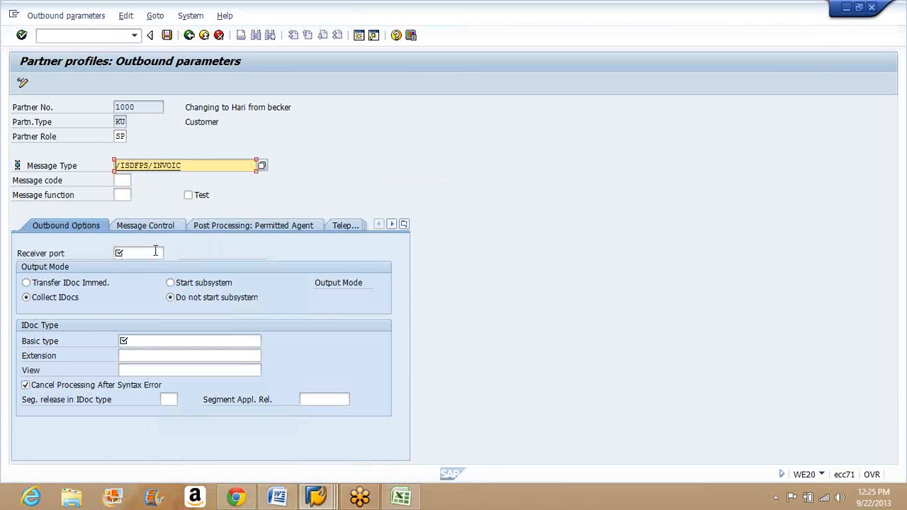
Step: Set the receiver port to the tRFC port A000000018 (Test B2B)
{"action": "left_click", "coordinate": [152, 253]}
{"action": "left_click", "coordinate": [168, 255]}
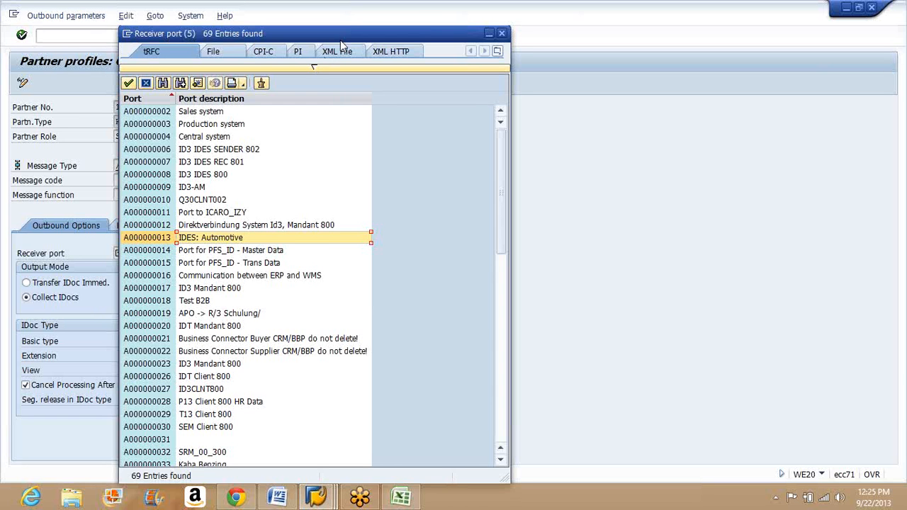
{"action": "left_click_drag", "start_coordinate": [340, 39], "coordinate": [433, 15]}
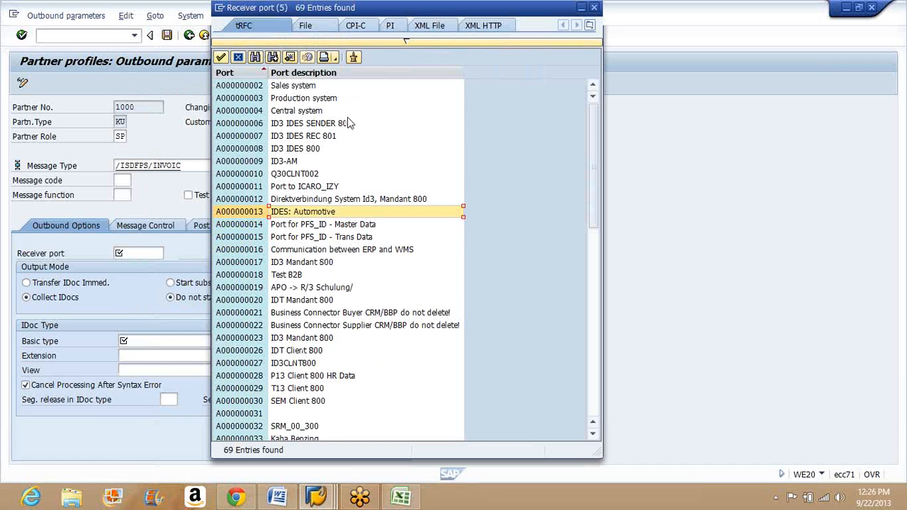
{"action": "left_click", "coordinate": [300, 277]}
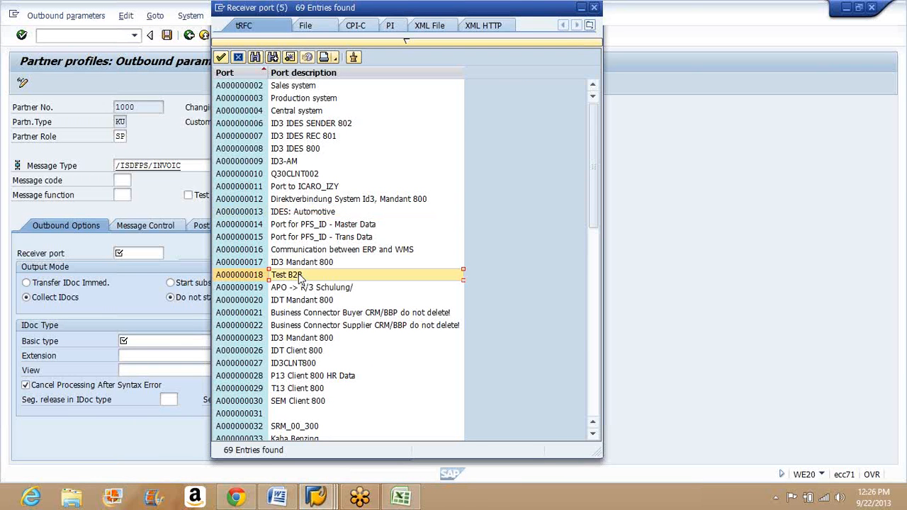
{"action": "double_click", "coordinate": [300, 277]}
Step: Set the IDoc basic type to /ISDFPS/INVOIC01
{"action": "left_click", "coordinate": [233, 341]}
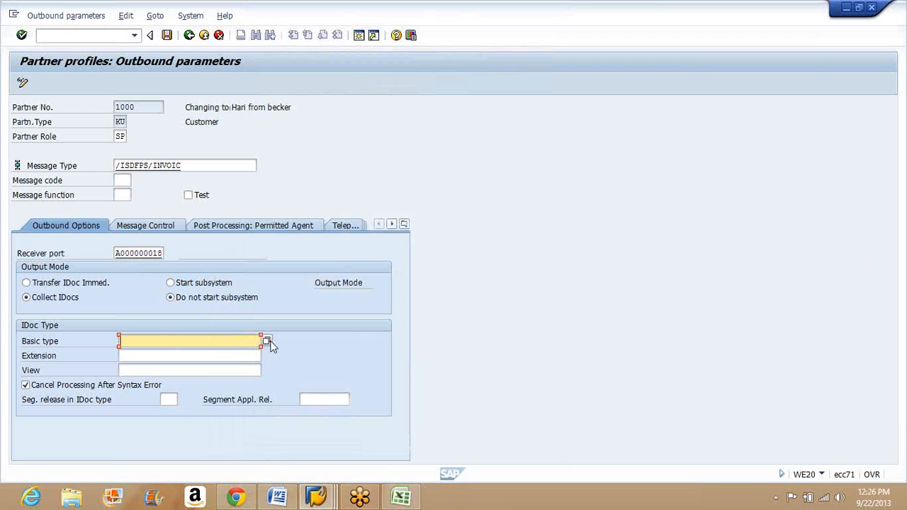
{"action": "left_click", "coordinate": [267, 341]}
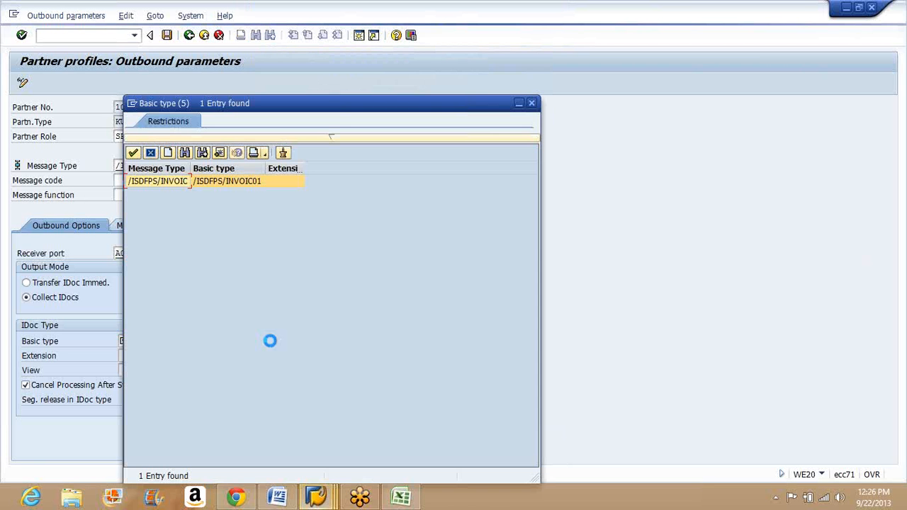
{"action": "double_click", "coordinate": [252, 181]}
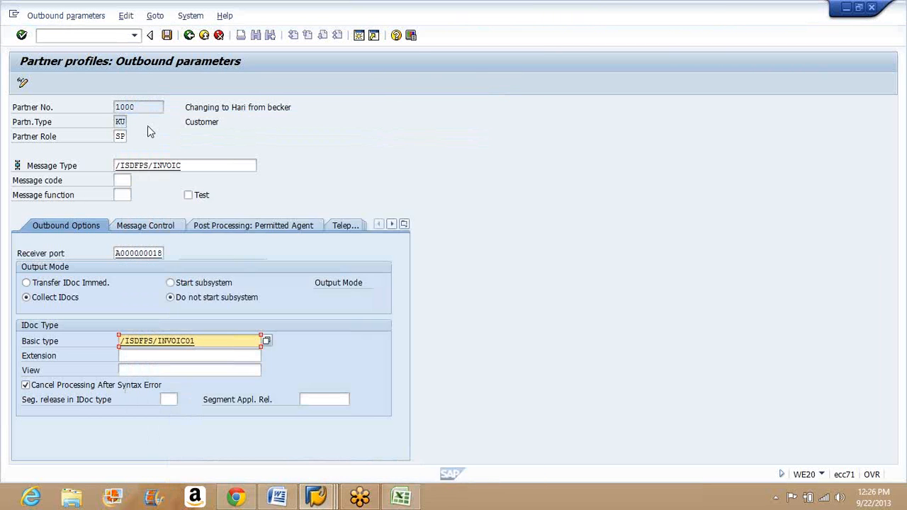
Step: Set the package size to 1000 and save the outbound parameters
{"action": "left_click", "coordinate": [168, 35]}
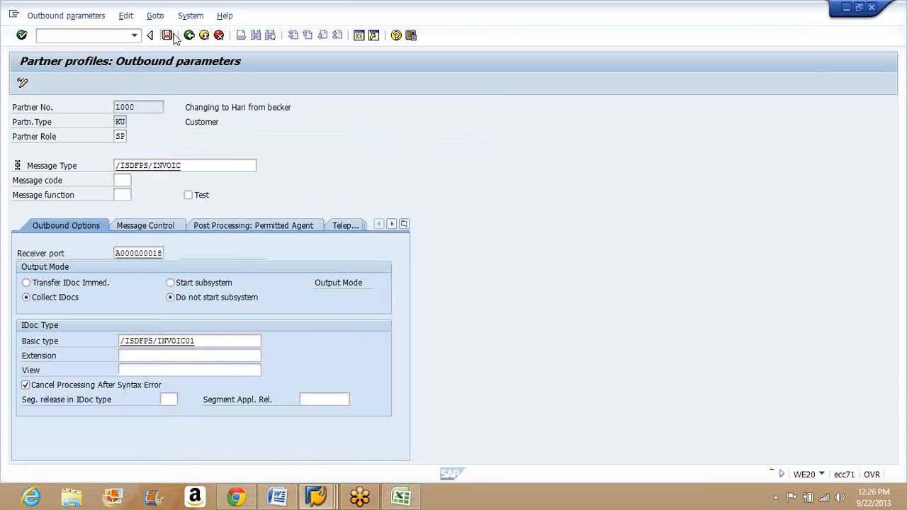
{"action": "left_click", "coordinate": [141, 254]}
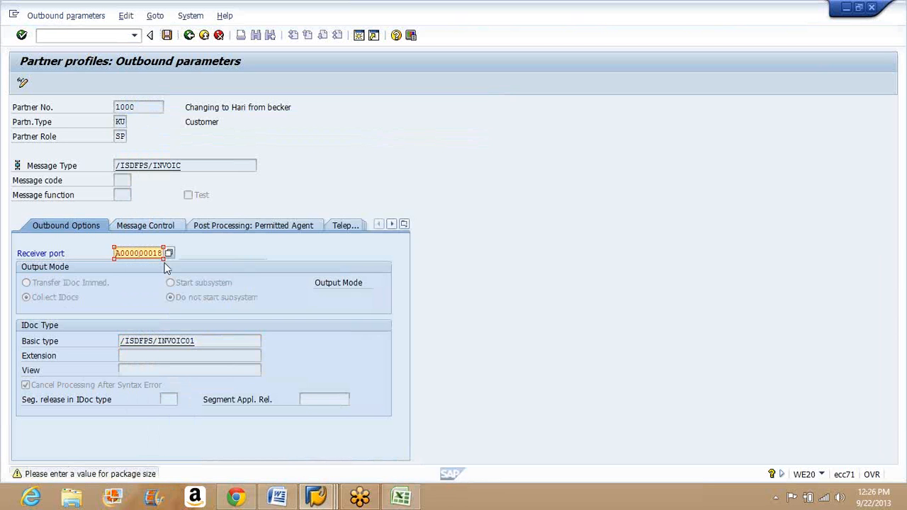
{"action": "key", "text": "Return"}
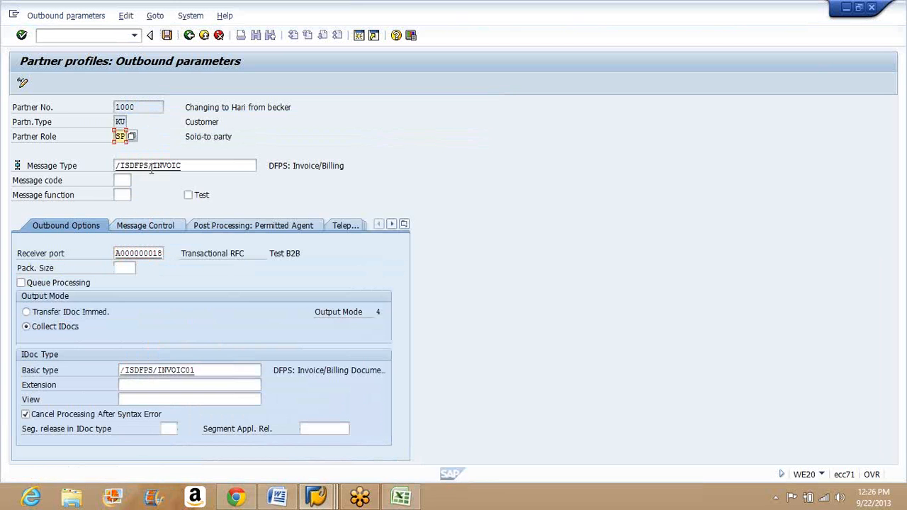
{"action": "left_click", "coordinate": [167, 39]}
{"action": "key", "text": "Return"}
{"action": "left_click", "coordinate": [127, 267]}
{"action": "type", "text": "1000"}
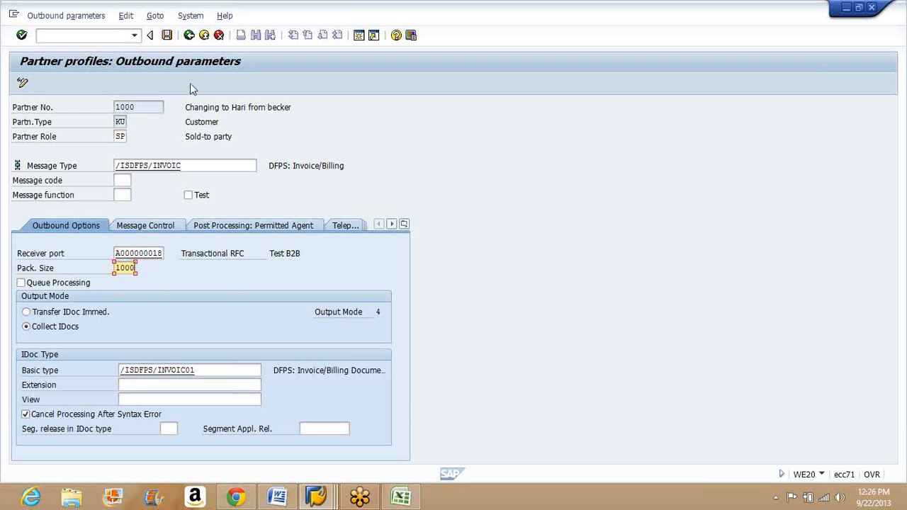
{"action": "left_click", "coordinate": [167, 36]}
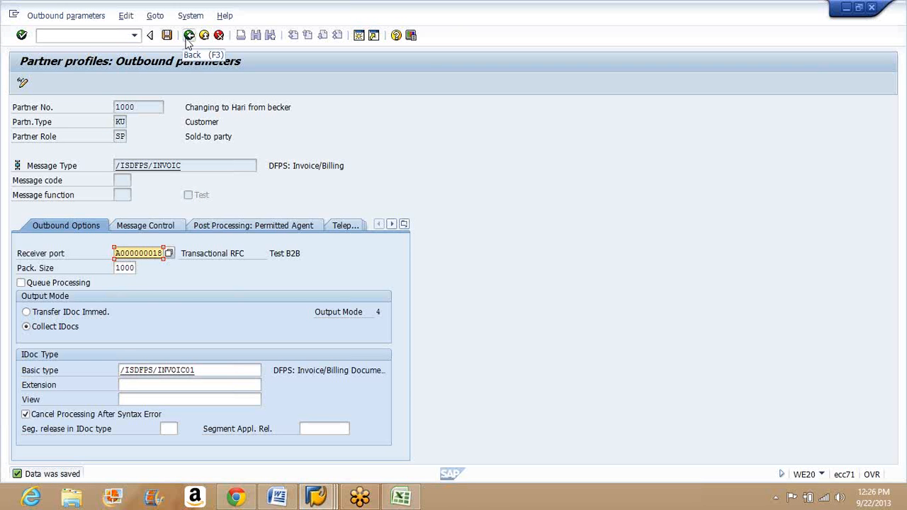
Step: Return to the customer's partner profile and widen the Partner Role column of the outbound parameters
{"action": "left_click", "coordinate": [189, 35]}
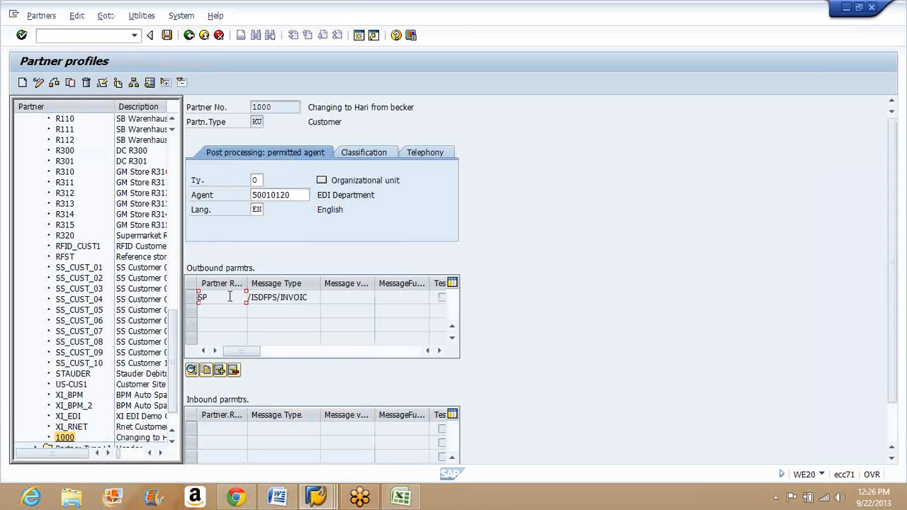
{"action": "left_click", "coordinate": [266, 282]}
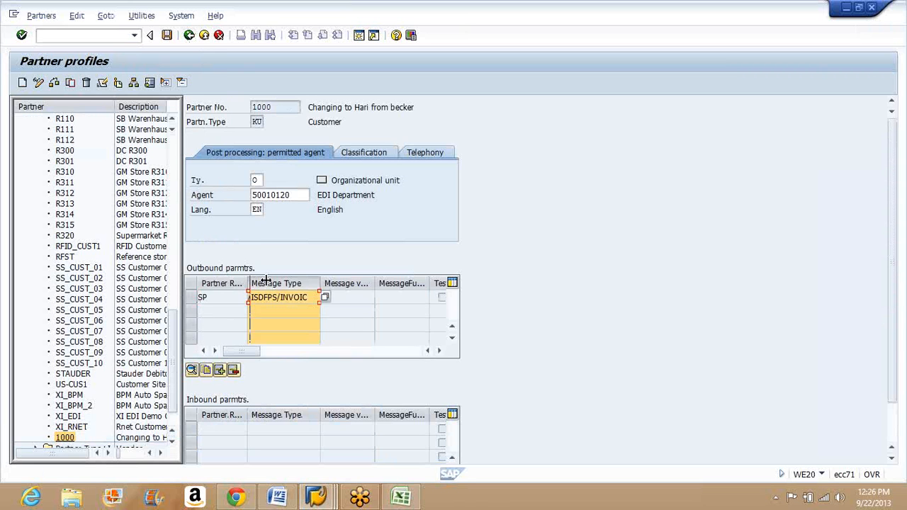
{"action": "left_click_drag", "start_coordinate": [266, 280], "coordinate": [267, 282]}
{"action": "left_click", "coordinate": [231, 296]}
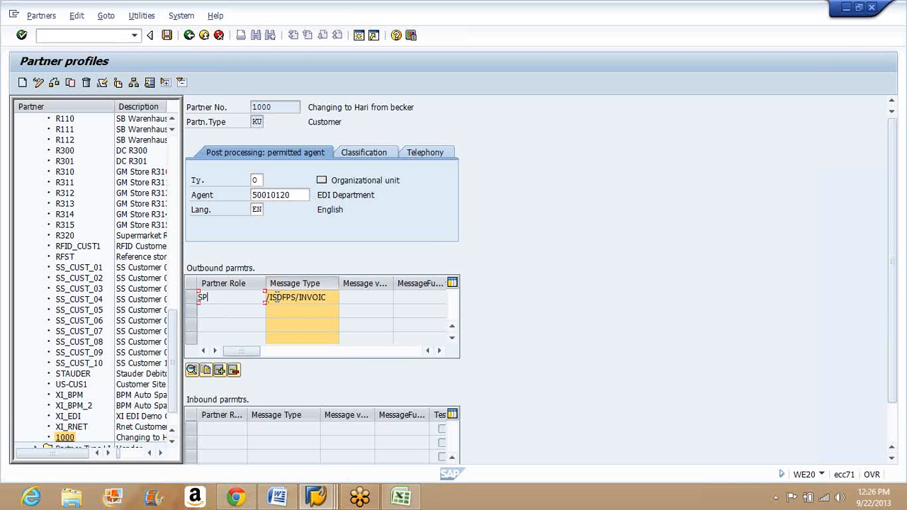
Step: Save the customer's partner profile and leave it for the SAP Easy Access screen
{"action": "left_click", "coordinate": [302, 299]}
{"action": "left_click", "coordinate": [167, 35]}
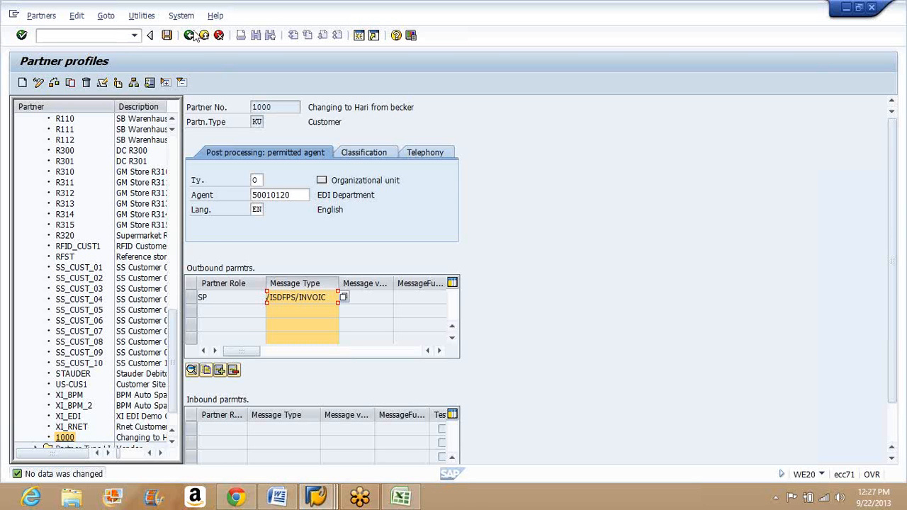
{"action": "left_click", "coordinate": [189, 35]}
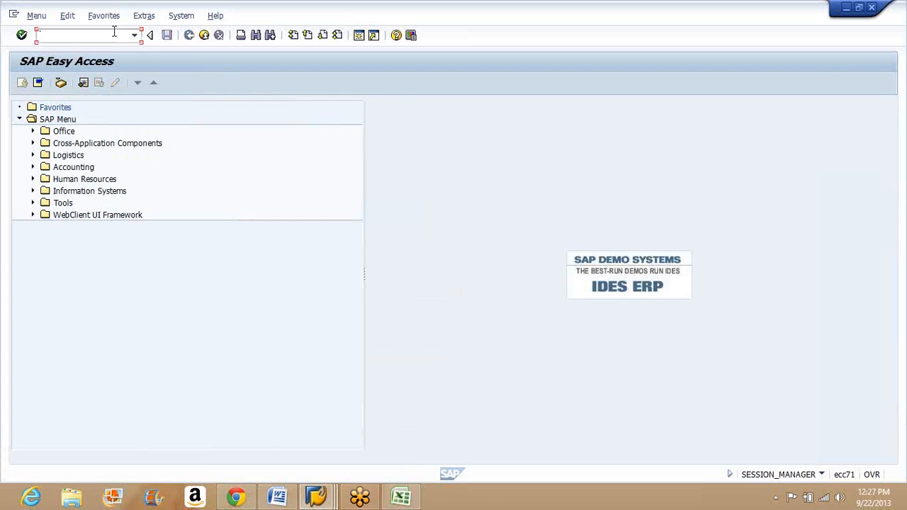
Step: Open the IDoc list with transaction WE02 and switch to the one in transaction WE05
{"action": "type", "text": "we02"}
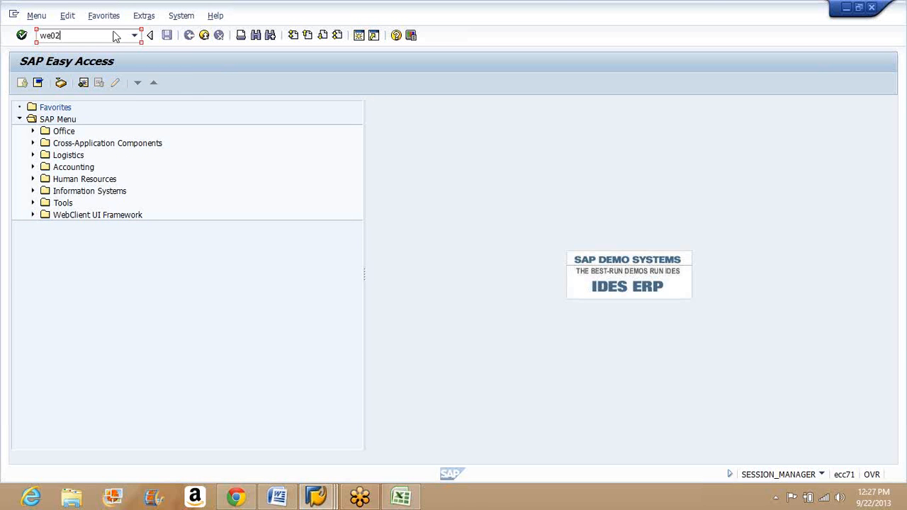
{"action": "key", "text": "Return"}
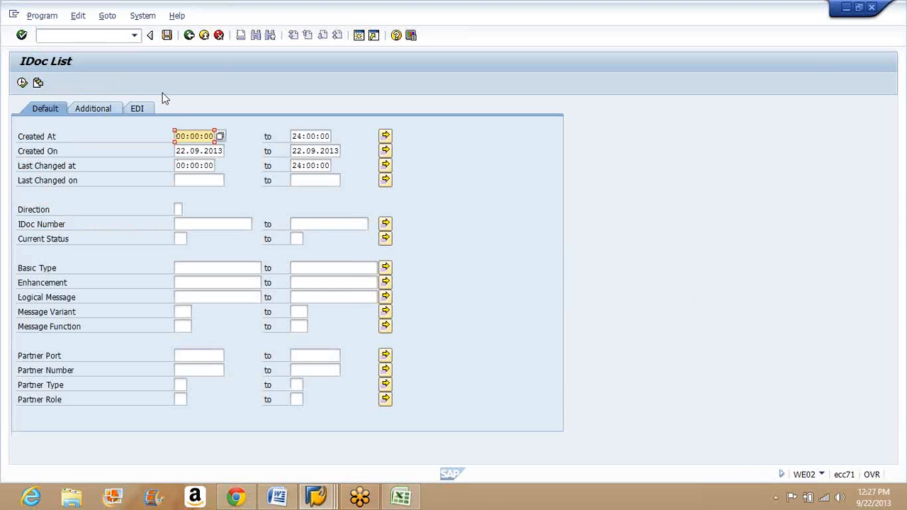
{"action": "left_click", "coordinate": [117, 35]}
{"action": "type", "text": "/n"}
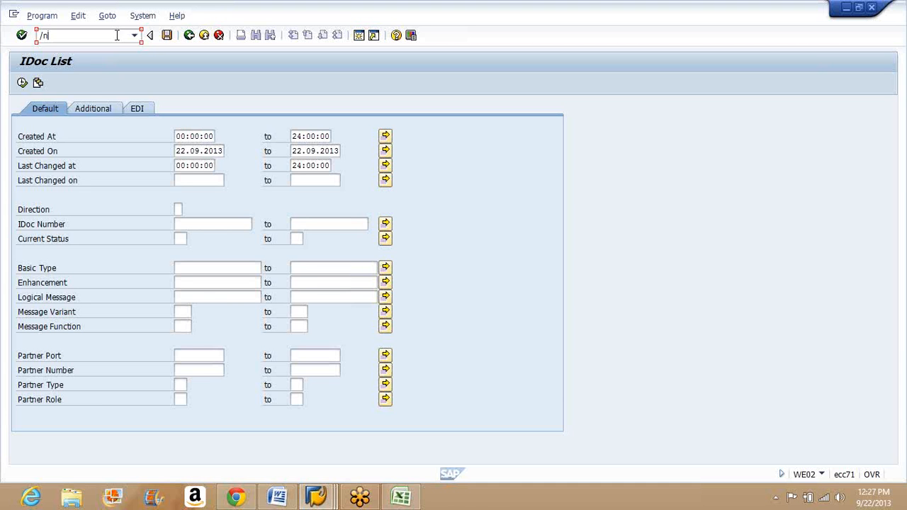
{"action": "type", "text": "we05"}
{"action": "key", "text": "Return"}
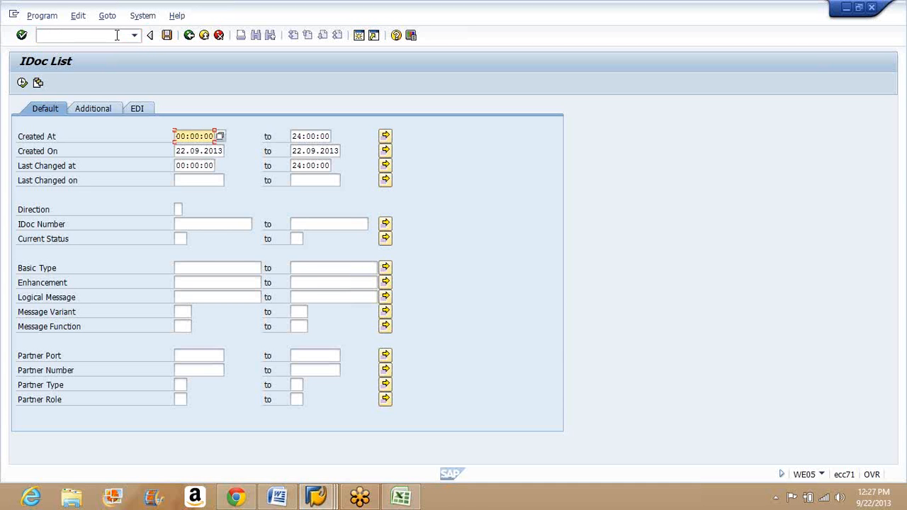
Step: Leave the IDoc list selection and return to the SAP Easy Access screen
{"action": "left_click", "coordinate": [117, 35]}
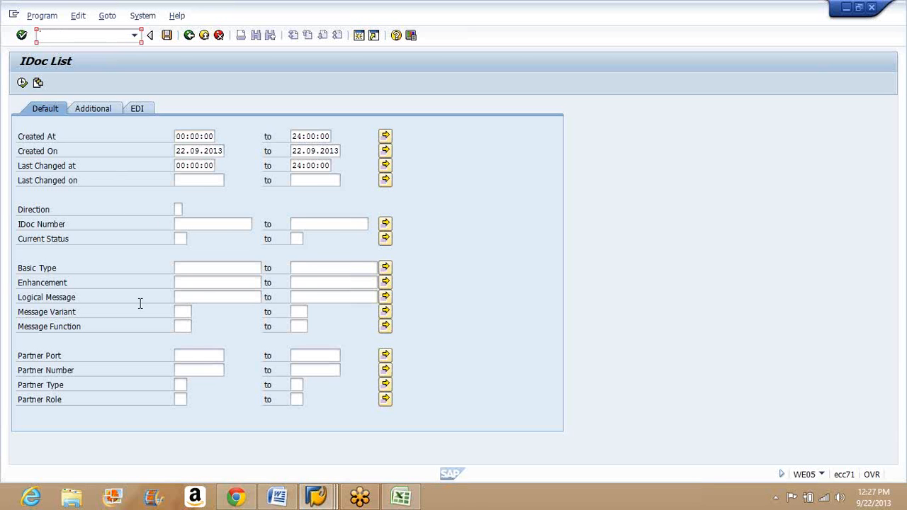
{"action": "left_click", "coordinate": [182, 398]}
{"action": "left_click", "coordinate": [189, 35]}
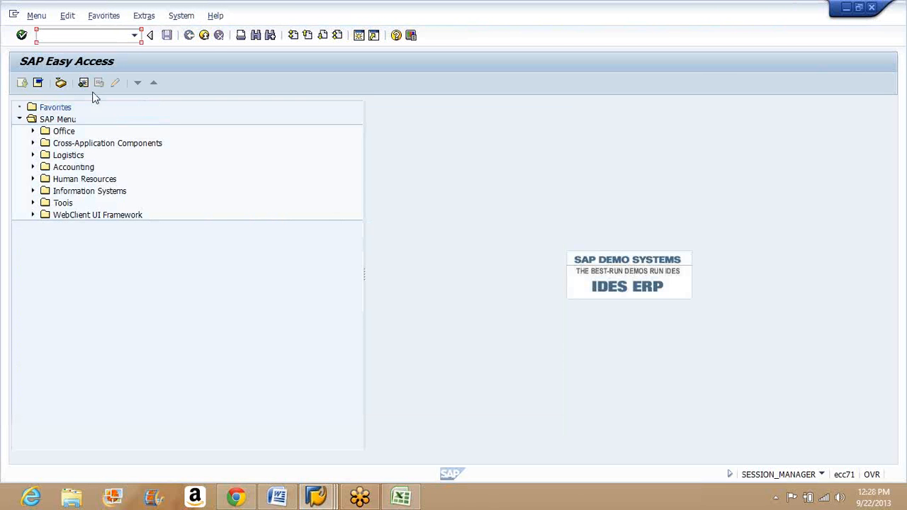
Step: Open transaction WE30 for IDoc types from the IDoc type development area of ALE Development in the SAP tree
{"action": "left_click", "coordinate": [33, 203]}
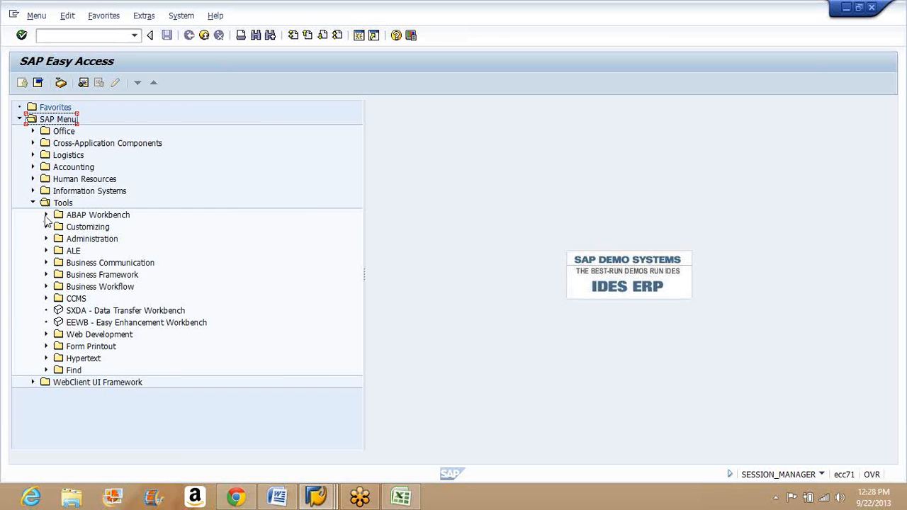
{"action": "left_click", "coordinate": [46, 216]}
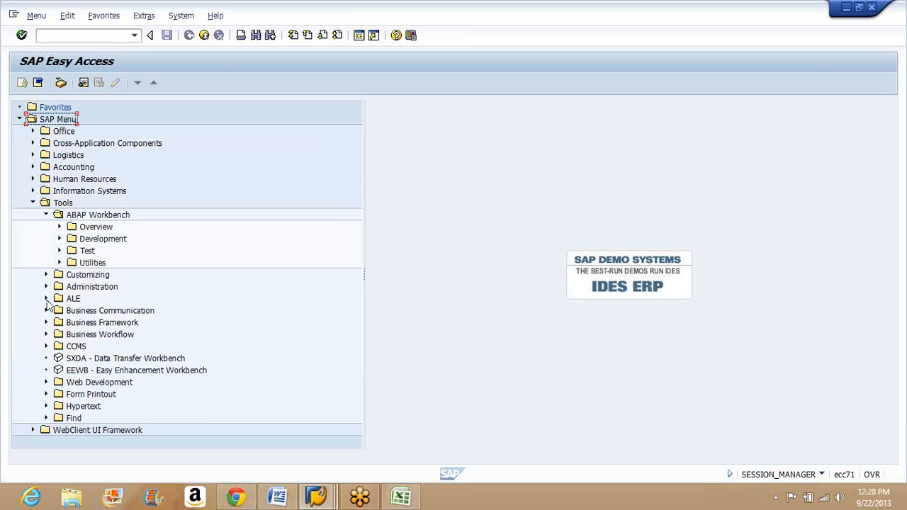
{"action": "left_click", "coordinate": [46, 299]}
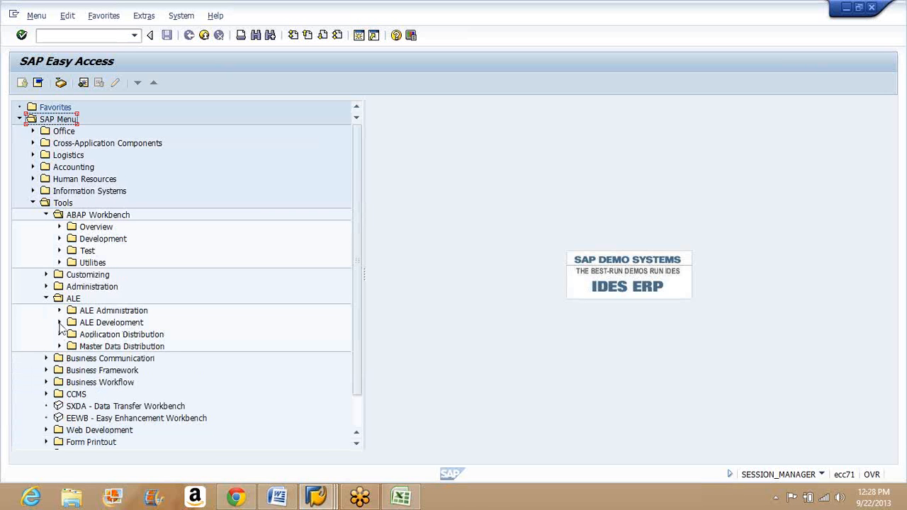
{"action": "left_click", "coordinate": [60, 322]}
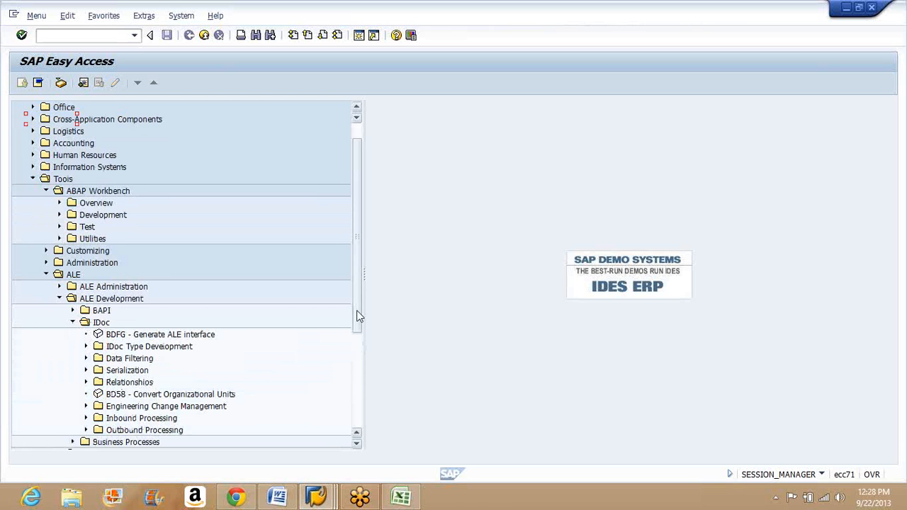
{"action": "left_click_drag", "start_coordinate": [360, 315], "coordinate": [368, 362]}
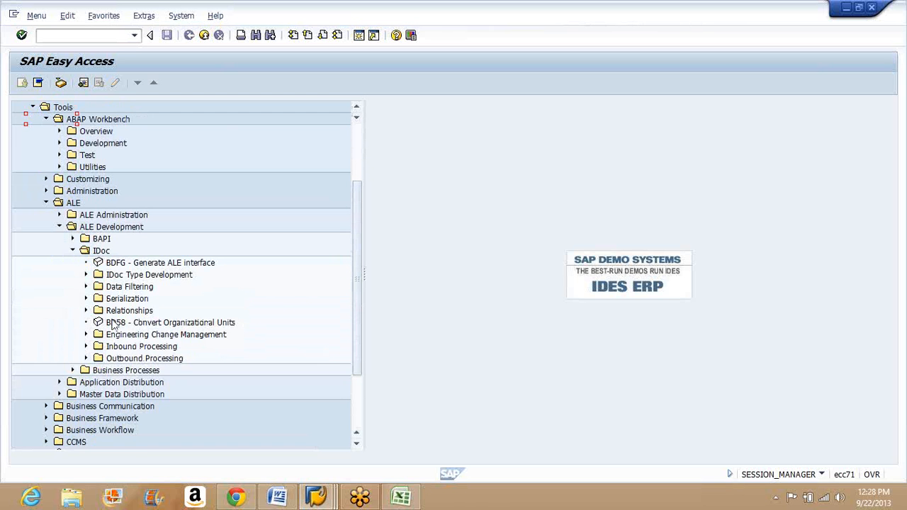
{"action": "left_click", "coordinate": [86, 274]}
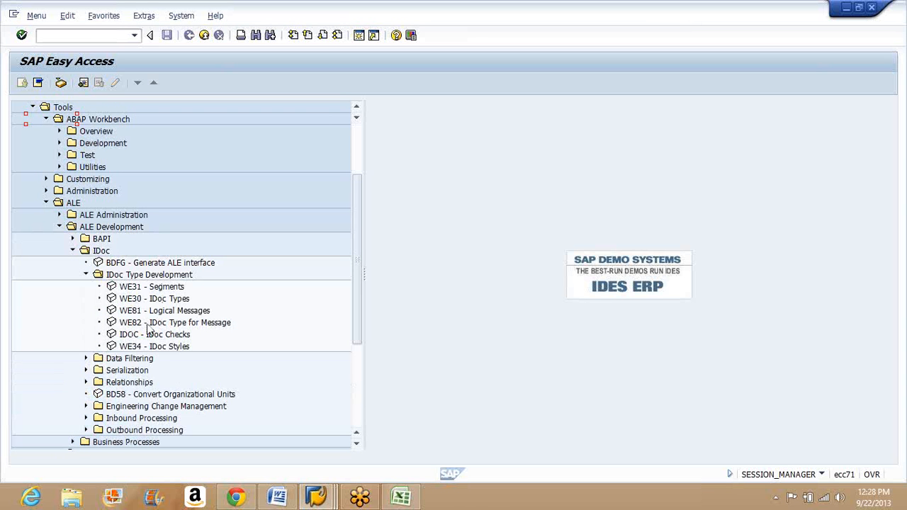
{"action": "left_click", "coordinate": [132, 303]}
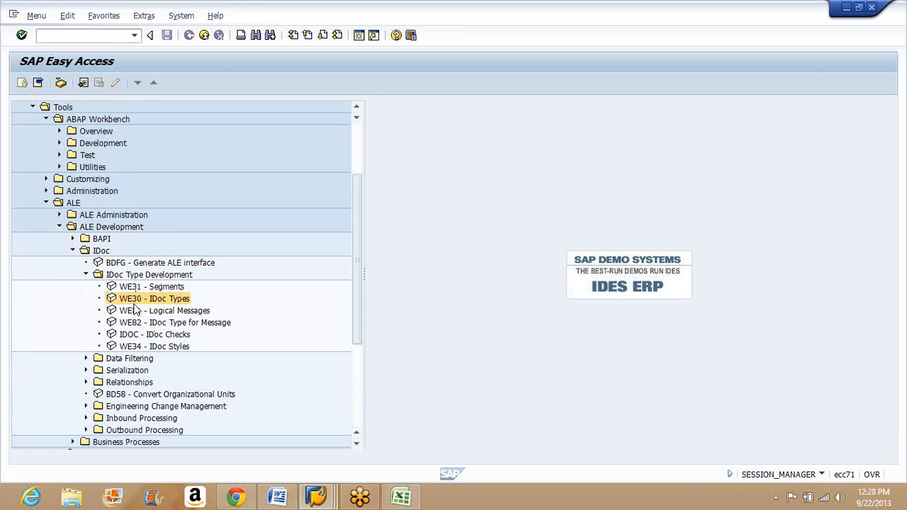
{"action": "double_click", "coordinate": [132, 305]}
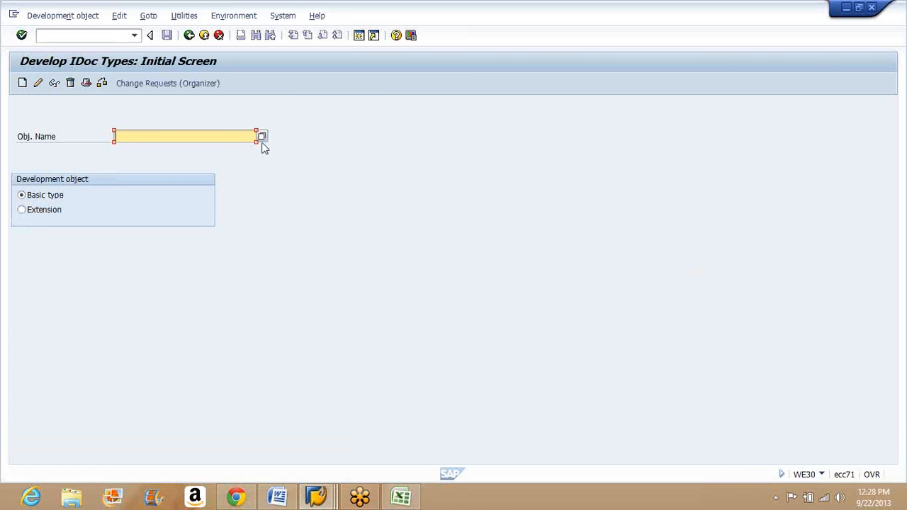
Step: Search the available IDoc basic types for "Invoice"
{"action": "left_click", "coordinate": [262, 138]}
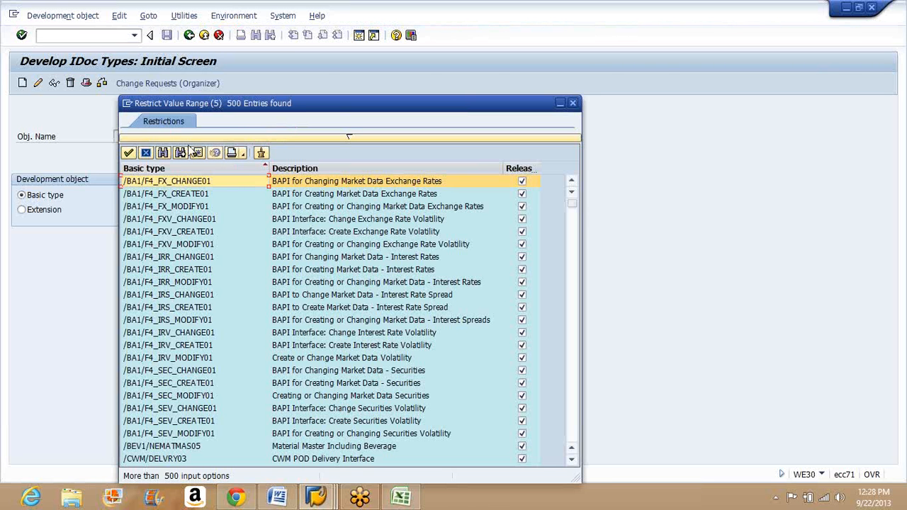
{"action": "left_click", "coordinate": [165, 152]}
{"action": "type", "text": "In"}
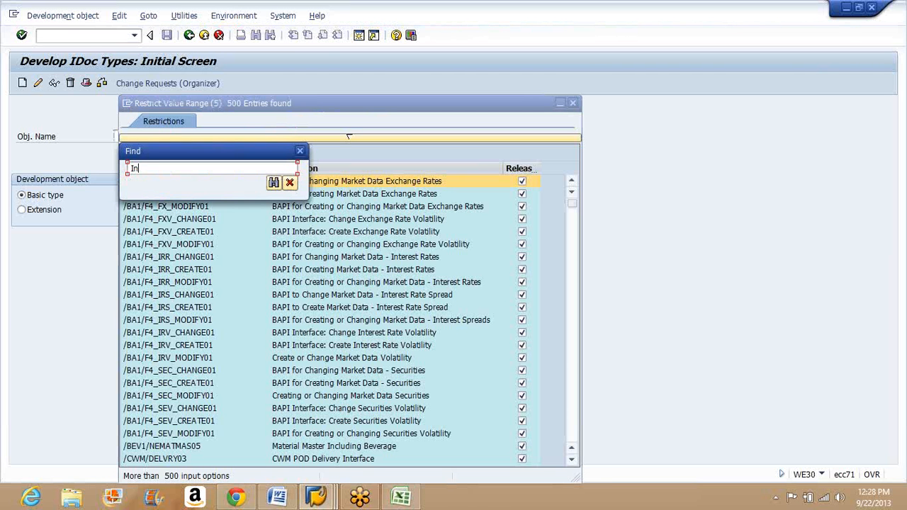
{"action": "type", "text": "voice"}
{"action": "key", "text": "Return"}
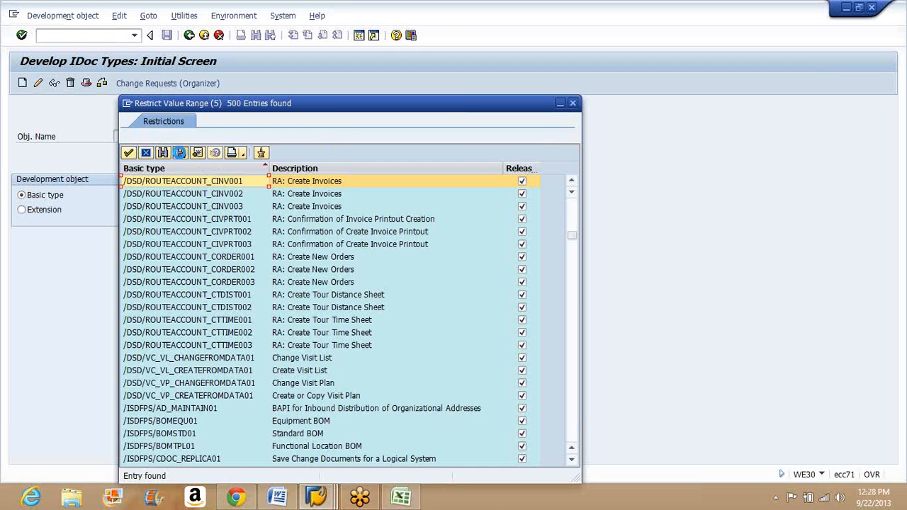
Step: Go through the further search matches and choose /ISDFPS/INVOIC01 as the object name
{"action": "left_click", "coordinate": [180, 153]}
{"action": "left_click", "coordinate": [180, 153]}
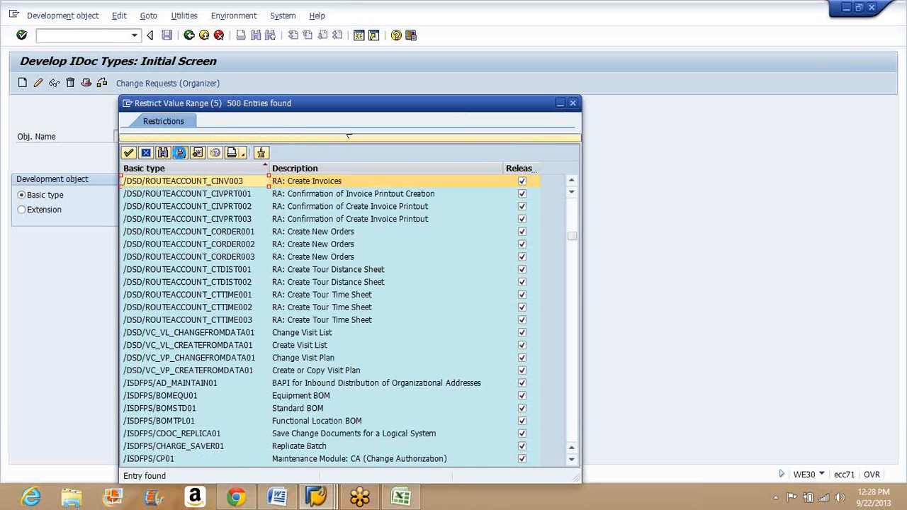
{"action": "left_click", "coordinate": [180, 153]}
{"action": "left_click", "coordinate": [180, 153]}
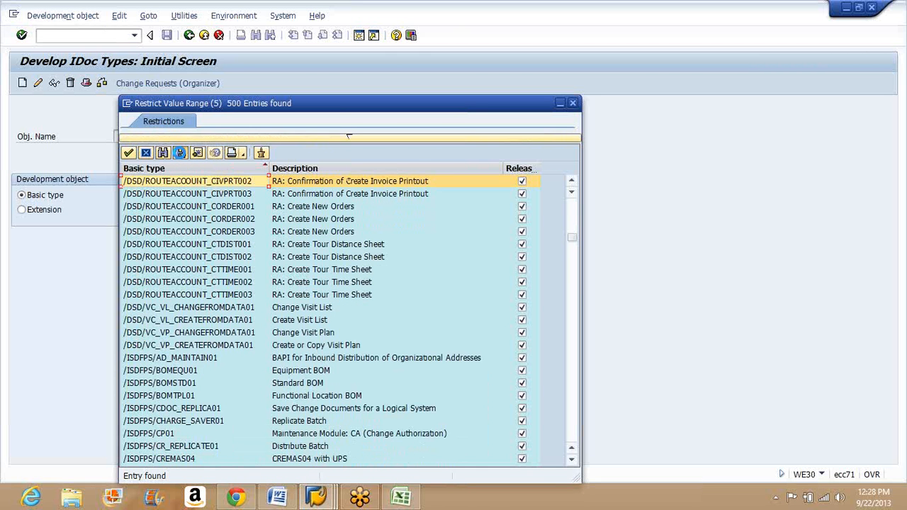
{"action": "left_click", "coordinate": [179, 153]}
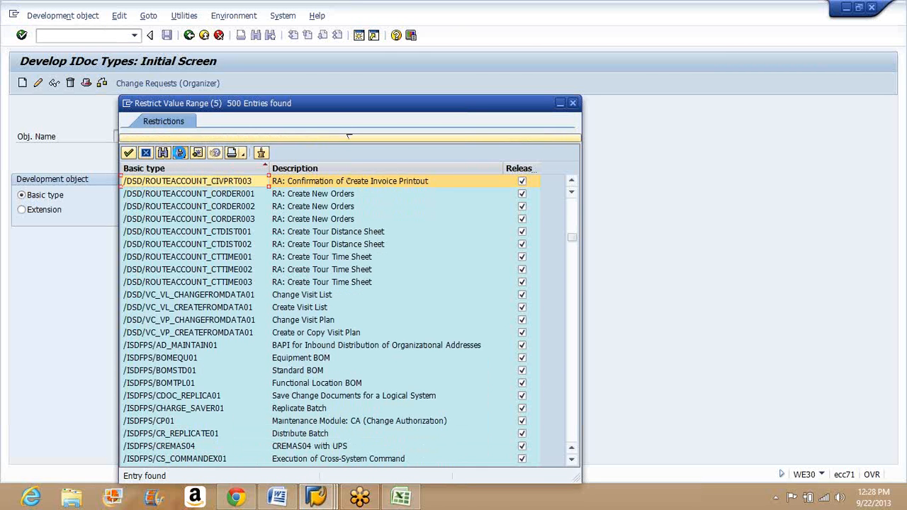
{"action": "left_click", "coordinate": [180, 153]}
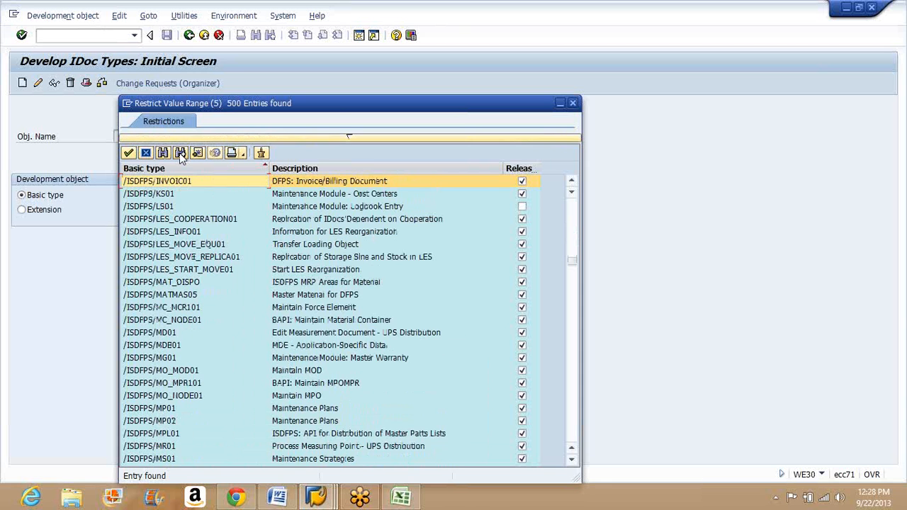
{"action": "left_click", "coordinate": [290, 182]}
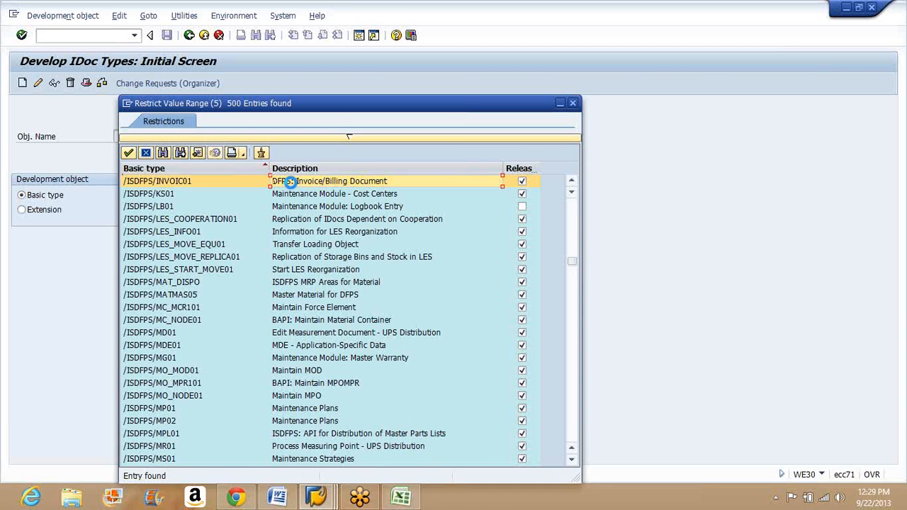
{"action": "double_click", "coordinate": [290, 182]}
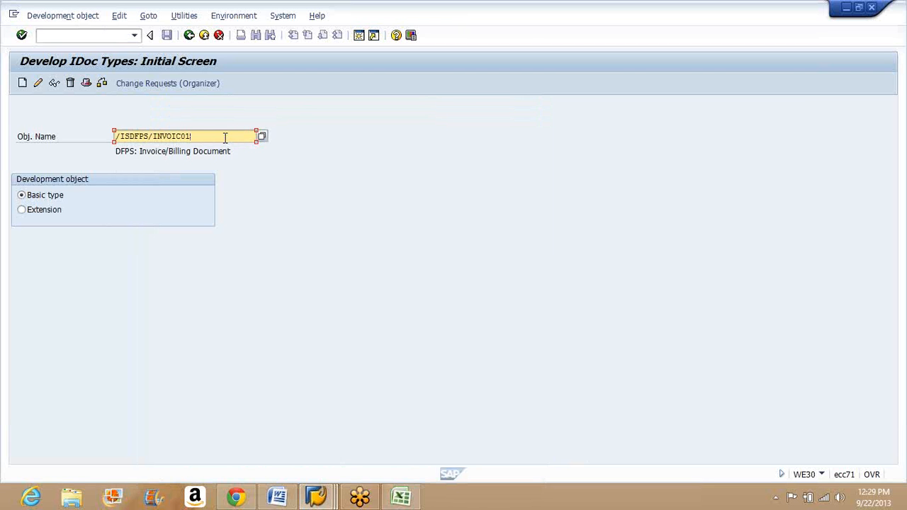
Step: Display the structure of the chosen basic type with segments E1EDP01 and E1EDKT1 expanded, and leave the display
{"action": "left_click", "coordinate": [53, 84]}
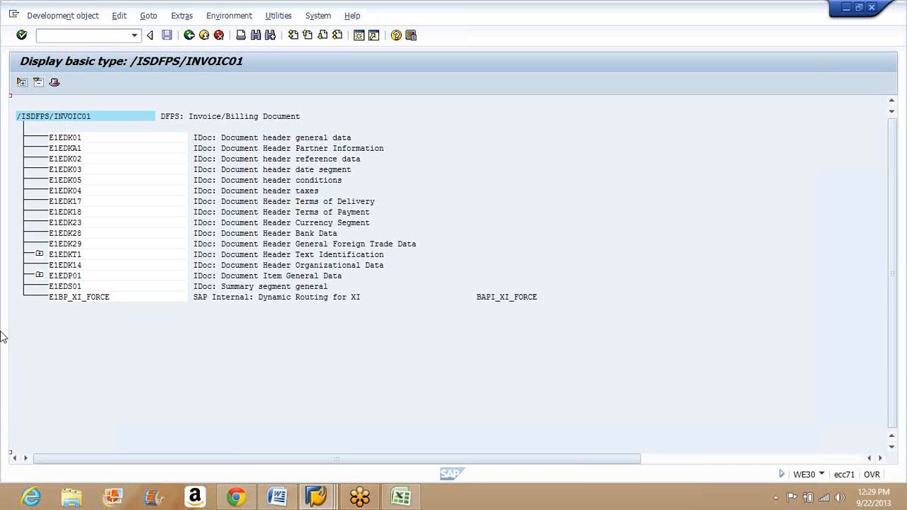
{"action": "left_click", "coordinate": [74, 138]}
{"action": "left_click", "coordinate": [40, 281]}
{"action": "left_click", "coordinate": [39, 277]}
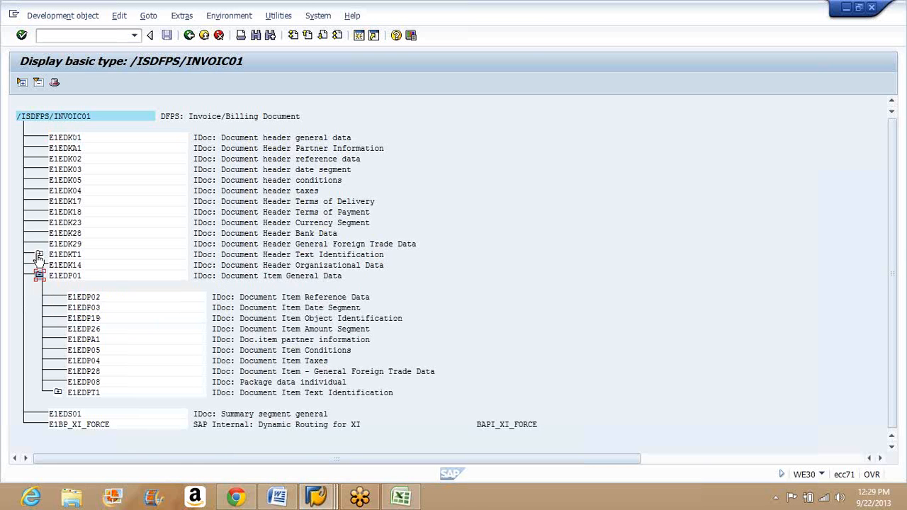
{"action": "left_click", "coordinate": [39, 253]}
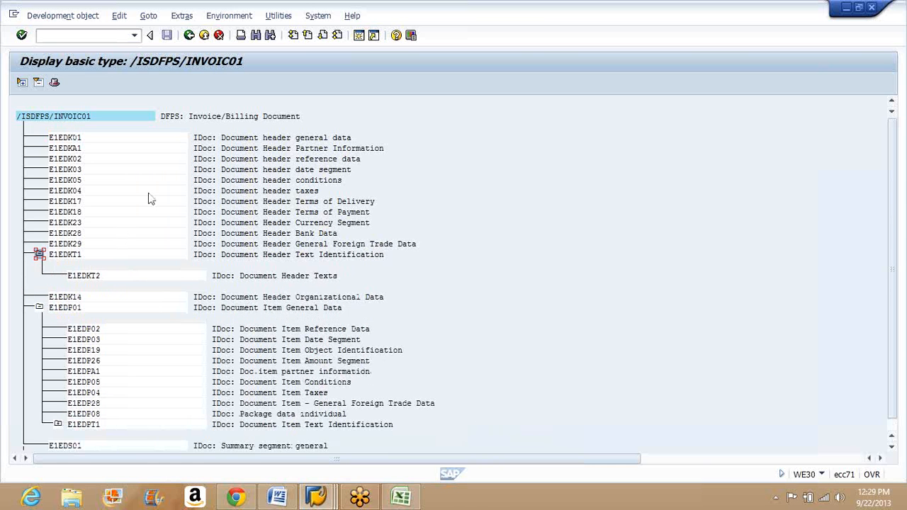
{"action": "left_click", "coordinate": [189, 36]}
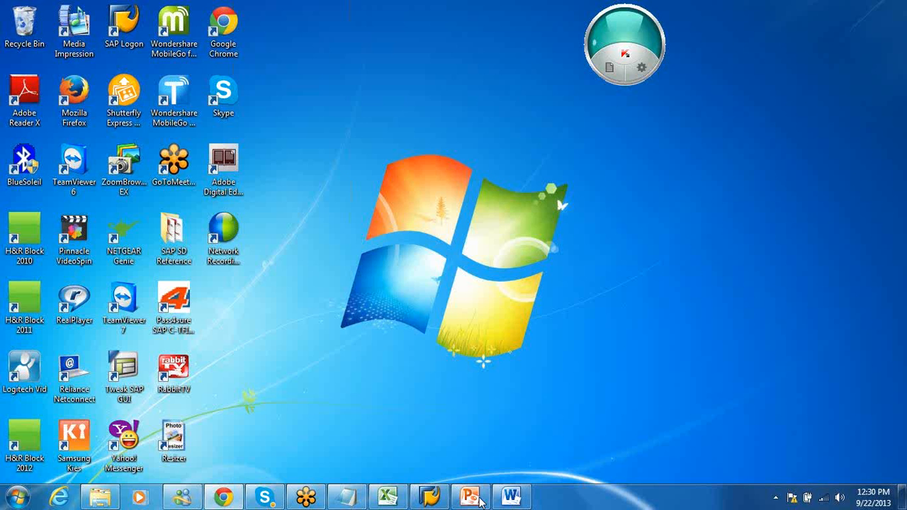
Step: Switch to the PowerPoint presentation, add a second slide and delete its text and title placeholders
{"action": "left_click", "coordinate": [470, 499]}
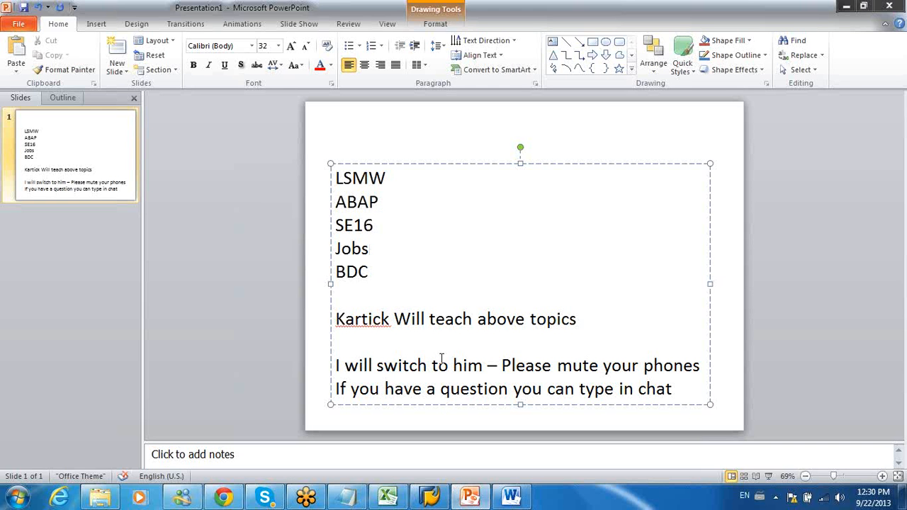
{"action": "left_click", "coordinate": [116, 49]}
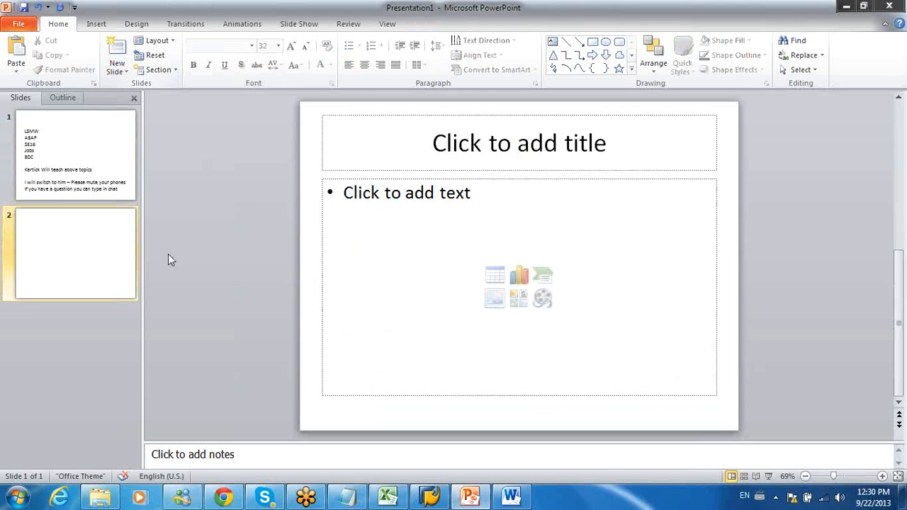
{"action": "left_click", "coordinate": [401, 179]}
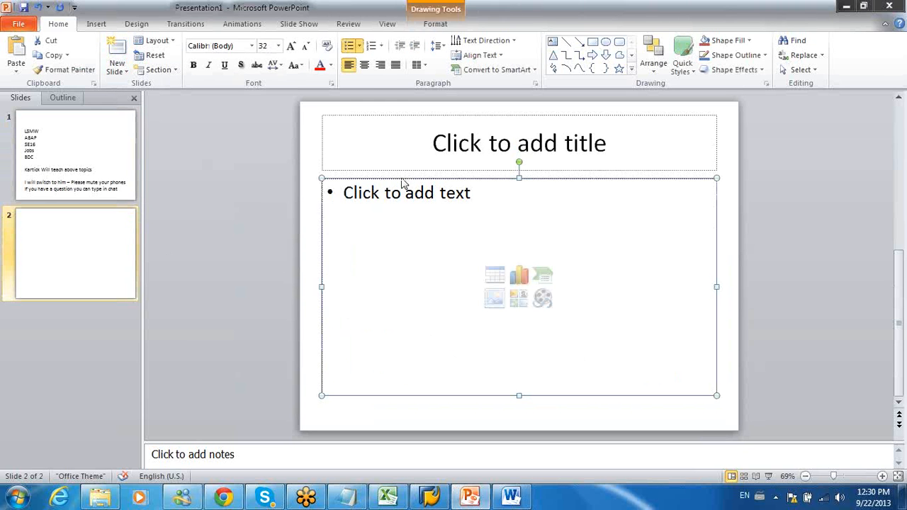
{"action": "key", "text": "Delete"}
{"action": "left_click", "coordinate": [392, 170]}
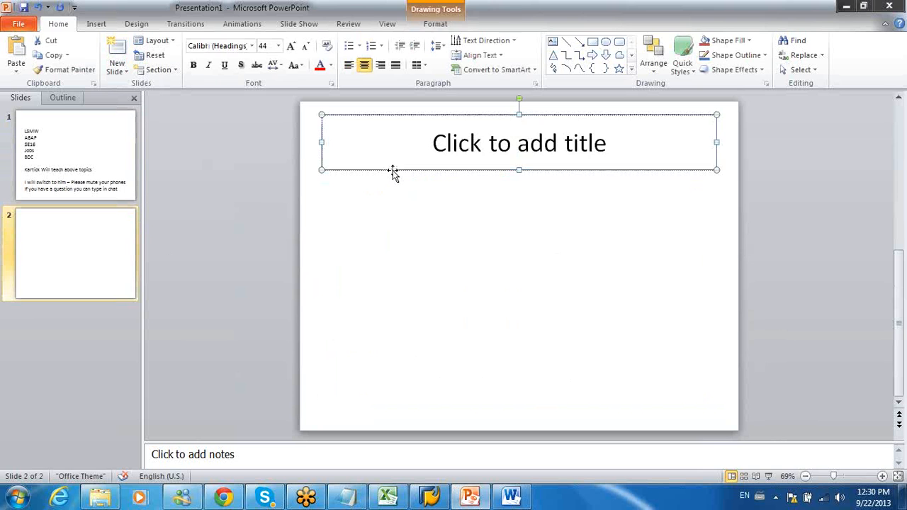
{"action": "key", "text": "Delete"}
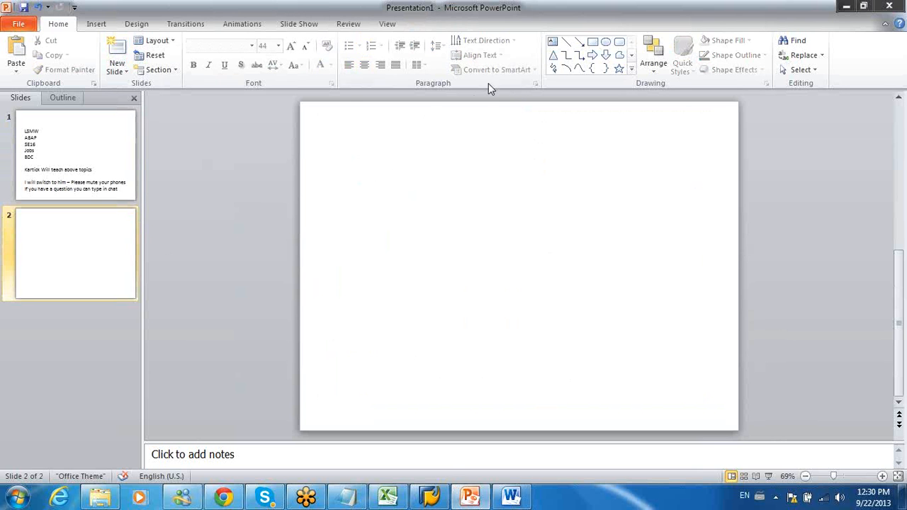
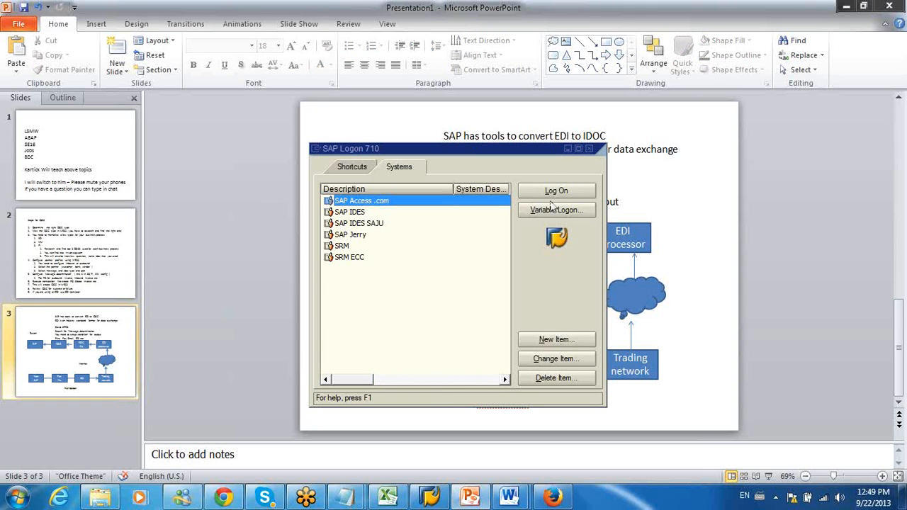
Step: Log on to the SAP Access .com system with the user ID and account password, ending any other logons of that user
{"action": "left_click", "coordinate": [556, 191]}
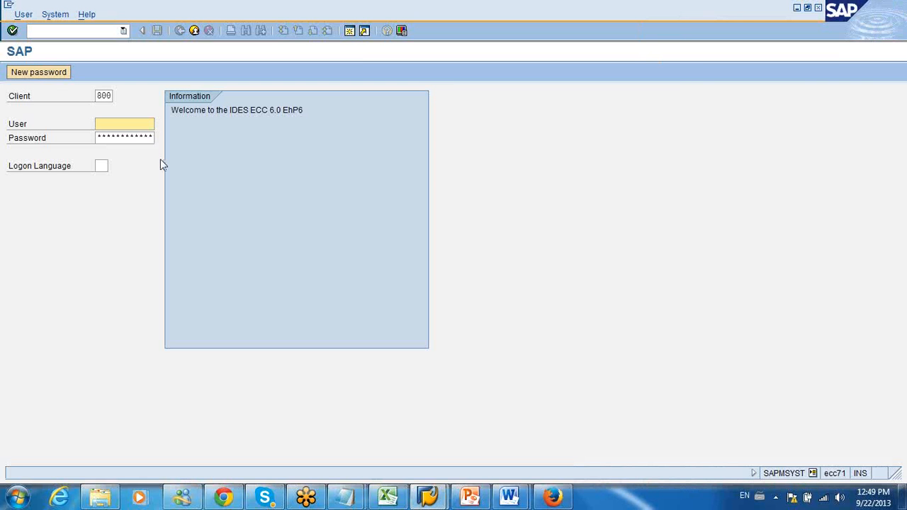
{"action": "type", "text": "E"}
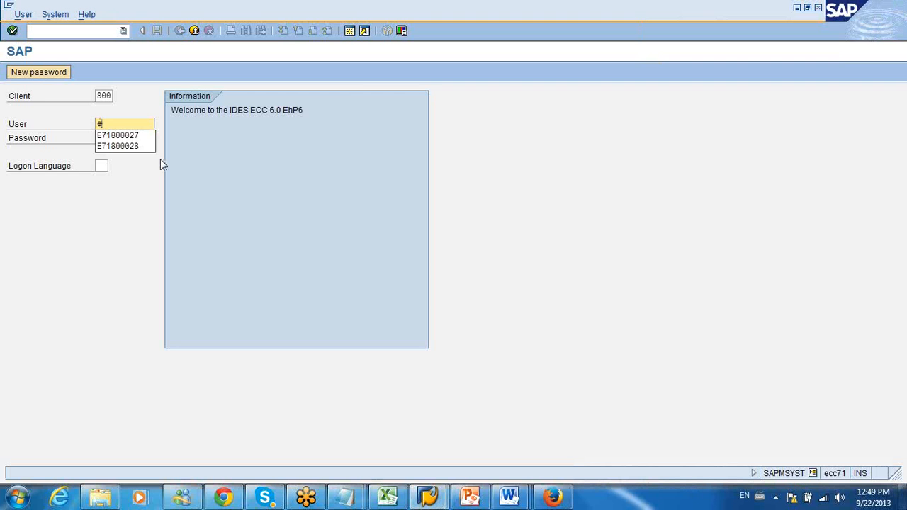
{"action": "left_click", "coordinate": [132, 137]}
{"action": "left_click", "coordinate": [132, 138]}
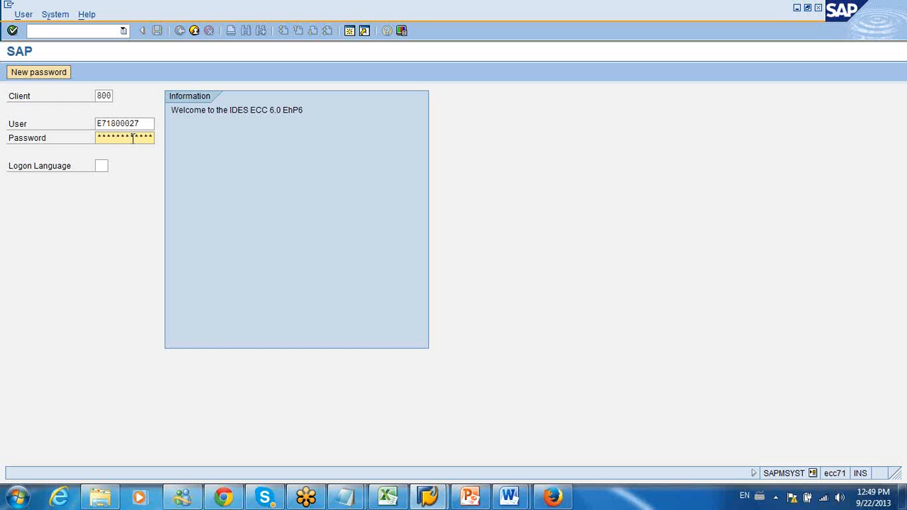
{"action": "key", "text": "Return"}
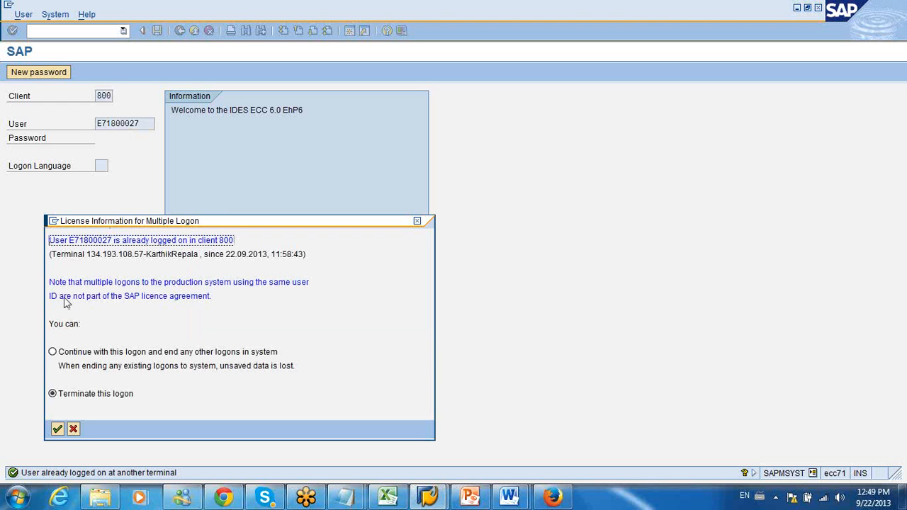
{"action": "left_click", "coordinate": [53, 351]}
{"action": "left_click", "coordinate": [57, 428]}
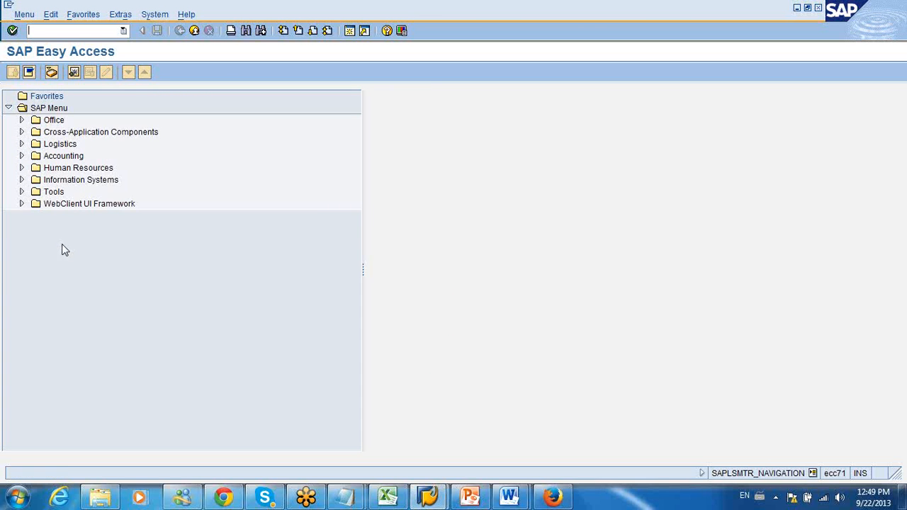
Step: Open the SAP Reference IMG and expand Materials Management, Purchasing and Purchase Order in the structure
{"action": "key", "text": "Return"}
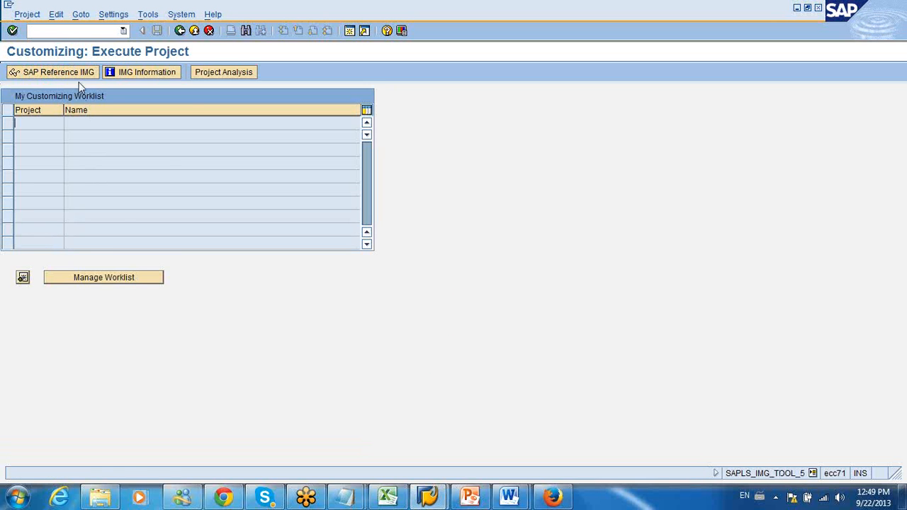
{"action": "left_click", "coordinate": [79, 74]}
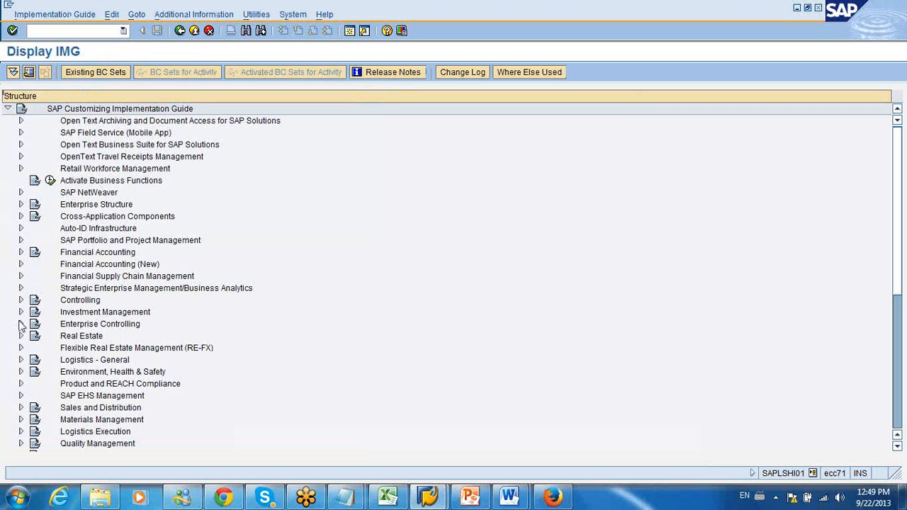
{"action": "left_click", "coordinate": [20, 420]}
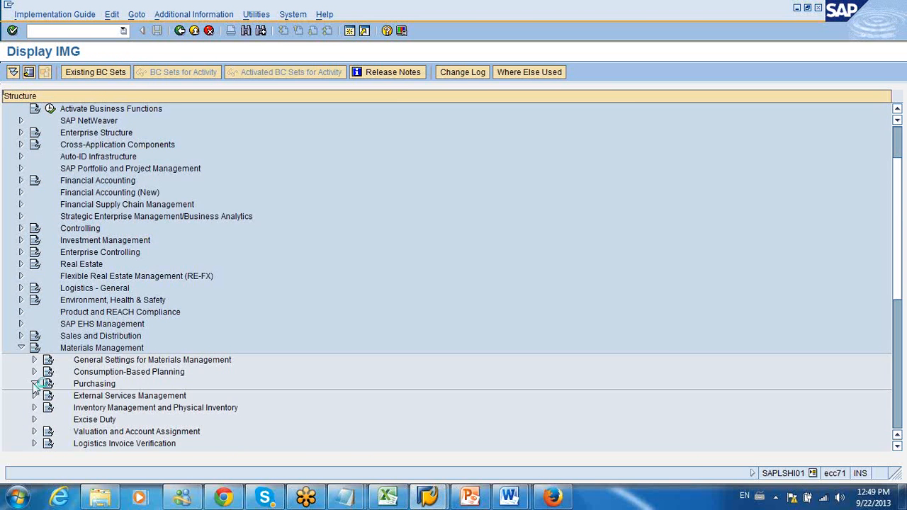
{"action": "left_click", "coordinate": [34, 383]}
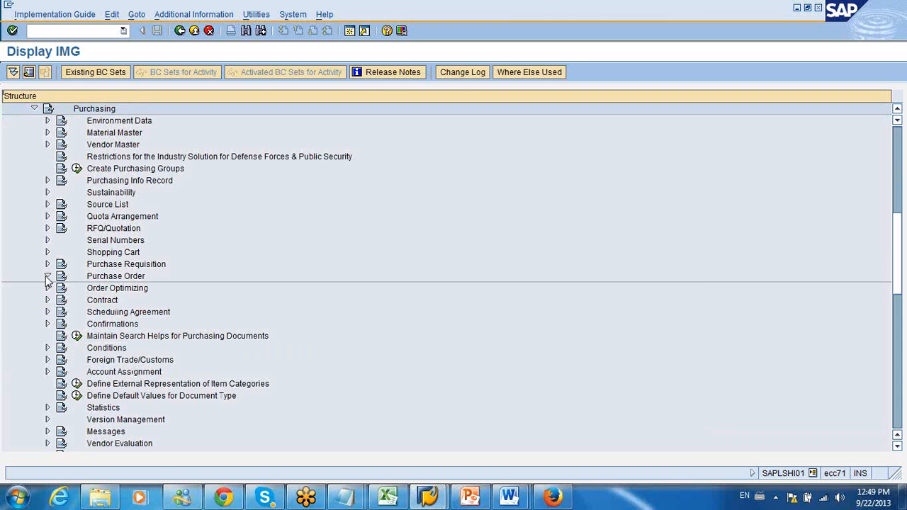
{"action": "left_click", "coordinate": [47, 276]}
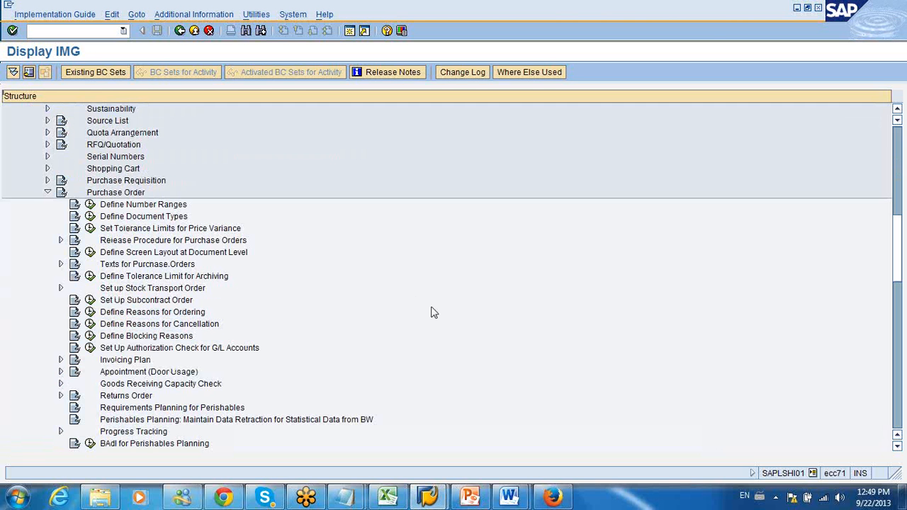
Step: Look through the Purchase Order customizing activities, including those under Release Procedure for Purchase Orders
{"action": "left_click", "coordinate": [710, 29]}
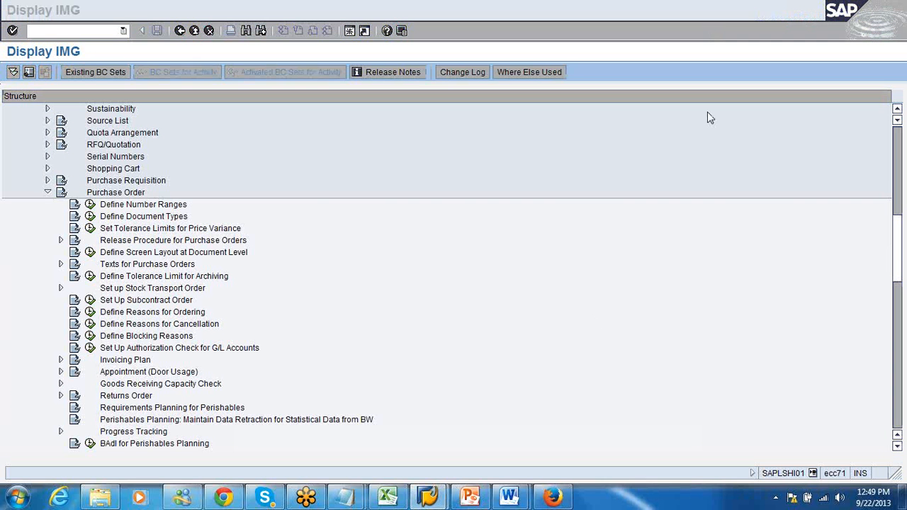
{"action": "mouse_move", "coordinate": [899, 256]}
{"action": "left_mouse_down"}
{"action": "mouse_move", "coordinate": [900, 276]}
{"action": "mouse_move", "coordinate": [899, 267]}
{"action": "left_mouse_up"}
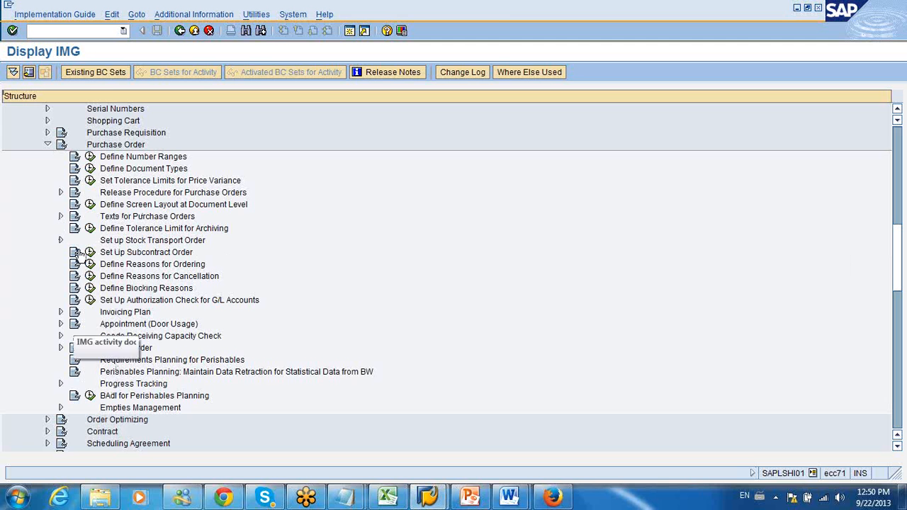
{"action": "left_click", "coordinate": [61, 193]}
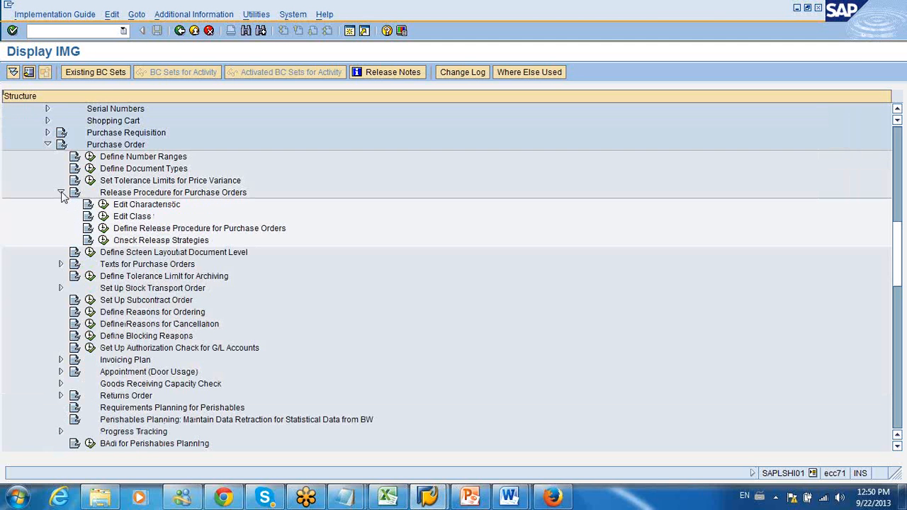
{"action": "left_click", "coordinate": [61, 193]}
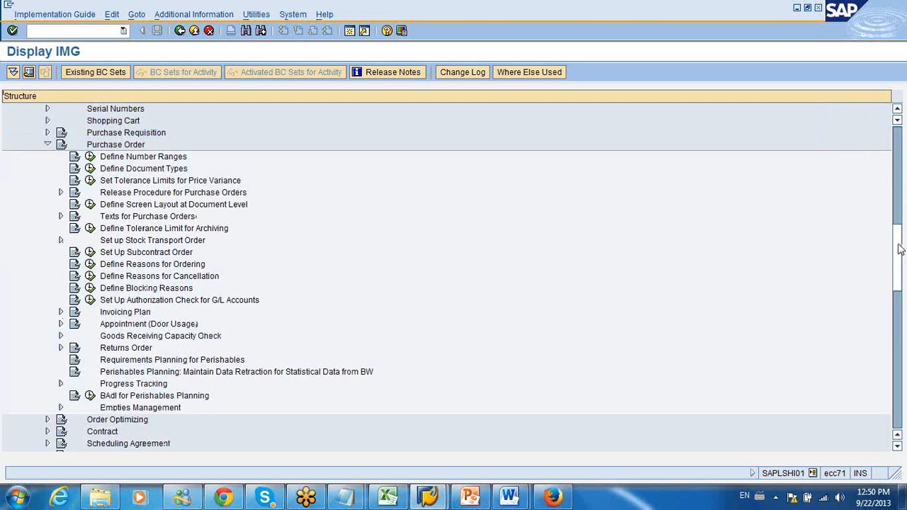
Step: Expand the Messages node under Purchasing and its EDI subnode
{"action": "left_click_drag", "start_coordinate": [900, 248], "coordinate": [900, 290]}
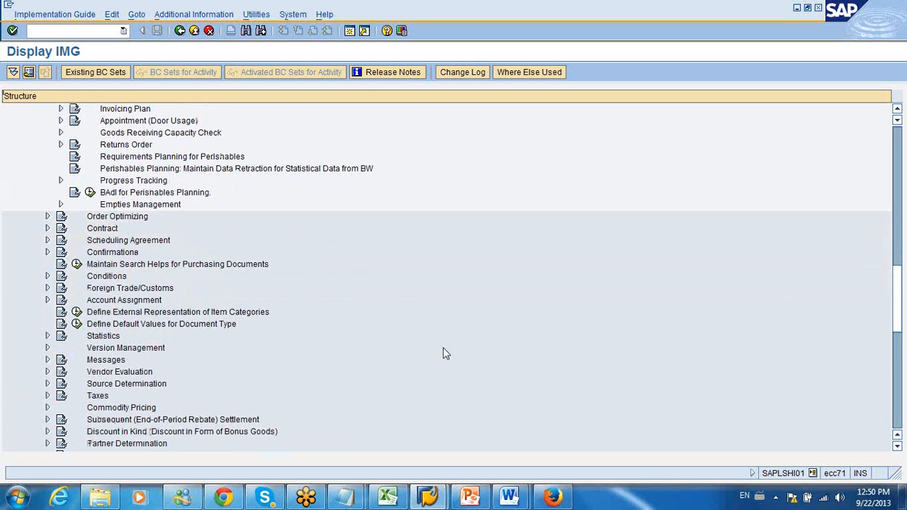
{"action": "left_click", "coordinate": [47, 360]}
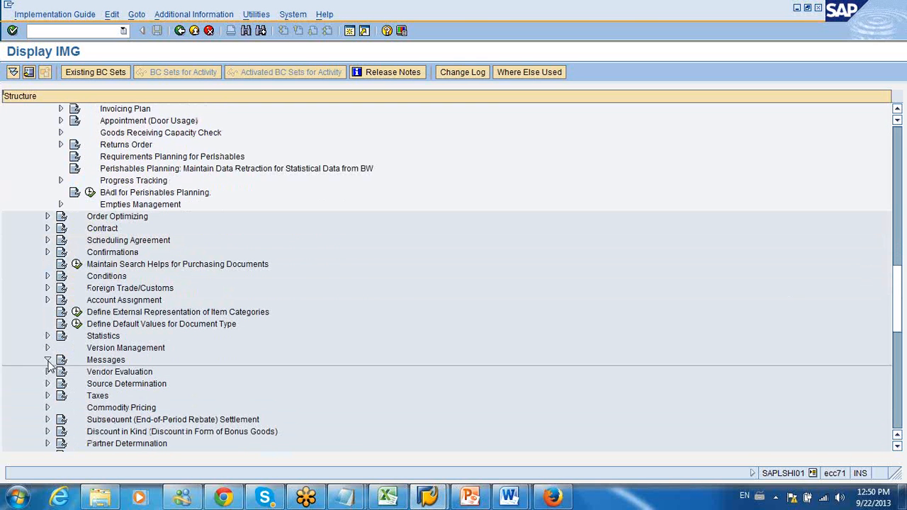
{"action": "left_click", "coordinate": [61, 395]}
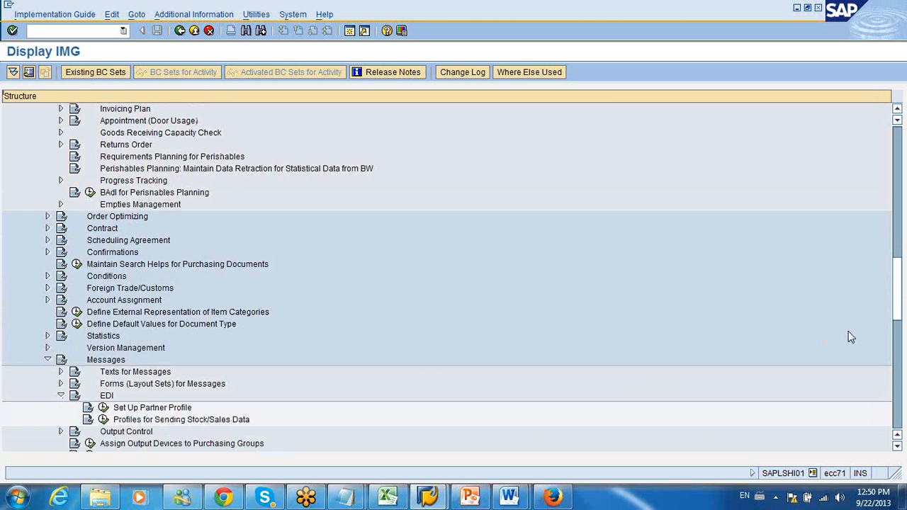
Step: Under Output Control, expand Message Types and open Maintain Message Types for PO from the purchase order message type activity
{"action": "scroll", "coordinate": [896, 295], "scroll_direction": "down", "scroll_amount": 6}
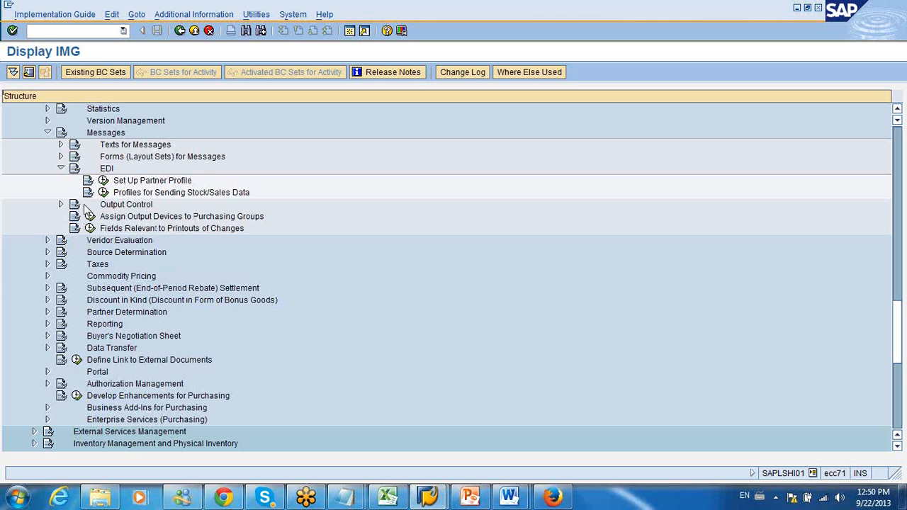
{"action": "left_click", "coordinate": [60, 205]}
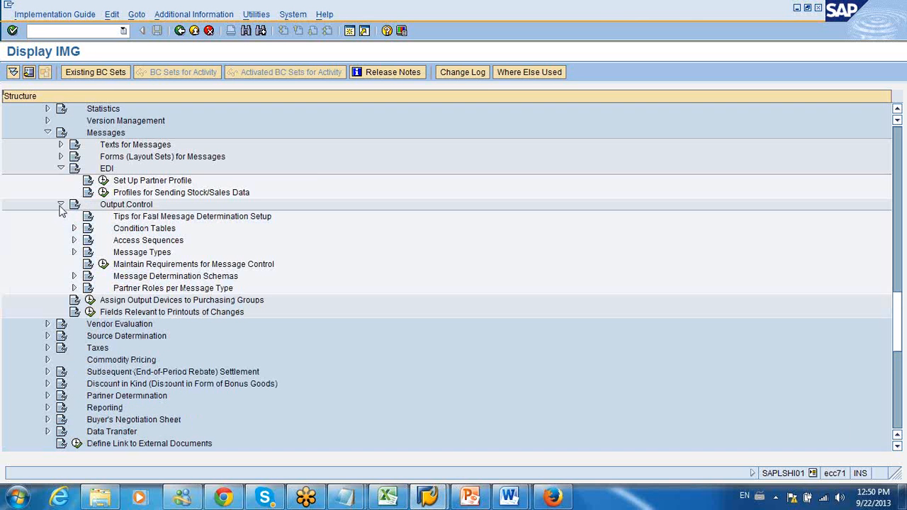
{"action": "left_click", "coordinate": [74, 253]}
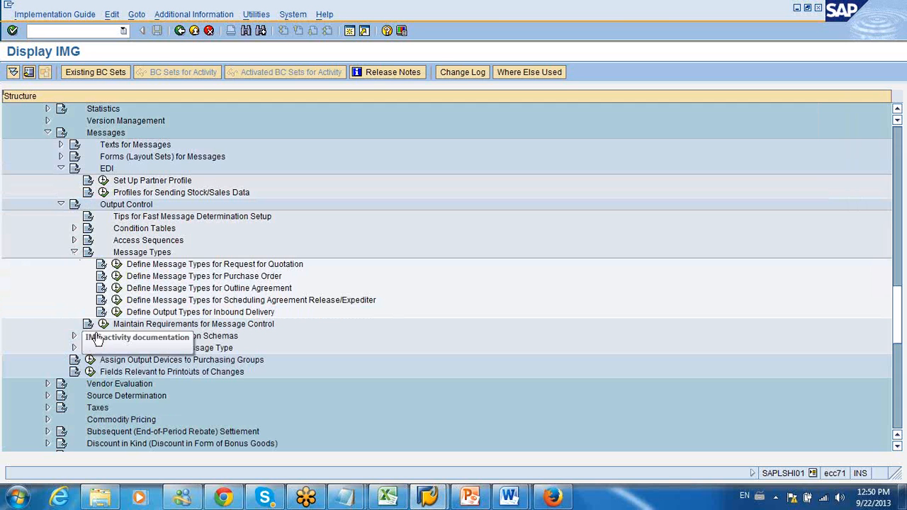
{"action": "left_click", "coordinate": [117, 276]}
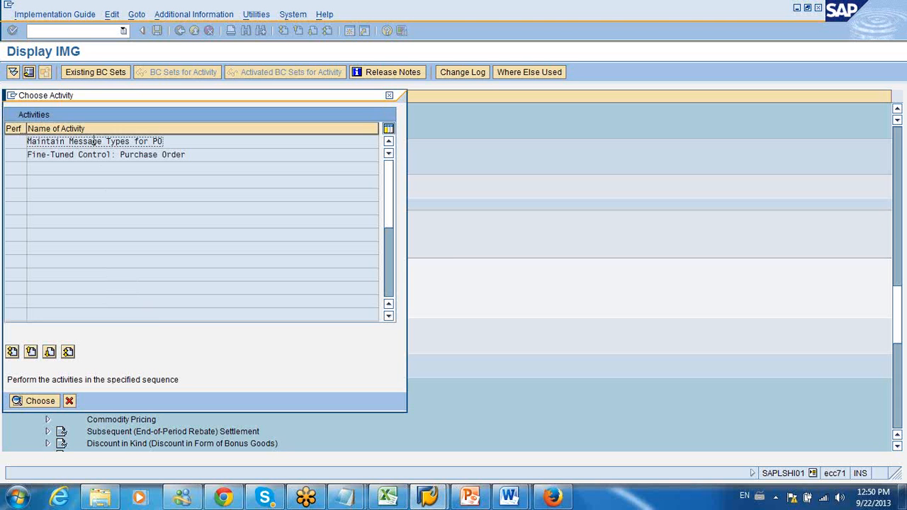
{"action": "double_click", "coordinate": [94, 141]}
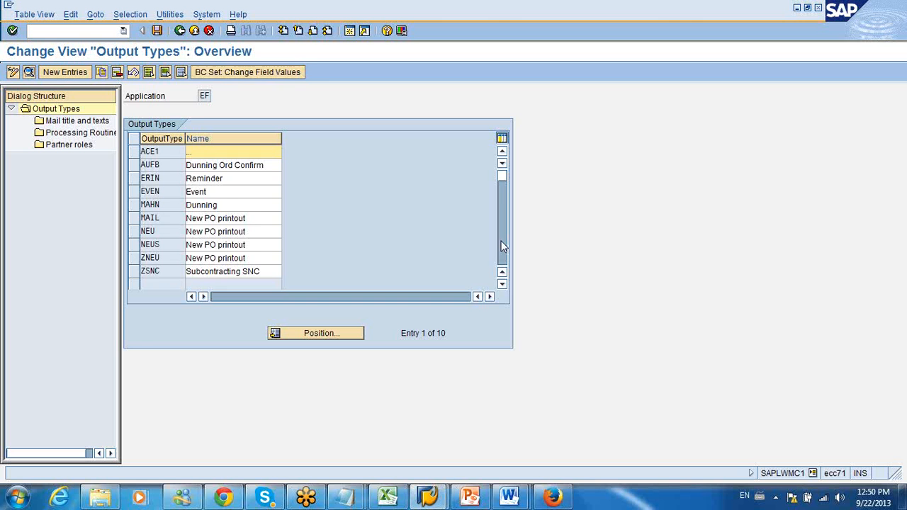
Step: Look through the purchase order output types for application EF, including the New PO printout entries MAIL and NEUS
{"action": "left_click", "coordinate": [500, 246]}
{"action": "left_click", "coordinate": [501, 184]}
{"action": "left_click", "coordinate": [501, 242]}
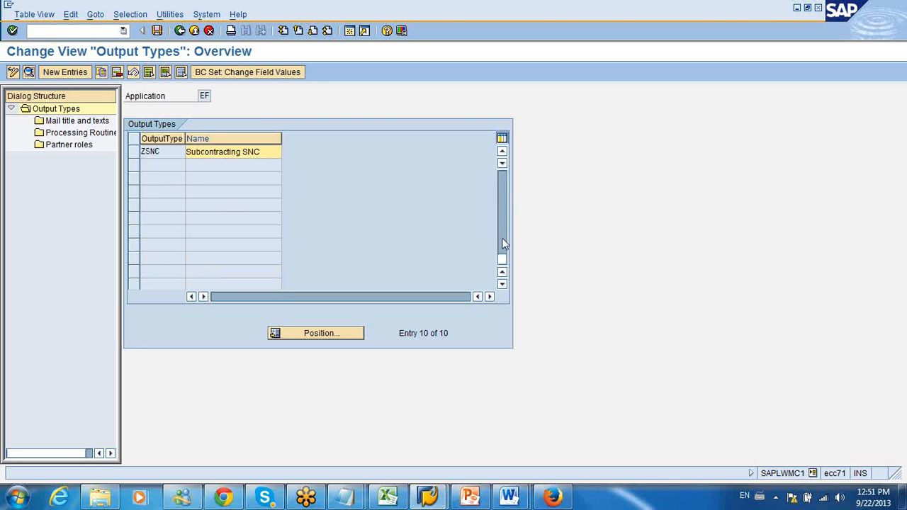
{"action": "left_click", "coordinate": [502, 182]}
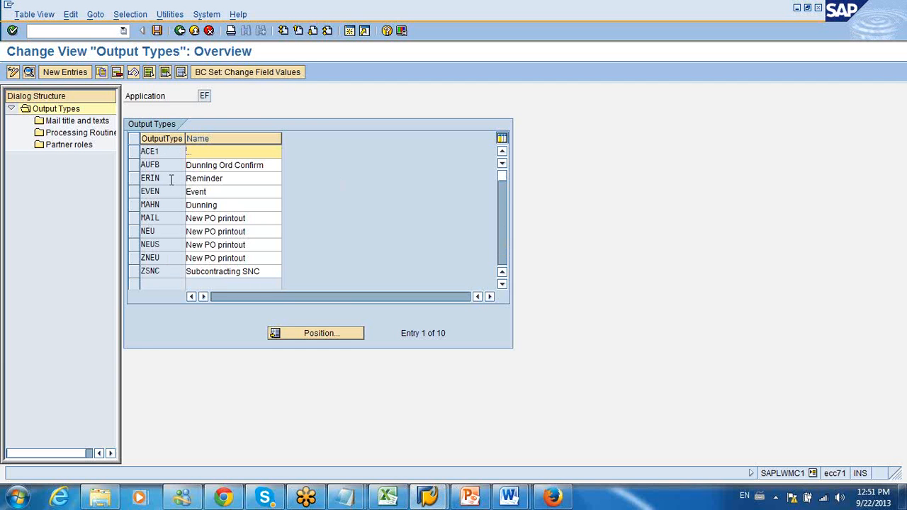
{"action": "left_click", "coordinate": [227, 218]}
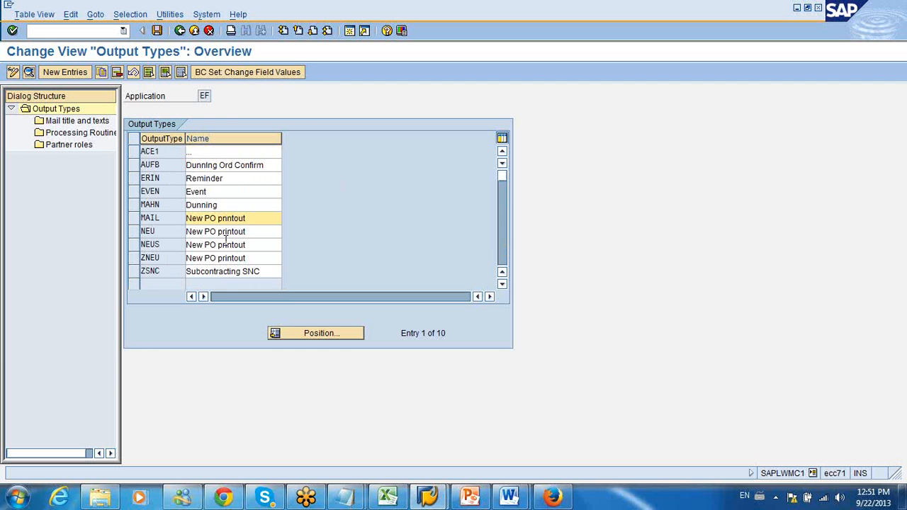
{"action": "left_click", "coordinate": [225, 242]}
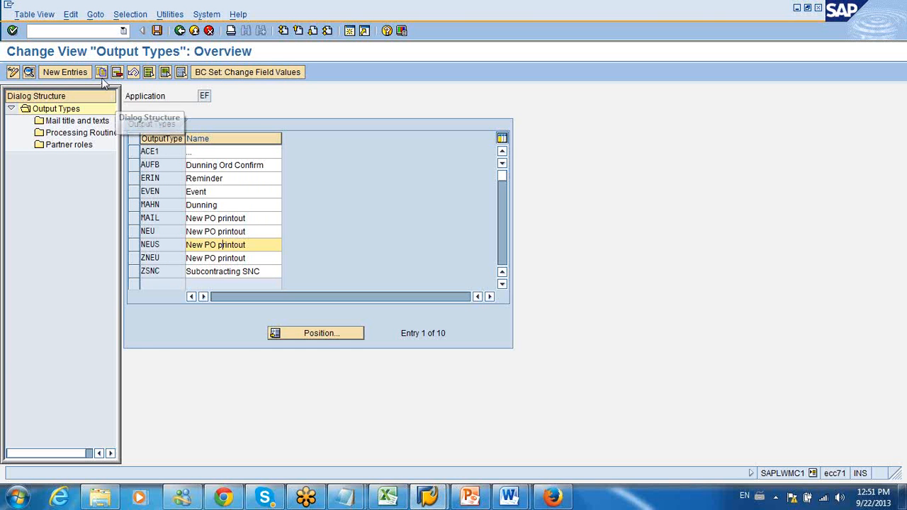
Step: Start a new output type entry and set its access sequence to 0001 (DocType/PurchOrg/Vendor)
{"action": "left_click", "coordinate": [68, 75]}
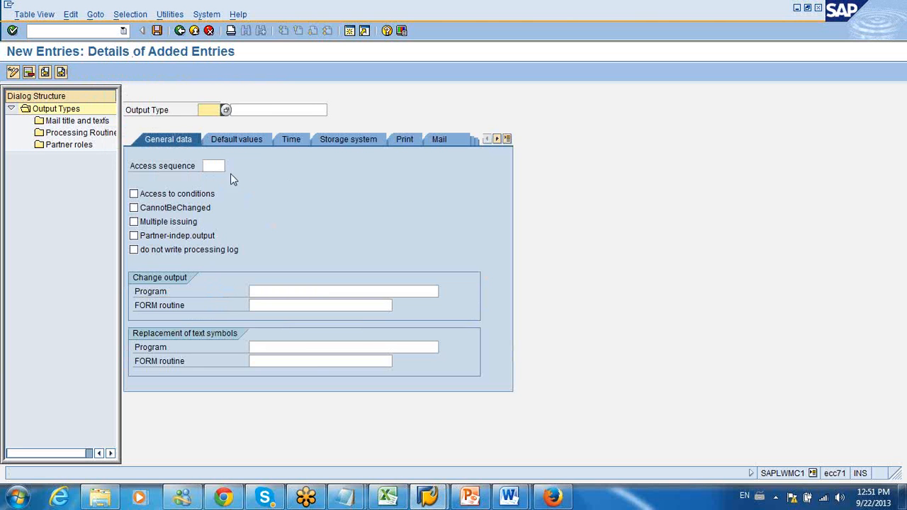
{"action": "left_click", "coordinate": [218, 166]}
{"action": "left_click", "coordinate": [231, 166]}
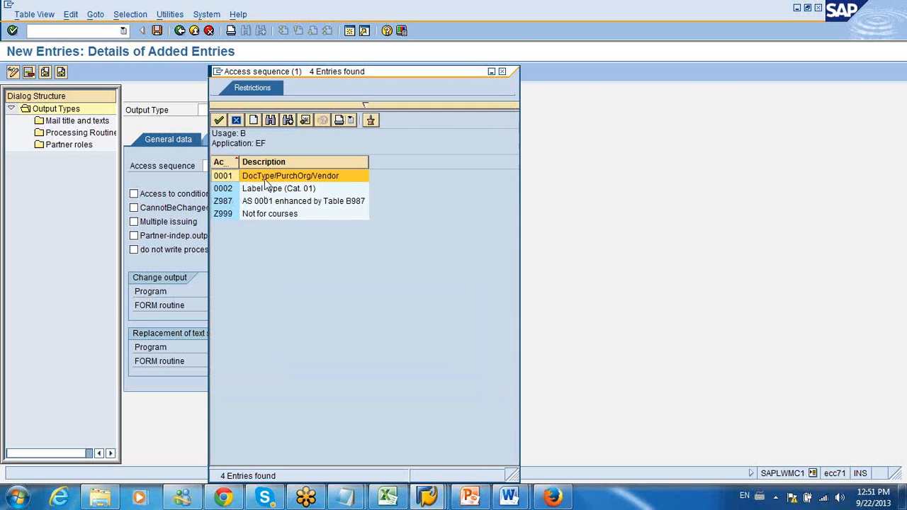
{"action": "double_click", "coordinate": [271, 177]}
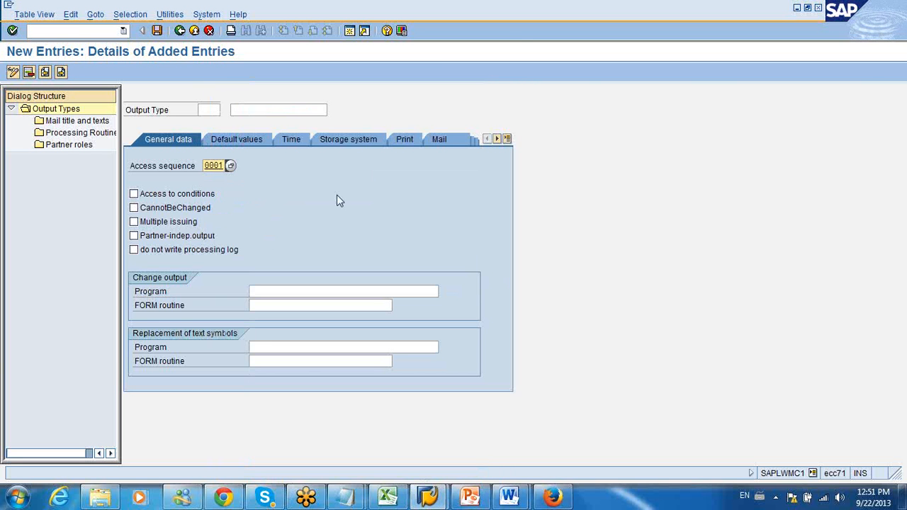
Step: Review the Time, Storage system, Print and Mail settings of the new output type entry
{"action": "left_click", "coordinate": [506, 139]}
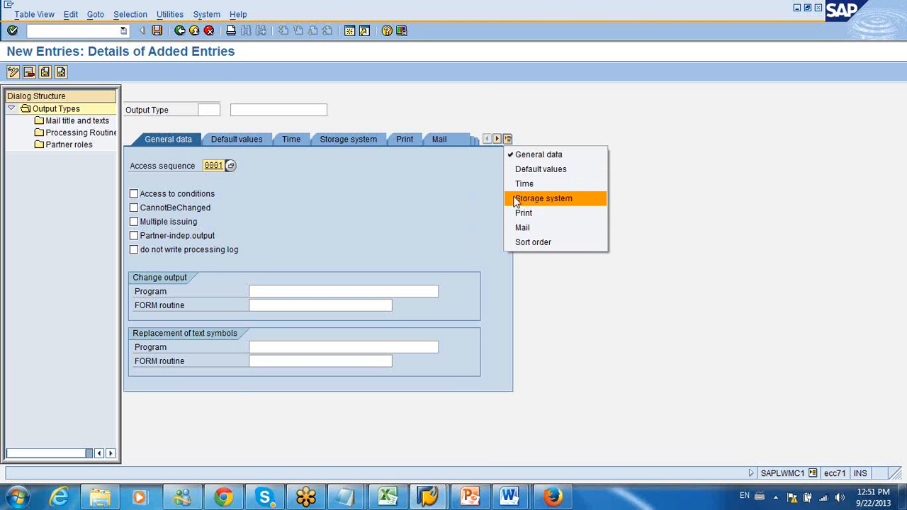
{"action": "left_click", "coordinate": [514, 168]}
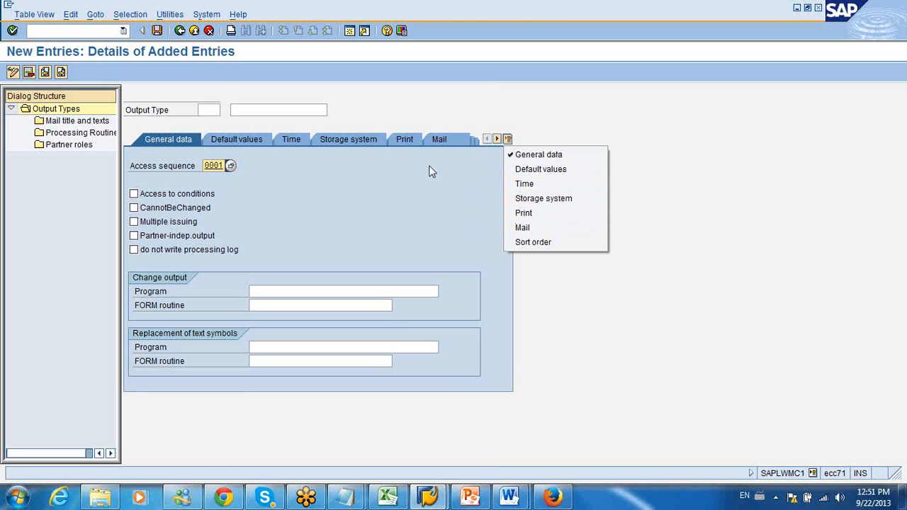
{"action": "left_click", "coordinate": [291, 141]}
{"action": "left_click", "coordinate": [347, 140]}
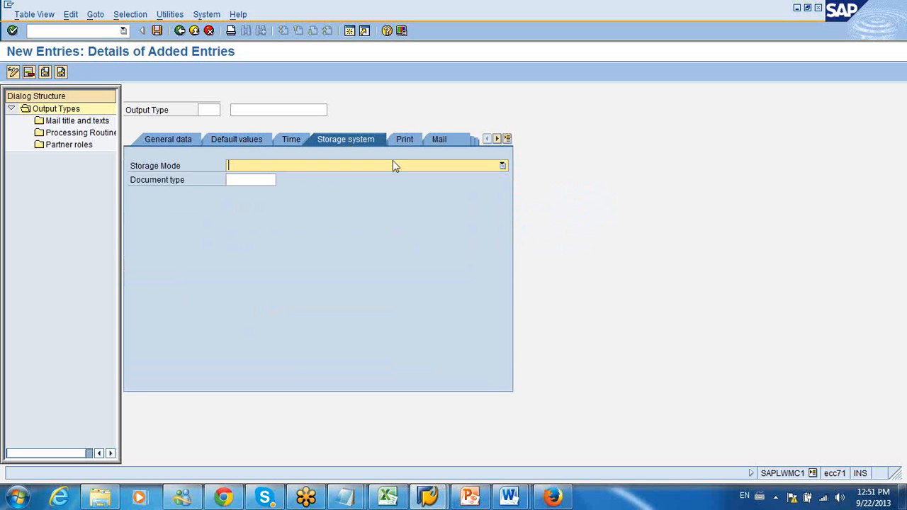
{"action": "left_click", "coordinate": [401, 143]}
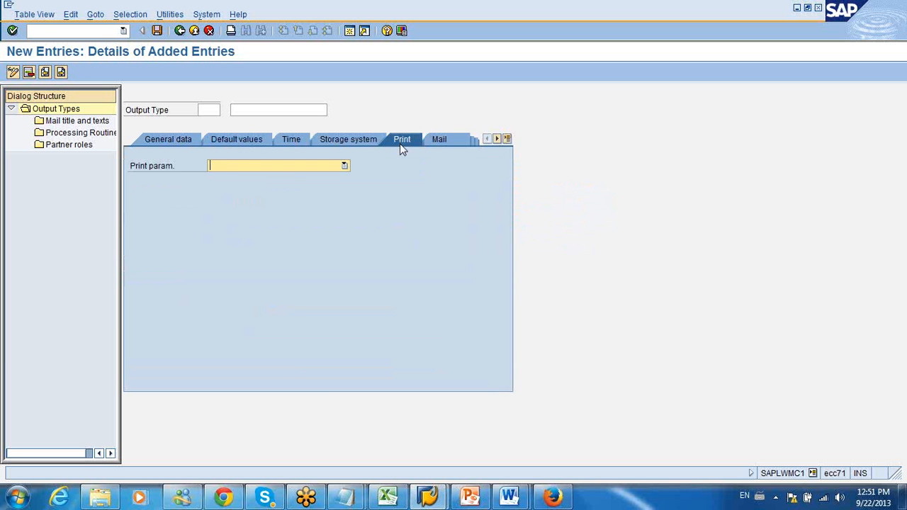
{"action": "left_click", "coordinate": [439, 140]}
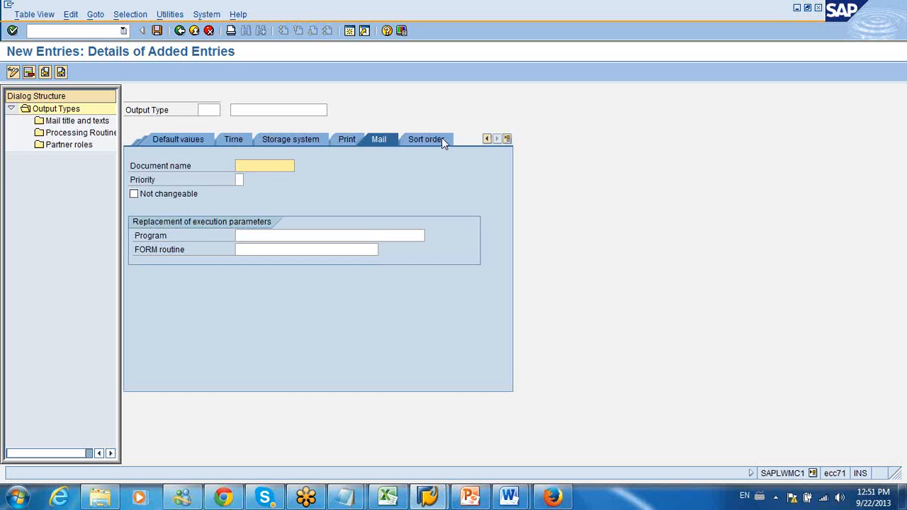
Step: Check the new entry's sort order and default values, and look through the list of possible output types
{"action": "left_click", "coordinate": [440, 142]}
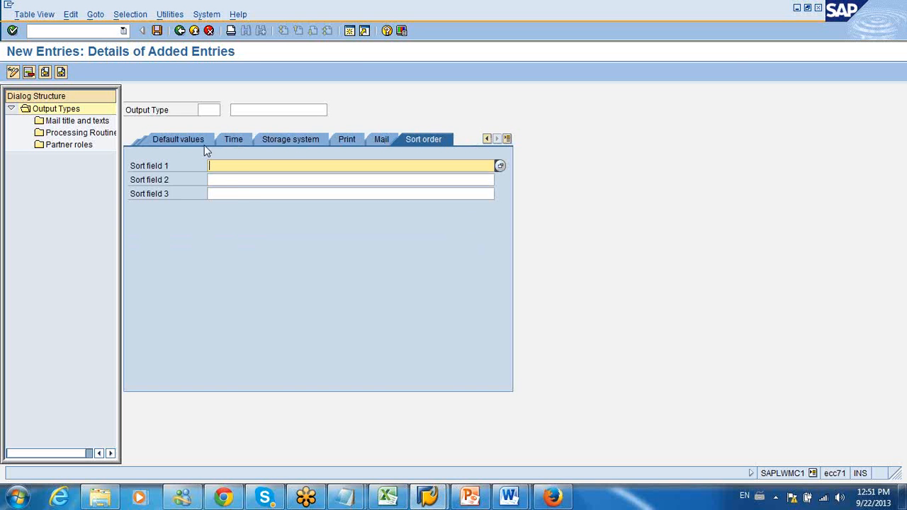
{"action": "left_click", "coordinate": [177, 139]}
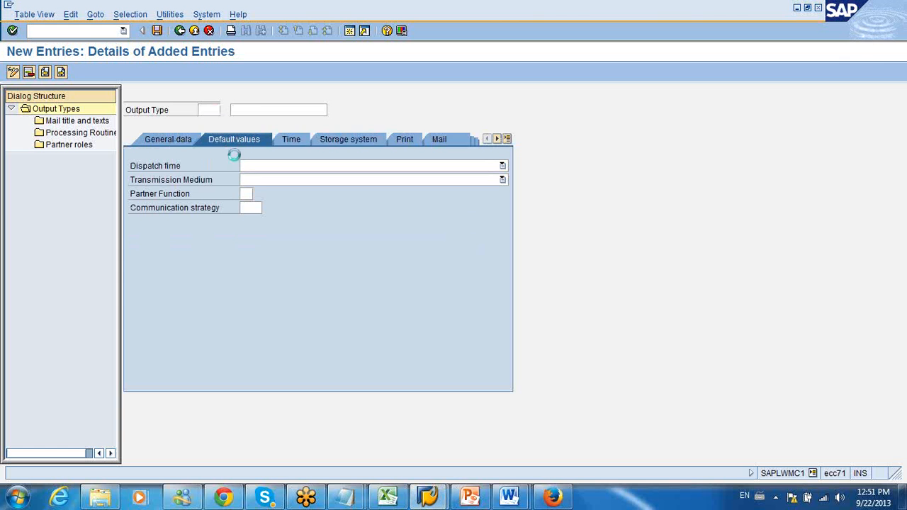
{"action": "left_click", "coordinate": [476, 364]}
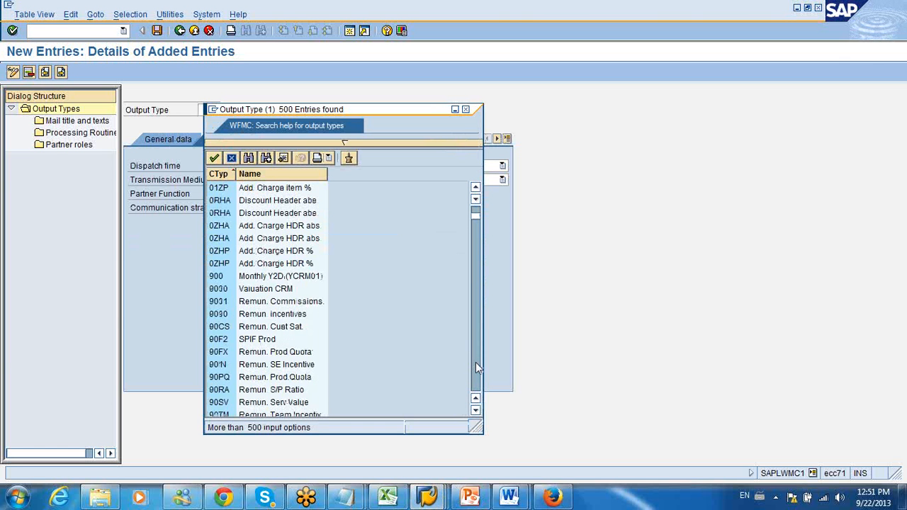
{"action": "left_click", "coordinate": [476, 366]}
{"action": "left_click", "coordinate": [476, 367]}
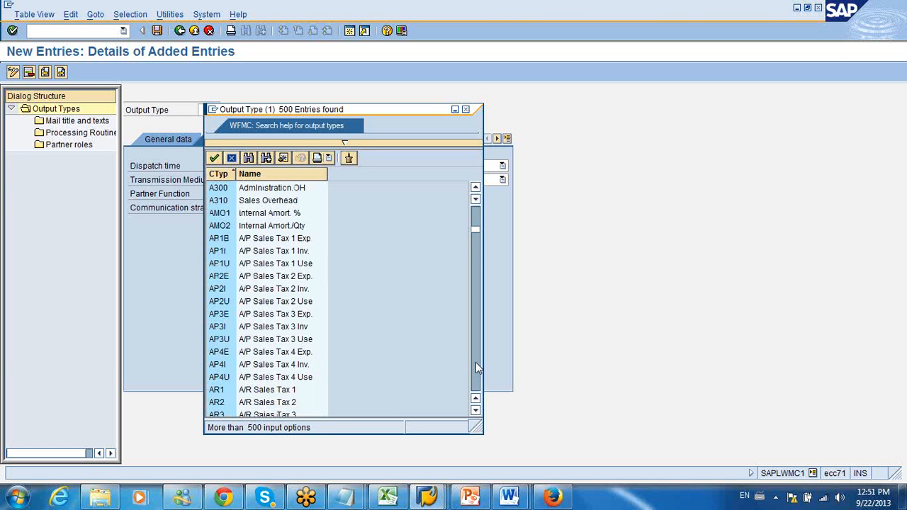
{"action": "left_click", "coordinate": [476, 368]}
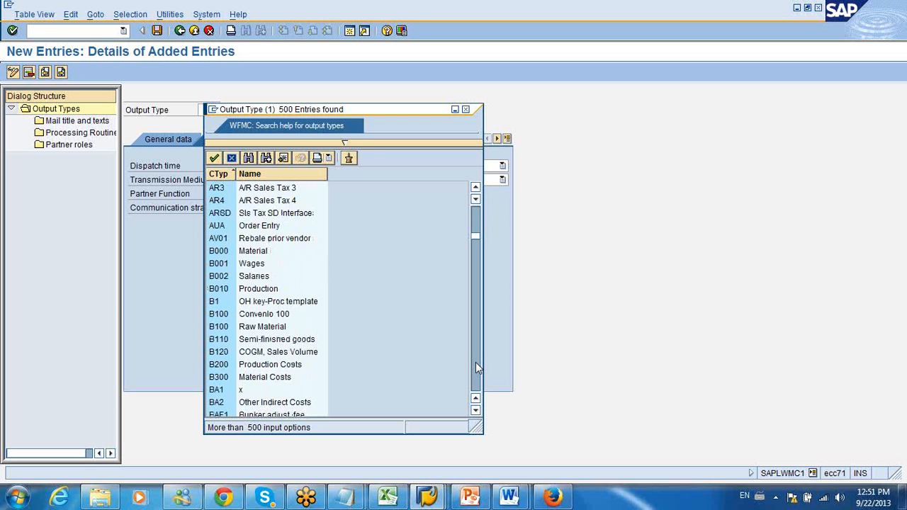
{"action": "left_click", "coordinate": [475, 362]}
{"action": "left_click", "coordinate": [475, 362]}
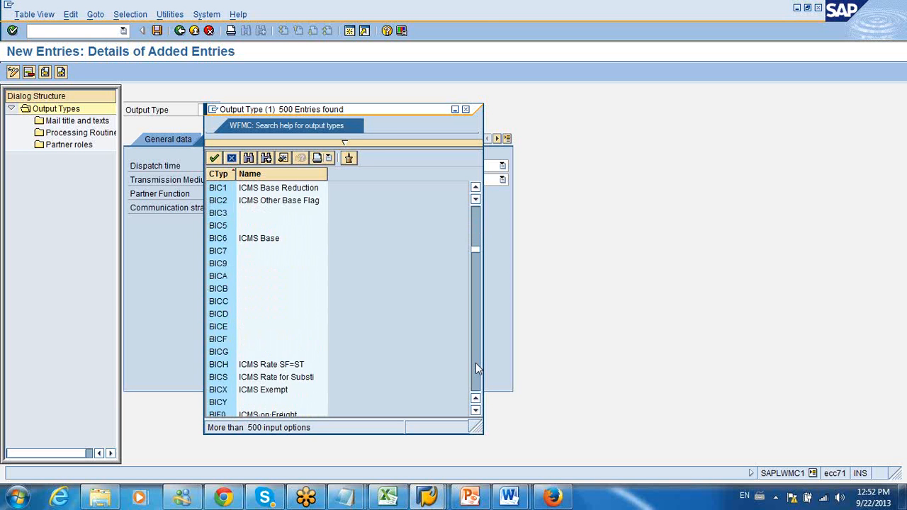
{"action": "left_click", "coordinate": [475, 368]}
{"action": "left_click", "coordinate": [475, 368]}
{"action": "left_click", "coordinate": [475, 367]}
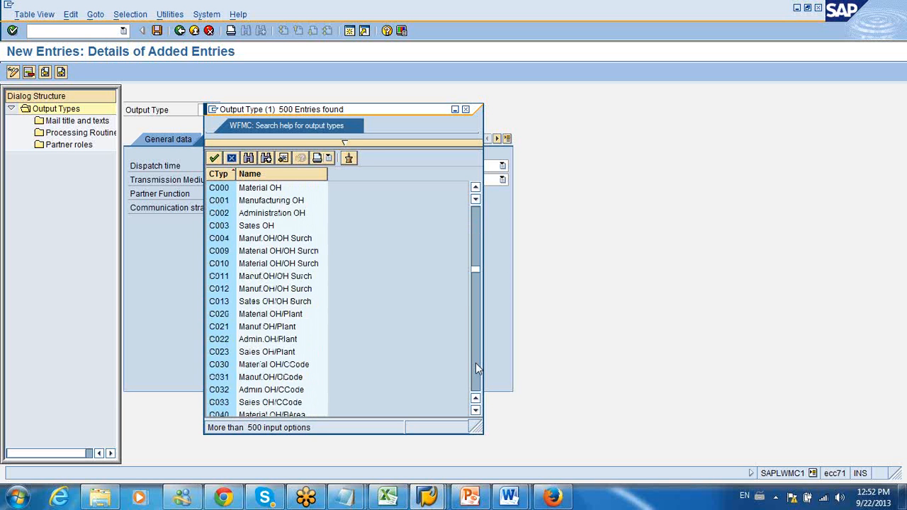
{"action": "left_click", "coordinate": [476, 363]}
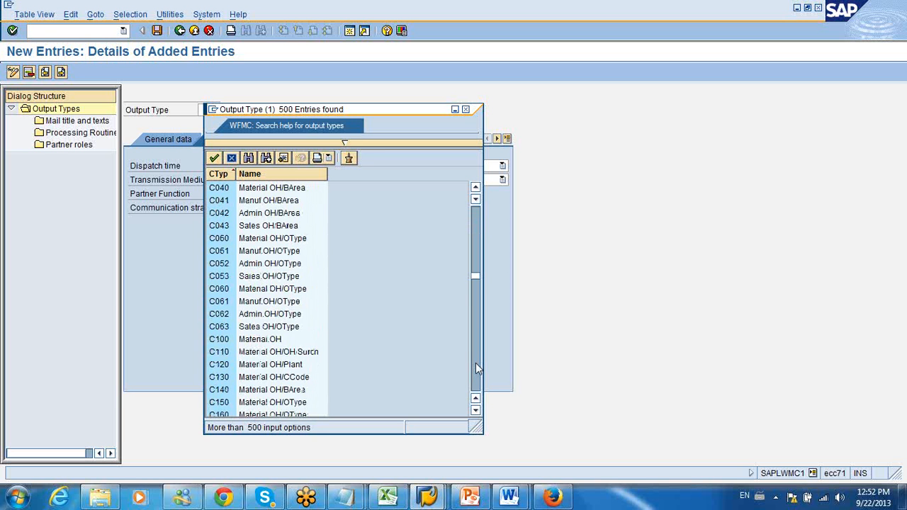
{"action": "left_click", "coordinate": [475, 367]}
{"action": "left_click", "coordinate": [475, 364]}
{"action": "left_click", "coordinate": [476, 363]}
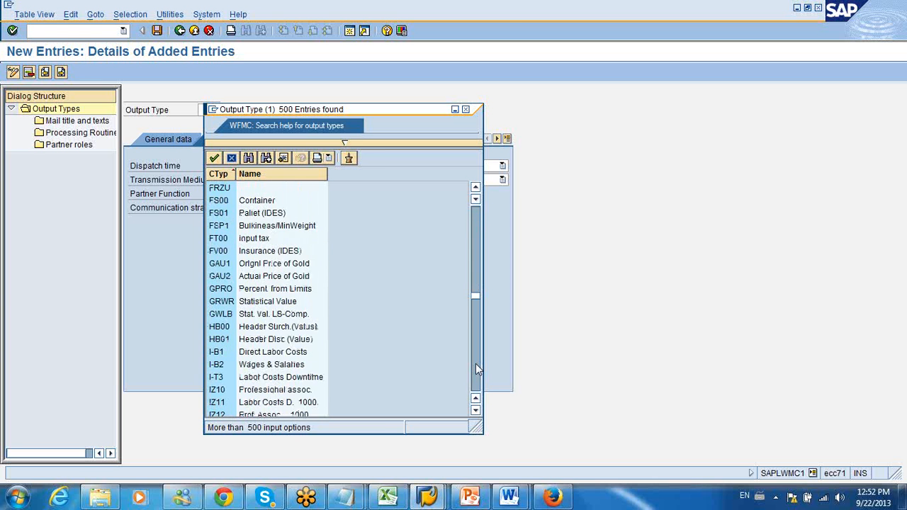
{"action": "left_click", "coordinate": [475, 363]}
{"action": "left_click", "coordinate": [475, 364]}
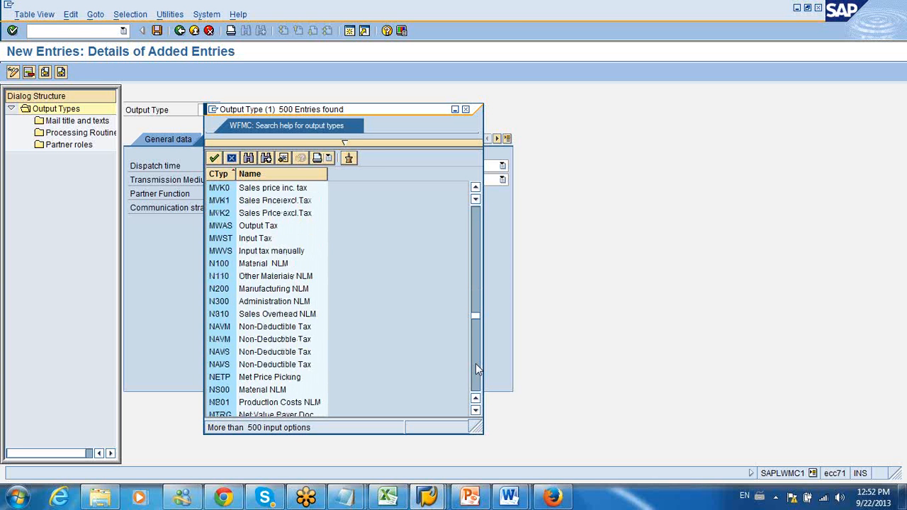
{"action": "left_click", "coordinate": [475, 363]}
{"action": "left_click", "coordinate": [475, 363]}
{"action": "left_click", "coordinate": [476, 365]}
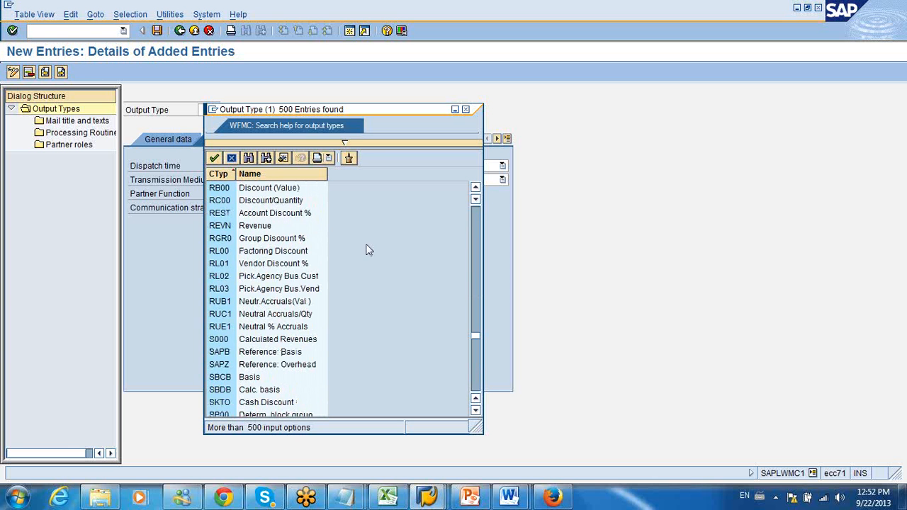
Step: Search the output type list for "purchase order" and for "purchase"
{"action": "left_click", "coordinate": [250, 158]}
{"action": "type", "text": "pu"}
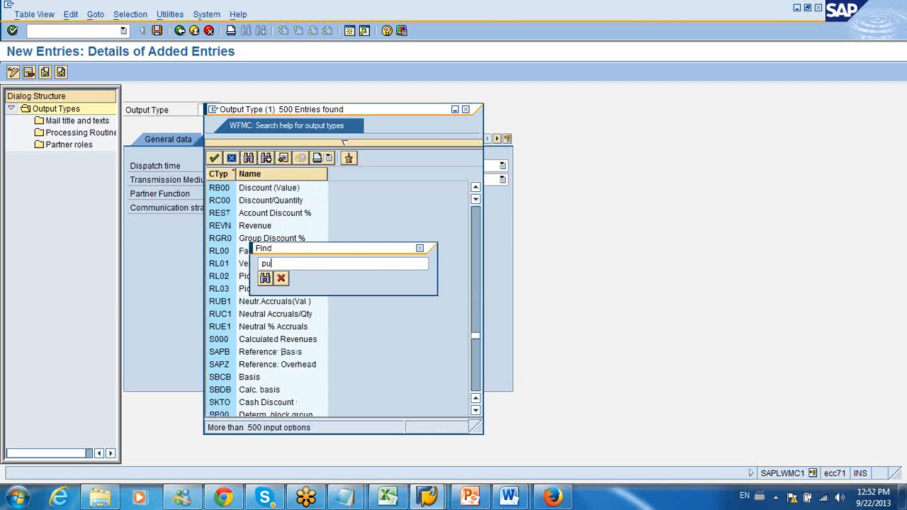
{"action": "type", "text": "rchase order"}
{"action": "key", "text": "Return"}
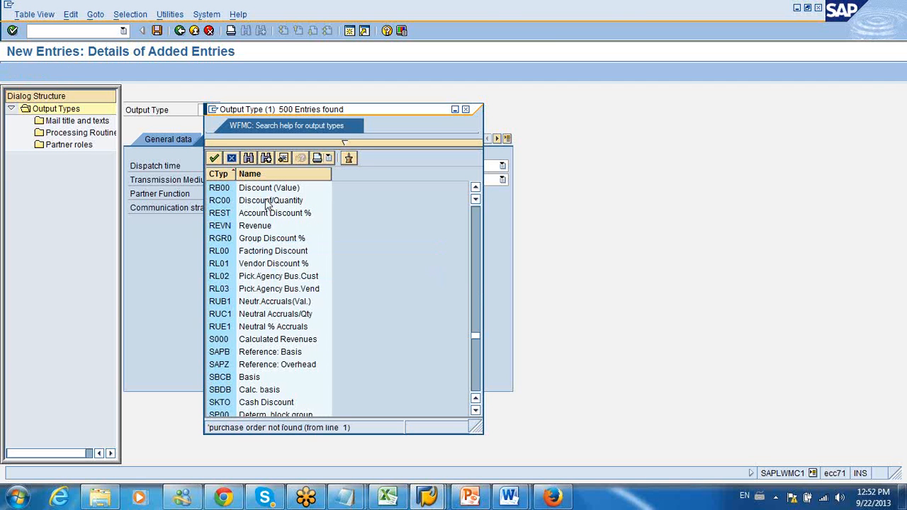
{"action": "left_click", "coordinate": [249, 158]}
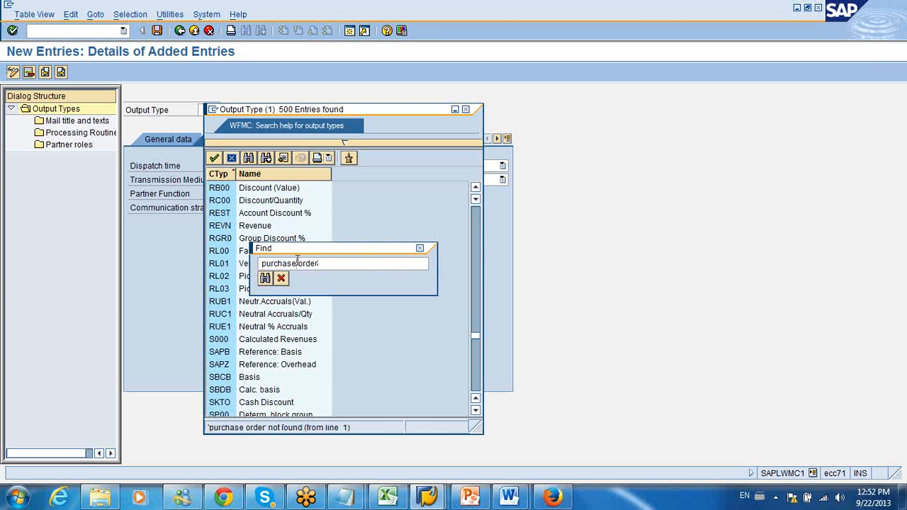
{"action": "left_click_drag", "start_coordinate": [296, 259], "coordinate": [359, 265]}
{"action": "key", "text": "BackSpace"}
{"action": "key", "text": "Return"}
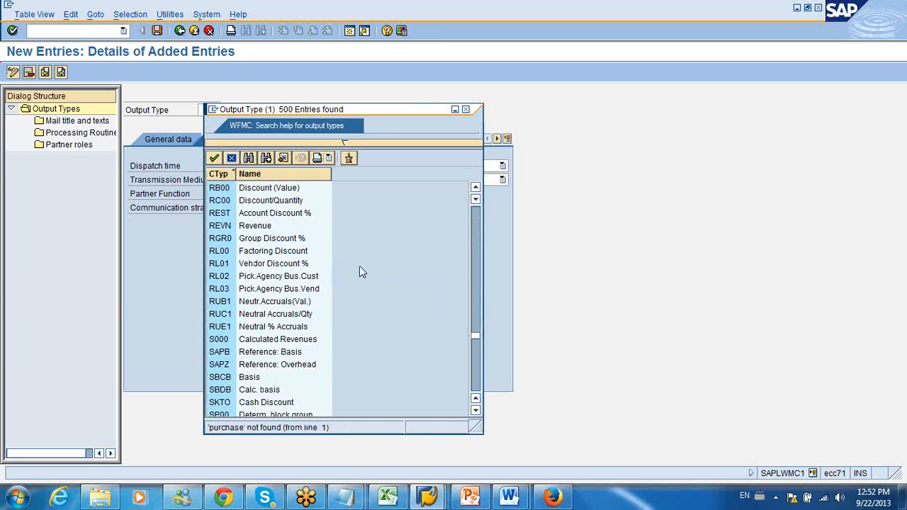
Step: Look back through the output type list toward its beginning and close it without choosing an entry
{"action": "left_click", "coordinate": [477, 308]}
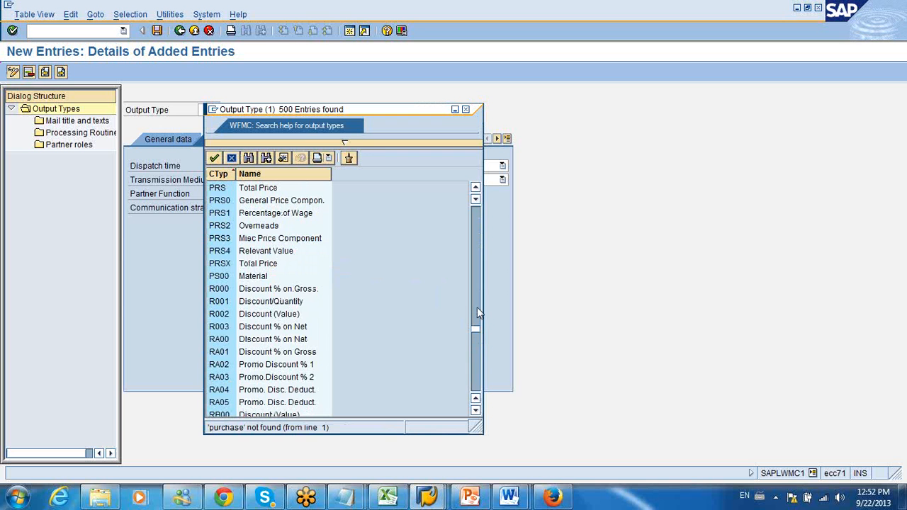
{"action": "left_click_drag", "start_coordinate": [475, 327], "coordinate": [476, 260]}
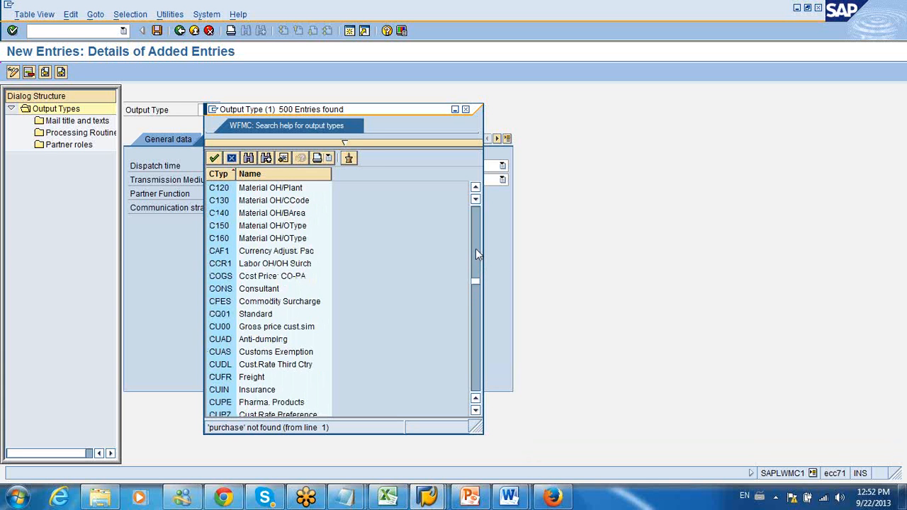
{"action": "left_click", "coordinate": [475, 246]}
{"action": "left_click", "coordinate": [475, 242]}
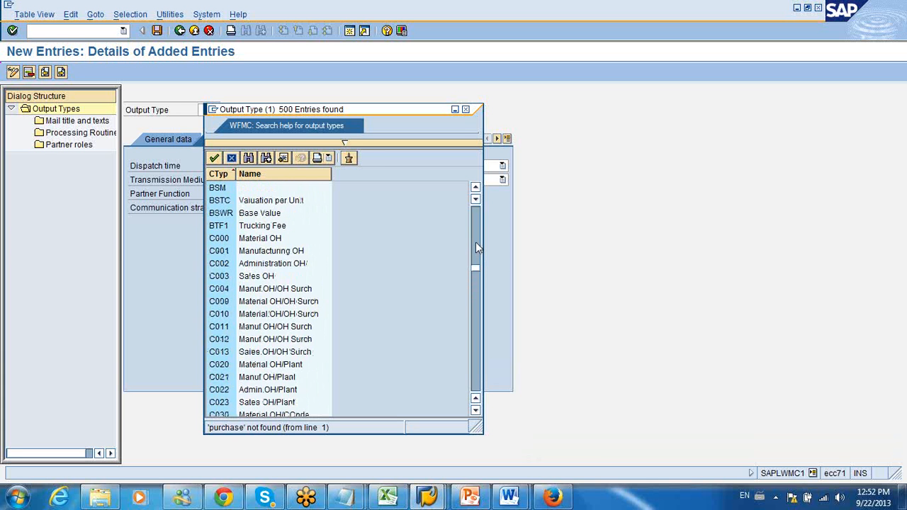
{"action": "left_click", "coordinate": [475, 242]}
{"action": "left_click", "coordinate": [477, 232]}
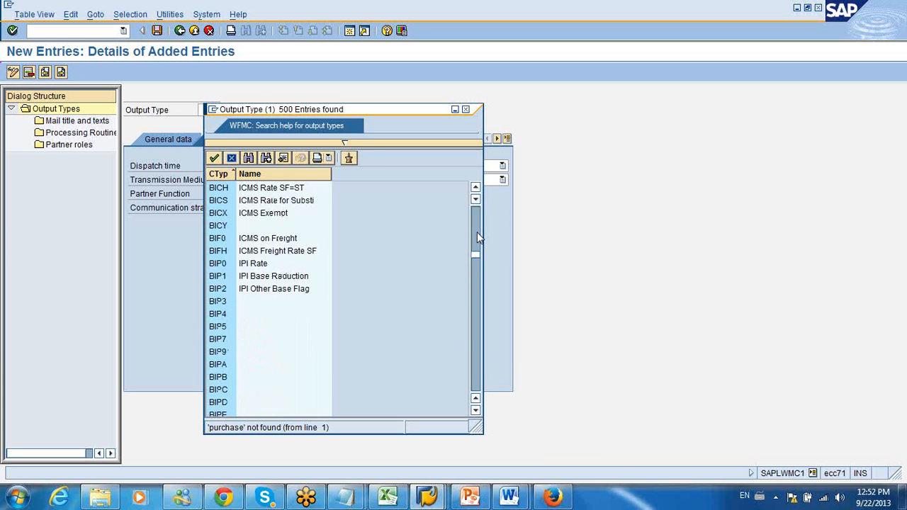
{"action": "left_click", "coordinate": [478, 226]}
{"action": "left_click", "coordinate": [480, 220]}
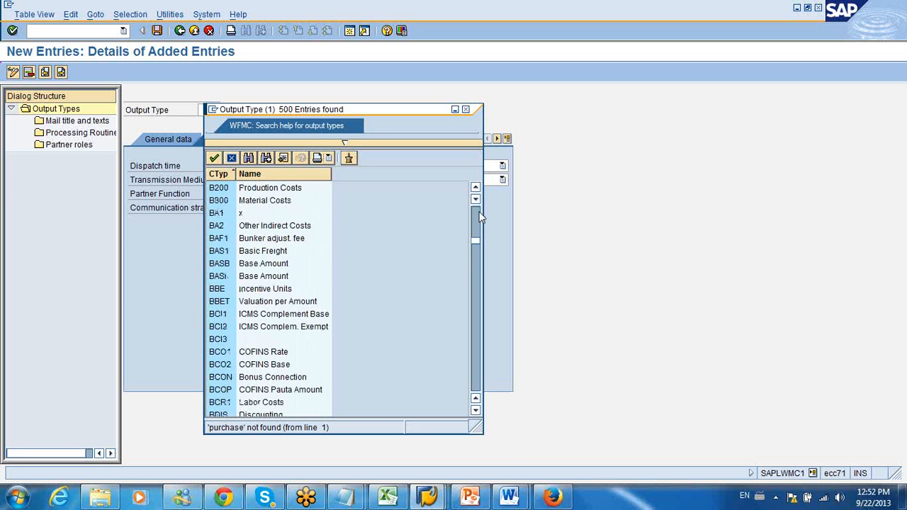
{"action": "left_click", "coordinate": [479, 213]}
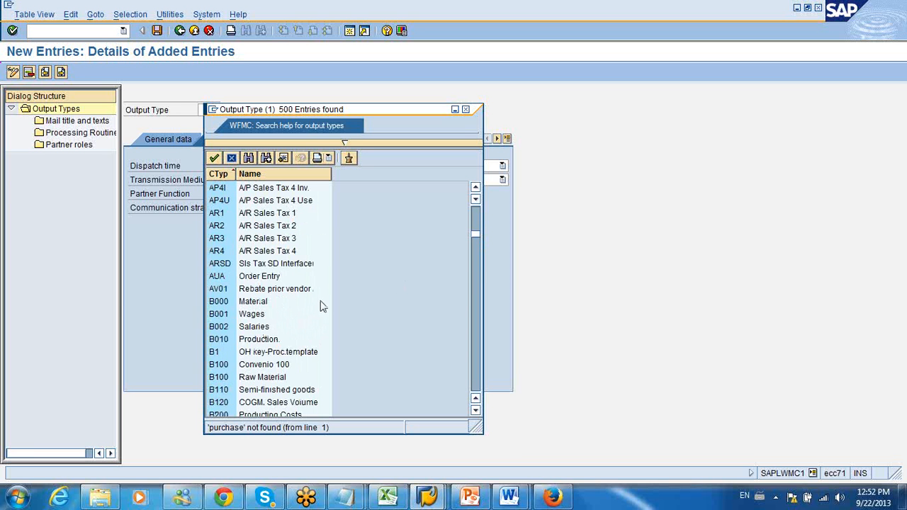
{"action": "left_click", "coordinate": [475, 218]}
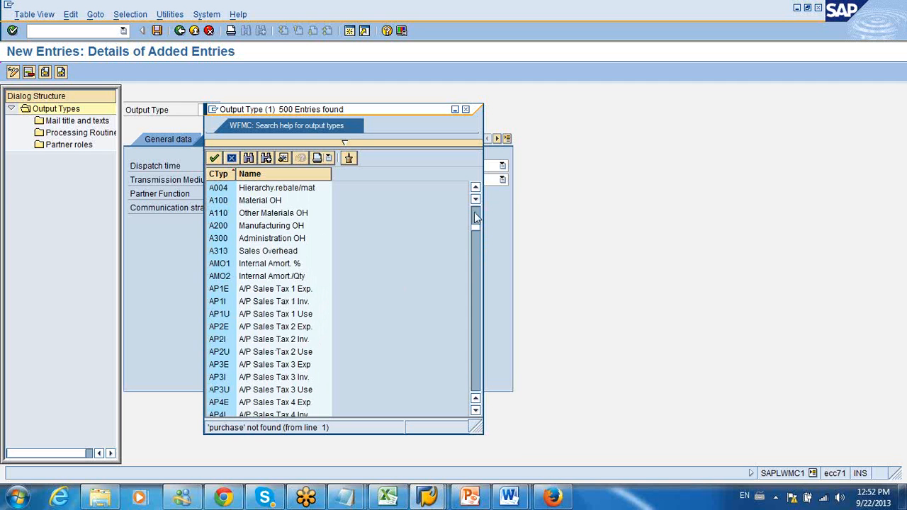
{"action": "left_click", "coordinate": [475, 218]}
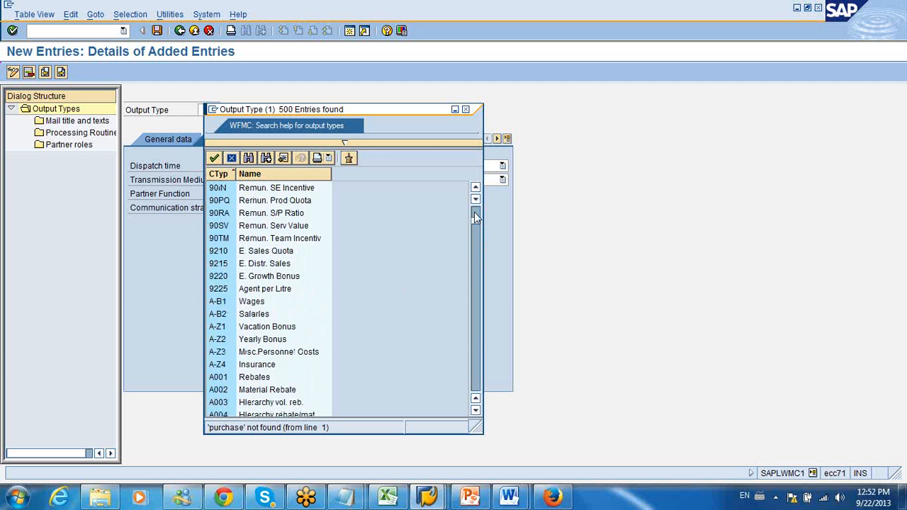
{"action": "left_click", "coordinate": [475, 217]}
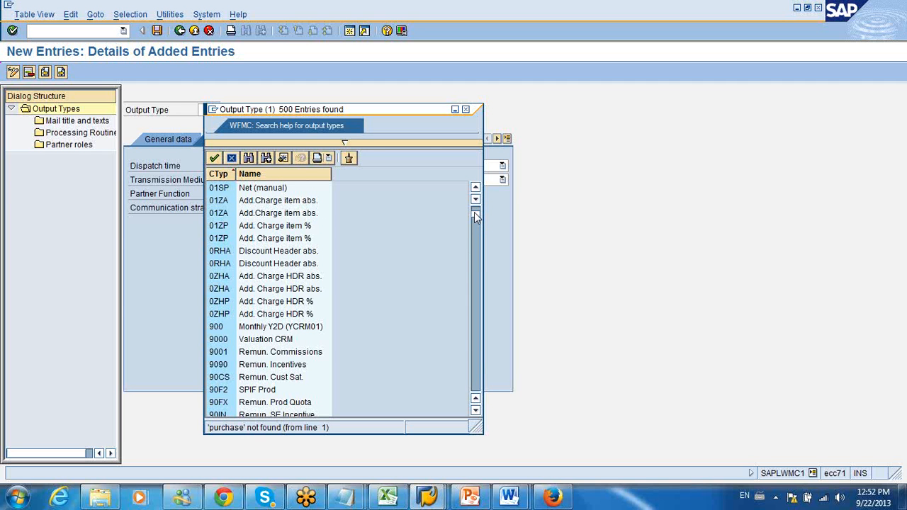
{"action": "left_click", "coordinate": [465, 109]}
Step: Discard the new output type entry and return to the IMG structure, closing the activity selection
{"action": "left_click", "coordinate": [179, 34]}
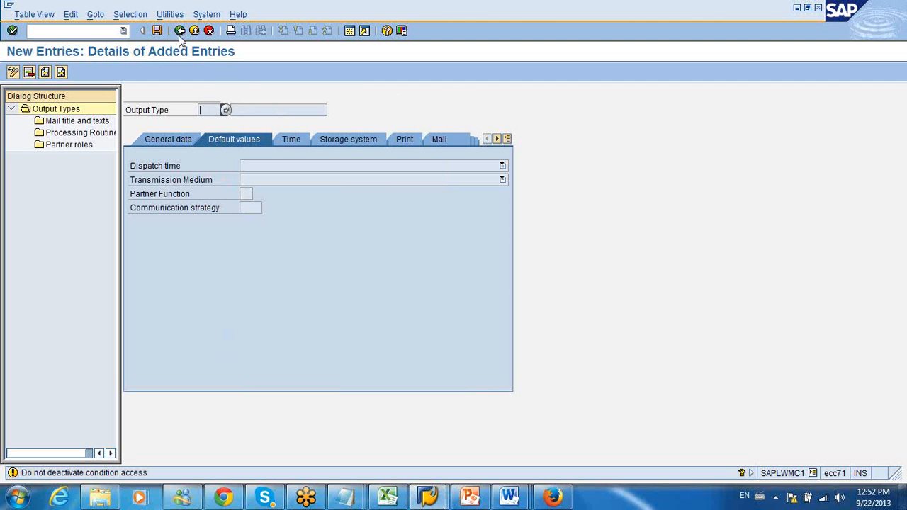
{"action": "left_click", "coordinate": [197, 35]}
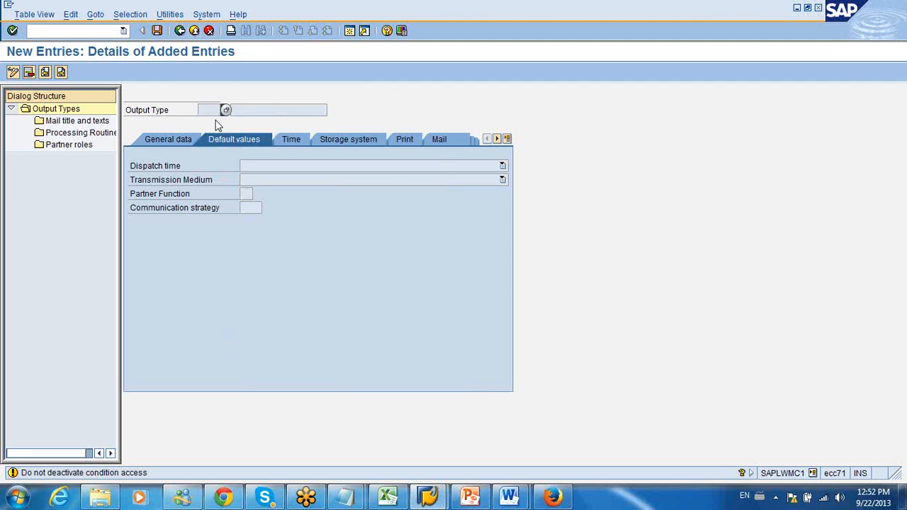
{"action": "left_click", "coordinate": [209, 31]}
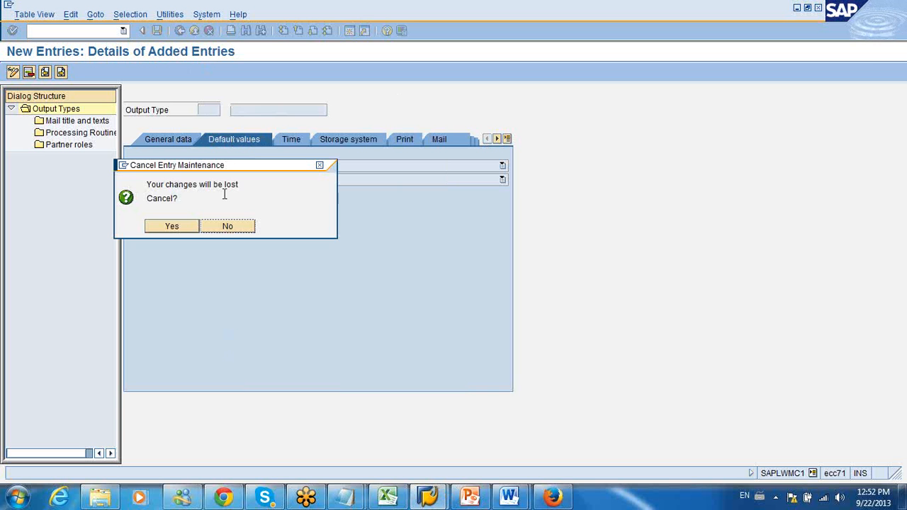
{"action": "left_click", "coordinate": [192, 227]}
{"action": "left_click", "coordinate": [181, 31]}
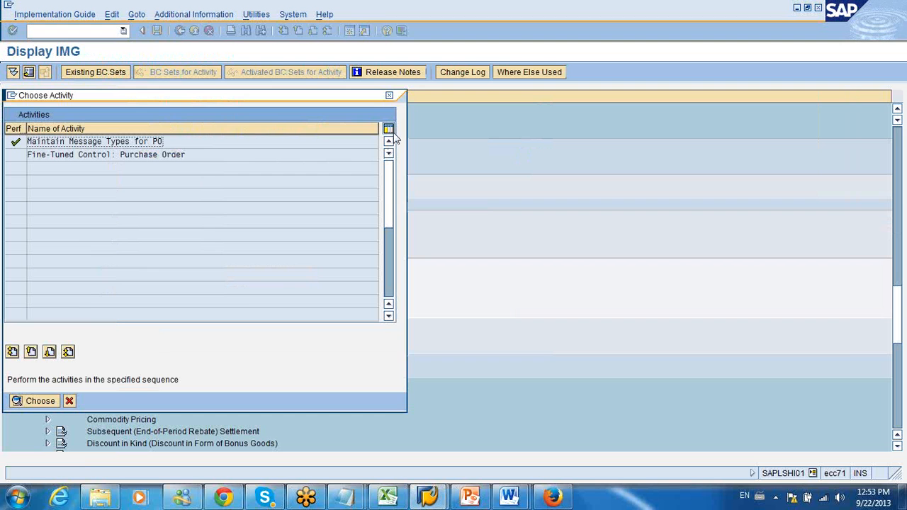
{"action": "left_click", "coordinate": [388, 95]}
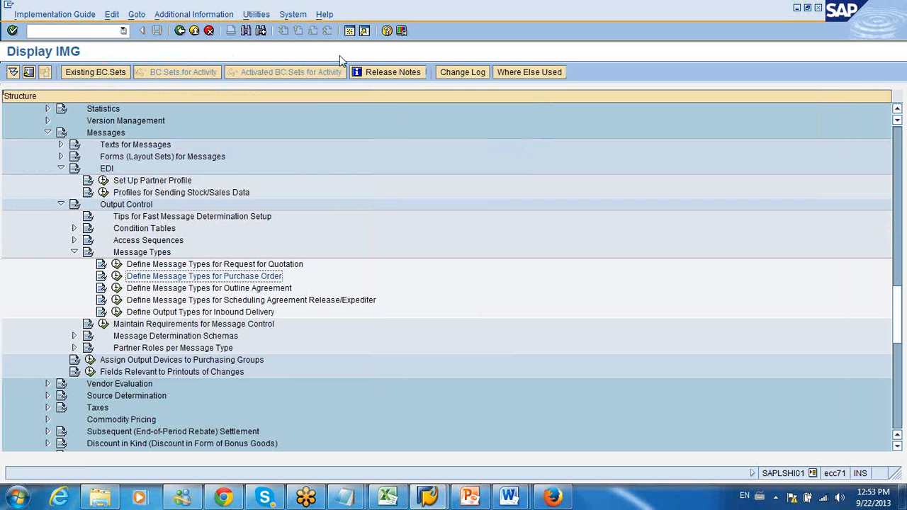
Step: Open a new session and start transaction ME21N to create a purchase order
{"action": "left_click", "coordinate": [350, 32]}
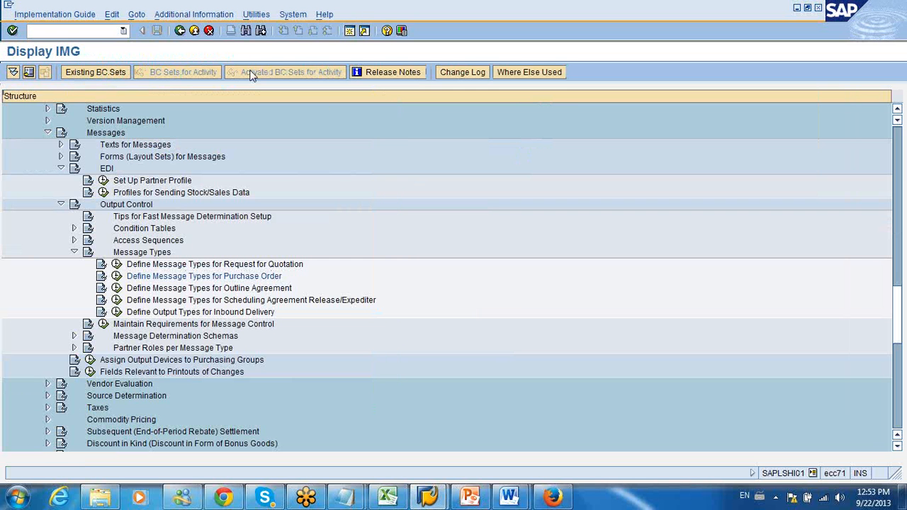
{"action": "type", "text": "me"}
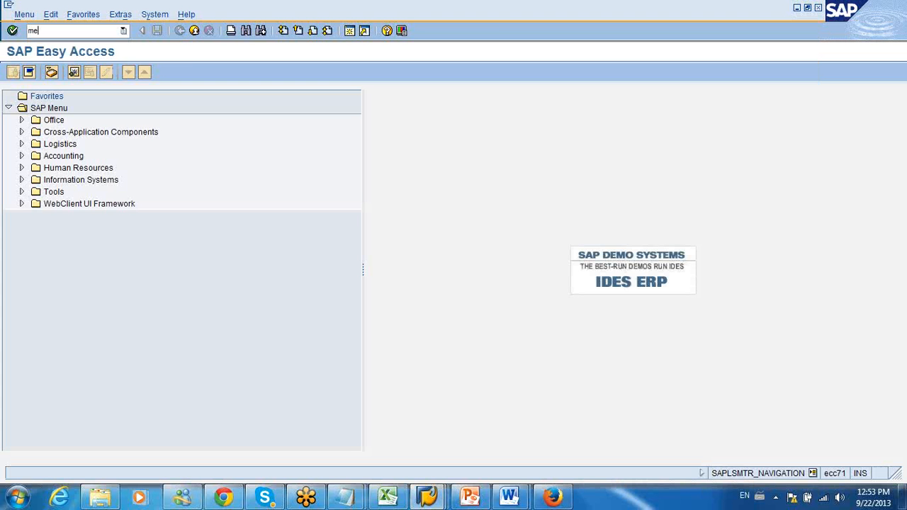
{"action": "type", "text": "21n"}
{"action": "key", "text": "Return"}
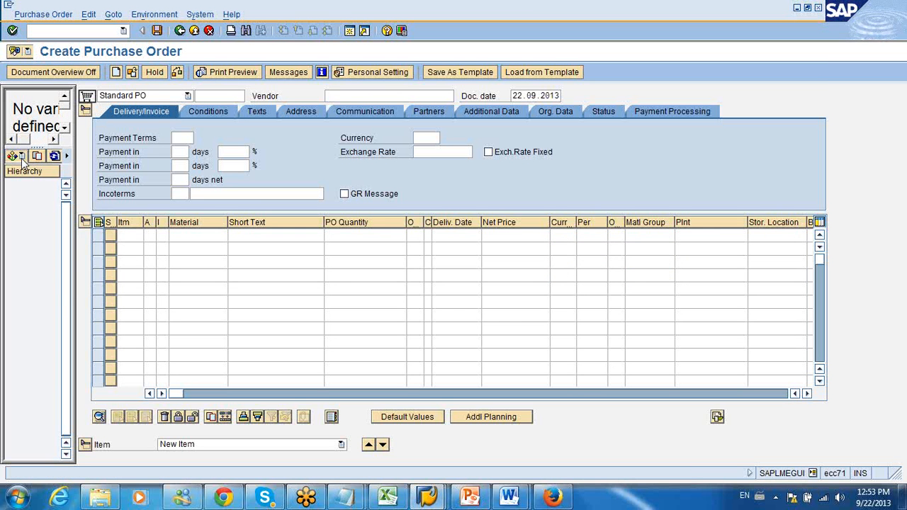
Step: Try to list My purchase orders in the document overview of the Create Purchase Order transaction
{"action": "left_click", "coordinate": [13, 156]}
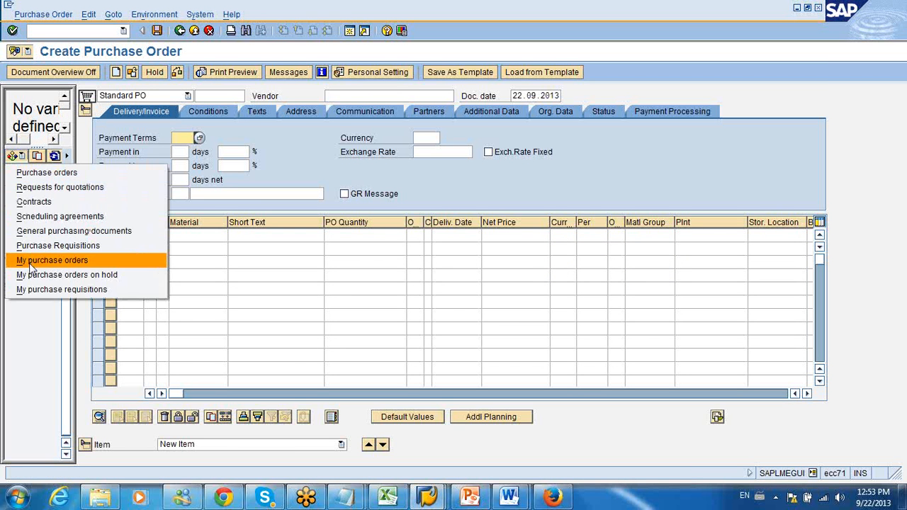
{"action": "left_click", "coordinate": [31, 261]}
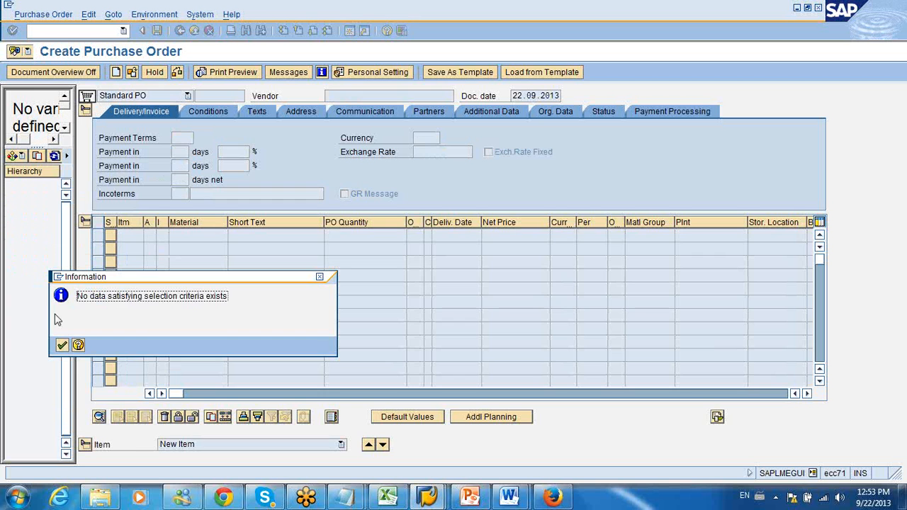
{"action": "left_click", "coordinate": [62, 344]}
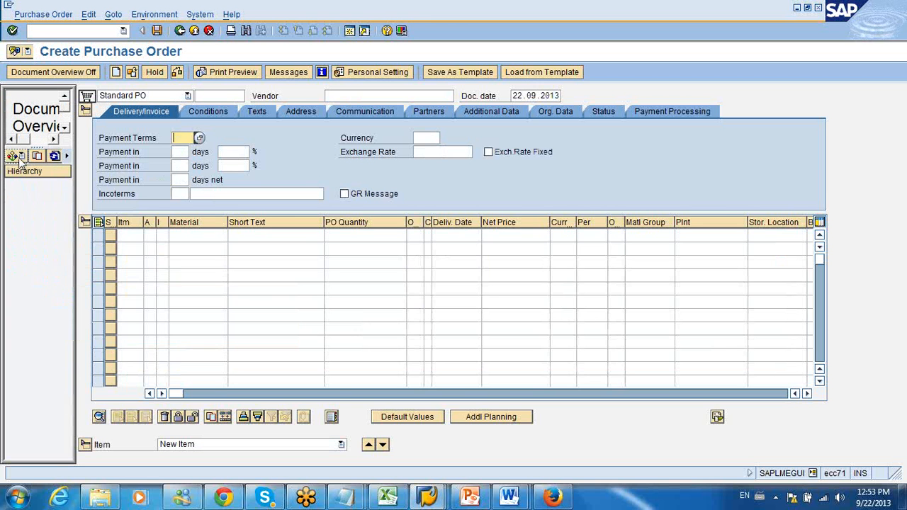
Step: List purchase orders in the document overview for company code 1000 and plant 1000, limited to 5 hits
{"action": "left_click", "coordinate": [17, 156]}
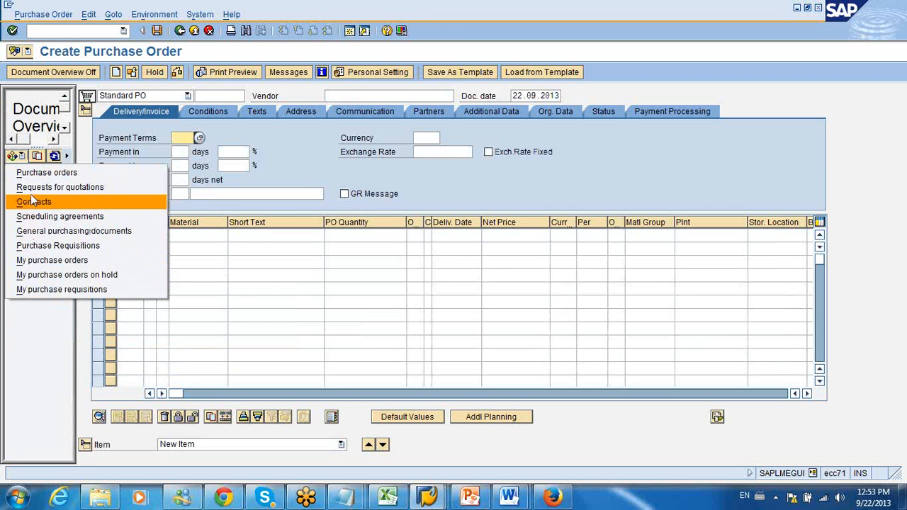
{"action": "left_click", "coordinate": [32, 173]}
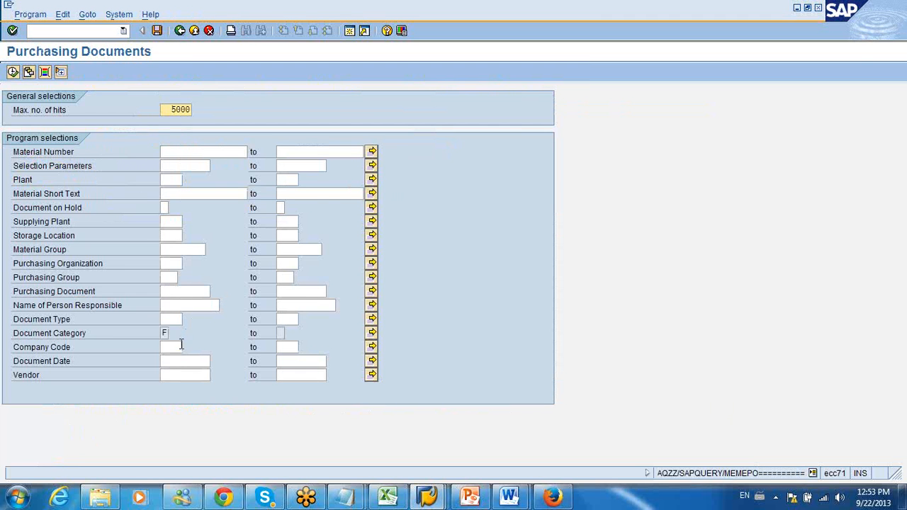
{"action": "left_click", "coordinate": [181, 344]}
{"action": "type", "text": "1000"}
{"action": "left_click", "coordinate": [171, 179]}
{"action": "type", "text": "1000"}
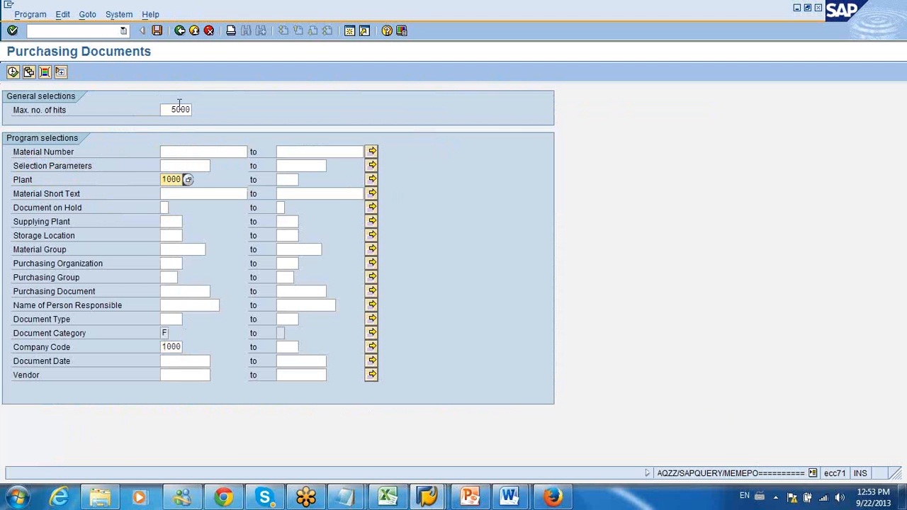
{"action": "double_click", "coordinate": [183, 109]}
{"action": "type", "text": "5"}
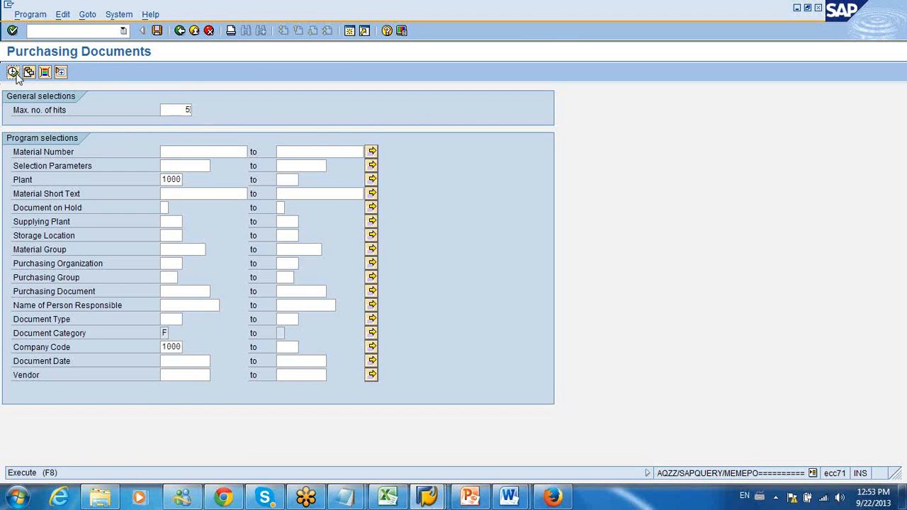
{"action": "left_click", "coordinate": [14, 72]}
{"action": "left_click", "coordinate": [62, 359]}
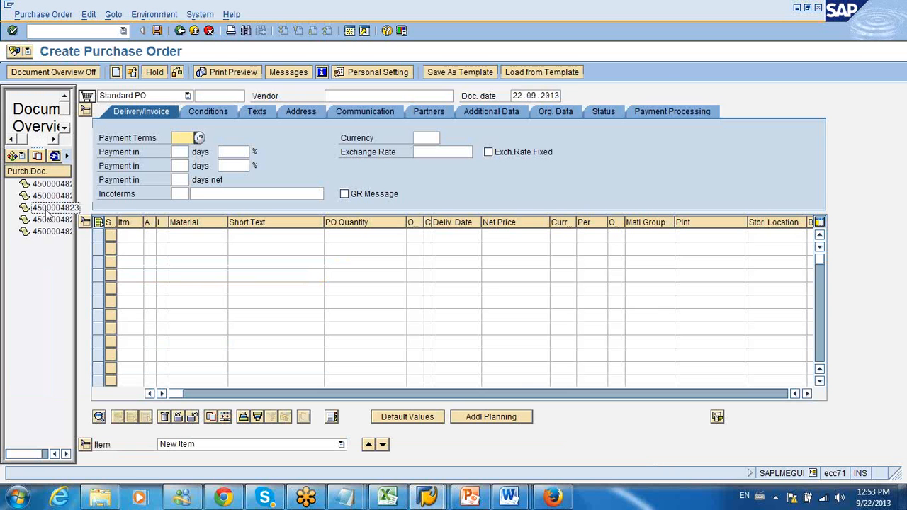
Step: Open the first purchase order in the document overview, expand its header and display its output messages
{"action": "double_click", "coordinate": [52, 183]}
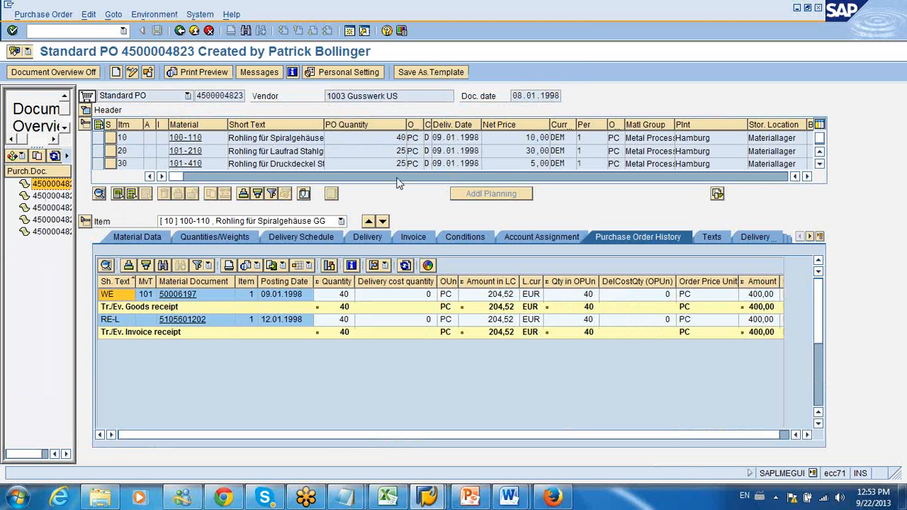
{"action": "left_click", "coordinate": [85, 110]}
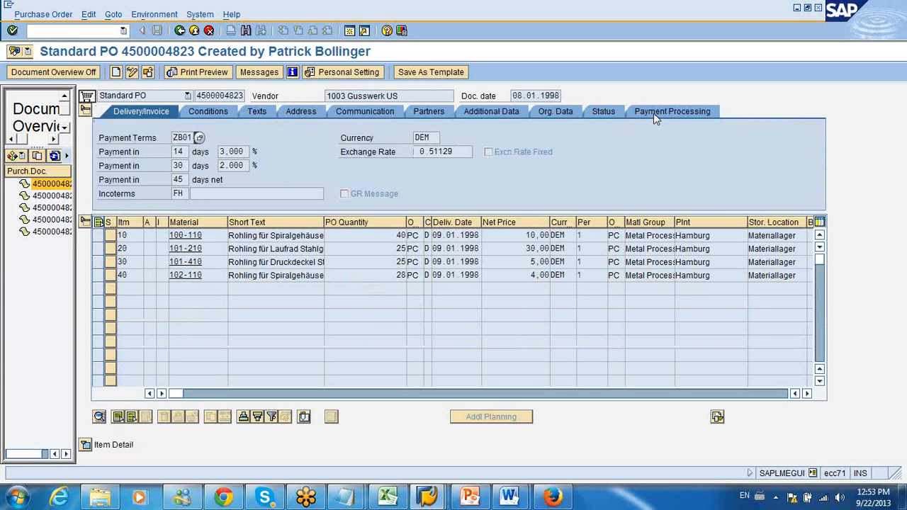
{"action": "left_click", "coordinate": [260, 72]}
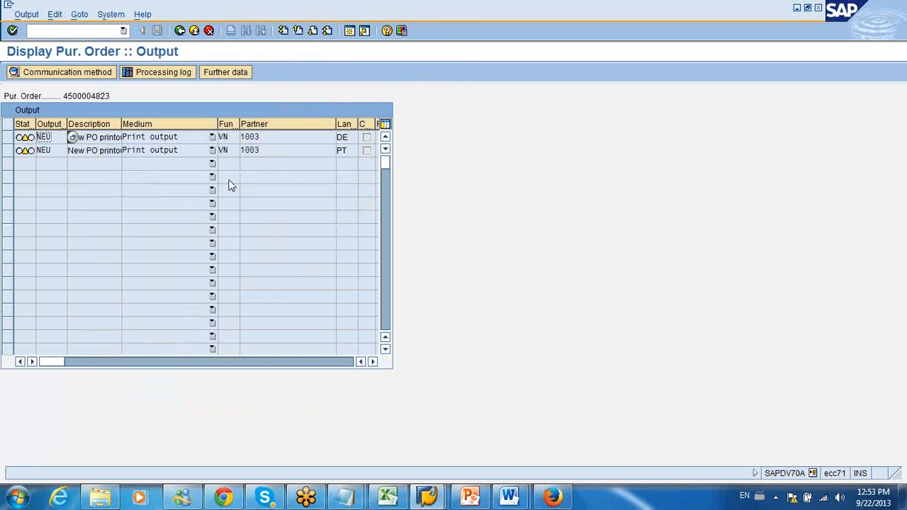
Step: Try to change the medium of the second NEU output to EDI and recheck the available media
{"action": "left_click", "coordinate": [188, 150]}
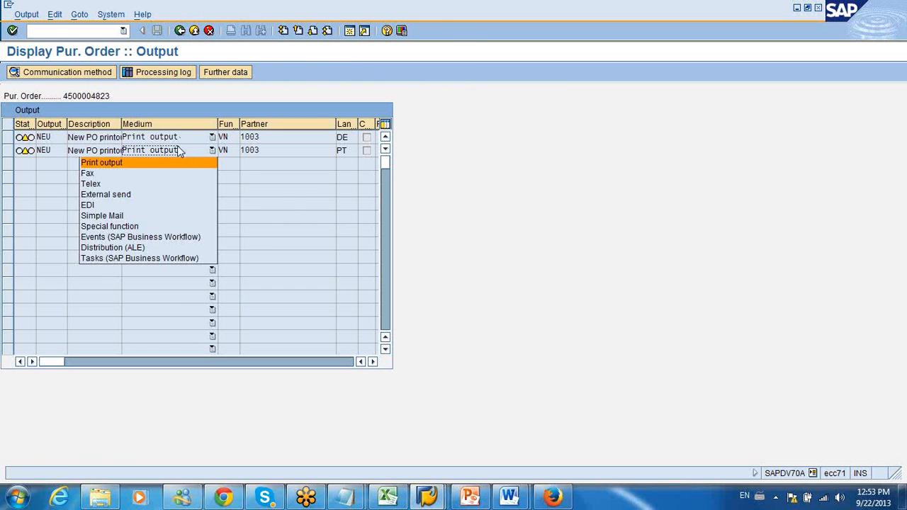
{"action": "left_click", "coordinate": [110, 205]}
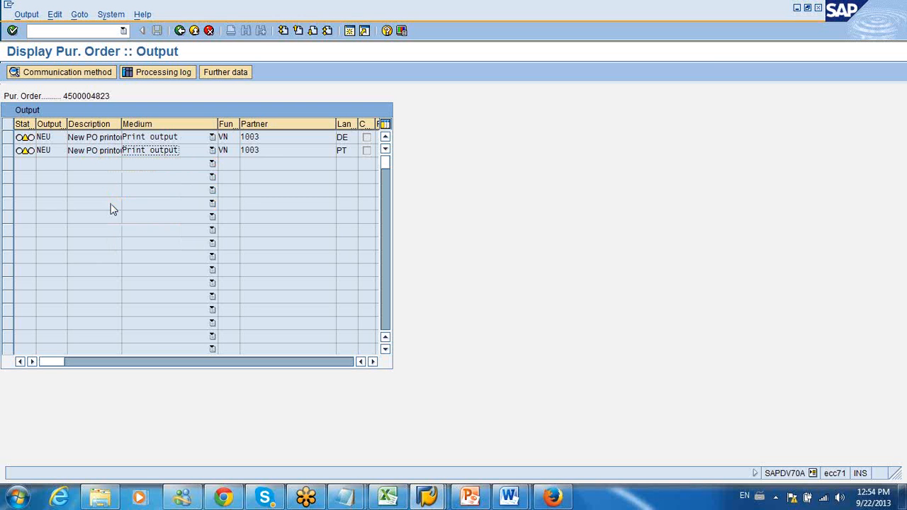
{"action": "left_click", "coordinate": [213, 150]}
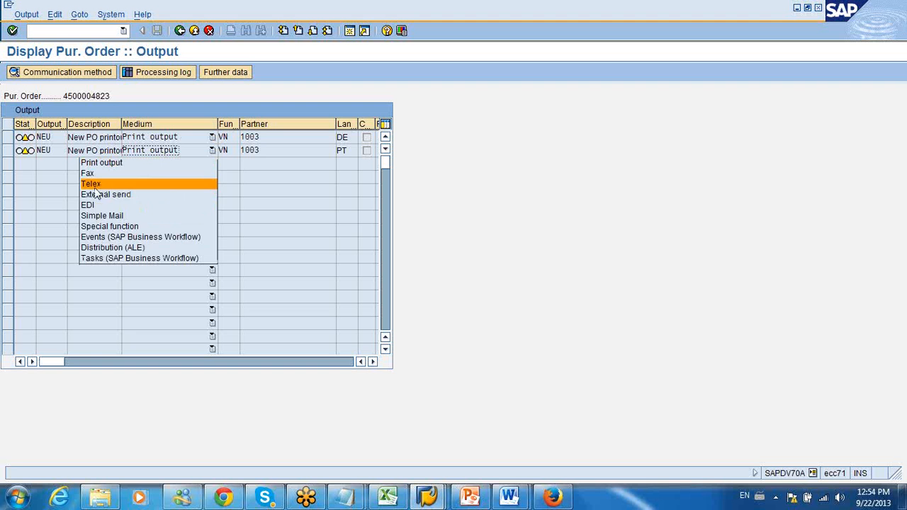
{"action": "left_click", "coordinate": [179, 32]}
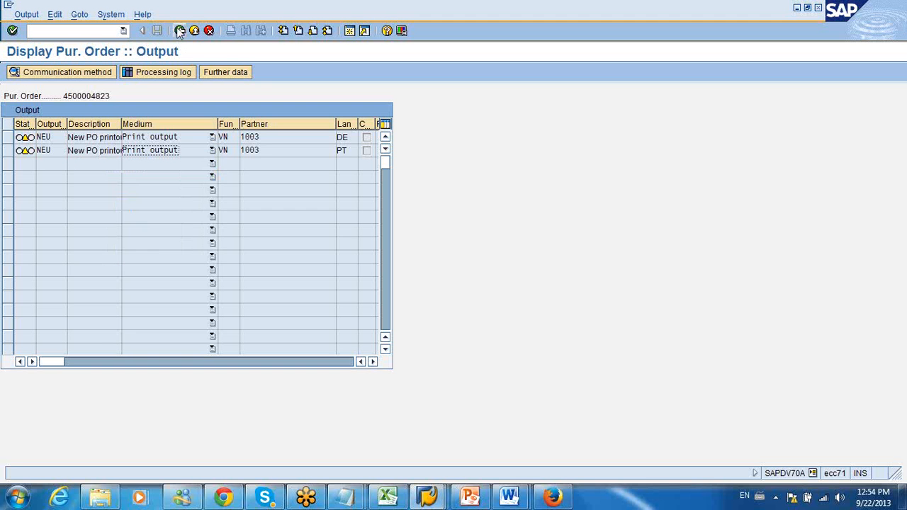
Step: Examine the vendor in the print parameters of the NEU output and return to the output list
{"action": "left_click", "coordinate": [180, 32]}
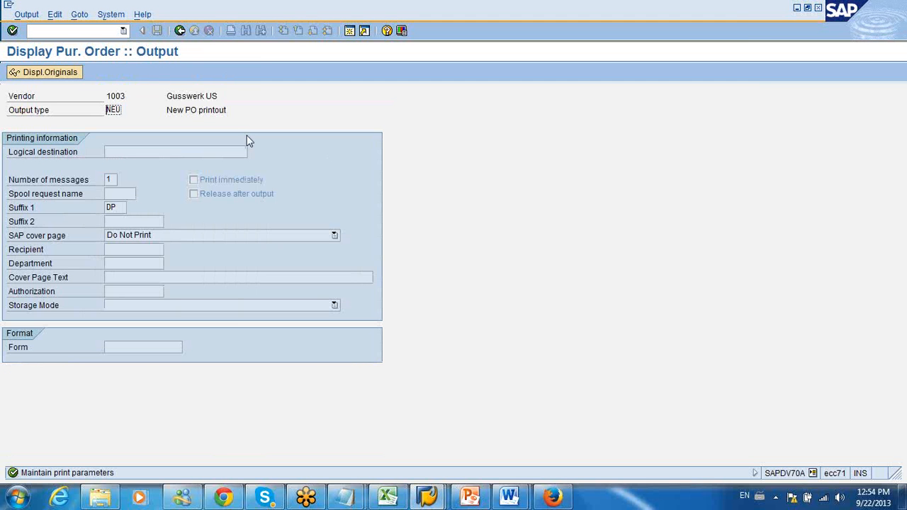
{"action": "left_click_drag", "start_coordinate": [103, 96], "coordinate": [130, 96]}
{"action": "left_click", "coordinate": [179, 31]}
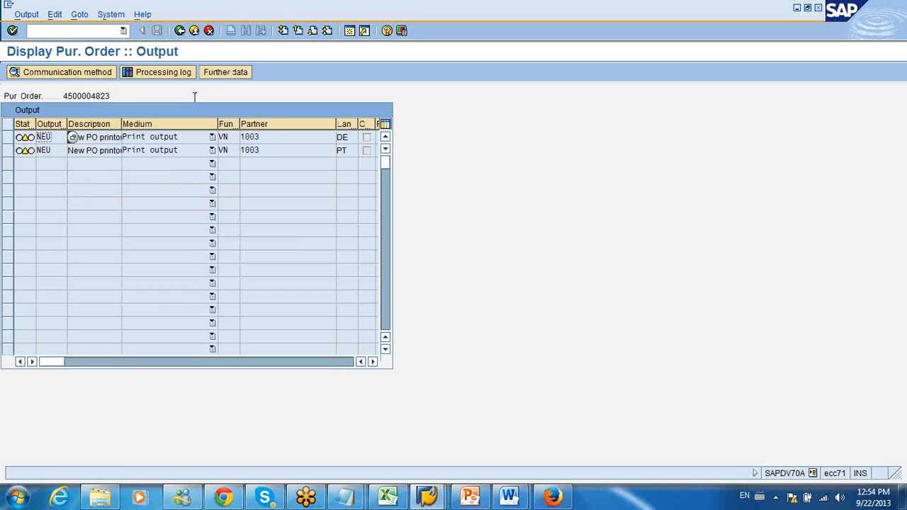
Step: Review the medium options of the second NEU output once more and exit the purchase order to SAP Easy Access
{"action": "left_click", "coordinate": [212, 151]}
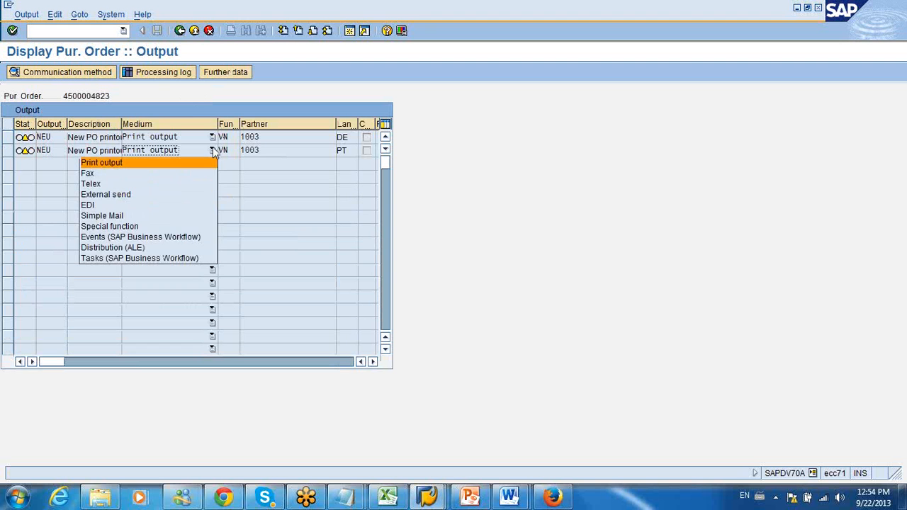
{"action": "left_click", "coordinate": [209, 94]}
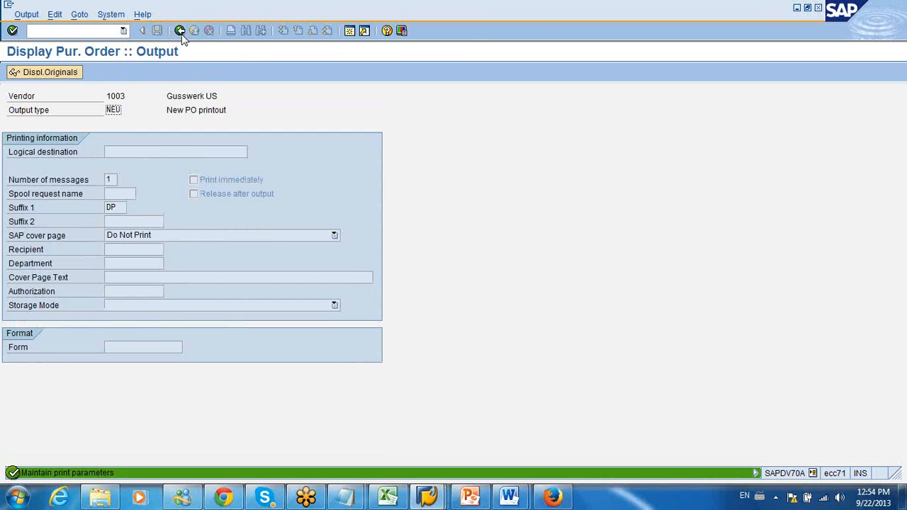
{"action": "left_click", "coordinate": [180, 31]}
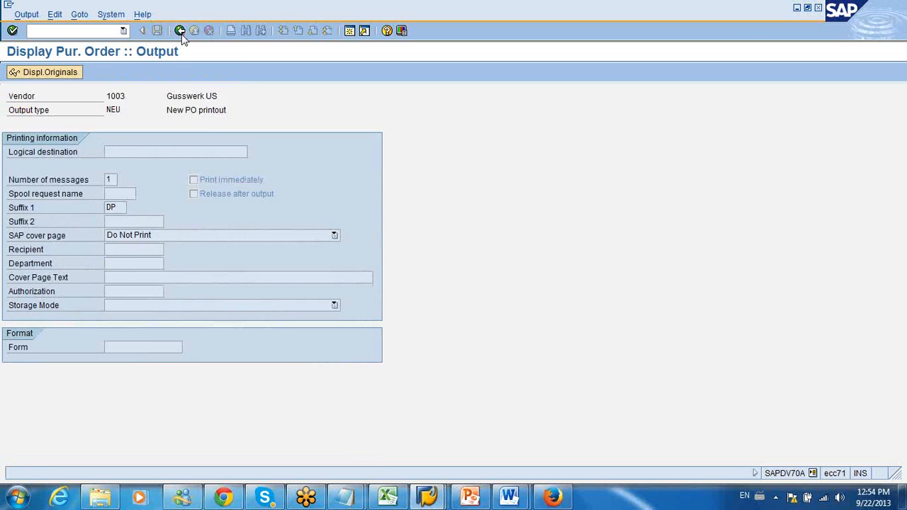
{"action": "left_click", "coordinate": [180, 31]}
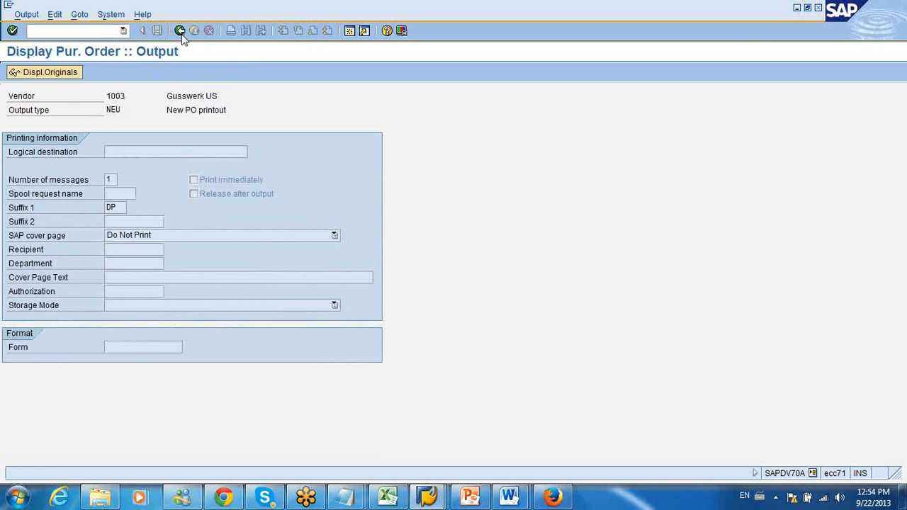
{"action": "left_click", "coordinate": [180, 31]}
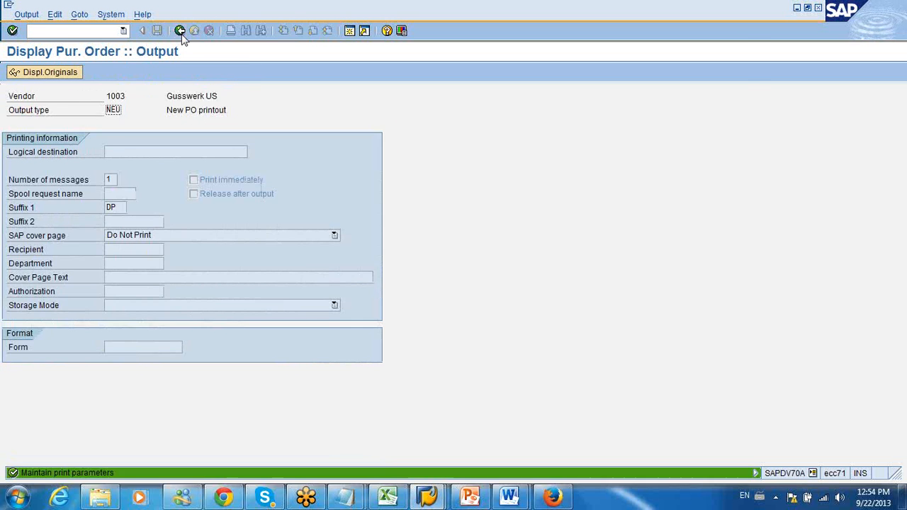
{"action": "left_click", "coordinate": [180, 30]}
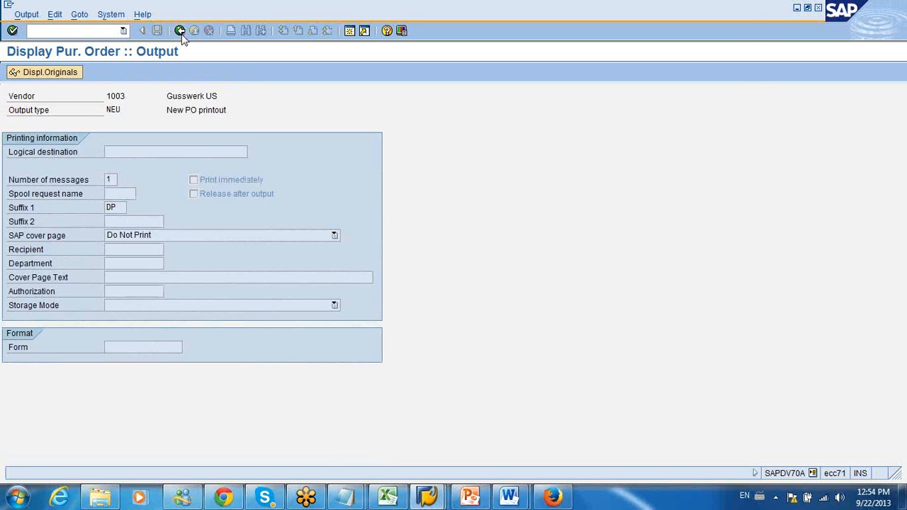
{"action": "left_click", "coordinate": [180, 30]}
{"action": "left_click", "coordinate": [194, 30]}
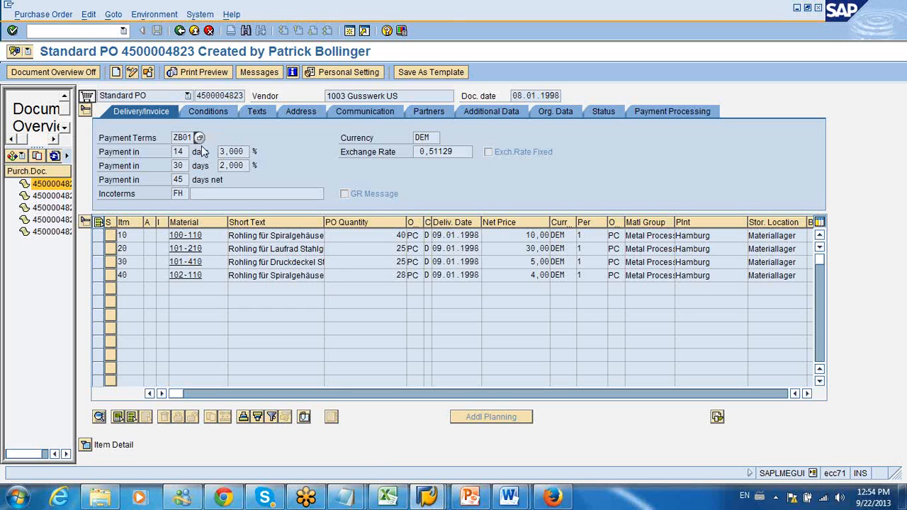
{"action": "left_click", "coordinate": [180, 30]}
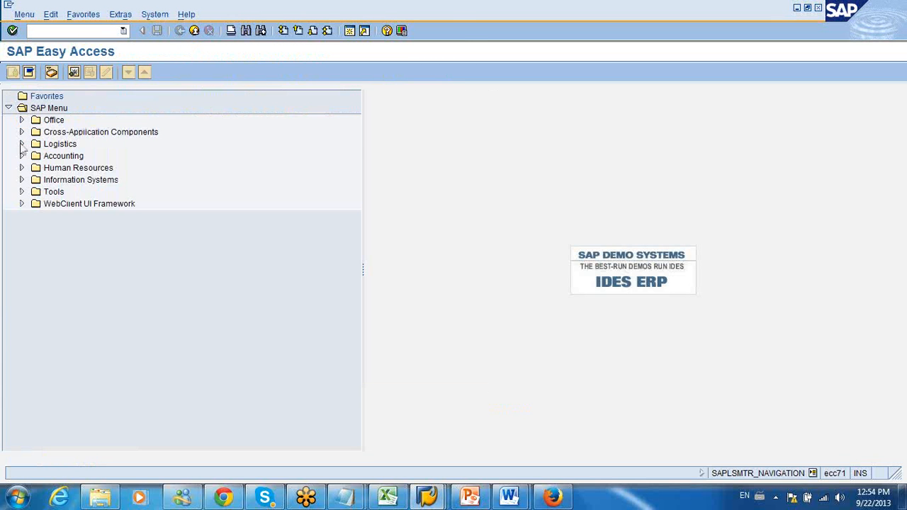
Step: Start transaction VF03 to display a billing document from the Sales and Distribution billing functions under Logistics
{"action": "left_click", "coordinate": [21, 143]}
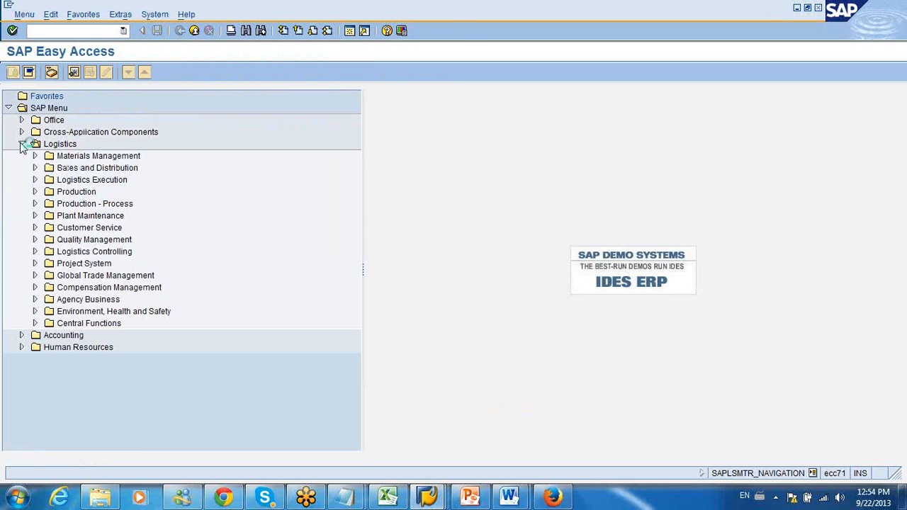
{"action": "left_click", "coordinate": [35, 168]}
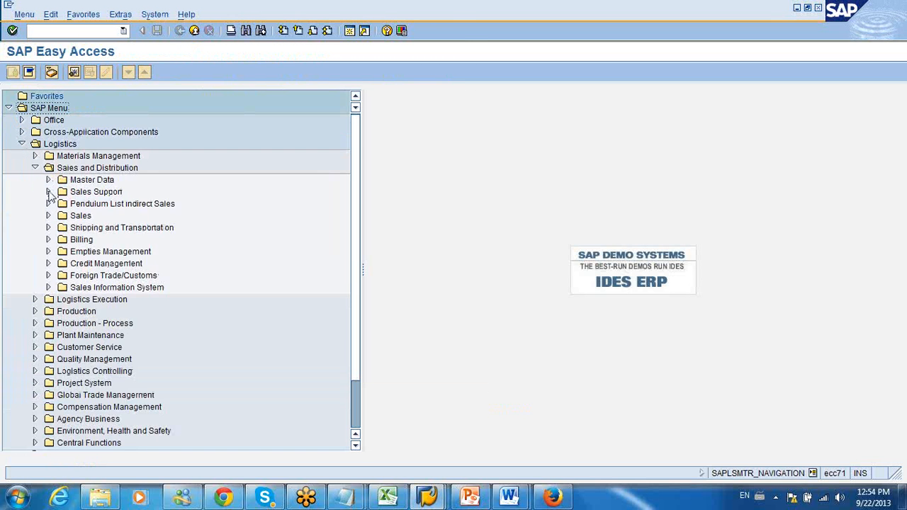
{"action": "left_click", "coordinate": [48, 240]}
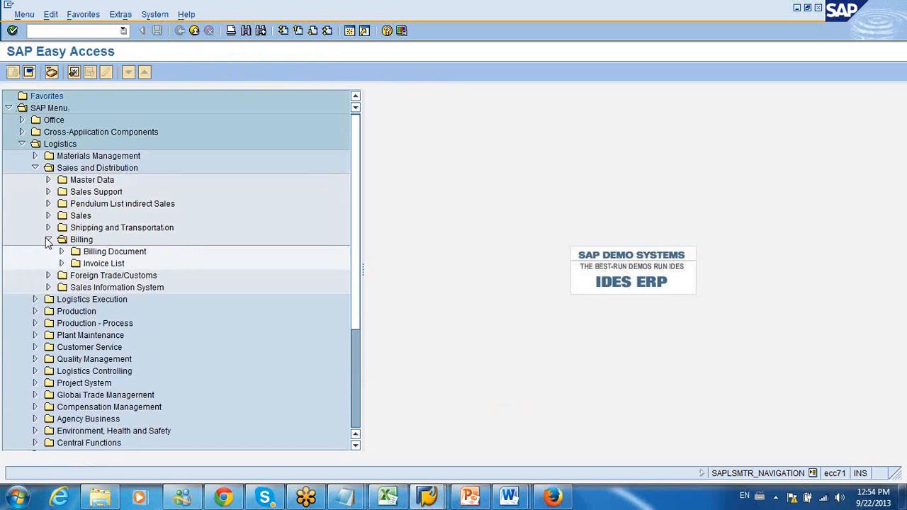
{"action": "left_click", "coordinate": [60, 253]}
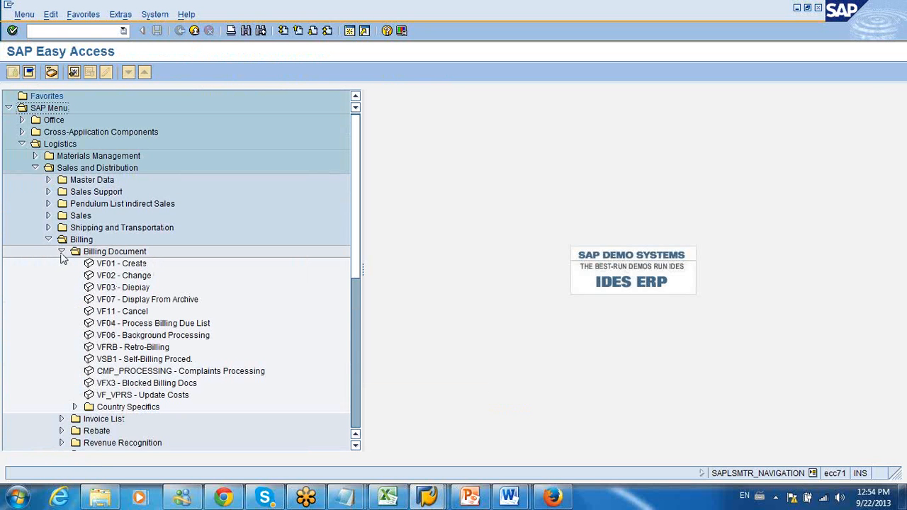
{"action": "double_click", "coordinate": [112, 289]}
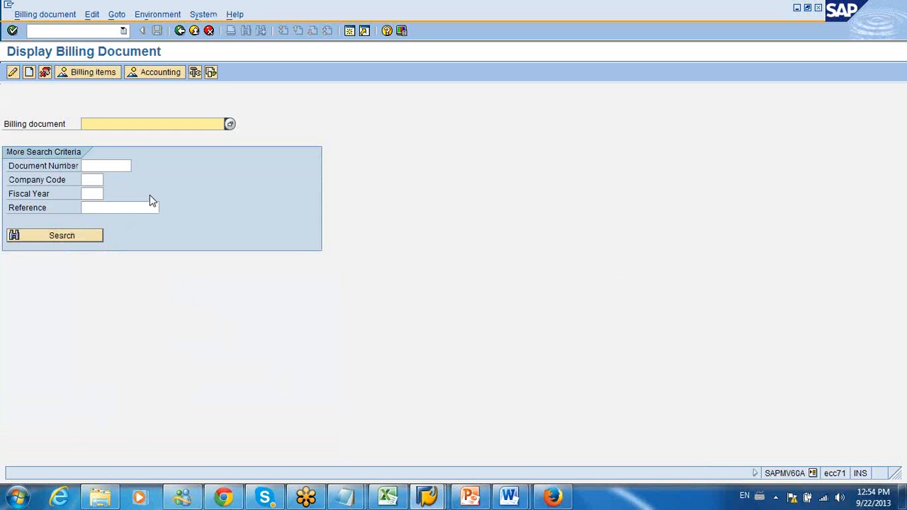
Step: Try to search billing documents with company code 1000 and fiscal year 1000, and leave the Display Billing Document transaction
{"action": "left_click", "coordinate": [95, 181]}
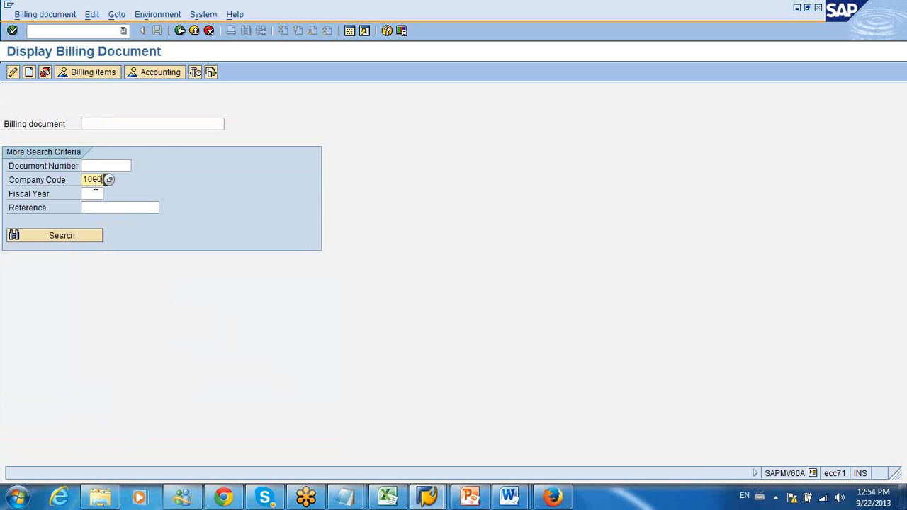
{"action": "left_click", "coordinate": [95, 191]}
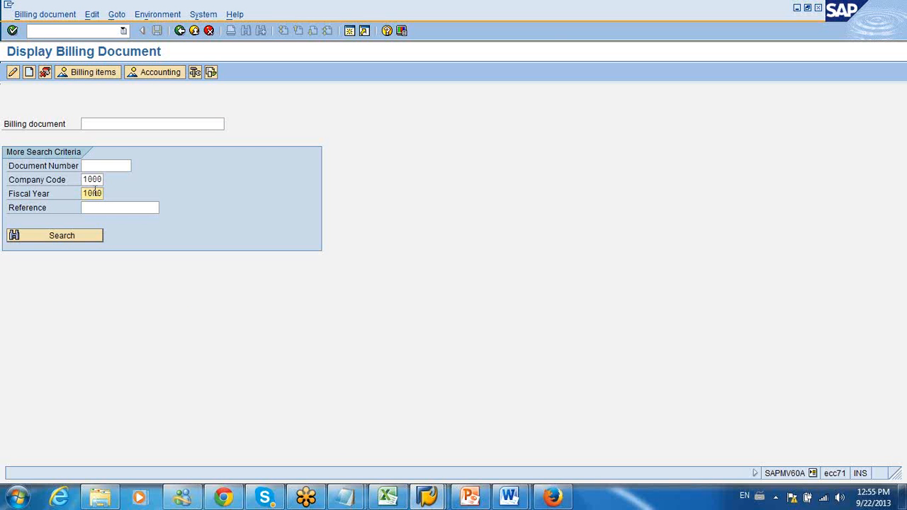
{"action": "left_click", "coordinate": [64, 235]}
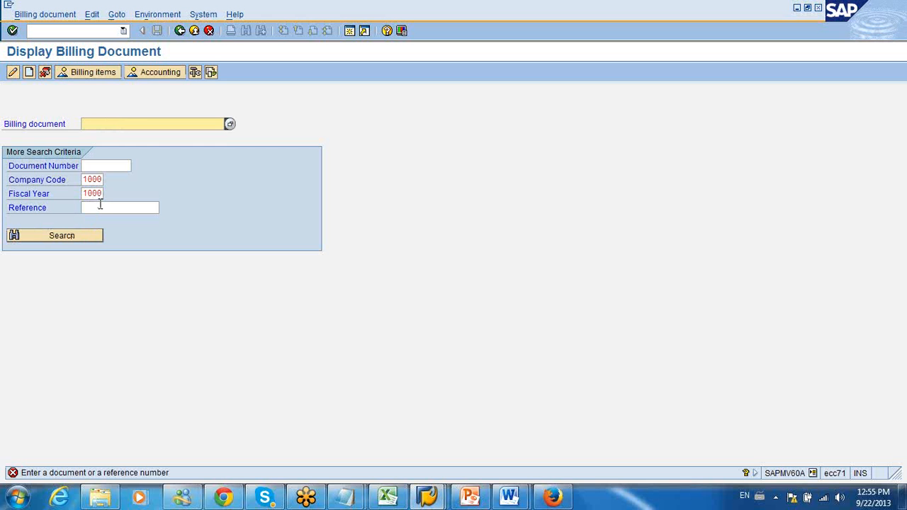
{"action": "left_click", "coordinate": [181, 32]}
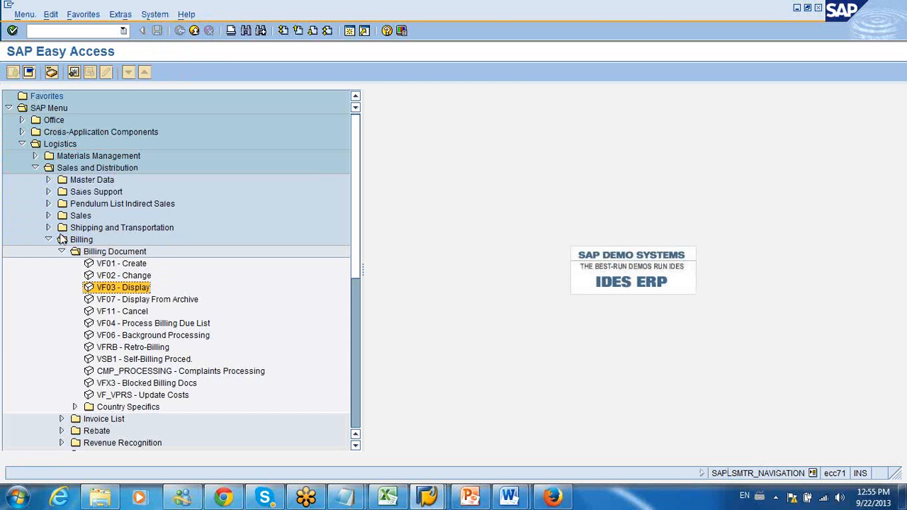
Step: Collapse the billing functions and start transaction VA03 from the sales order functions to display a sales order
{"action": "left_click", "coordinate": [50, 240]}
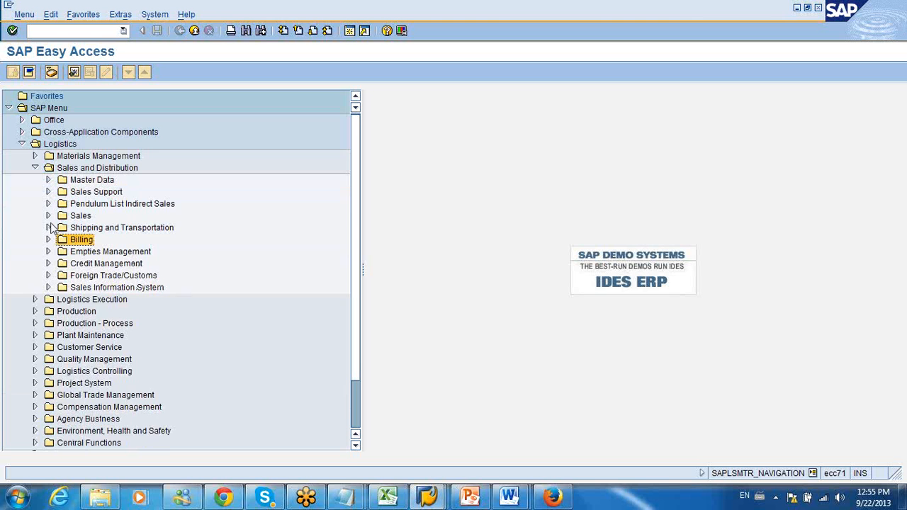
{"action": "left_click", "coordinate": [47, 216]}
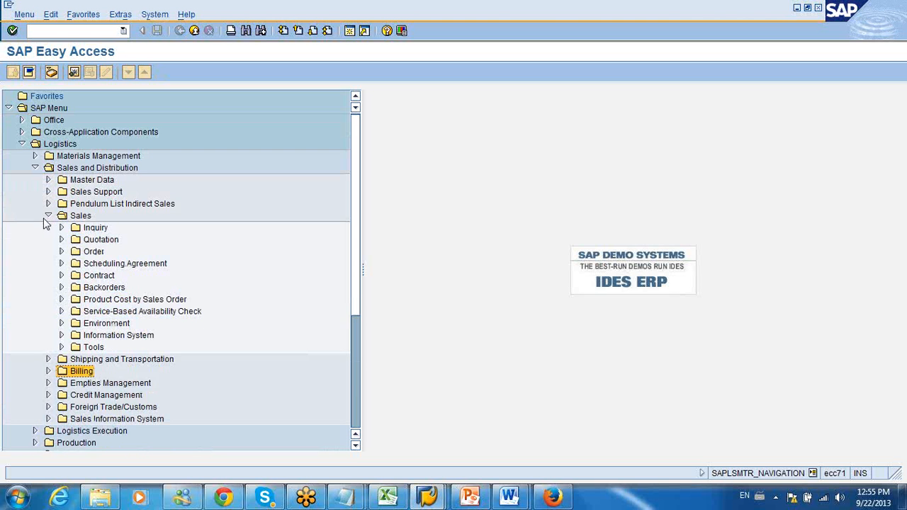
{"action": "left_click", "coordinate": [62, 252]}
{"action": "left_click", "coordinate": [108, 287]}
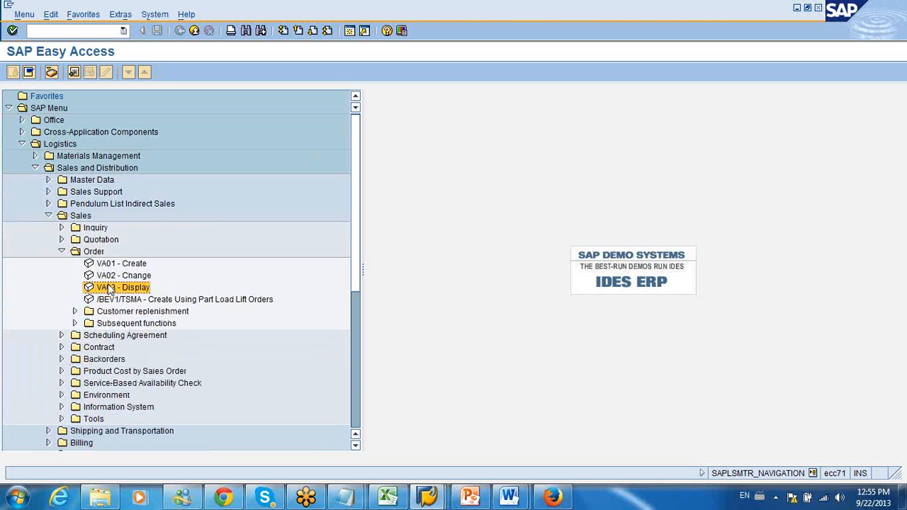
{"action": "double_click", "coordinate": [109, 287]}
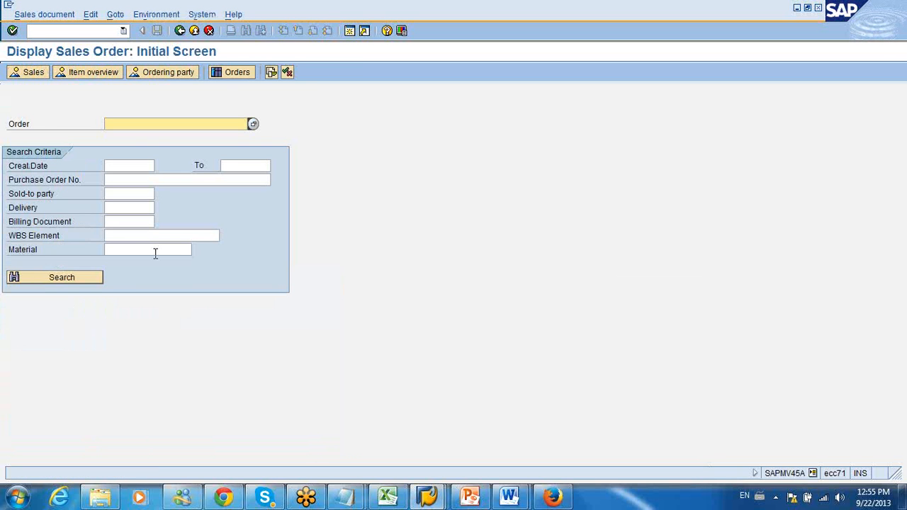
Step: Search for sales documents with a maximum of 5 hits and display the first order in the hit list
{"action": "left_click", "coordinate": [253, 125]}
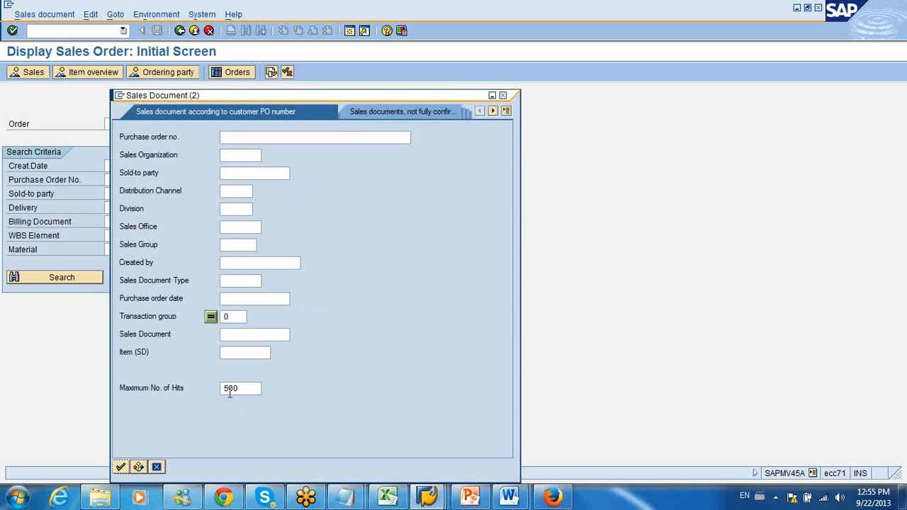
{"action": "left_click_drag", "start_coordinate": [228, 390], "coordinate": [258, 388]}
{"action": "key", "text": "Delete"}
{"action": "left_click", "coordinate": [120, 466]}
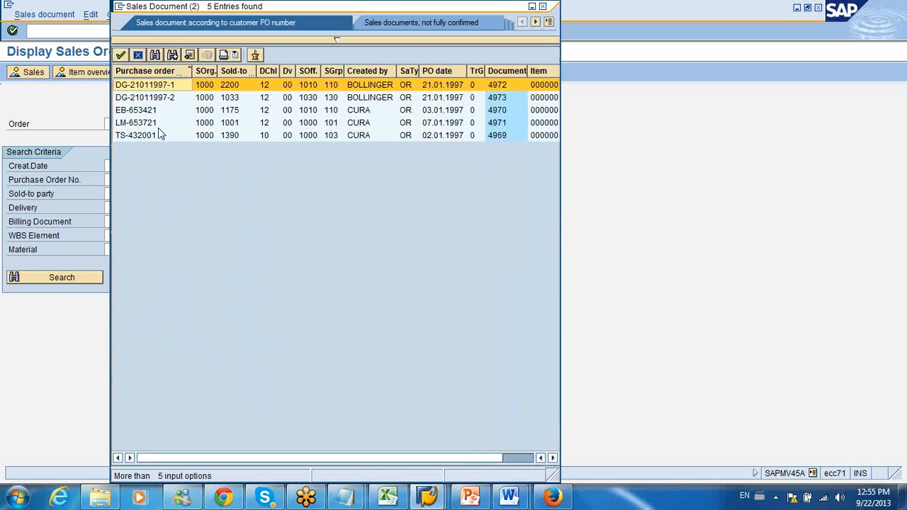
{"action": "double_click", "coordinate": [206, 86]}
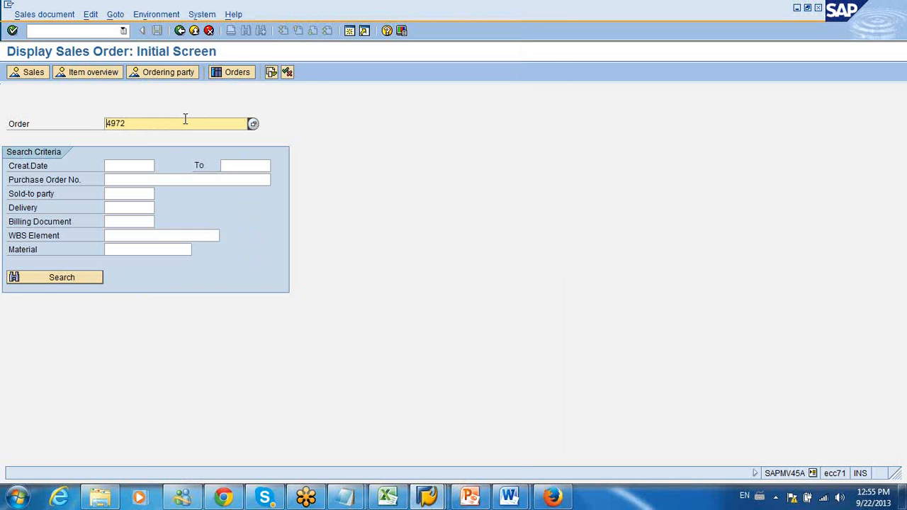
{"action": "key", "text": "Return"}
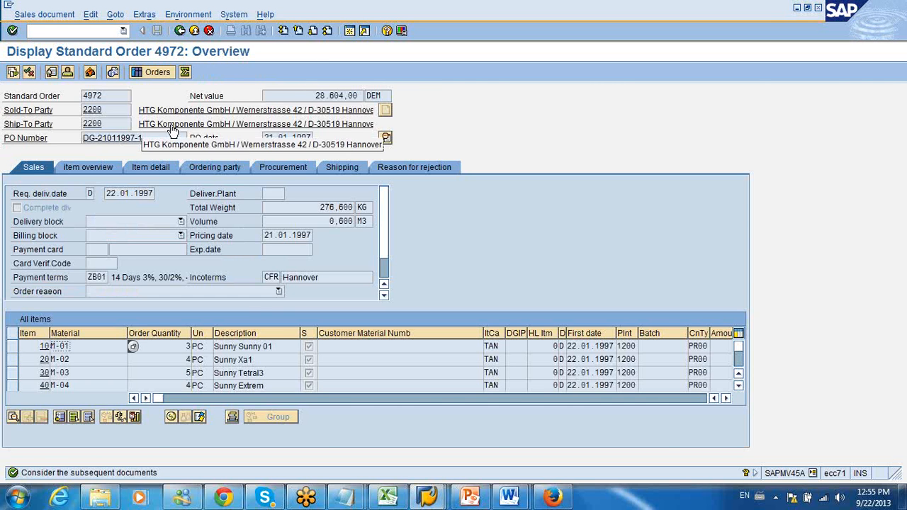
Step: Open the header output overview of the displayed sales order
{"action": "left_click", "coordinate": [142, 16]}
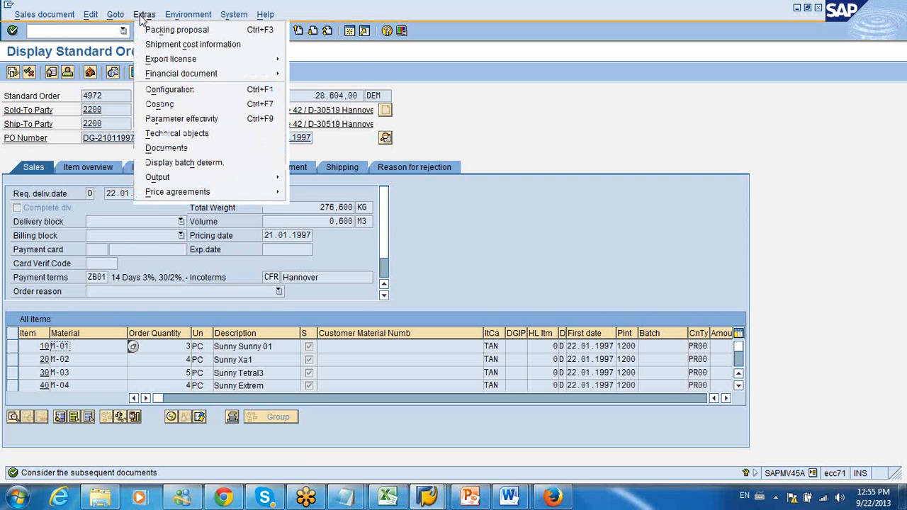
{"action": "mouse_move", "coordinate": [118, 18]}
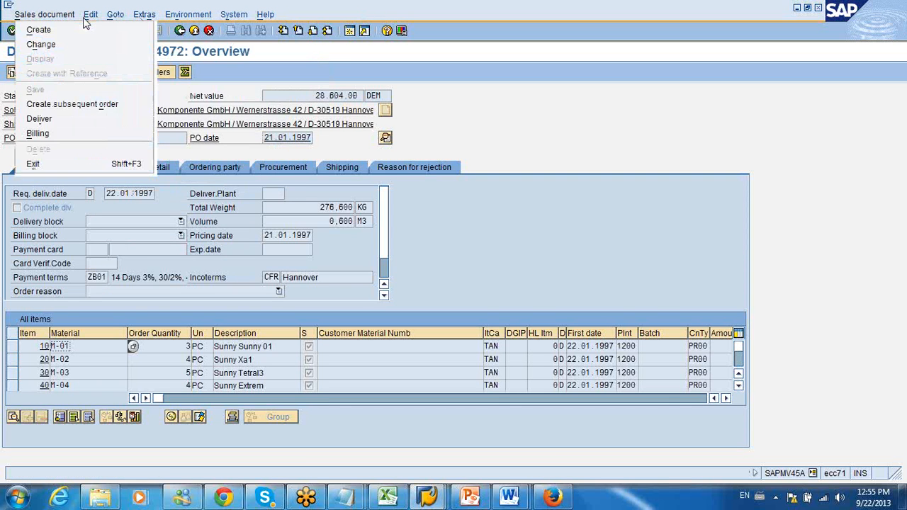
{"action": "left_click", "coordinate": [90, 17]}
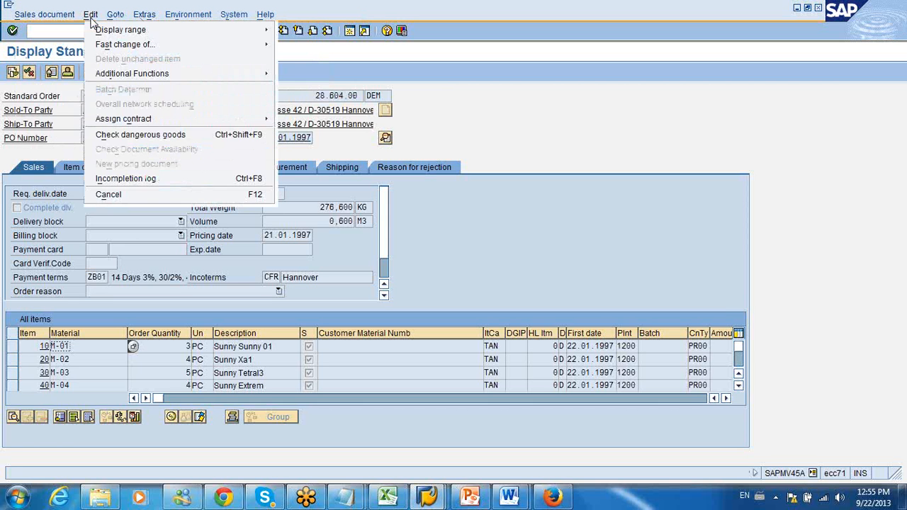
{"action": "left_click", "coordinate": [91, 16]}
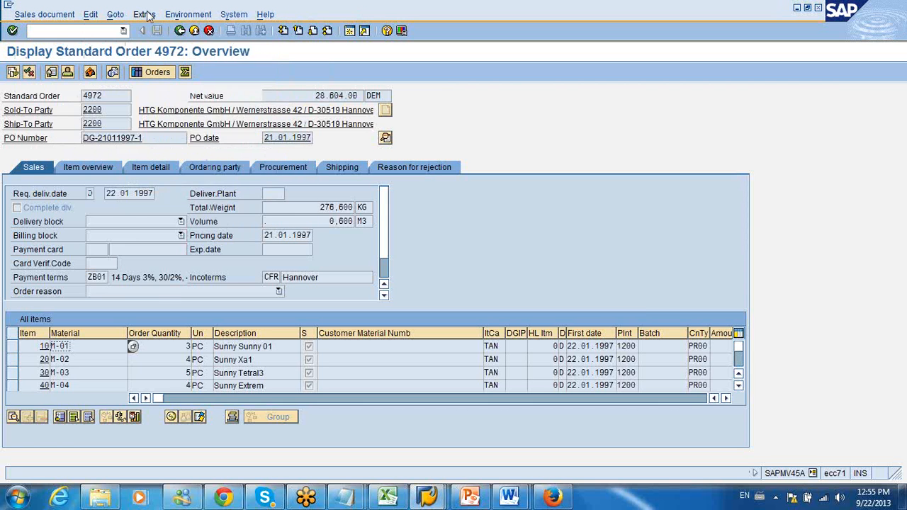
{"action": "left_click", "coordinate": [144, 15]}
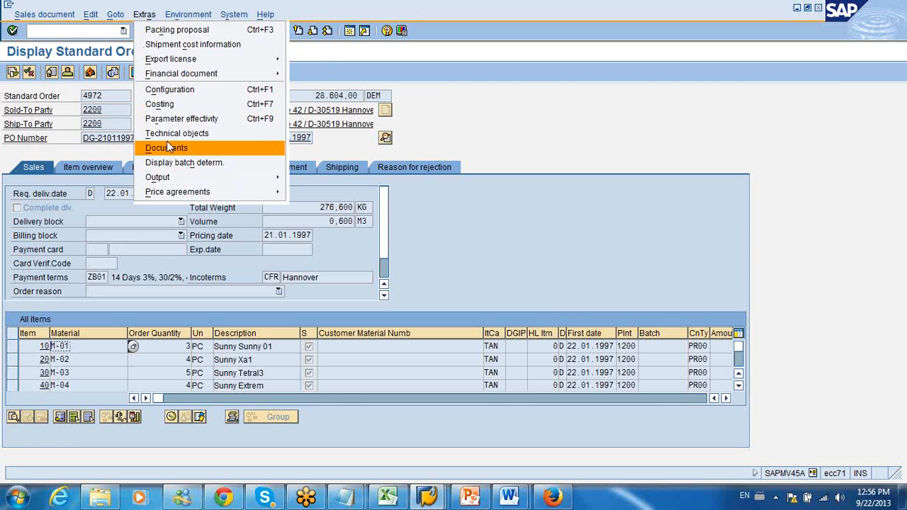
{"action": "mouse_move", "coordinate": [168, 177]}
{"action": "mouse_move", "coordinate": [312, 178]}
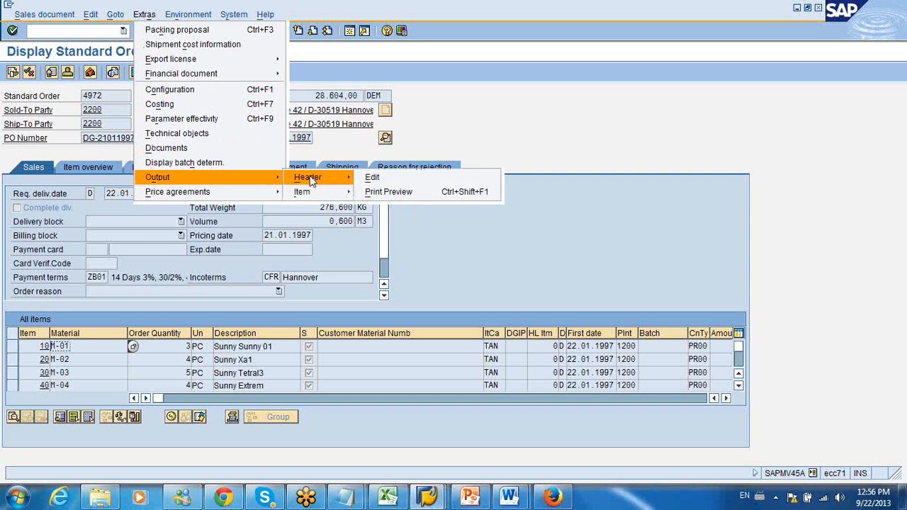
{"action": "left_click", "coordinate": [368, 176]}
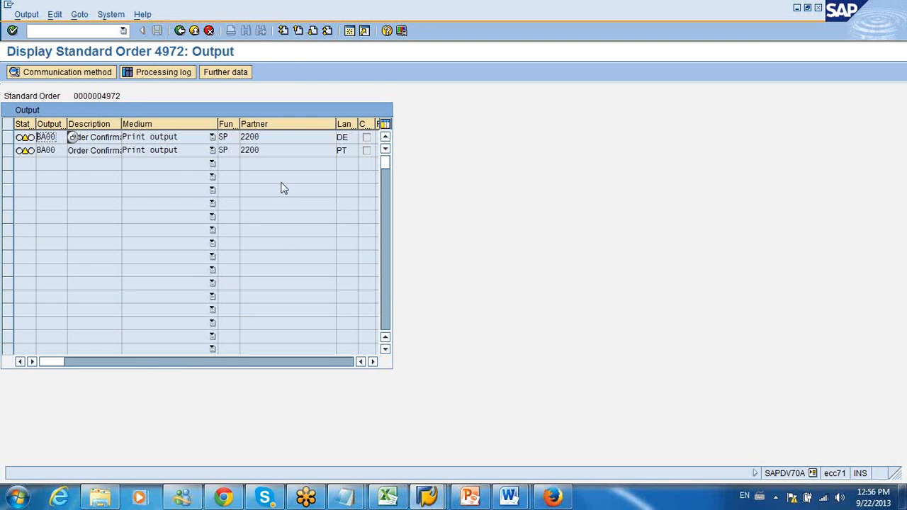
Step: Review the medium options of the second BA00 output, including EDI, and exit the sales order to SAP Easy Access
{"action": "left_click", "coordinate": [211, 150]}
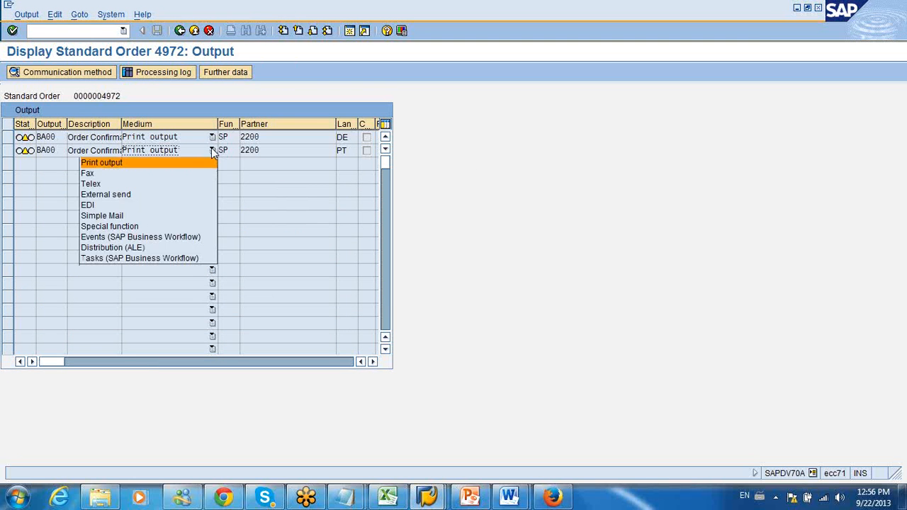
{"action": "left_click", "coordinate": [159, 209]}
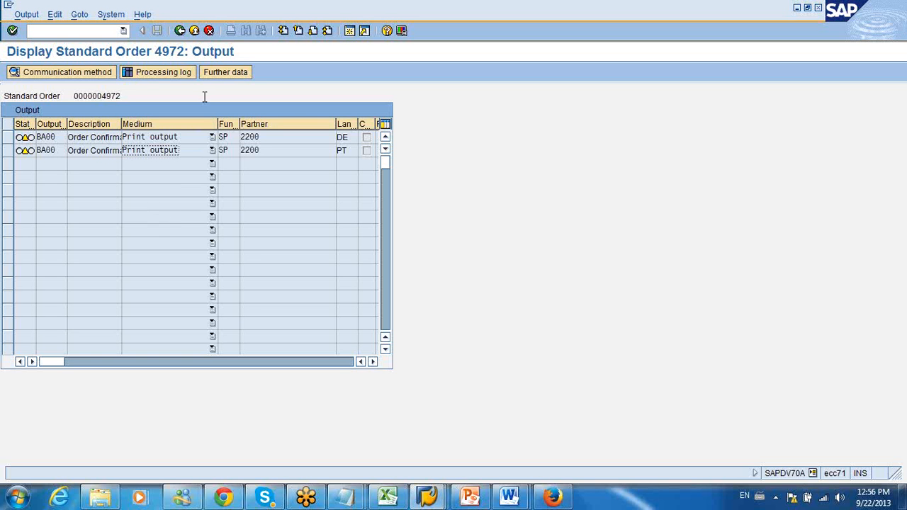
{"action": "left_click", "coordinate": [184, 35]}
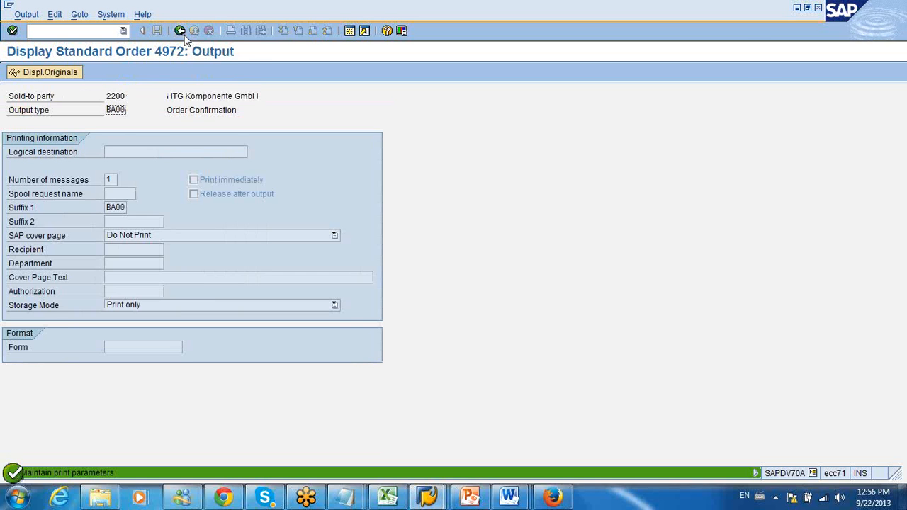
{"action": "left_click", "coordinate": [184, 35]}
{"action": "left_click", "coordinate": [184, 35]}
{"action": "left_click", "coordinate": [184, 34]}
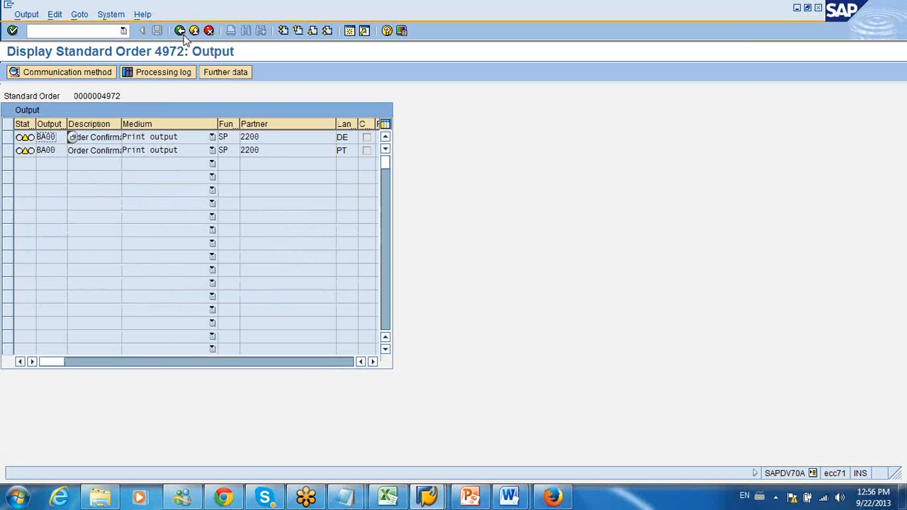
{"action": "left_click", "coordinate": [181, 33]}
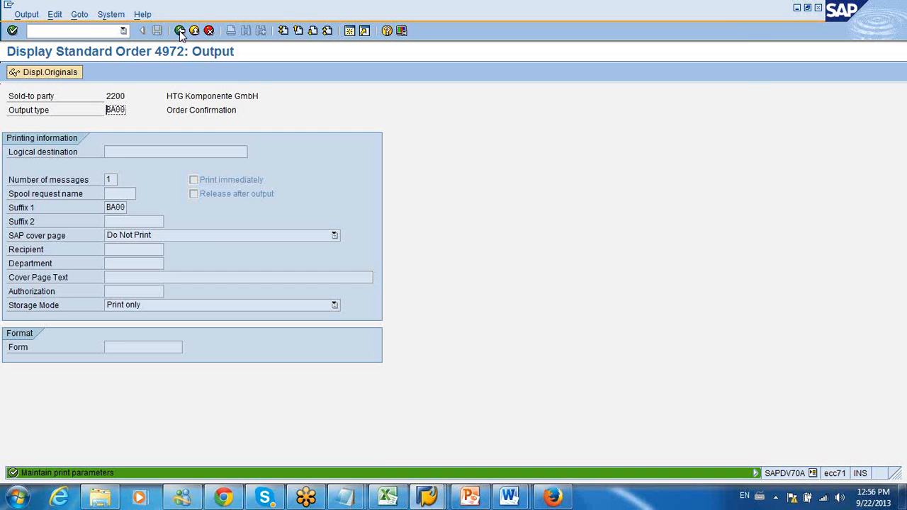
{"action": "left_click", "coordinate": [181, 34]}
{"action": "left_click", "coordinate": [180, 32]}
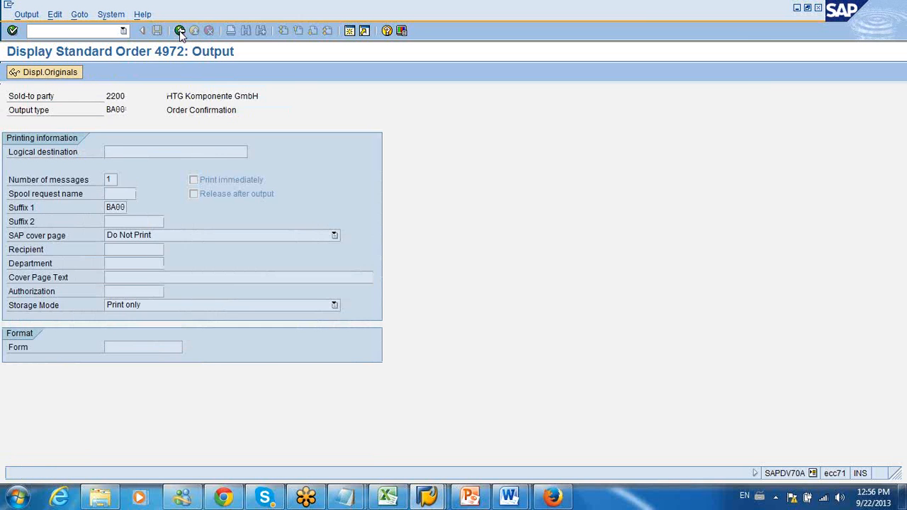
{"action": "left_click", "coordinate": [181, 32]}
{"action": "left_click", "coordinate": [187, 32]}
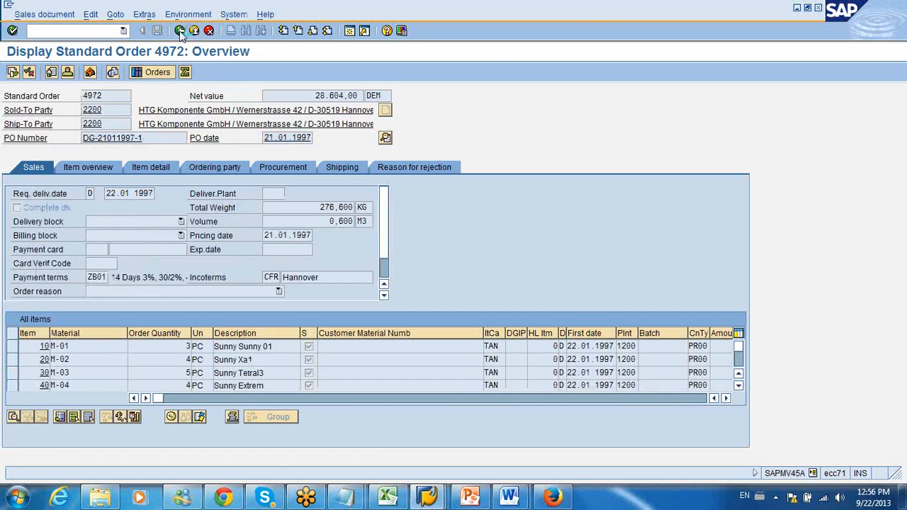
{"action": "left_click", "coordinate": [181, 31]}
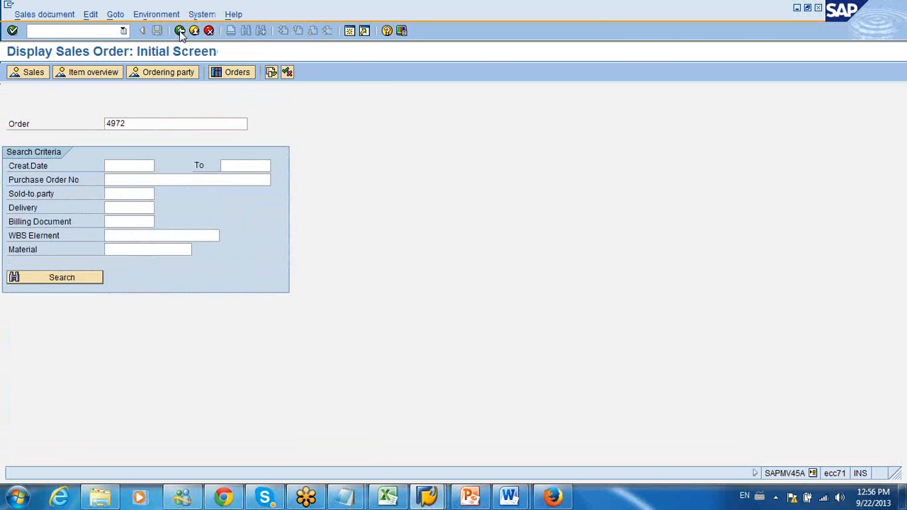
{"action": "left_click", "coordinate": [180, 32]}
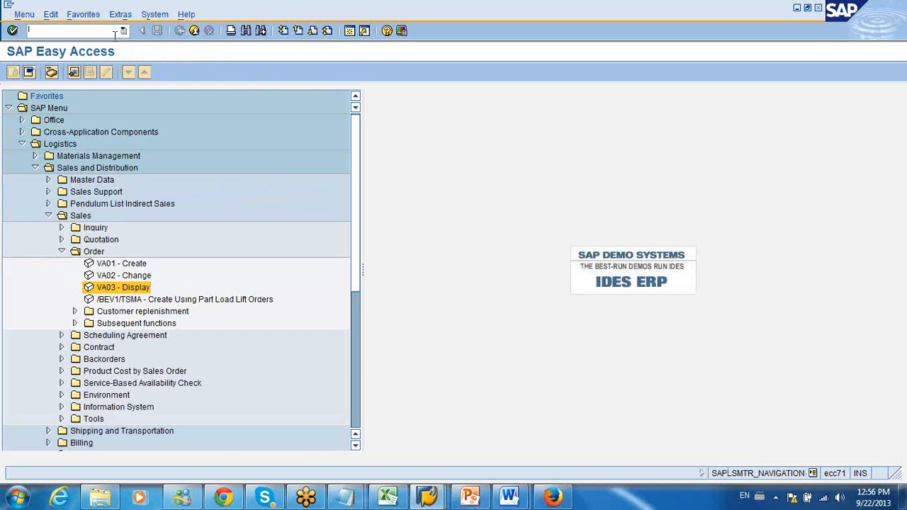
Step: Start transaction SPRO and display the SAP Reference IMG
{"action": "type", "text": "spro"}
{"action": "key", "text": "Return"}
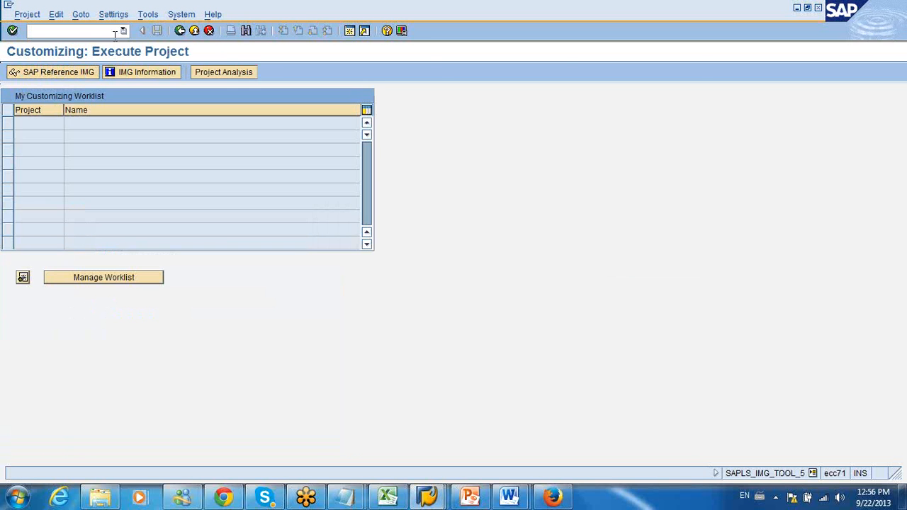
{"action": "left_click", "coordinate": [34, 72]}
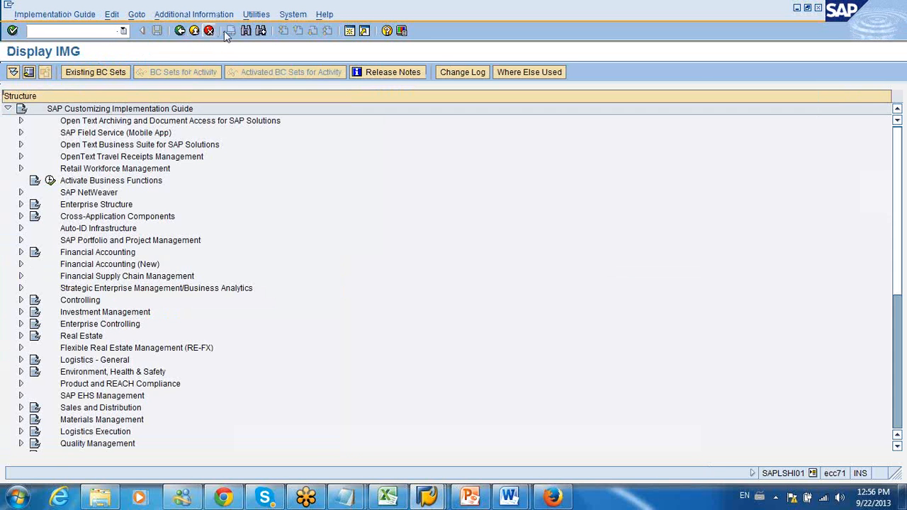
Step: Search the IMG structure for "message output", then dismiss the hit list and return to the IMG structure
{"action": "left_click", "coordinate": [245, 31]}
{"action": "type", "text": "message output"}
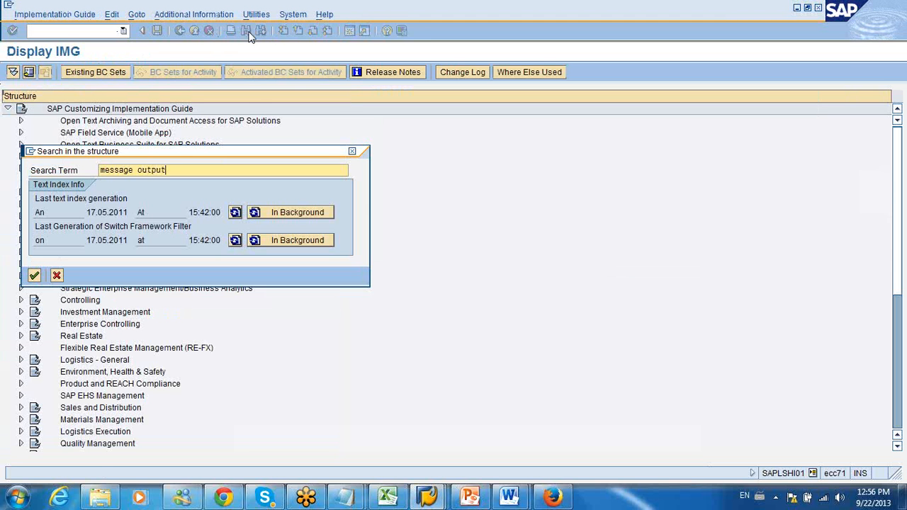
{"action": "key", "text": "Return"}
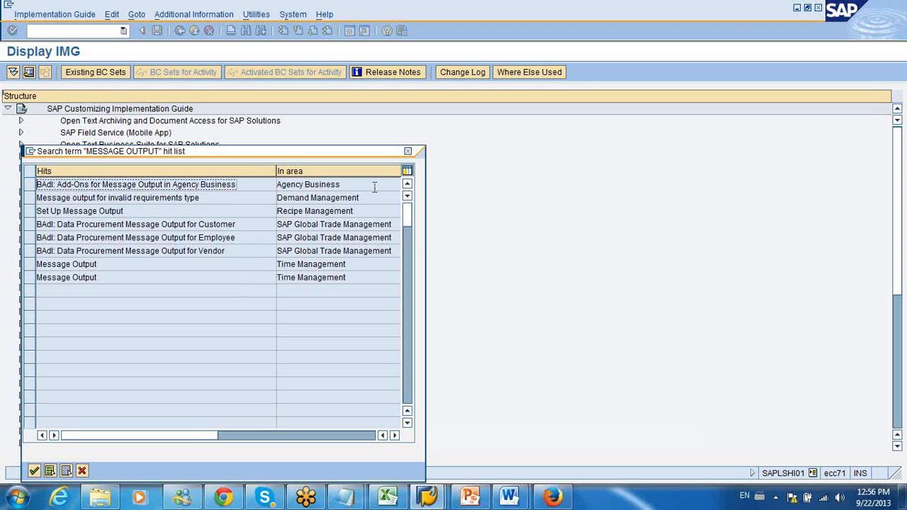
{"action": "left_click", "coordinate": [407, 150]}
{"action": "left_click", "coordinate": [193, 30]}
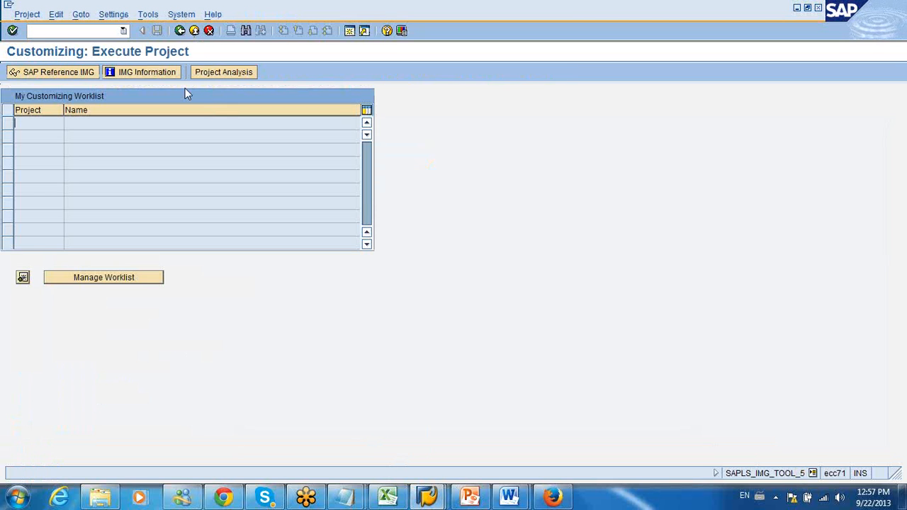
{"action": "left_click", "coordinate": [84, 73]}
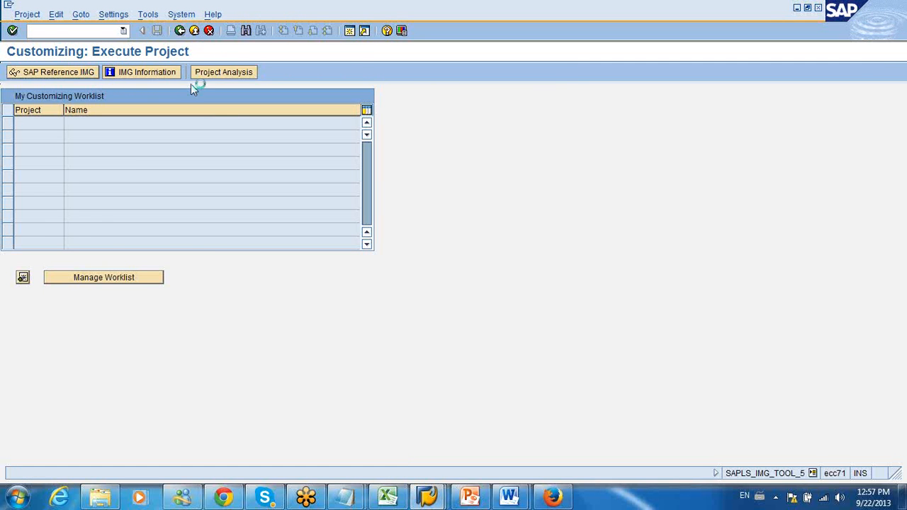
{"action": "left_click", "coordinate": [249, 31]}
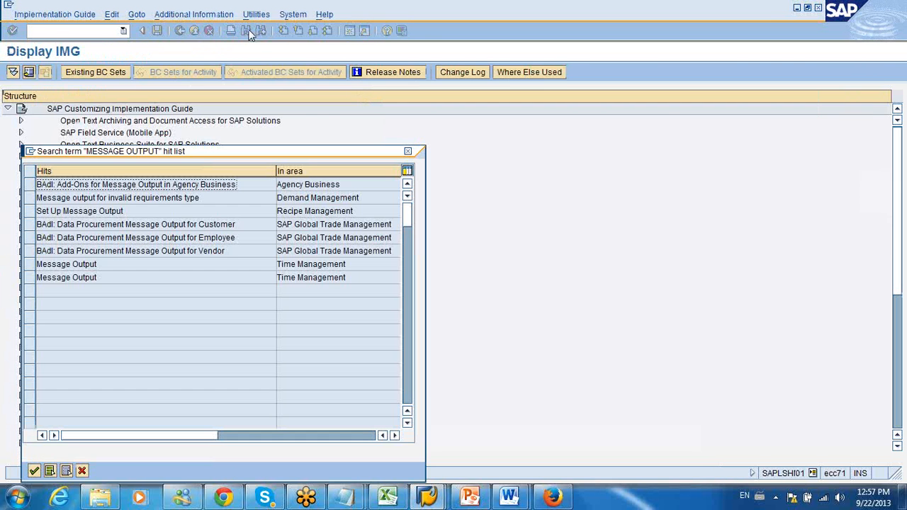
{"action": "key", "text": "Escape"}
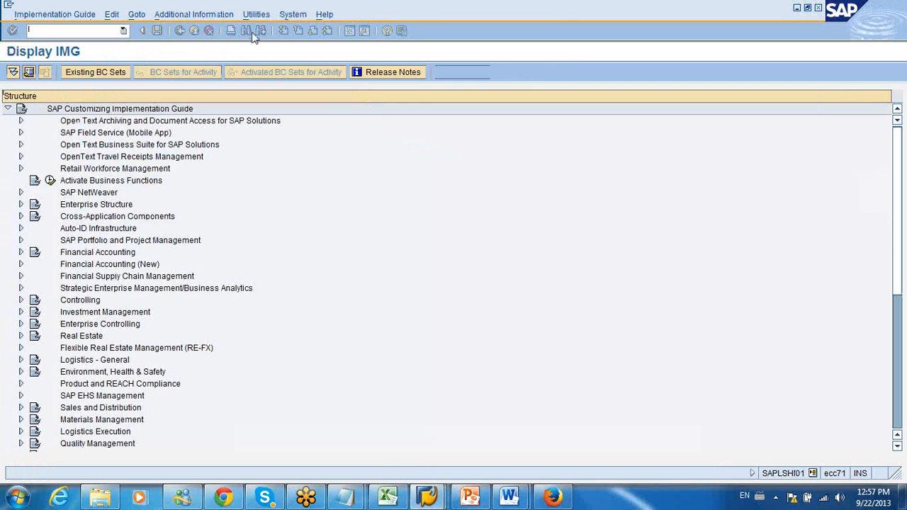
Step: Search the IMG for "message determination" and go to the Message Determination hit in the Logistics Invoice Verification area
{"action": "left_click", "coordinate": [246, 33]}
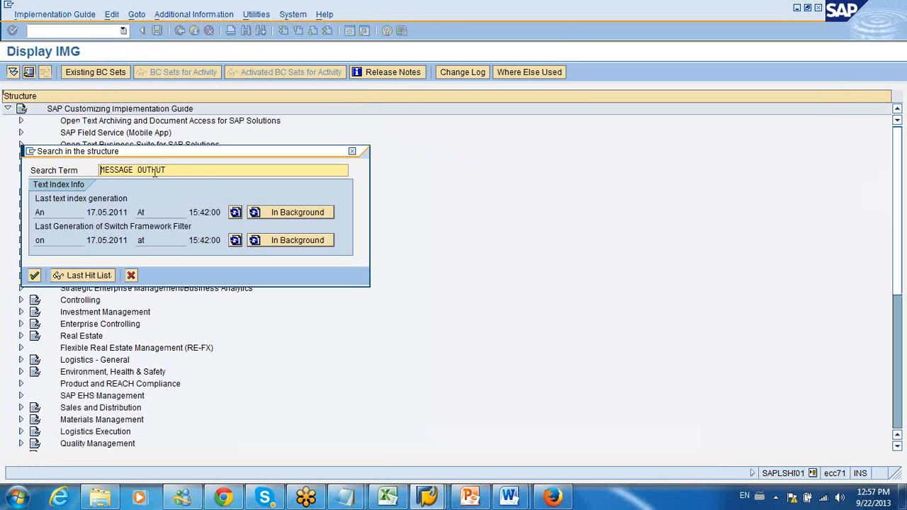
{"action": "left_click_drag", "start_coordinate": [135, 171], "coordinate": [203, 175]}
{"action": "type", "text": "r"}
{"action": "type", "text": "etermination"}
{"action": "key", "text": "Return"}
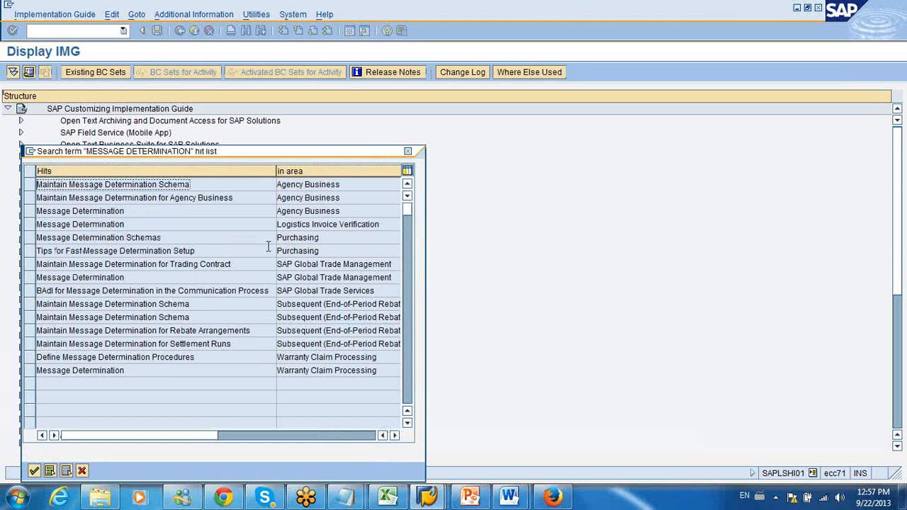
{"action": "double_click", "coordinate": [296, 225]}
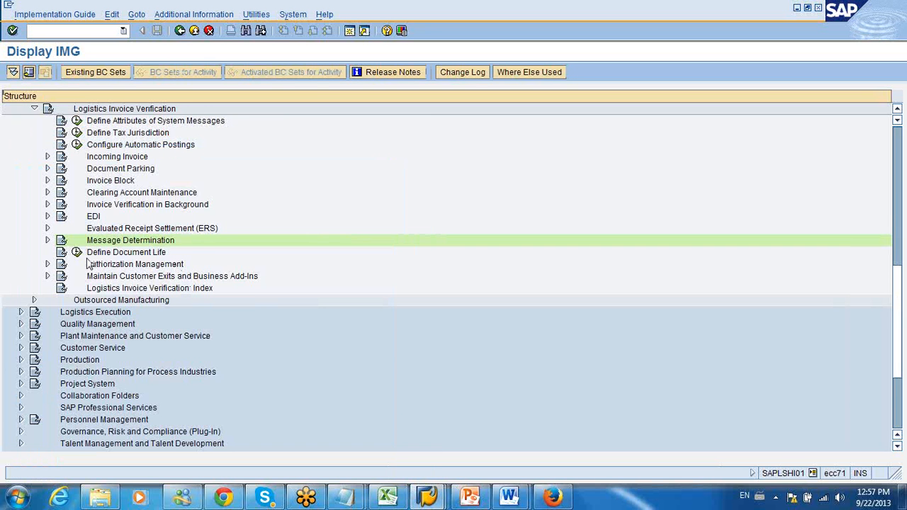
Step: Run the Maintain Message Types activity under Message Determination and look through the output types for application MR
{"action": "left_click", "coordinate": [47, 240]}
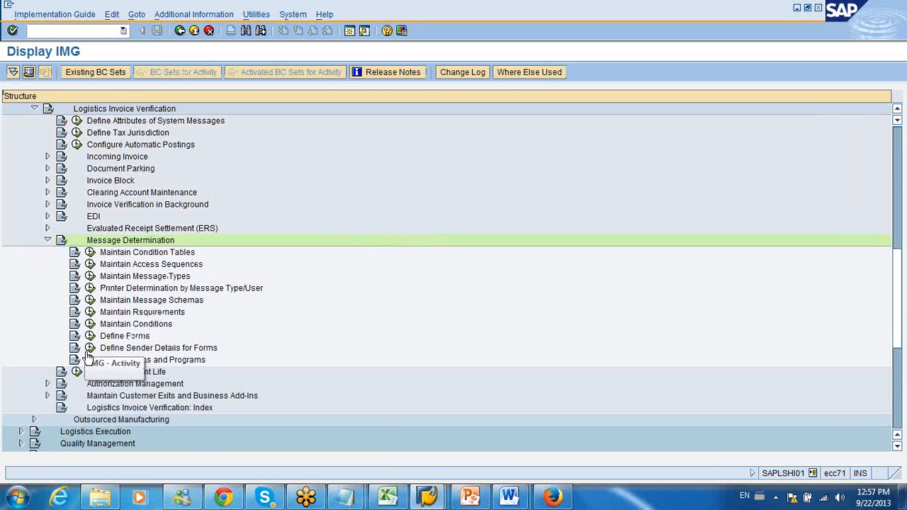
{"action": "left_click", "coordinate": [90, 276]}
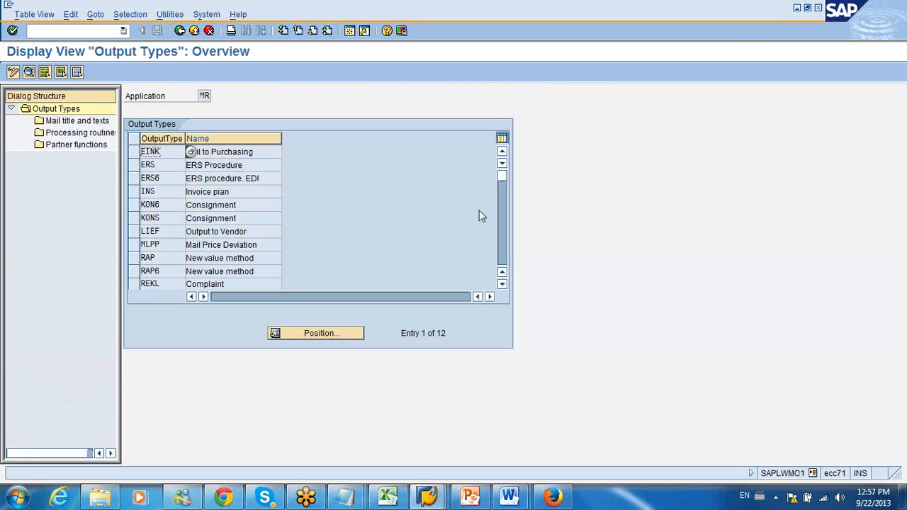
{"action": "left_click", "coordinate": [505, 239]}
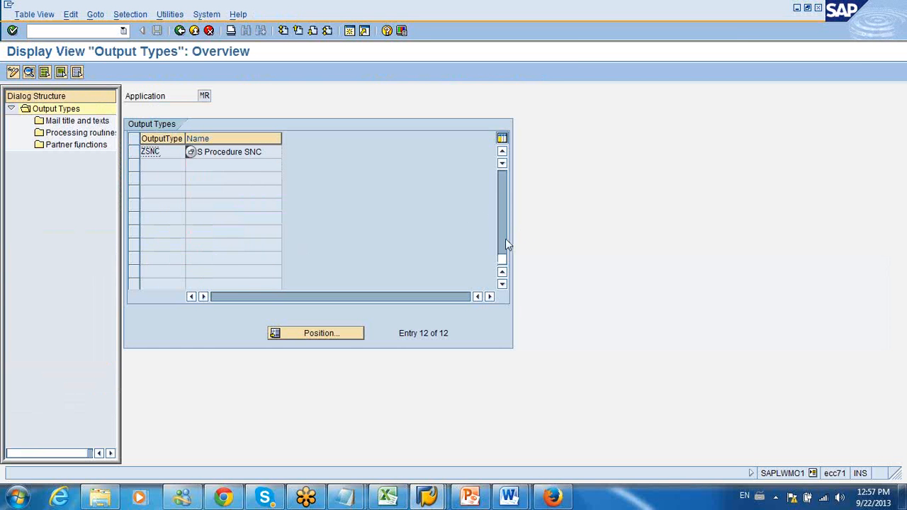
{"action": "left_click", "coordinate": [505, 199]}
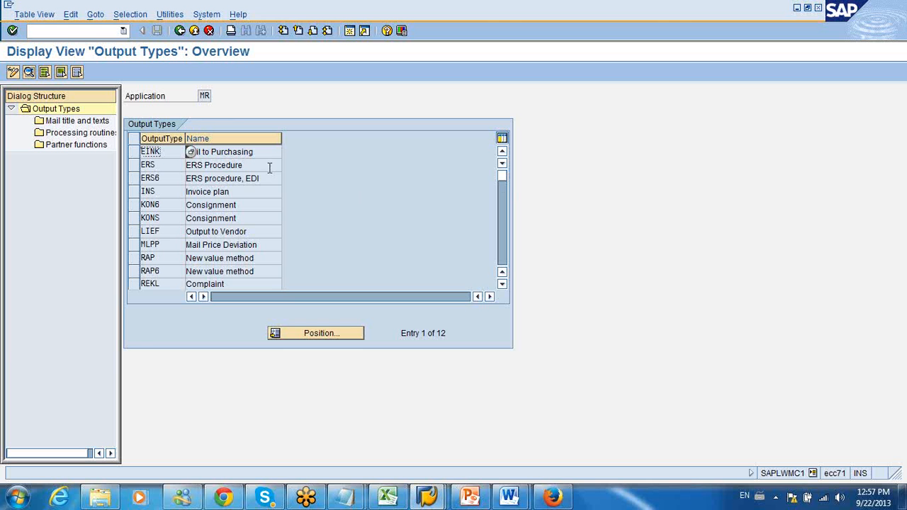
Step: Go to the Message Determination Schemas hit in the Purchasing area and expand it together with Partner Roles per Message Type
{"action": "left_click", "coordinate": [180, 31]}
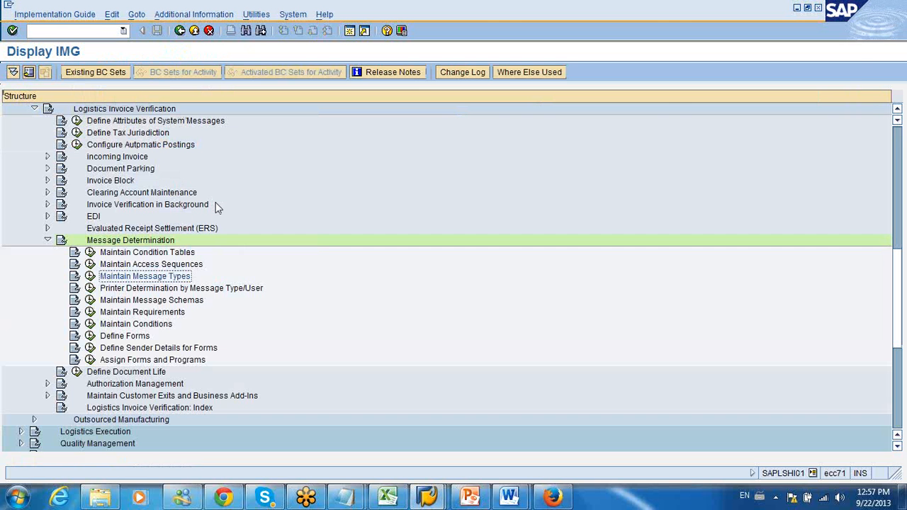
{"action": "left_click", "coordinate": [260, 30]}
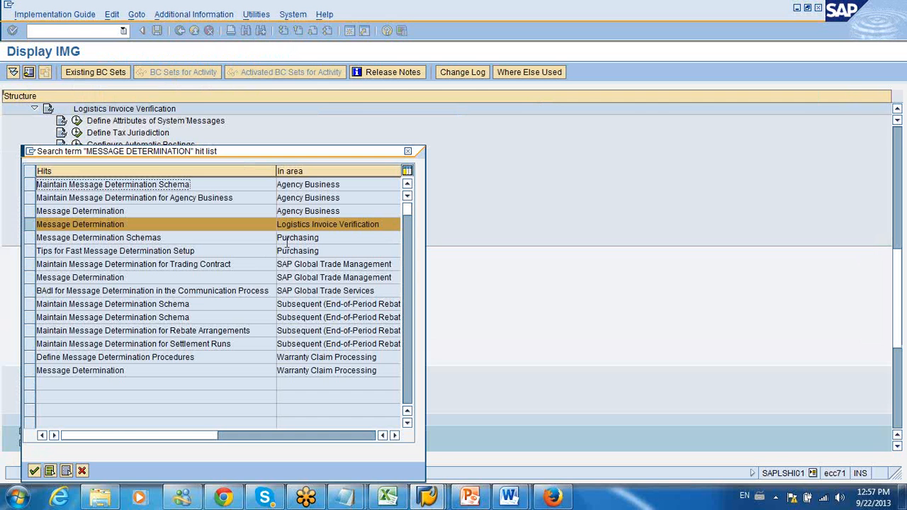
{"action": "left_click", "coordinate": [286, 240]}
{"action": "double_click", "coordinate": [298, 239]}
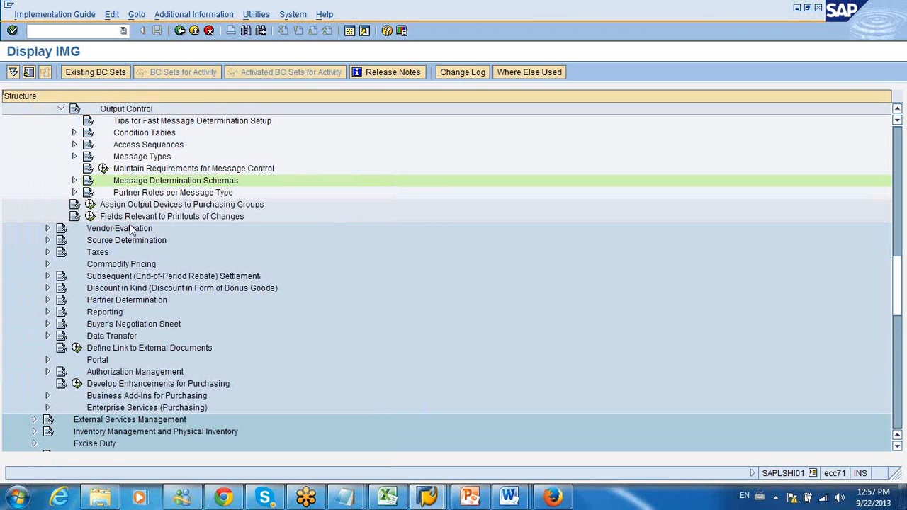
{"action": "left_click", "coordinate": [74, 181]}
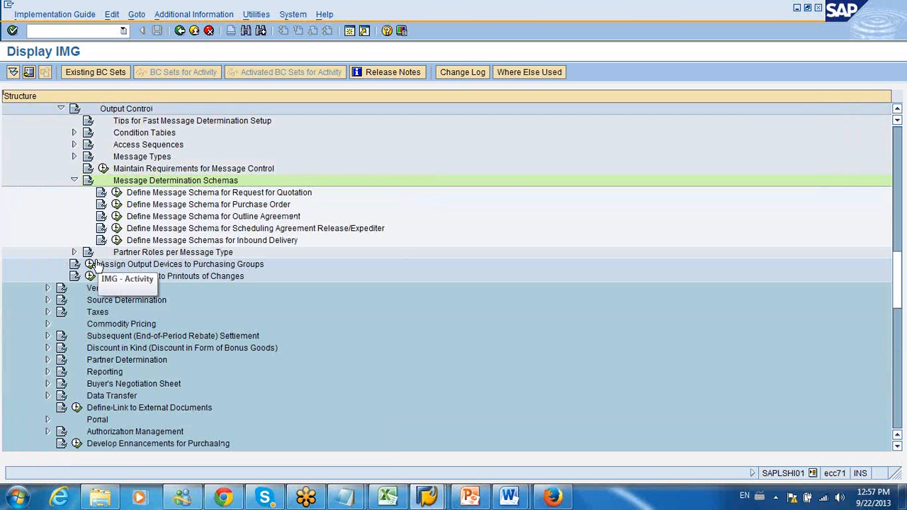
{"action": "left_click", "coordinate": [74, 252]}
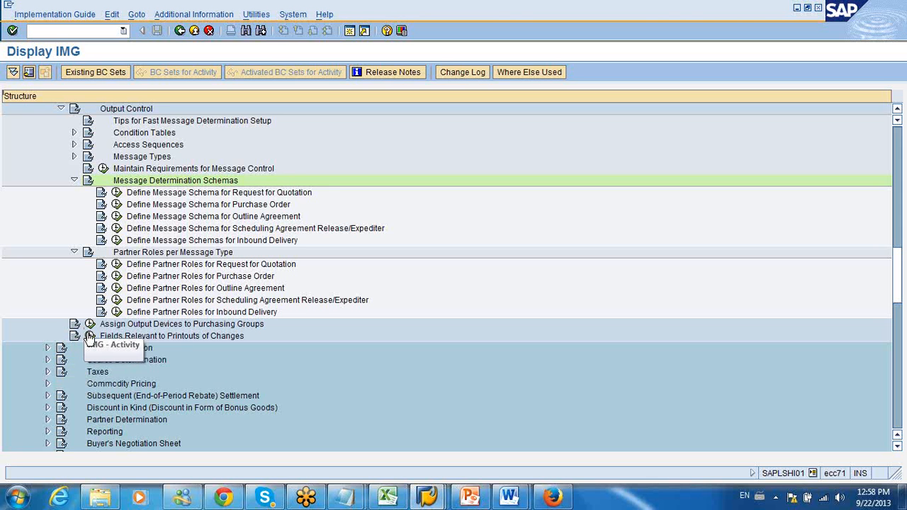
Step: Expand Message Types and run Maintain Message Types for PO under Define Message Types for Purchase Order
{"action": "left_click", "coordinate": [74, 156]}
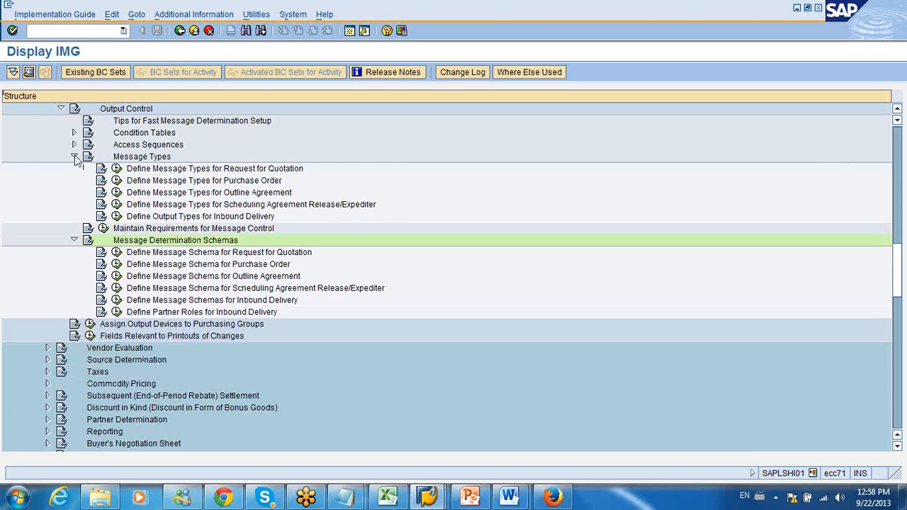
{"action": "left_click", "coordinate": [117, 180]}
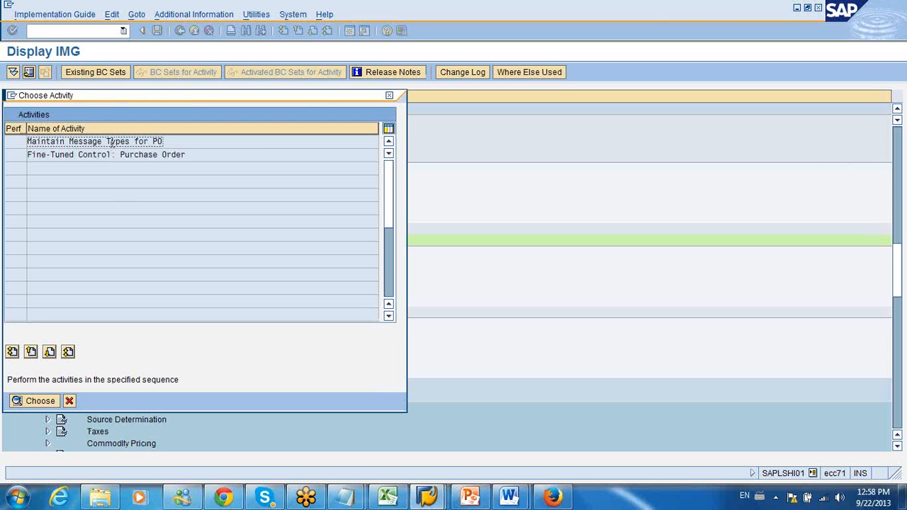
{"action": "double_click", "coordinate": [110, 142]}
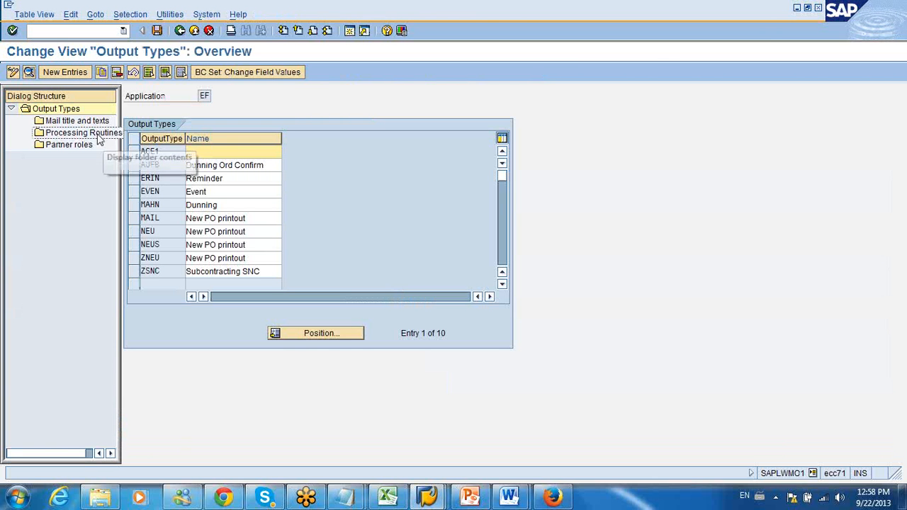
Step: Review the mail titles and texts, processing routines and partner roles of output type MAIL
{"action": "left_click", "coordinate": [135, 219]}
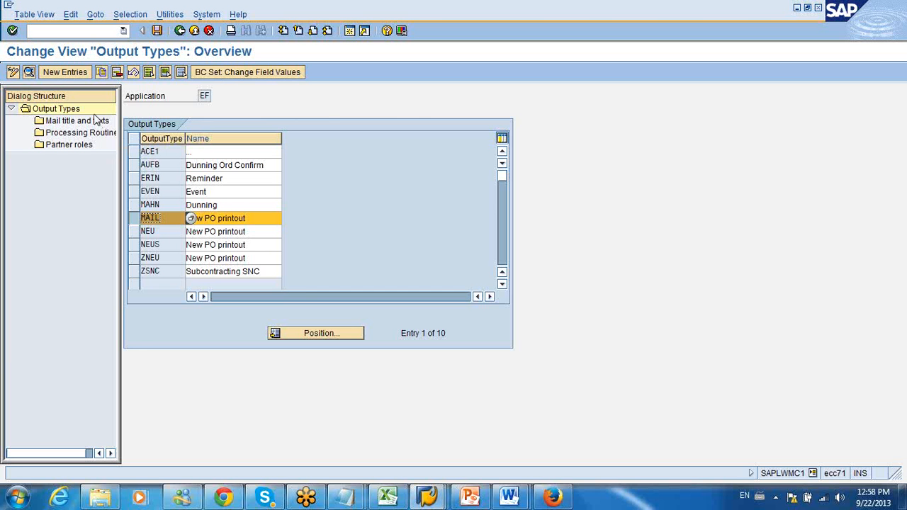
{"action": "double_click", "coordinate": [88, 121]}
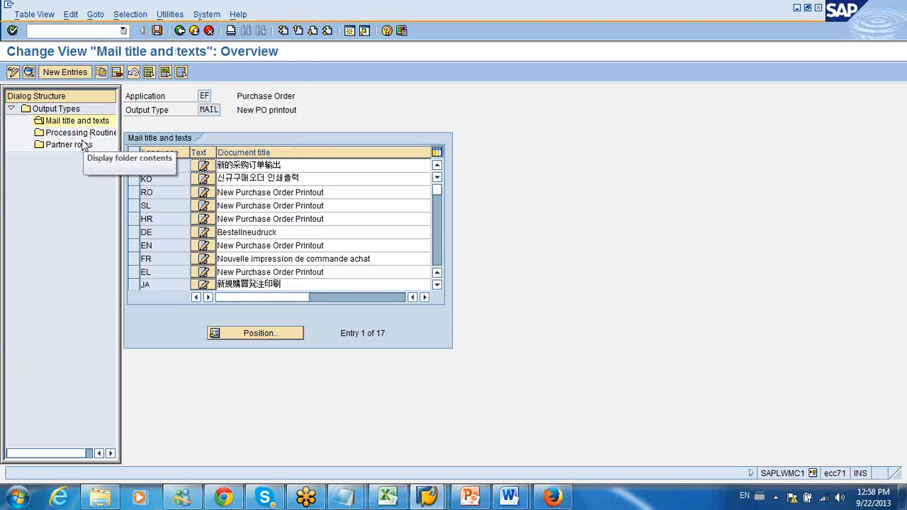
{"action": "left_click", "coordinate": [437, 248]}
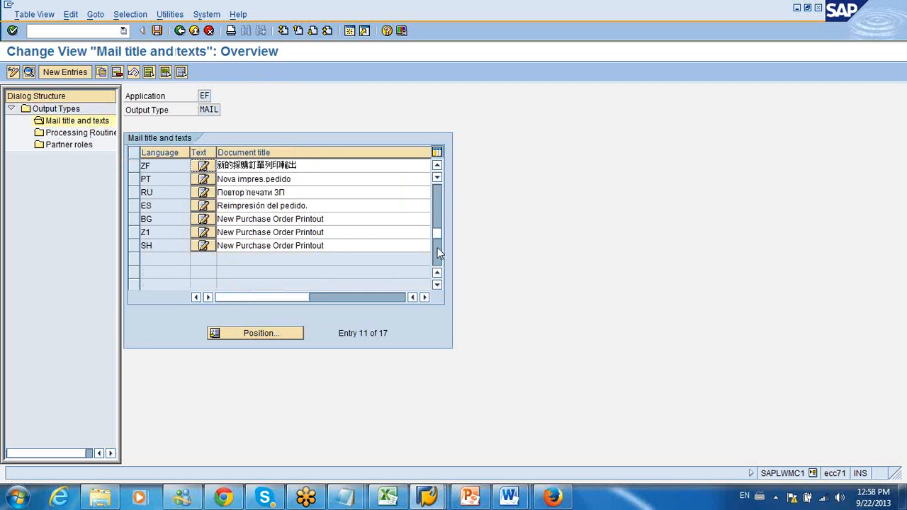
{"action": "left_click", "coordinate": [438, 191]}
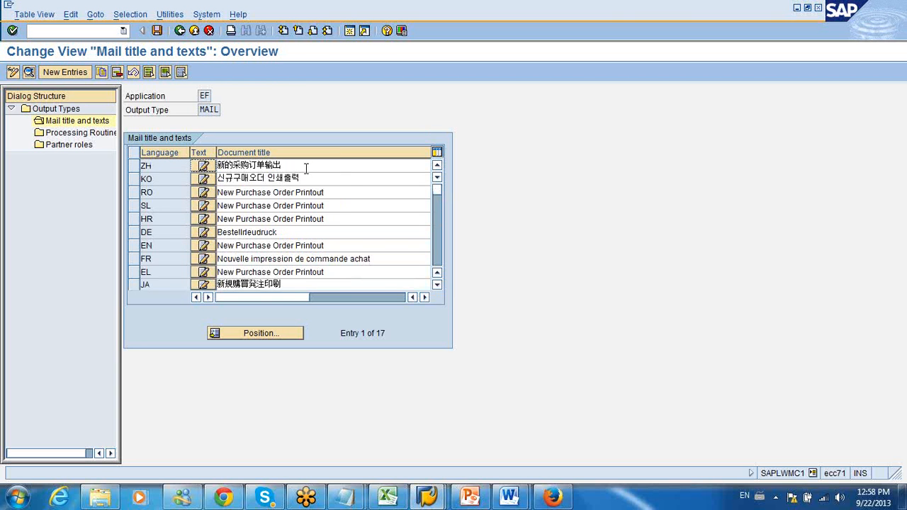
{"action": "double_click", "coordinate": [84, 133]}
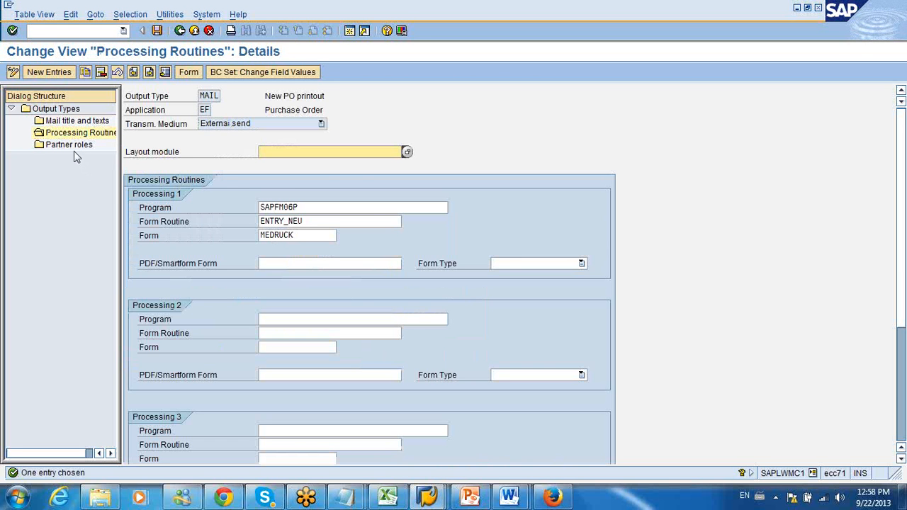
{"action": "double_click", "coordinate": [72, 145]}
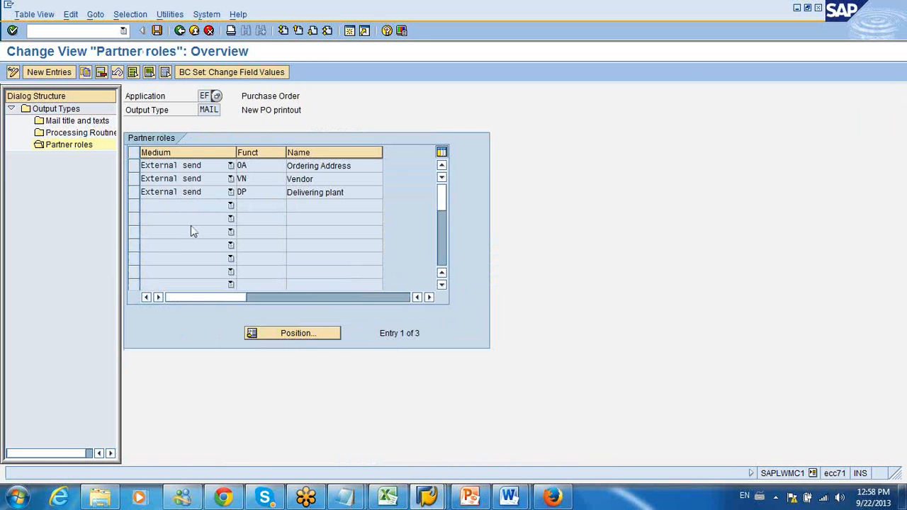
Step: Examine the available transmission media for the Ordering Address partner role
{"action": "left_click", "coordinate": [230, 167]}
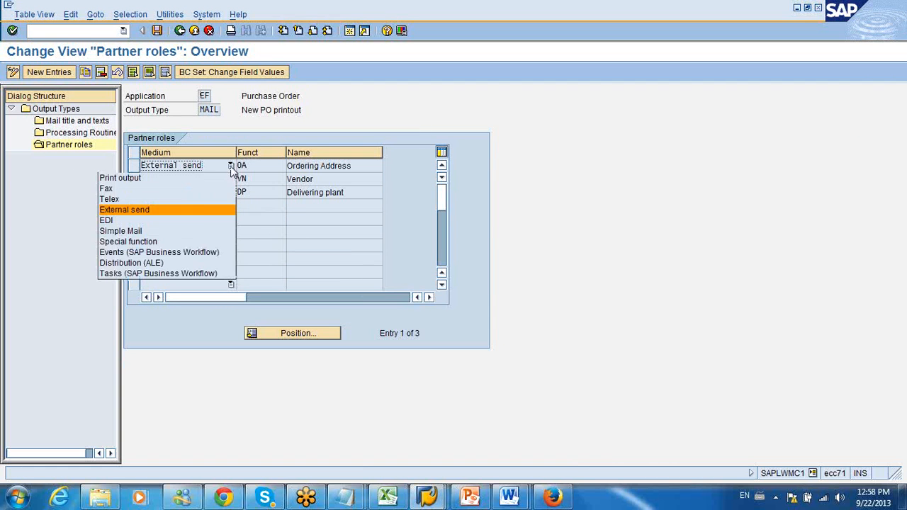
{"action": "left_click", "coordinate": [202, 212]}
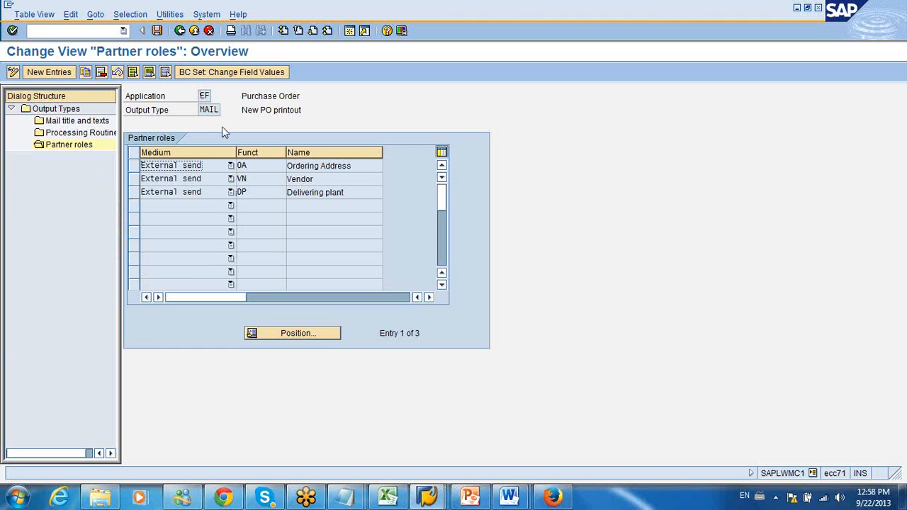
{"action": "left_click", "coordinate": [230, 165]}
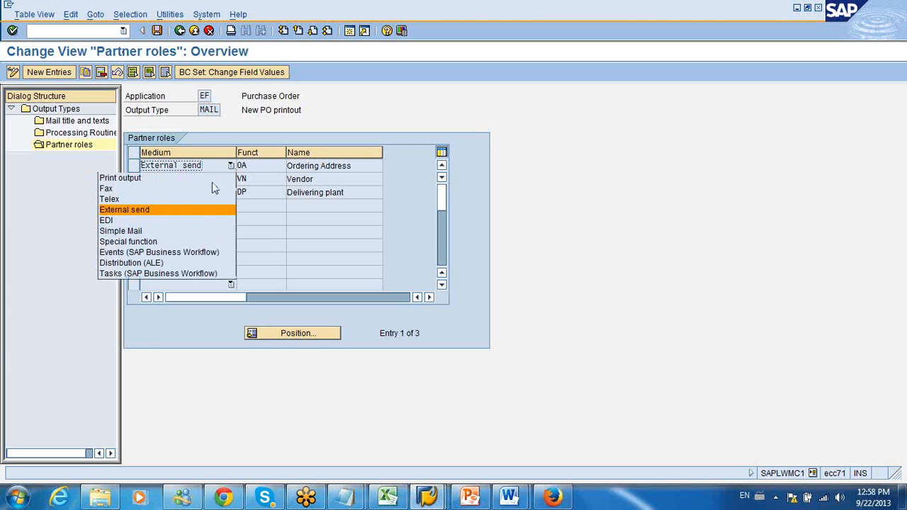
{"action": "left_click", "coordinate": [156, 224]}
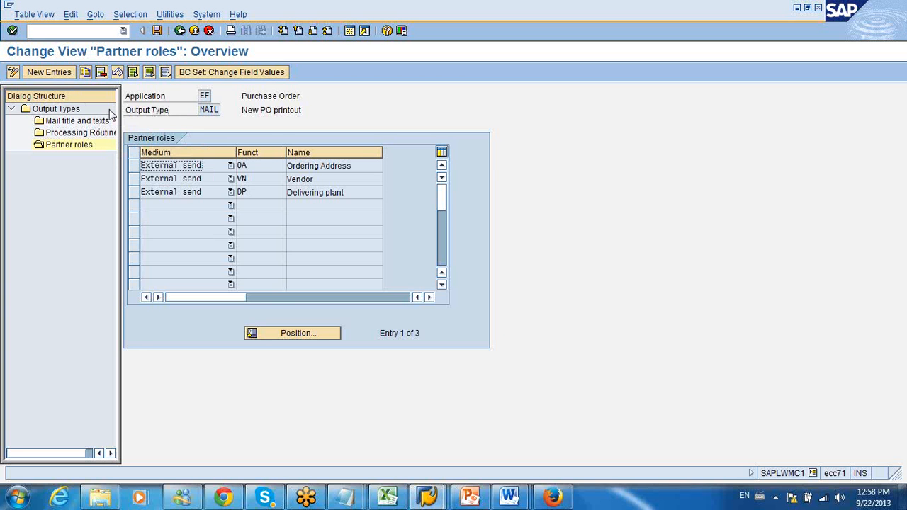
Step: Create a new partner role entry for output type MAIL with medium EDI and function ED (EDI mail recipient)
{"action": "left_click", "coordinate": [64, 73]}
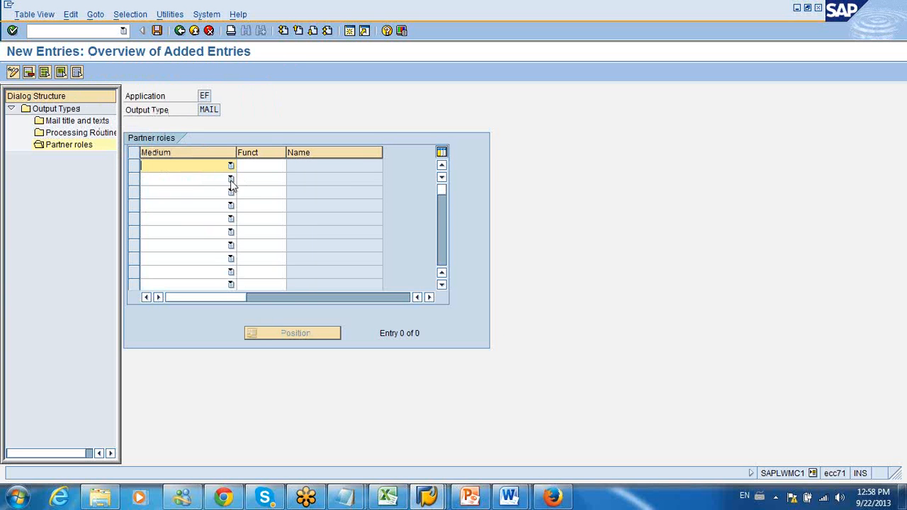
{"action": "left_click", "coordinate": [230, 165]}
{"action": "left_click", "coordinate": [190, 223]}
{"action": "left_click", "coordinate": [266, 167]}
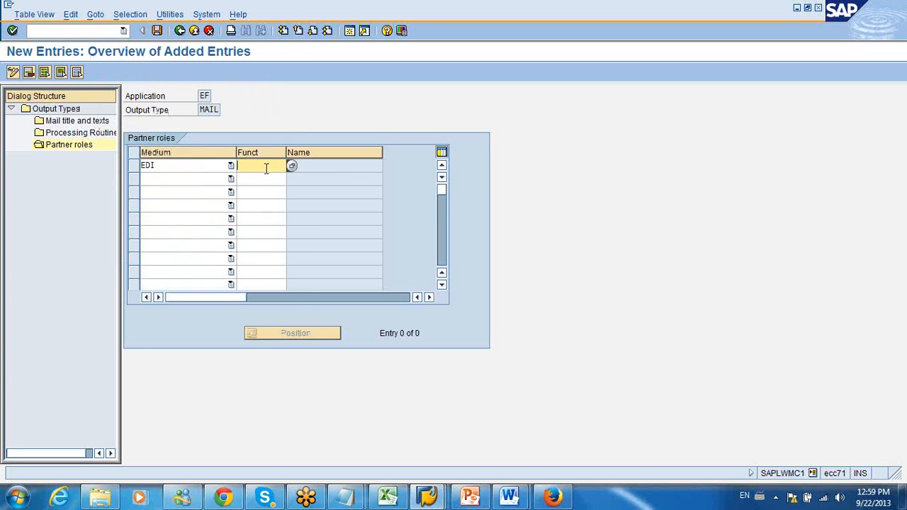
{"action": "left_click", "coordinate": [291, 165]}
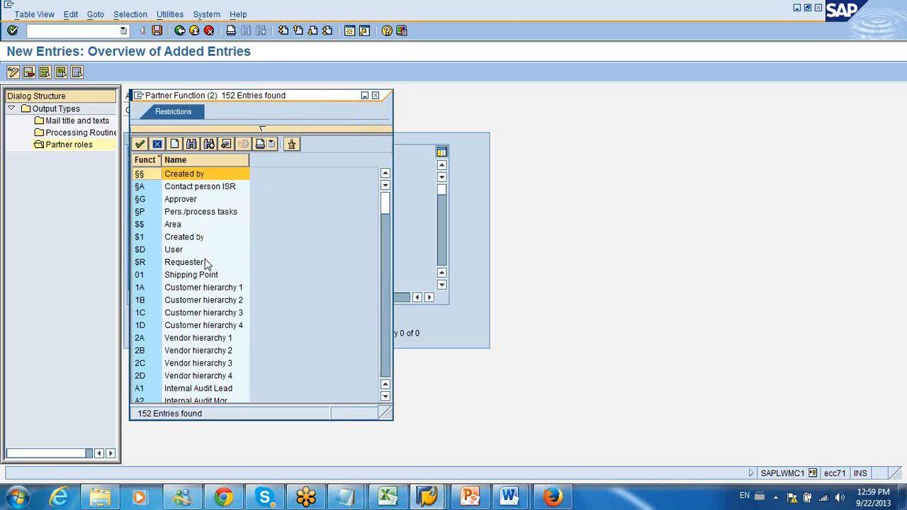
{"action": "left_click", "coordinate": [384, 316]}
{"action": "left_click", "coordinate": [386, 319]}
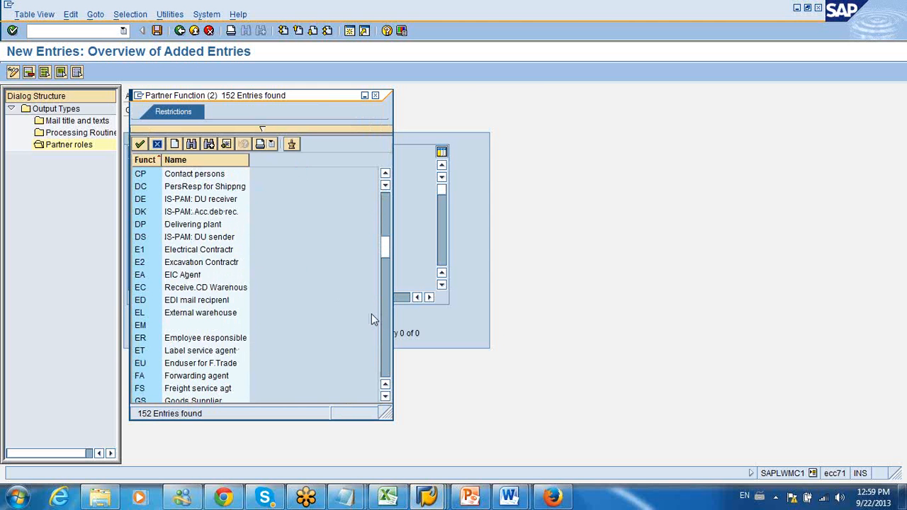
{"action": "double_click", "coordinate": [215, 301]}
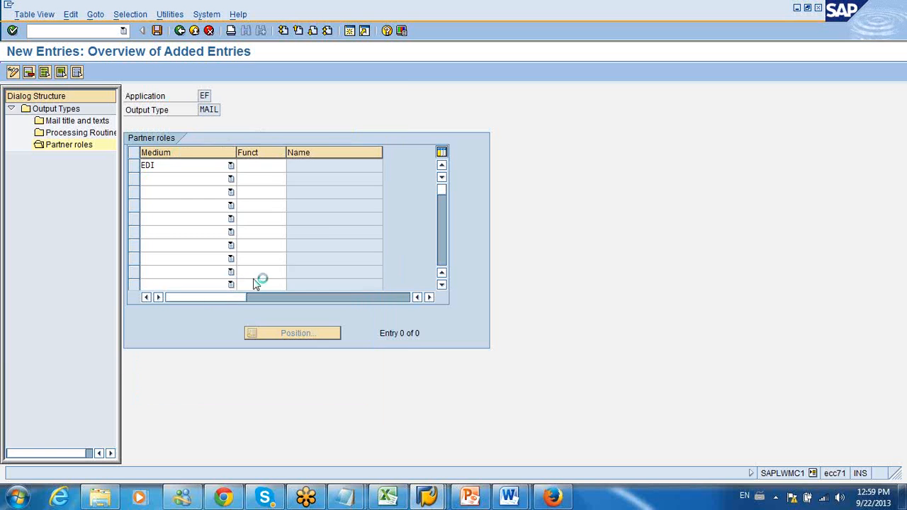
{"action": "key", "text": "Return"}
{"action": "key", "text": "Return"}
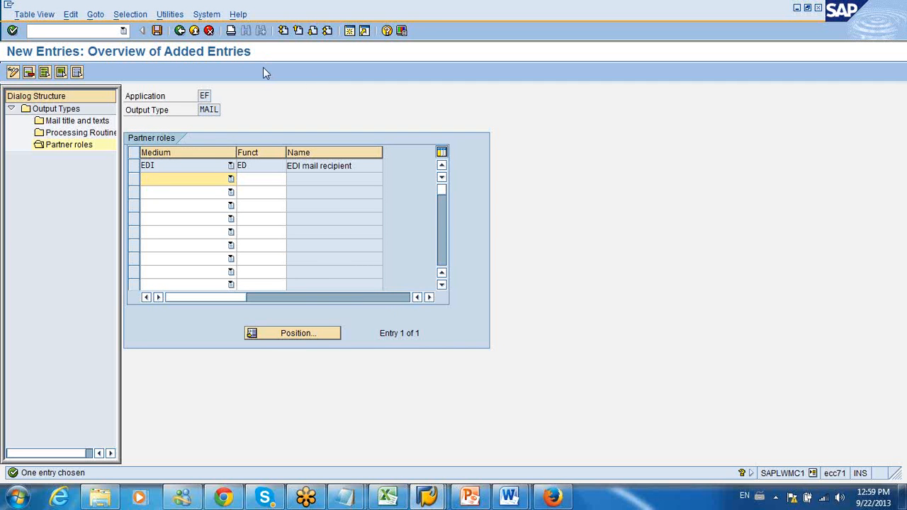
Step: Leave the output types maintenance without saving the changes and return to the IMG structure
{"action": "left_click", "coordinate": [181, 31]}
{"action": "left_click", "coordinate": [180, 31]}
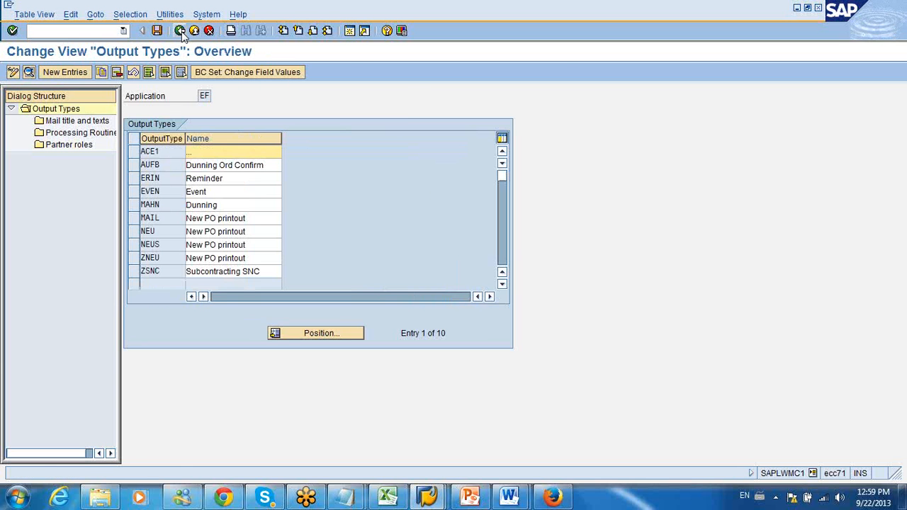
{"action": "left_click", "coordinate": [181, 31]}
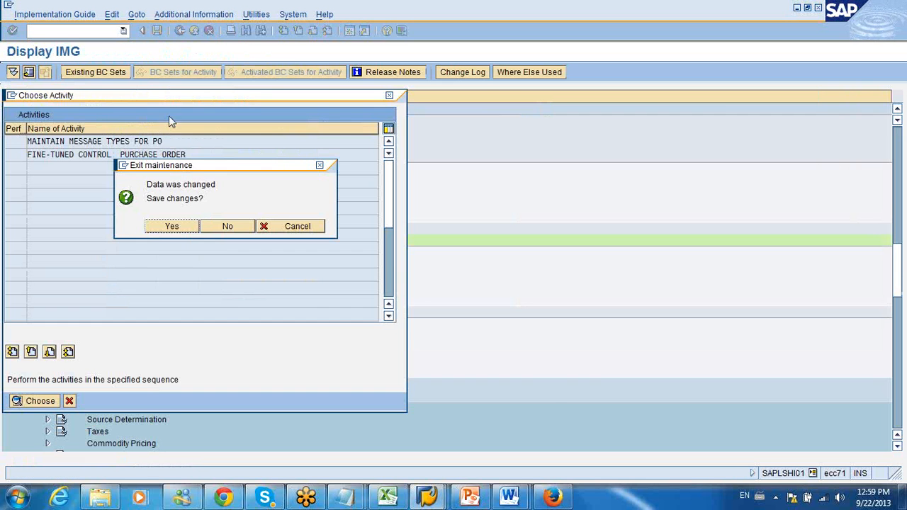
{"action": "left_click", "coordinate": [224, 228]}
{"action": "left_click", "coordinate": [69, 401]}
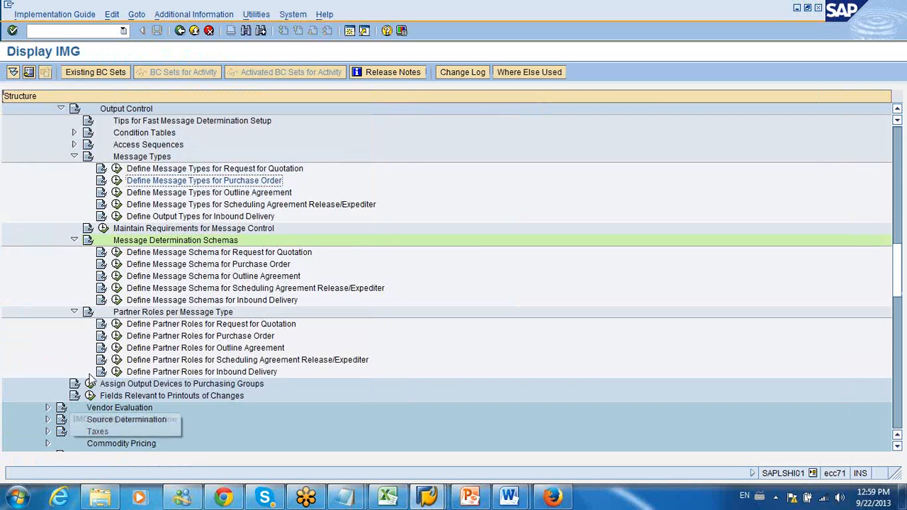
Step: Collapse Materials Management and expand Sales and Distribution in the IMG structure
{"action": "left_click", "coordinate": [152, 157]}
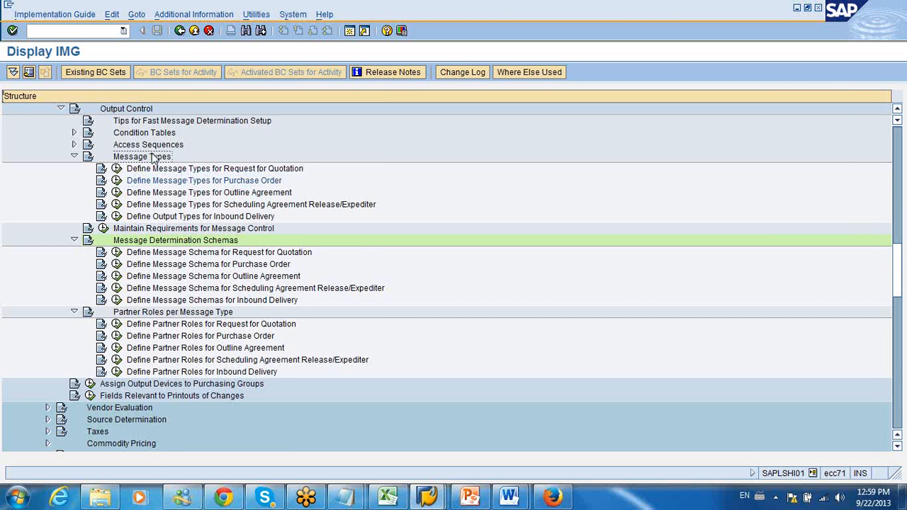
{"action": "left_click", "coordinate": [120, 109]}
{"action": "left_click", "coordinate": [157, 241]}
{"action": "left_click_drag", "start_coordinate": [903, 272], "coordinate": [886, 135]}
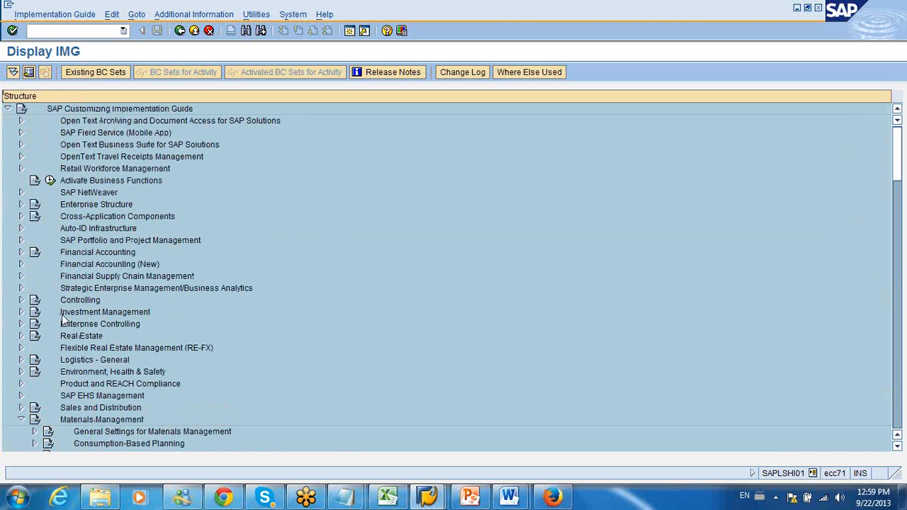
{"action": "left_click", "coordinate": [21, 419]}
{"action": "left_click", "coordinate": [21, 408]}
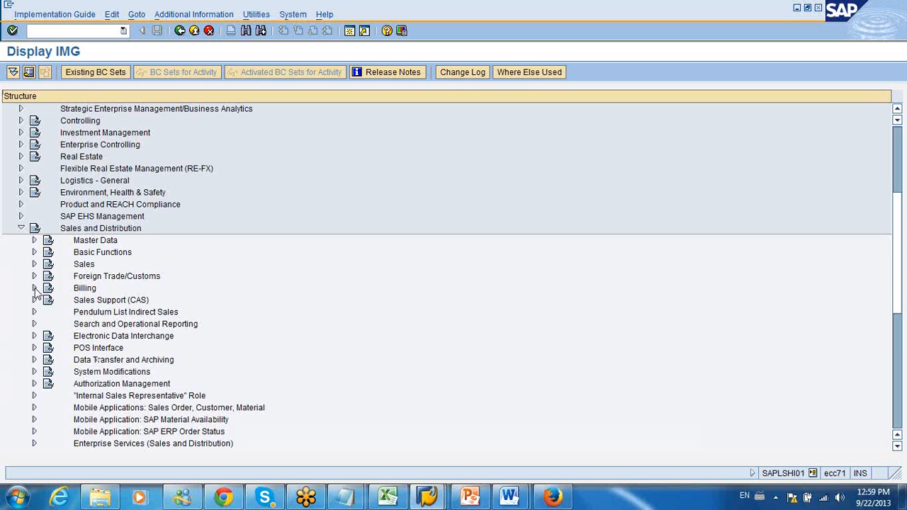
Step: Expand Billing under Sales and Distribution, including Billing Plan, SD Self-Billing Procedure, Business Add-Ins, Recycling Administration and Lists, to look for message settings
{"action": "left_click", "coordinate": [34, 288]}
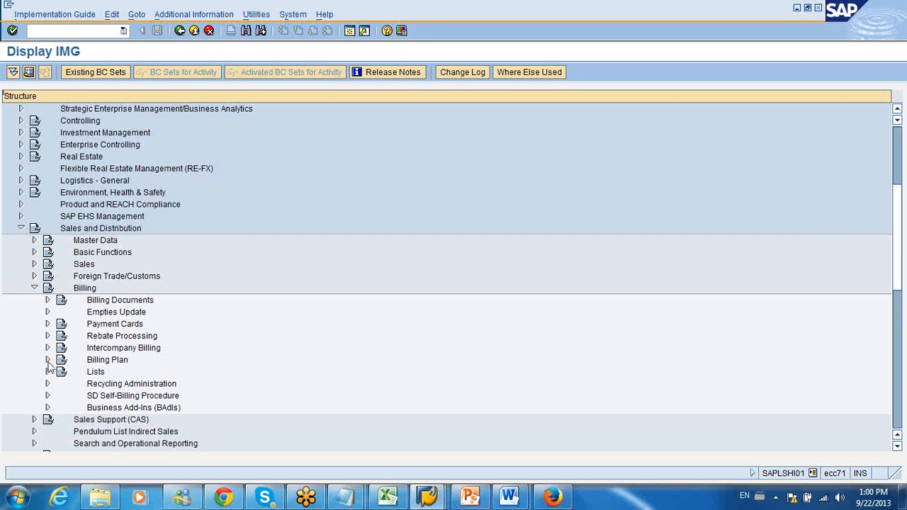
{"action": "left_click", "coordinate": [48, 361]}
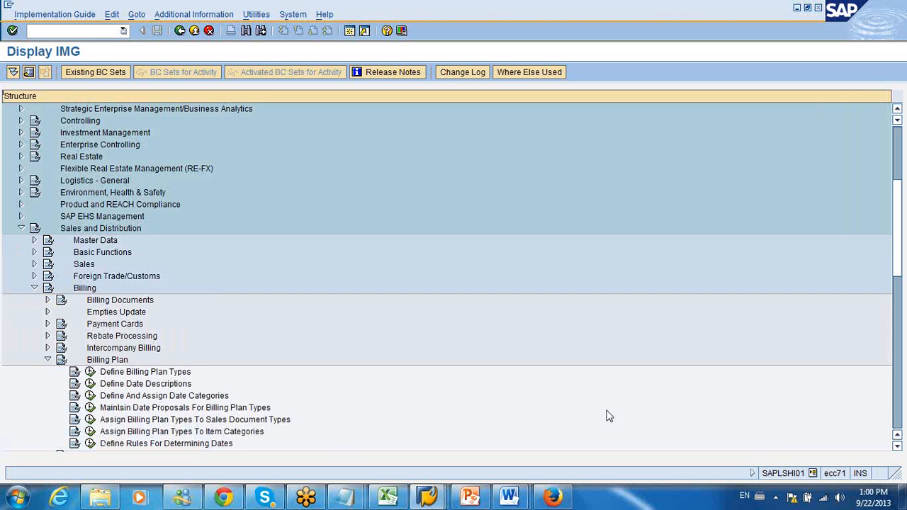
{"action": "left_click_drag", "start_coordinate": [899, 249], "coordinate": [898, 282]}
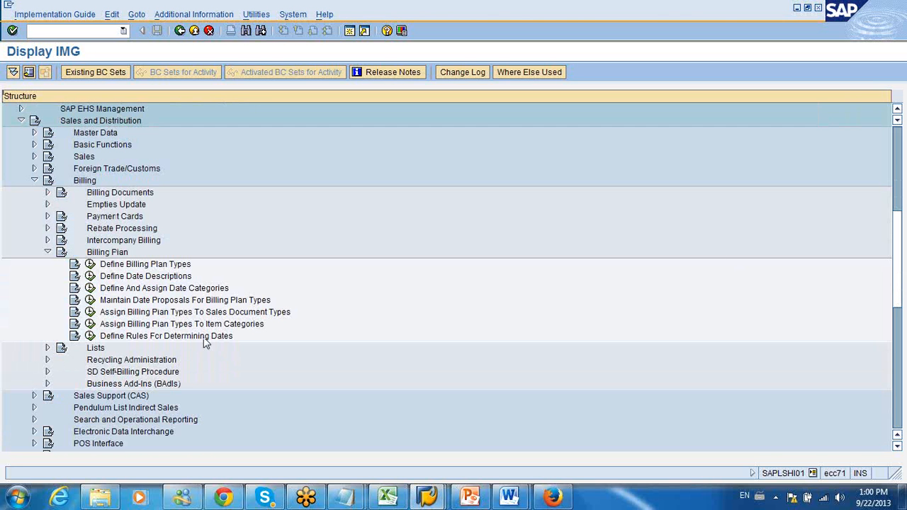
{"action": "left_click", "coordinate": [47, 371]}
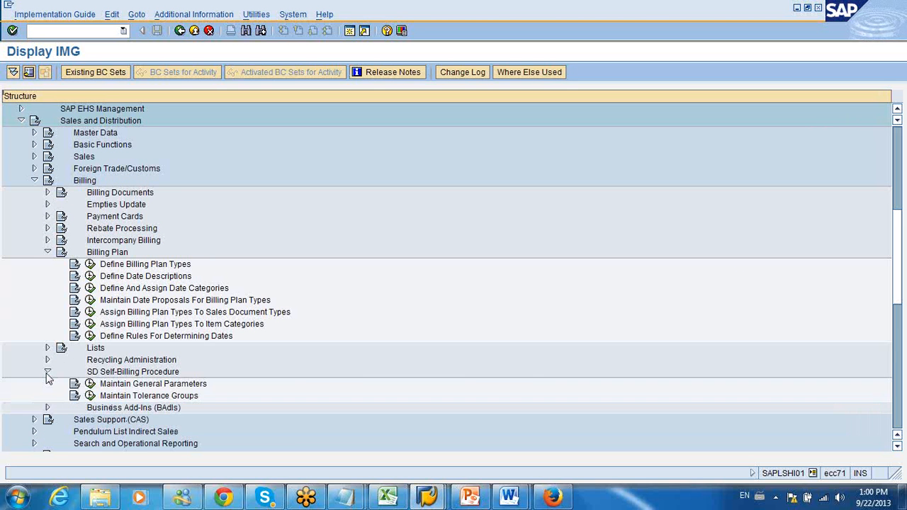
{"action": "left_click", "coordinate": [47, 408]}
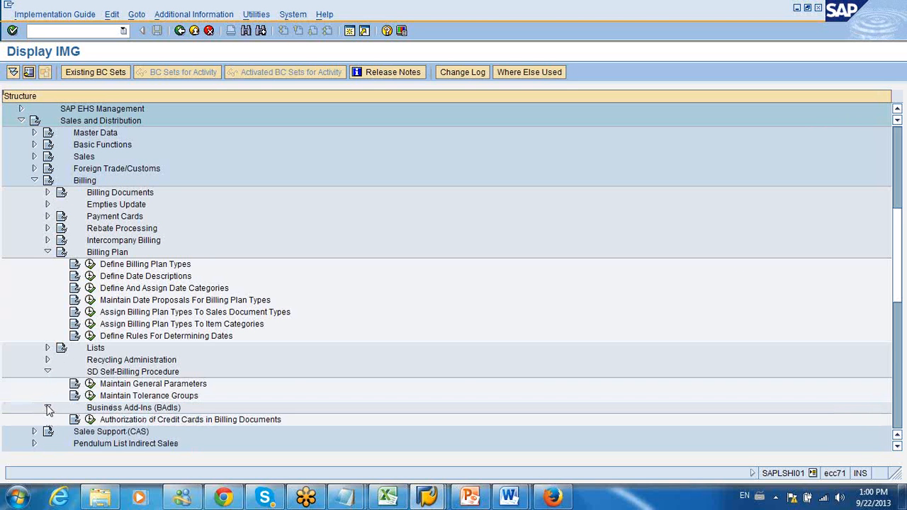
{"action": "left_click", "coordinate": [47, 359]}
{"action": "left_click", "coordinate": [47, 348]}
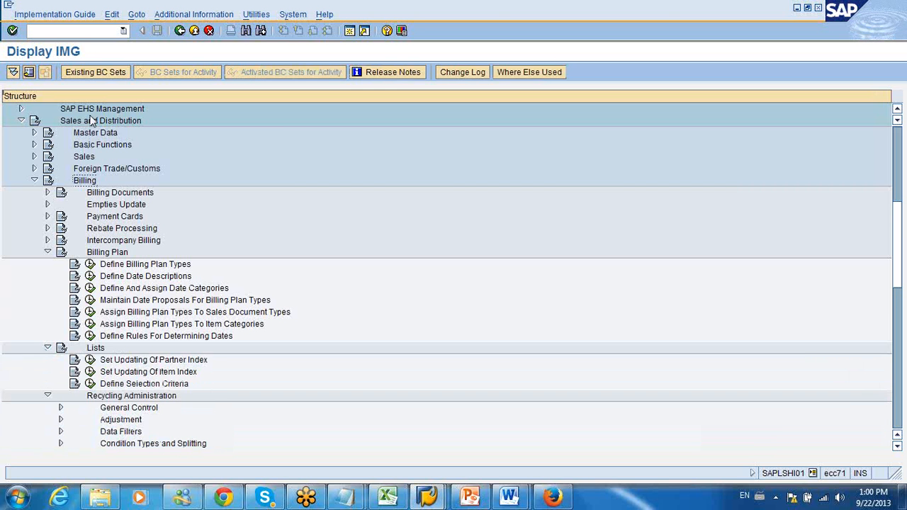
Step: Search the IMG structure for the term MESSAGE
{"action": "left_click", "coordinate": [245, 30]}
{"action": "left_click_drag", "start_coordinate": [135, 171], "coordinate": [321, 143]}
{"action": "key", "text": "BackSpace"}
{"action": "key", "text": "Return"}
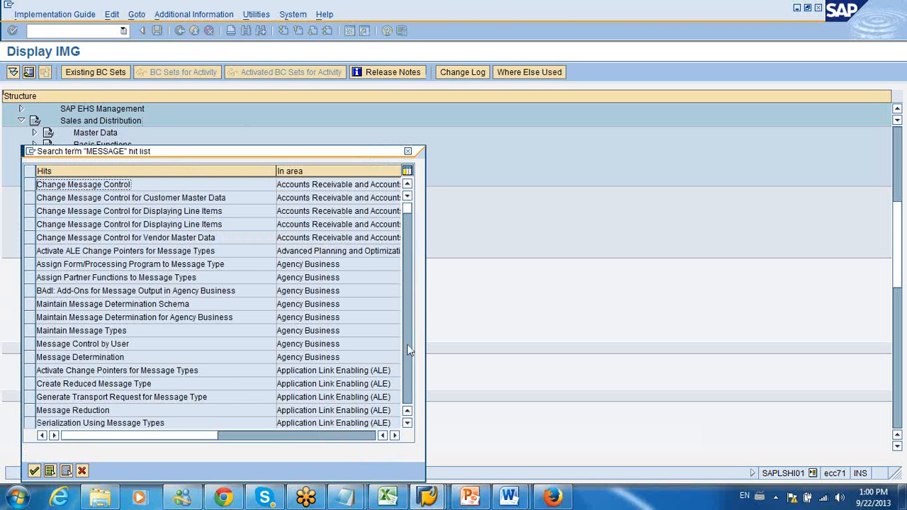
Step: Examine the MESSAGE hit list and its areas for message determination activities relevant to sales
{"action": "left_click", "coordinate": [409, 359]}
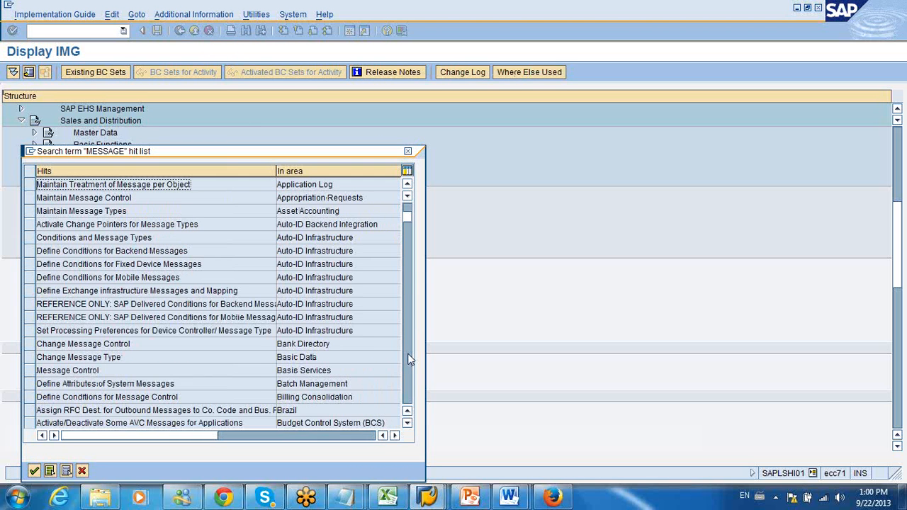
{"action": "left_click", "coordinate": [409, 360]}
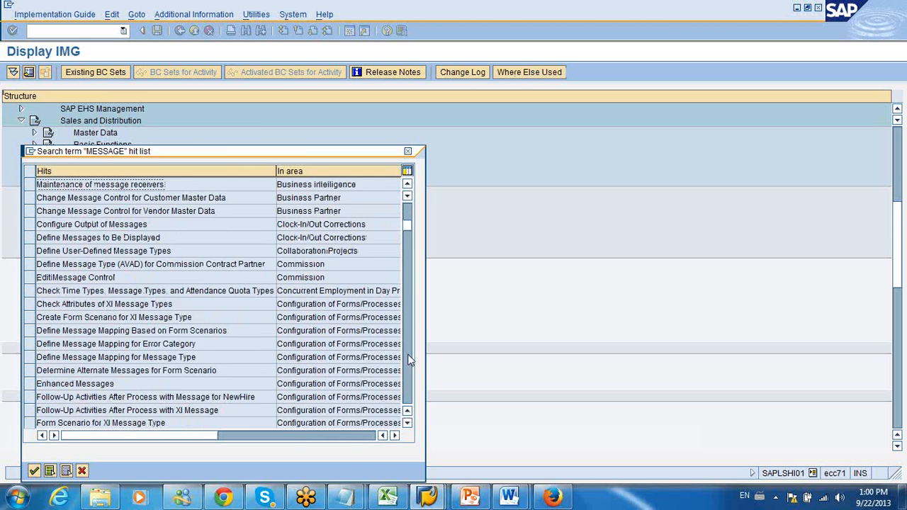
{"action": "left_click", "coordinate": [409, 360]}
{"action": "left_click", "coordinate": [409, 360]}
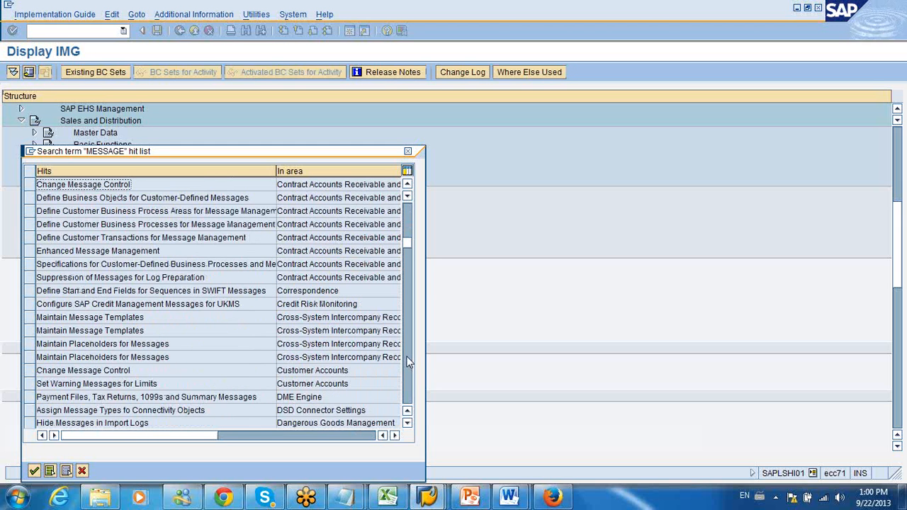
{"action": "left_click", "coordinate": [408, 360]}
{"action": "left_click", "coordinate": [409, 362]}
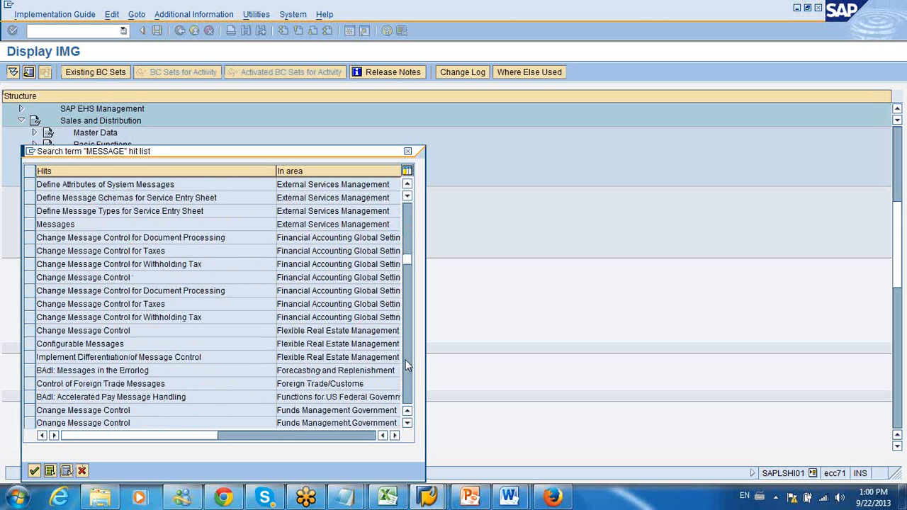
{"action": "left_click", "coordinate": [407, 361]}
{"action": "left_click", "coordinate": [406, 362]}
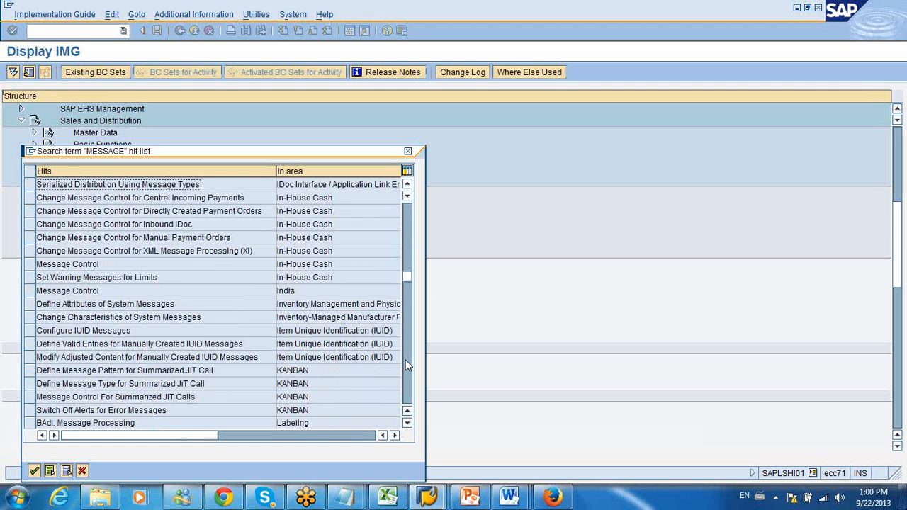
{"action": "left_click", "coordinate": [407, 362]}
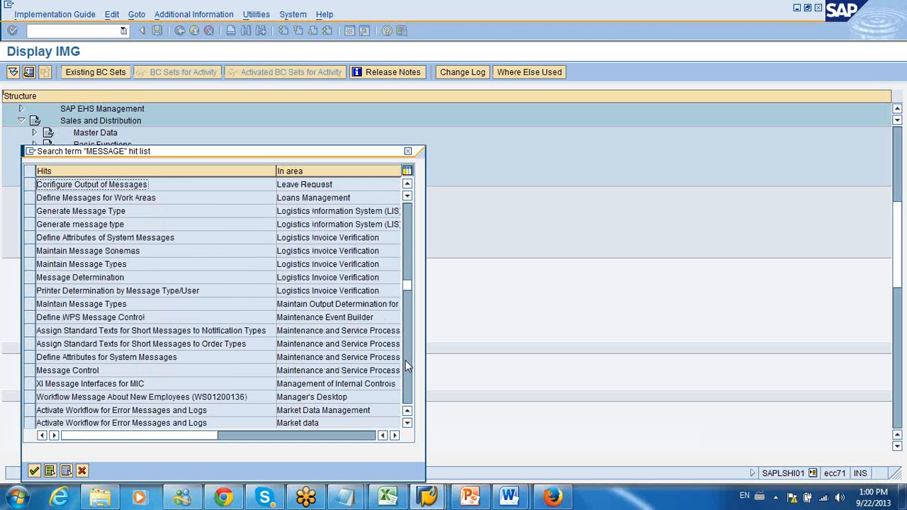
{"action": "left_click", "coordinate": [406, 361]}
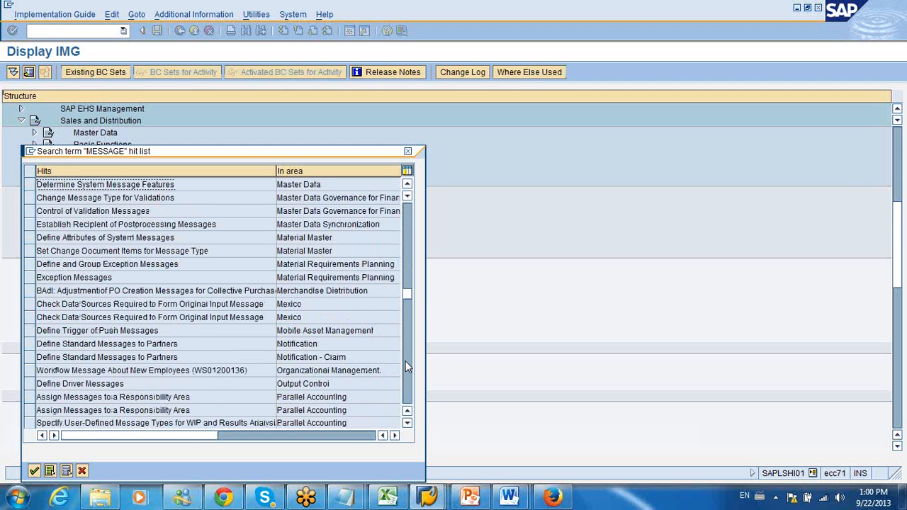
{"action": "left_click", "coordinate": [405, 361]}
{"action": "left_click", "coordinate": [405, 361]}
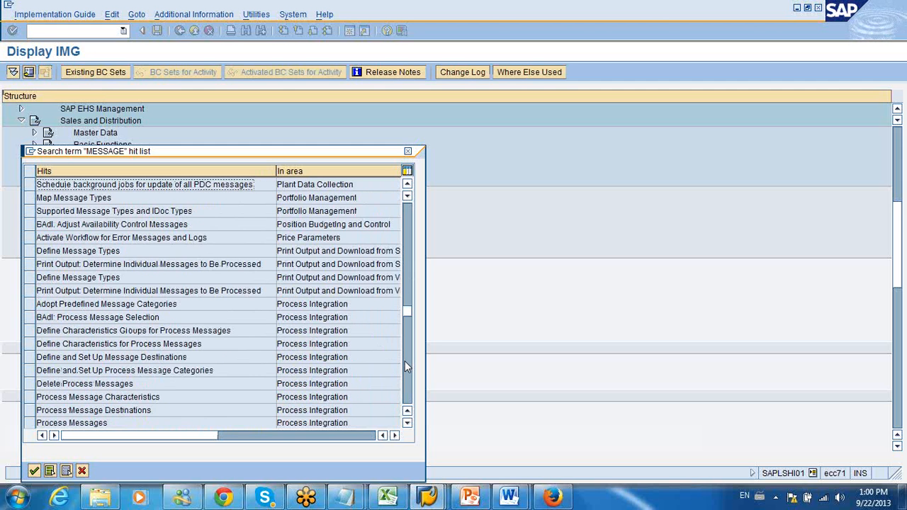
{"action": "left_click", "coordinate": [405, 363]}
{"action": "left_click", "coordinate": [404, 377]}
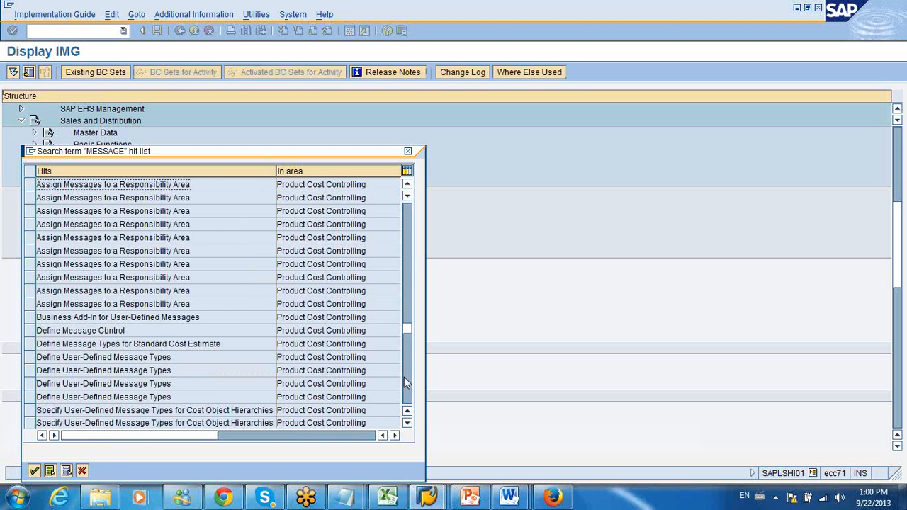
{"action": "left_click", "coordinate": [405, 382]}
{"action": "left_click", "coordinate": [405, 383]}
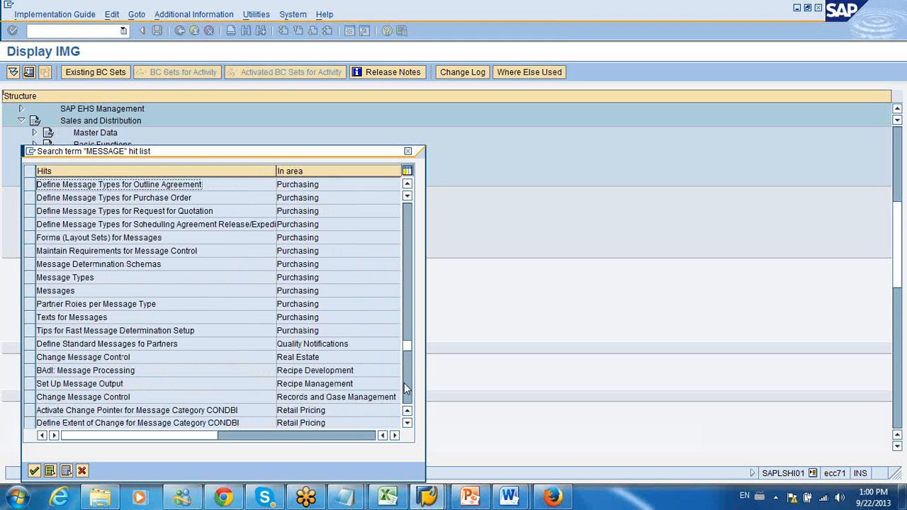
{"action": "left_click", "coordinate": [406, 391]}
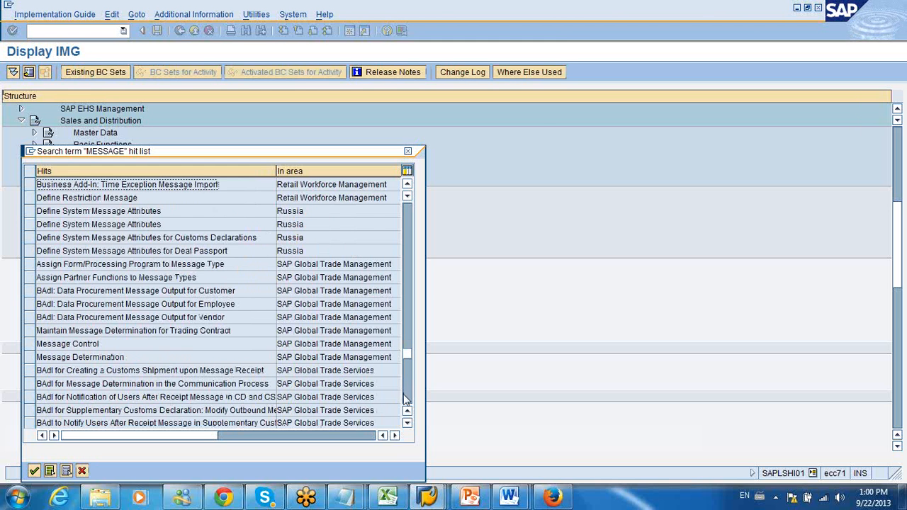
{"action": "left_click", "coordinate": [406, 400]}
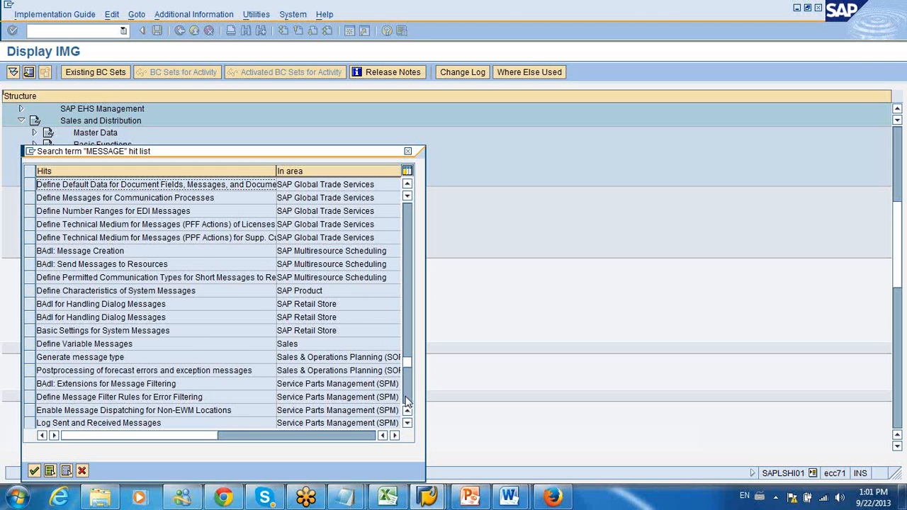
{"action": "left_click", "coordinate": [407, 401]}
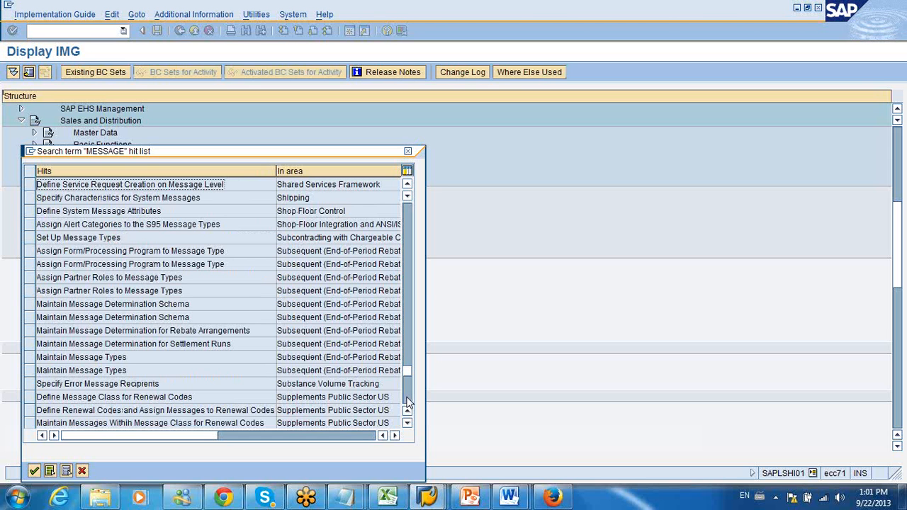
{"action": "left_click", "coordinate": [407, 401]}
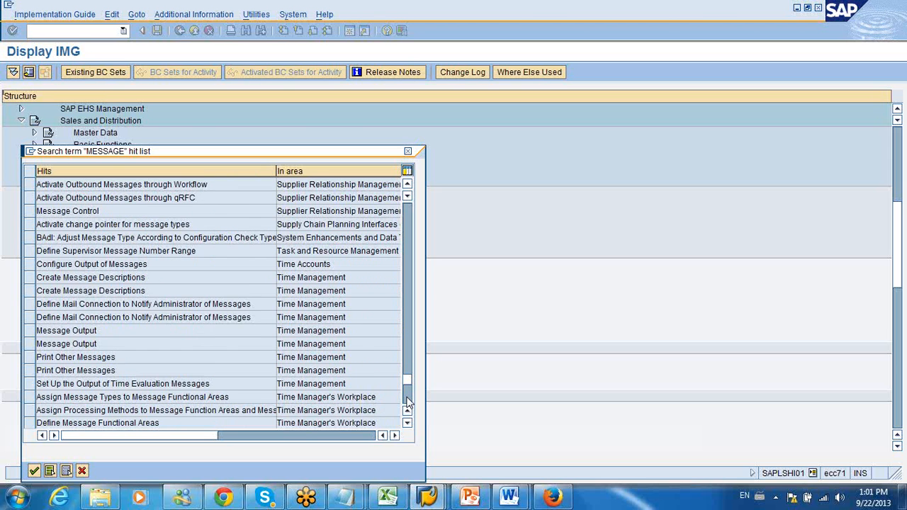
{"action": "left_click", "coordinate": [407, 401]}
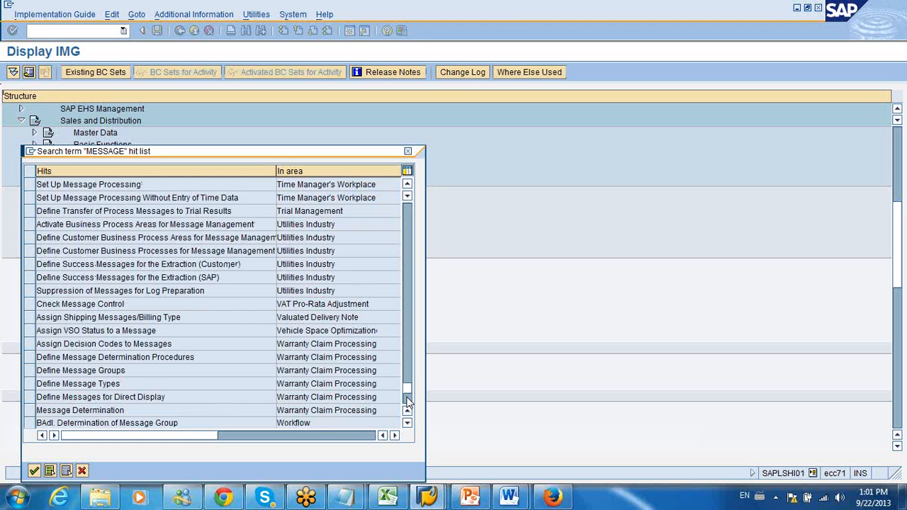
{"action": "left_click", "coordinate": [408, 401]}
{"action": "left_click", "coordinate": [410, 369]}
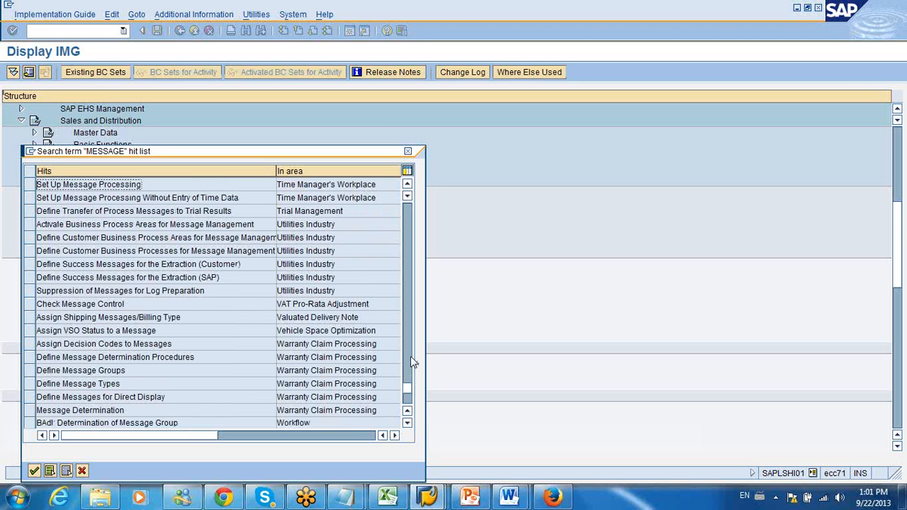
{"action": "left_click", "coordinate": [411, 341]}
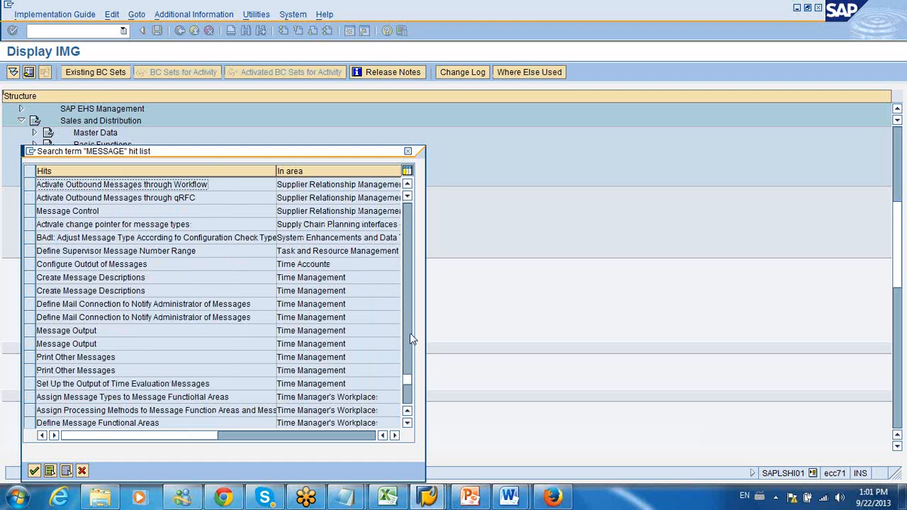
{"action": "left_click", "coordinate": [410, 340]}
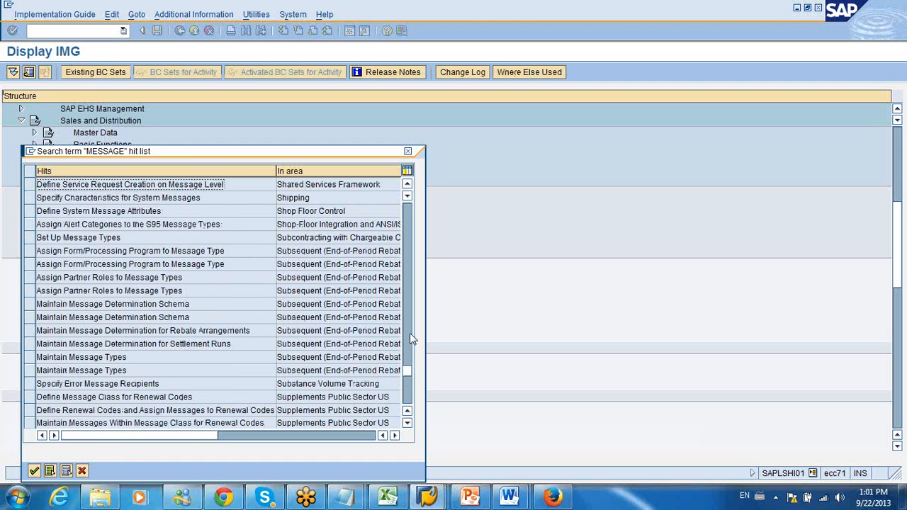
{"action": "left_click", "coordinate": [407, 386]}
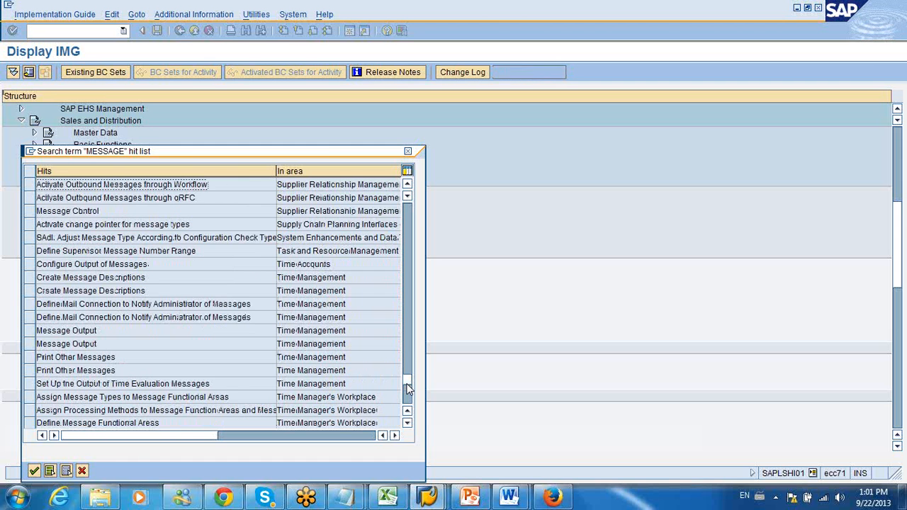
{"action": "left_click", "coordinate": [408, 334]}
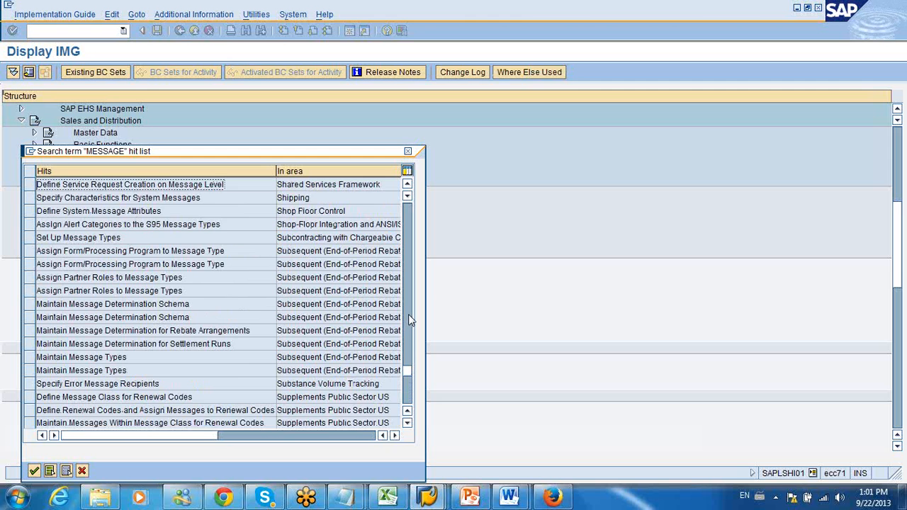
{"action": "left_click", "coordinate": [408, 314]}
{"action": "left_click", "coordinate": [408, 294]}
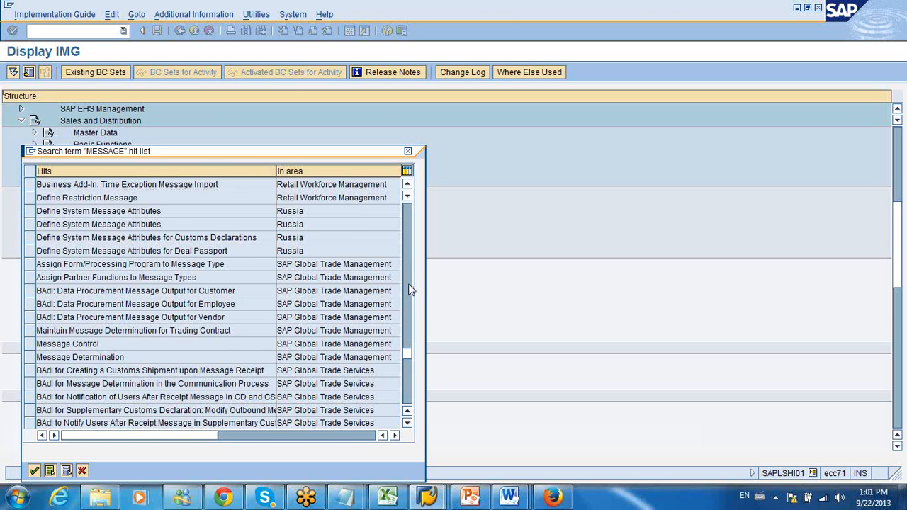
{"action": "left_click", "coordinate": [408, 286]}
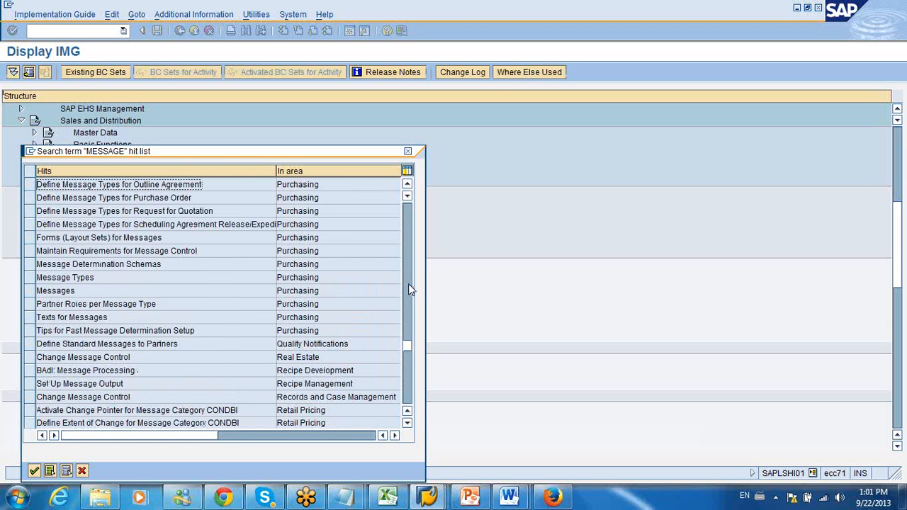
{"action": "left_click", "coordinate": [408, 284]}
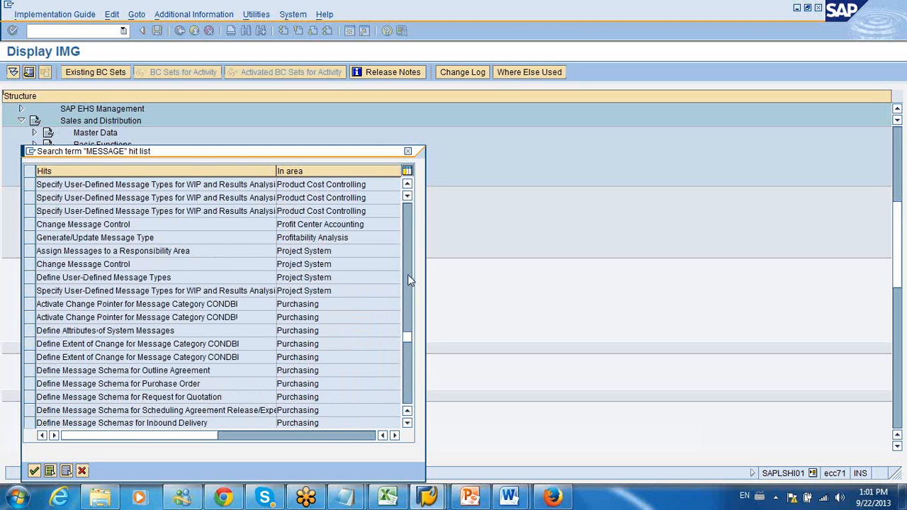
{"action": "left_click", "coordinate": [408, 276]}
{"action": "left_click", "coordinate": [408, 280]}
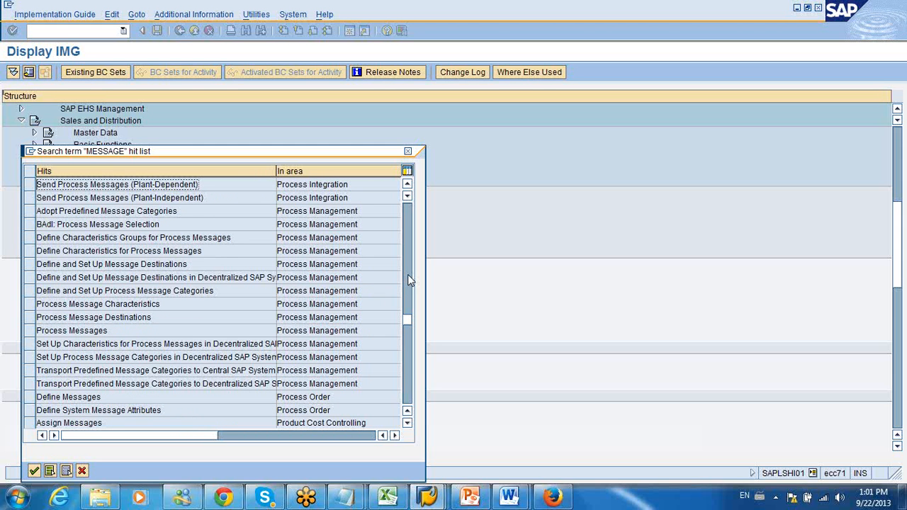
Step: Go to the Define Messages hit for Process Order, view its area of responsibility assignments, and return to the IMG structure
{"action": "double_click", "coordinate": [301, 398]}
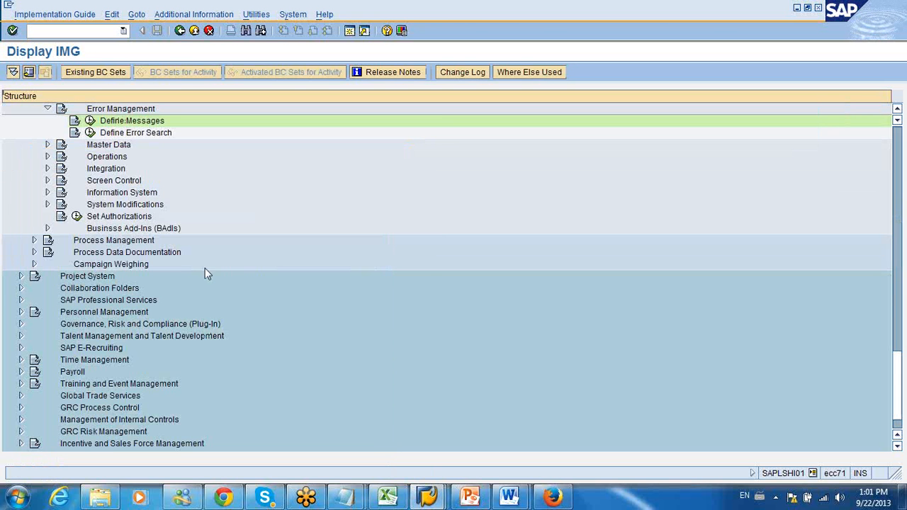
{"action": "left_click", "coordinate": [89, 121]}
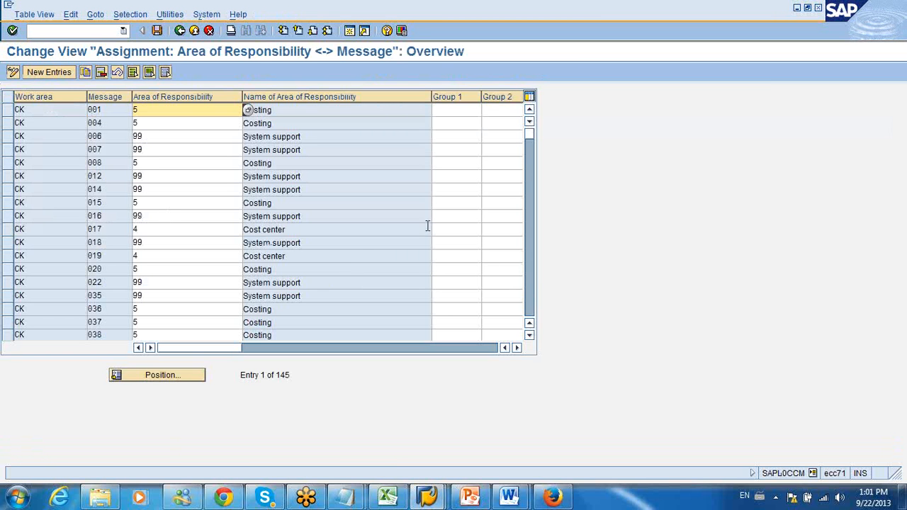
{"action": "left_click", "coordinate": [179, 30]}
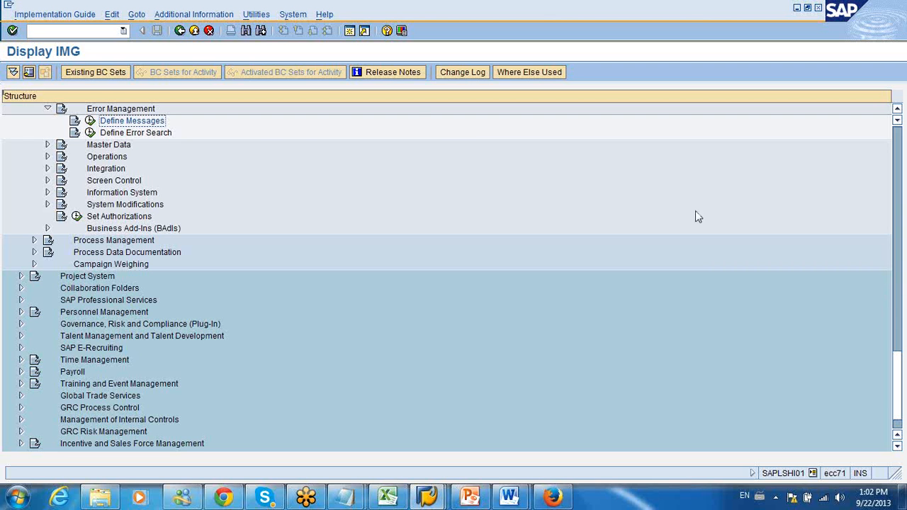
{"action": "left_click", "coordinate": [180, 31]}
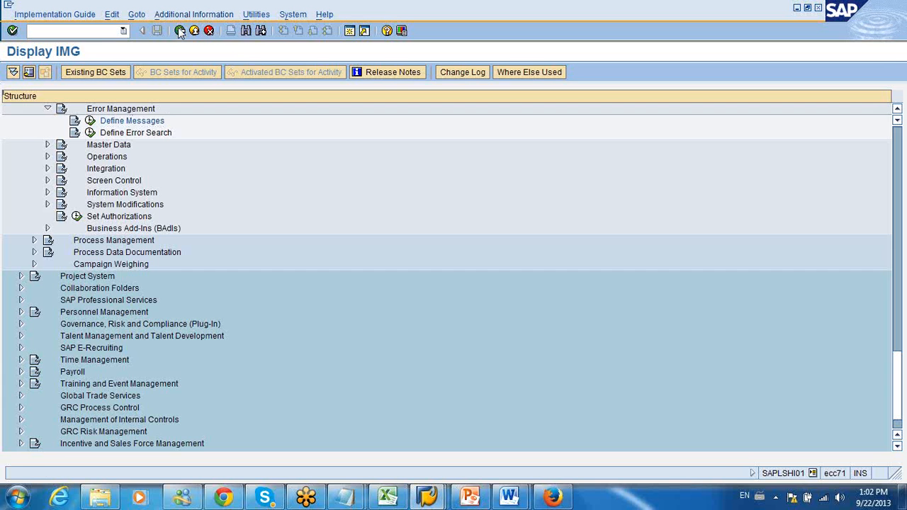
Step: Leave the IMG, open the IDoc list with transaction WE02, and list IDocs created from 22.09.2012 onward
{"action": "left_click", "coordinate": [180, 31]}
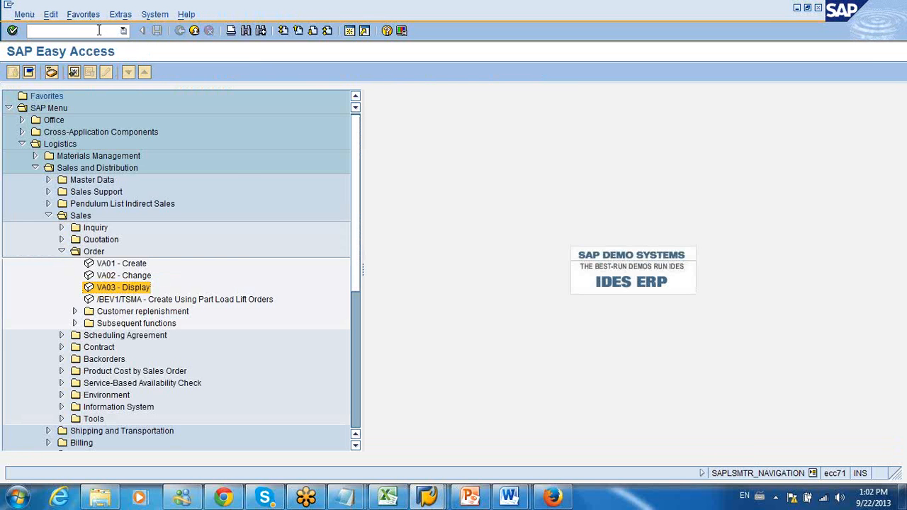
{"action": "type", "text": "we02"}
{"action": "key", "text": "Return"}
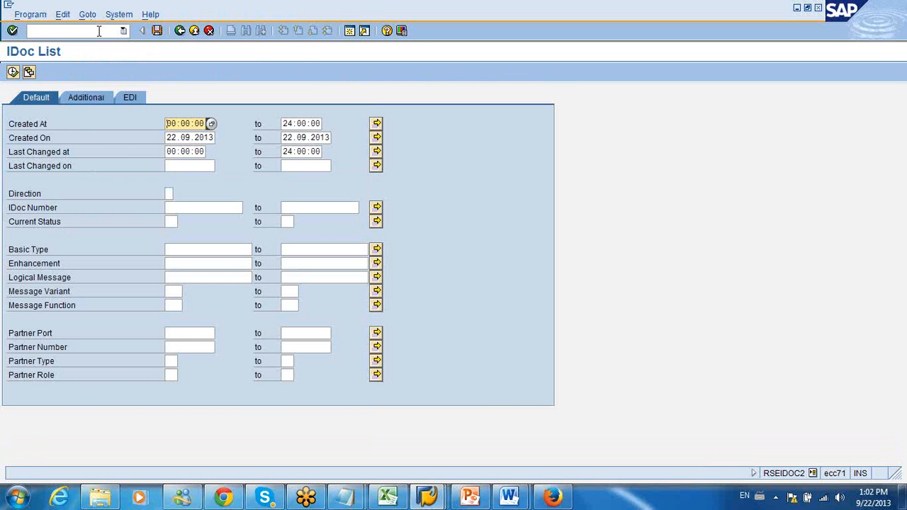
{"action": "left_click", "coordinate": [13, 72]}
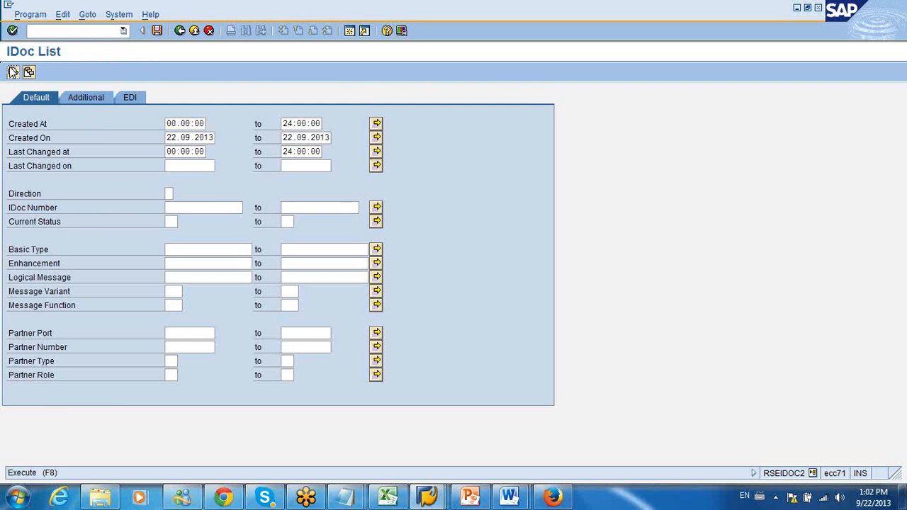
{"action": "left_click", "coordinate": [62, 345]}
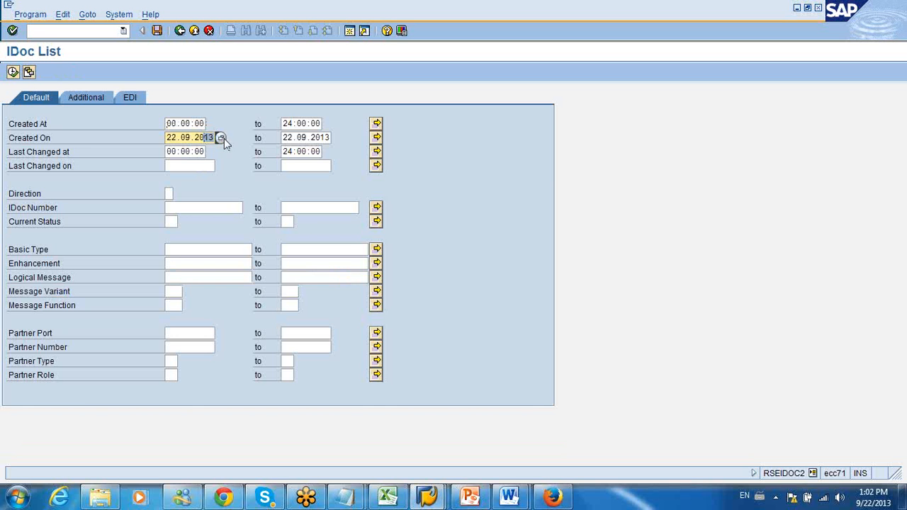
{"action": "type", "text": "12"}
{"action": "left_click", "coordinate": [13, 73]}
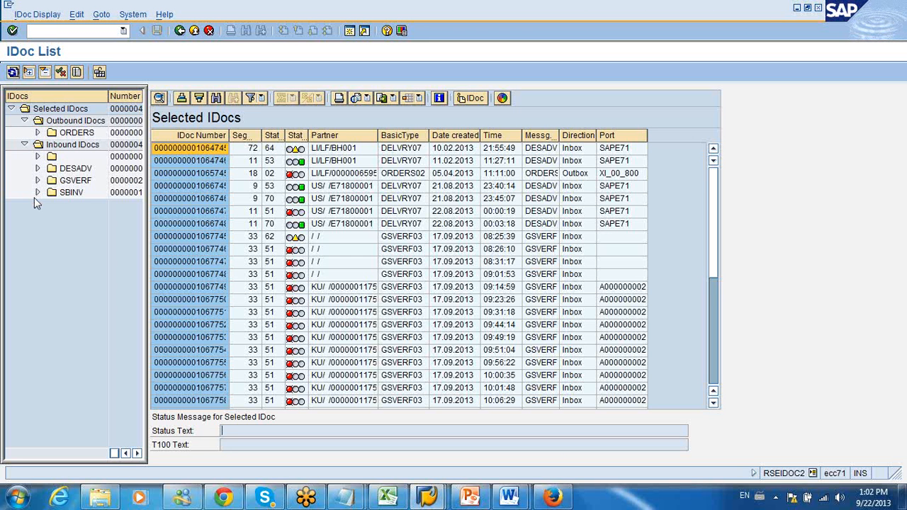
Step: Narrow the list to outbound ORDERS IDocs and open the one created on 05.04.2013
{"action": "left_click", "coordinate": [37, 132]}
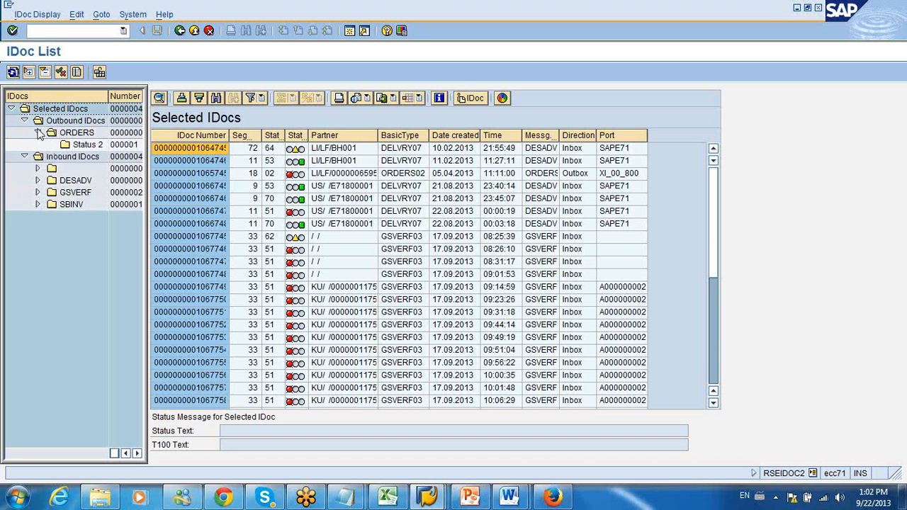
{"action": "left_click", "coordinate": [78, 133]}
{"action": "left_click", "coordinate": [83, 146]}
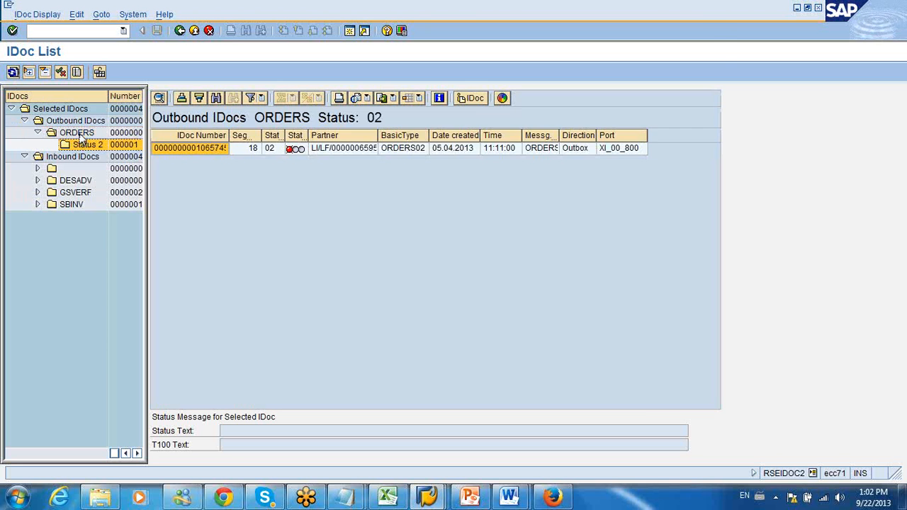
{"action": "left_click", "coordinate": [77, 133]}
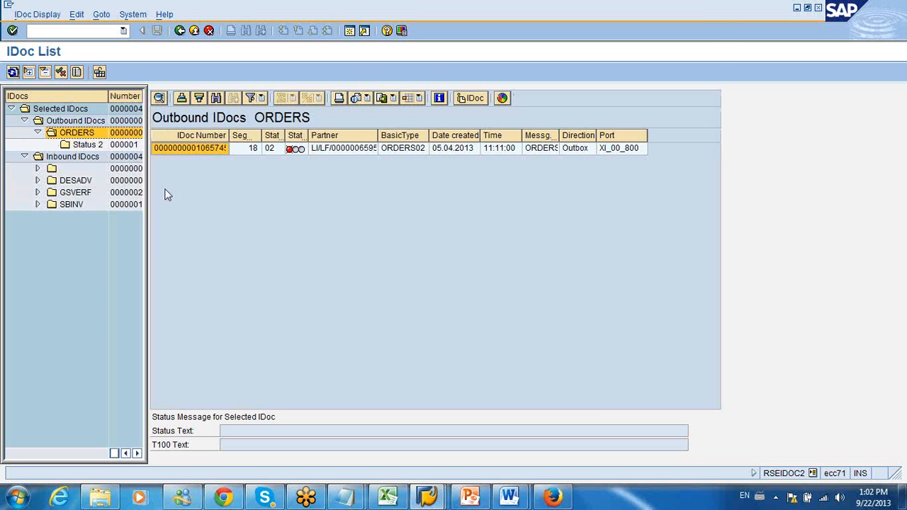
{"action": "left_click", "coordinate": [211, 147]}
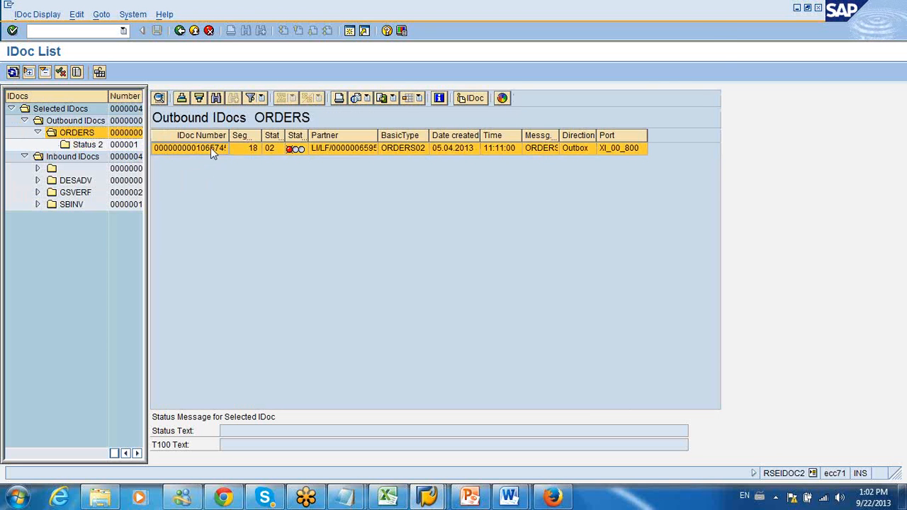
{"action": "double_click", "coordinate": [210, 147]}
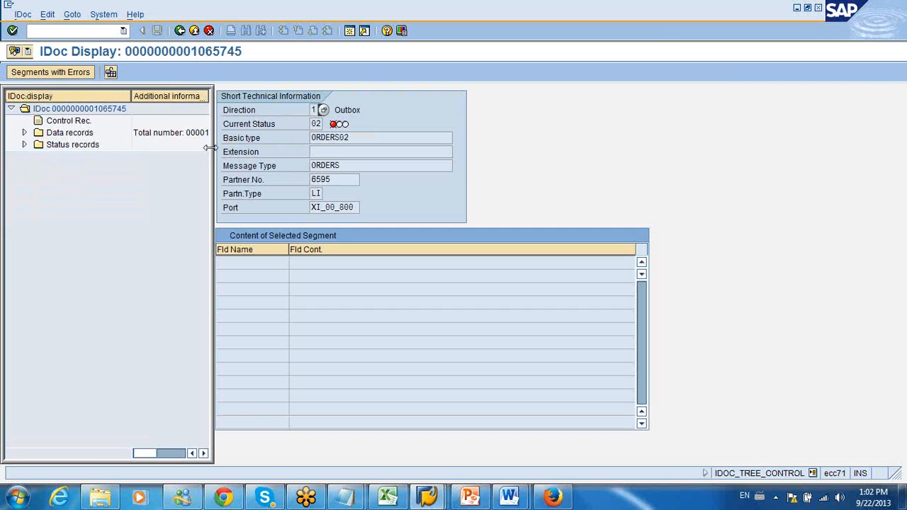
Step: Examine the IDoc's data records, going through segments from E1EDK01 and E1EDK14 to E1EDK18 002 and E1EDP01
{"action": "left_click", "coordinate": [24, 132]}
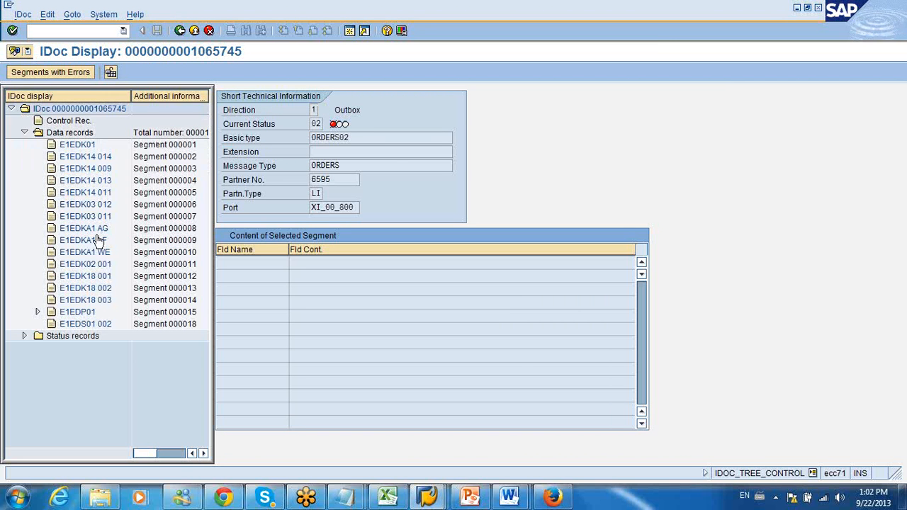
{"action": "left_click", "coordinate": [319, 193]}
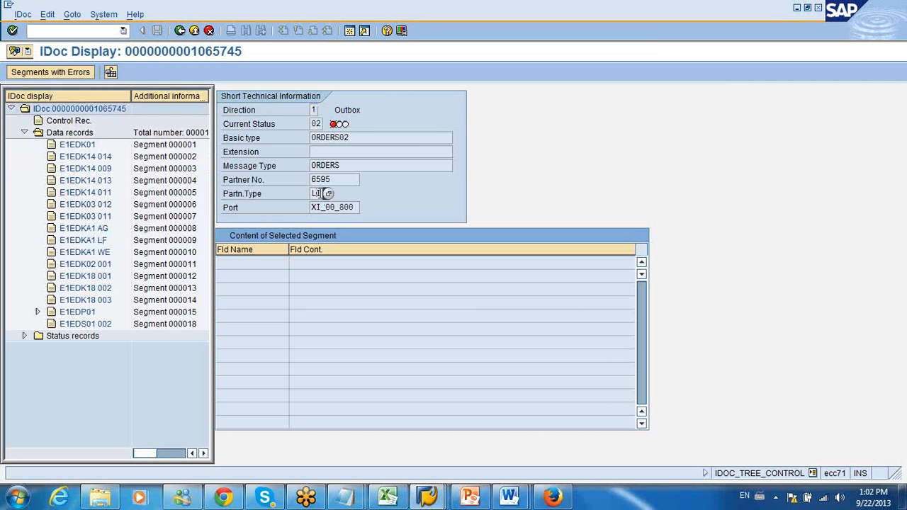
{"action": "left_click", "coordinate": [80, 146]}
{"action": "left_click", "coordinate": [82, 157]}
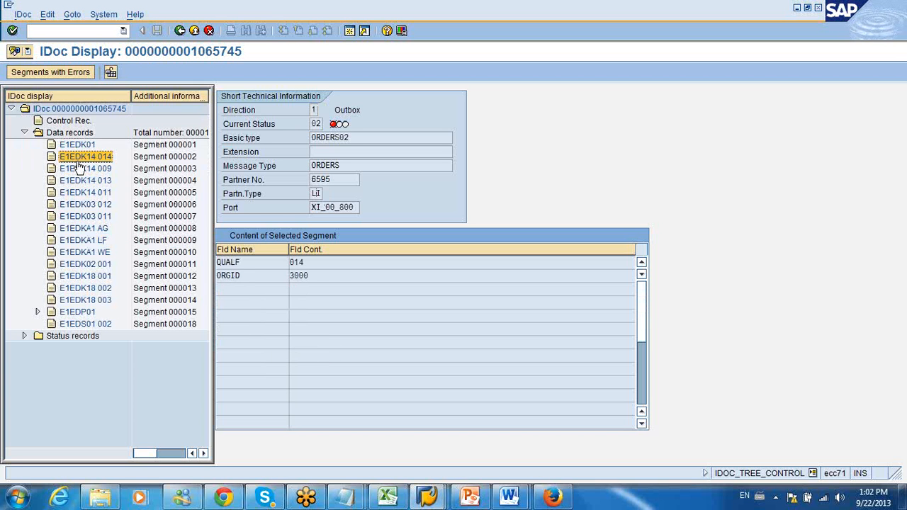
{"action": "left_click", "coordinate": [81, 169]}
{"action": "left_click", "coordinate": [79, 193]}
{"action": "left_click", "coordinate": [79, 206]}
{"action": "left_click", "coordinate": [77, 241]}
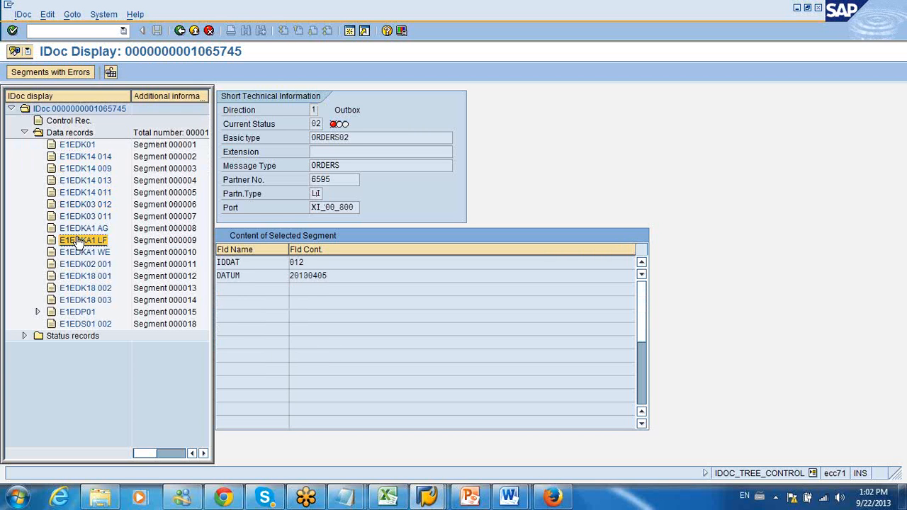
{"action": "left_click", "coordinate": [78, 263]}
{"action": "left_click", "coordinate": [79, 288]}
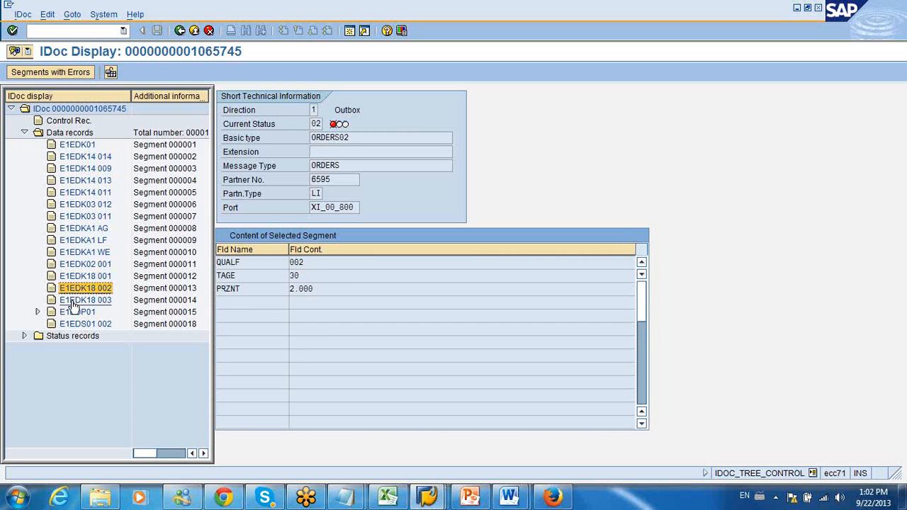
{"action": "left_click", "coordinate": [72, 312]}
Step: Expand the status records with the details of statuses 02 and 30, and view the content of segment E1EDS01 002
{"action": "left_click", "coordinate": [25, 336]}
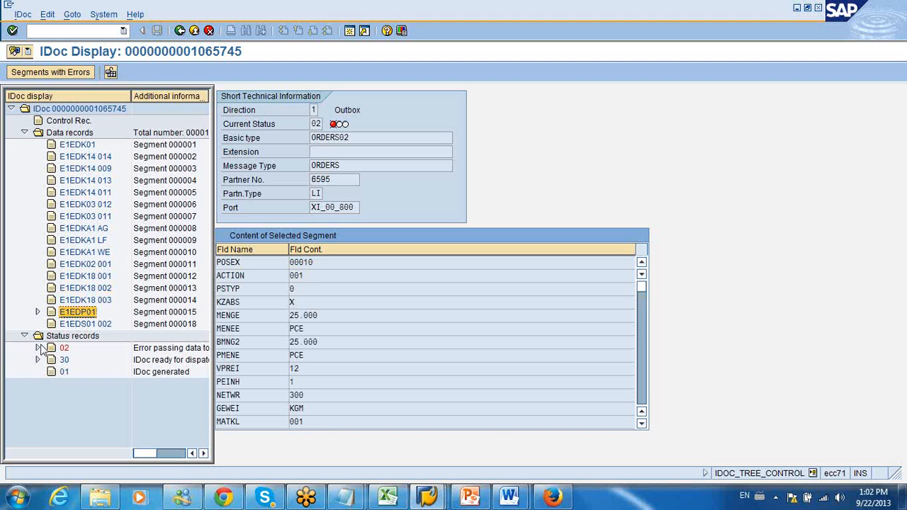
{"action": "left_click", "coordinate": [38, 348]}
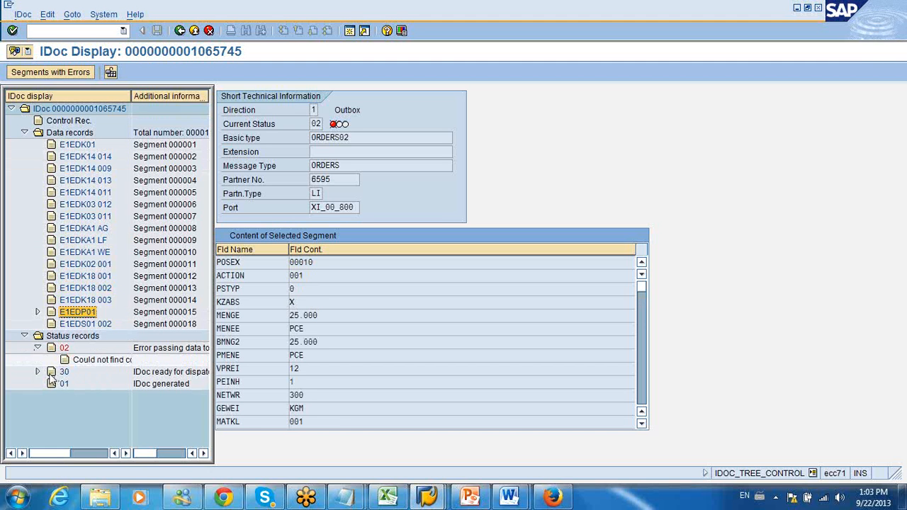
{"action": "left_click", "coordinate": [37, 371]}
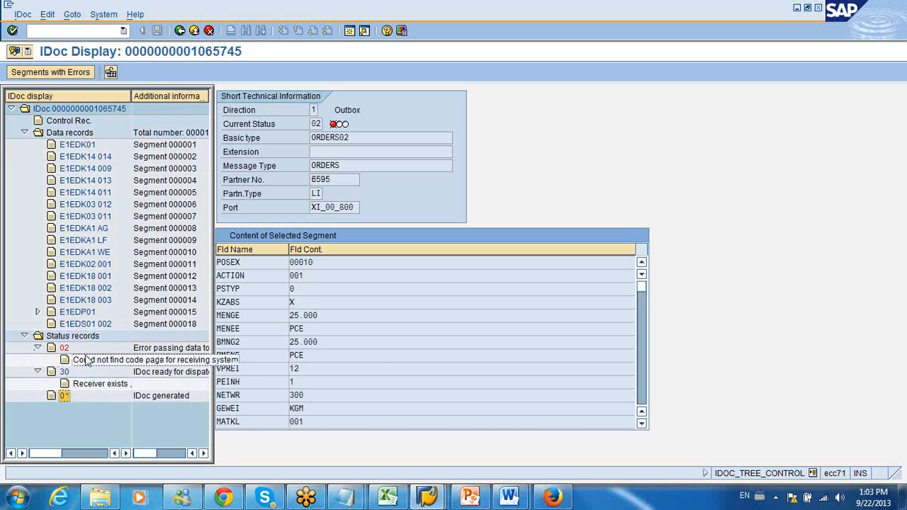
{"action": "left_click", "coordinate": [83, 324]}
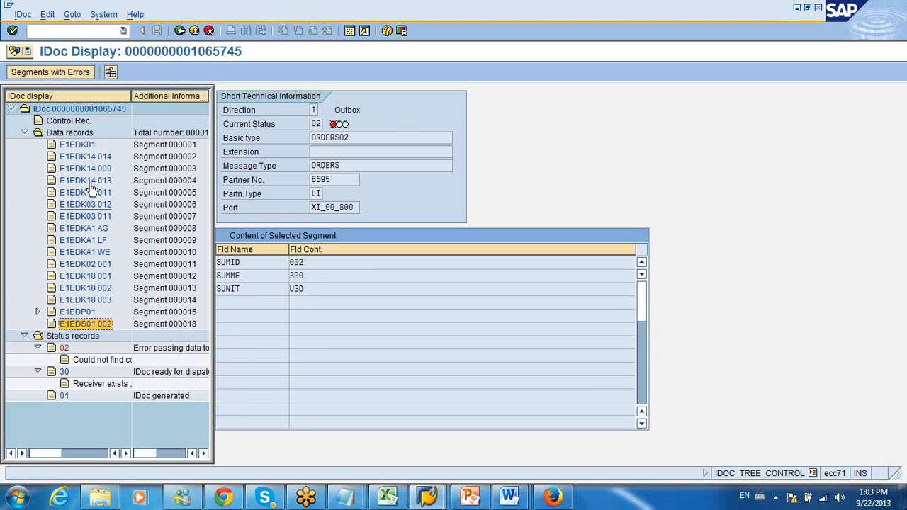
Step: View the IDoc's control record with its type information, and return to the outbound ORDERS list
{"action": "left_click", "coordinate": [82, 122]}
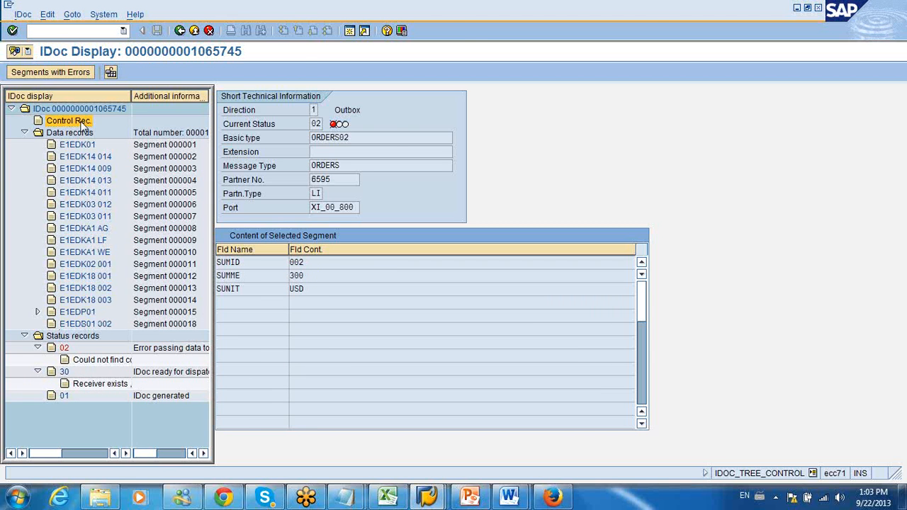
{"action": "double_click", "coordinate": [83, 122]}
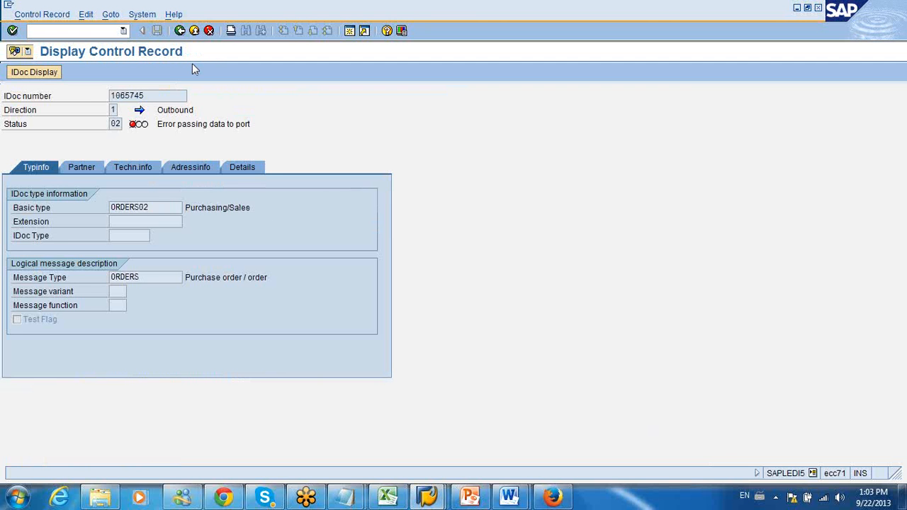
{"action": "left_click", "coordinate": [180, 32]}
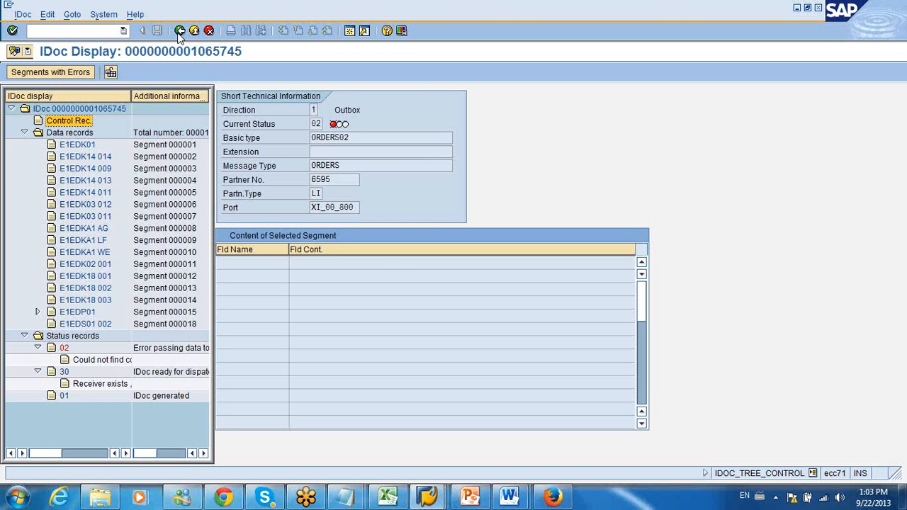
{"action": "left_click", "coordinate": [181, 31]}
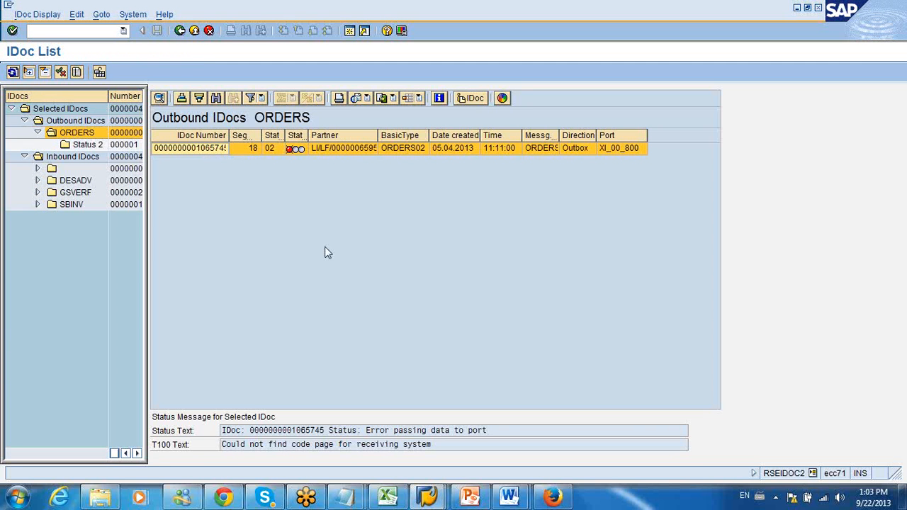
{"action": "left_click", "coordinate": [896, 195]}
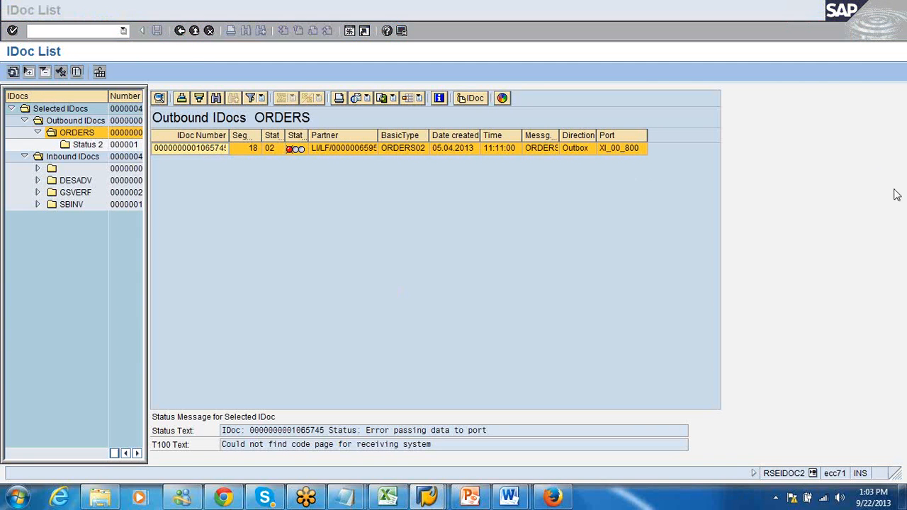